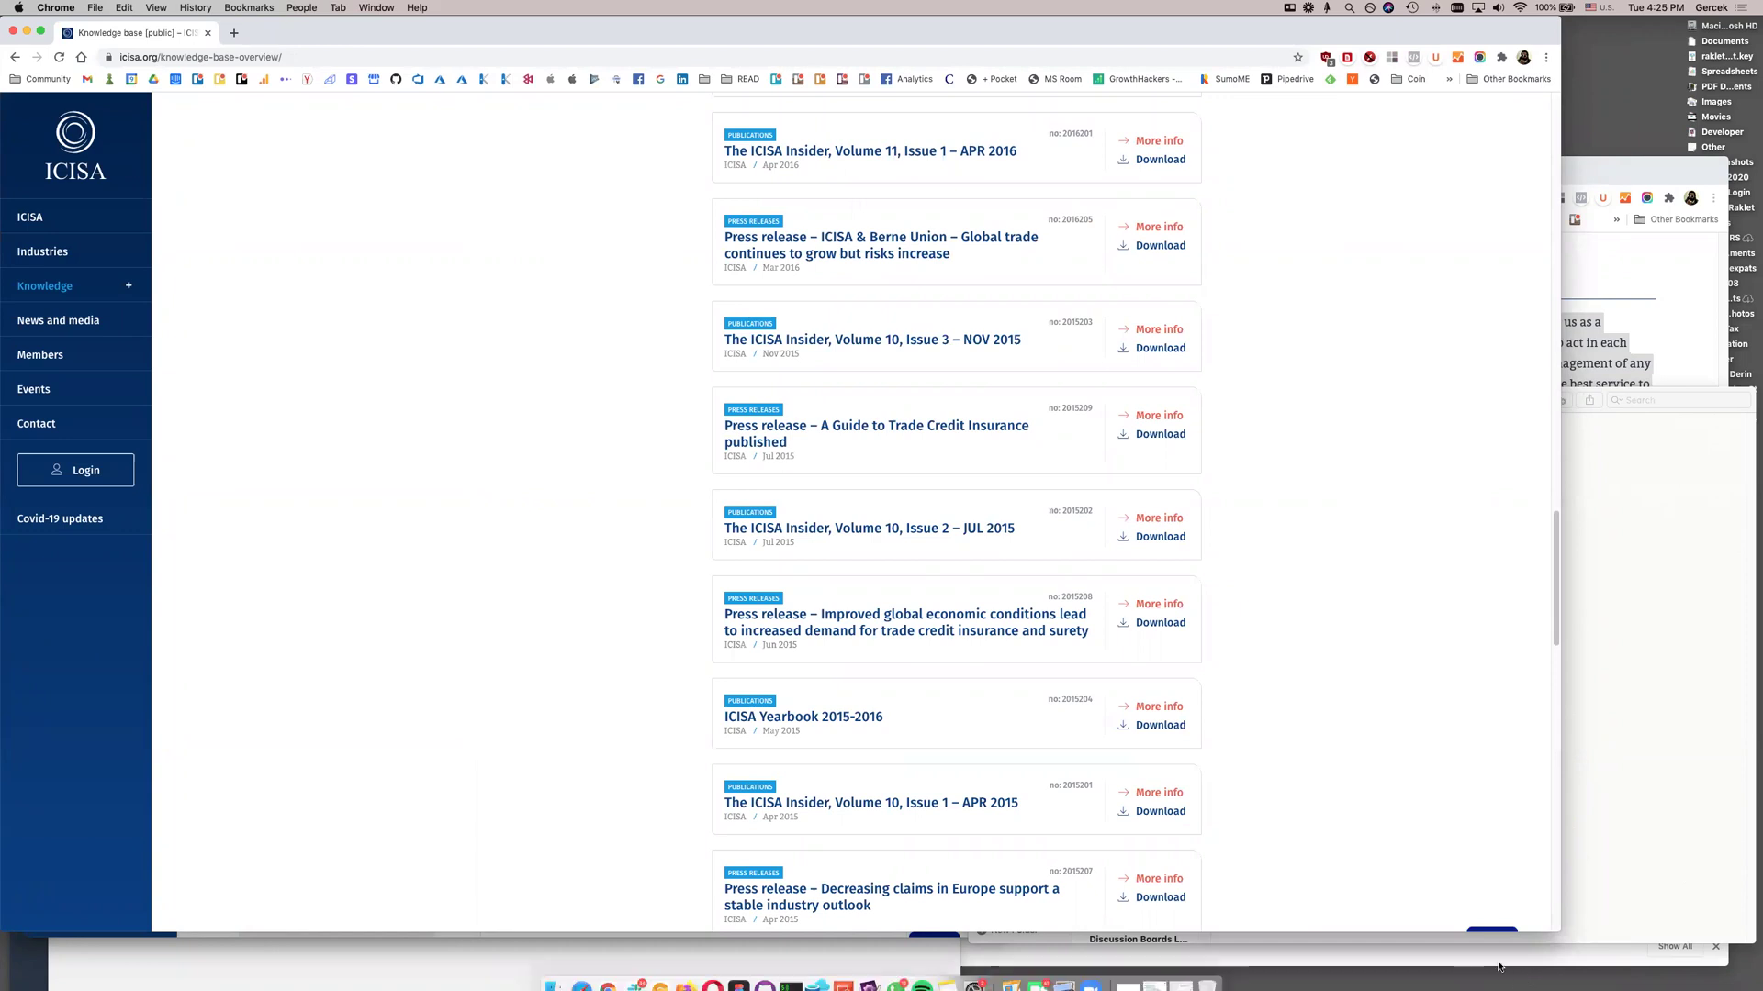
# Widen the browser window and open ICISA's Login, Members and Events pages in separate tabs
pyautogui.moveTo(1560, 931); pyautogui.dragTo(1755, 921)
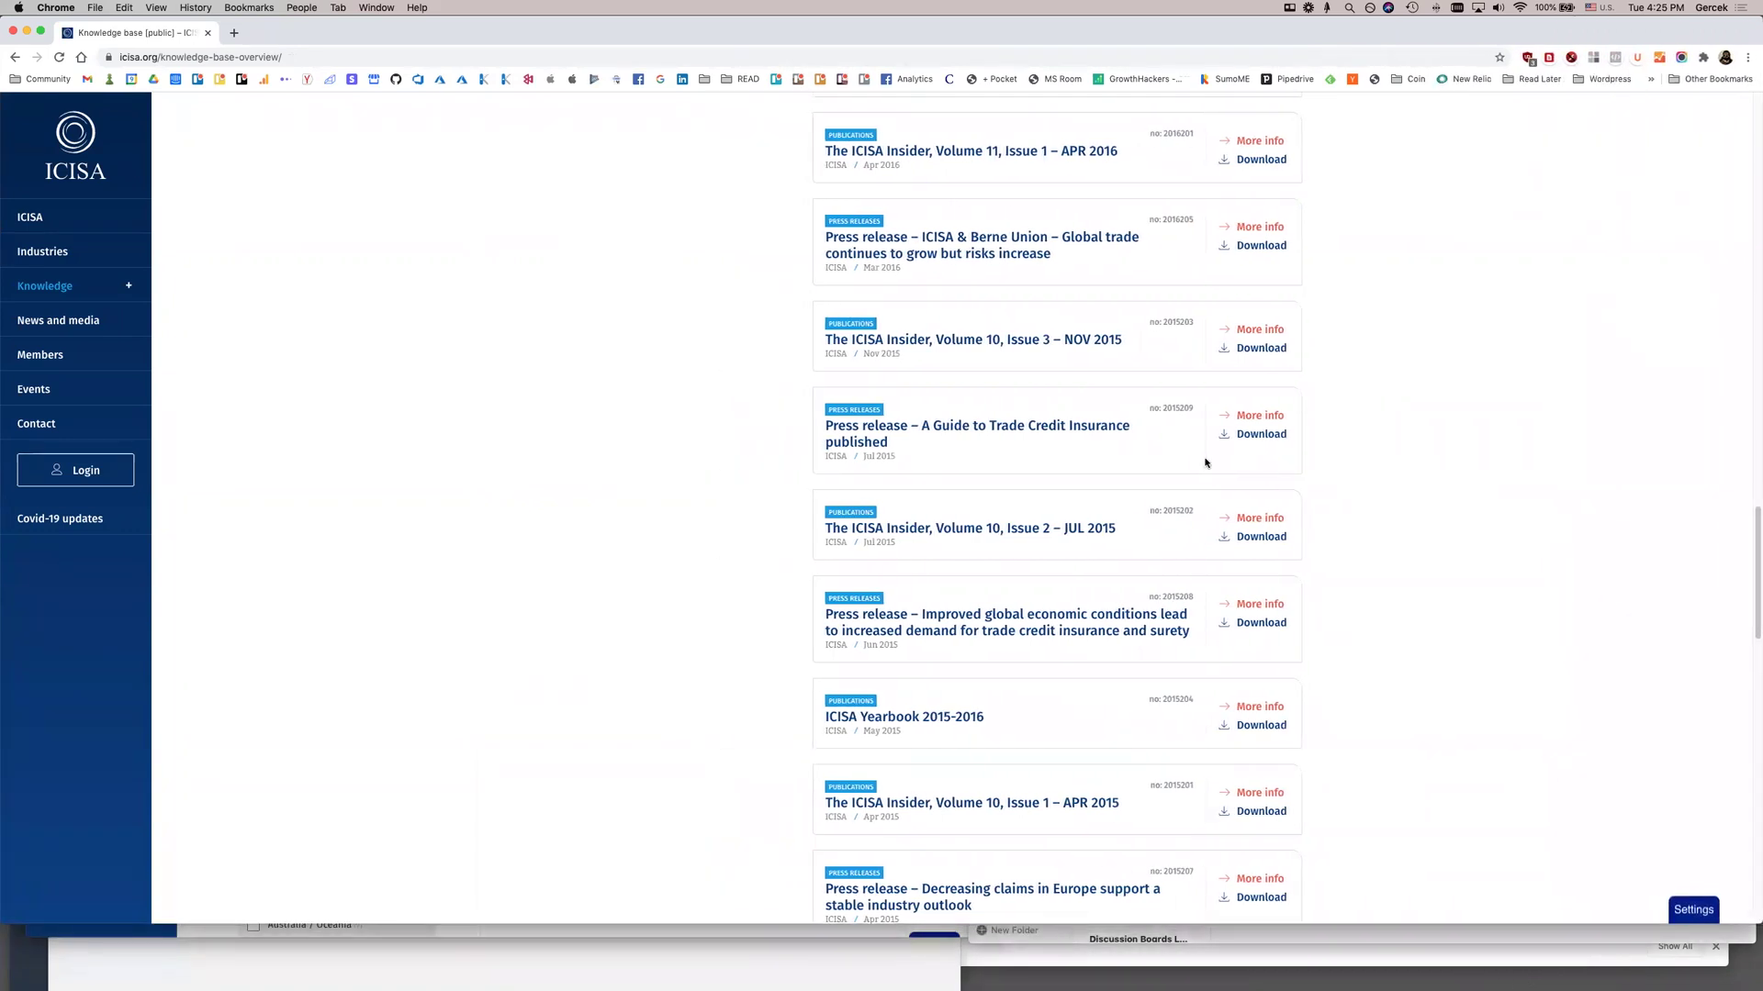
pyautogui.keyDown('super'); pyautogui.click(53, 477); pyautogui.keyUp('super')
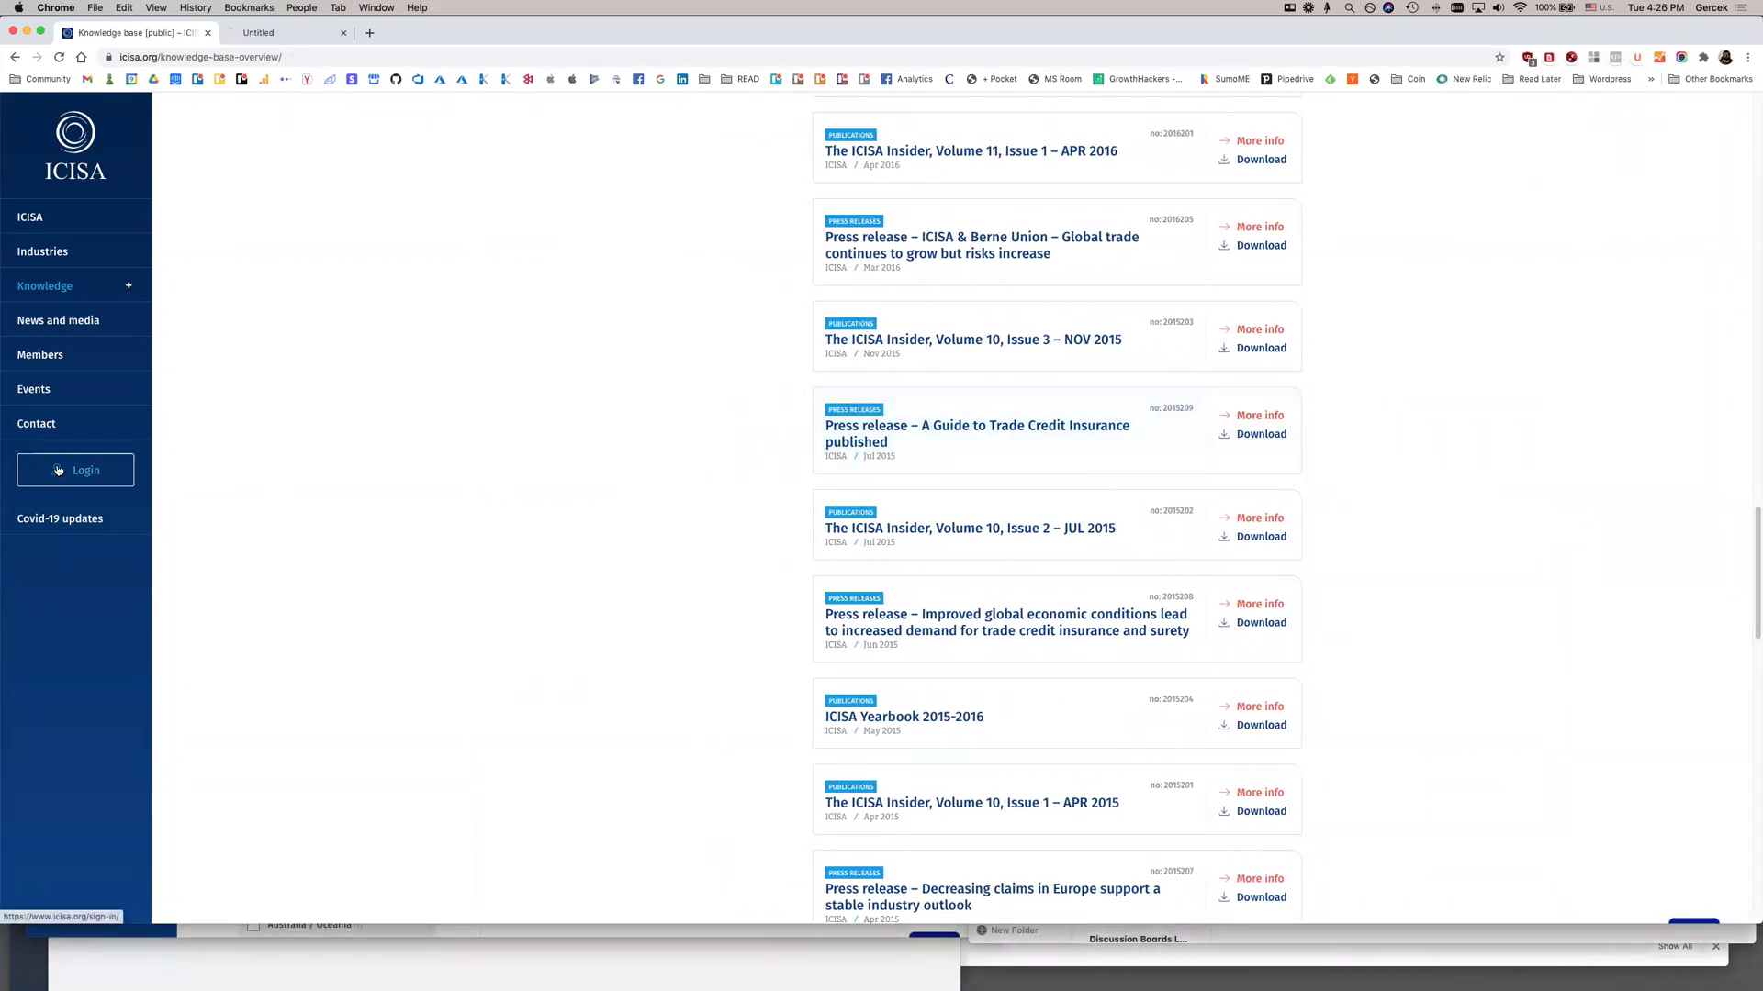
pyautogui.click(40, 357)
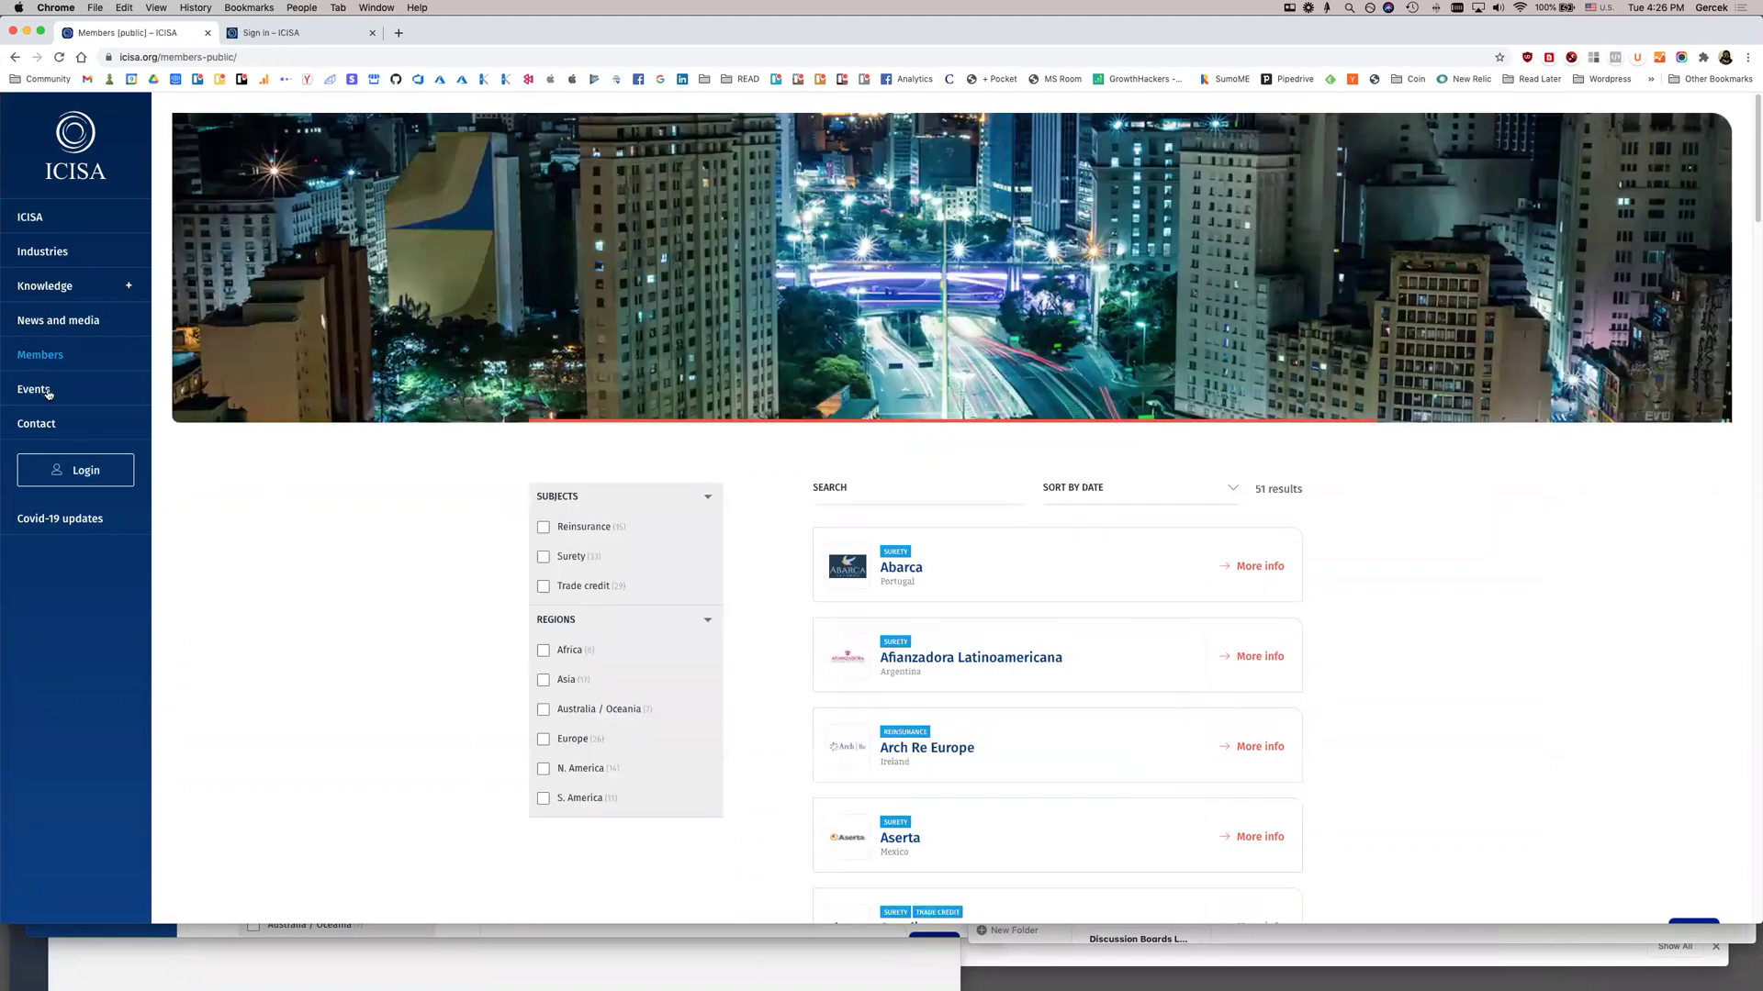
pyautogui.keyDown('super'); pyautogui.click(44, 393); pyautogui.keyUp('super')
pyautogui.click(487, 33)
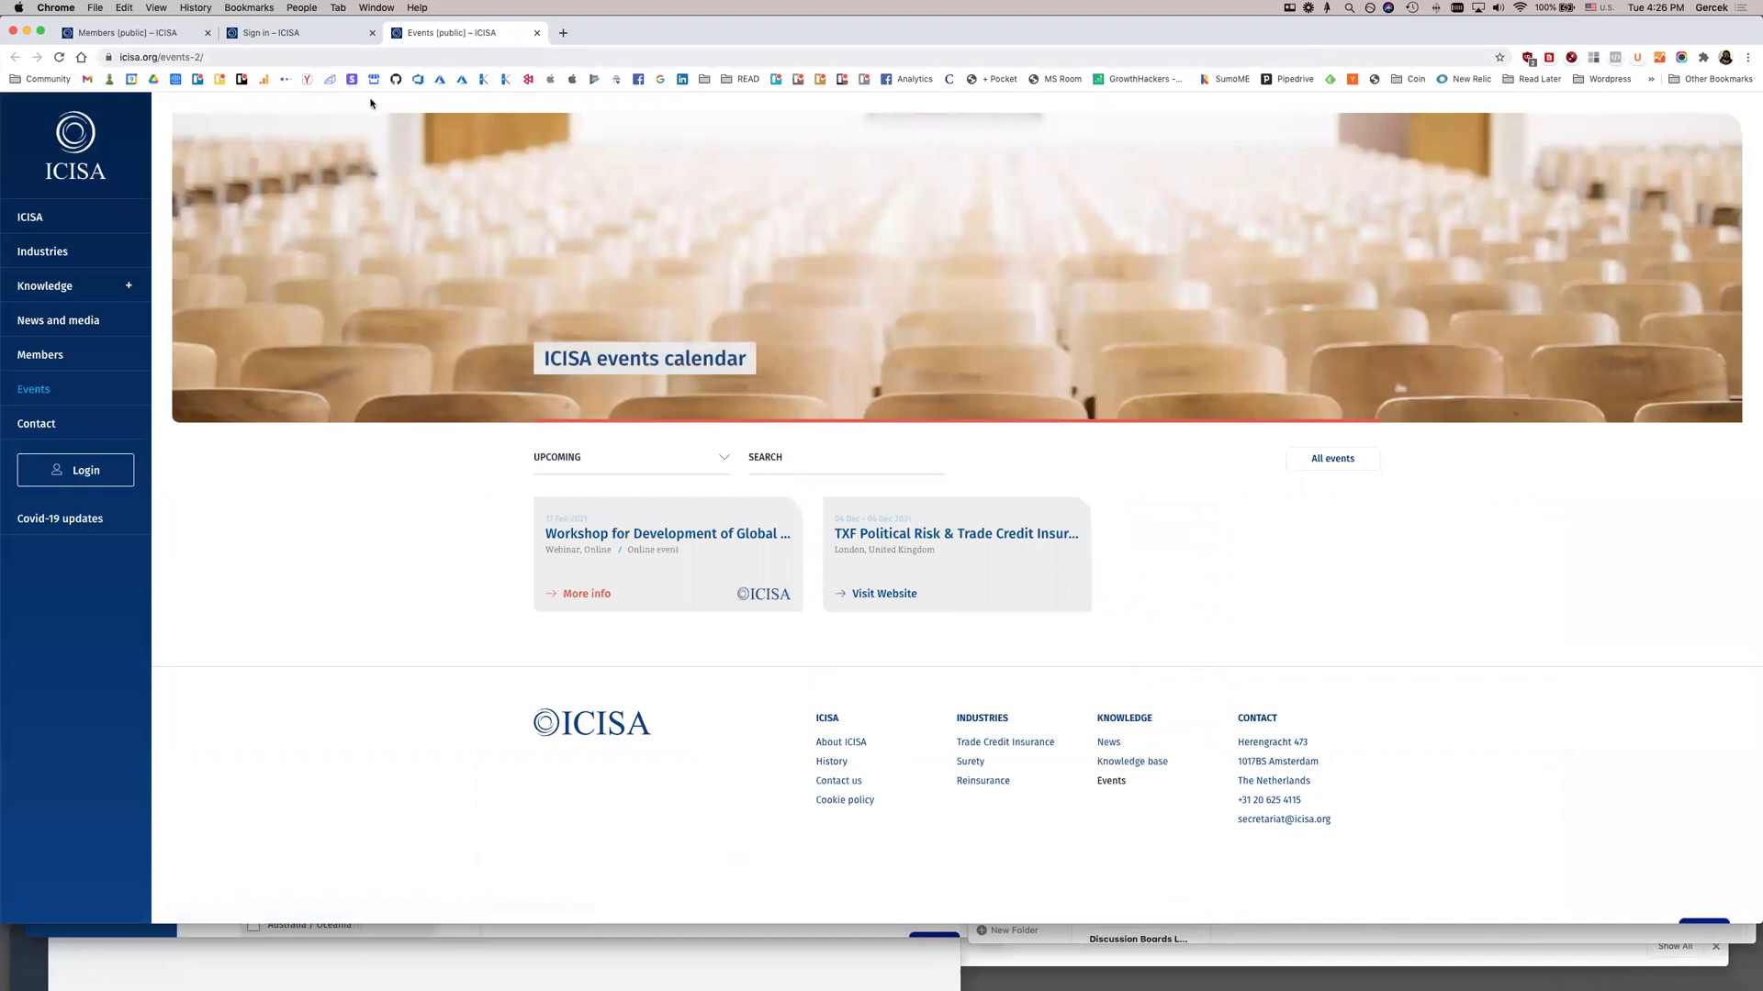
# Open the 17 Feb 2021 blockchain power-of-attorney workshop event page in its own tab
pyautogui.keyDown('super'); pyautogui.click(638, 537); pyautogui.keyUp('super')
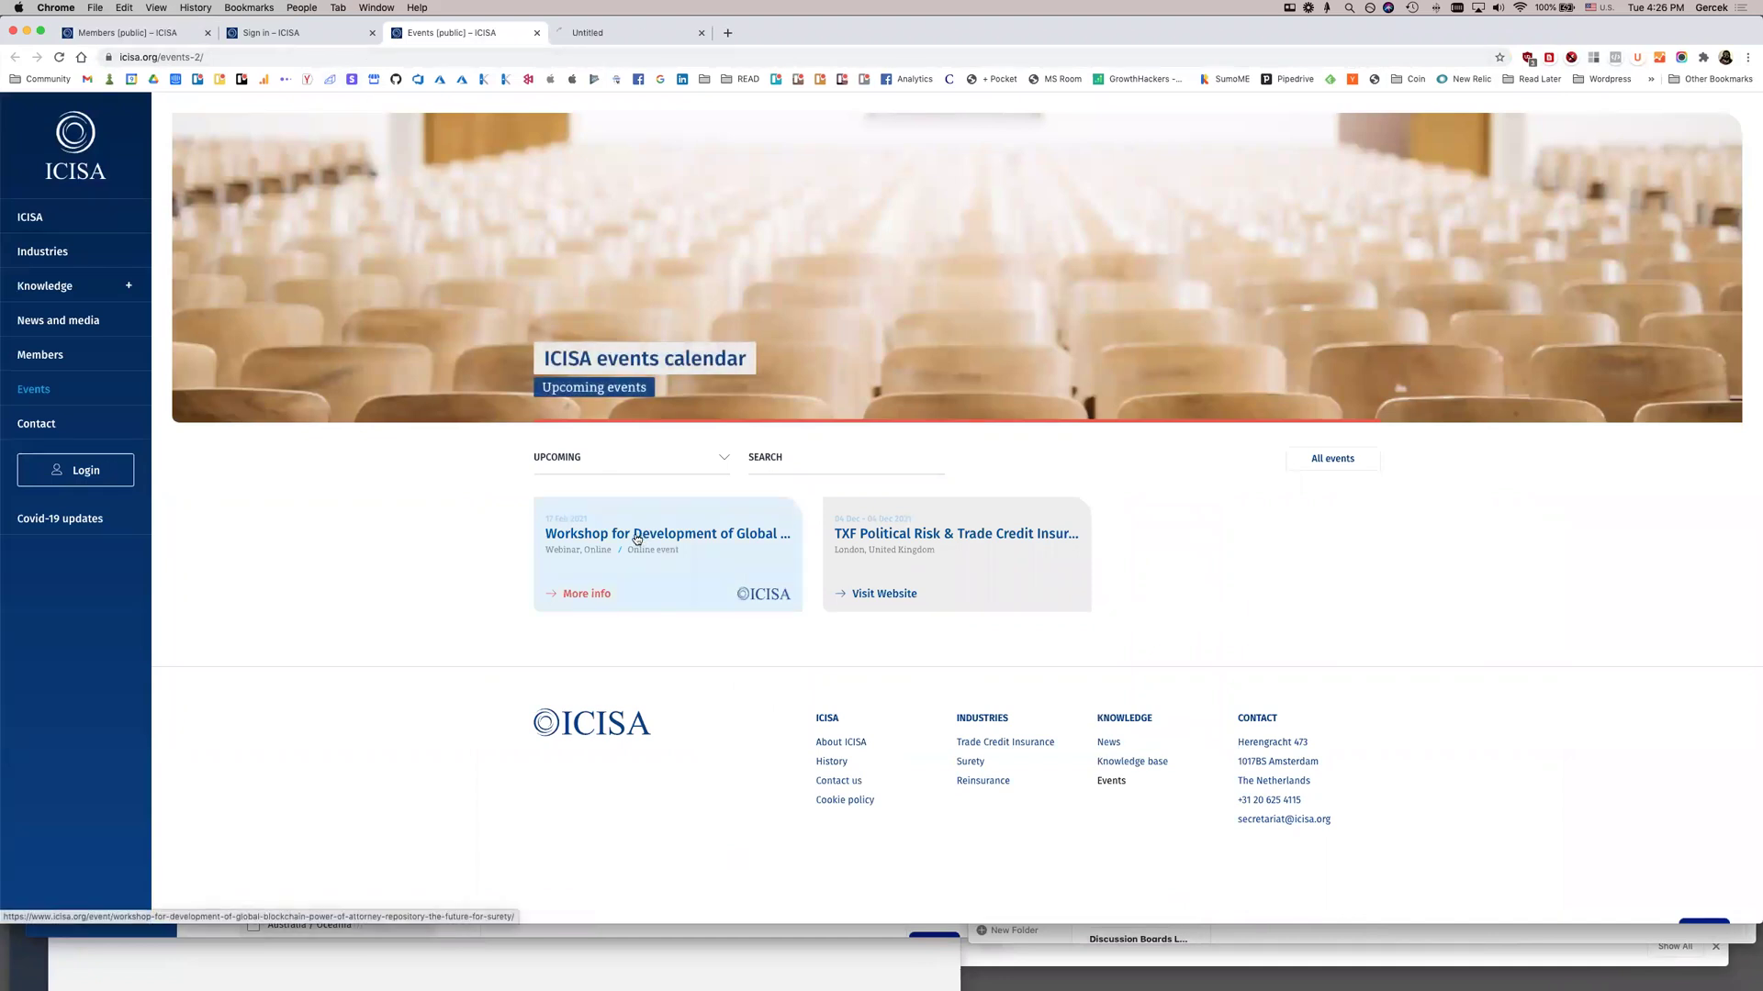
pyautogui.click(613, 35)
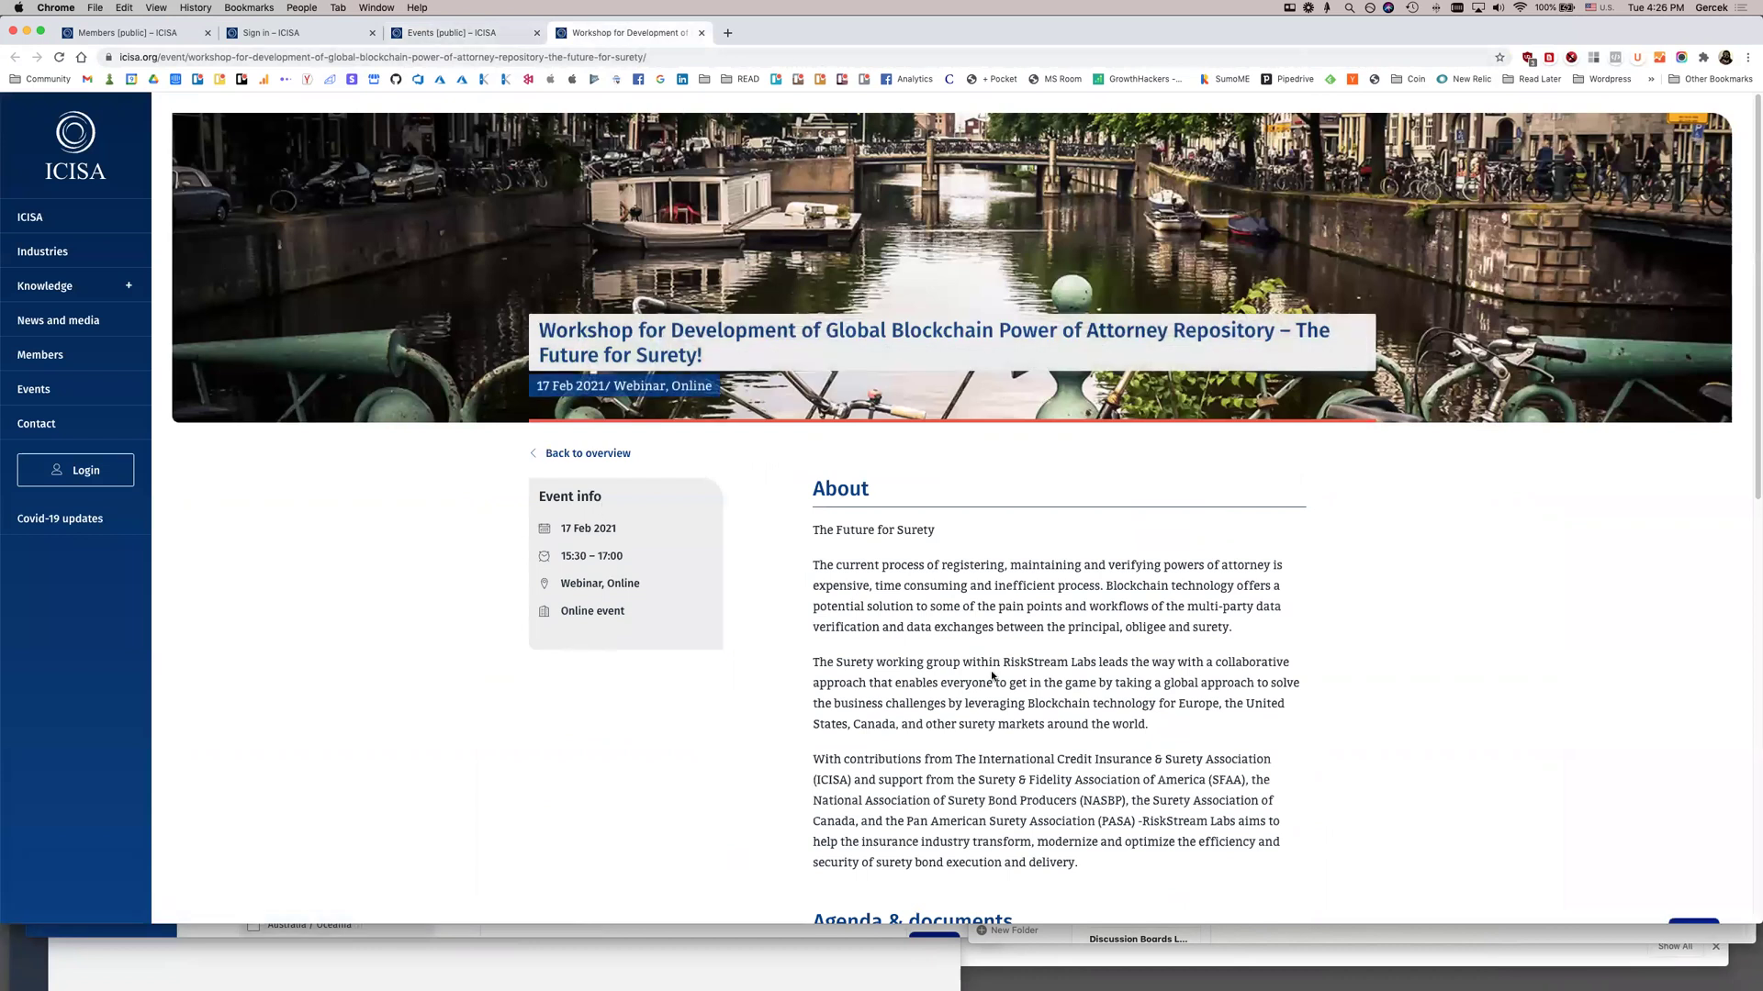
pyautogui.scroll(-2, 940, 631)
pyautogui.scroll(2, 940, 631)
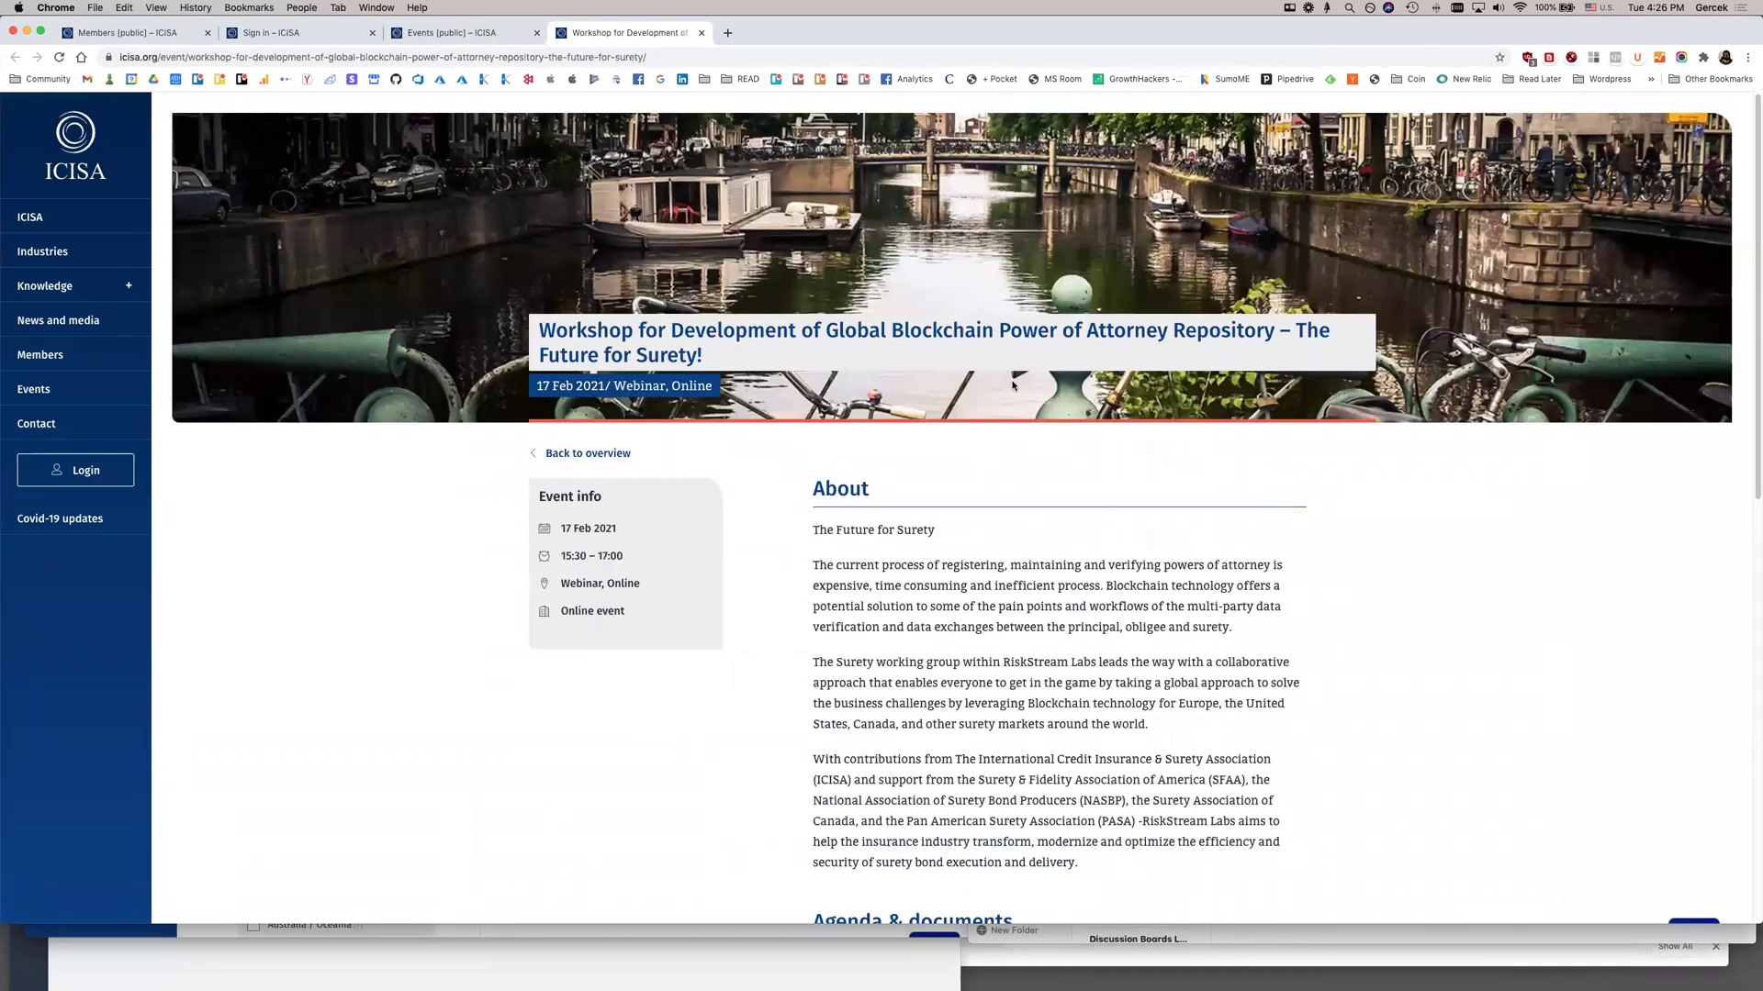
# Save the workshop's canal banner image as event-details-banner.jpg using the page inspector
pyautogui.rightClick(304, 311)
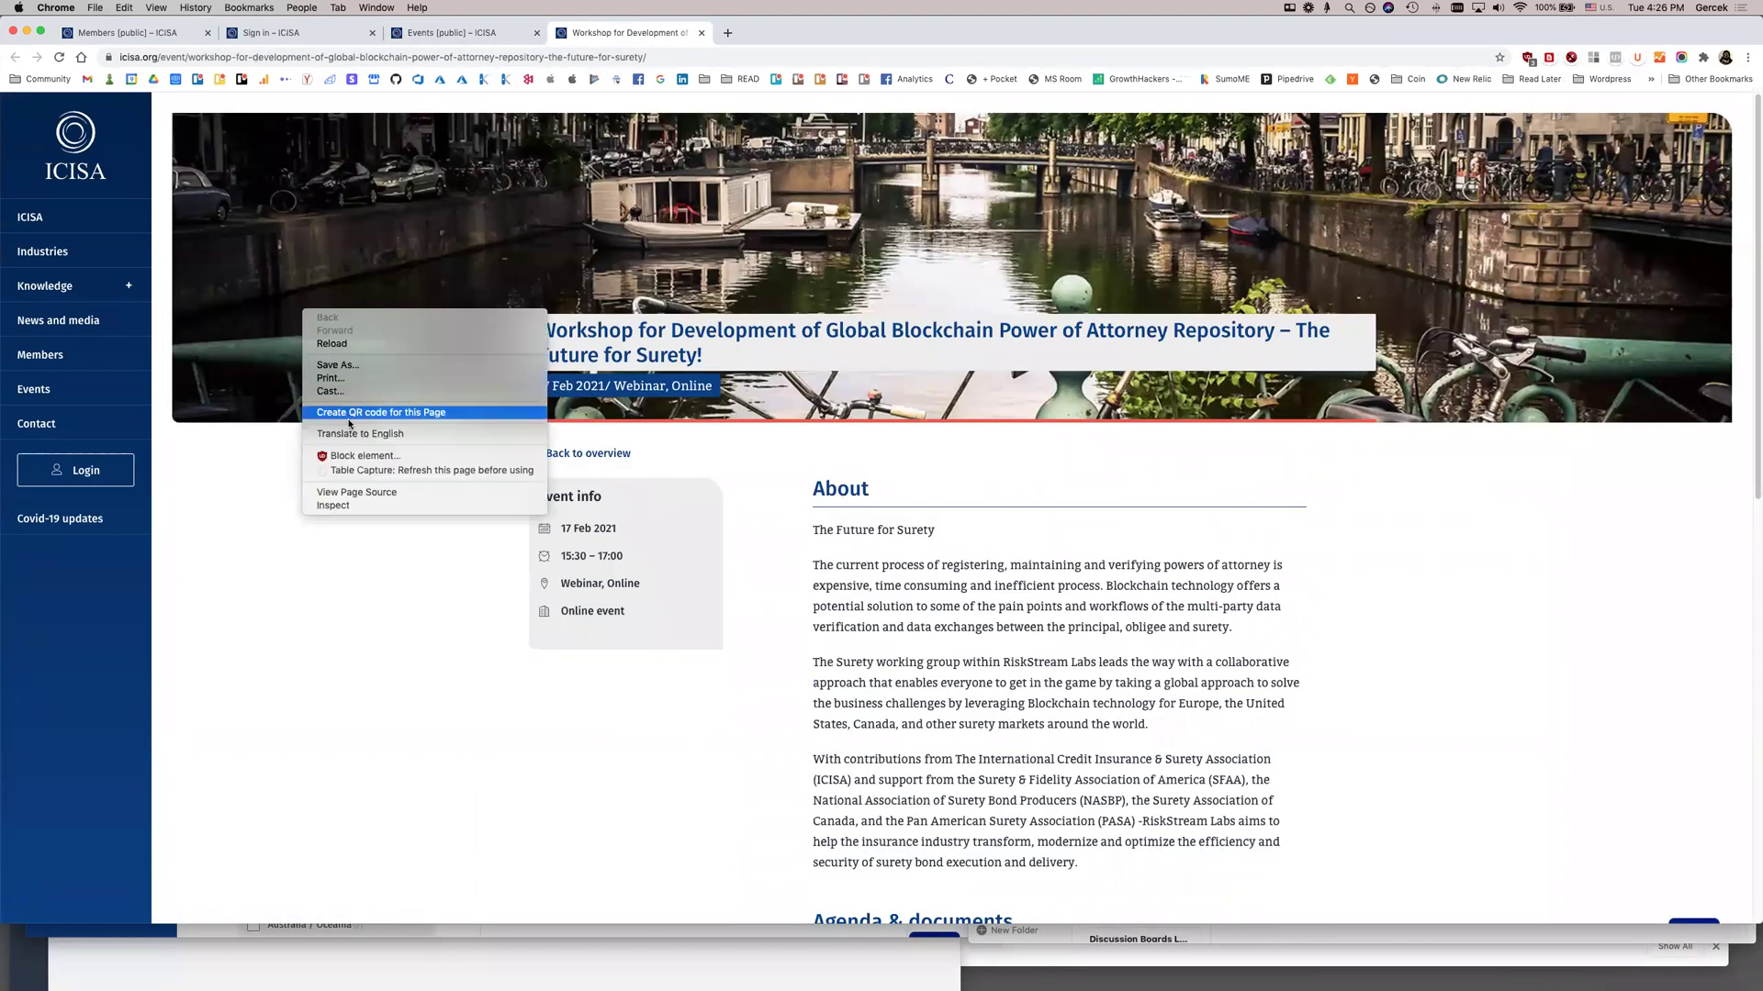
pyautogui.click(383, 505)
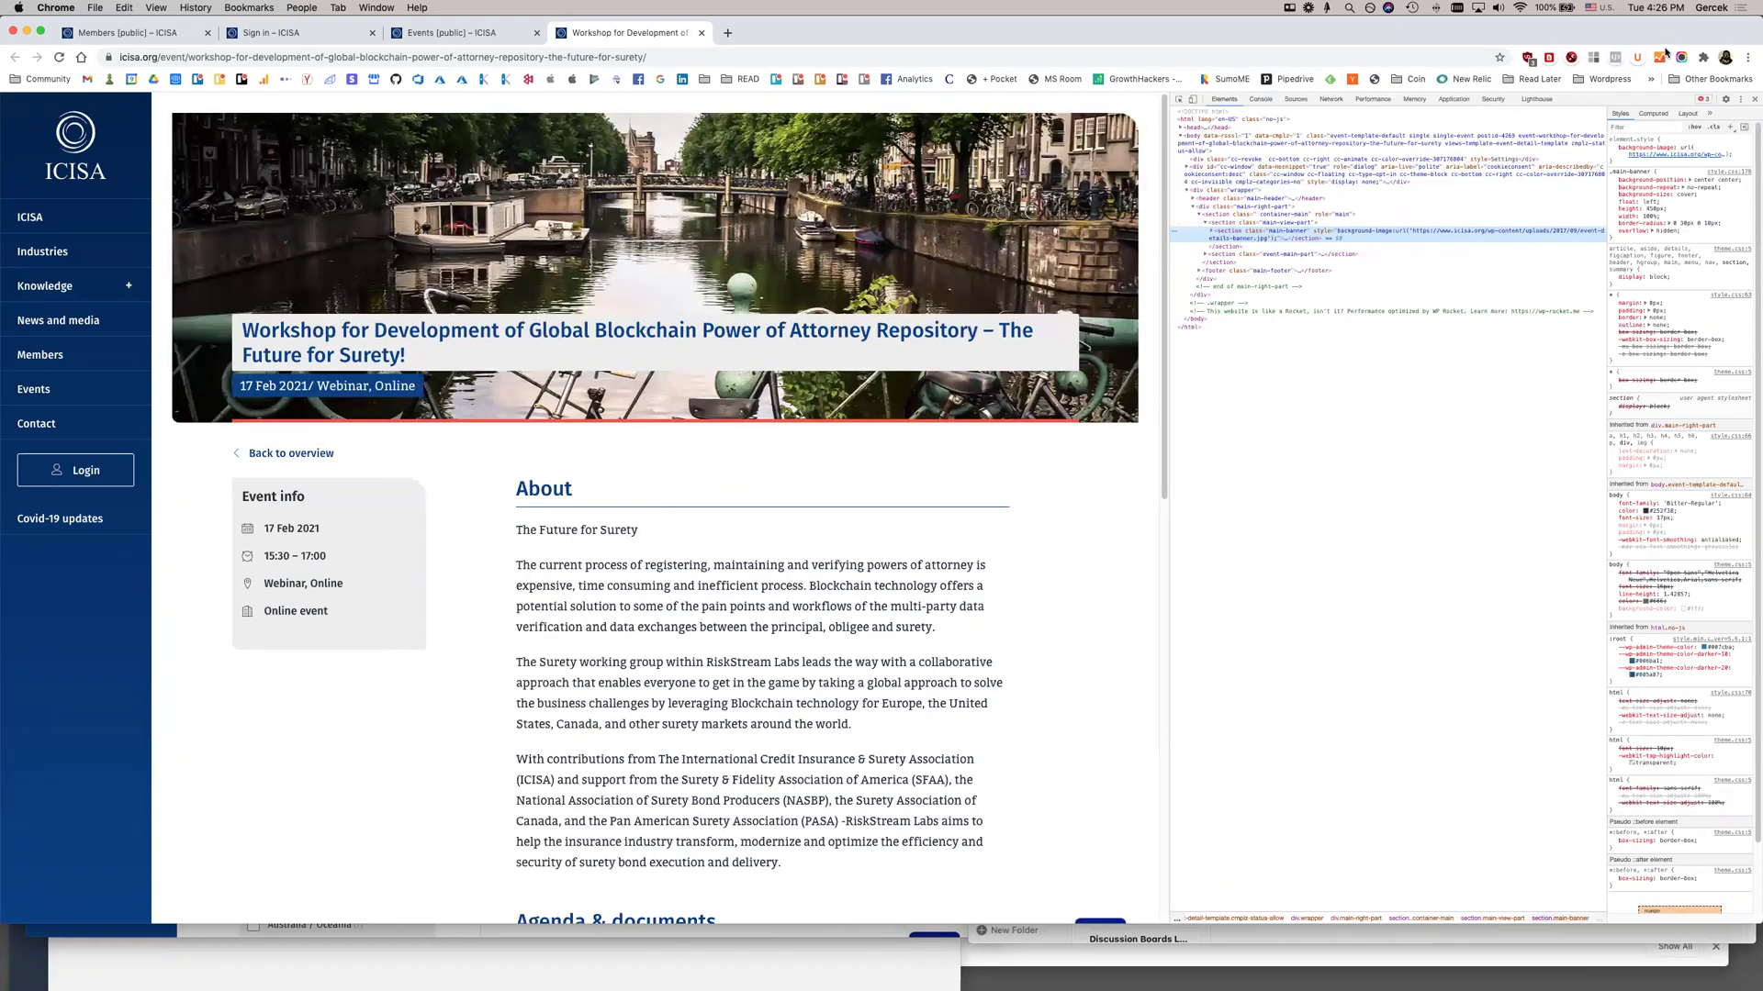
pyautogui.moveTo(1685, 156)
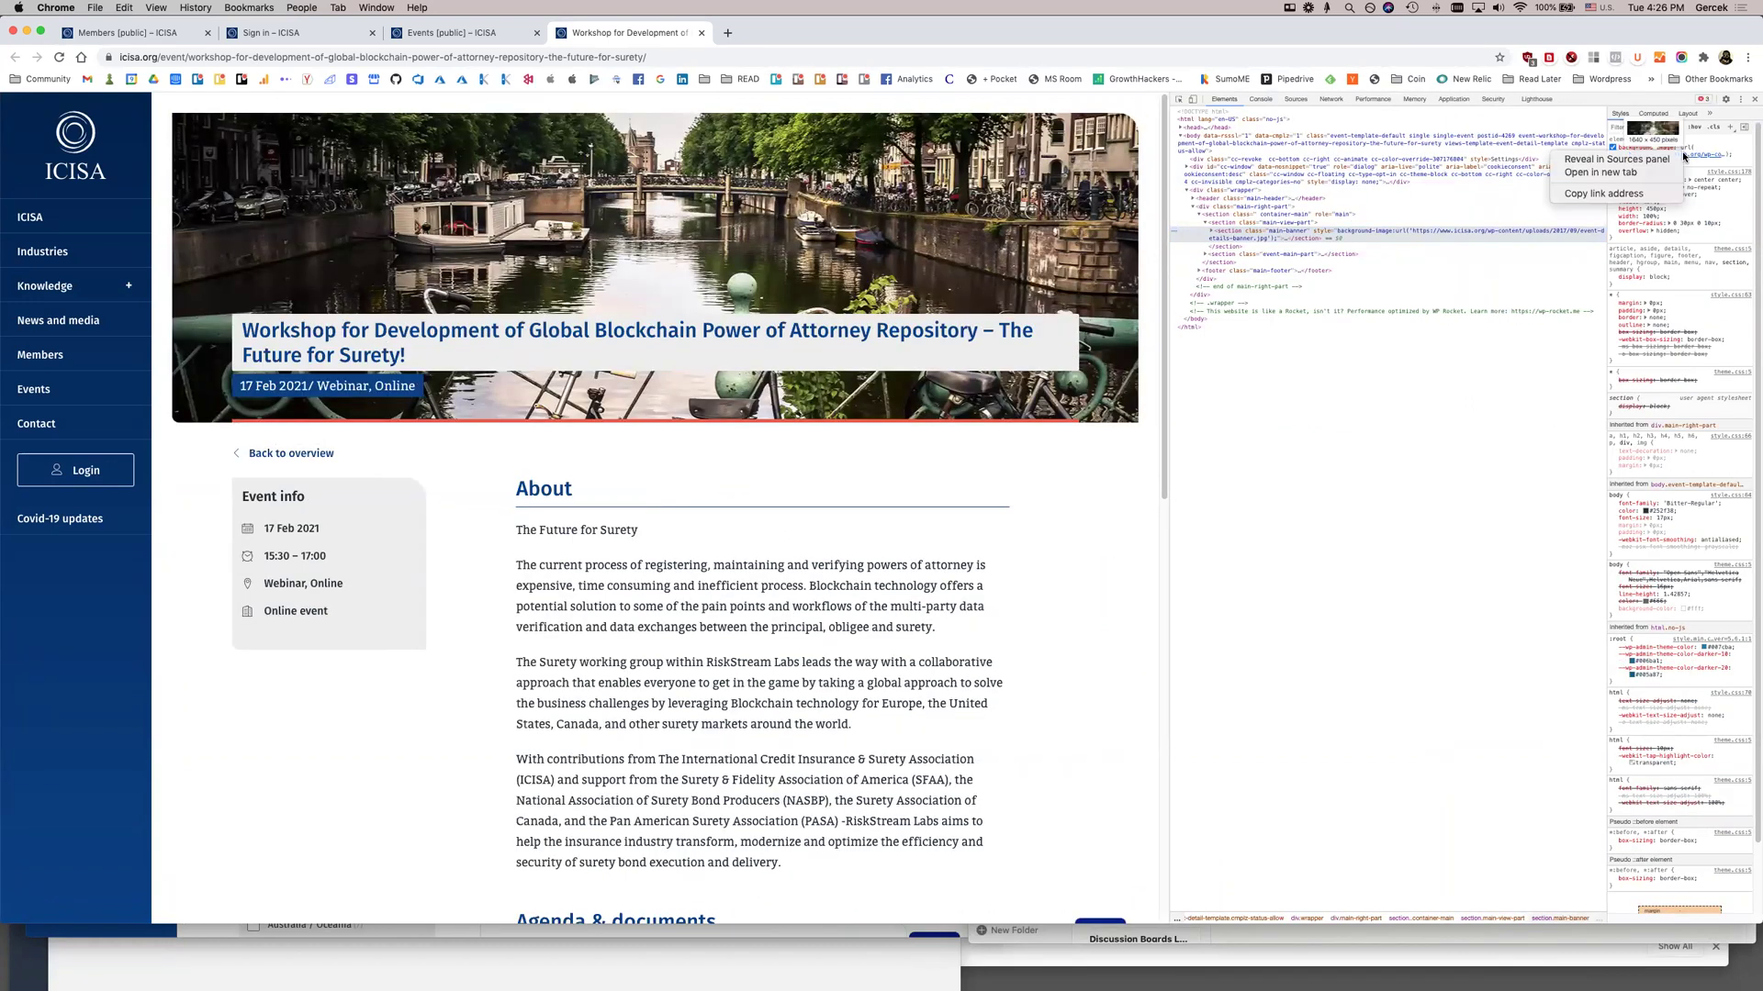
pyautogui.click(1678, 156)
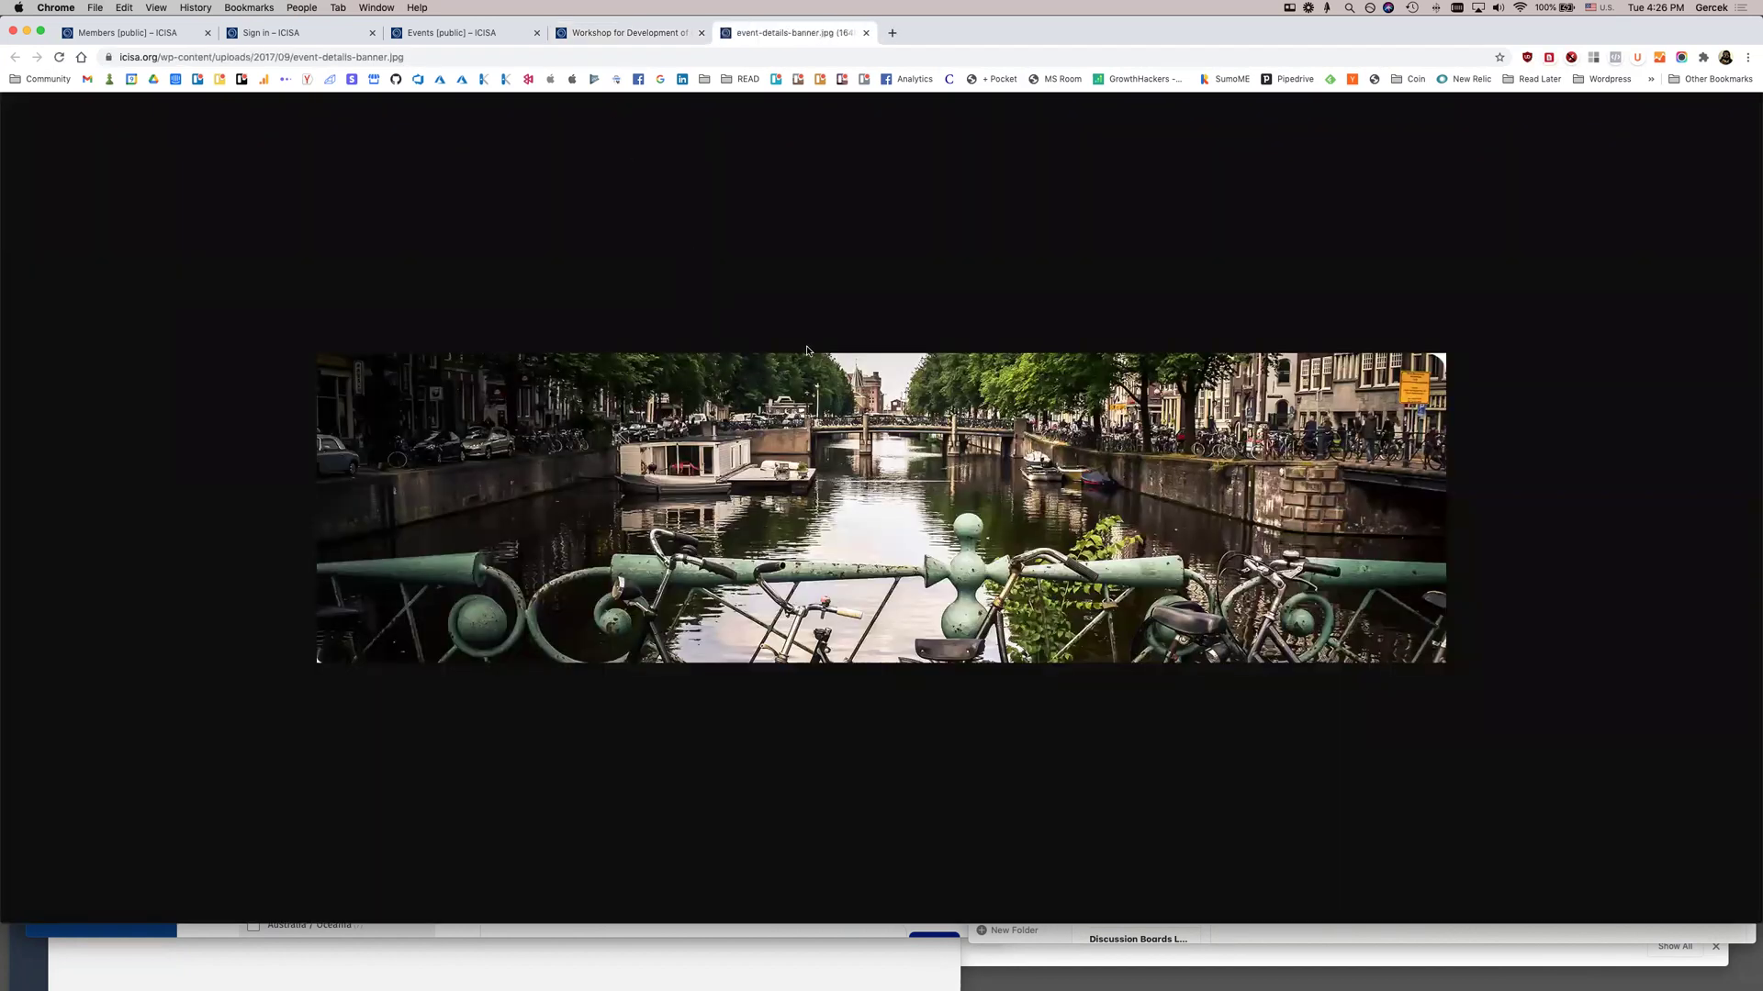
pyautogui.press('super+s')
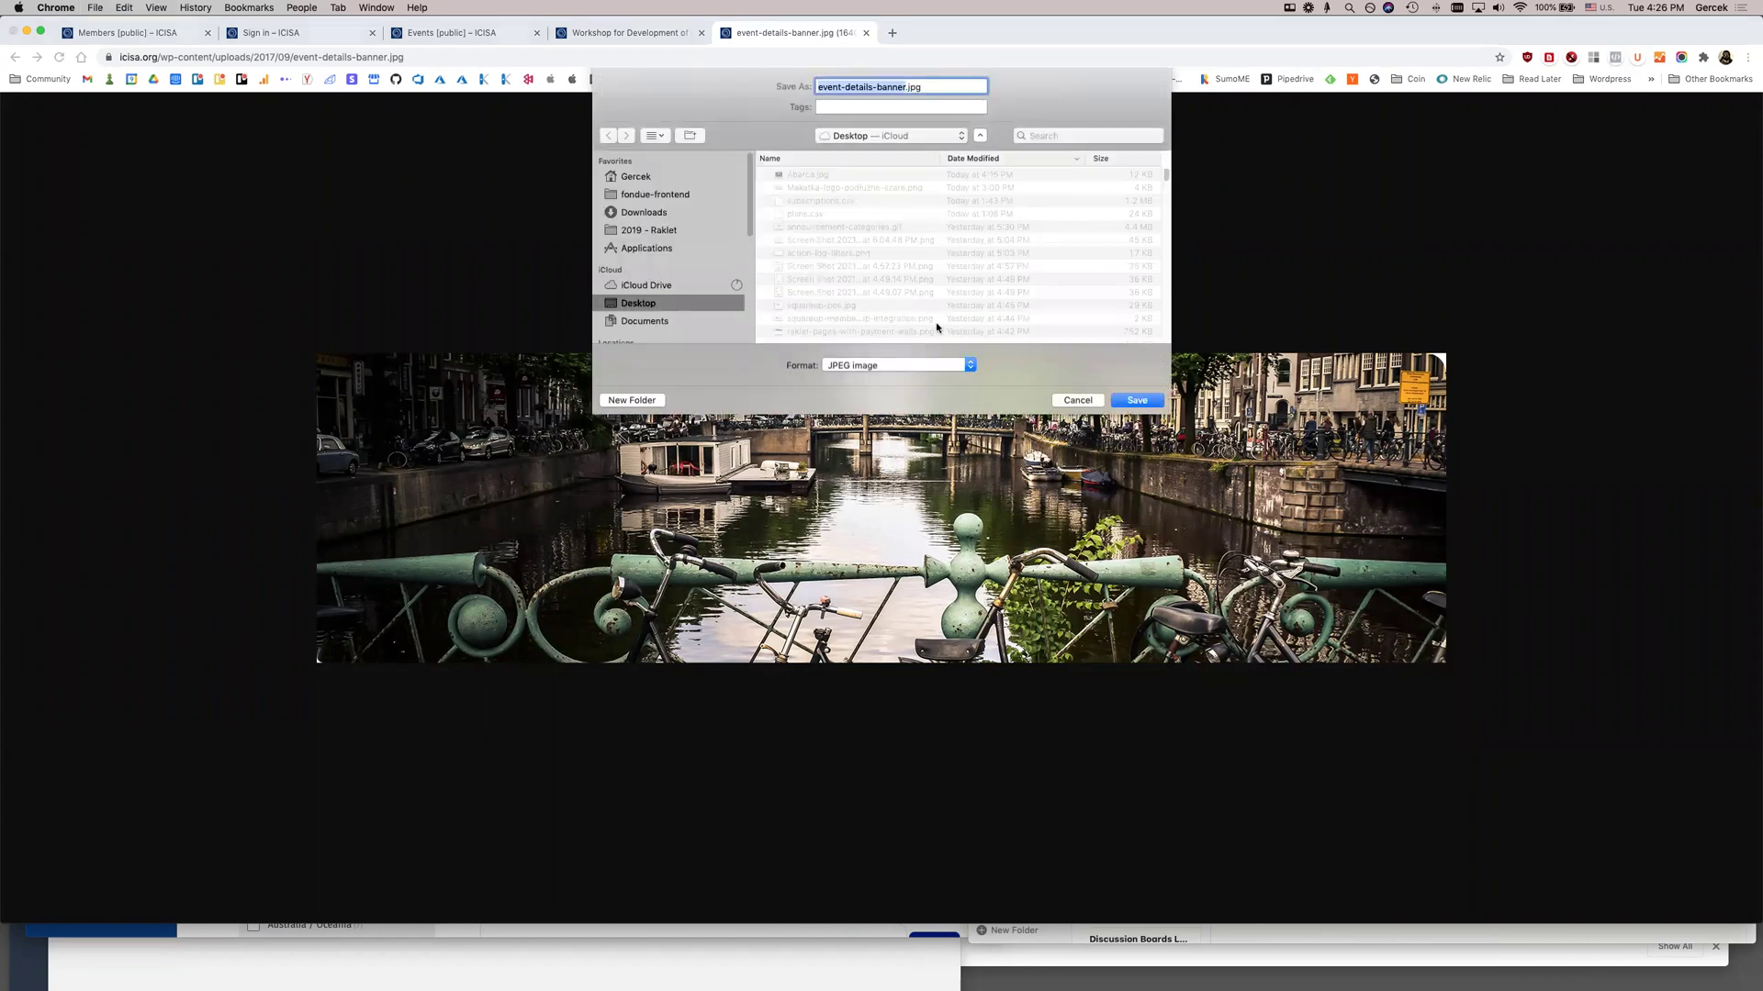
pyautogui.press('Return')
pyautogui.click(450, 32)
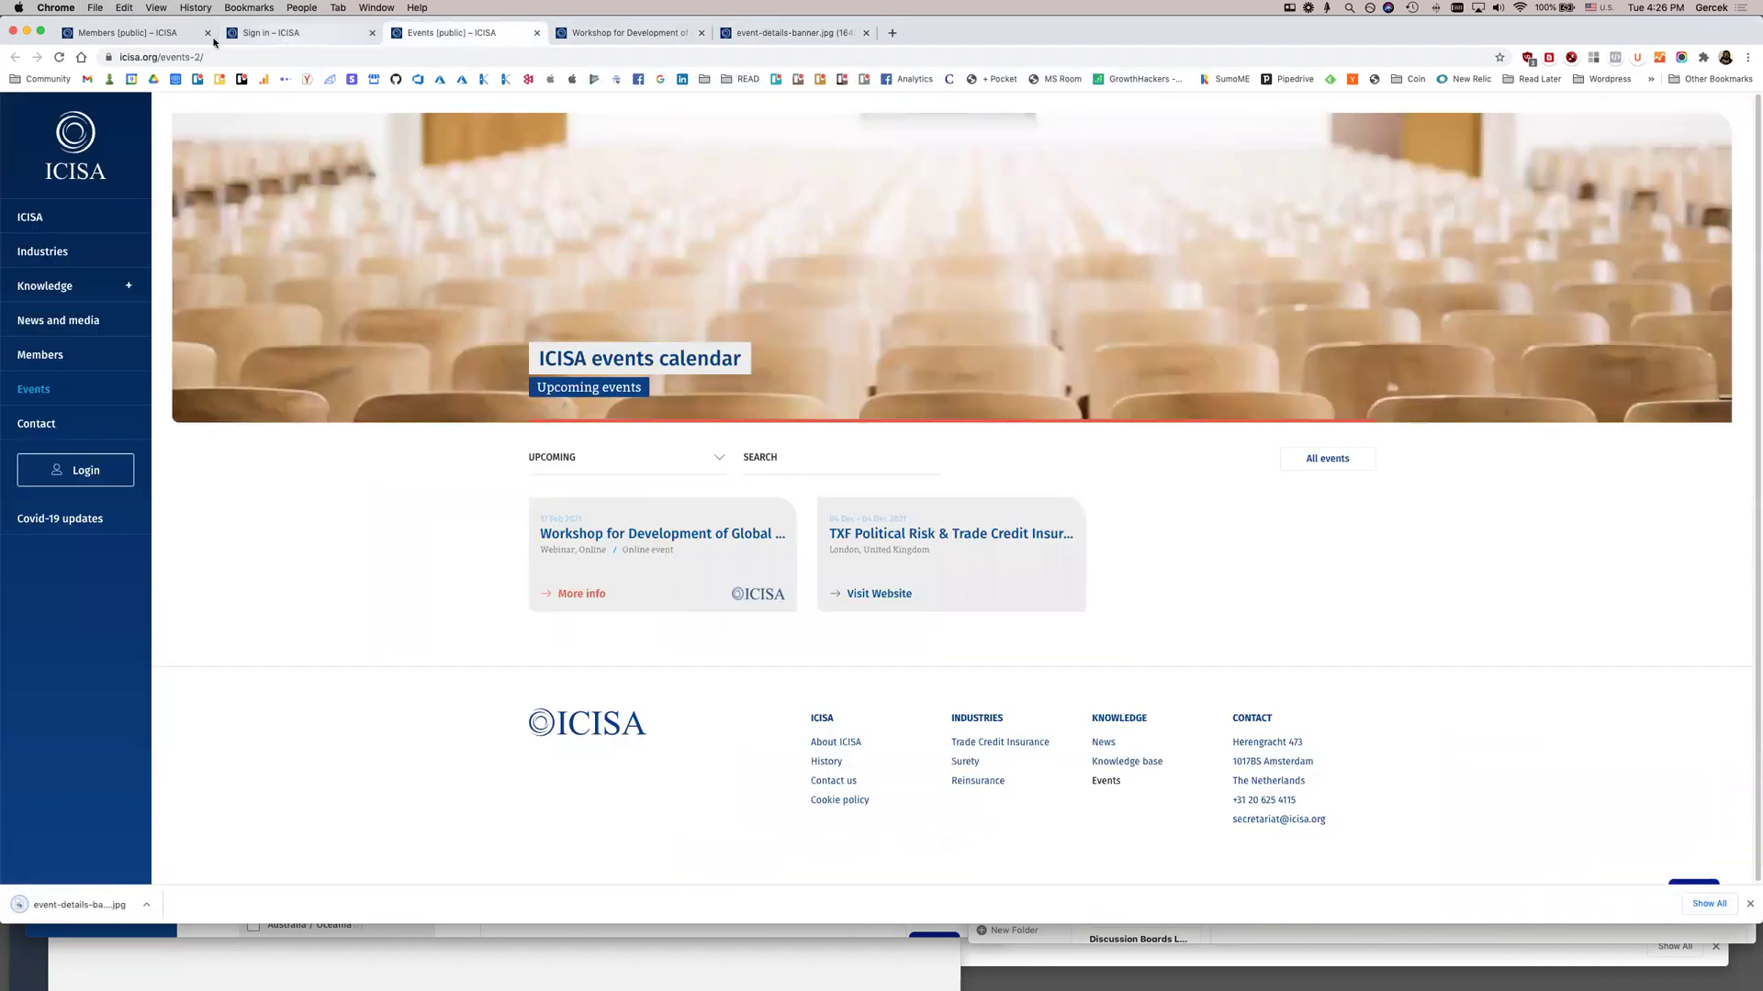
pyautogui.click(197, 35)
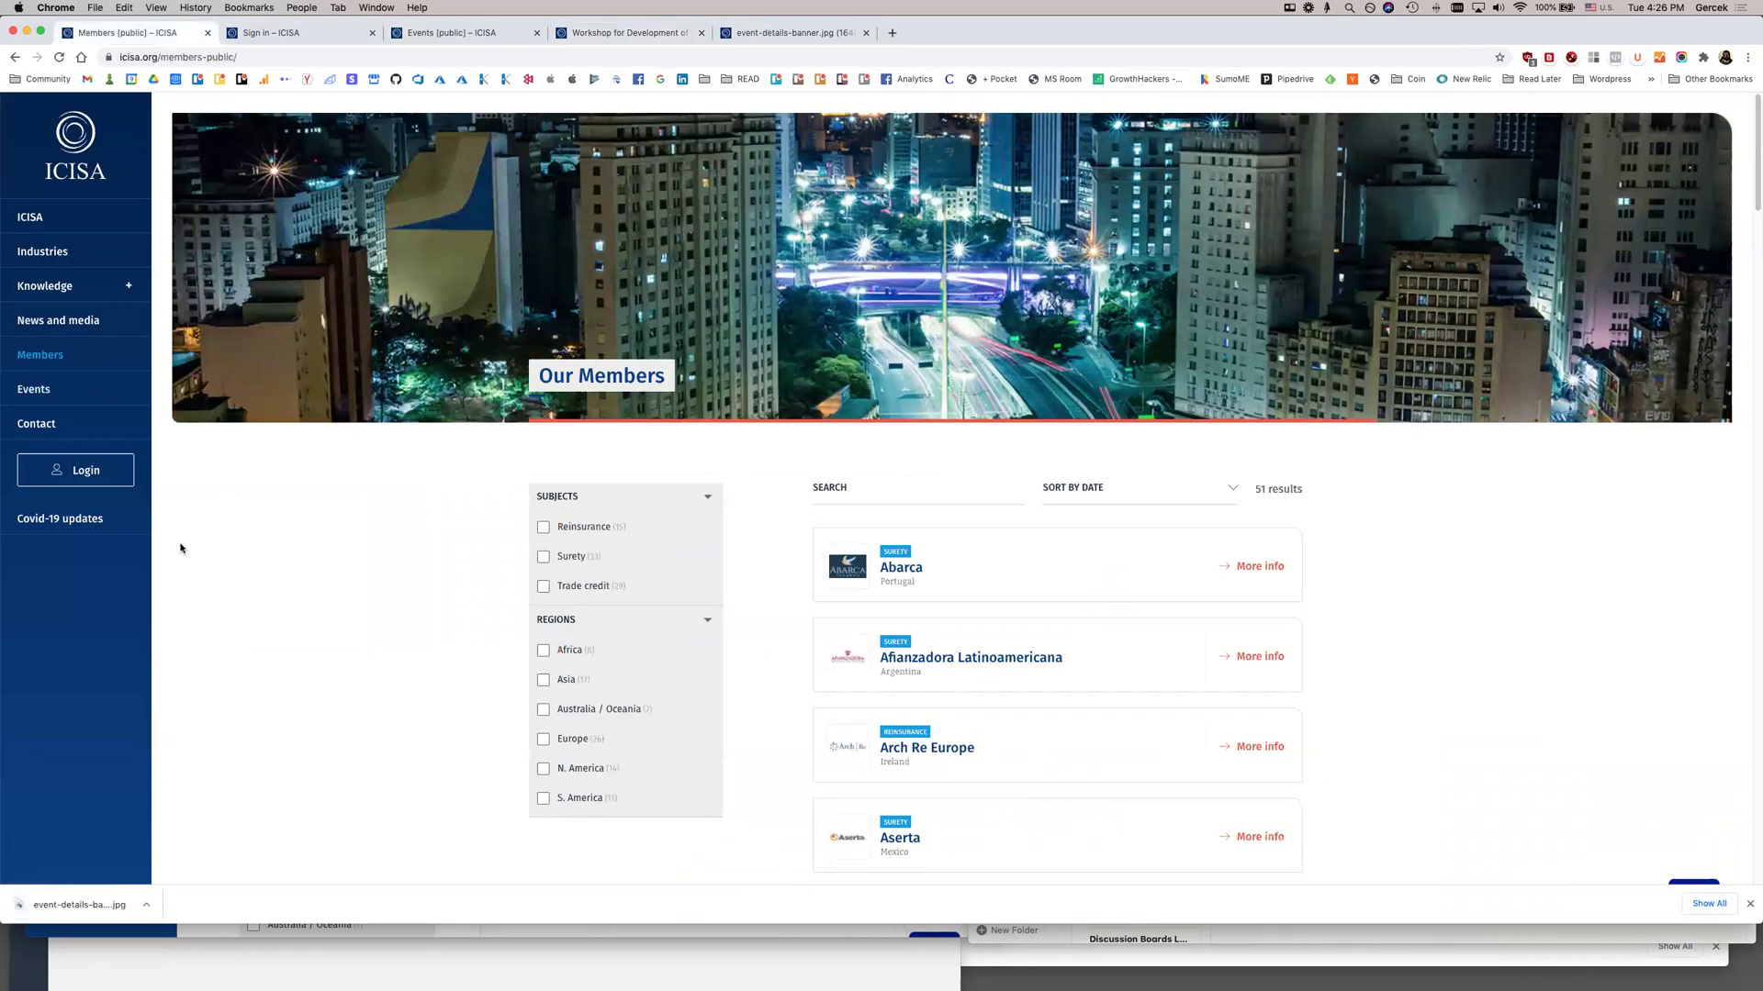
# Browse the Members page, then open the Contact page and review its question subjects
pyautogui.scroll(-15, 380, 697)
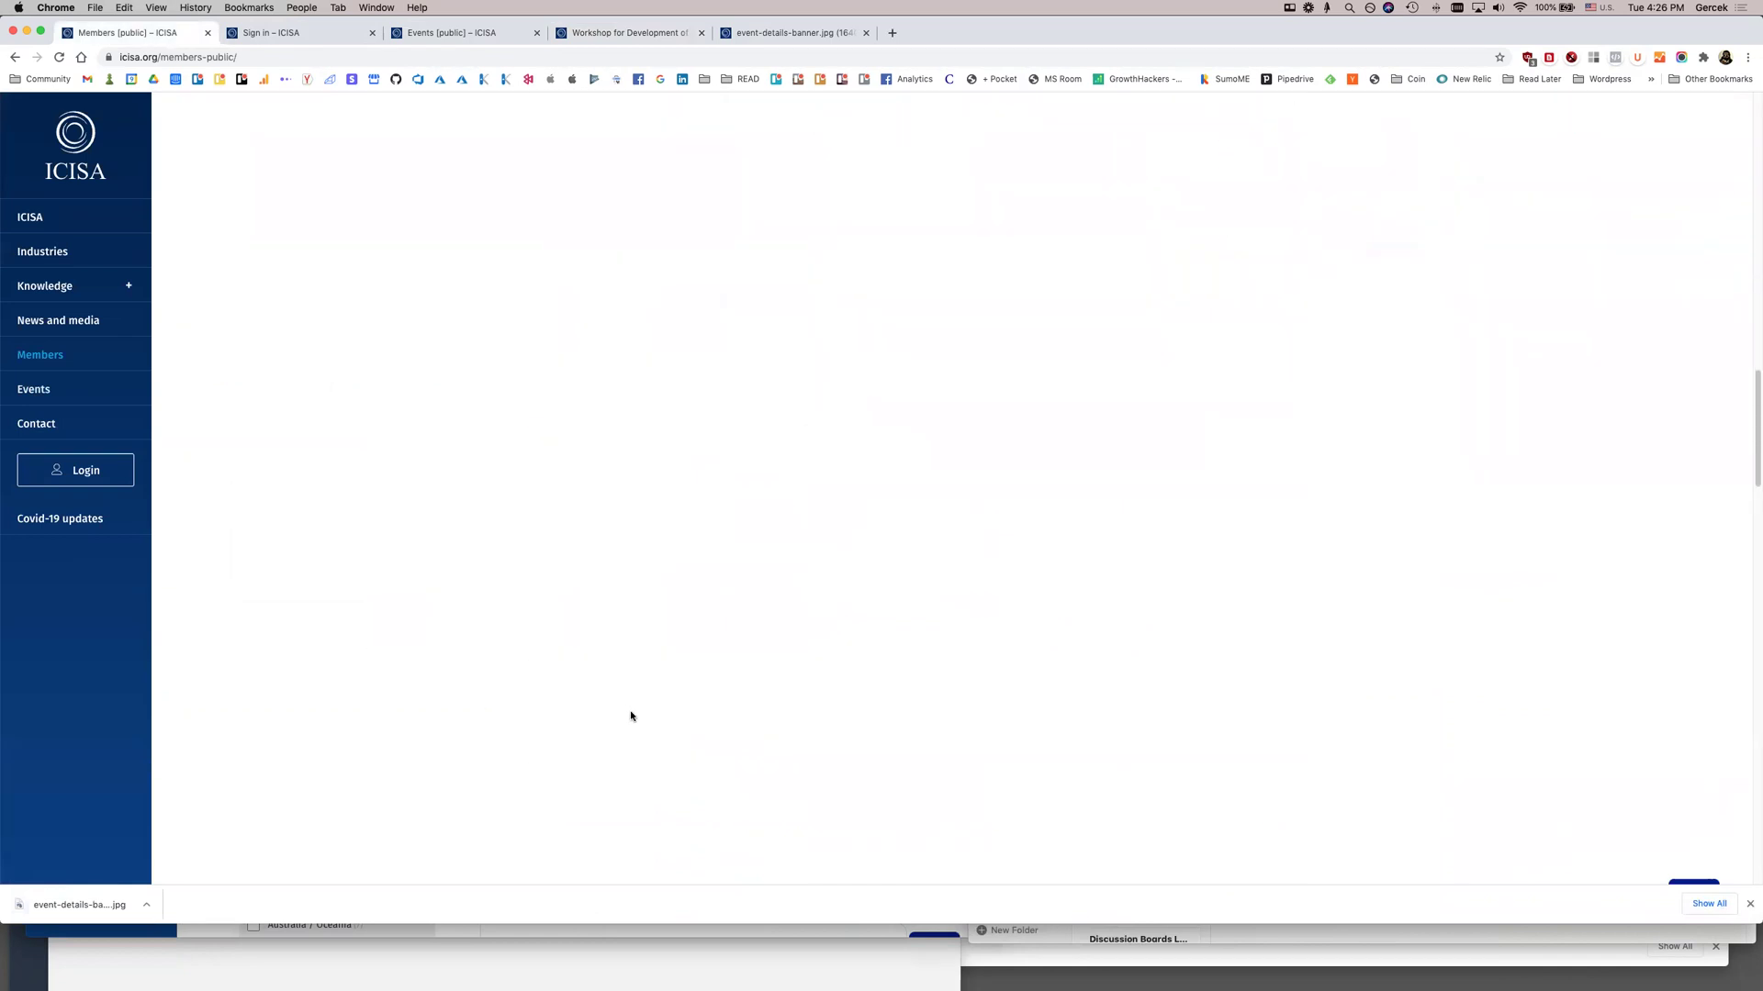
pyautogui.scroll(-15, 949, 668)
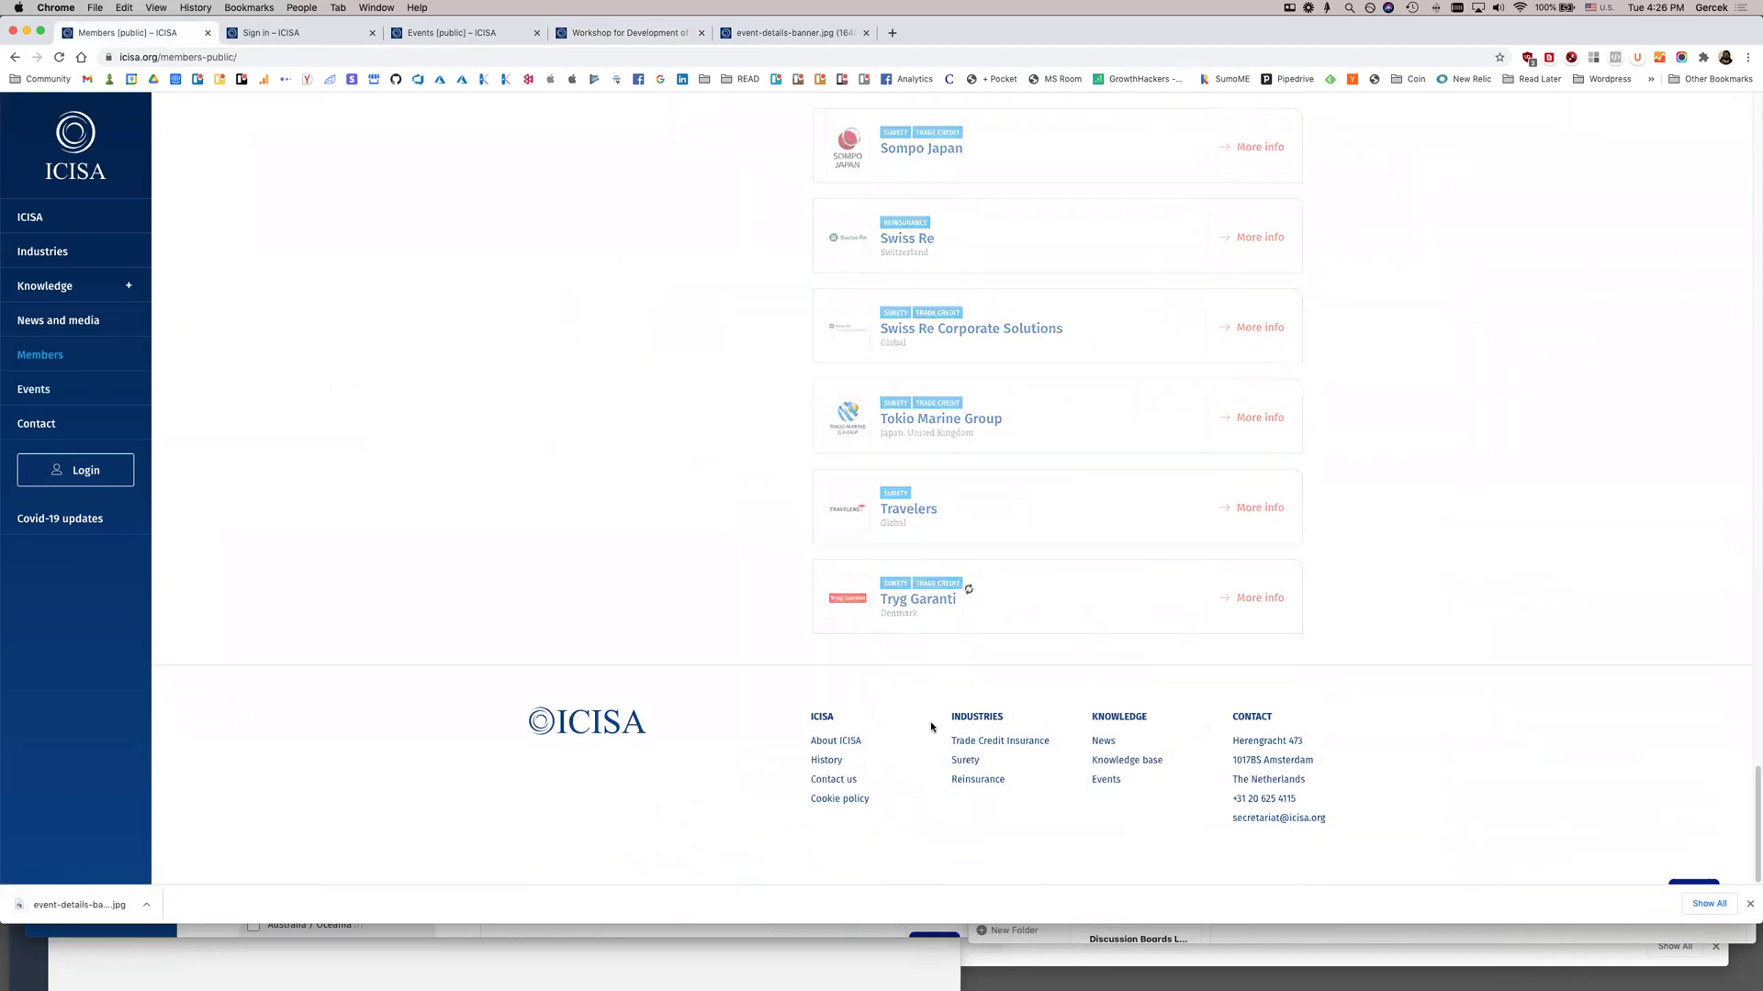
pyautogui.scroll(-3, 1217, 831)
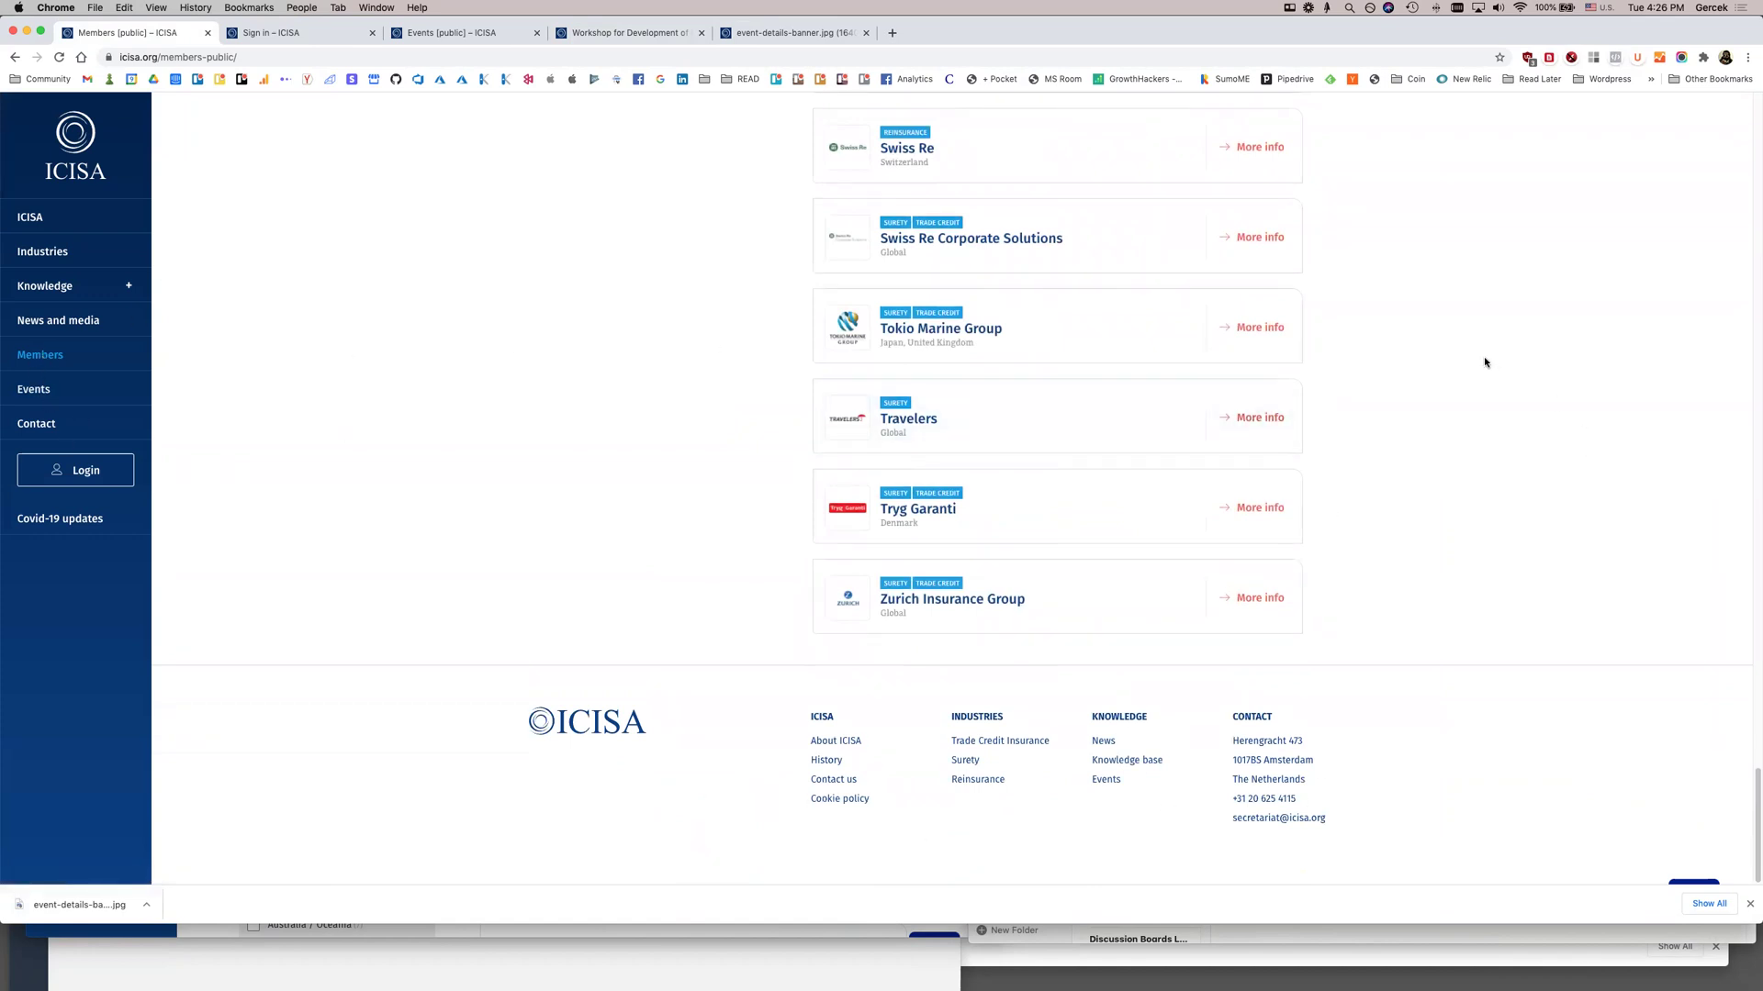
pyautogui.scroll(20, 1044, 456)
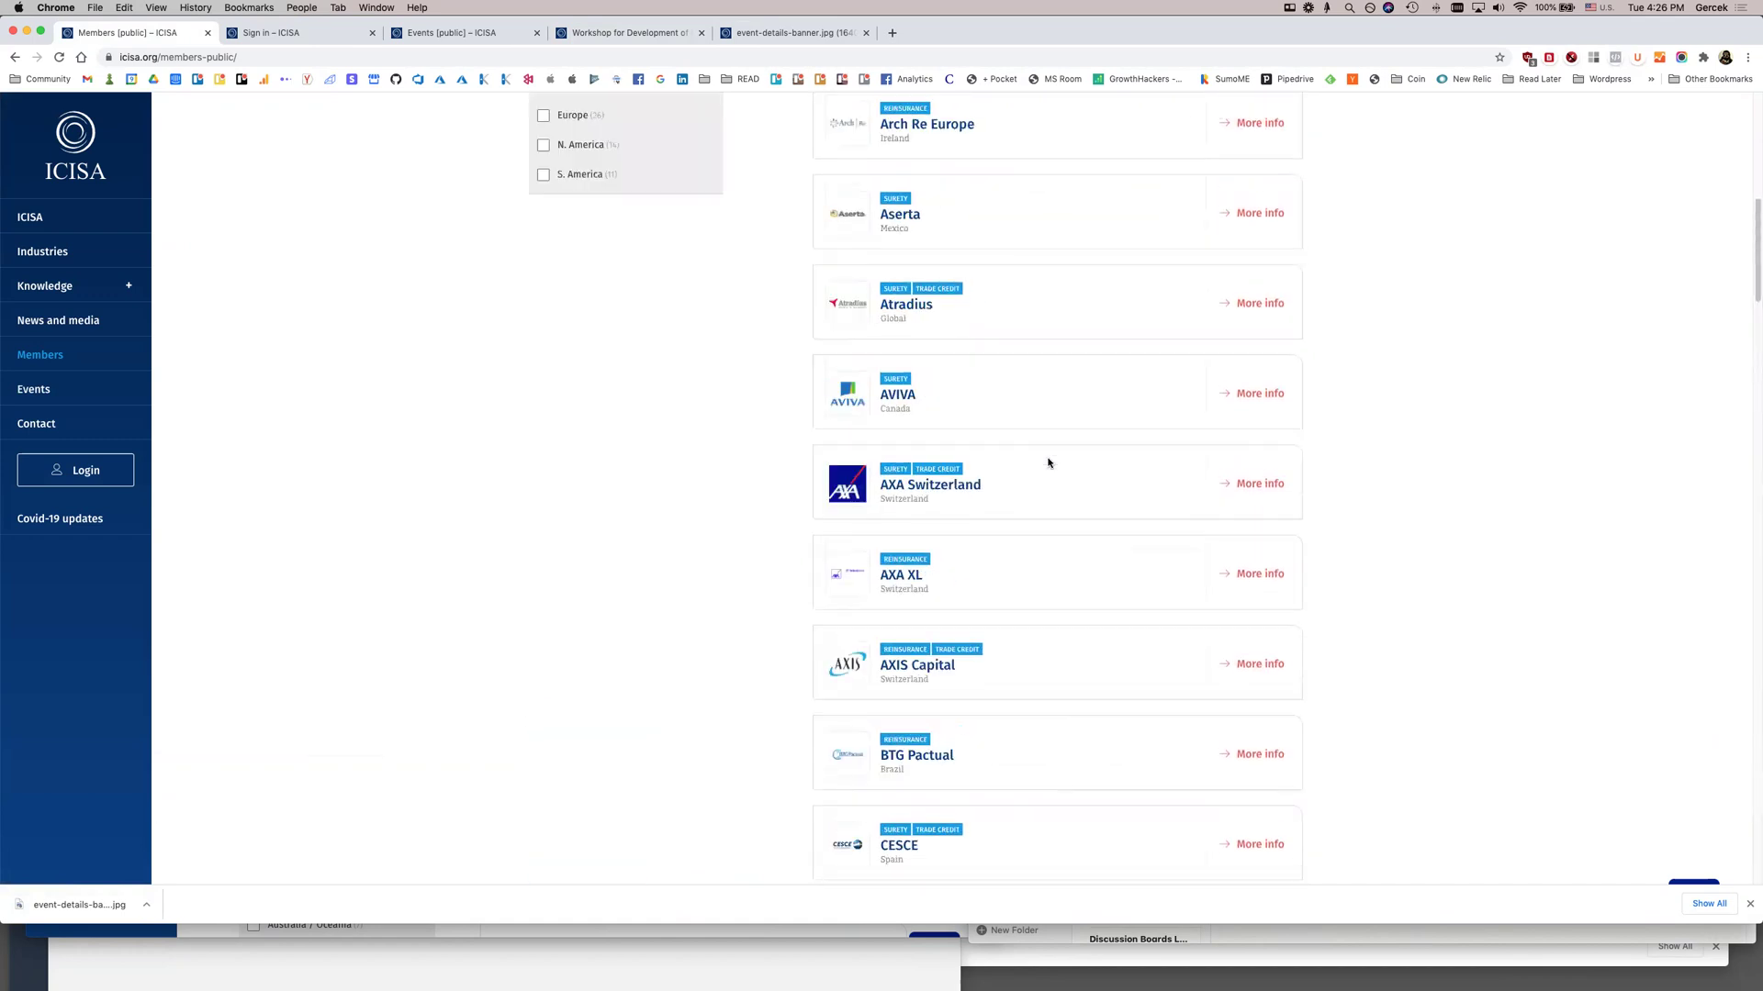
pyautogui.scroll(2, 562, 423)
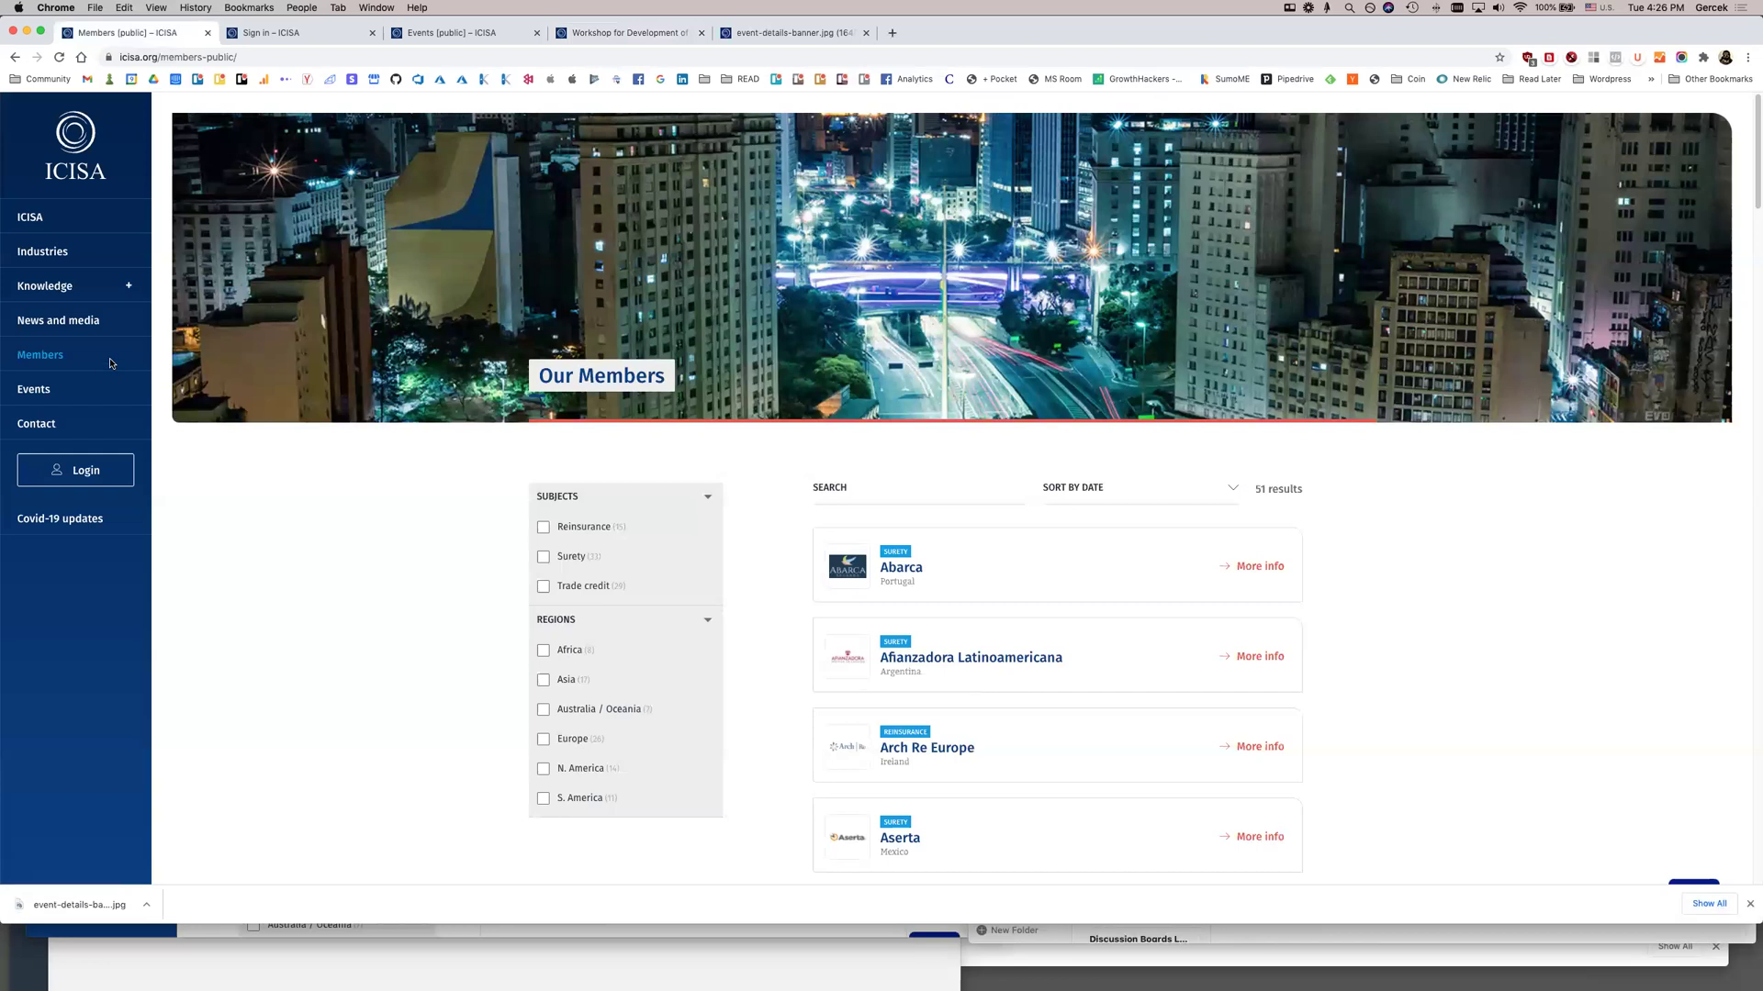
pyautogui.click(39, 425)
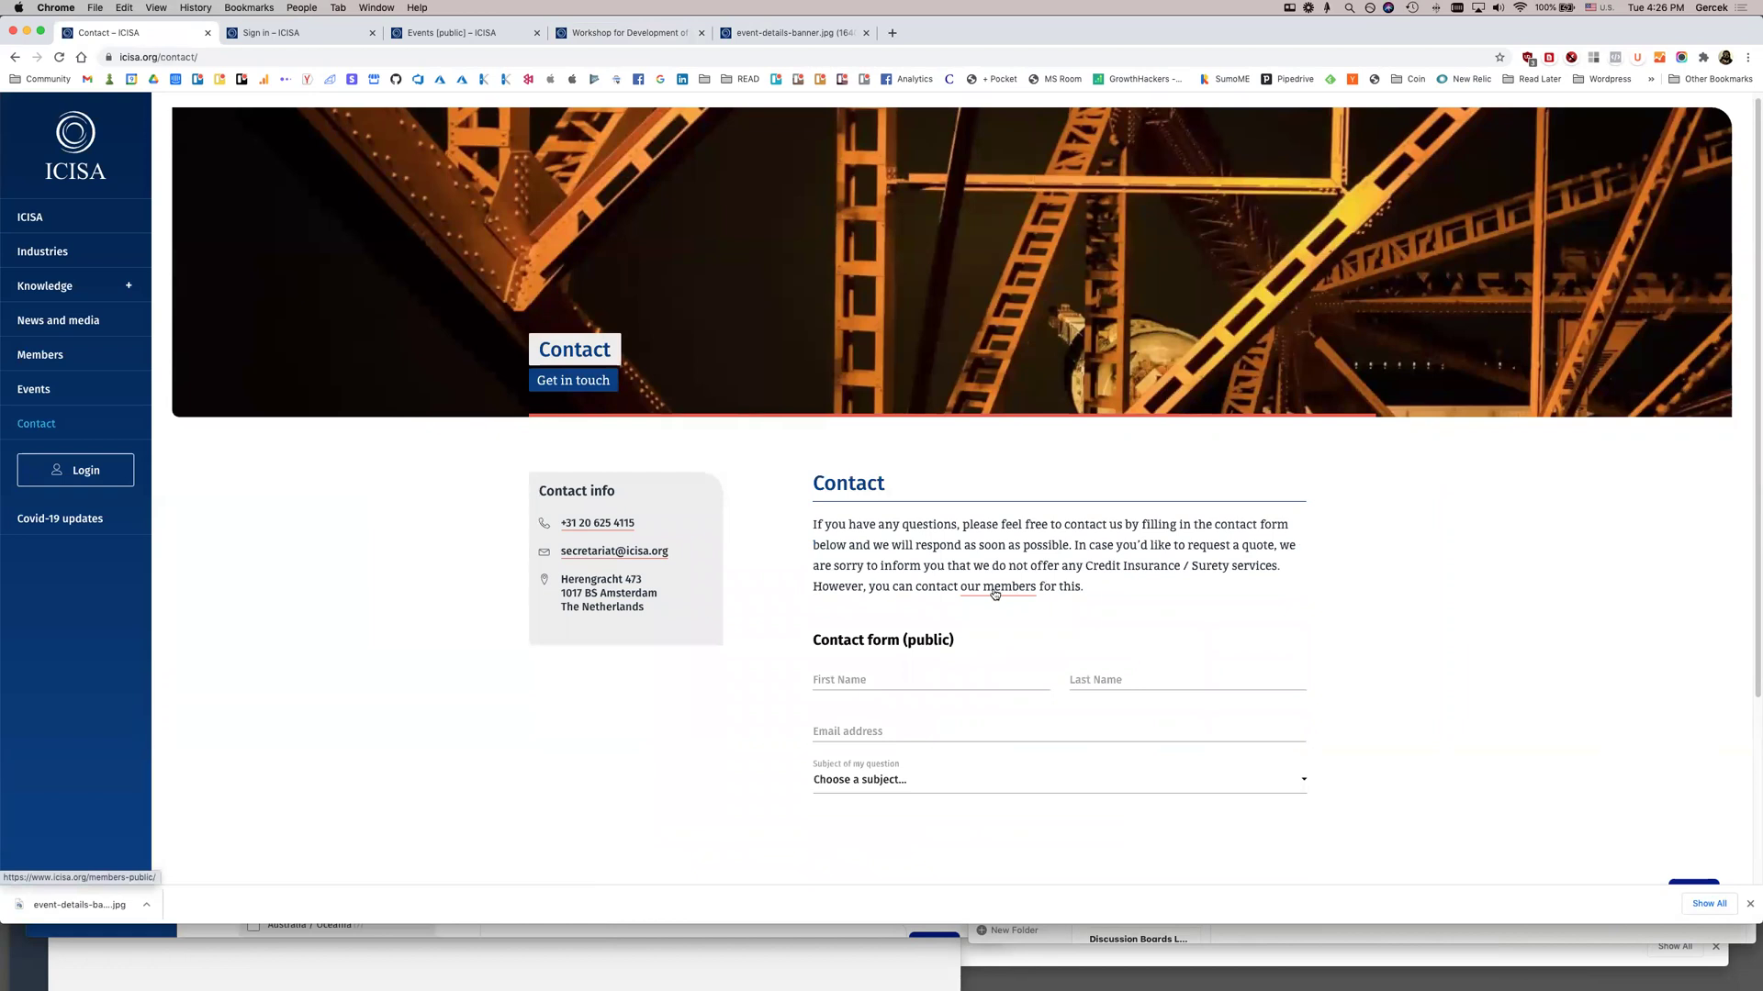
pyautogui.scroll(-5, 995, 594)
pyautogui.click(852, 542)
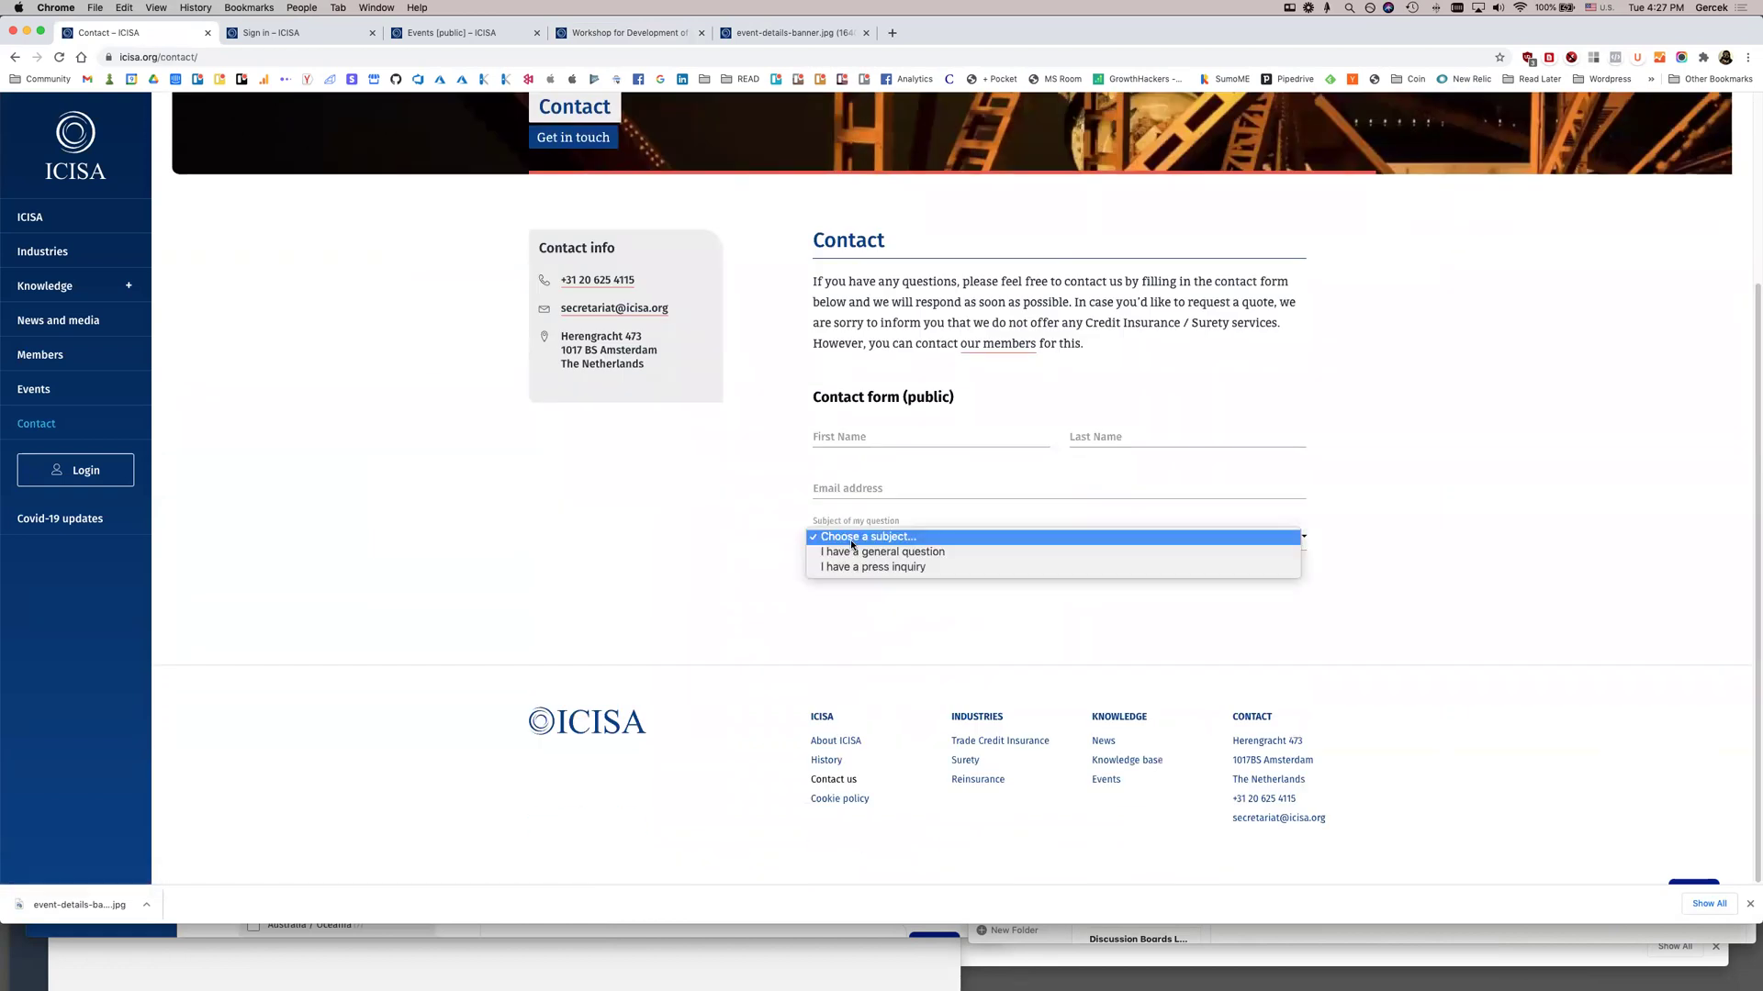
pyautogui.click(750, 554)
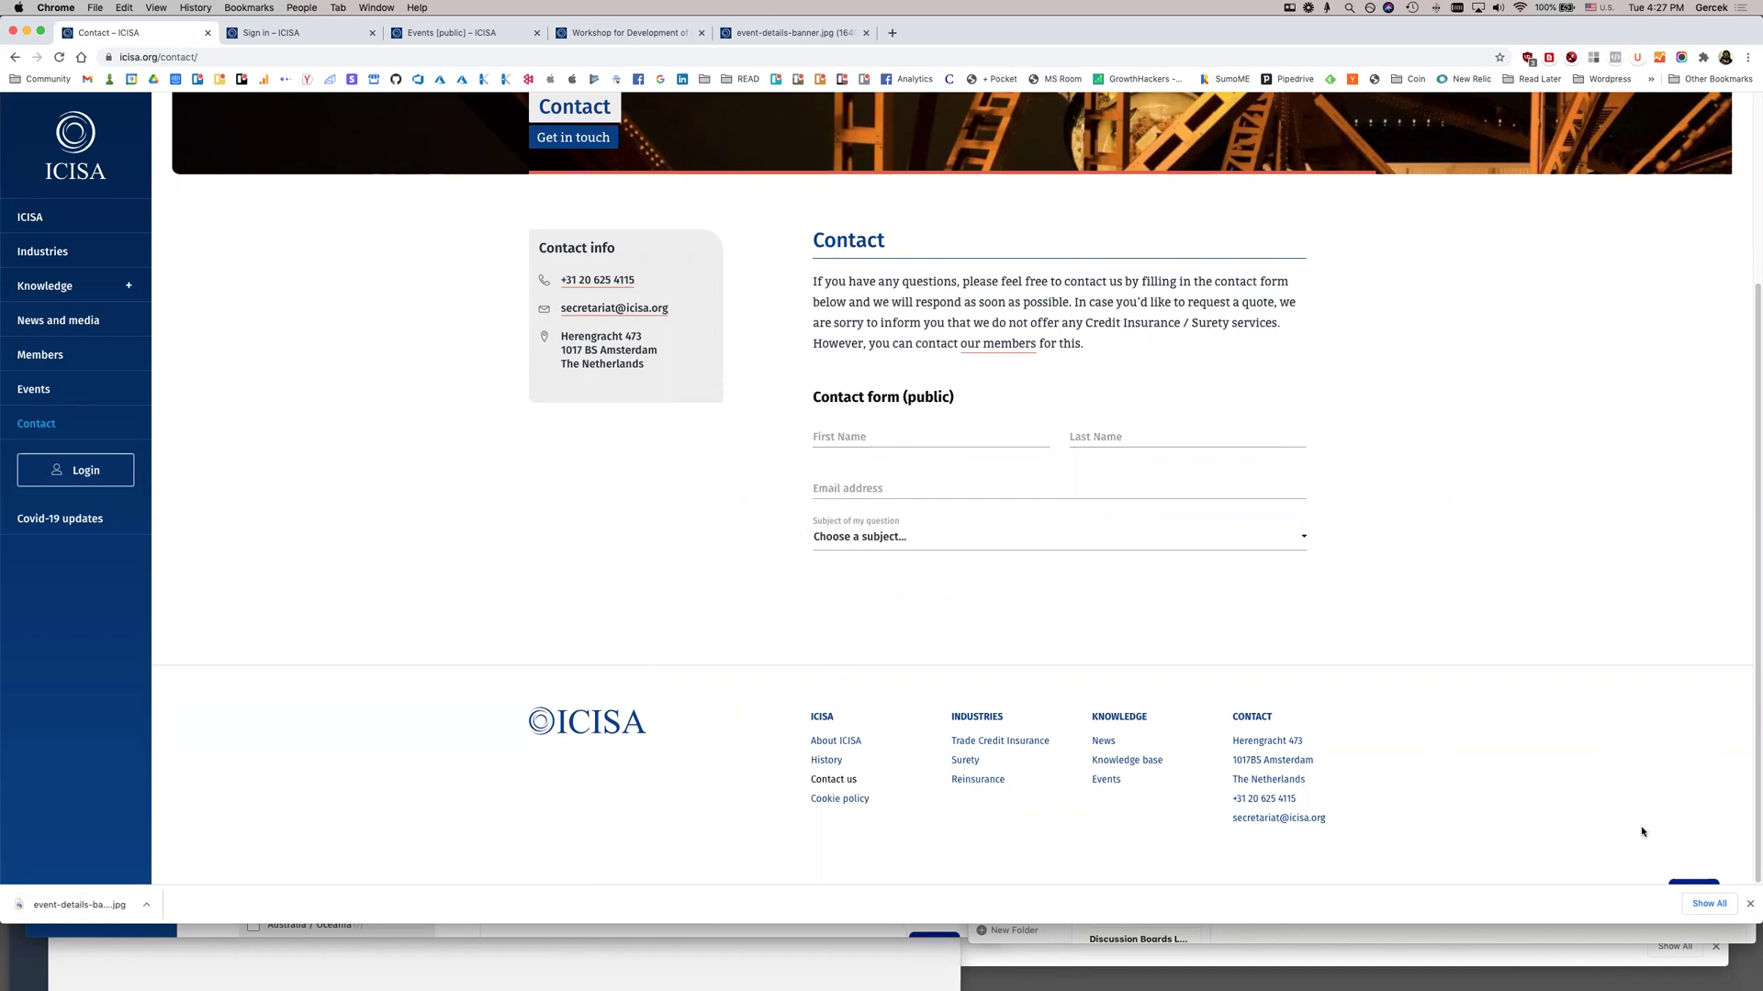
# Close the download bar, make the window taller, and enter raklet.com/ICISA in a new tab
pyautogui.click(1752, 904)
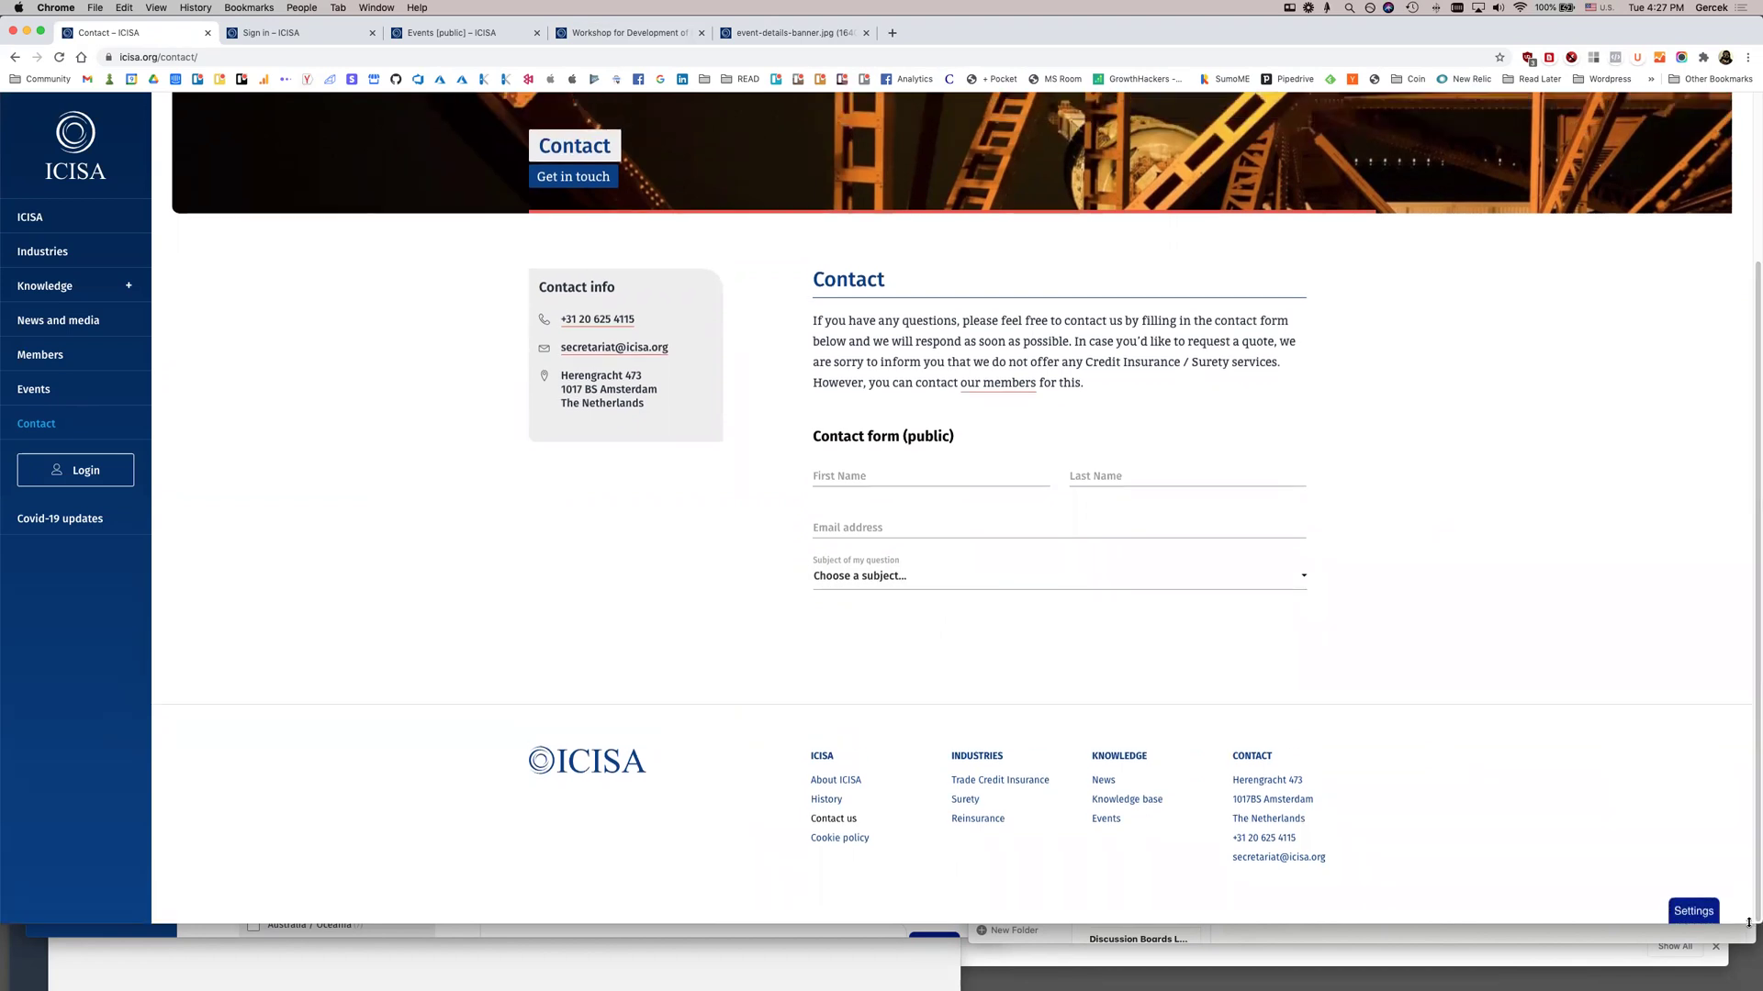
pyautogui.moveTo(1755, 924); pyautogui.dragTo(1755, 978)
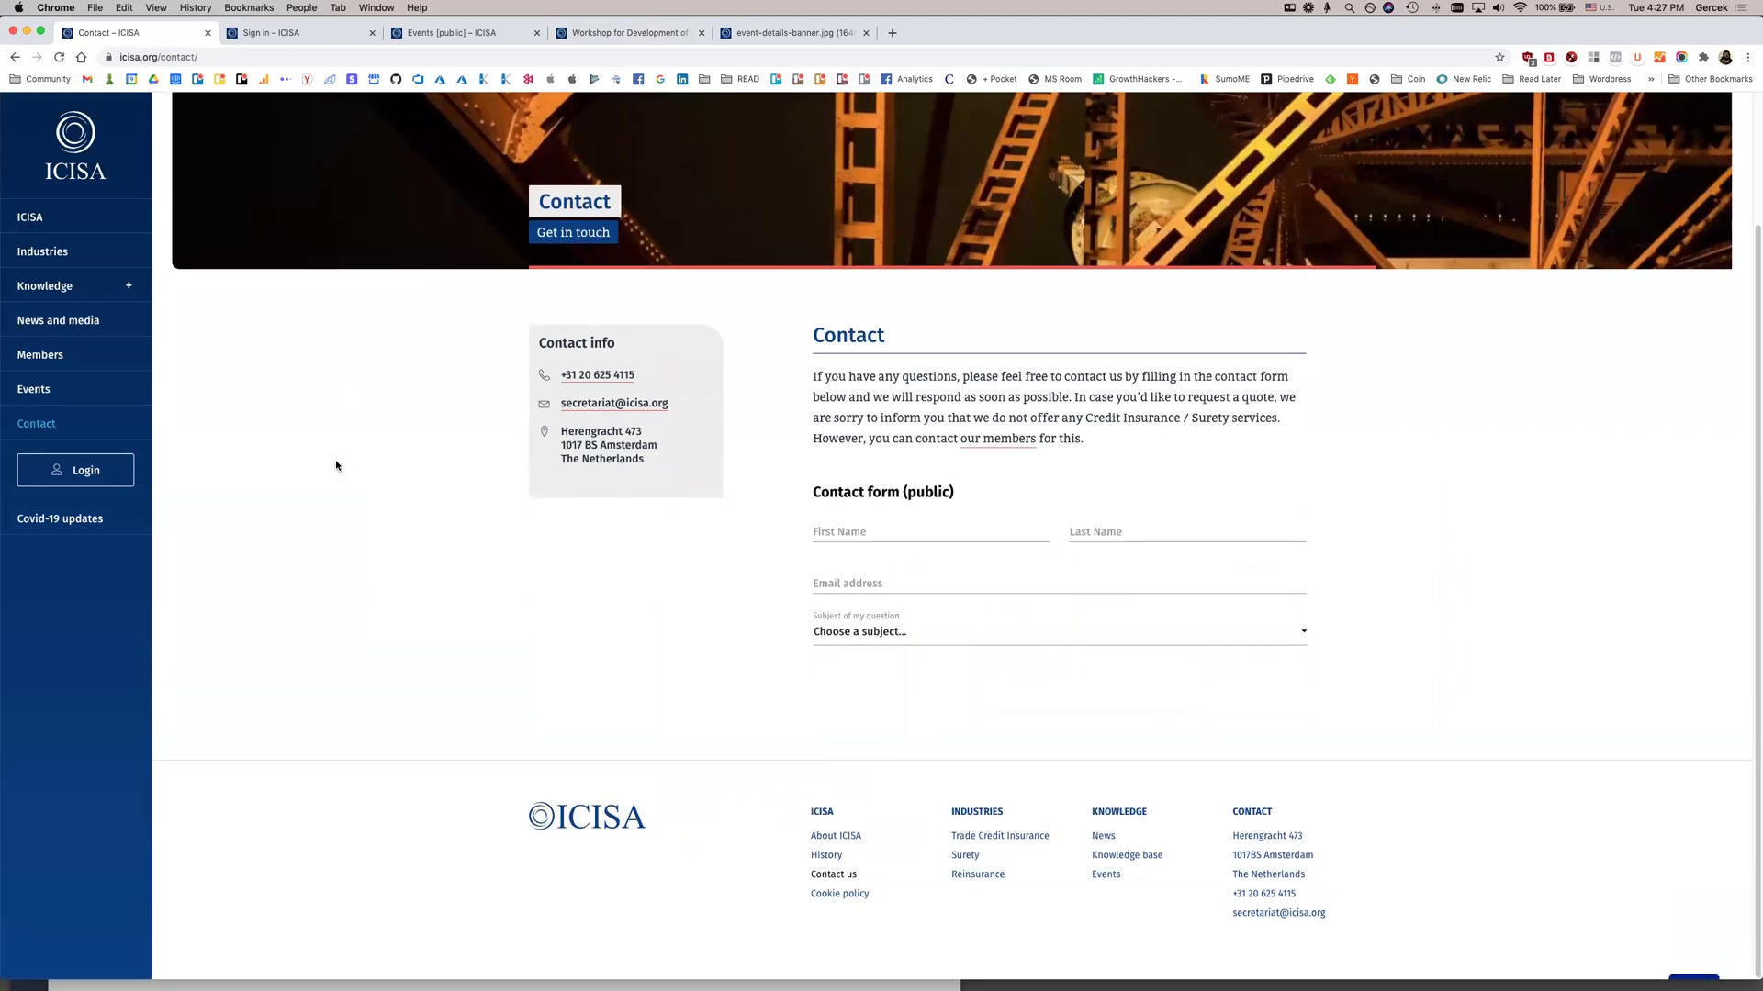
pyautogui.click(260, 34)
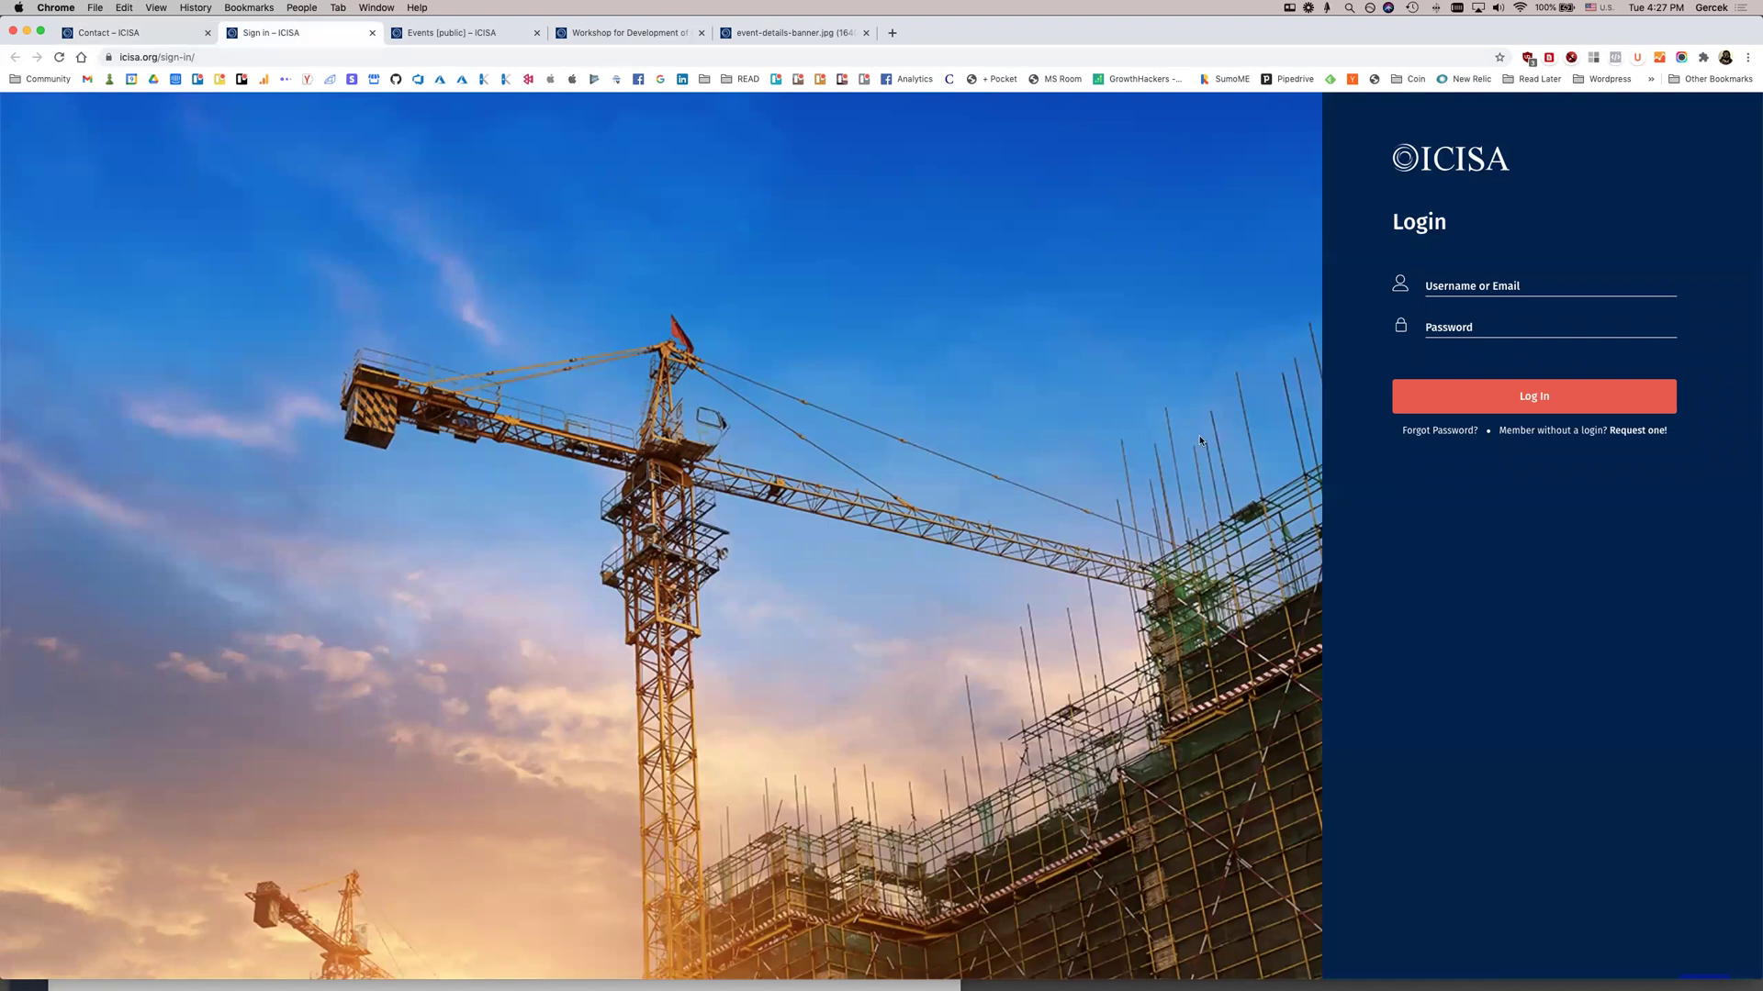
pyautogui.click(464, 34)
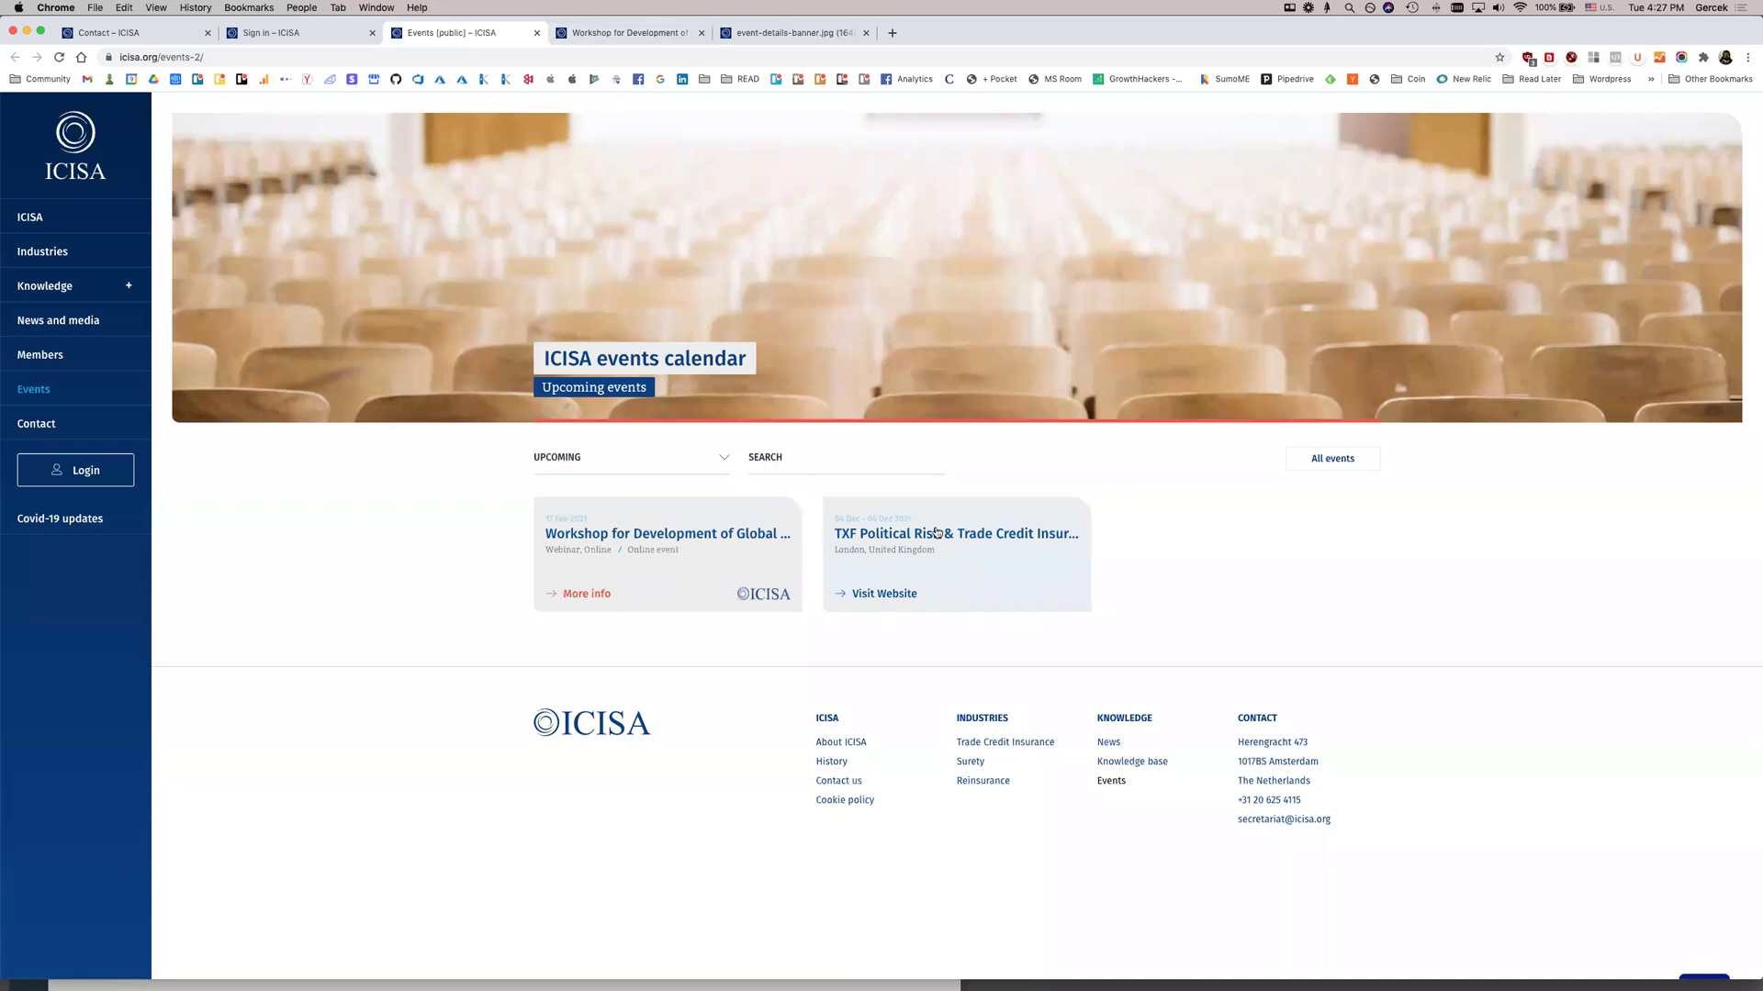
pyautogui.click(902, 38)
pyautogui.write('raklet.com/I')
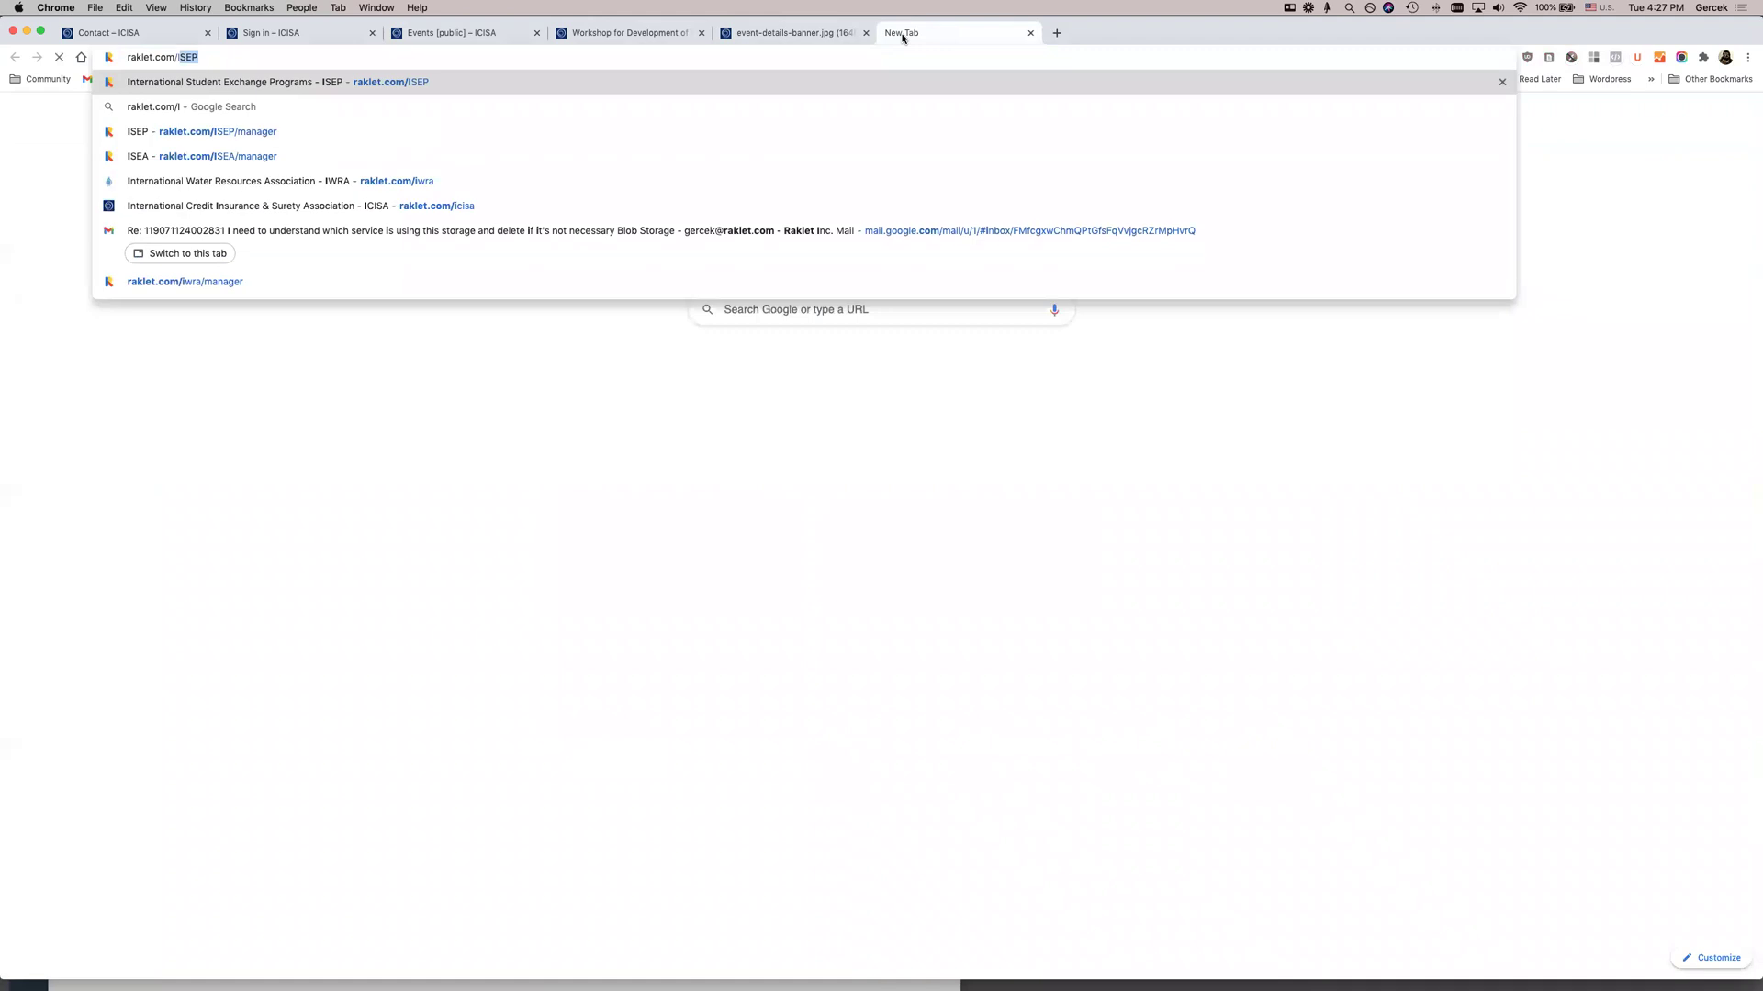
pyautogui.write('CISA')
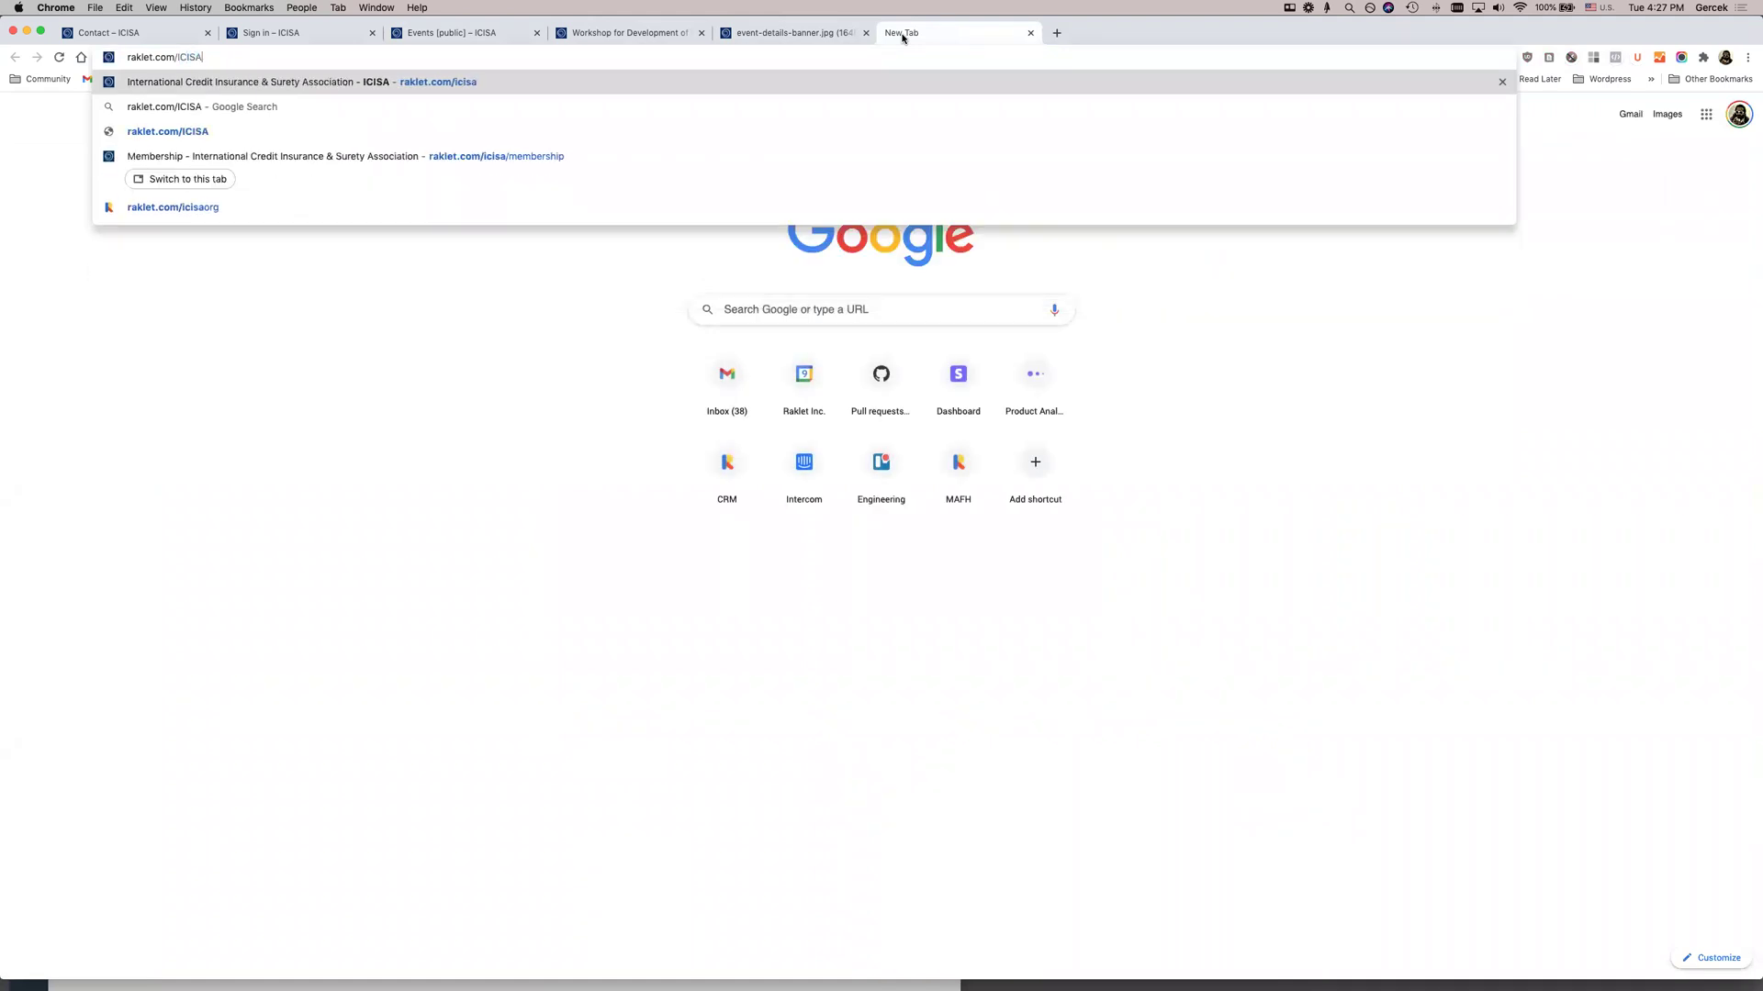
# Load the raklet.com/icisa community page and scroll through it
pyautogui.press('Return')
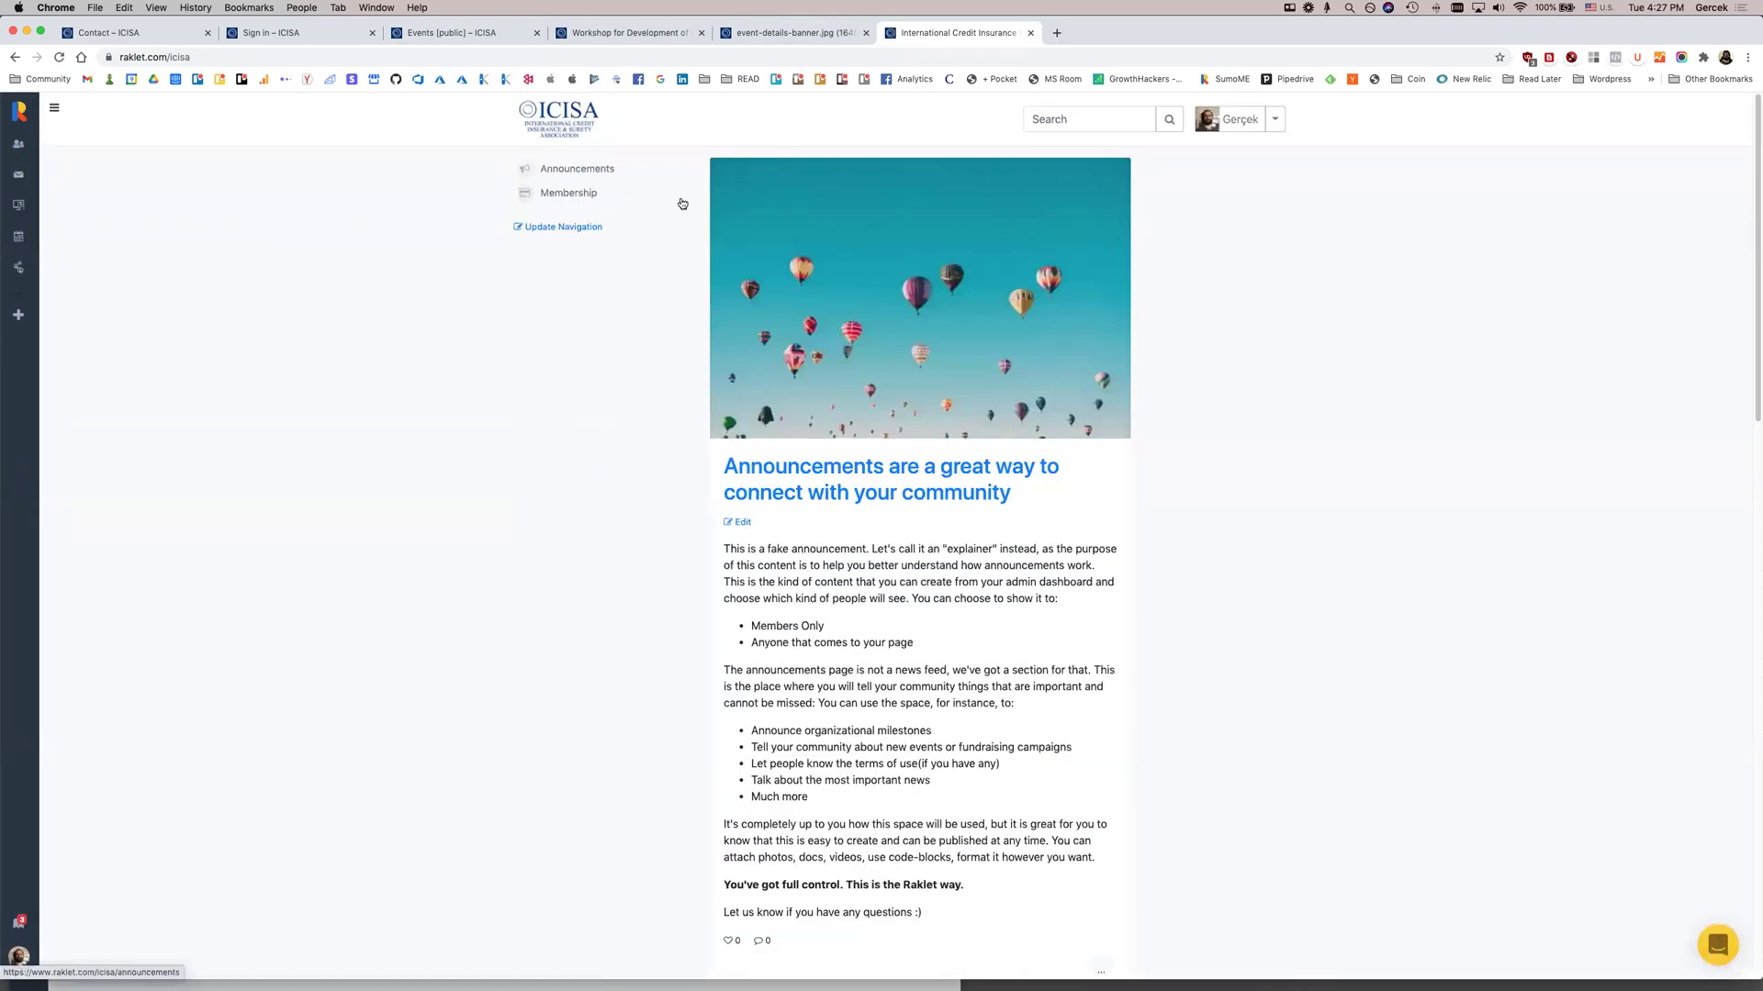
pyautogui.scroll(-3, 953, 501)
pyautogui.scroll(-5, 953, 502)
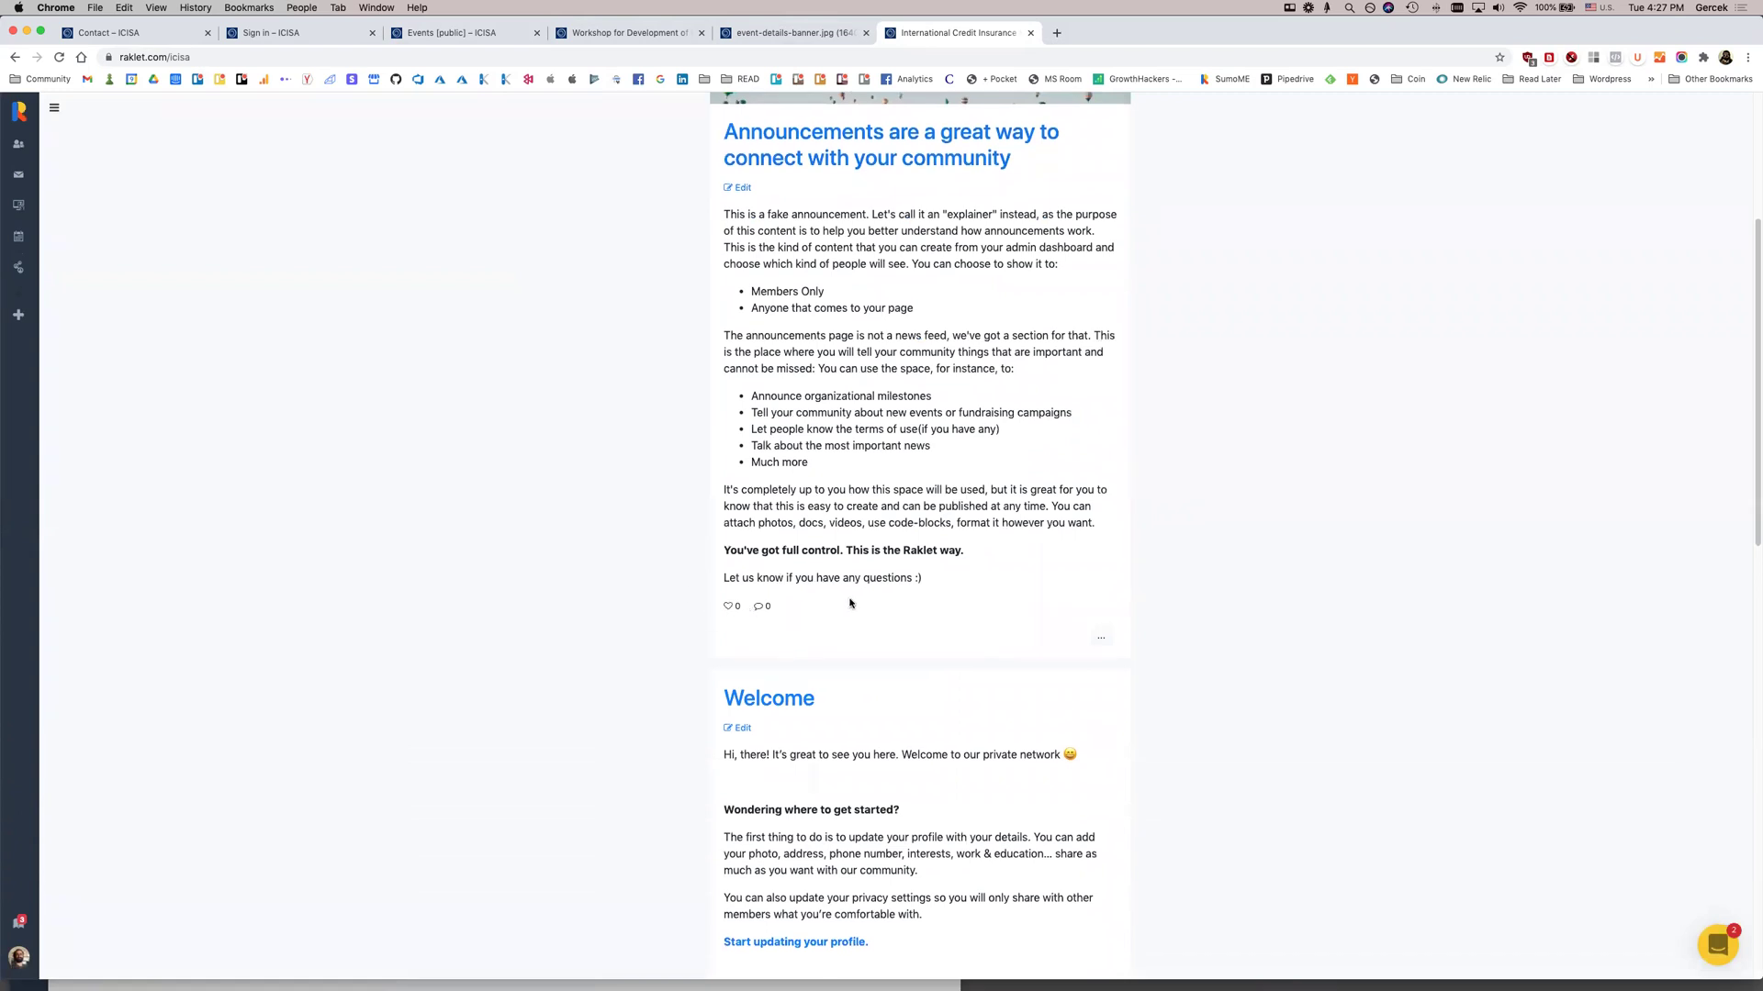
pyautogui.scroll(-20, 850, 603)
pyautogui.scroll(-6, 859, 601)
pyautogui.scroll(18, 900, 551)
pyautogui.scroll(15, 936, 459)
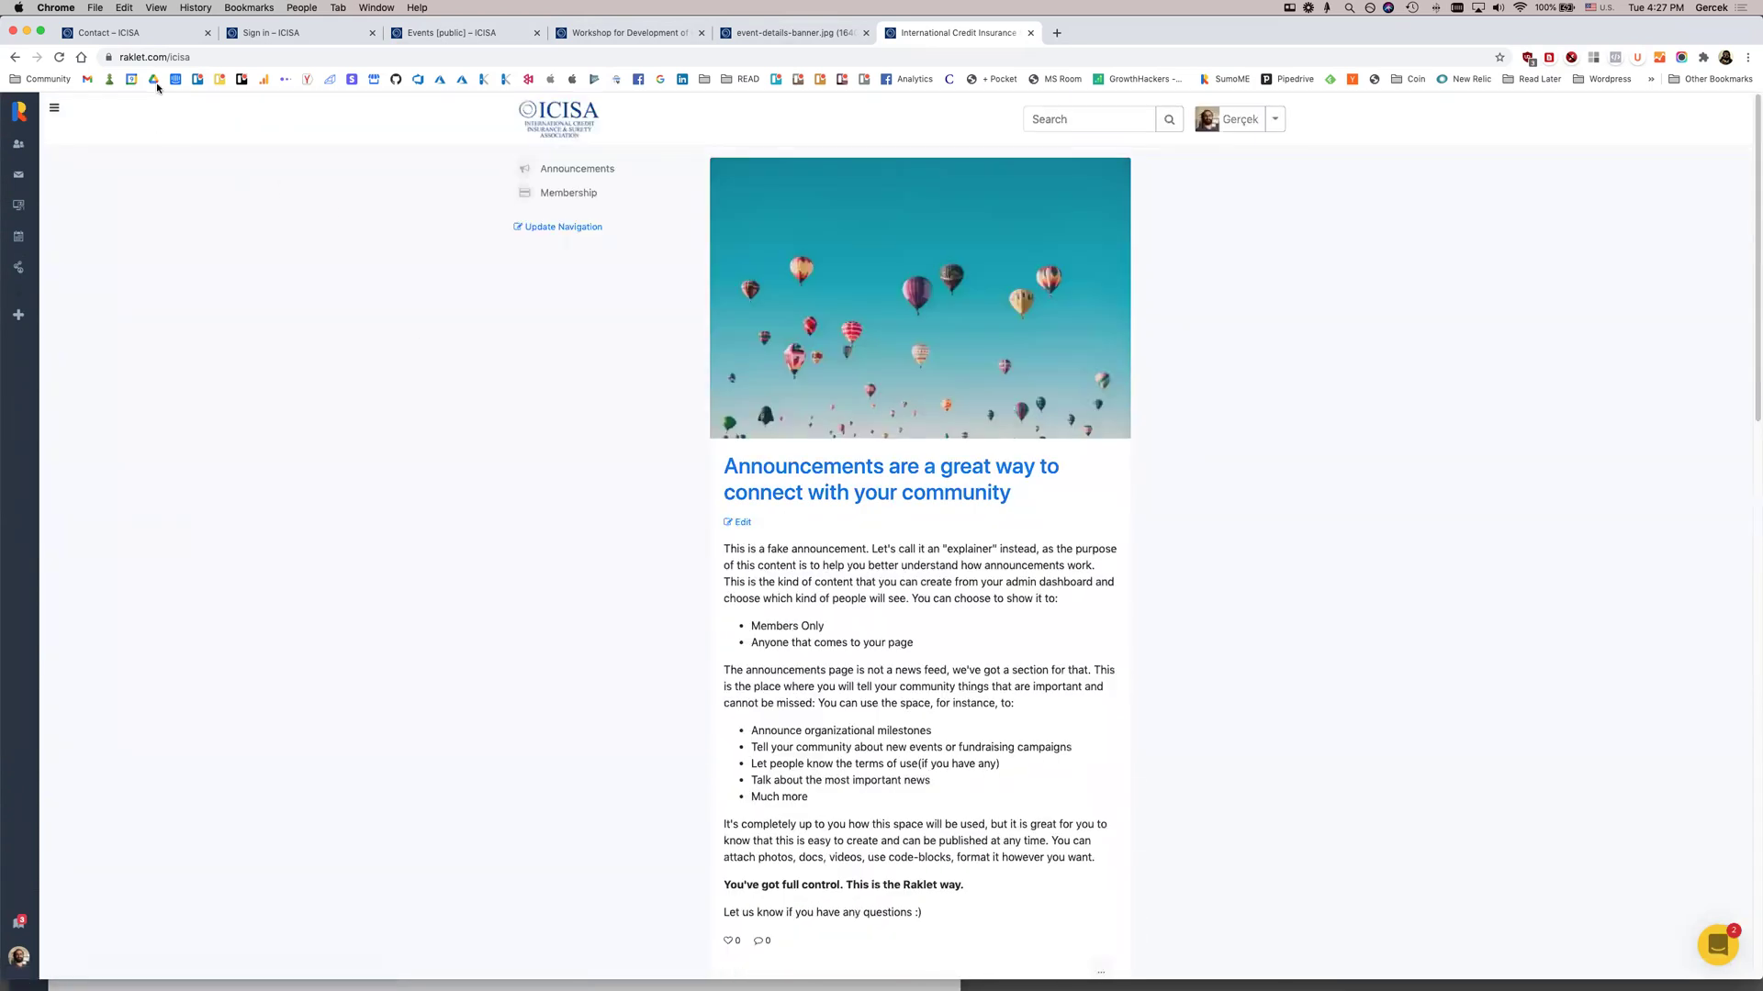
# Go to the ICISA community's Membership page
pyautogui.click(207, 60)
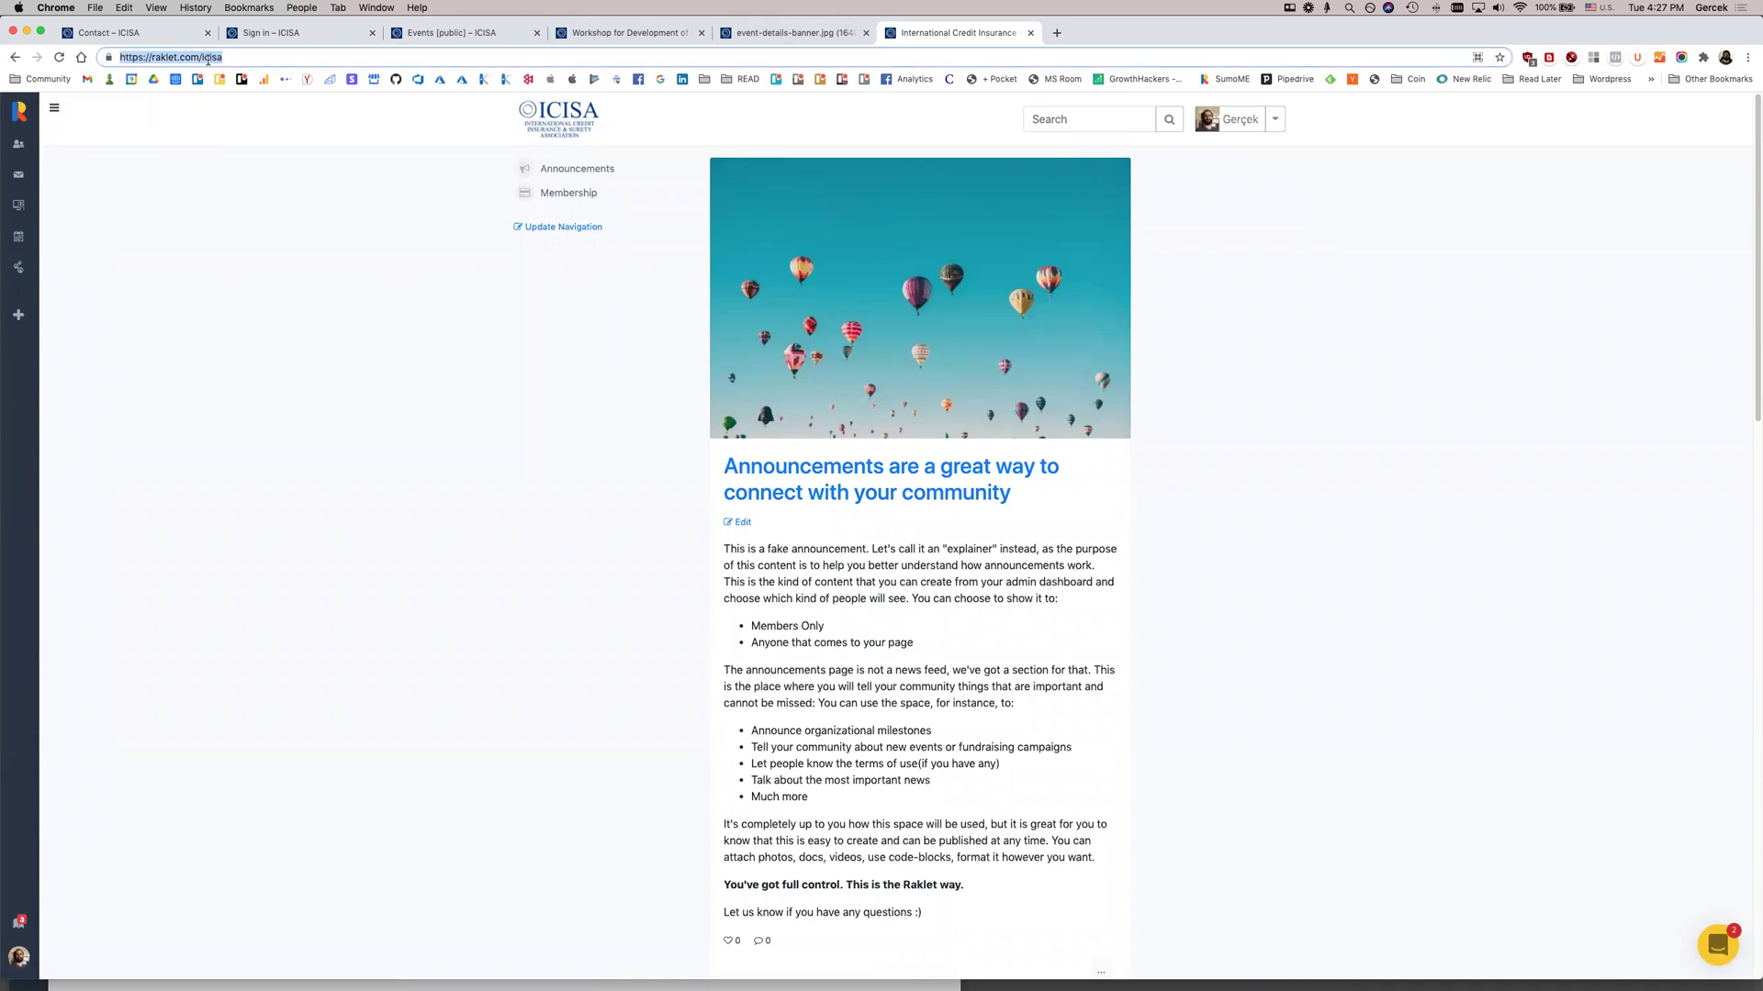
pyautogui.write('members.')
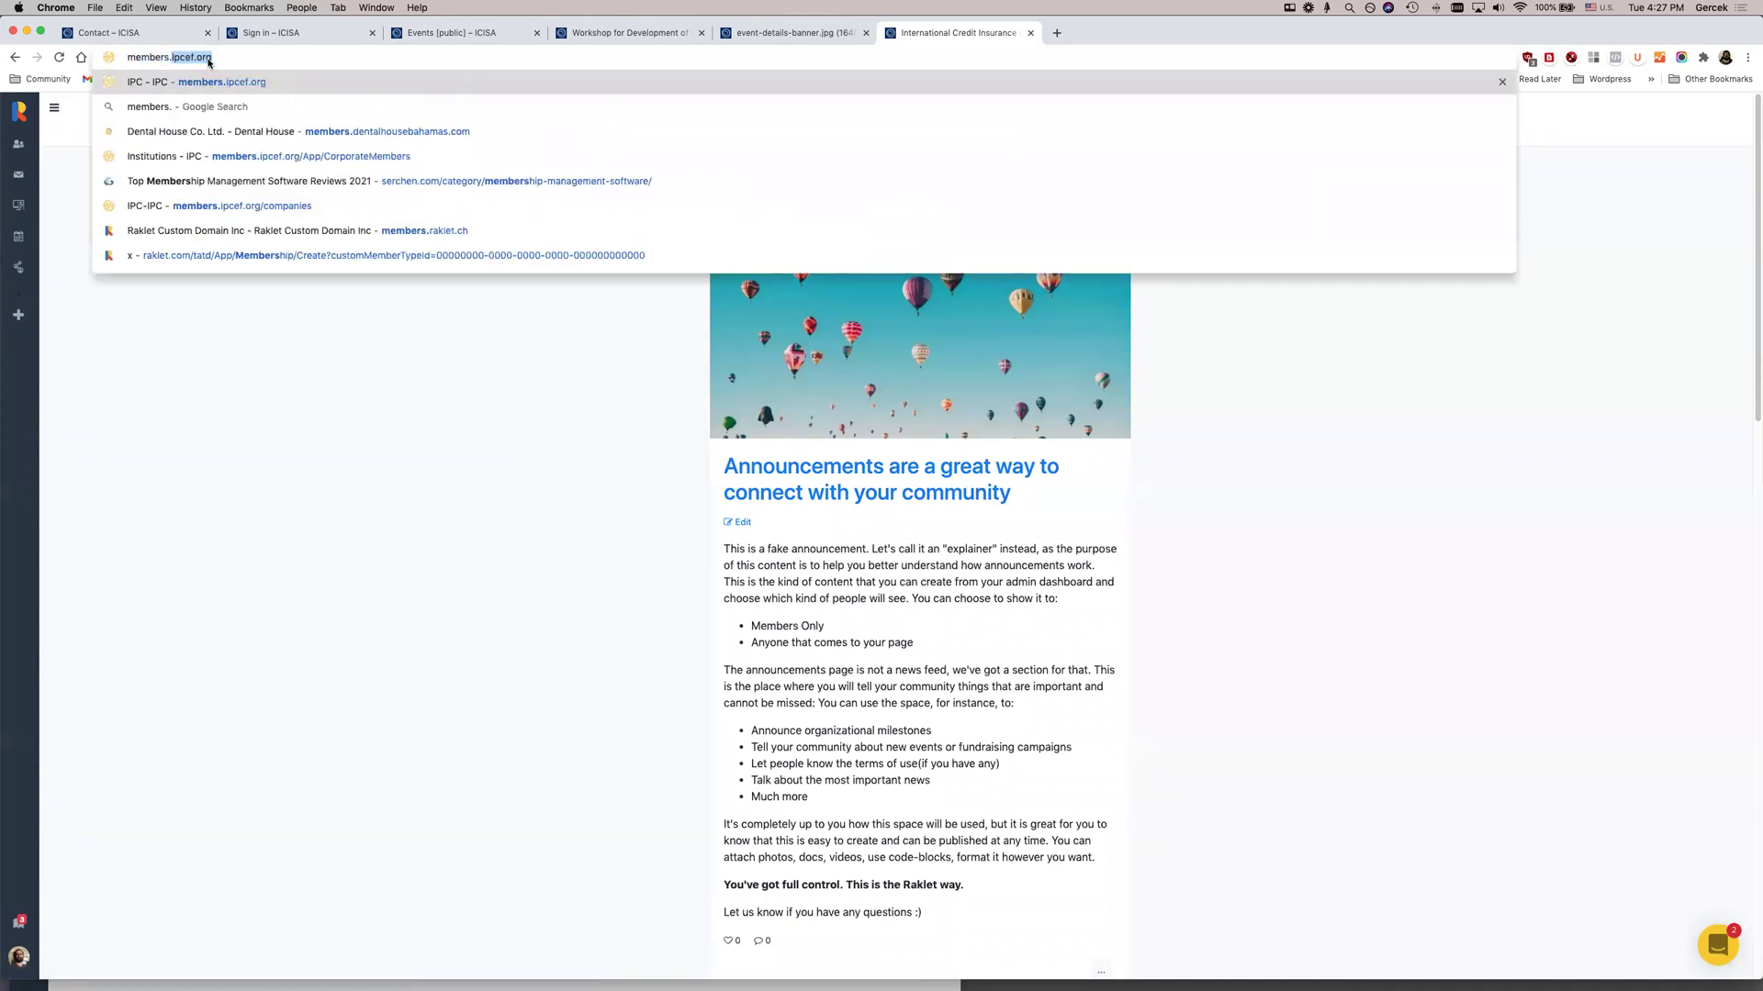
pyautogui.write('icisa.org')
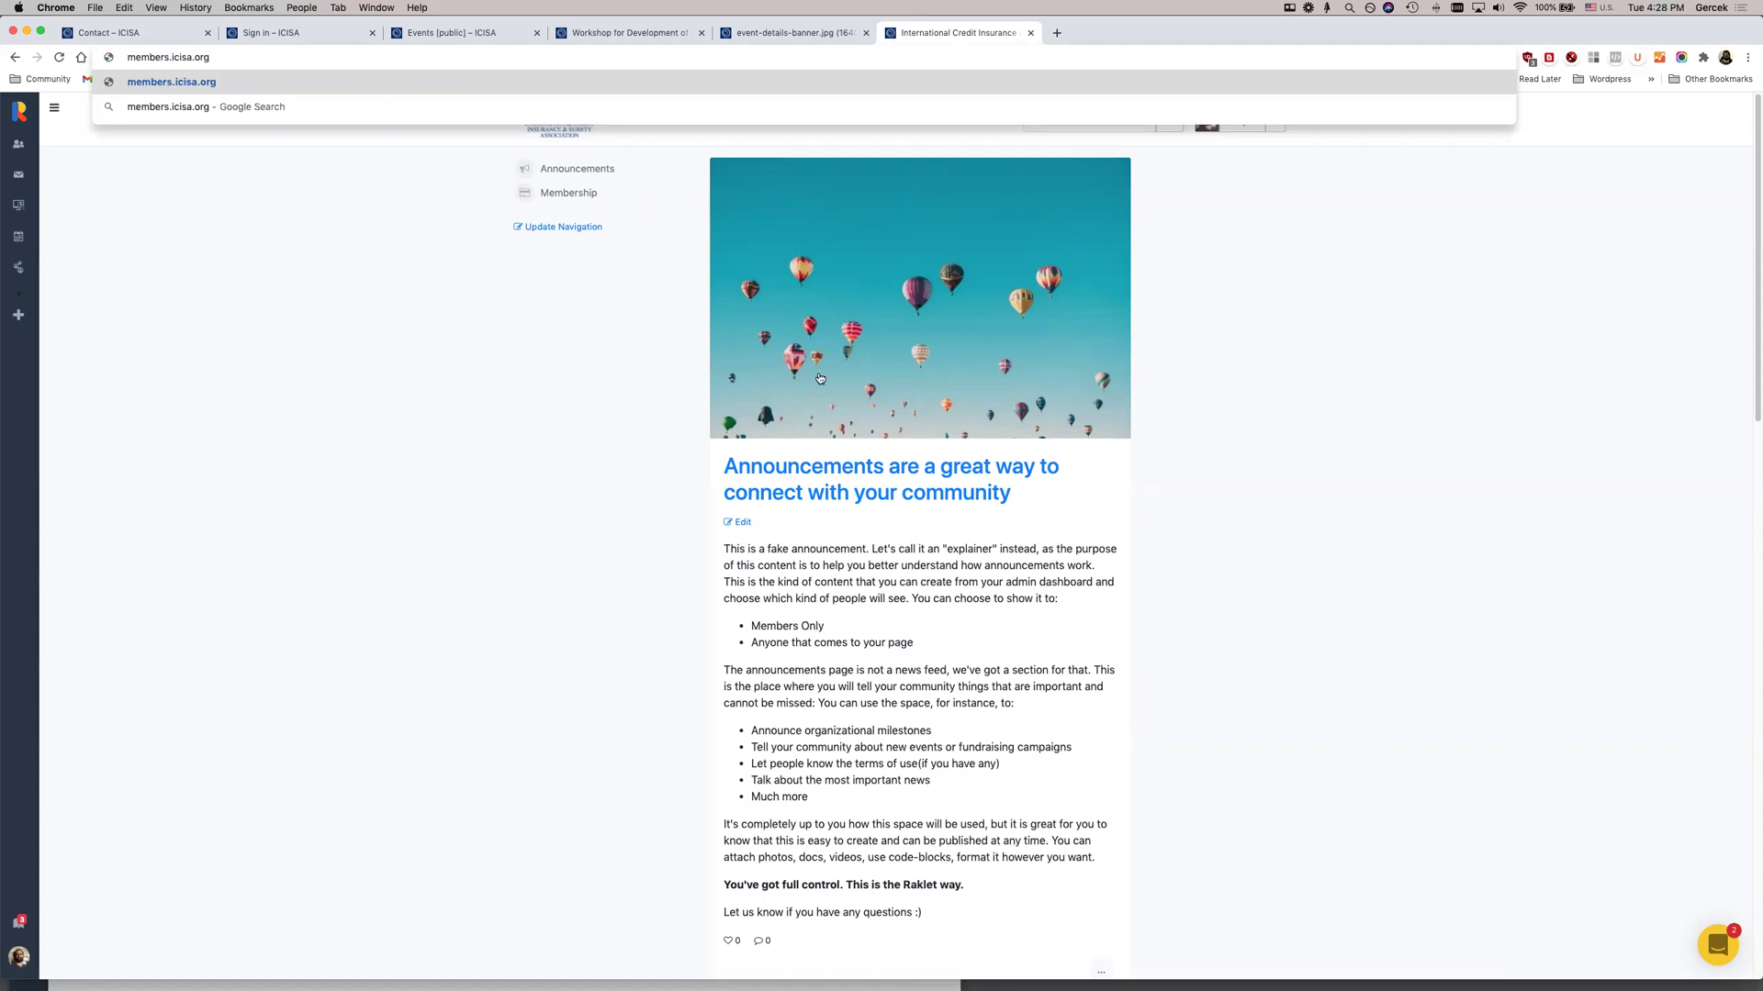
pyautogui.press('Escape')
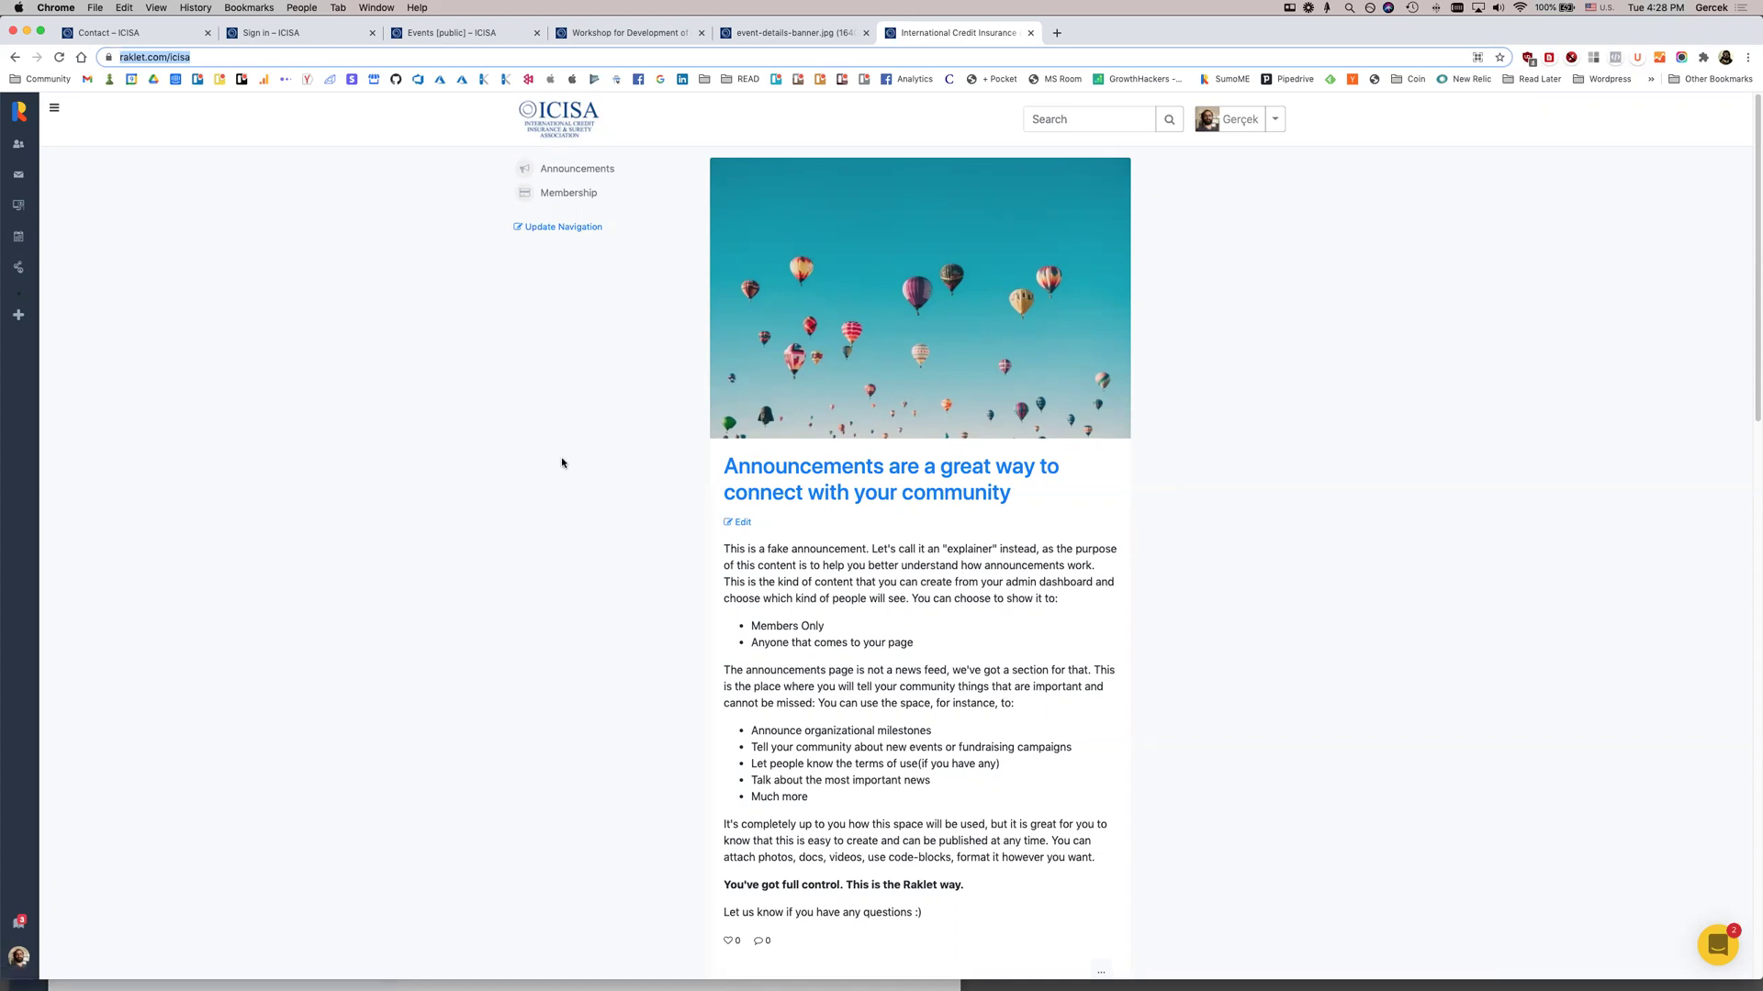
pyautogui.click(566, 195)
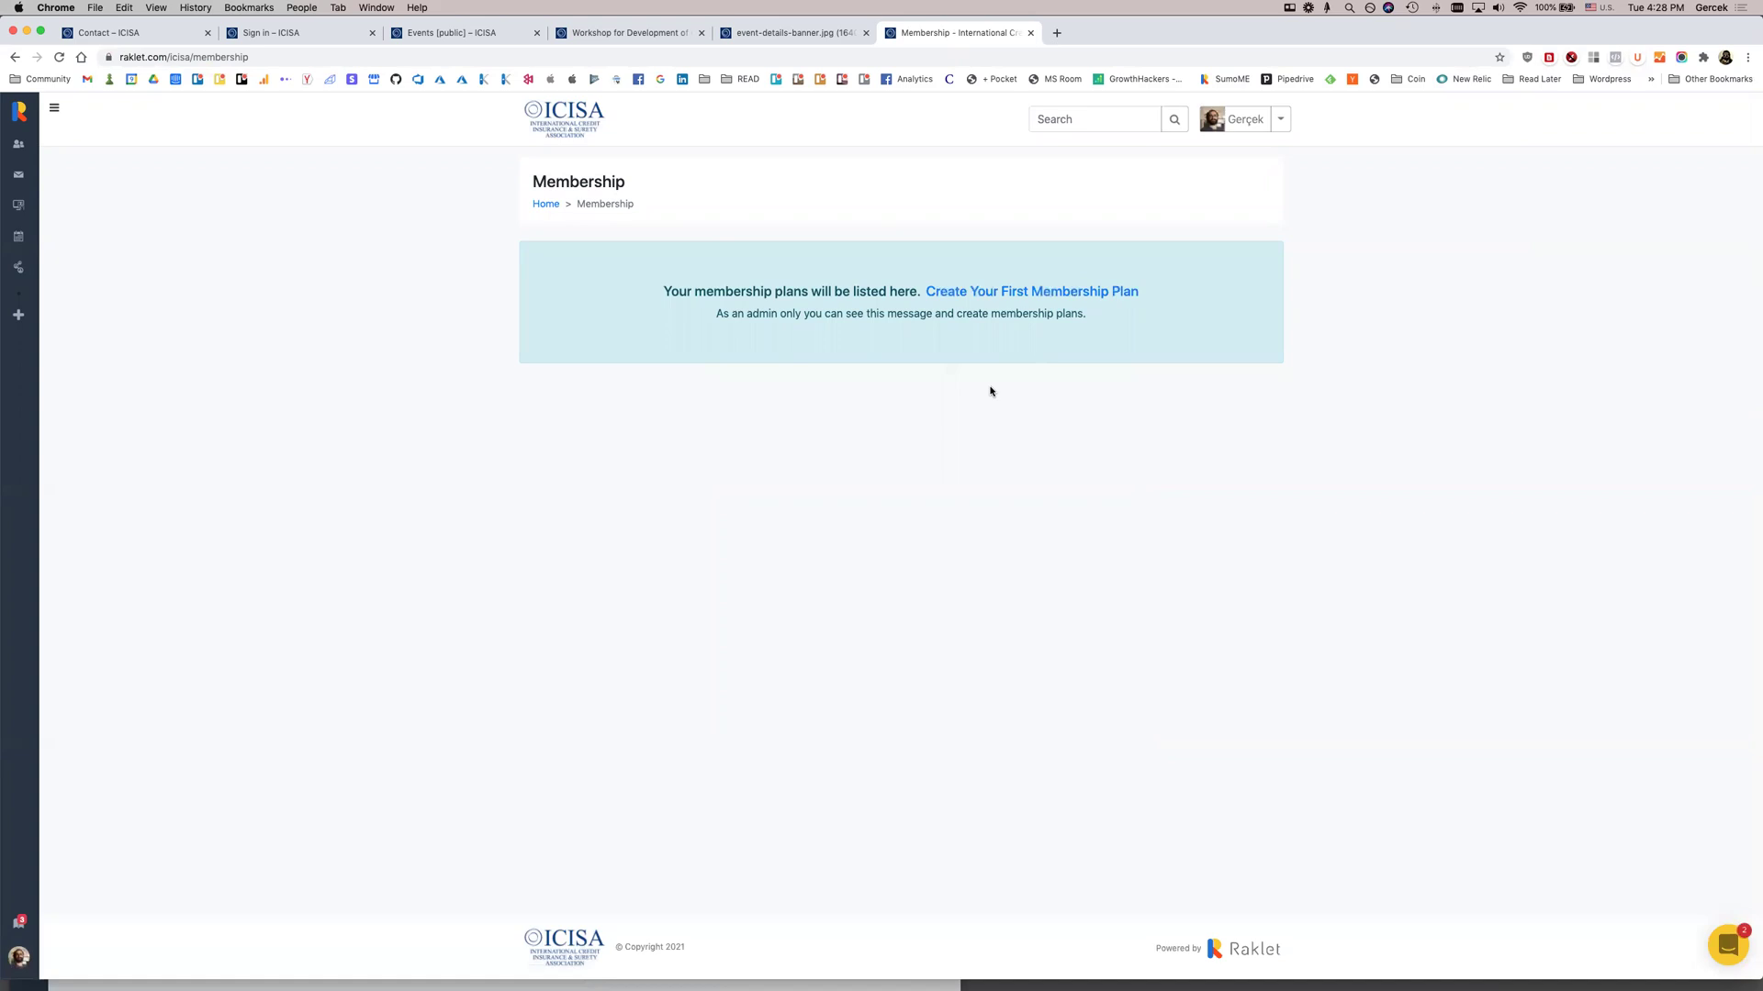
# Copy the Membership page URL and load it in a new Incognito window
pyautogui.click(533, 56)
pyautogui.press('super+c')
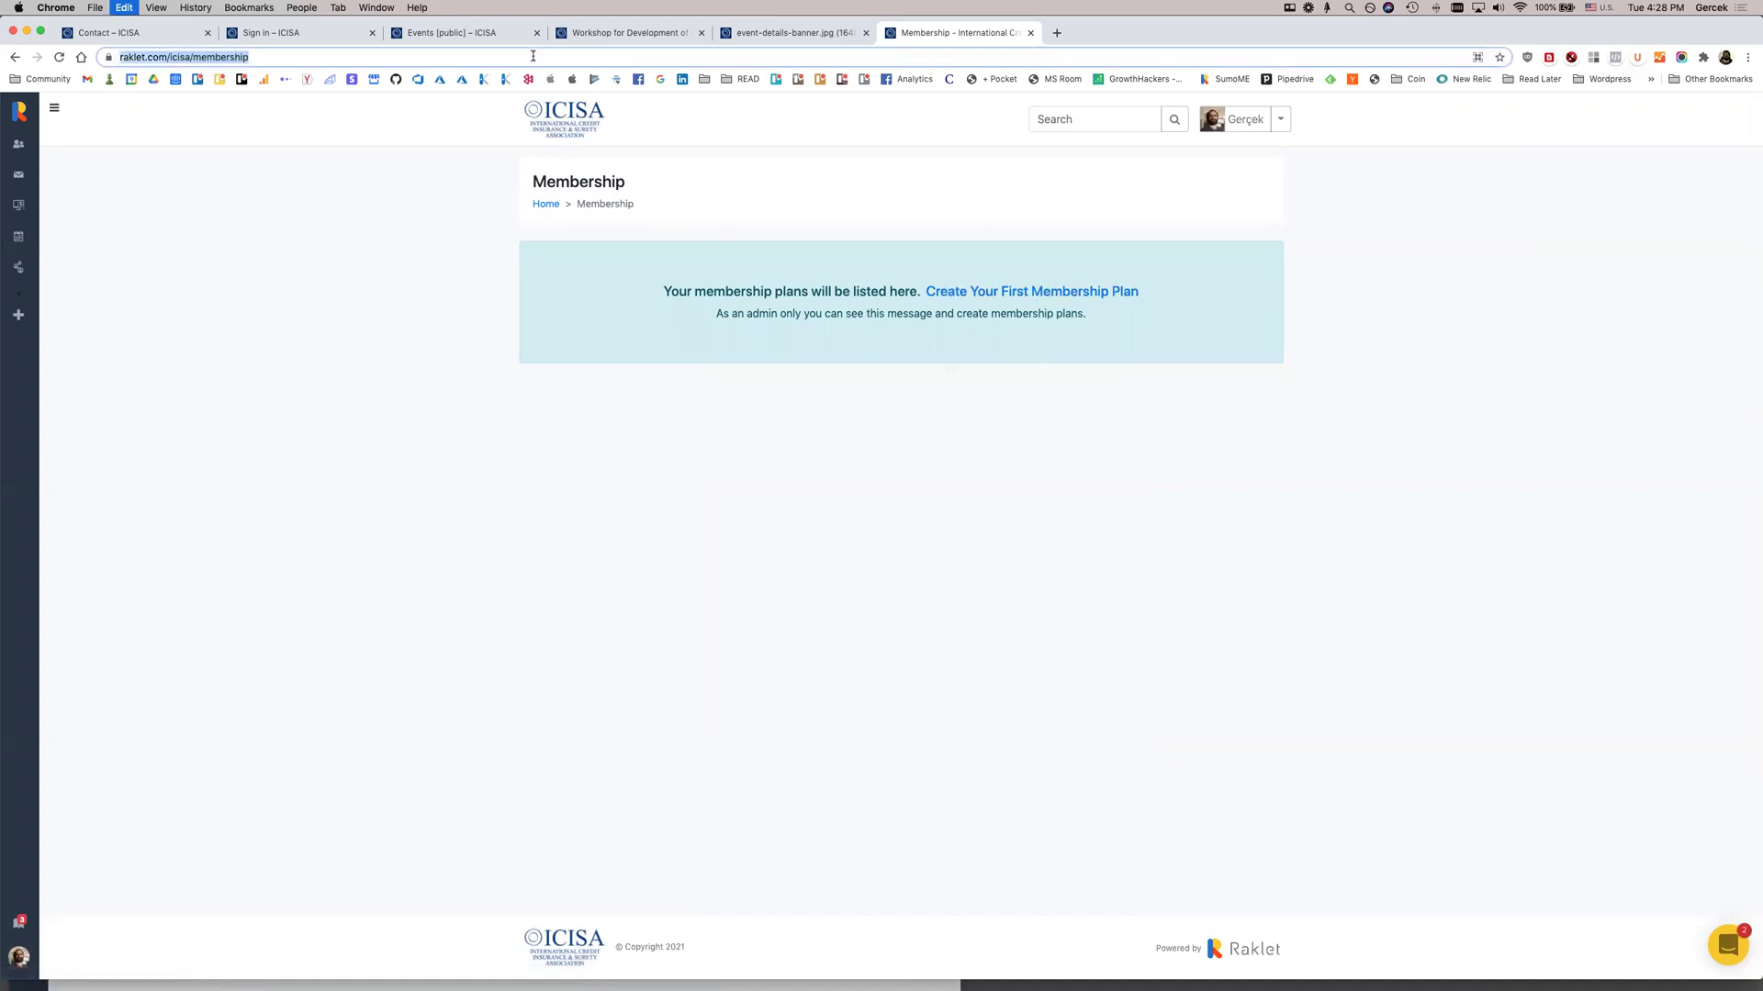
pyautogui.press('super+shift+n')
pyautogui.press('super+v')
pyautogui.press('Return')
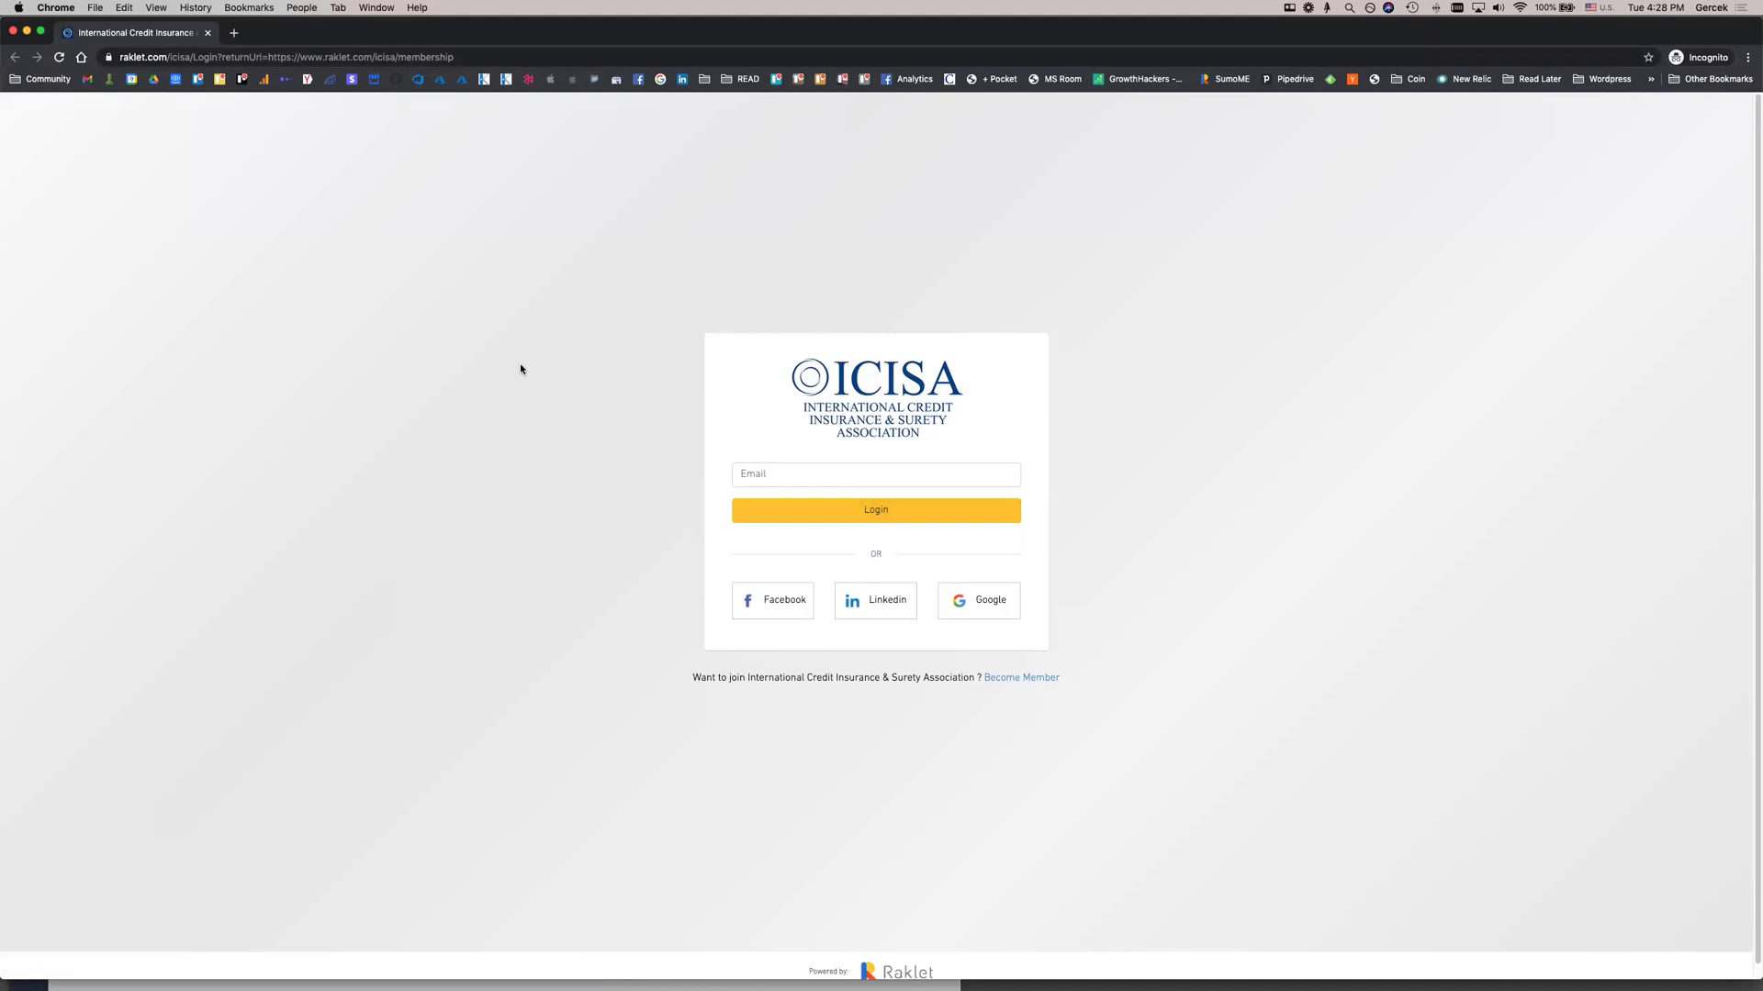
# As a visitor, open the membership application form from the Membership section
pyautogui.click(1036, 681)
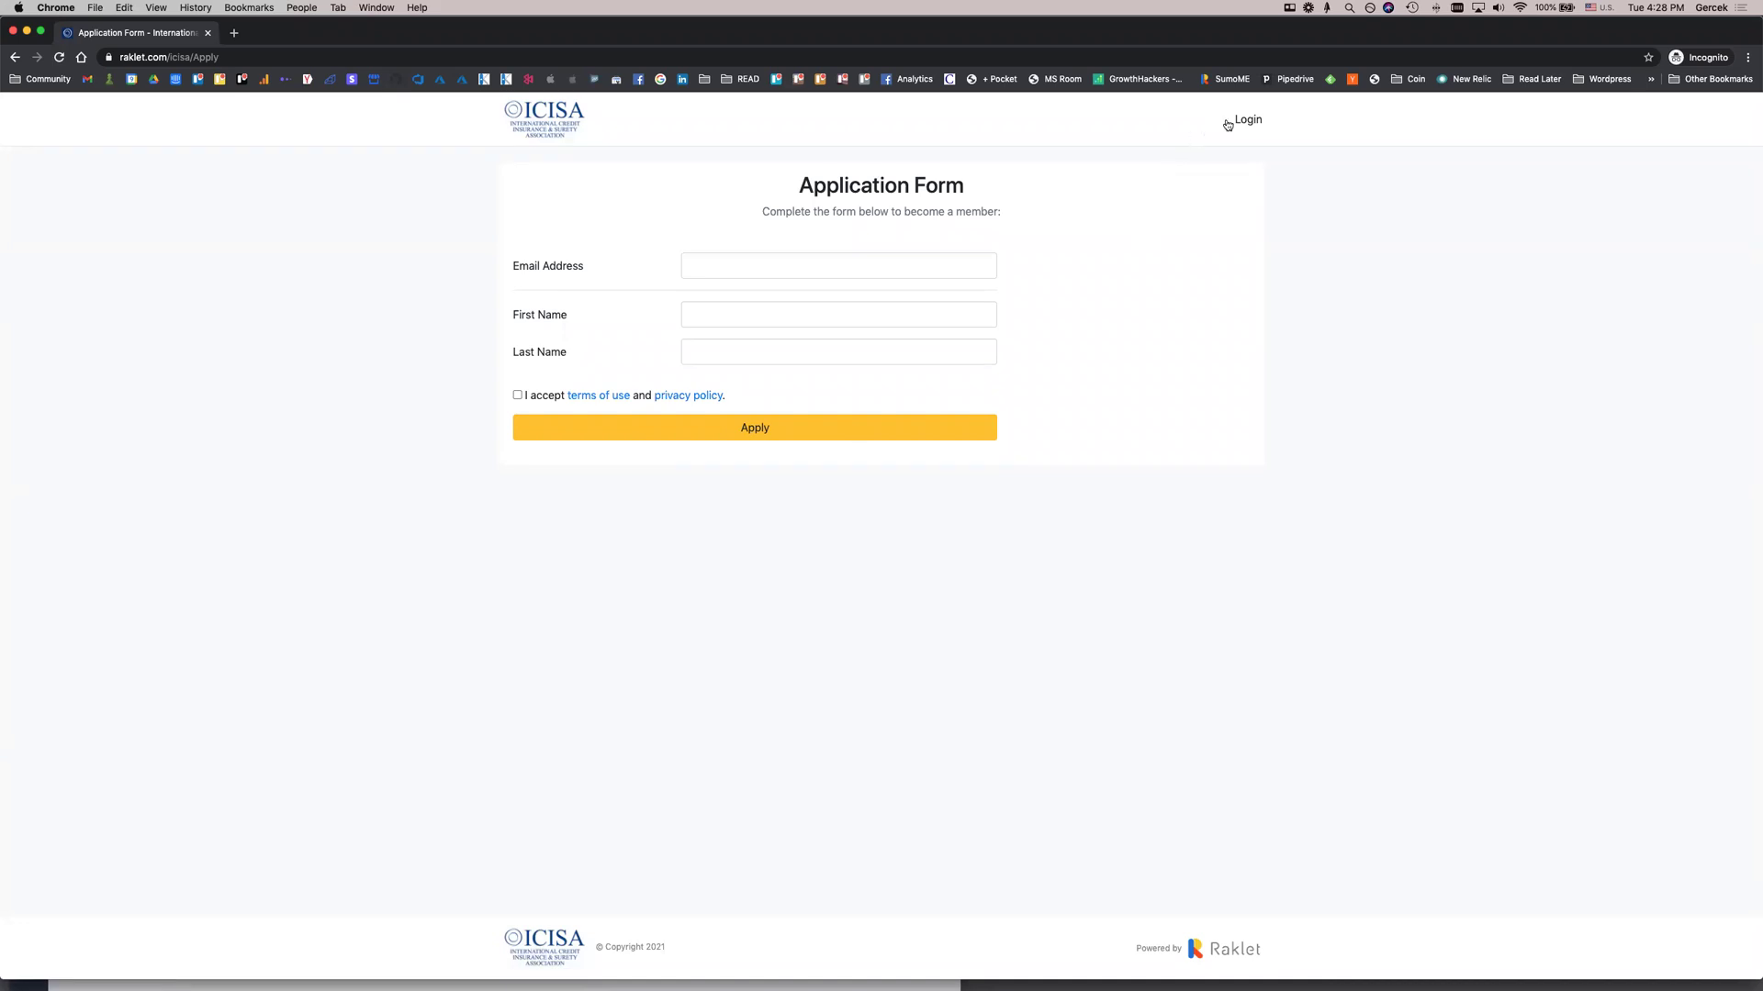
pyautogui.click(546, 130)
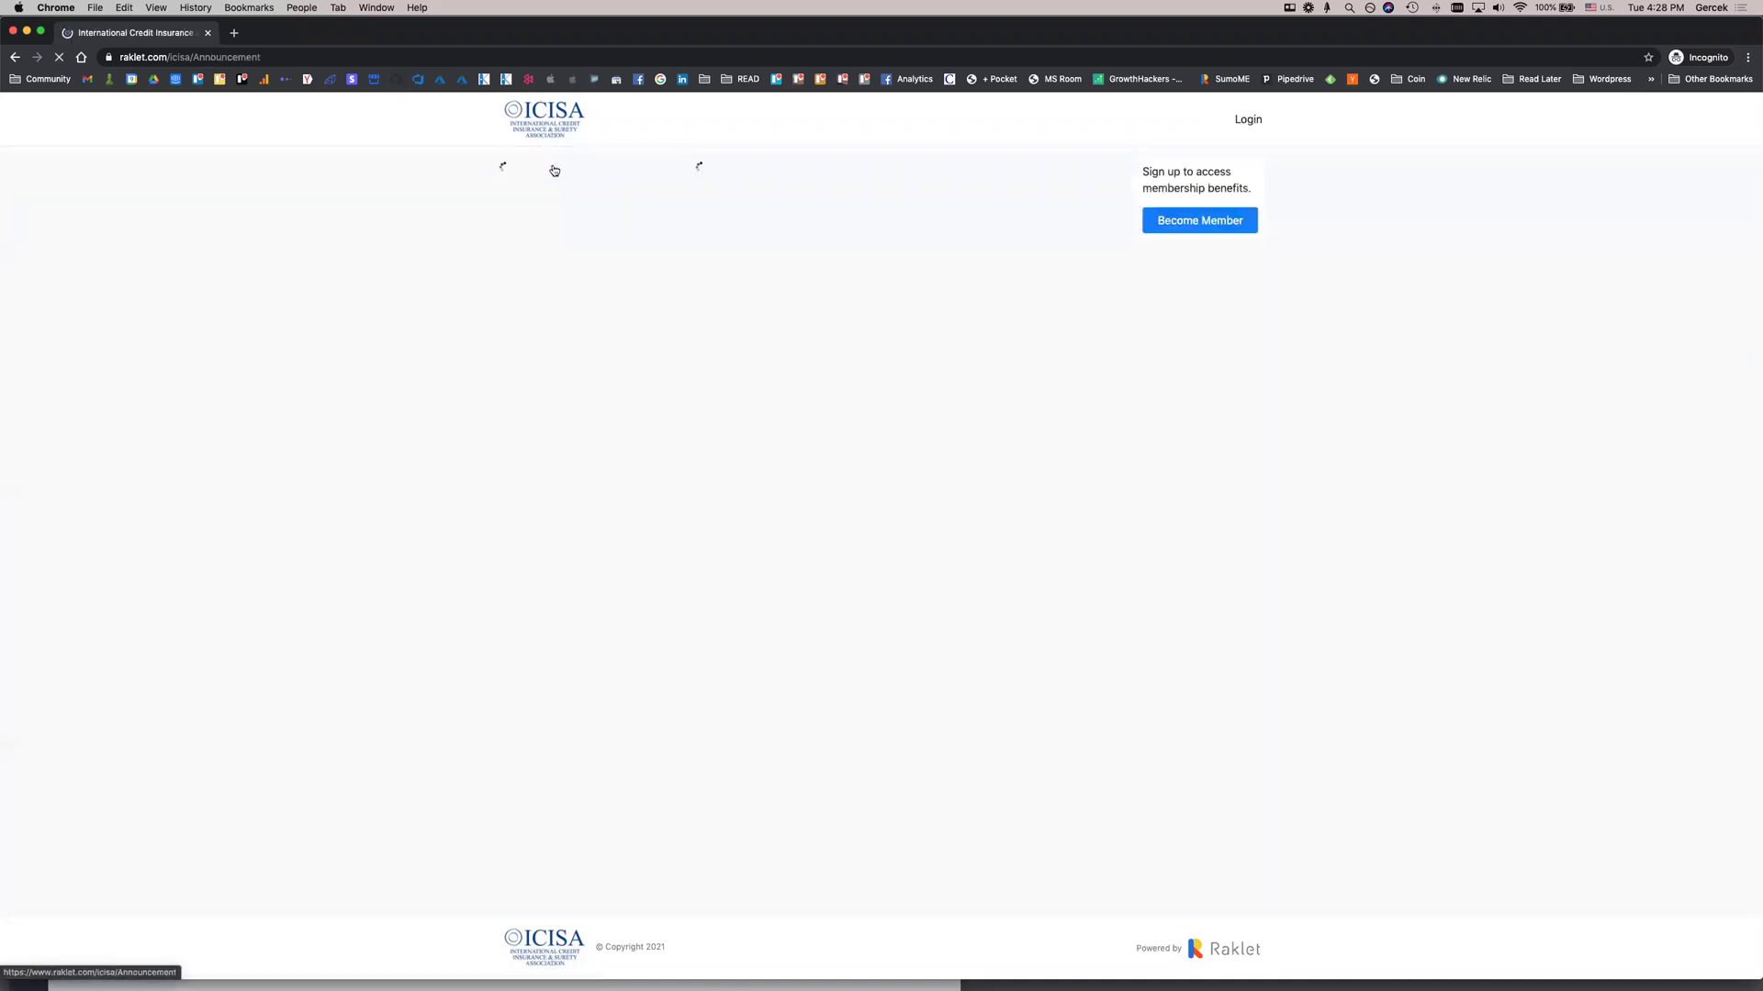
pyautogui.scroll(-10, 901, 558)
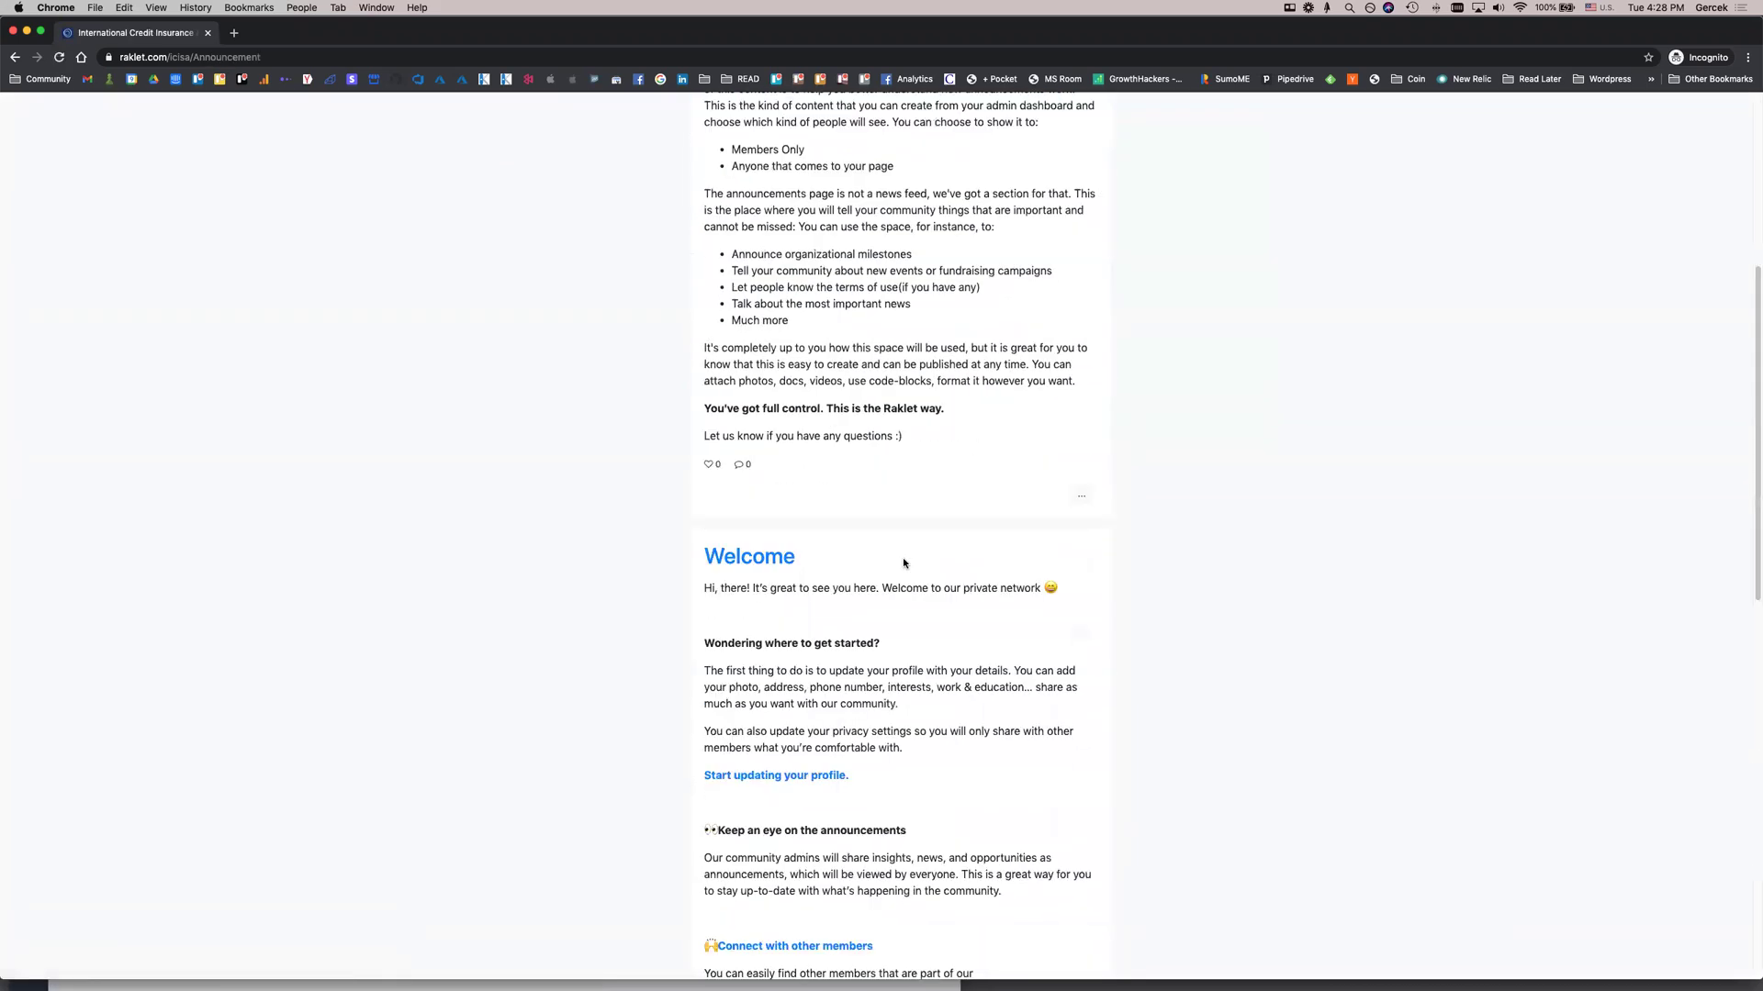
pyautogui.scroll(8, 902, 558)
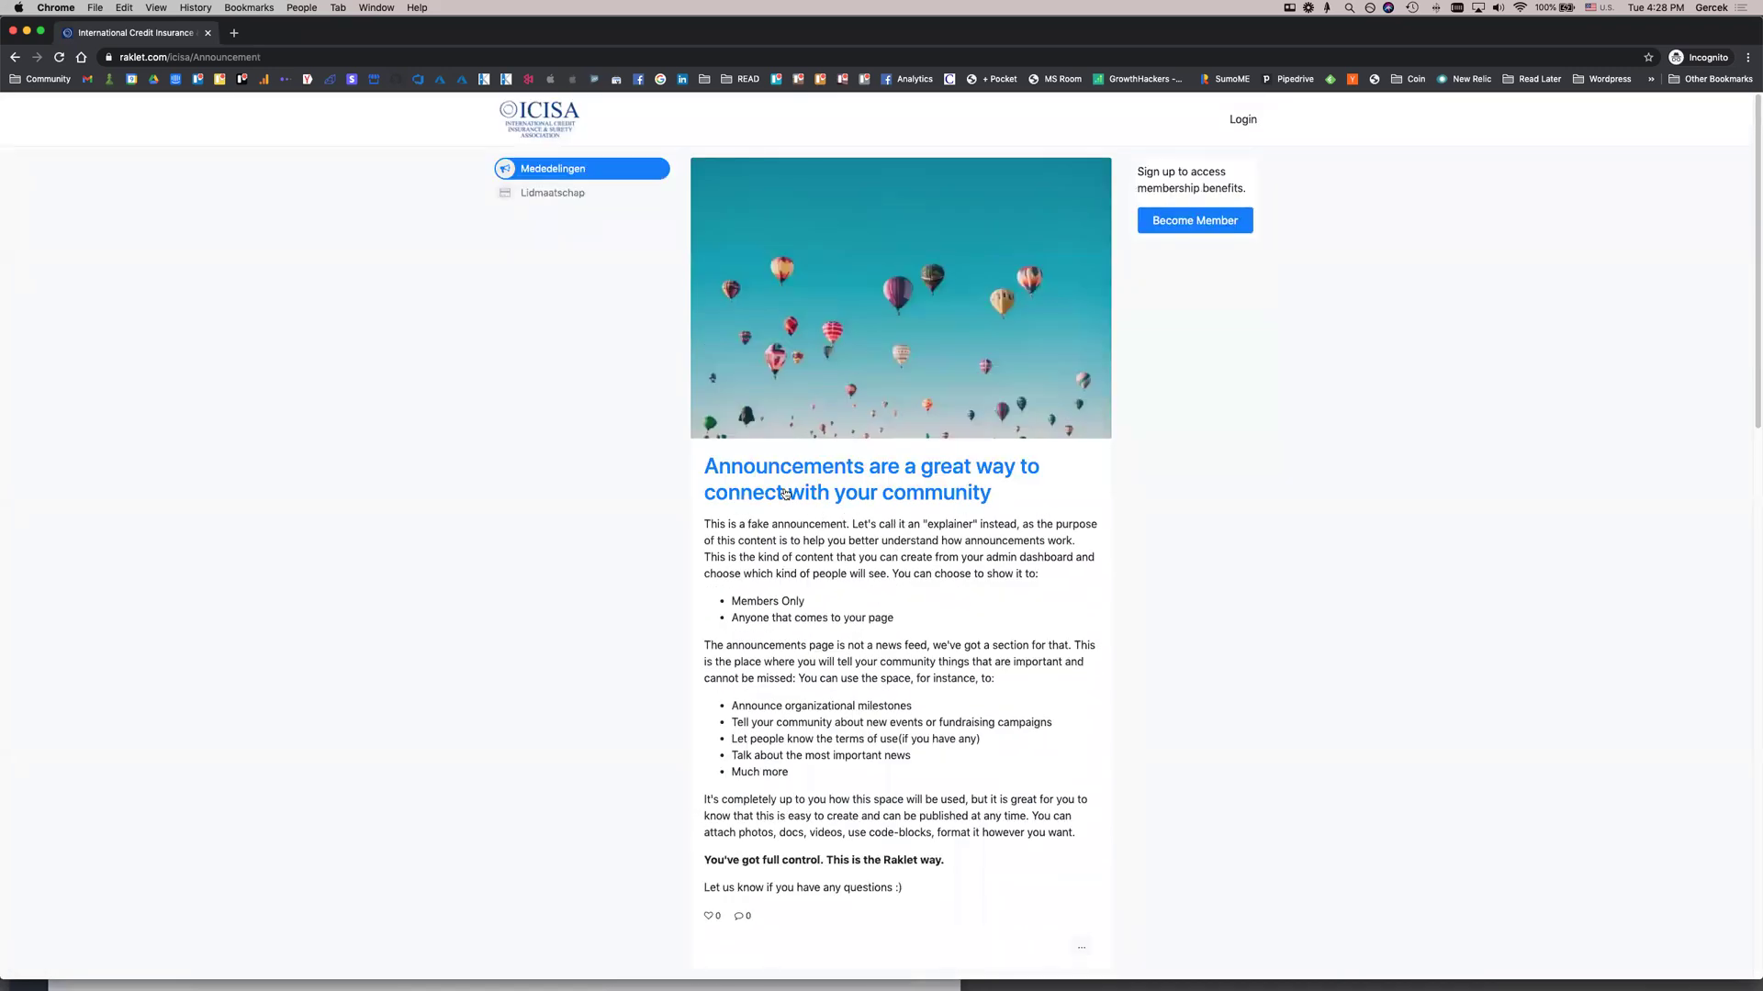
pyautogui.click(575, 195)
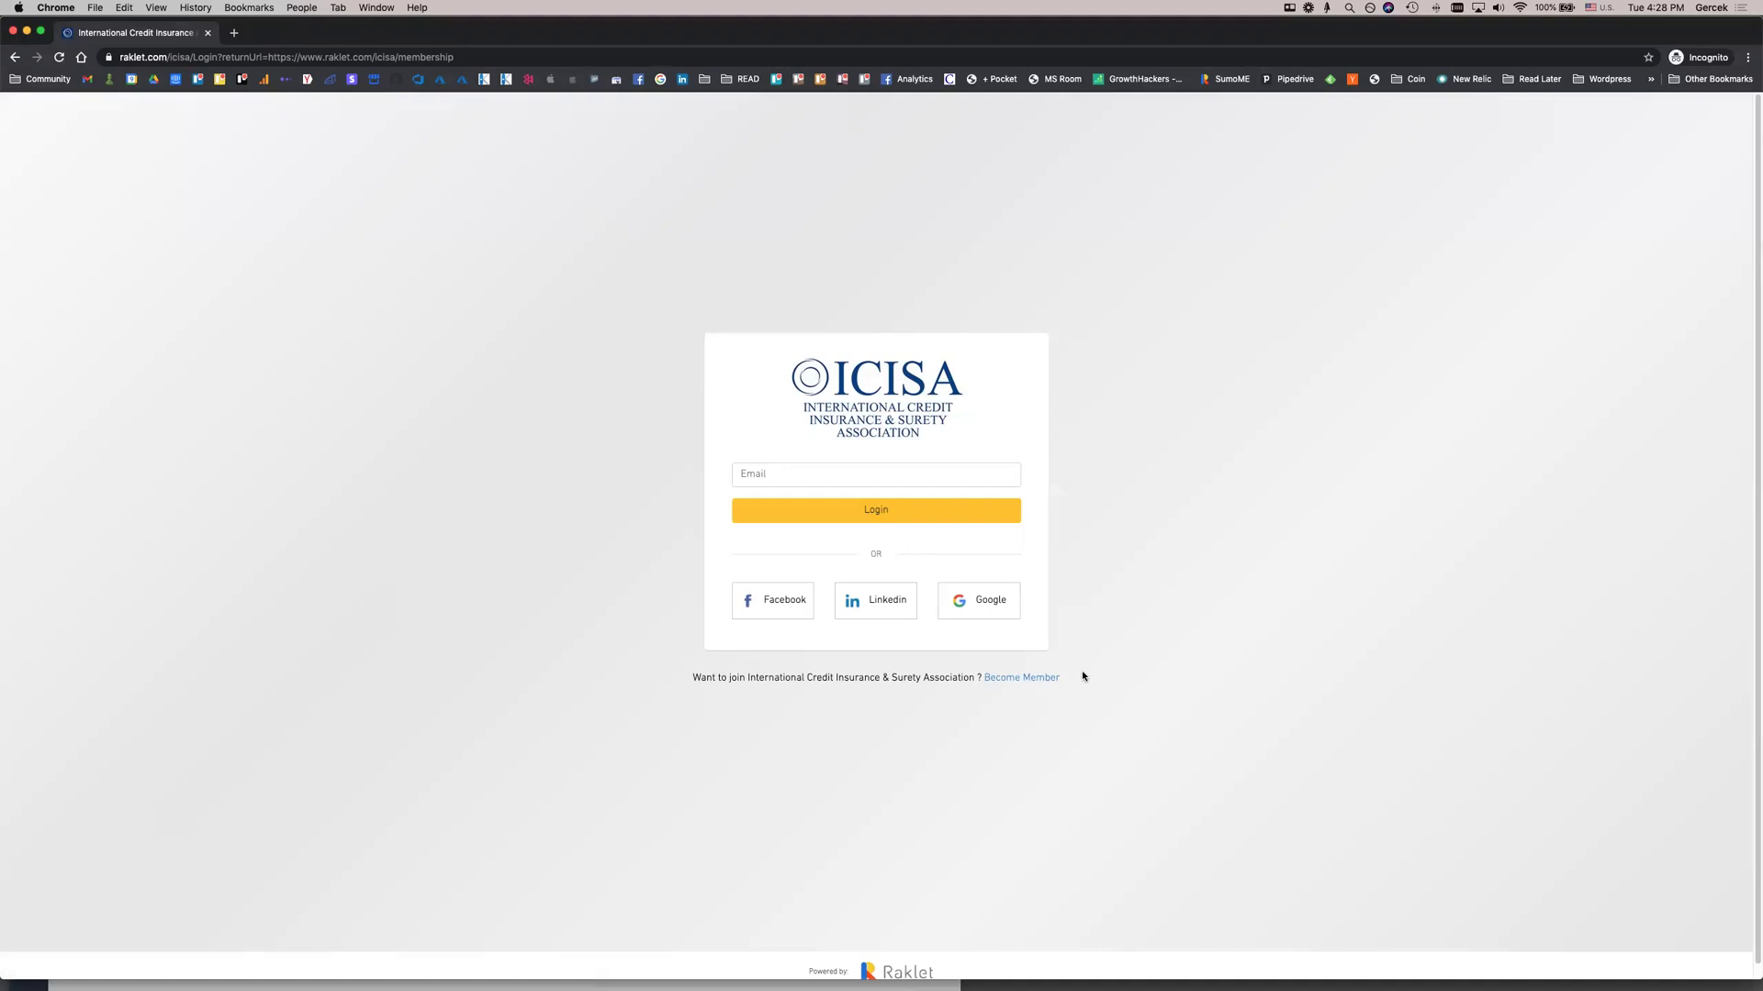
pyautogui.click(1031, 678)
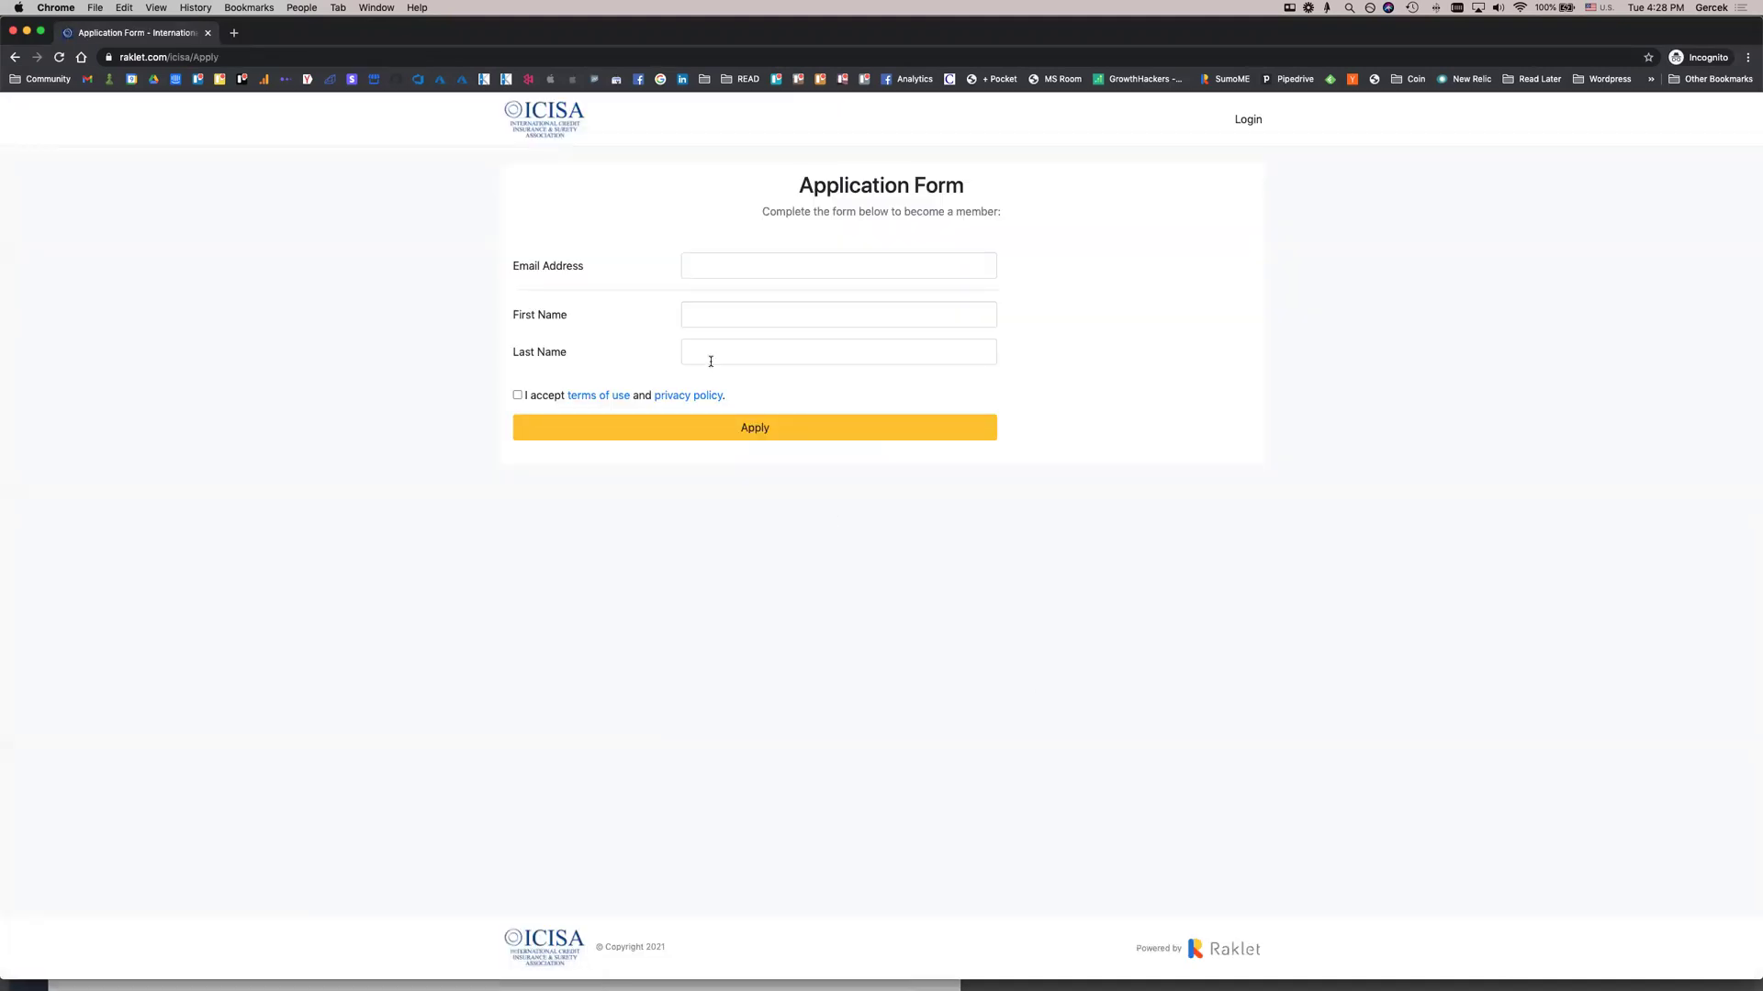
# Fill in the applicant's email, first and last name, accept the terms, apply, and close the private window
pyautogui.click(713, 272)
pyautogui.click(725, 297)
pyautogui.click(732, 312)
pyautogui.write('Michael')
pyautogui.press('Tab')
pyautogui.write('Memb')
pyautogui.click(732, 335)
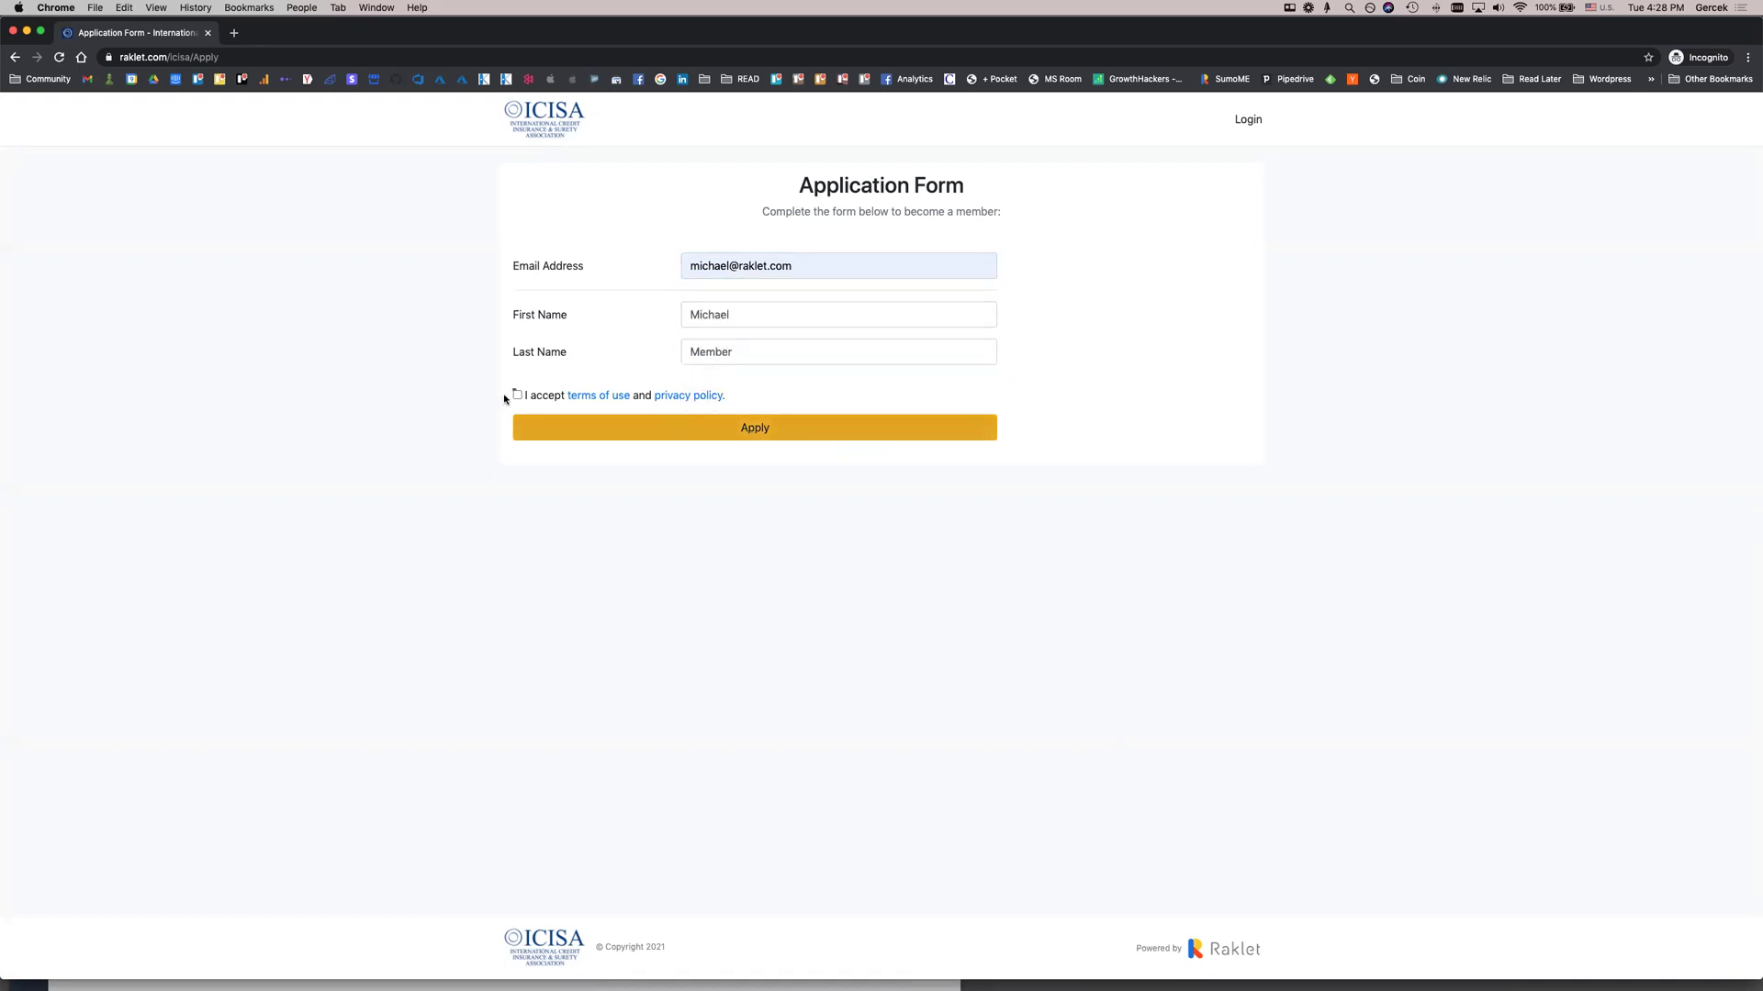
pyautogui.click(567, 422)
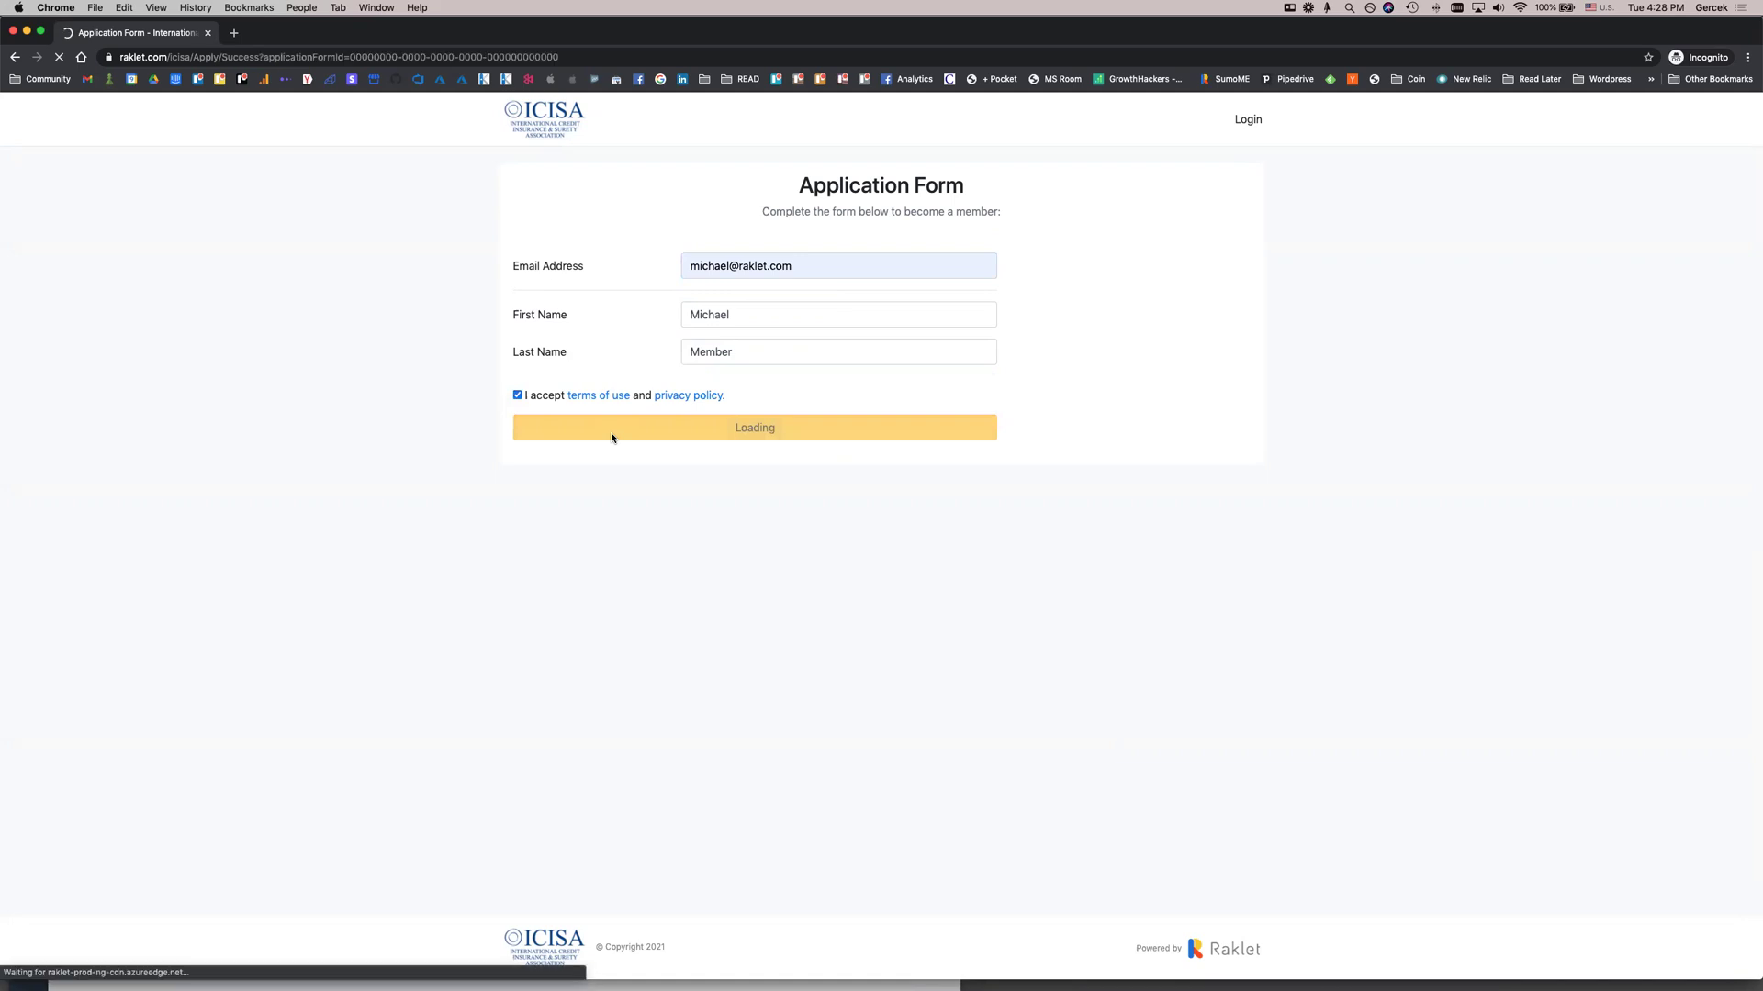
pyautogui.click(12, 31)
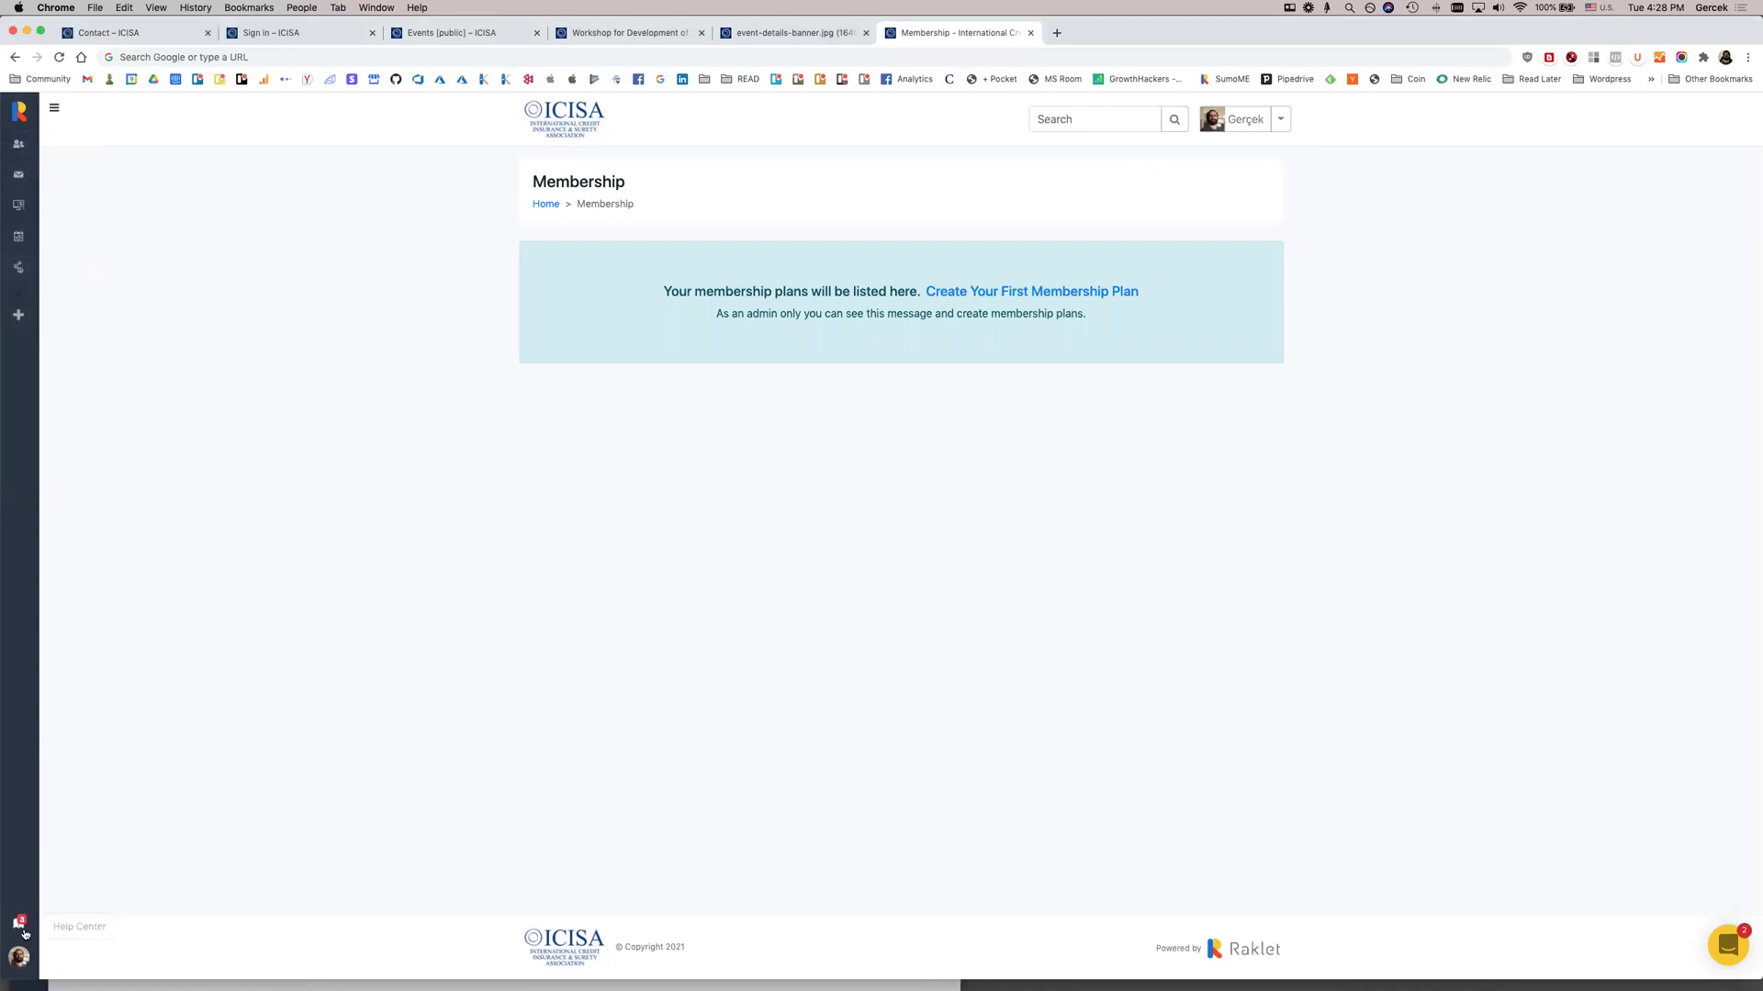
# Expand the admin sidebar, zoom the page in, and go from the Dashboard to Membership
pyautogui.click(53, 110)
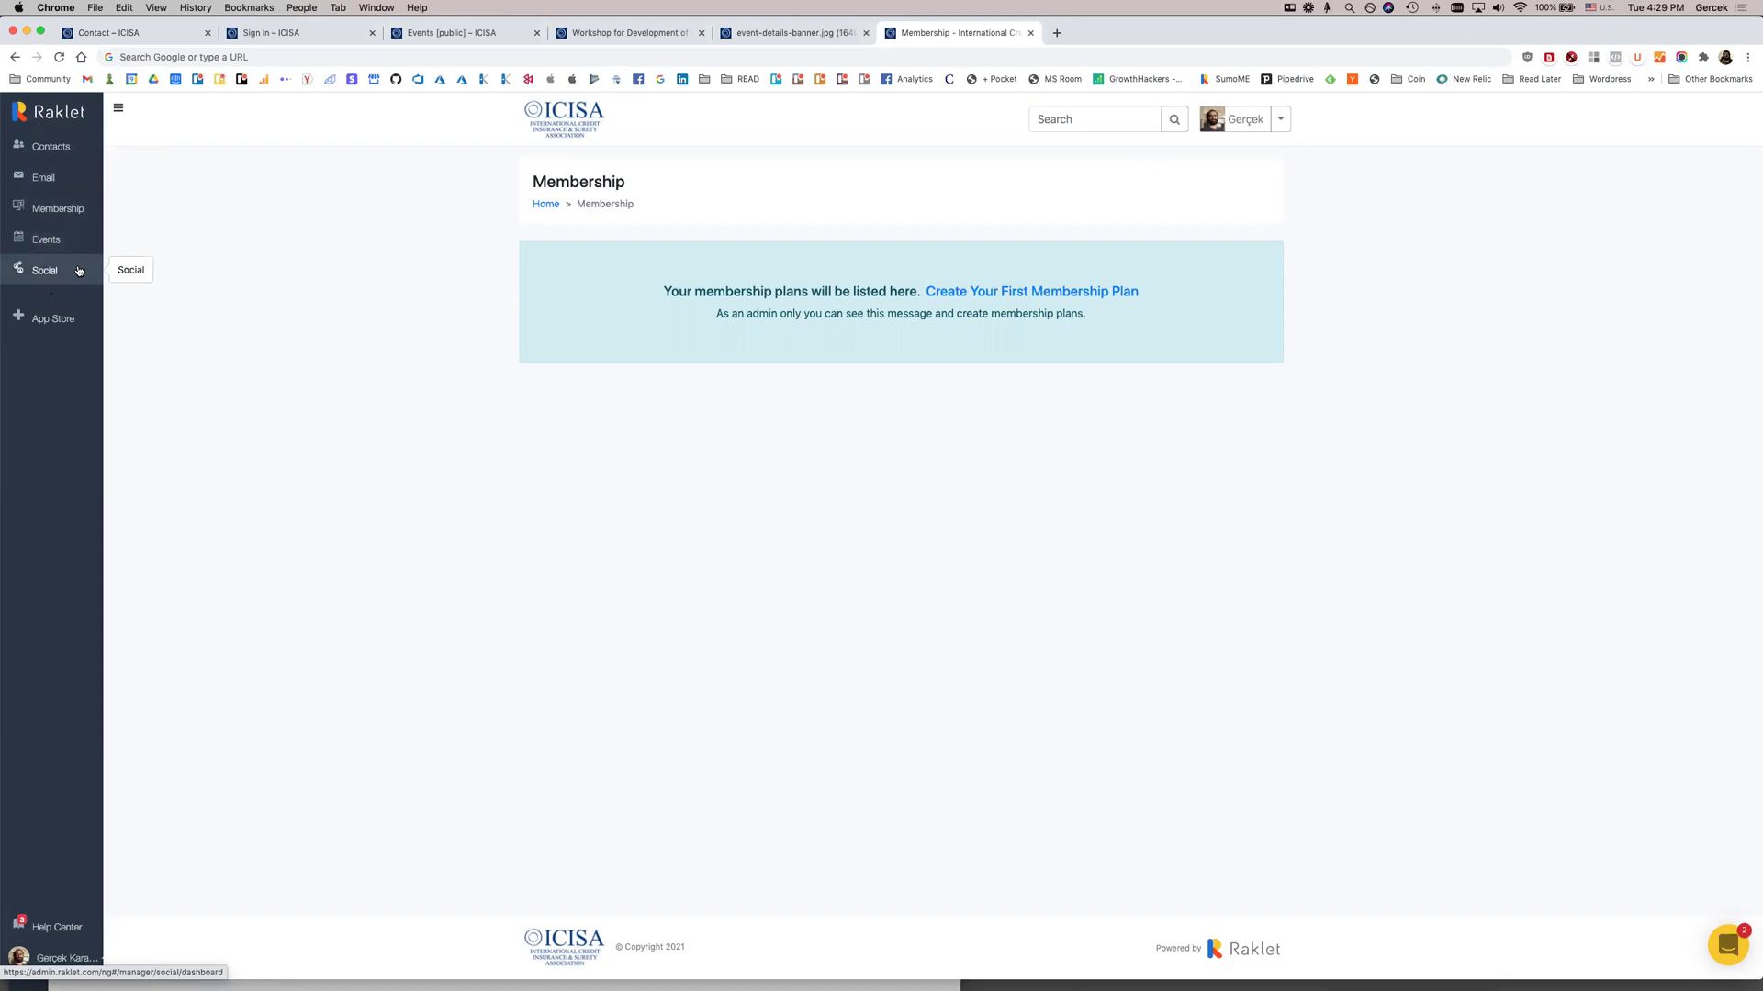
pyautogui.press('super+equal')
pyautogui.press('super+equal')
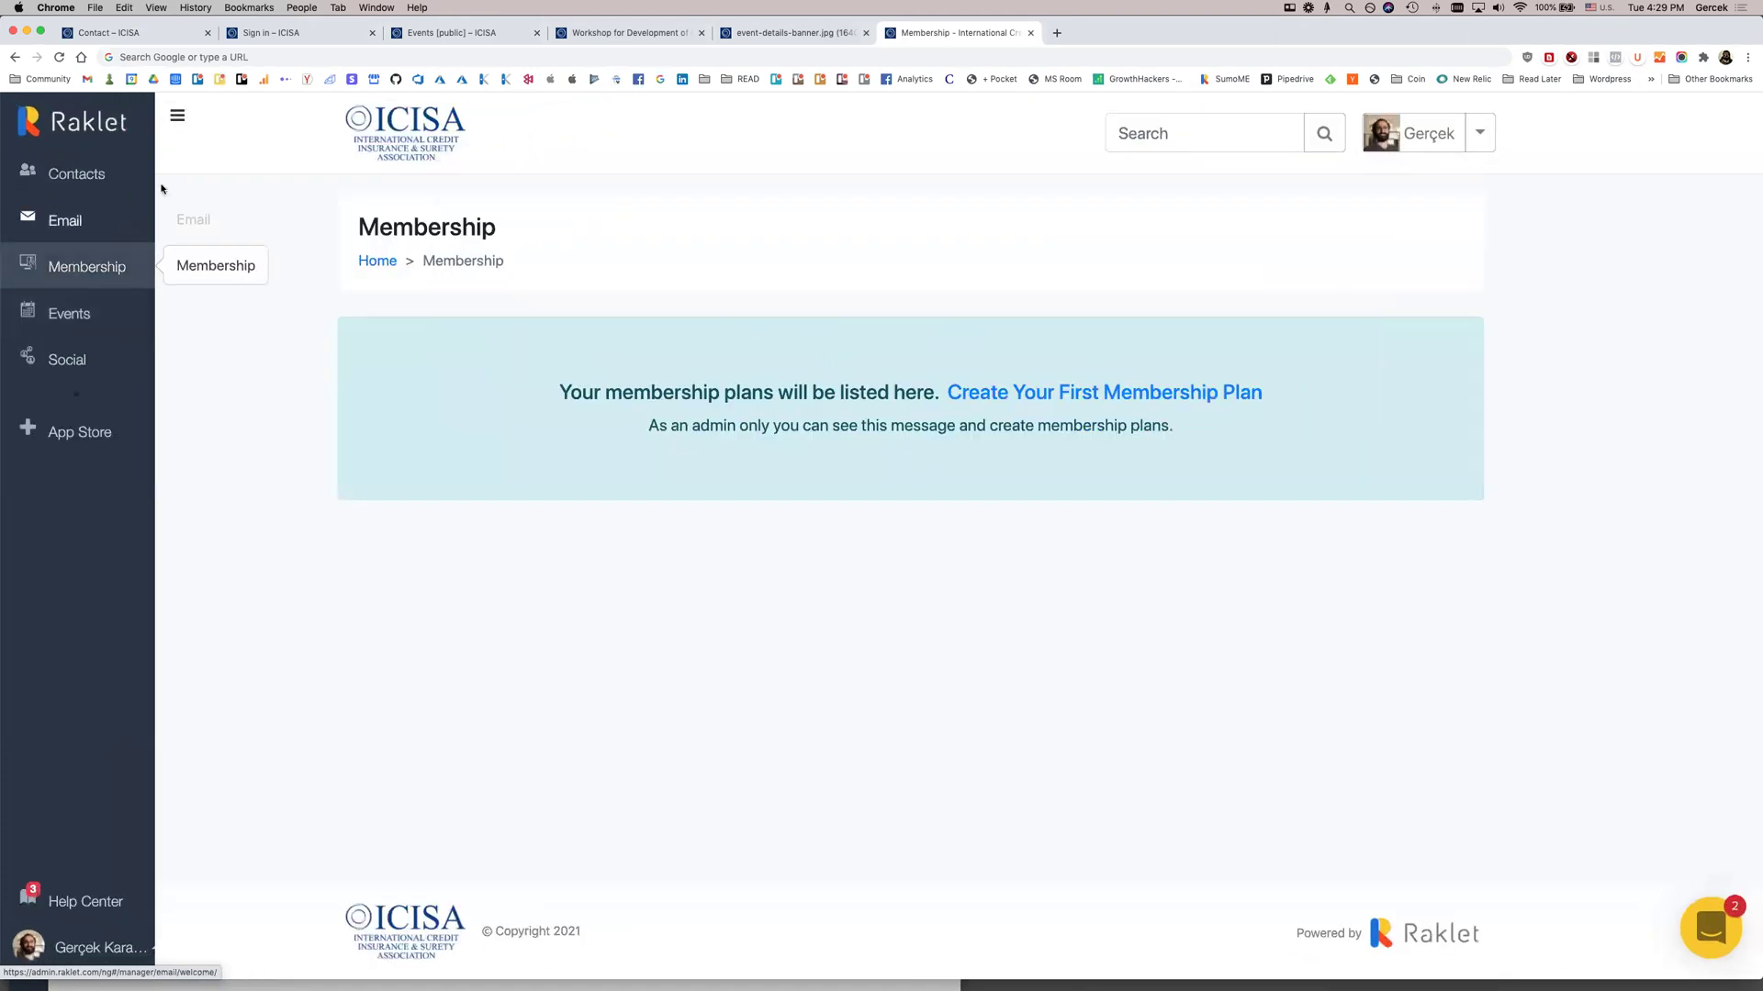
pyautogui.click(96, 106)
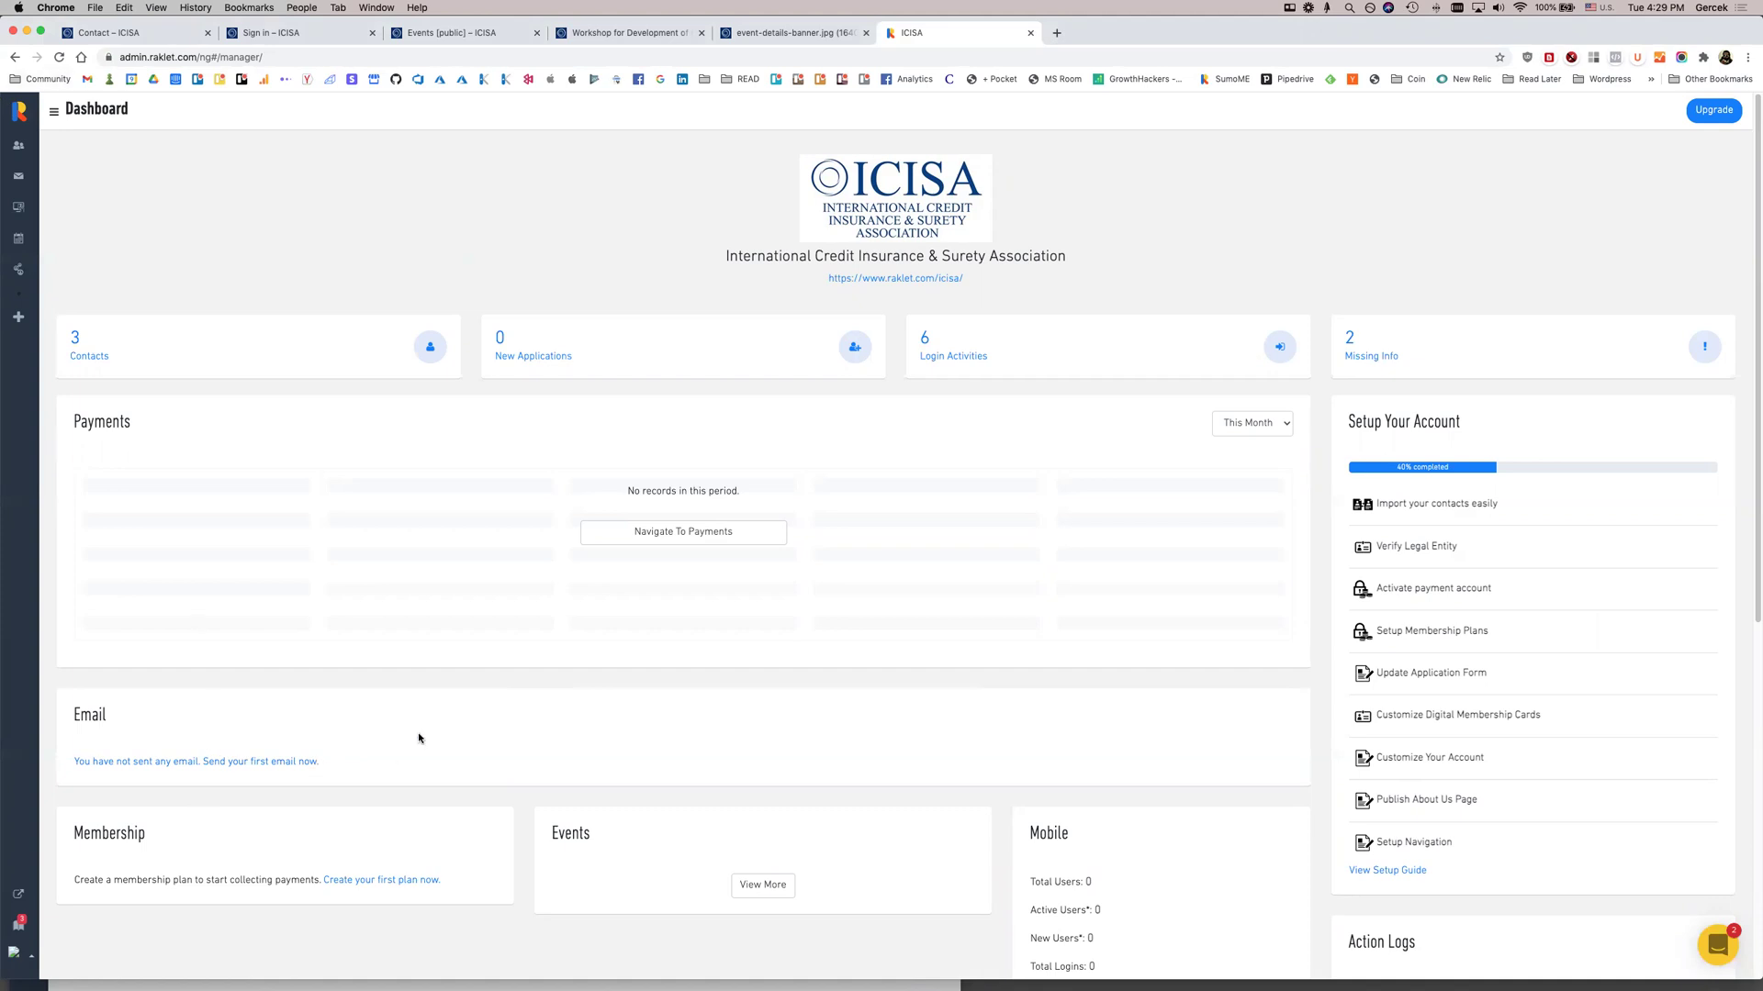
pyautogui.click(19, 208)
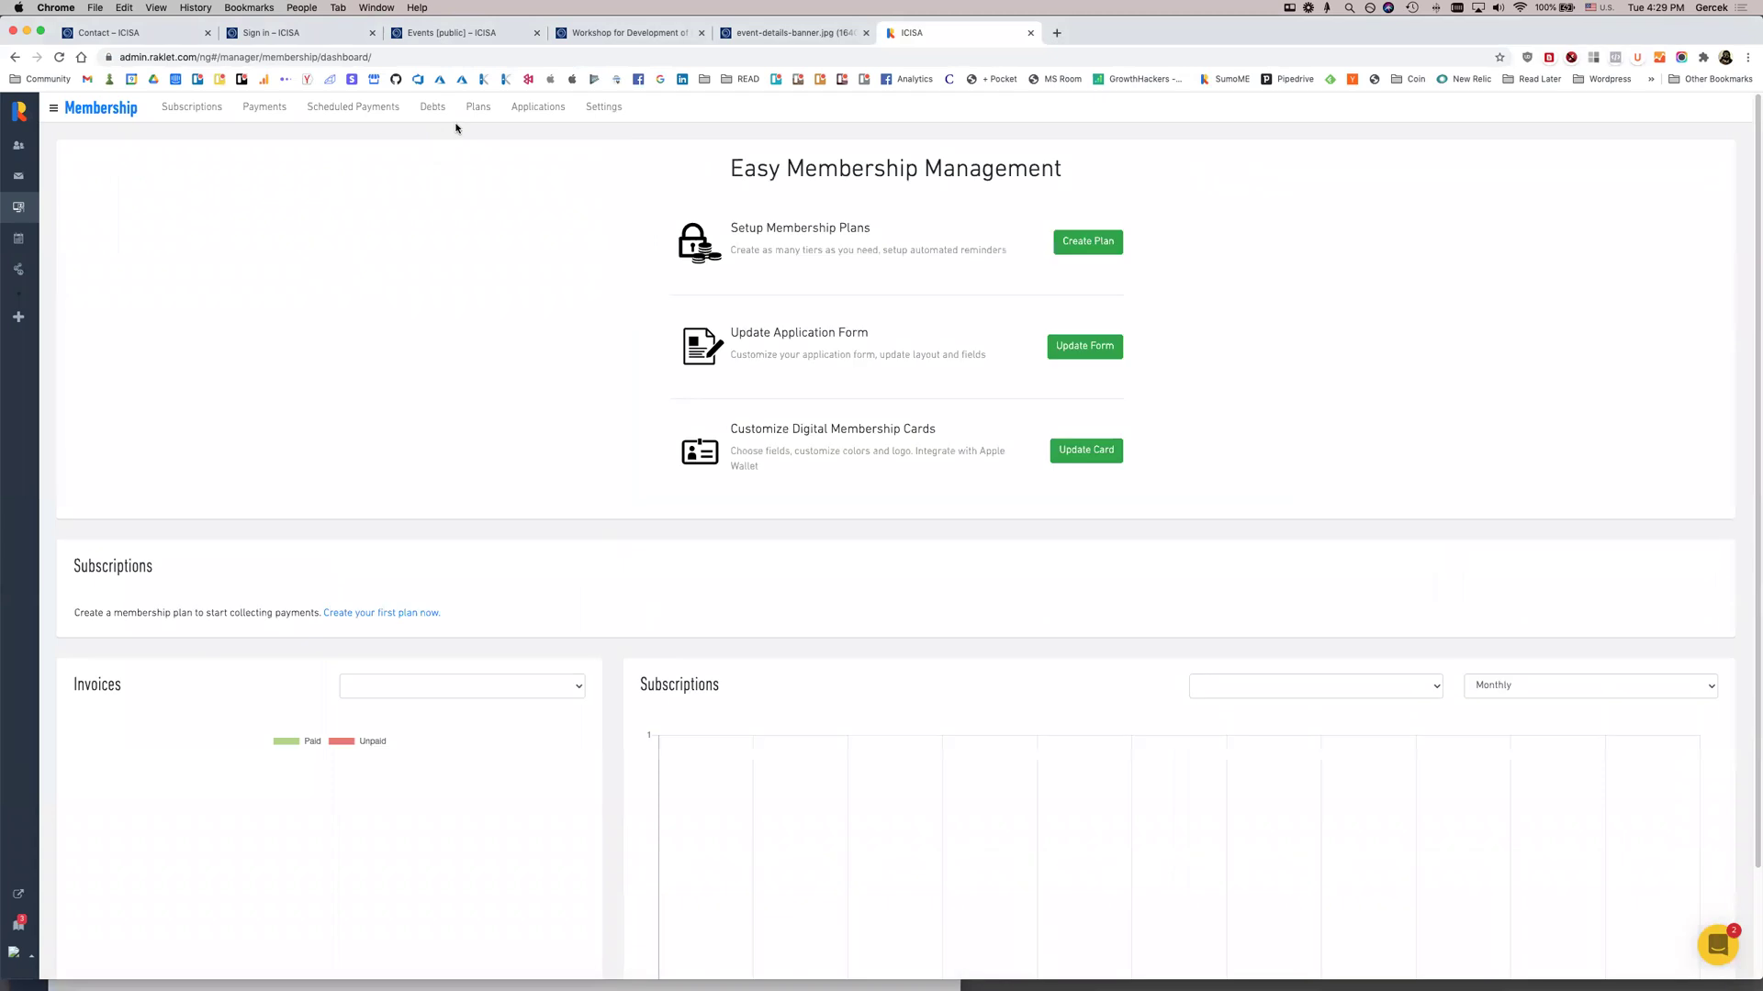
# Start a Corporate Membership plan open to public and social network members, €1,000.00 billed every 1 year
pyautogui.click(1084, 240)
pyautogui.click(693, 220)
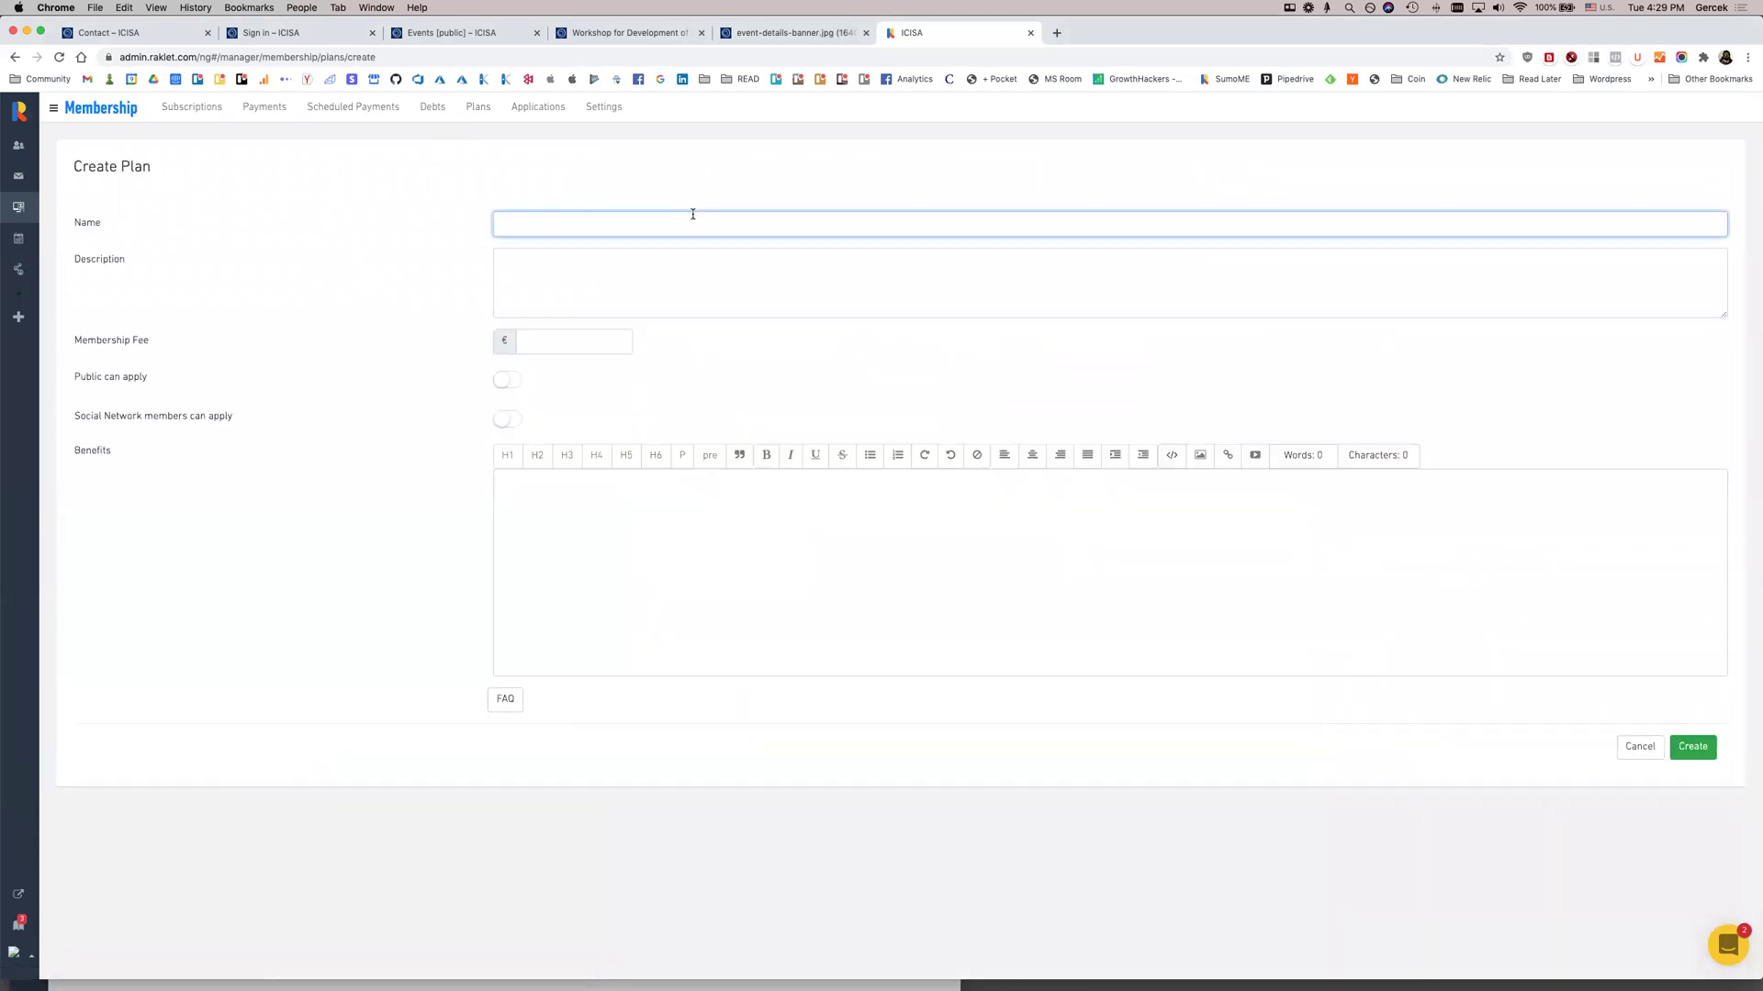
pyautogui.write('Corporate Membership')
pyautogui.press('Tab')
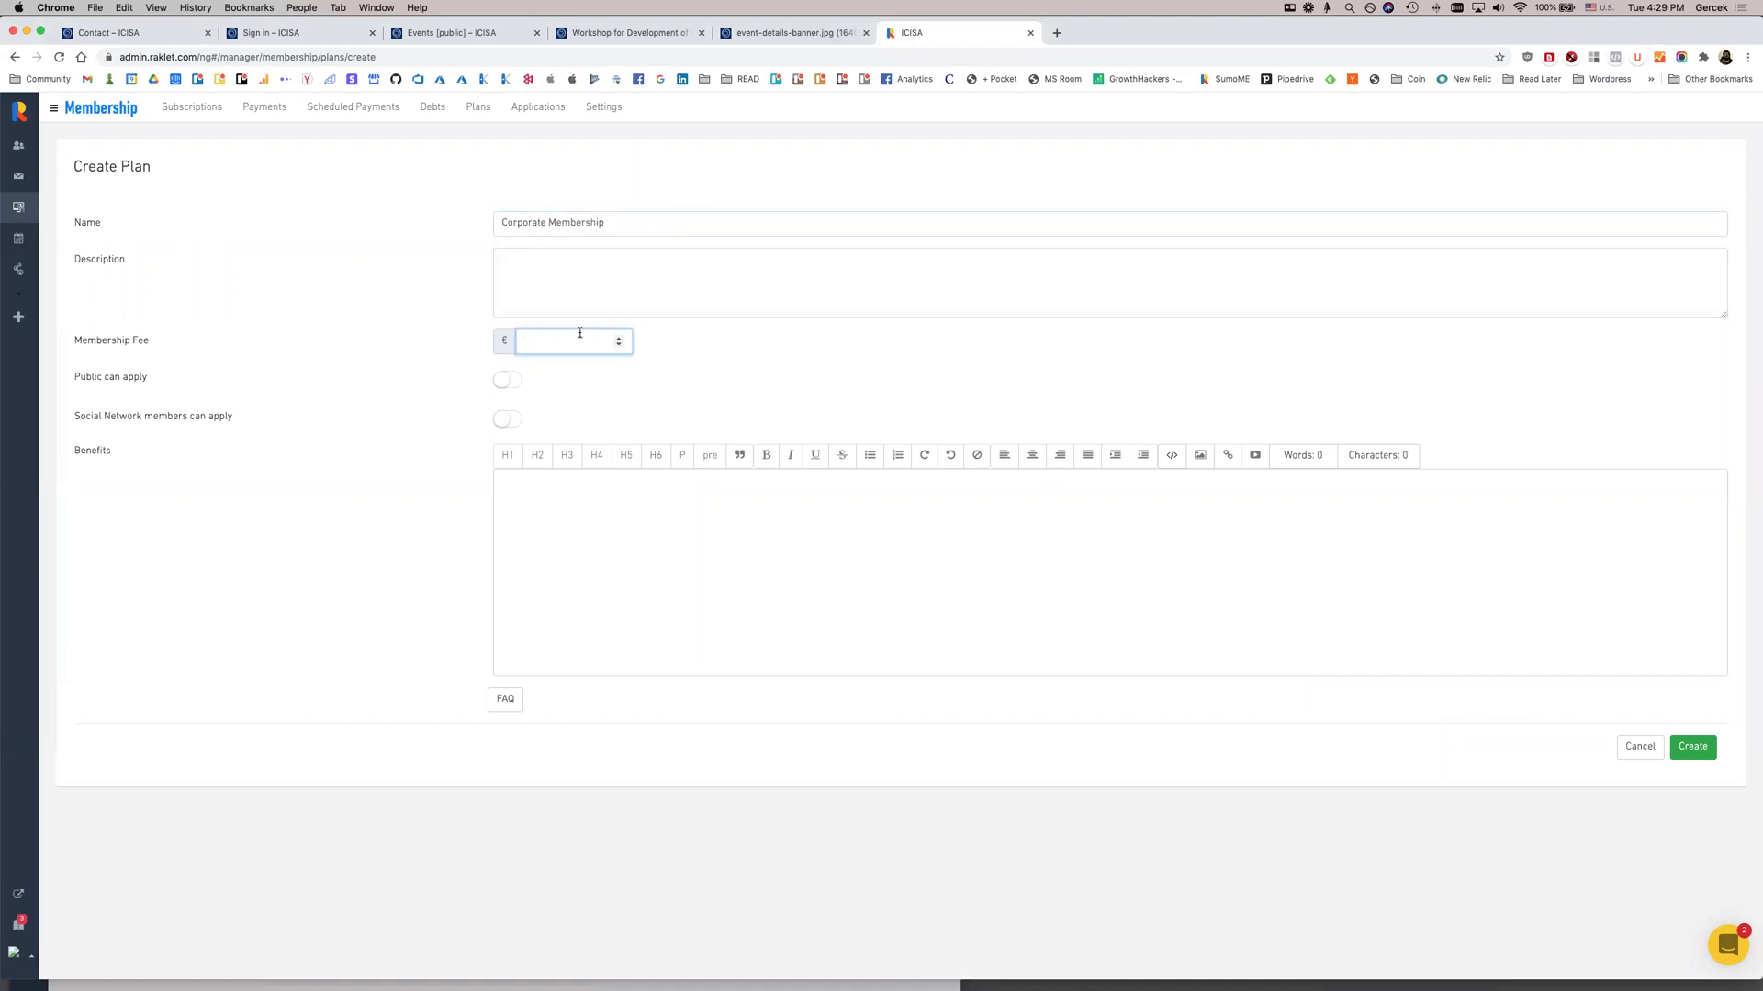
pyautogui.click(505, 379)
pyautogui.click(507, 419)
pyautogui.click(535, 347)
pyautogui.write('1000')
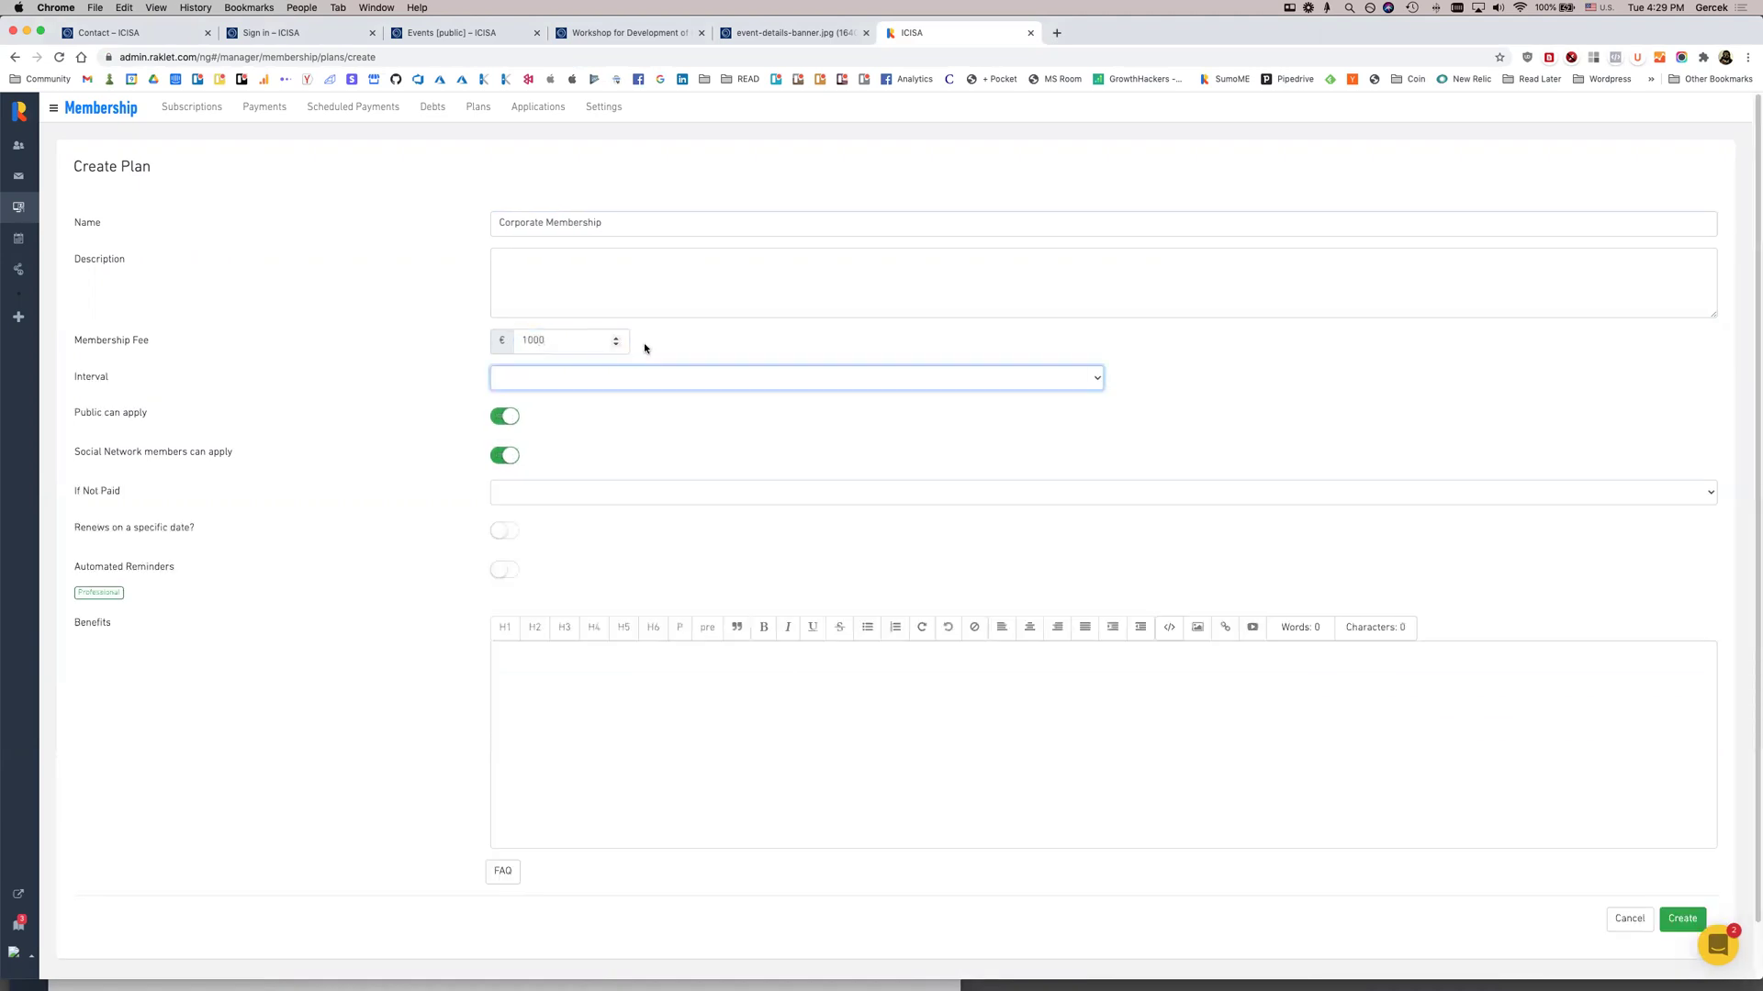
pyautogui.click(610, 376)
pyautogui.click(594, 405)
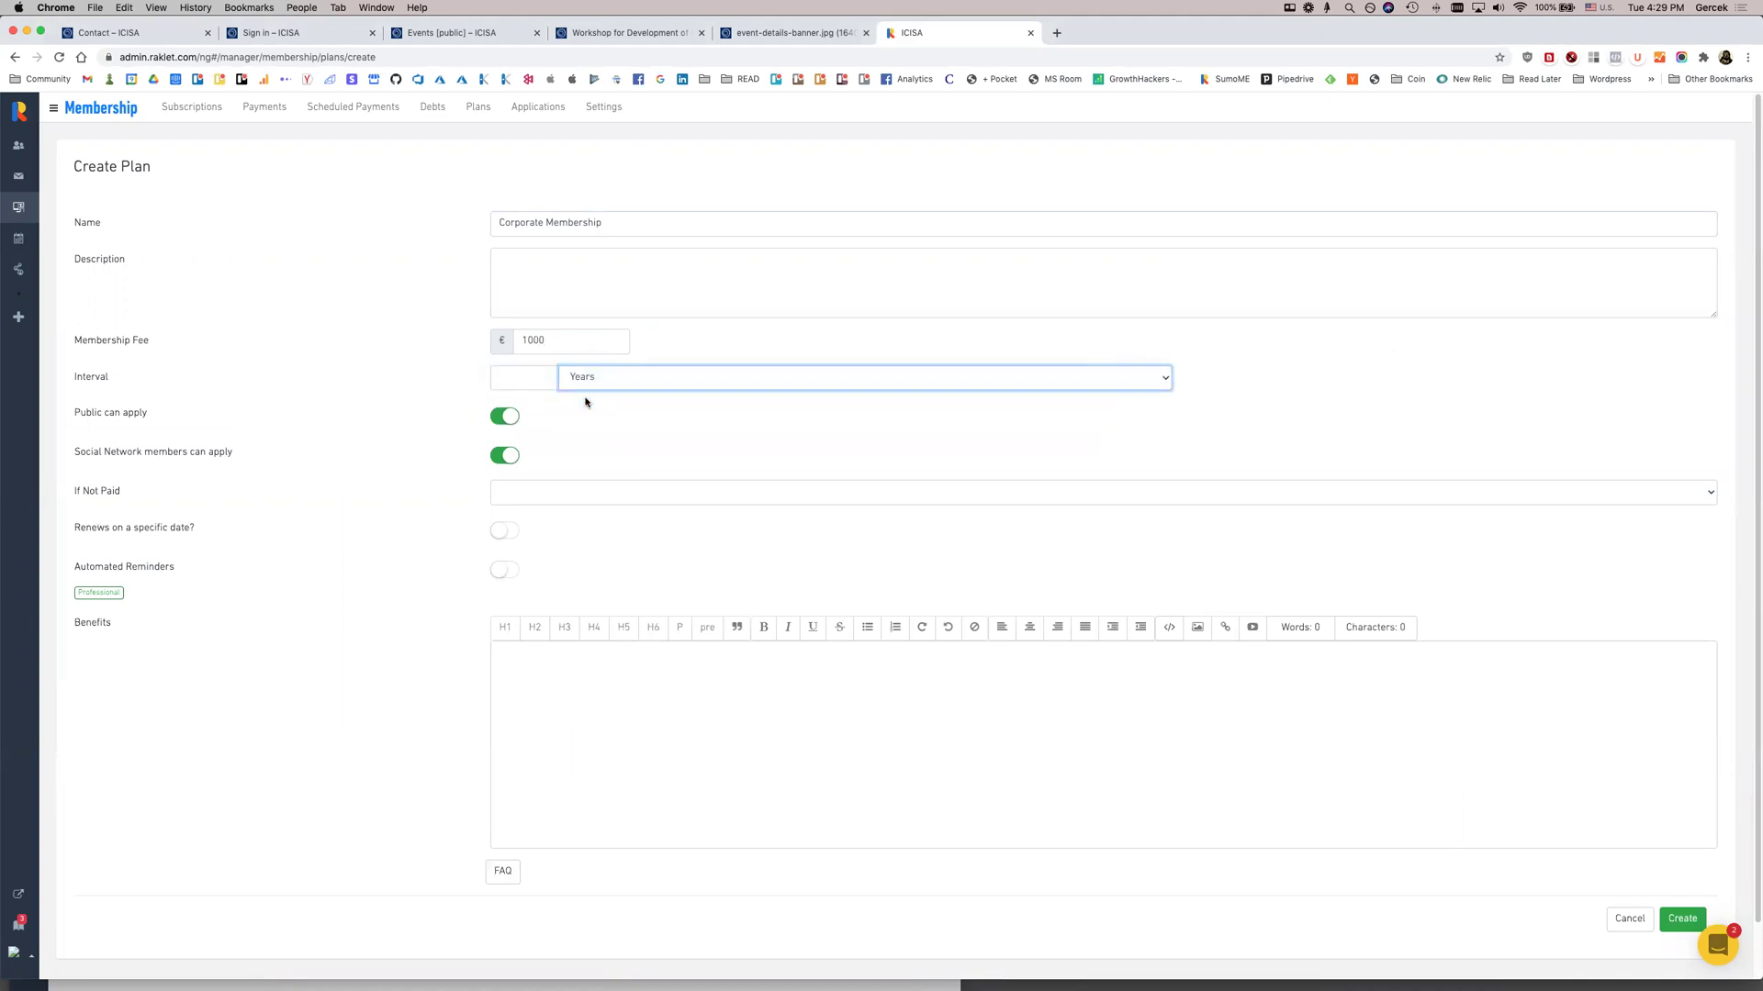
pyautogui.click(517, 378)
pyautogui.click(568, 379)
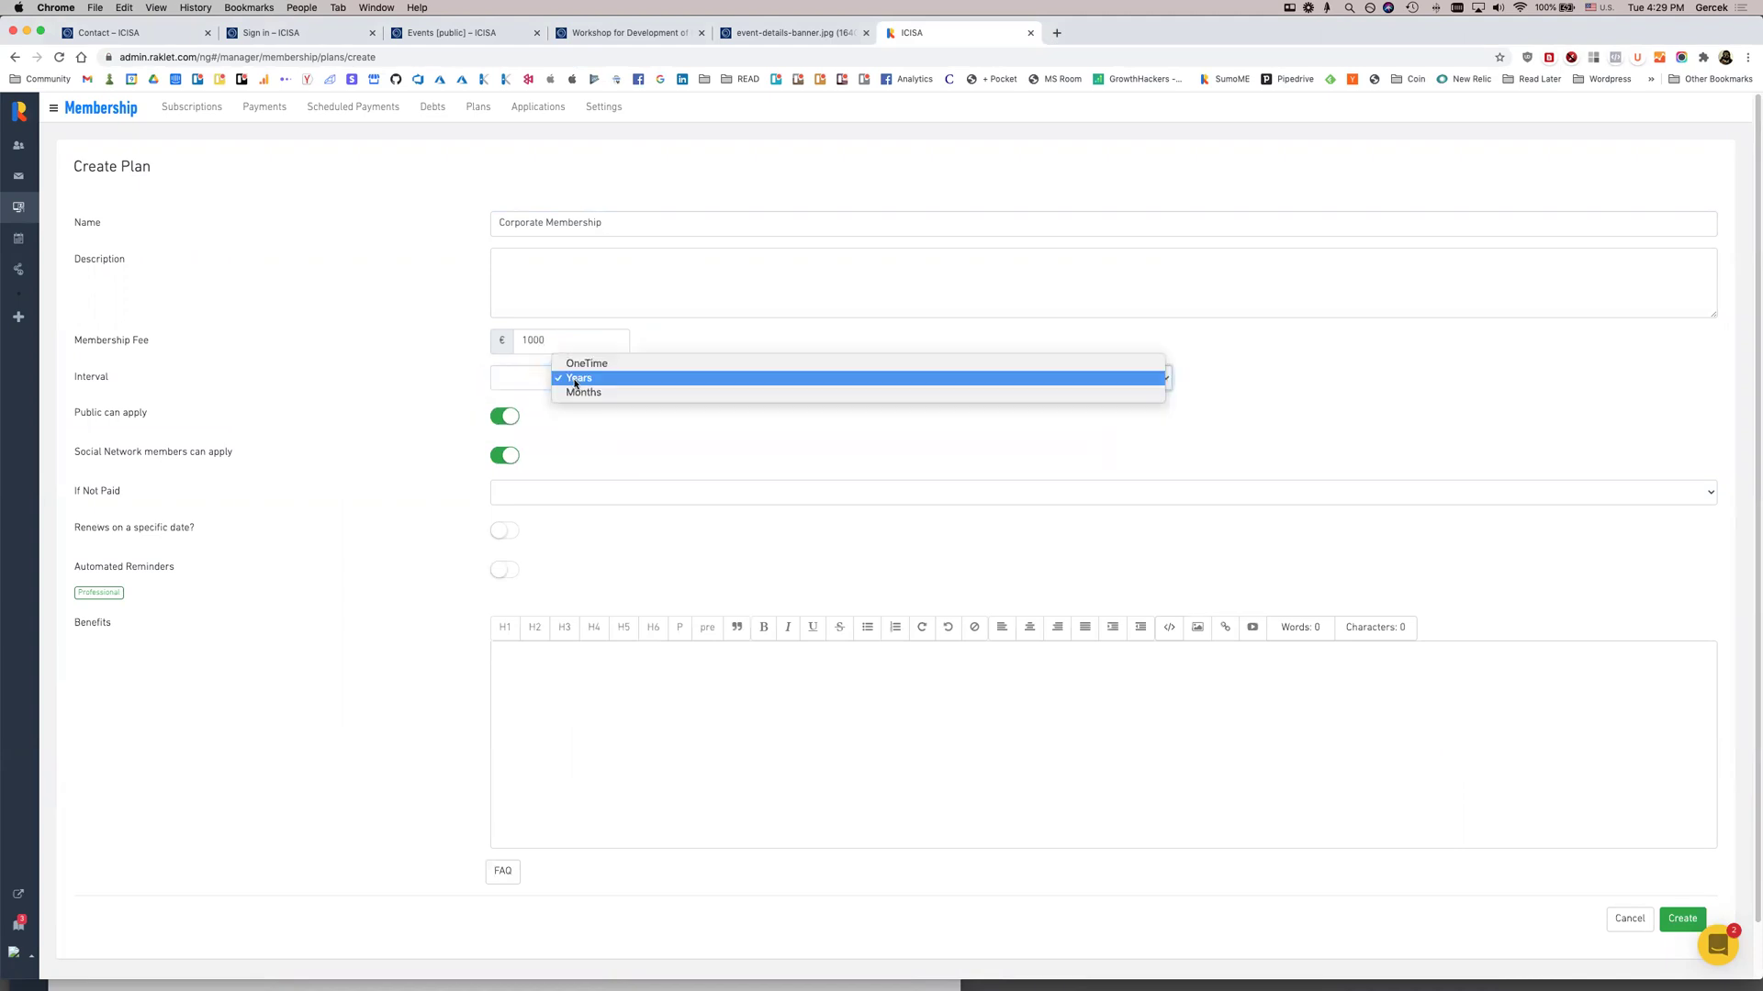
pyautogui.click(584, 396)
pyautogui.click(523, 379)
pyautogui.write('1')
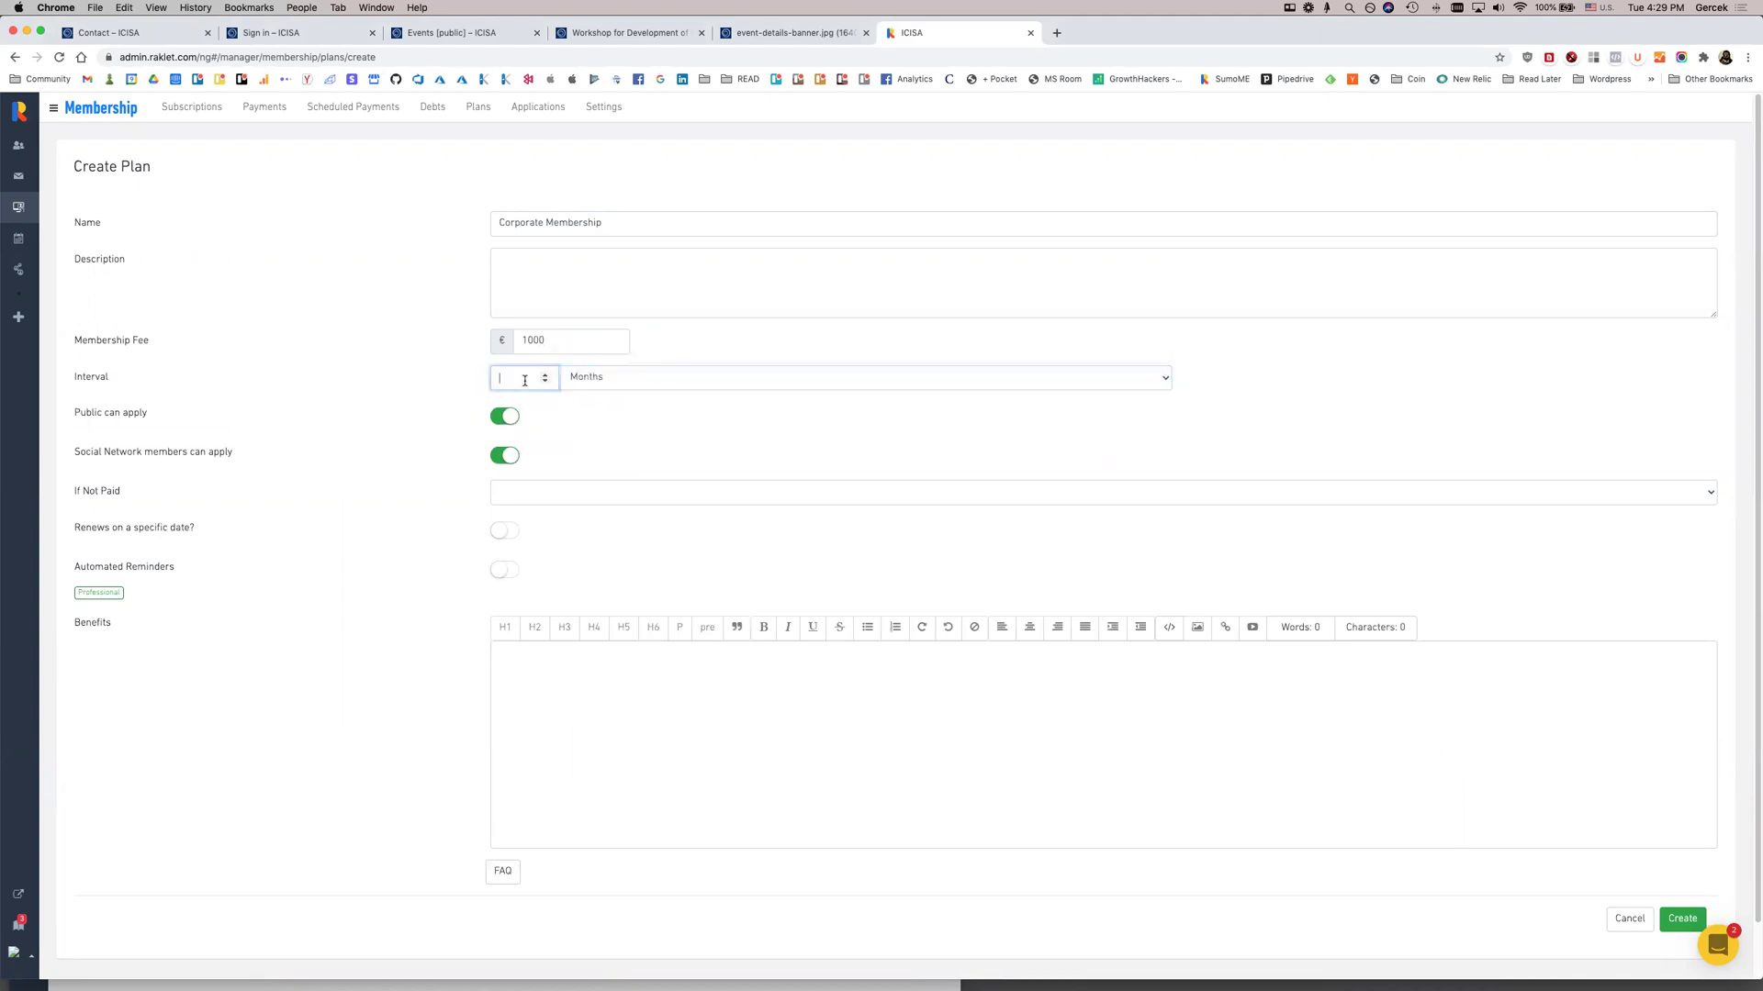
pyautogui.click(574, 377)
pyautogui.click(587, 362)
# Leave unpaid subscriptions unchanged, pick Debt Reminder messages, then switch automated reminders off
pyautogui.click(546, 493)
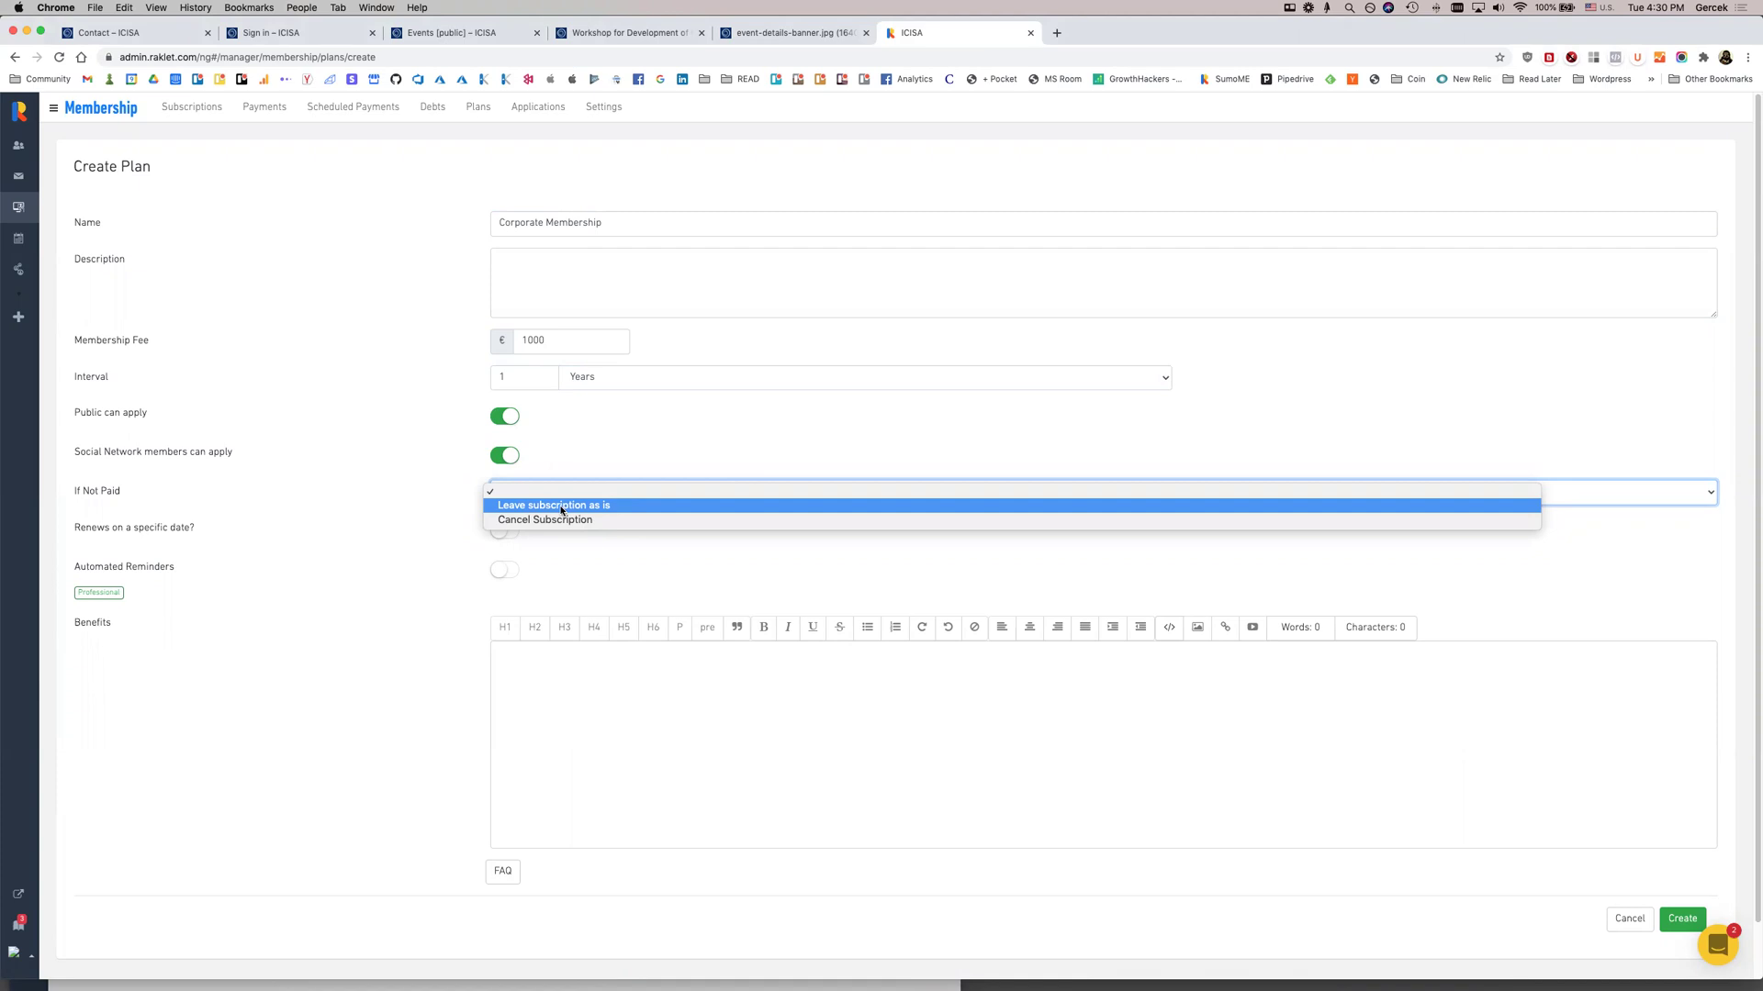
pyautogui.click(562, 510)
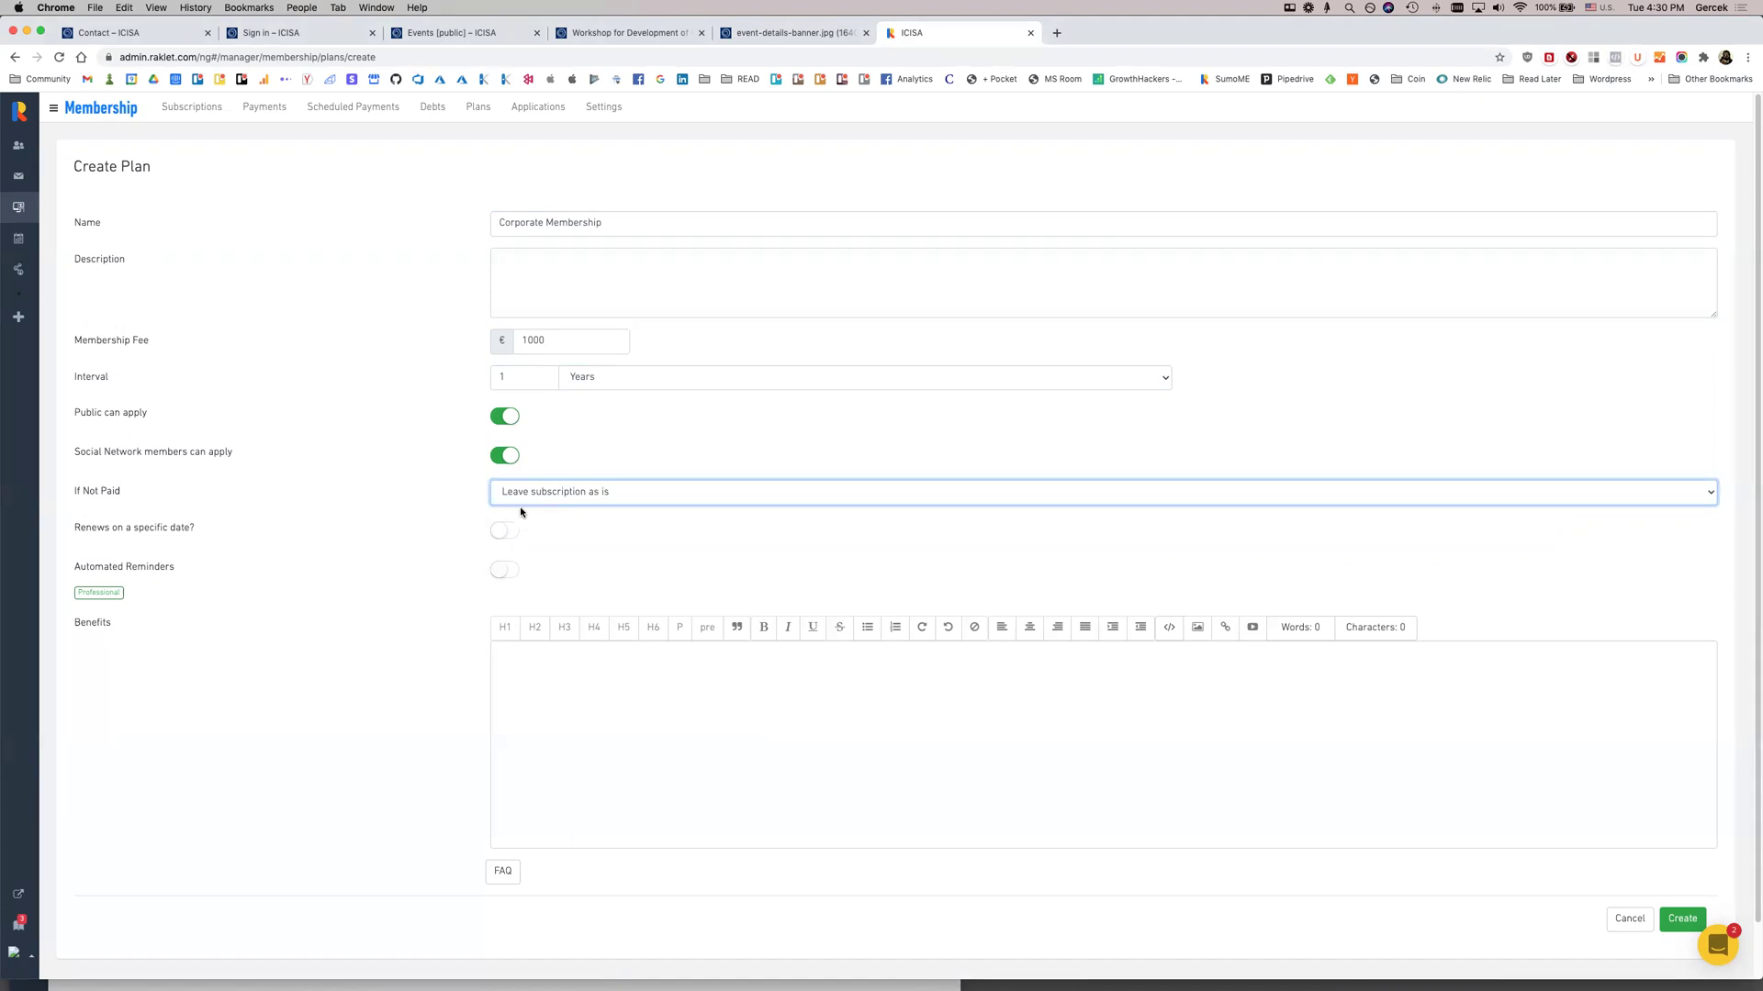
pyautogui.click(504, 570)
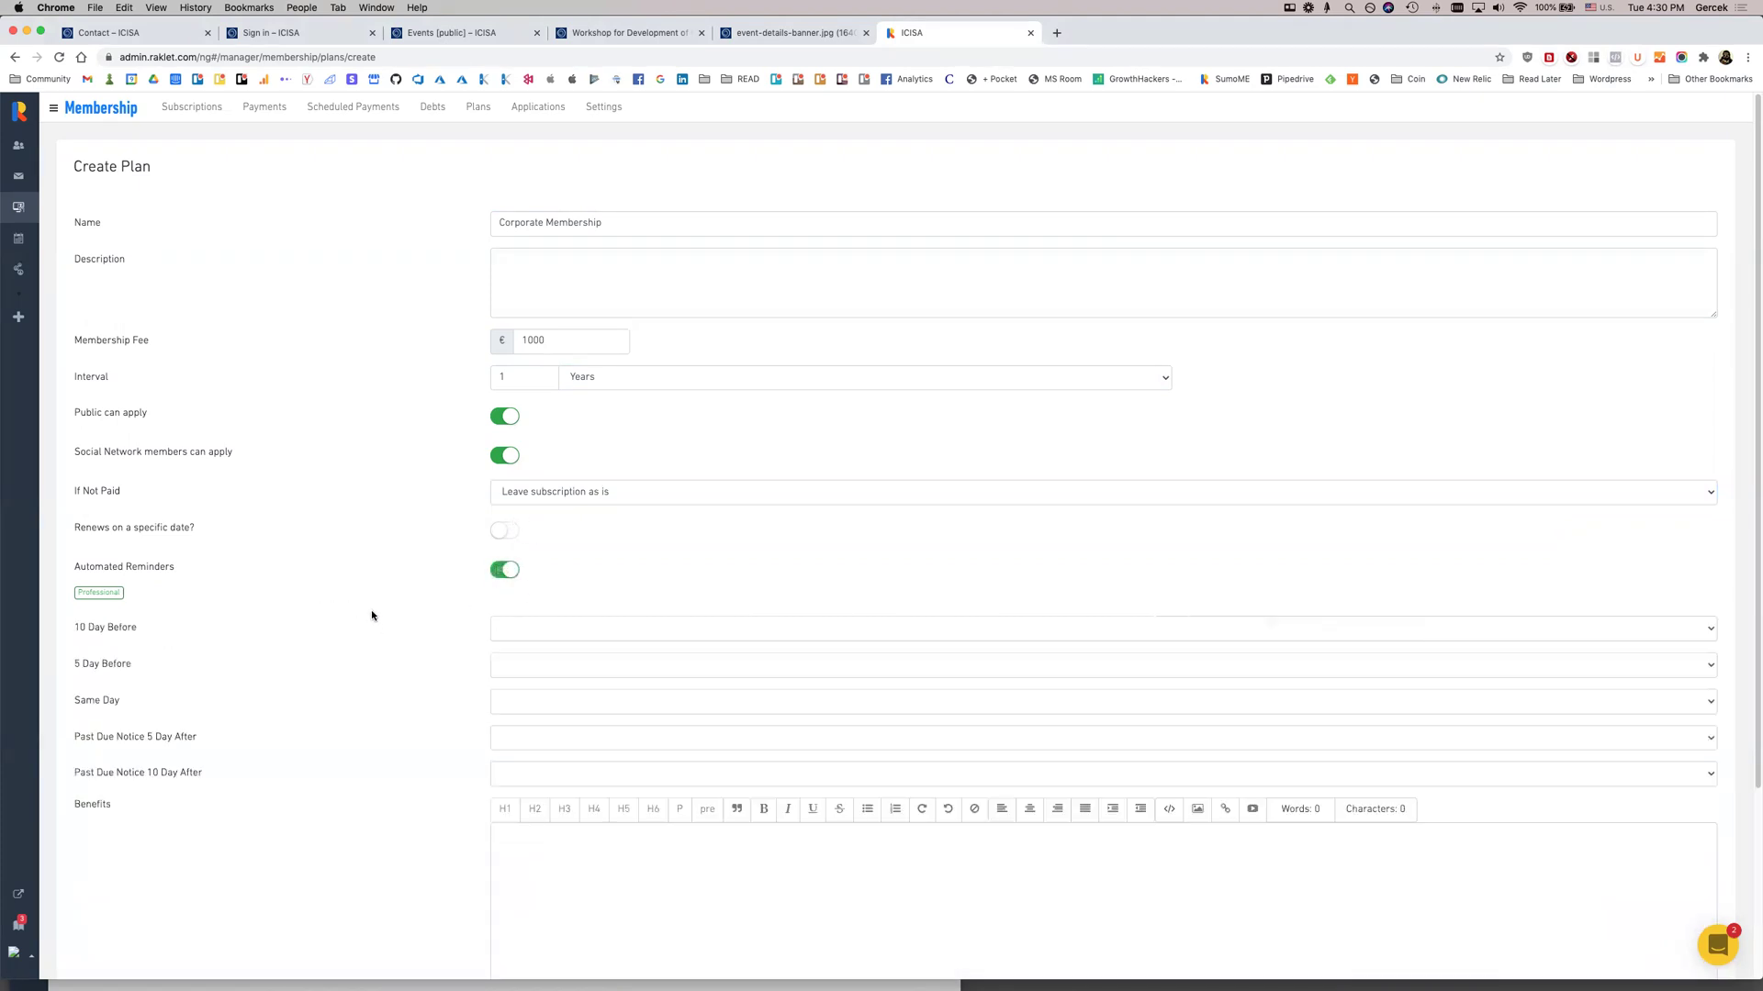
pyautogui.click(539, 627)
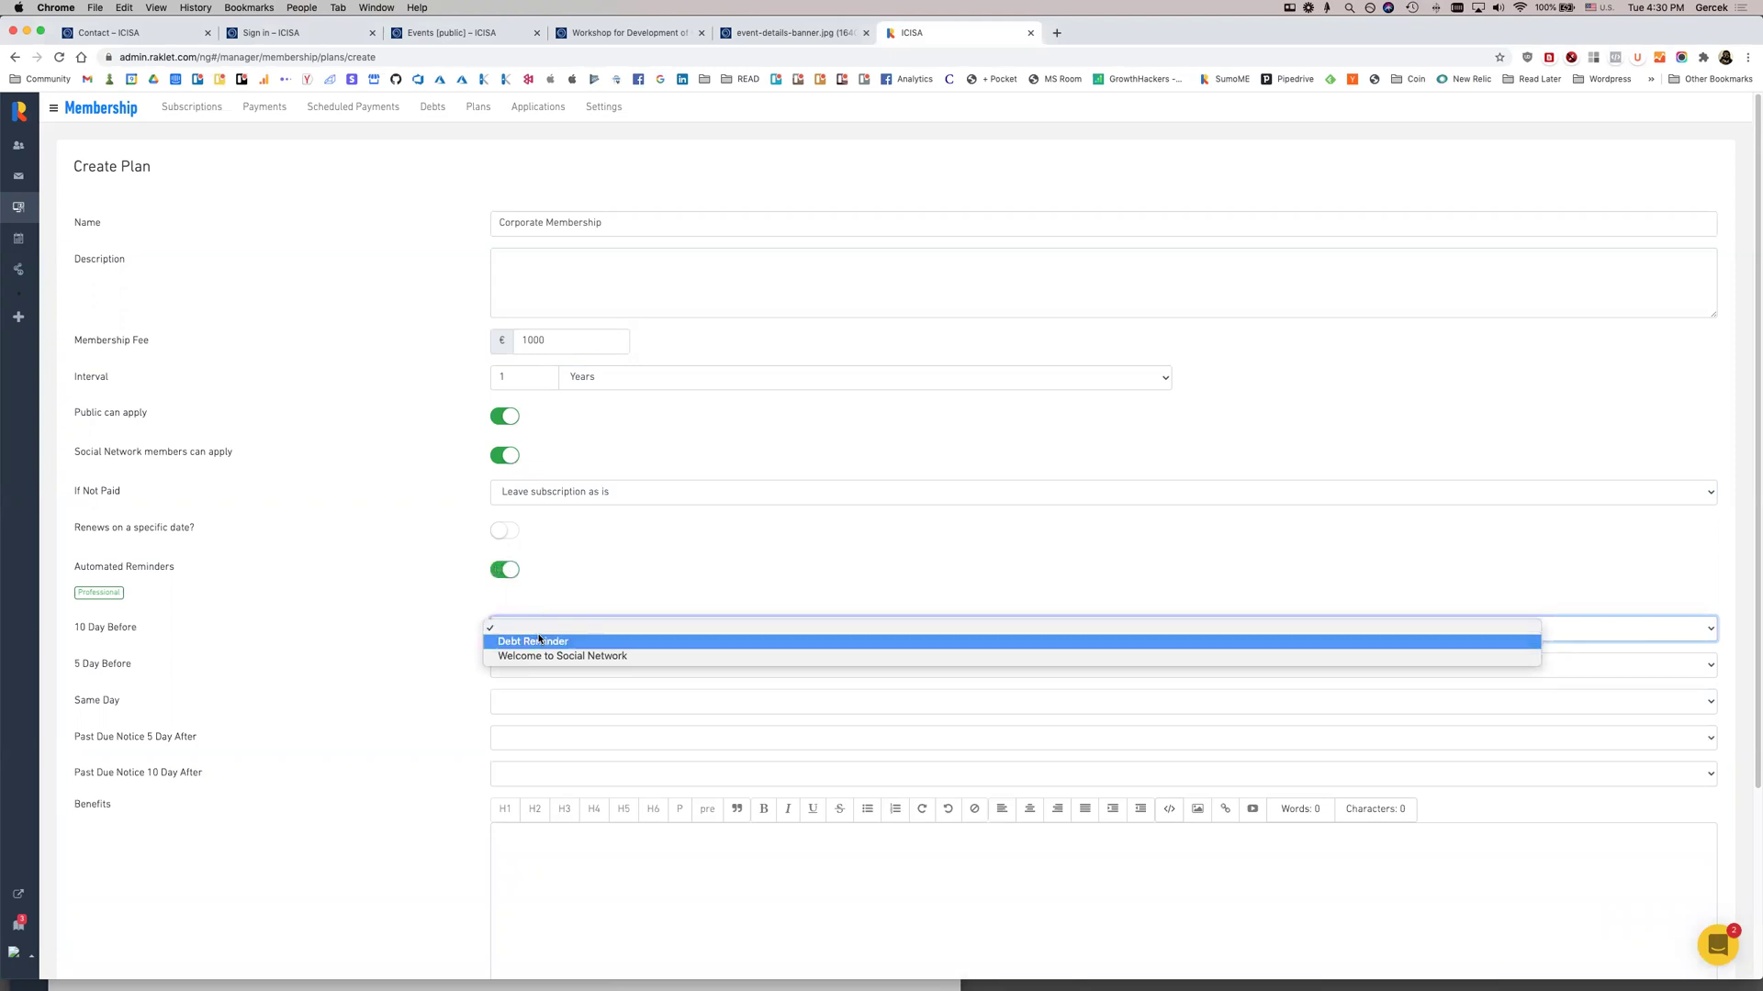
pyautogui.click(538, 640)
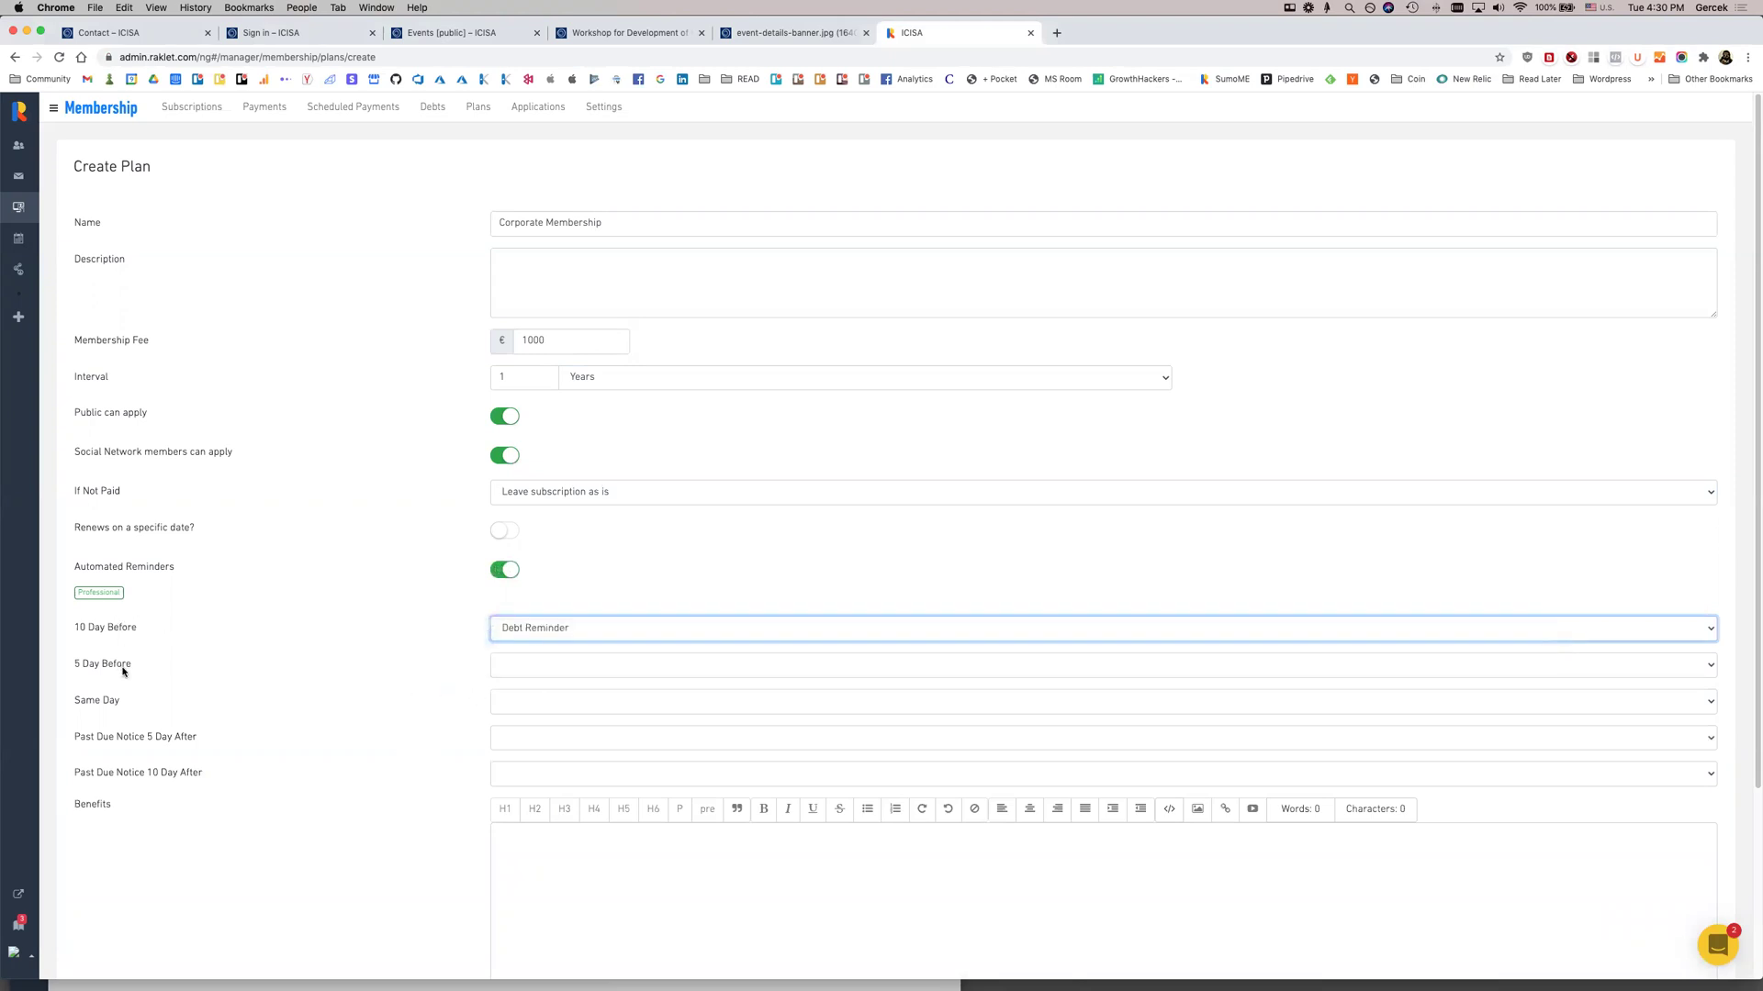
pyautogui.click(540, 705)
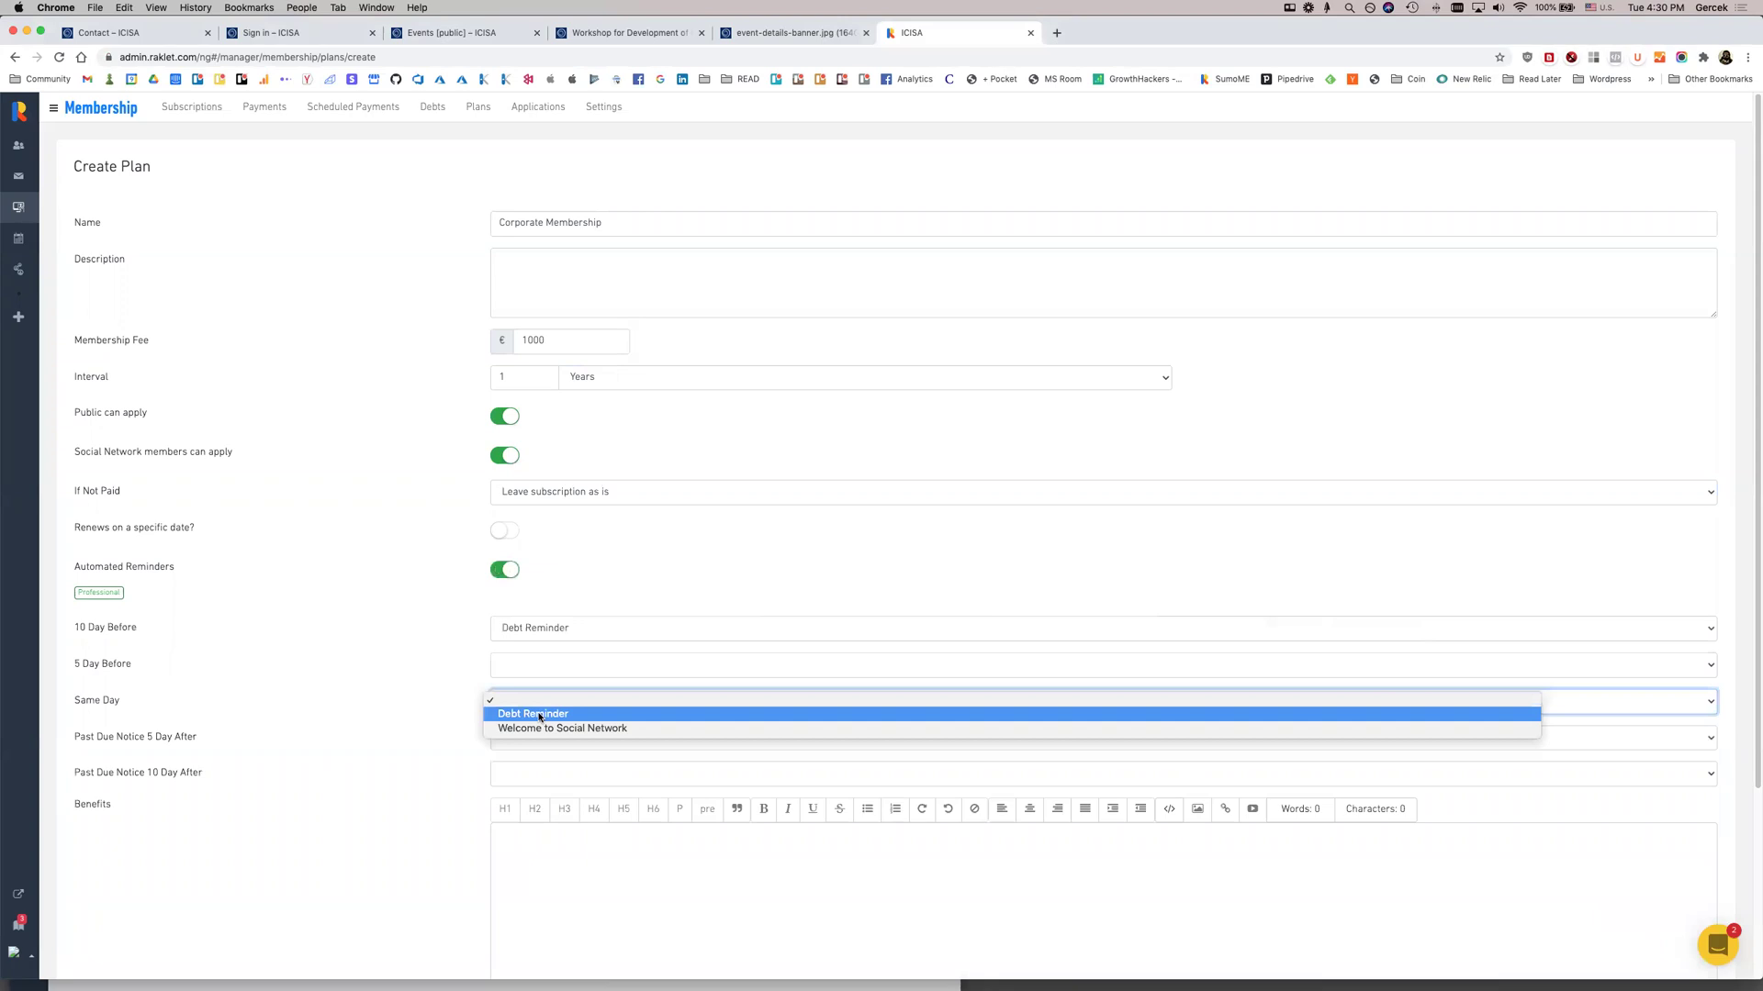
pyautogui.click(536, 713)
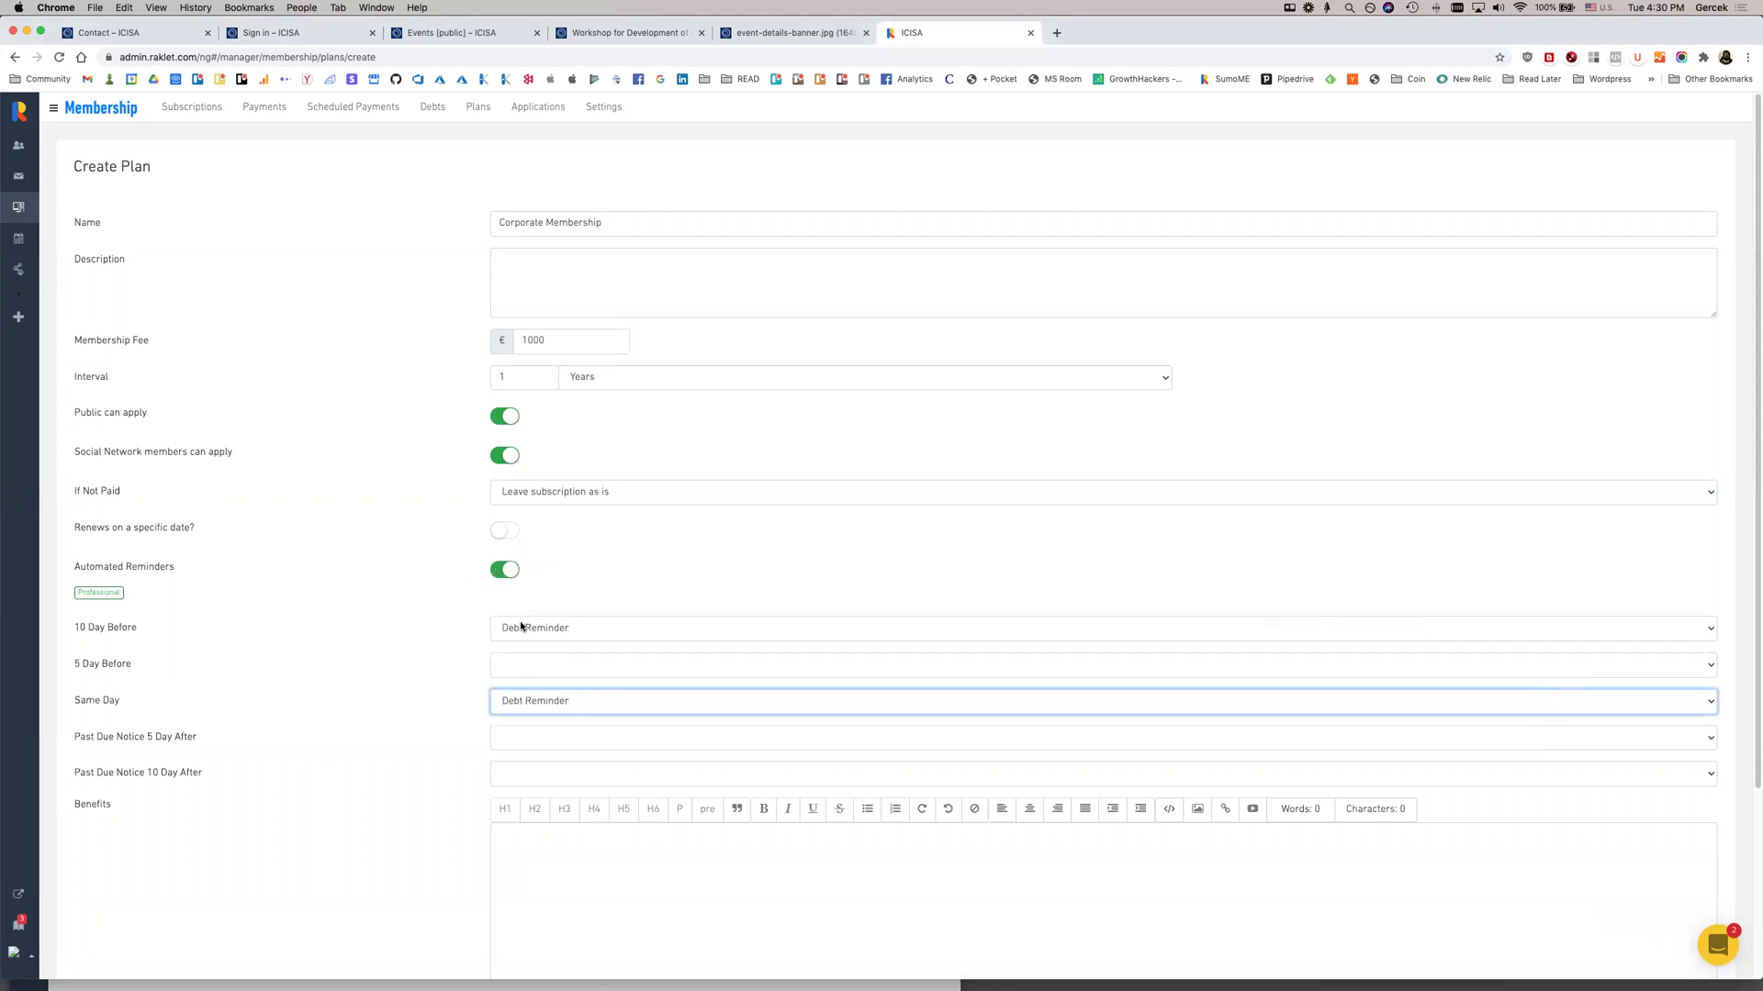
pyautogui.click(503, 565)
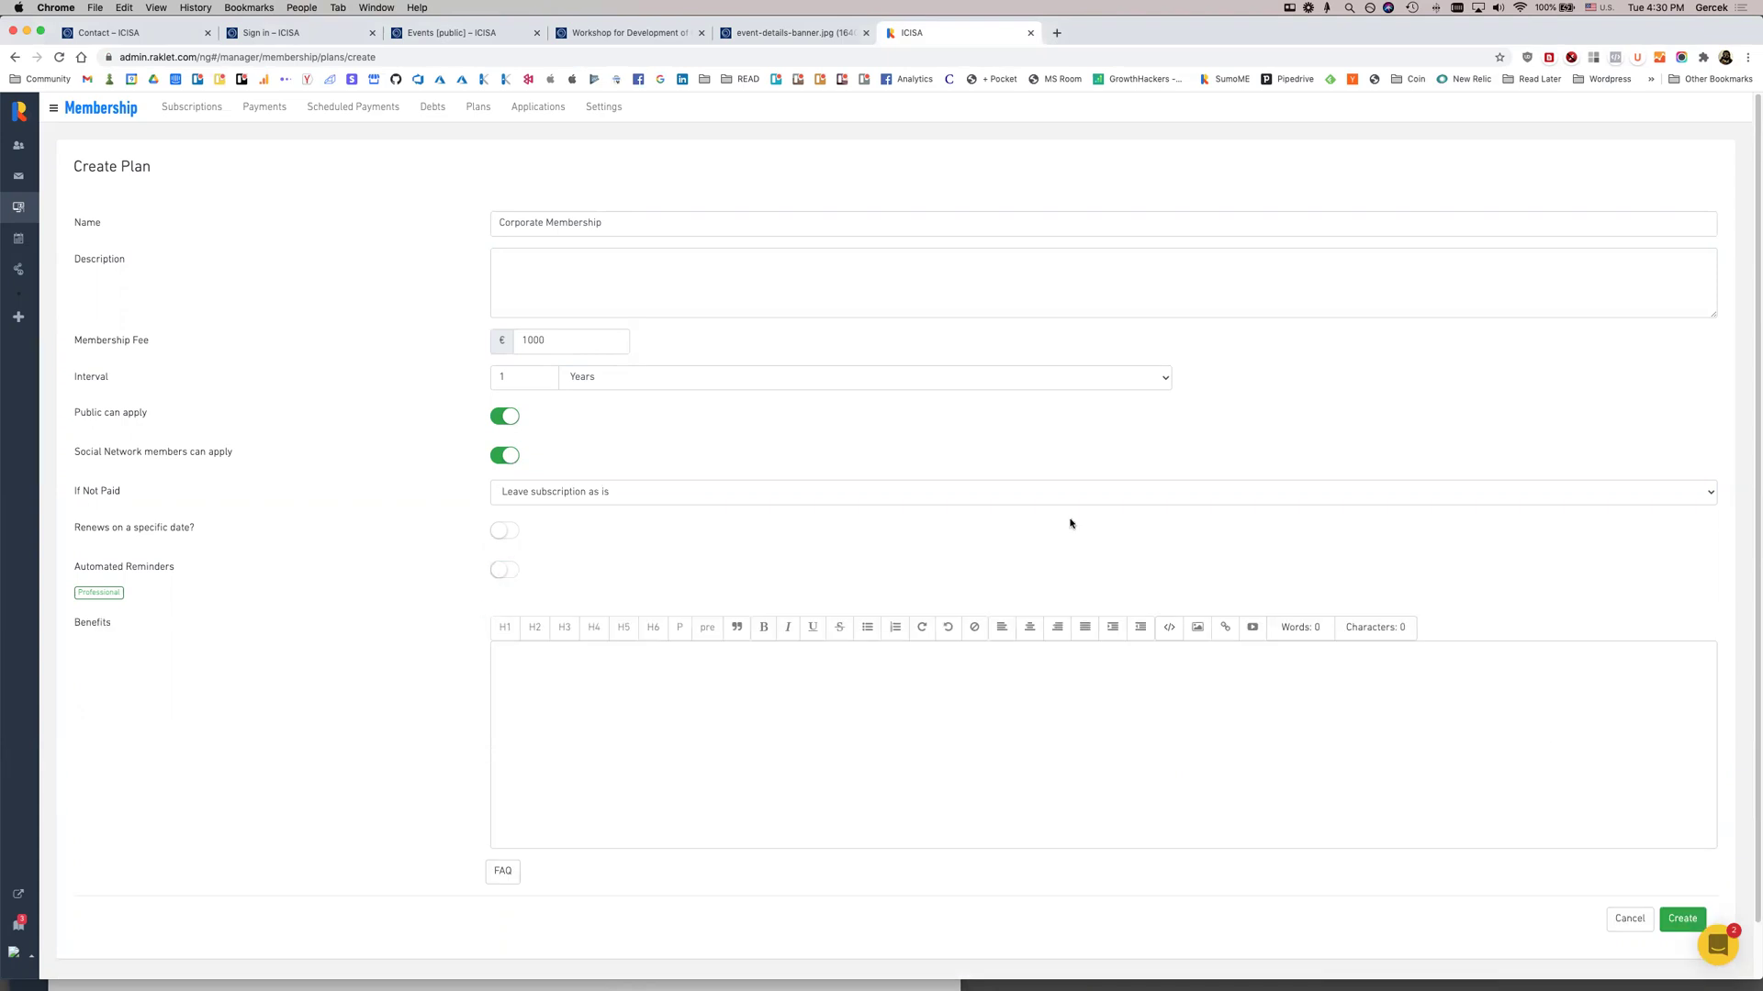
# Add 'benefits corporate memb' as the benefits text and create the plan
pyautogui.click(901, 718)
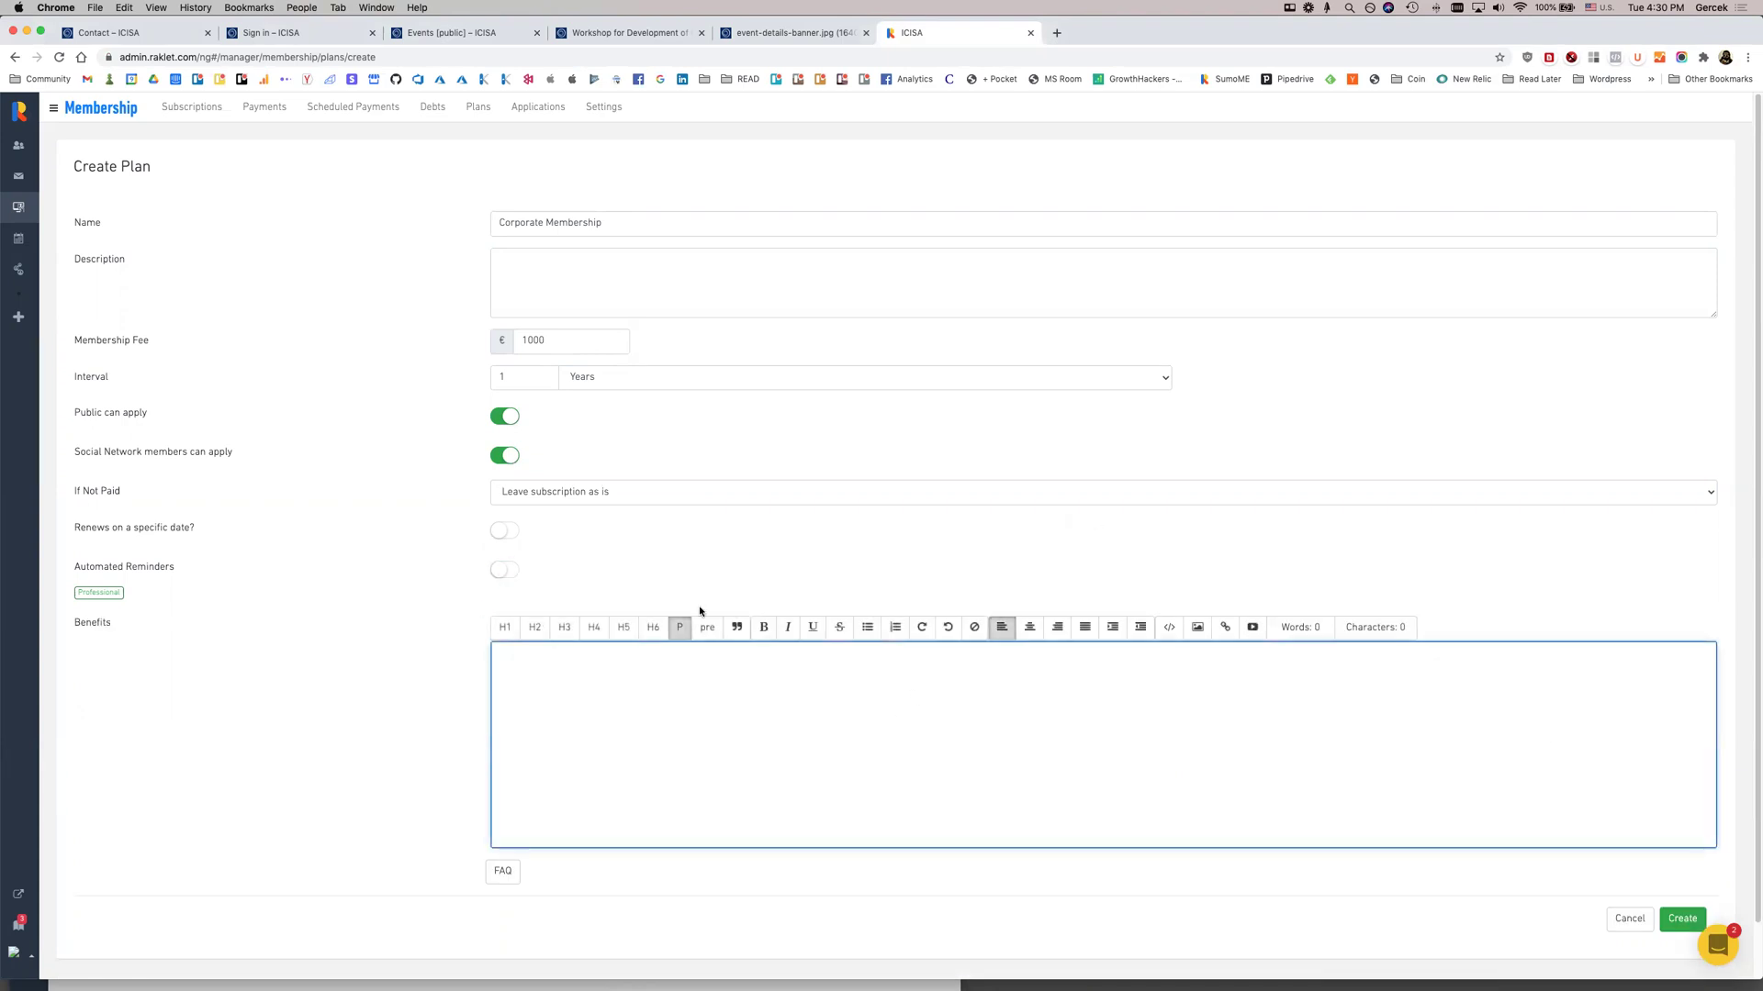
pyautogui.write('benefits corporate membership')
pyautogui.click(1671, 921)
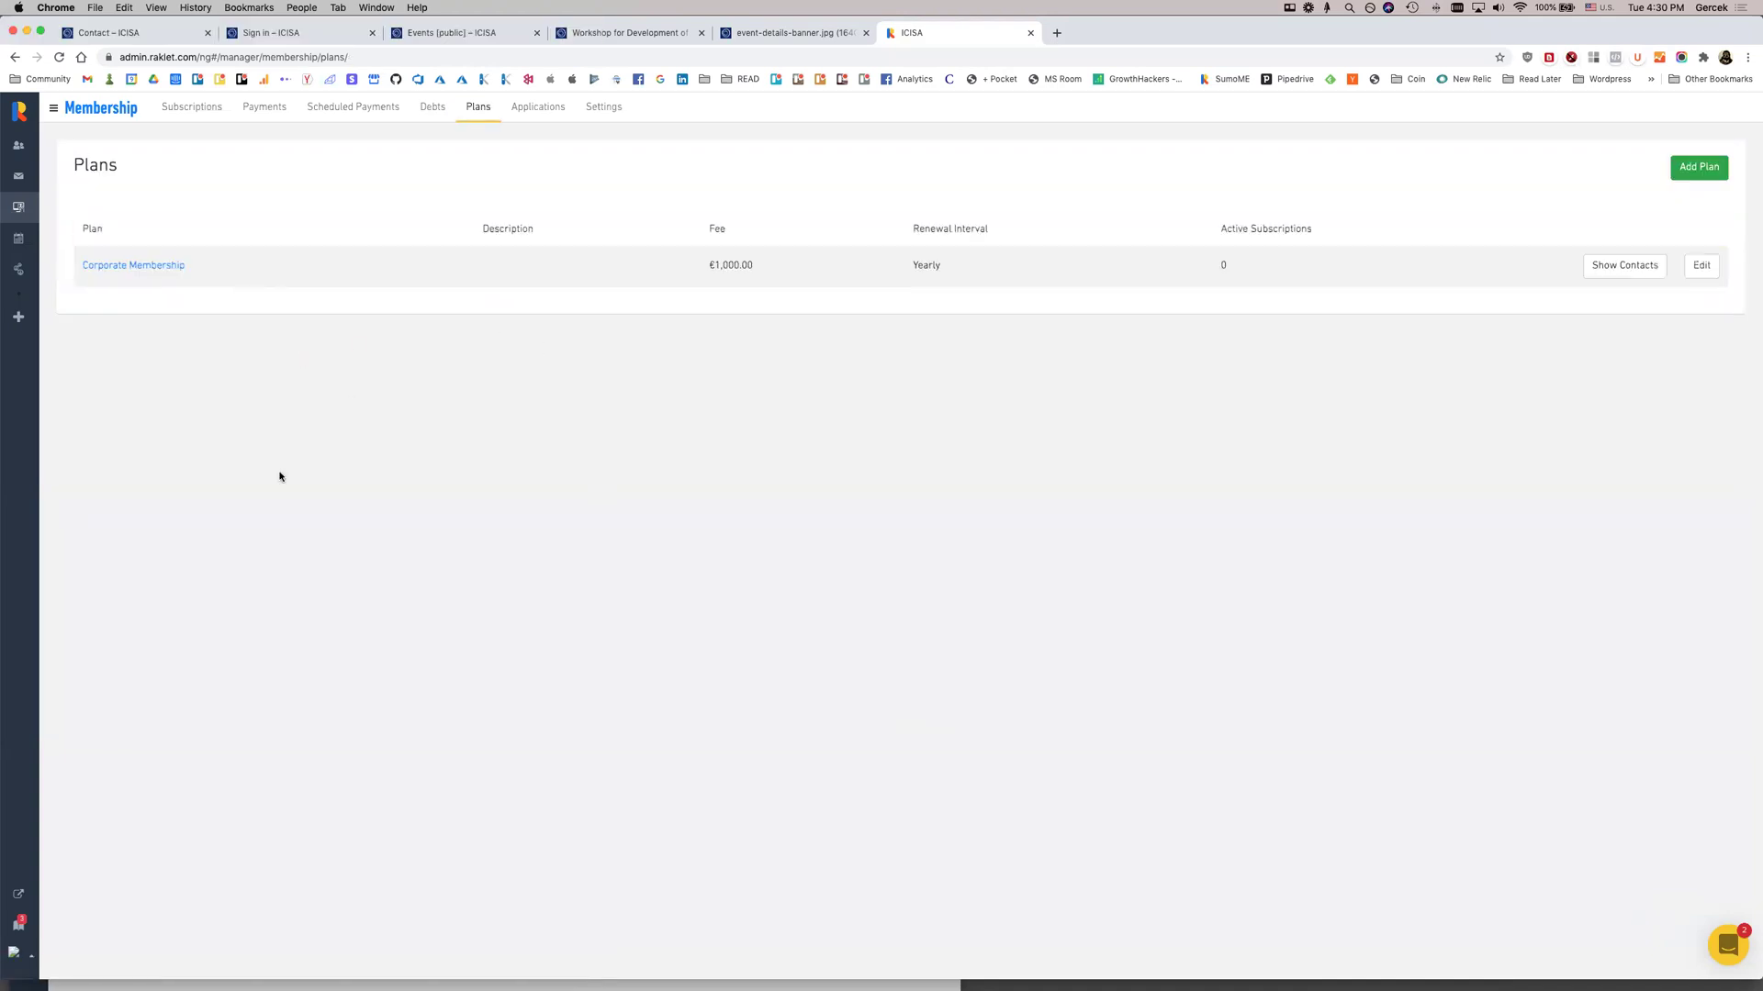
# Open the Corporate Membership plan, then move through applications to the general membership settings
pyautogui.click(1708, 266)
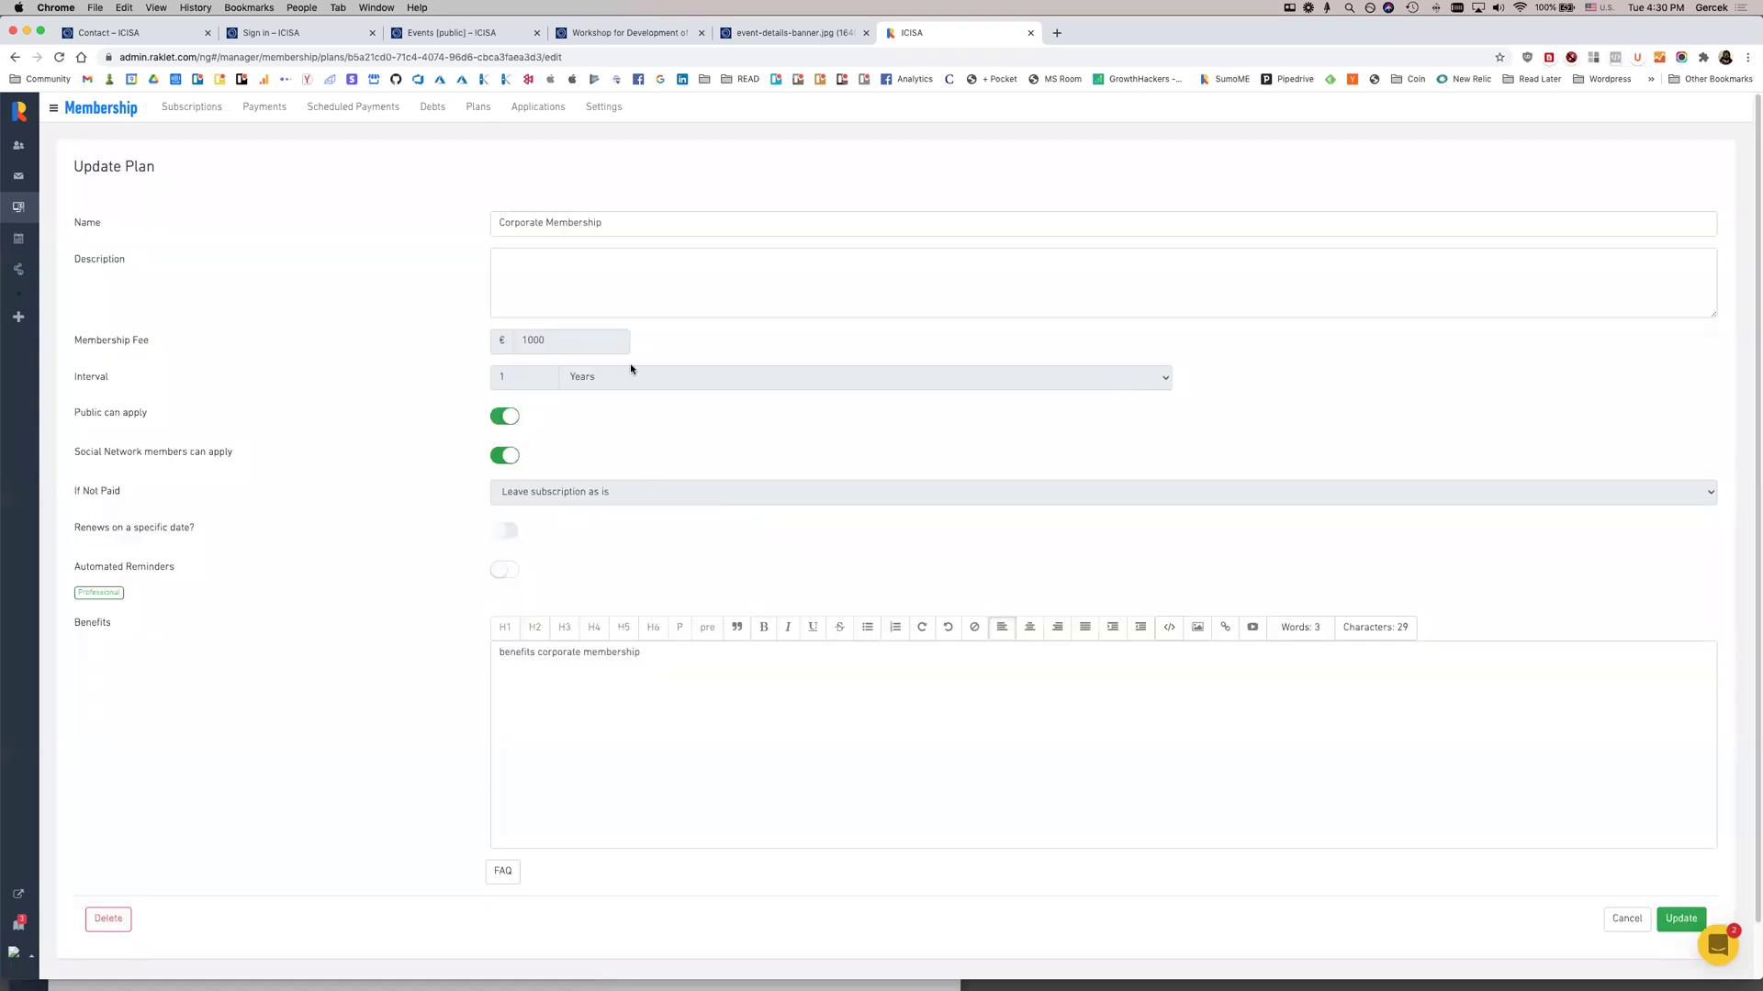
pyautogui.moveTo(465, 582); pyautogui.dragTo(291, 413)
pyautogui.click(507, 426)
pyautogui.click(549, 114)
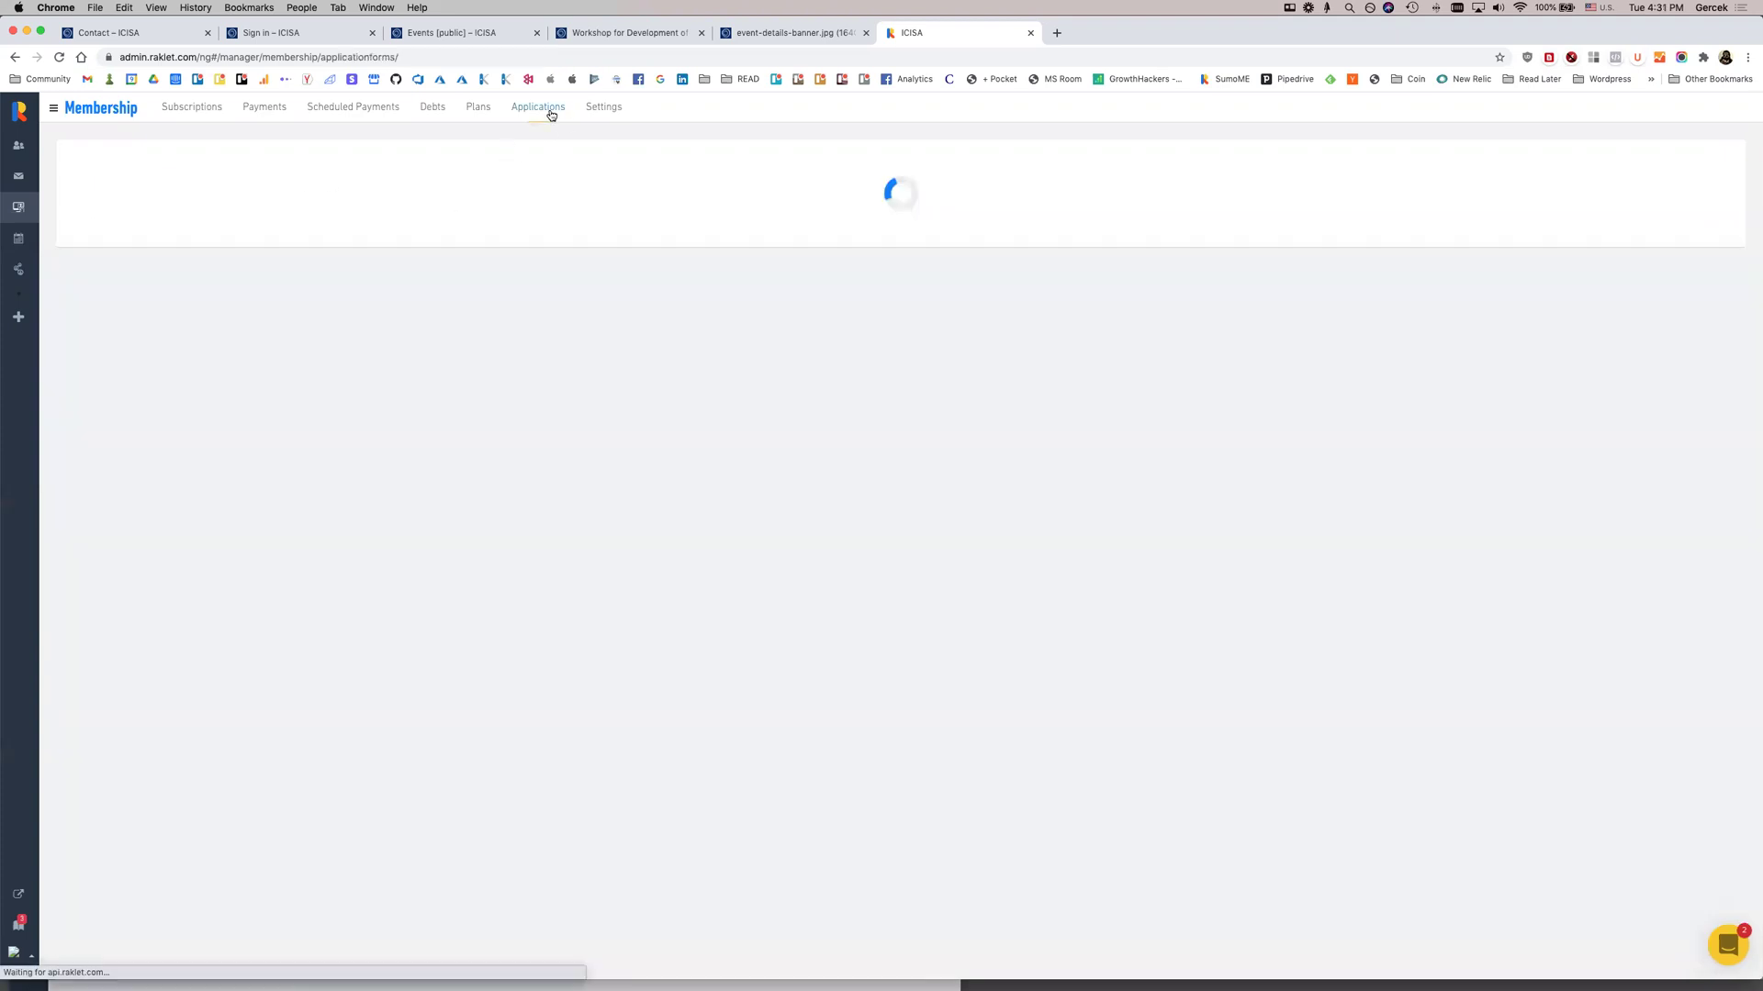
pyautogui.click(606, 116)
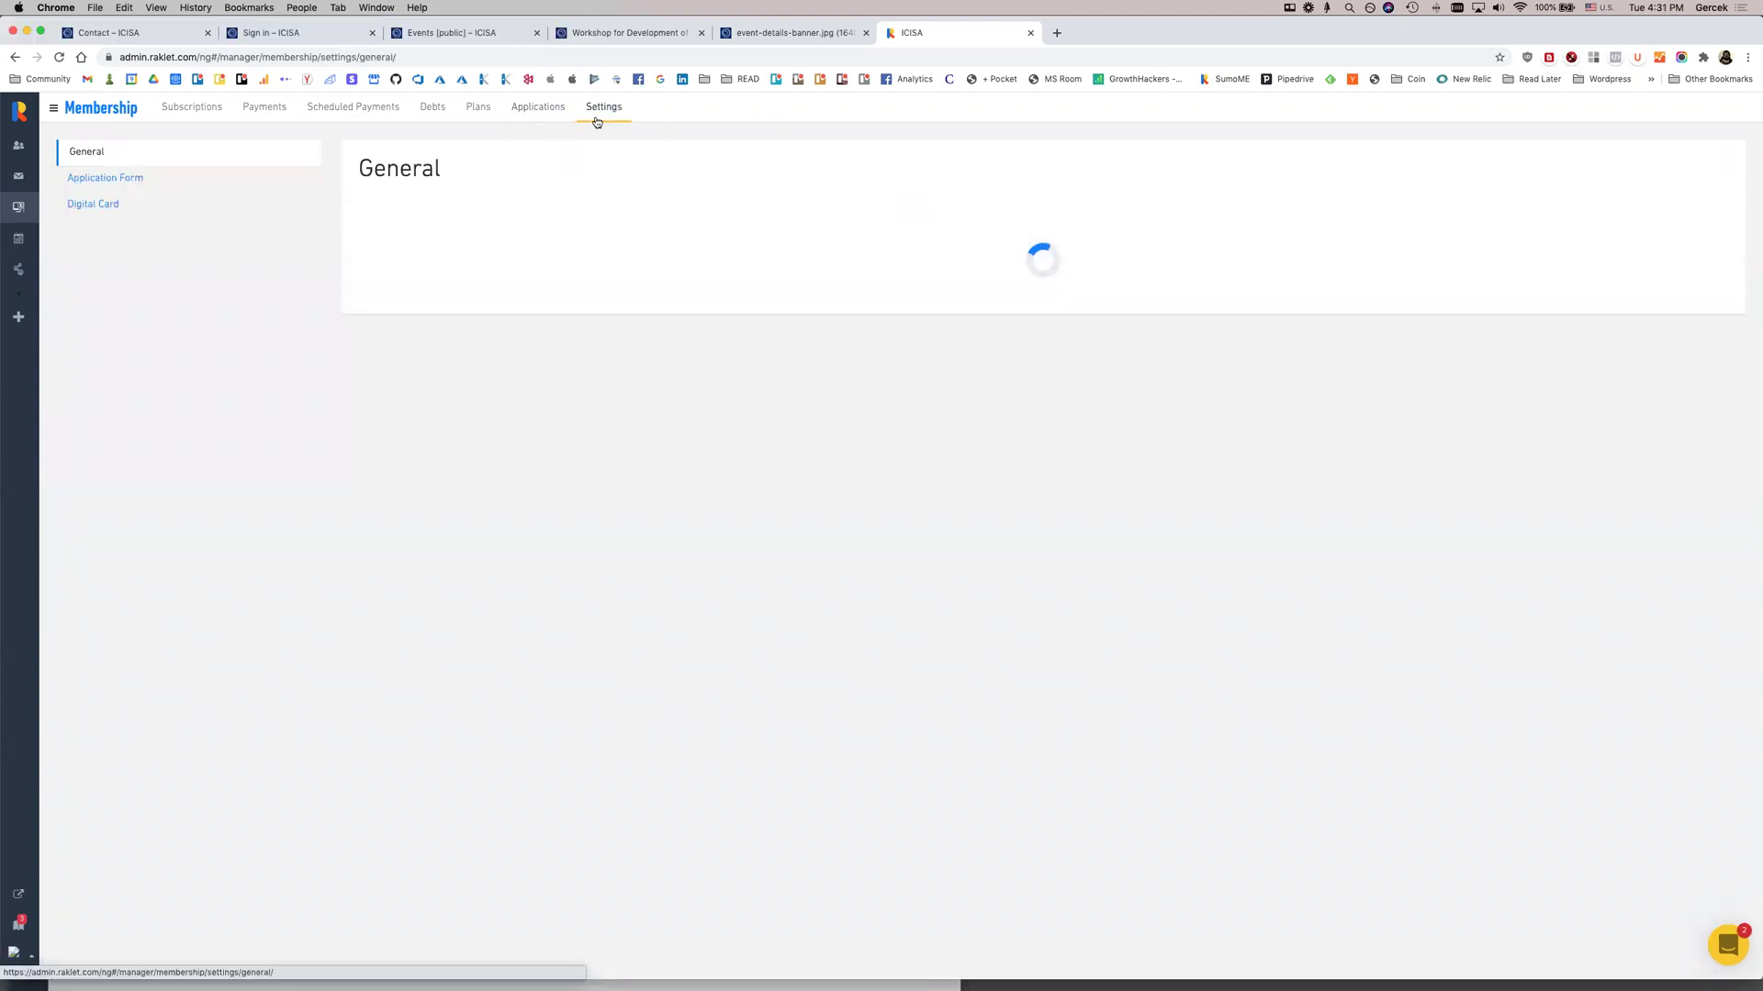
pyautogui.click(131, 181)
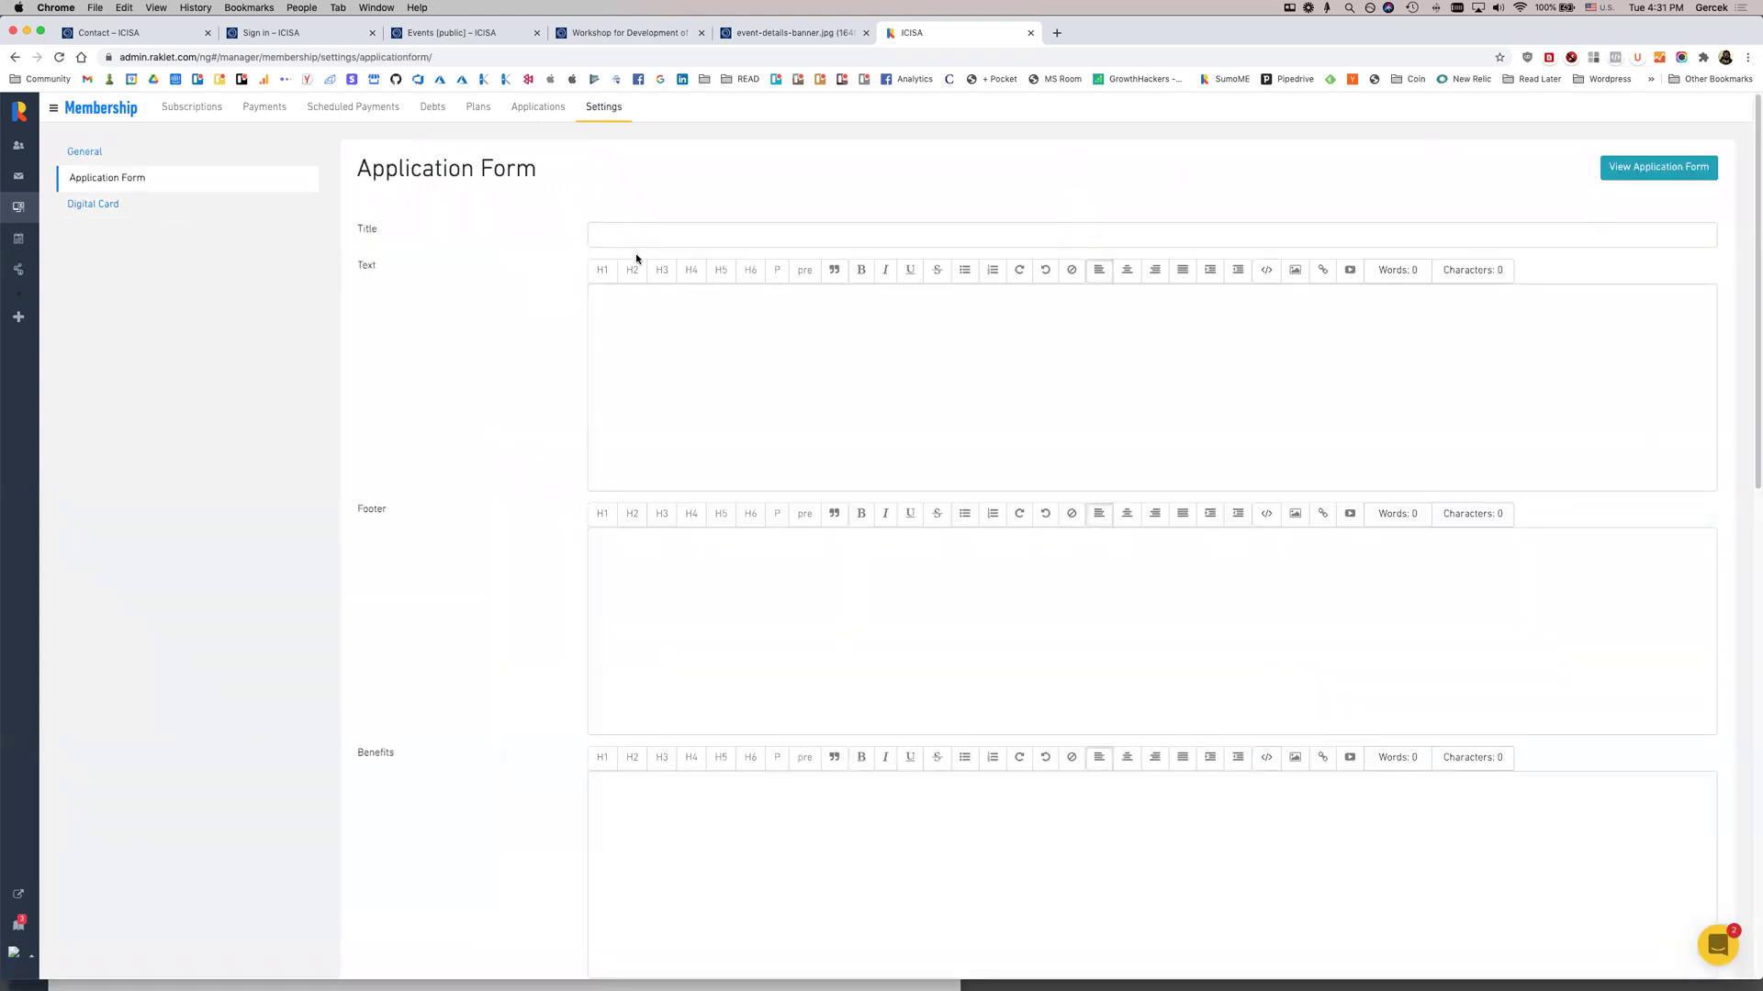
pyautogui.click(145, 151)
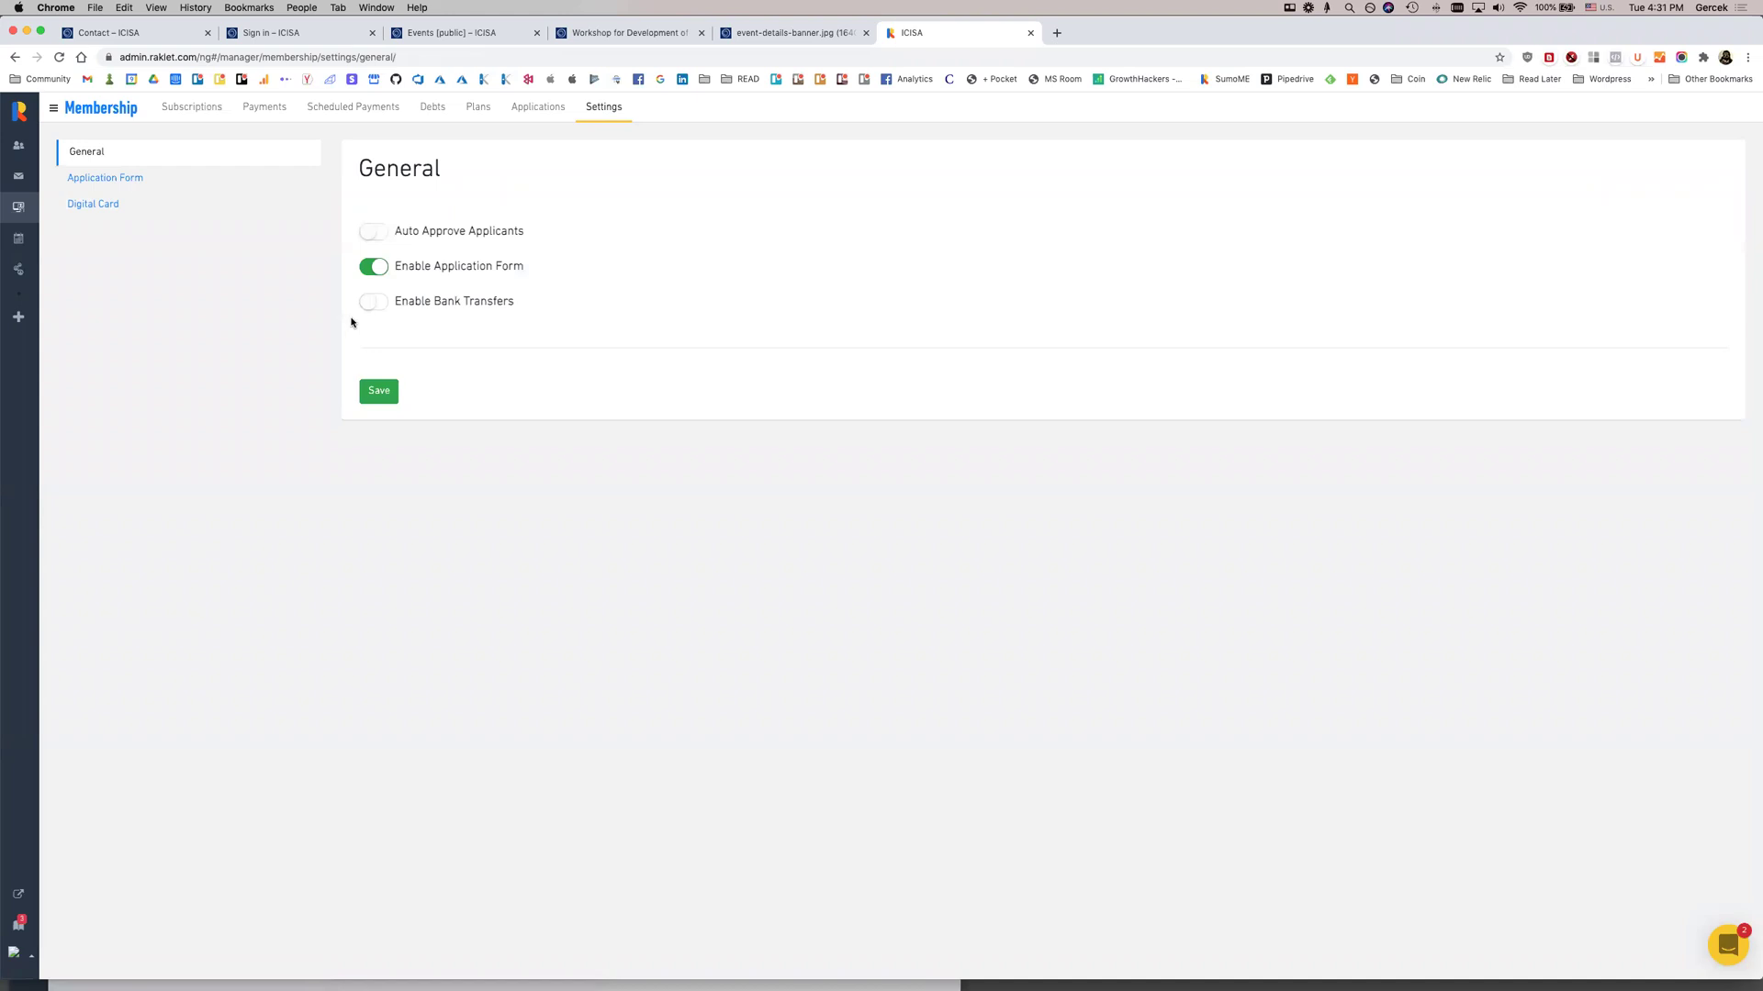
# Enable bank transfers with Bank Info 'Bank transfer info goes here' plus the page URL, and save
pyautogui.click(372, 303)
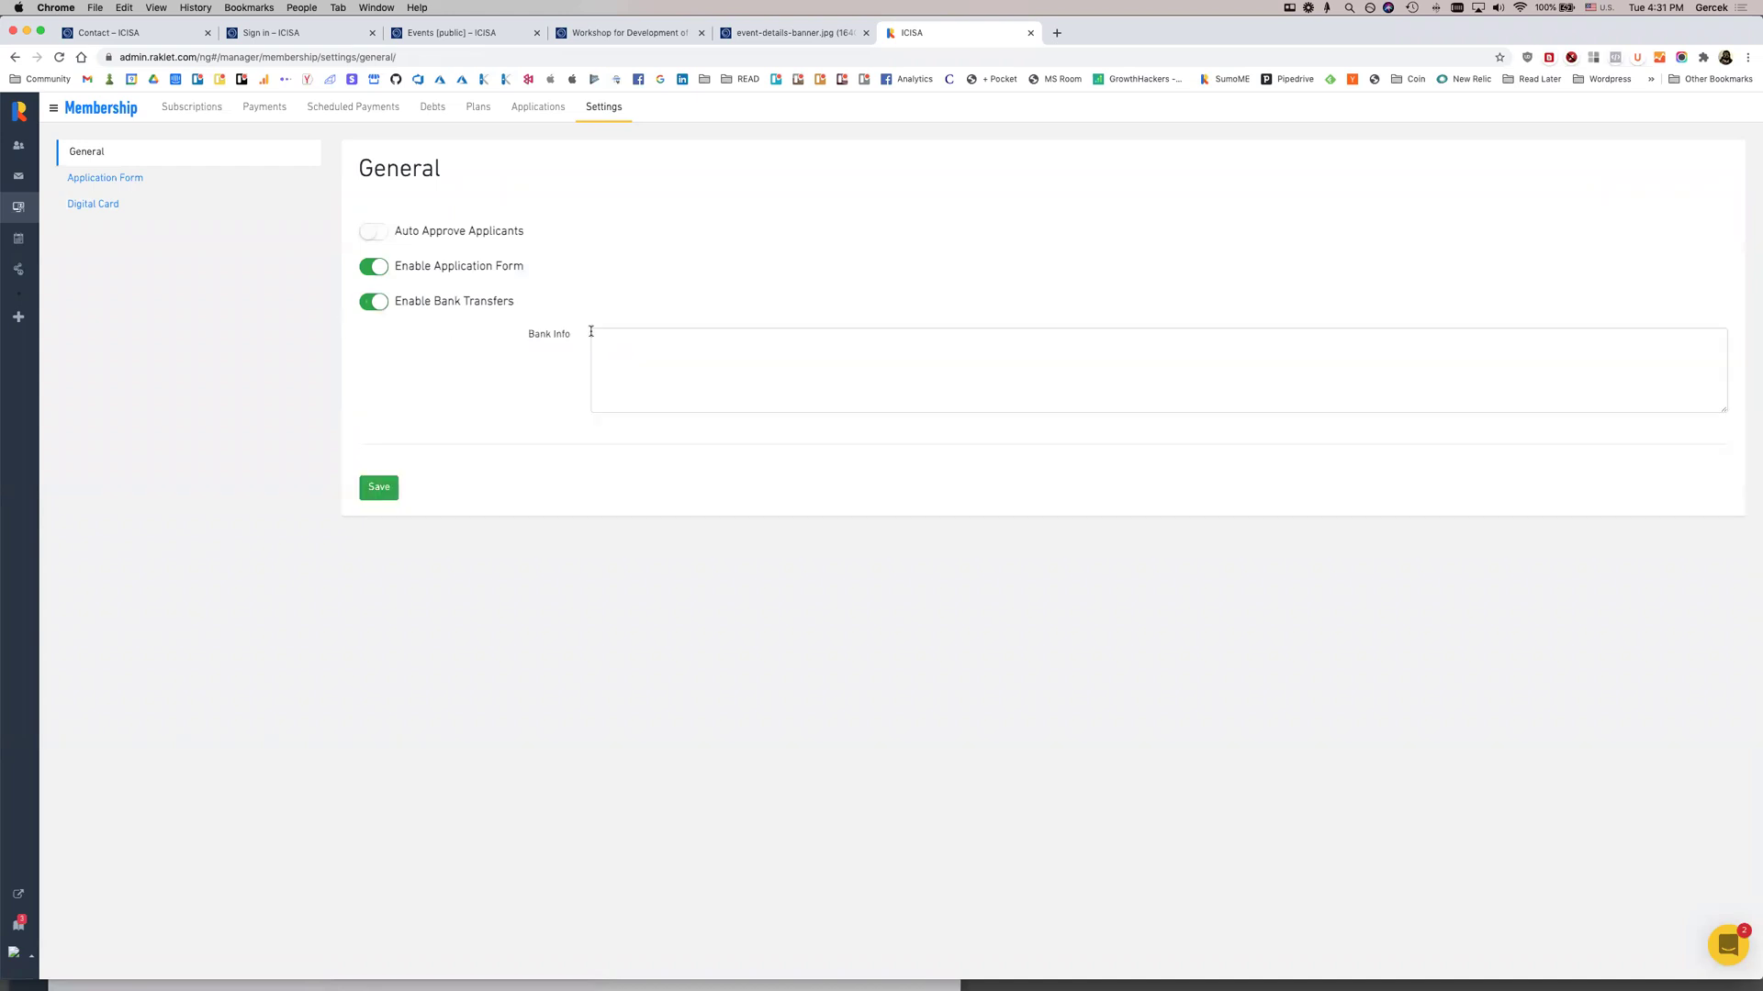
pyautogui.click(794, 337)
pyautogui.write('Bank transfer info goes here')
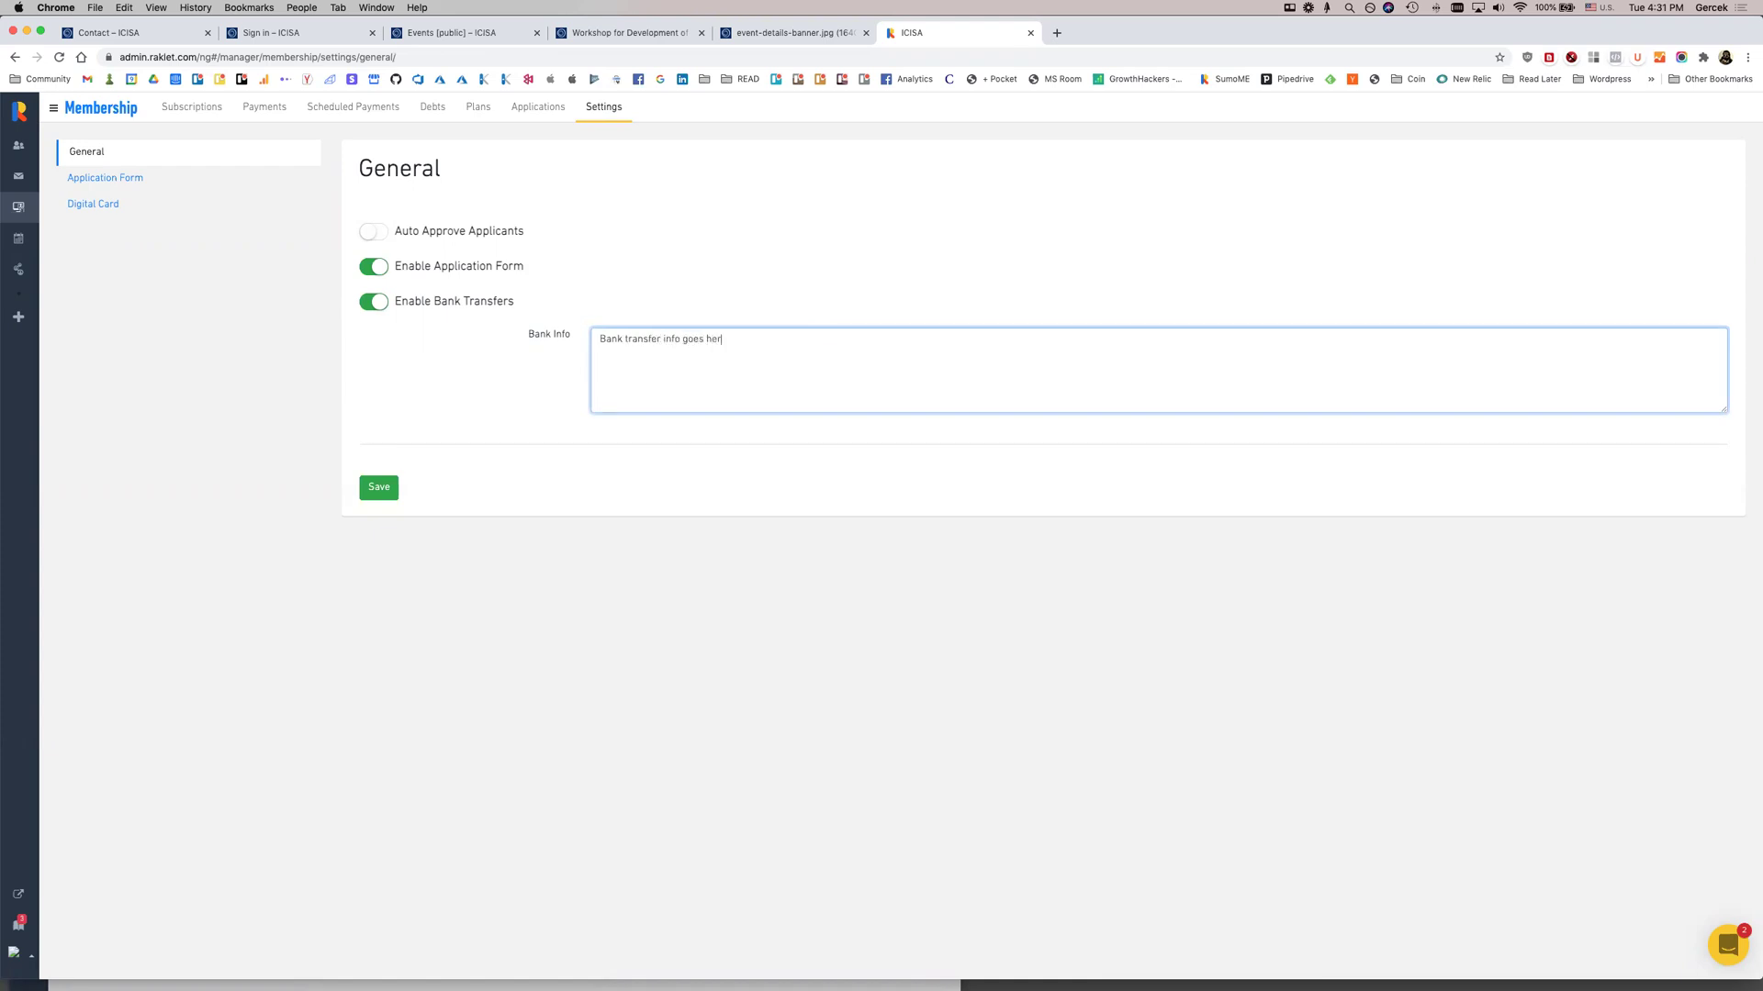
pyautogui.click(552, 57)
pyautogui.press('super+c')
pyautogui.click(831, 376)
pyautogui.press('super+v')
pyautogui.click(382, 488)
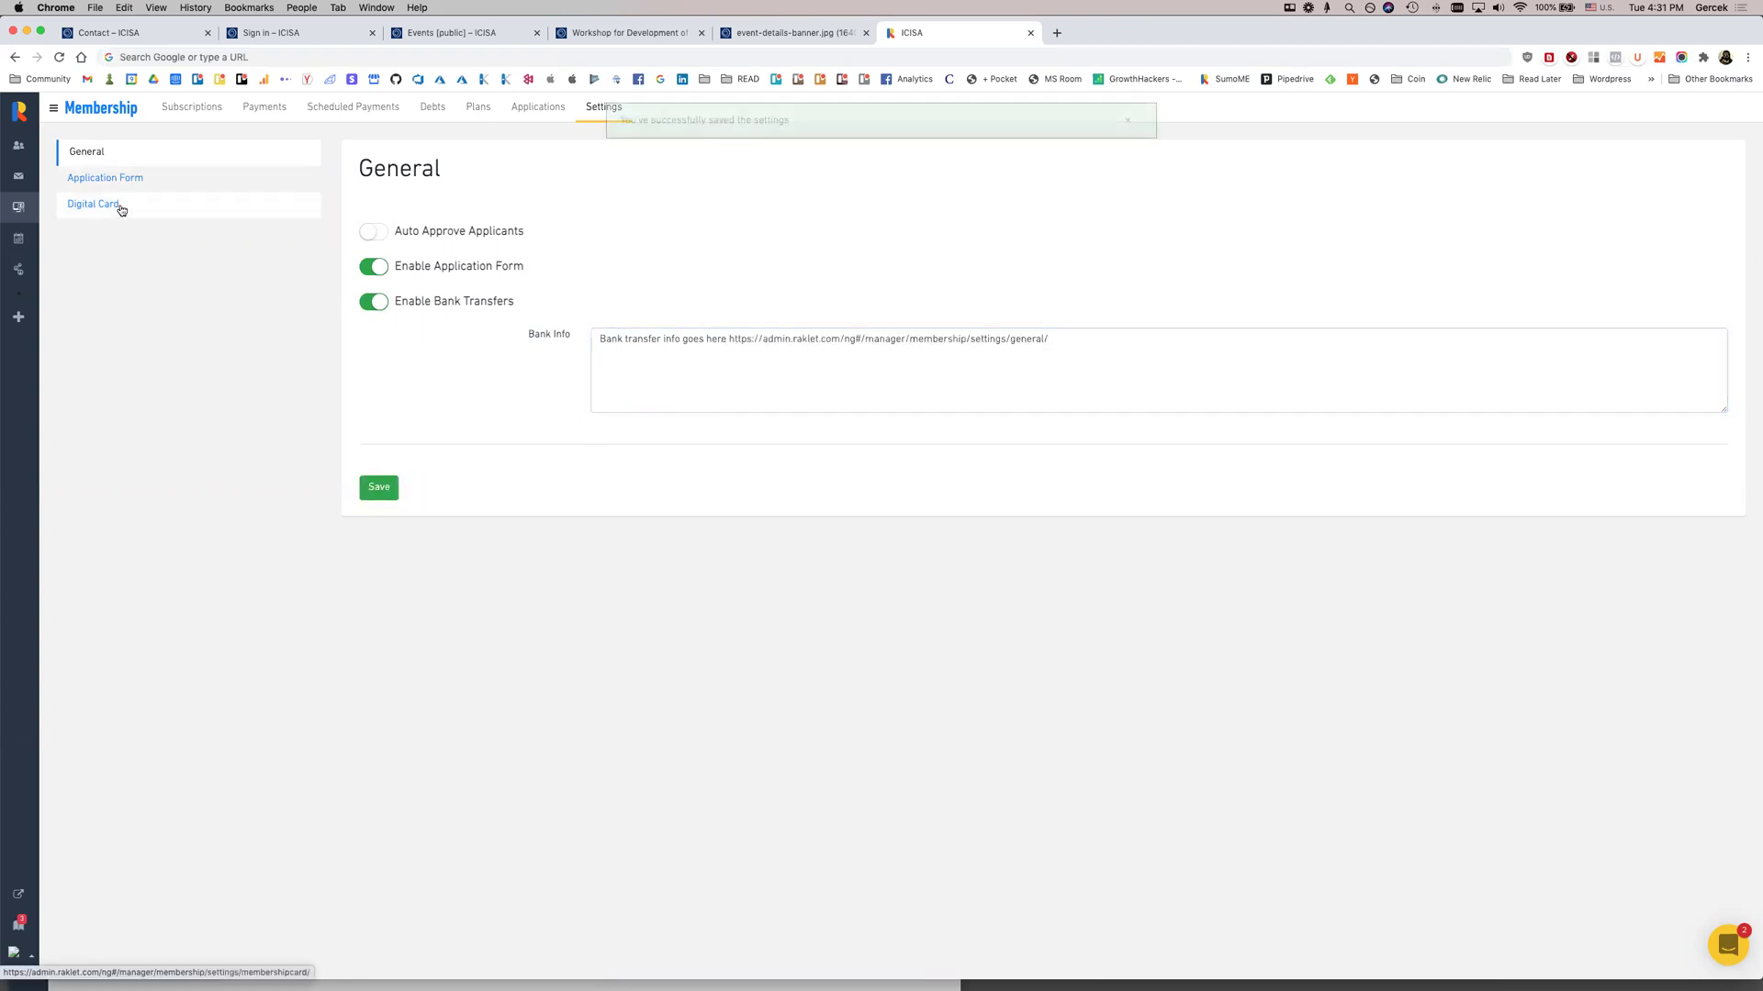
pyautogui.click(115, 204)
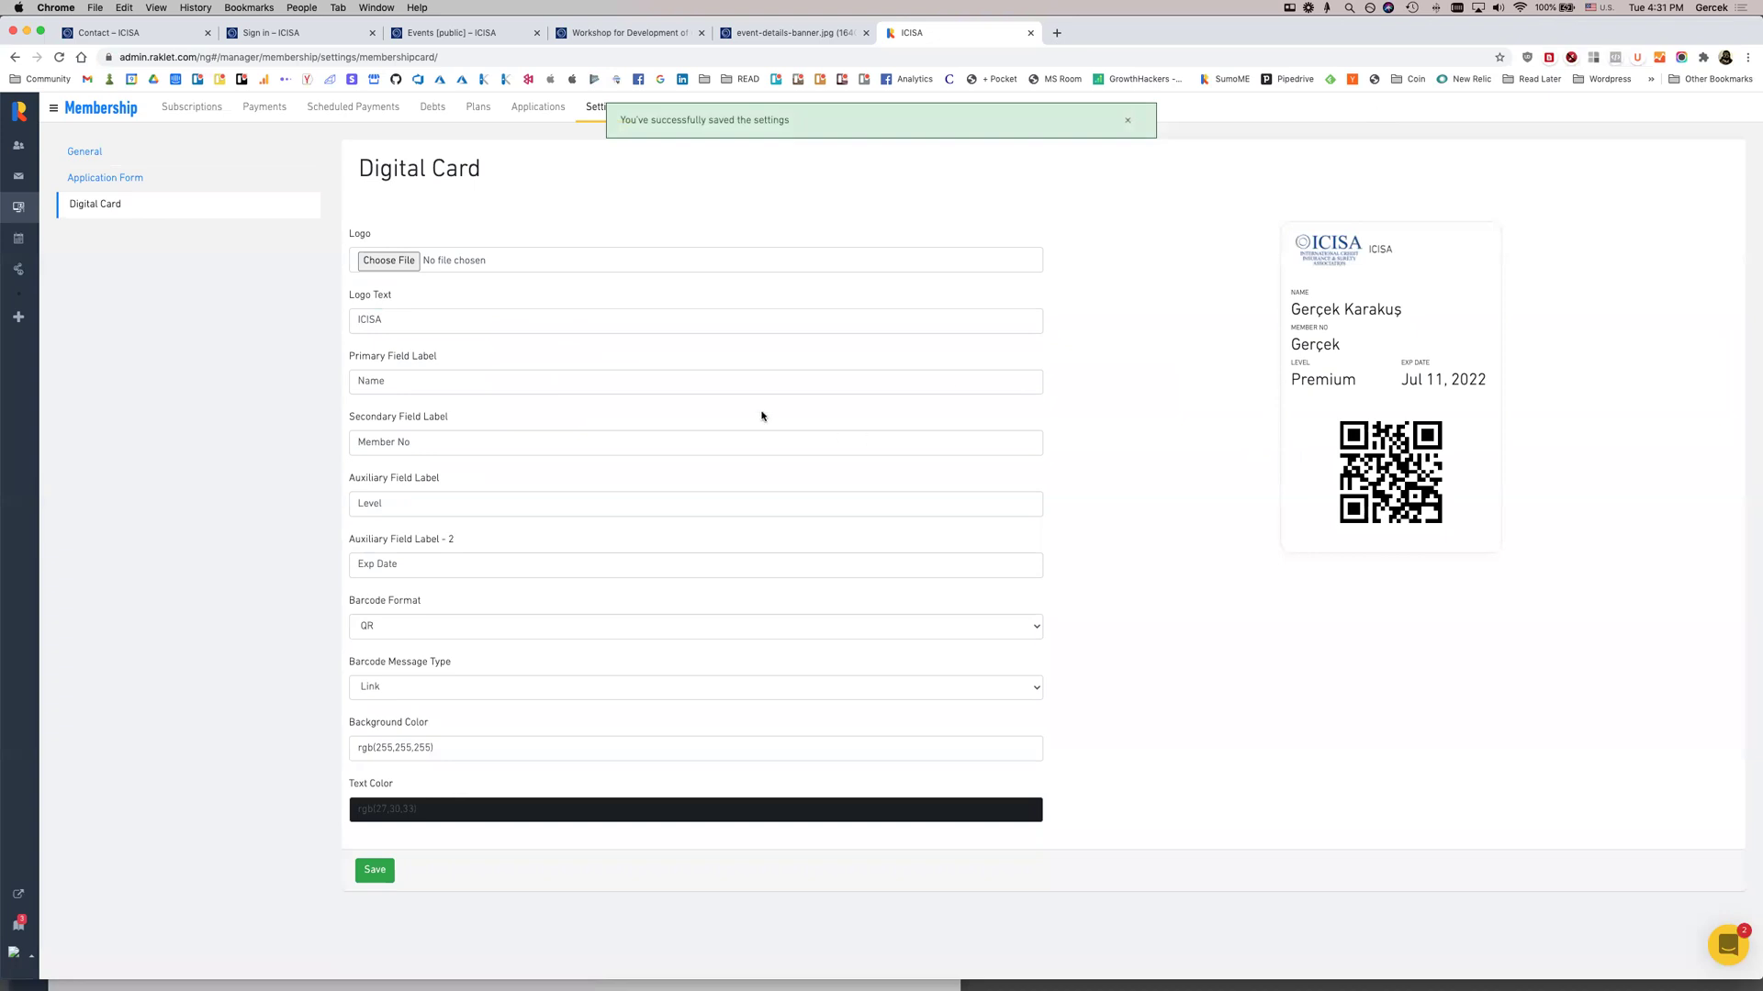
# Remove the ICISA logo text from the digital card, make its text blue, and save
pyautogui.doubleClick(610, 321)
pyautogui.press('BackSpace')
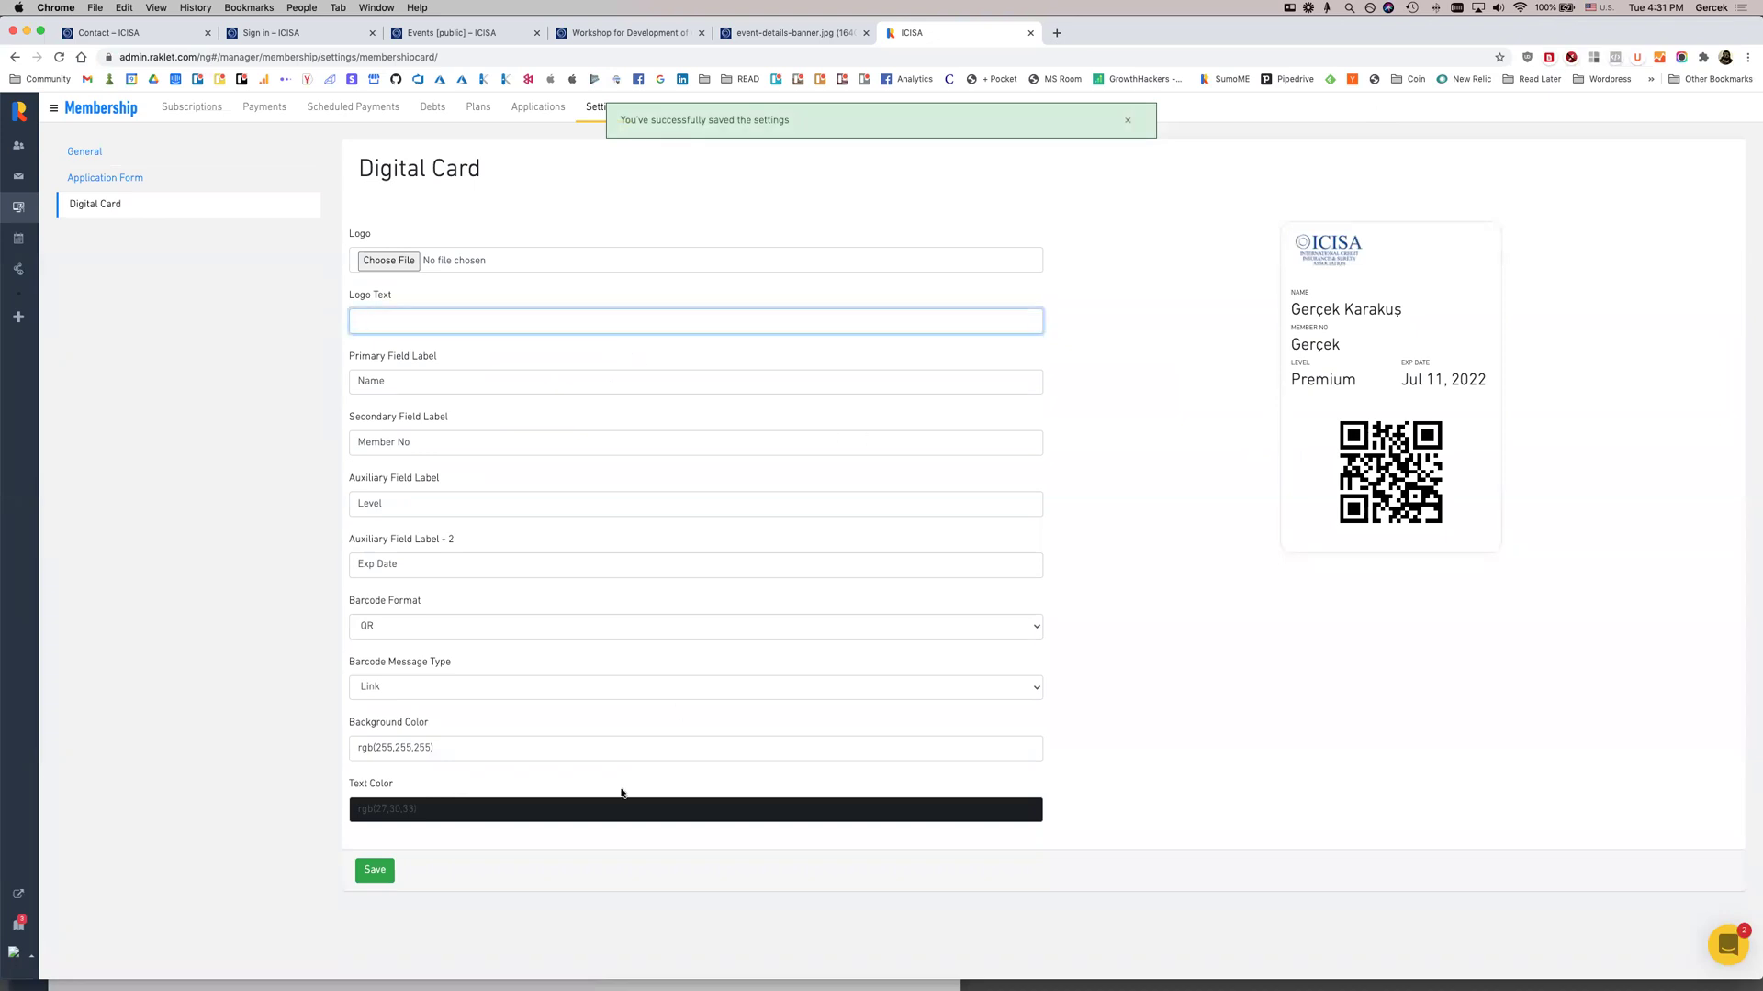
pyautogui.click(599, 805)
pyautogui.moveTo(1120, 858); pyautogui.dragTo(1211, 815)
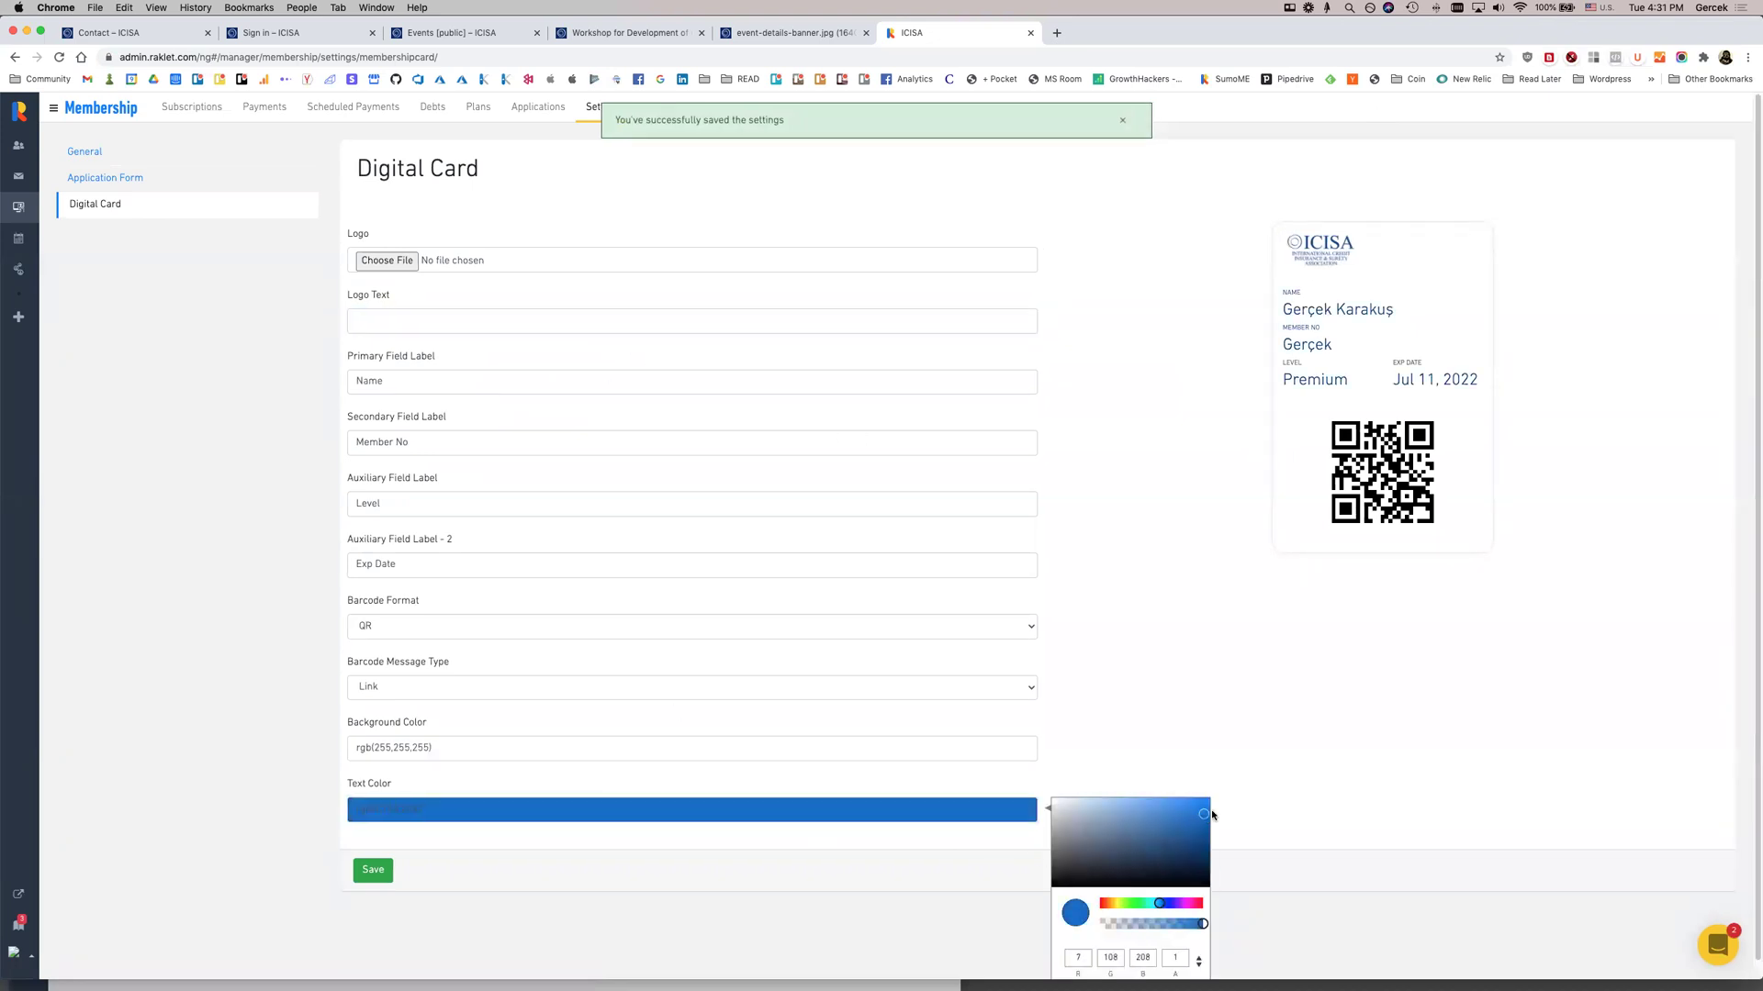
pyautogui.click(373, 869)
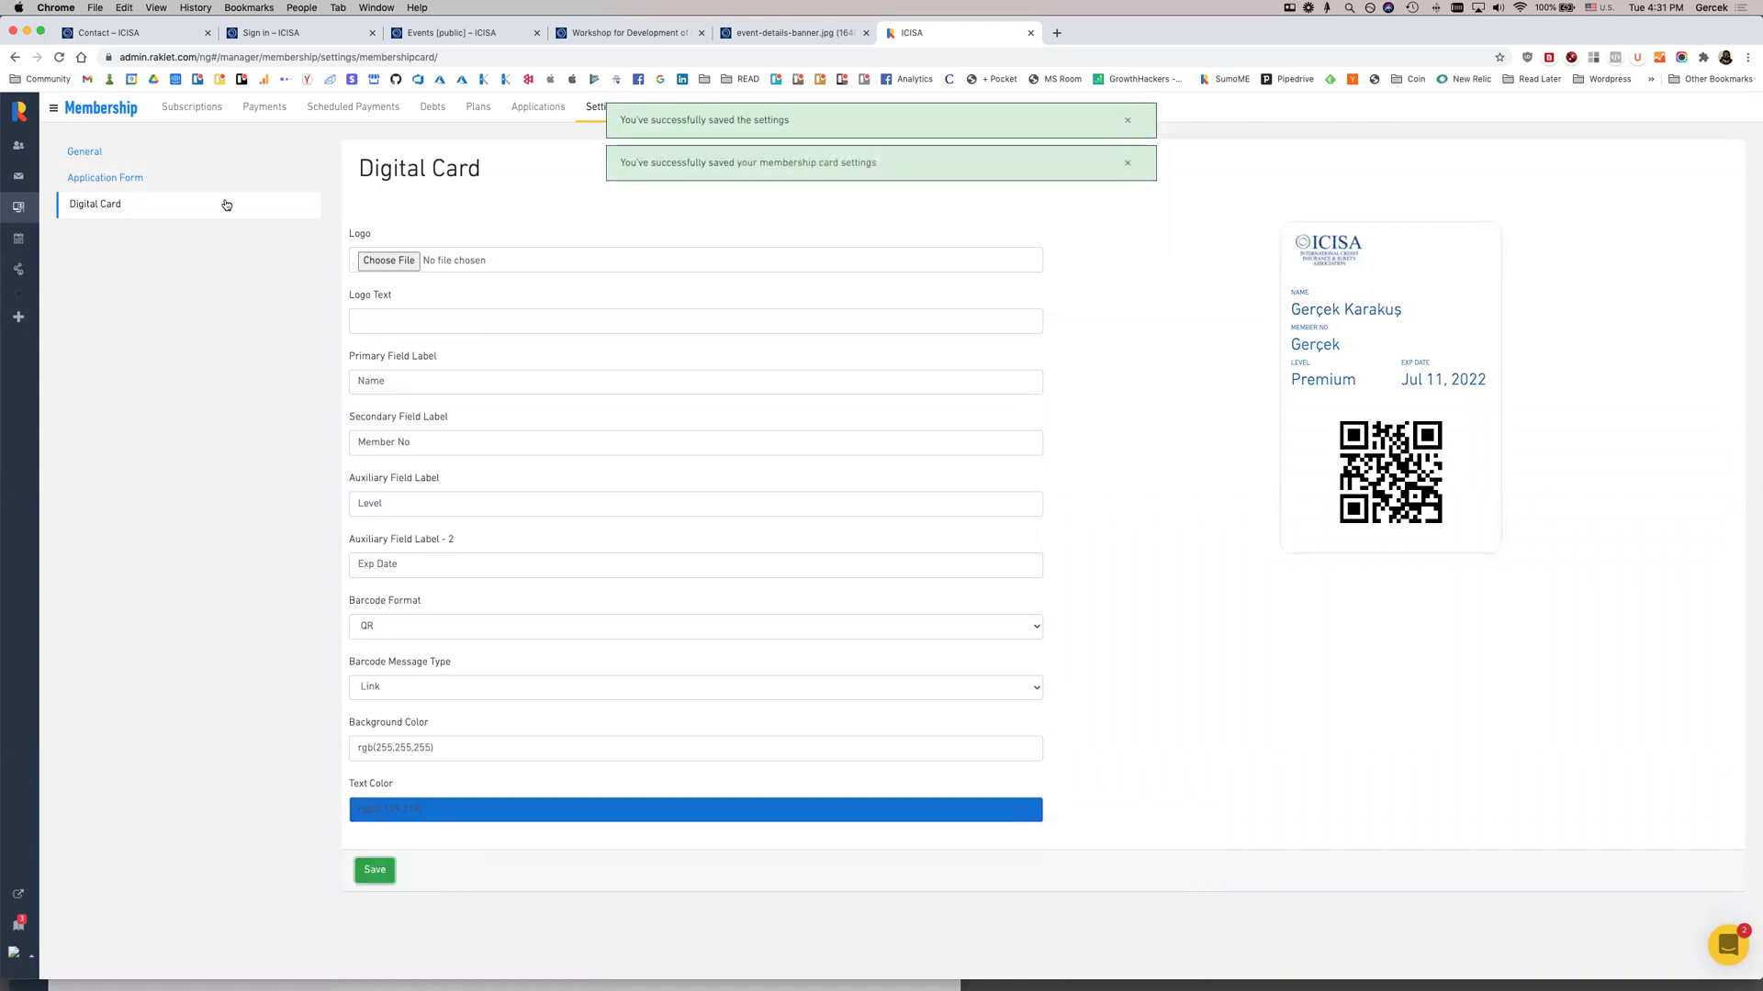
# Preview the public application form in a new tab from the Application Form settings
pyautogui.click(174, 179)
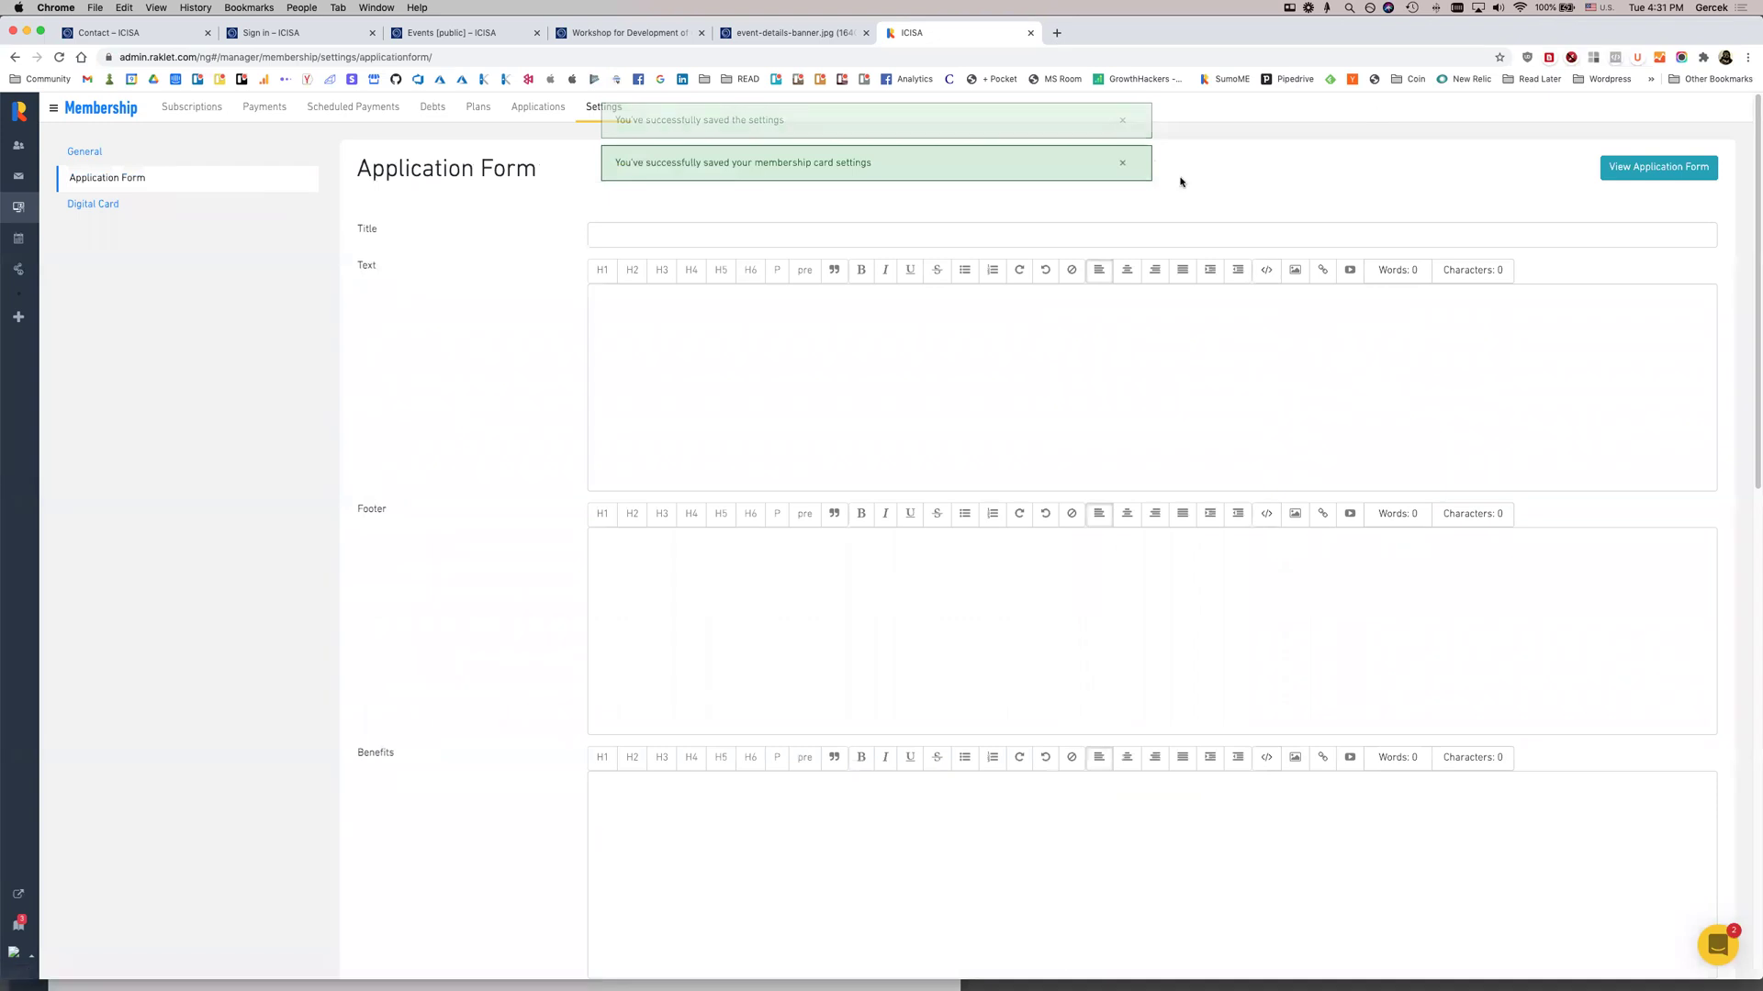
pyautogui.click(1122, 122)
pyautogui.scroll(-3, 1191, 213)
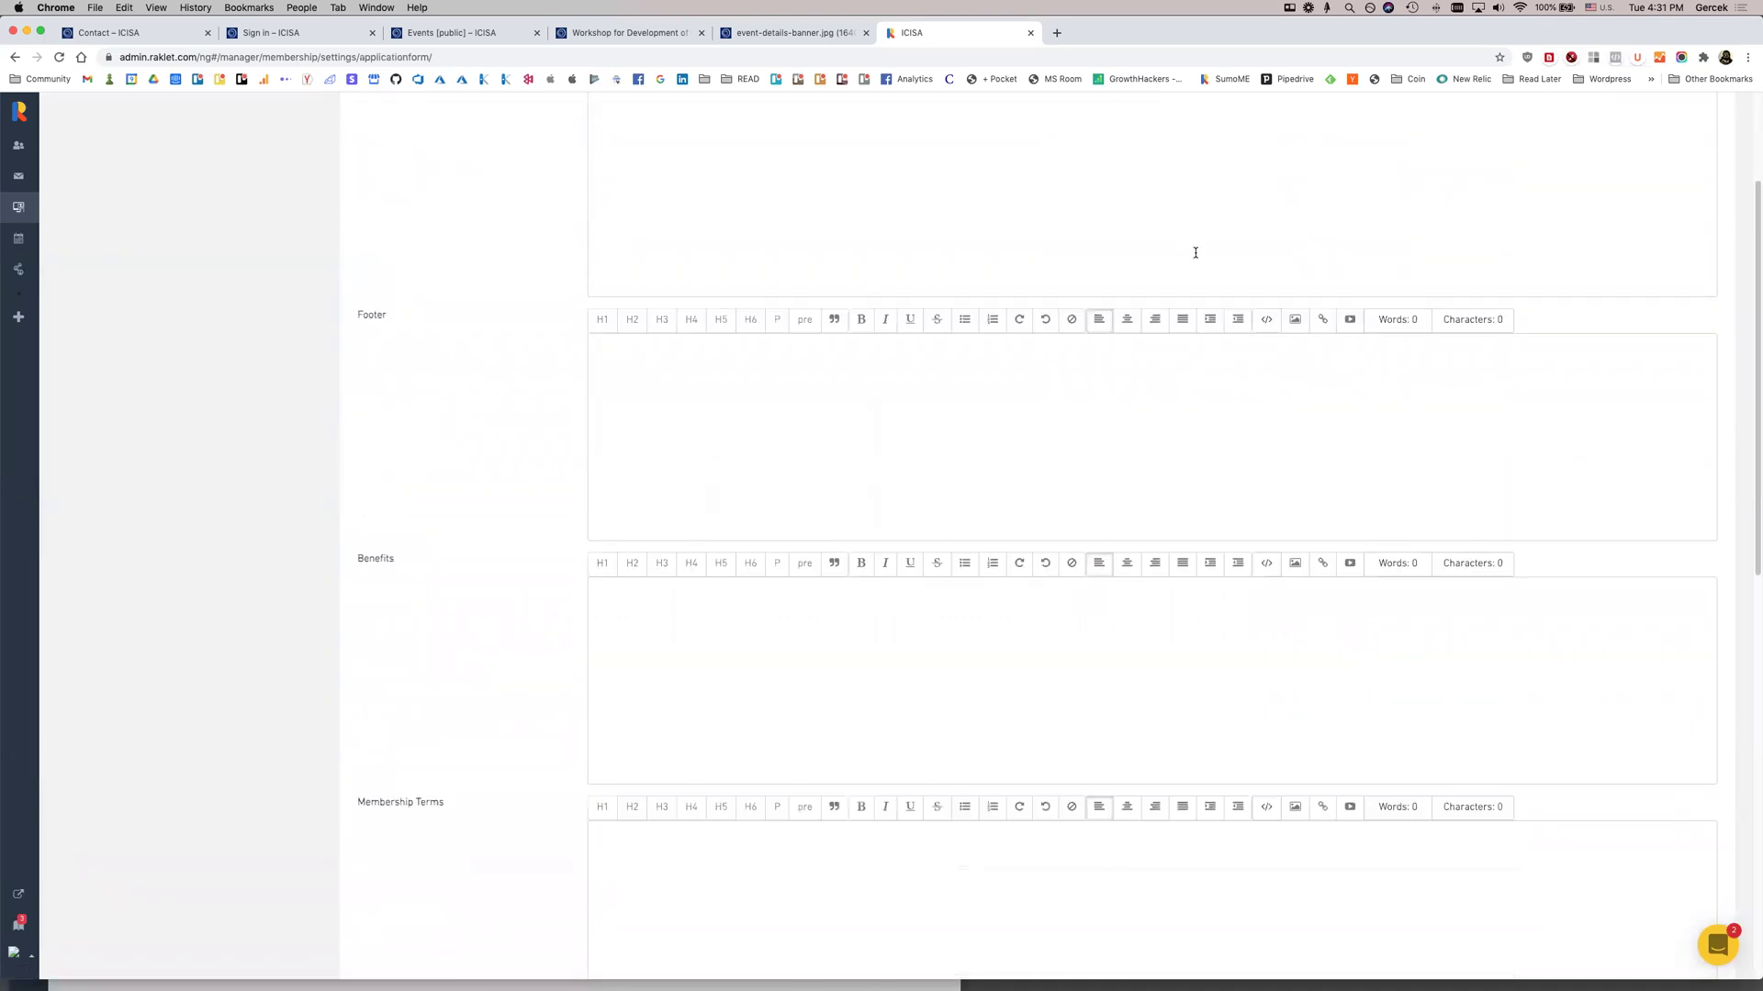
pyautogui.scroll(1, 1153, 408)
pyautogui.scroll(3, 1153, 409)
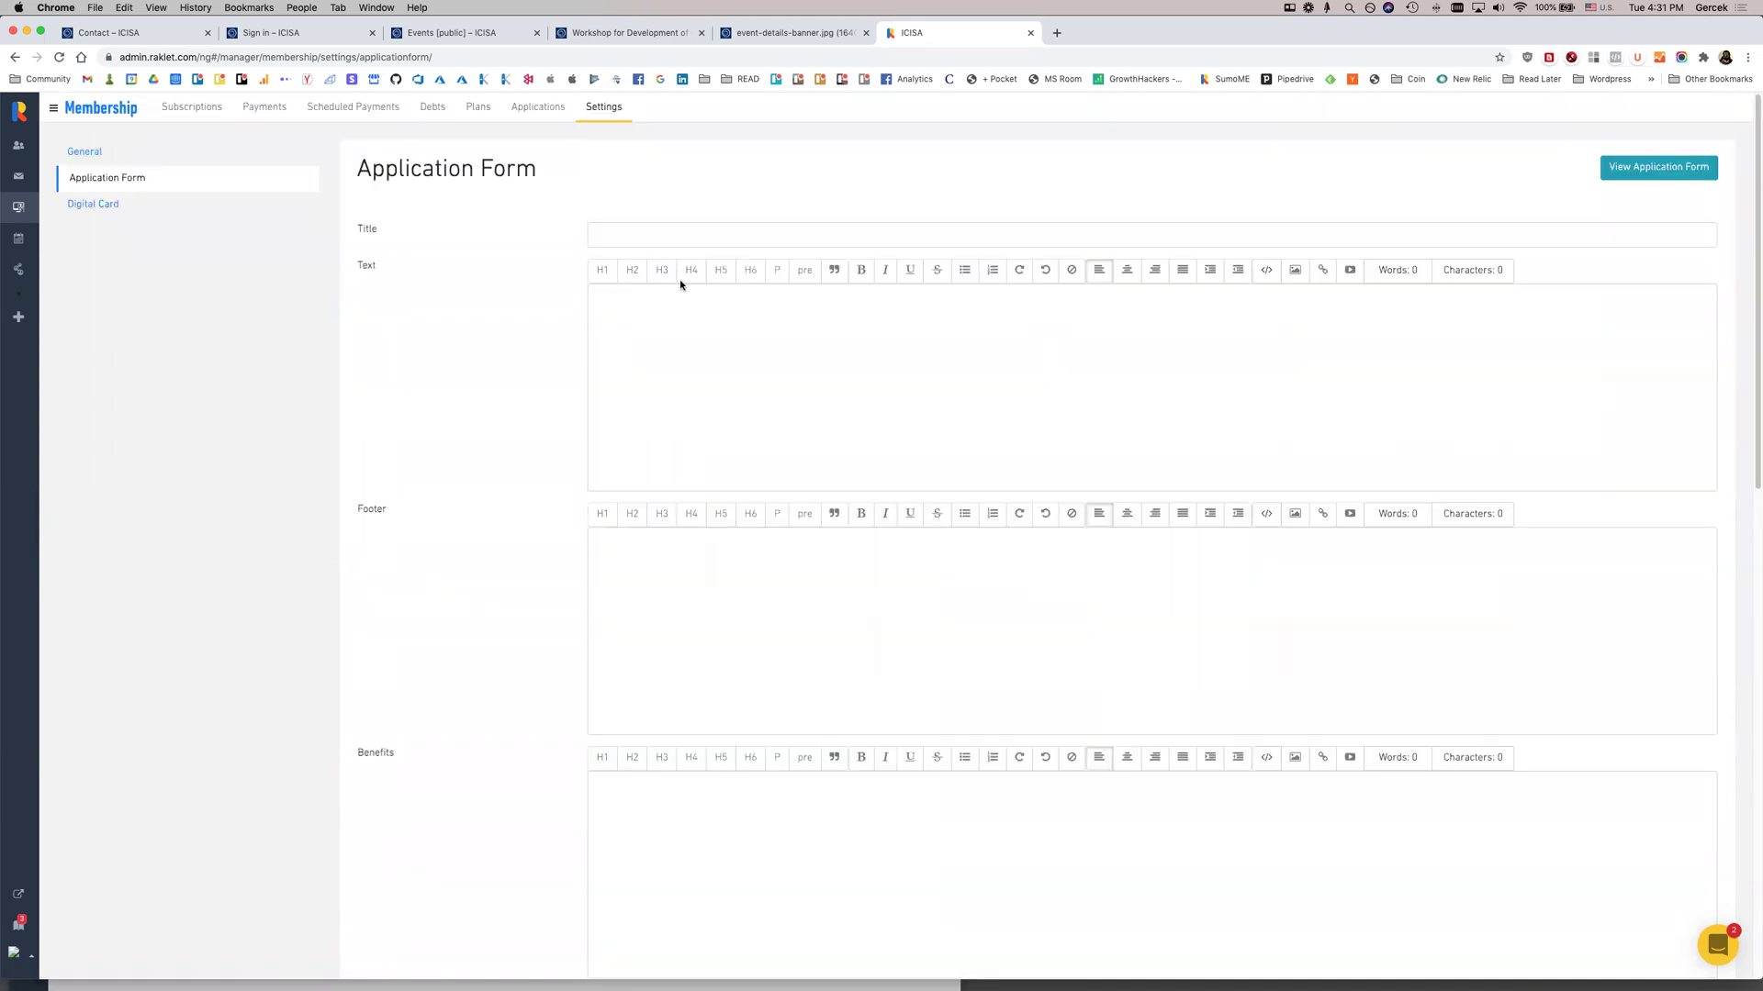
pyautogui.click(1680, 174)
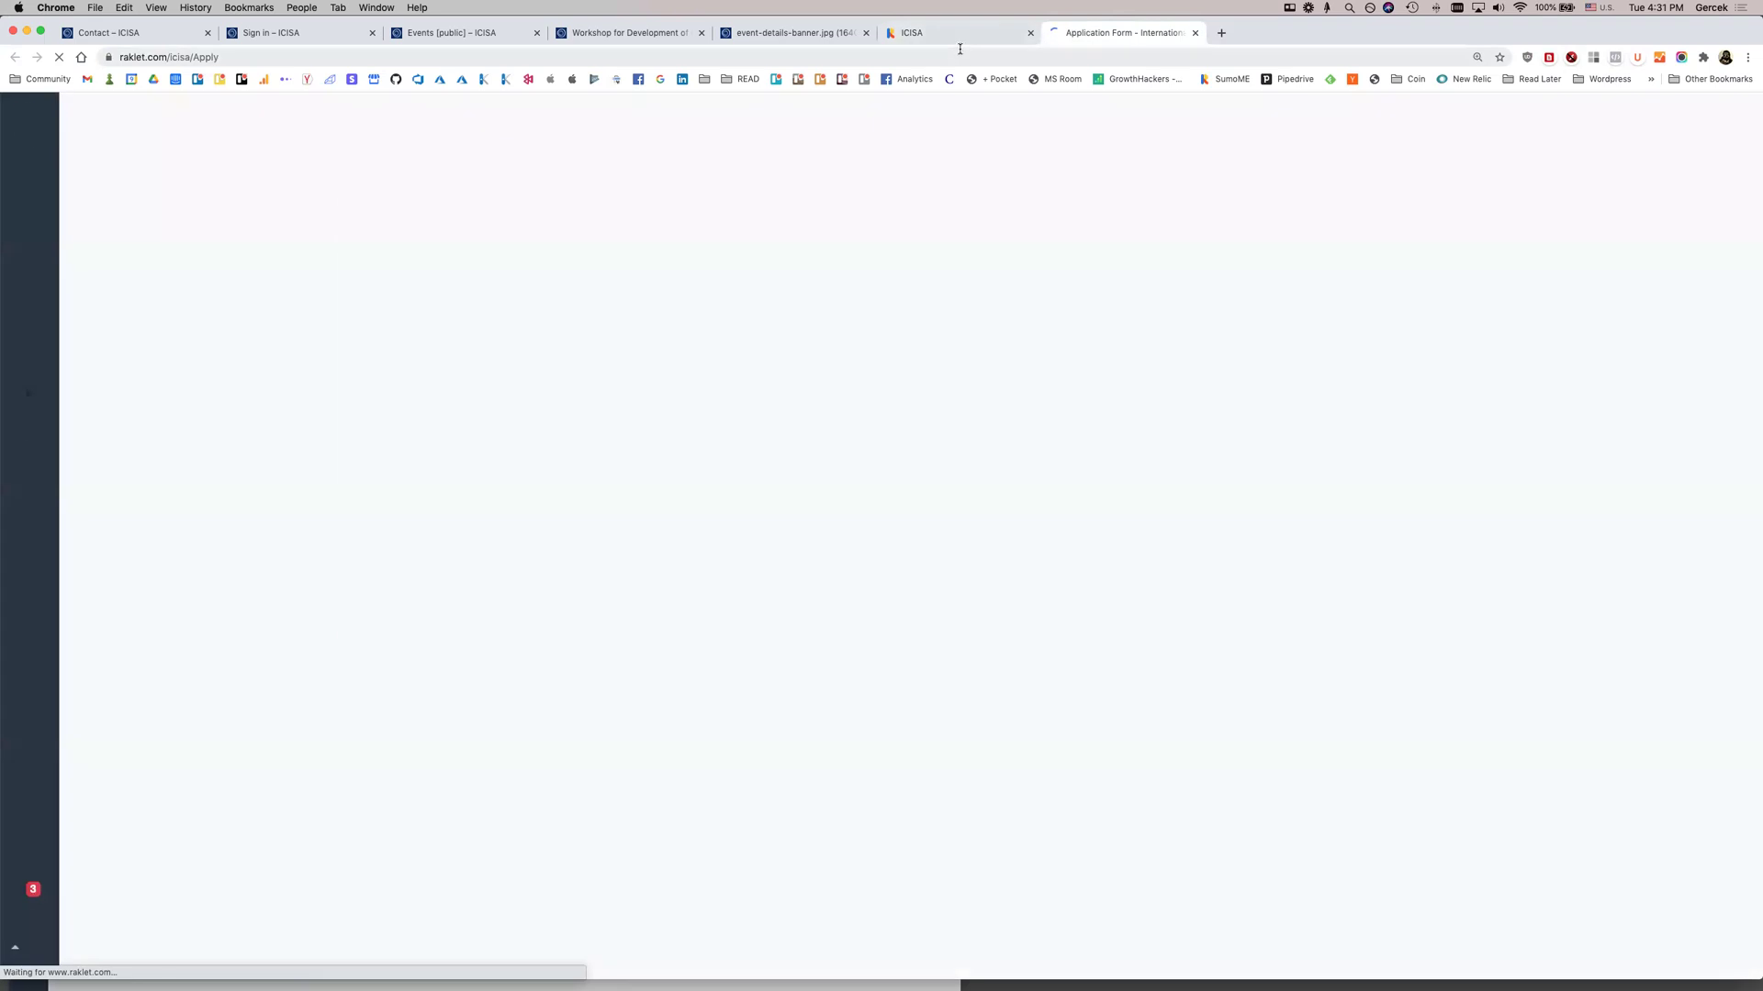
# Choose Corporate Membership, enter the applicant's email and first and last names, accept terms, and apply
pyautogui.click(745, 592)
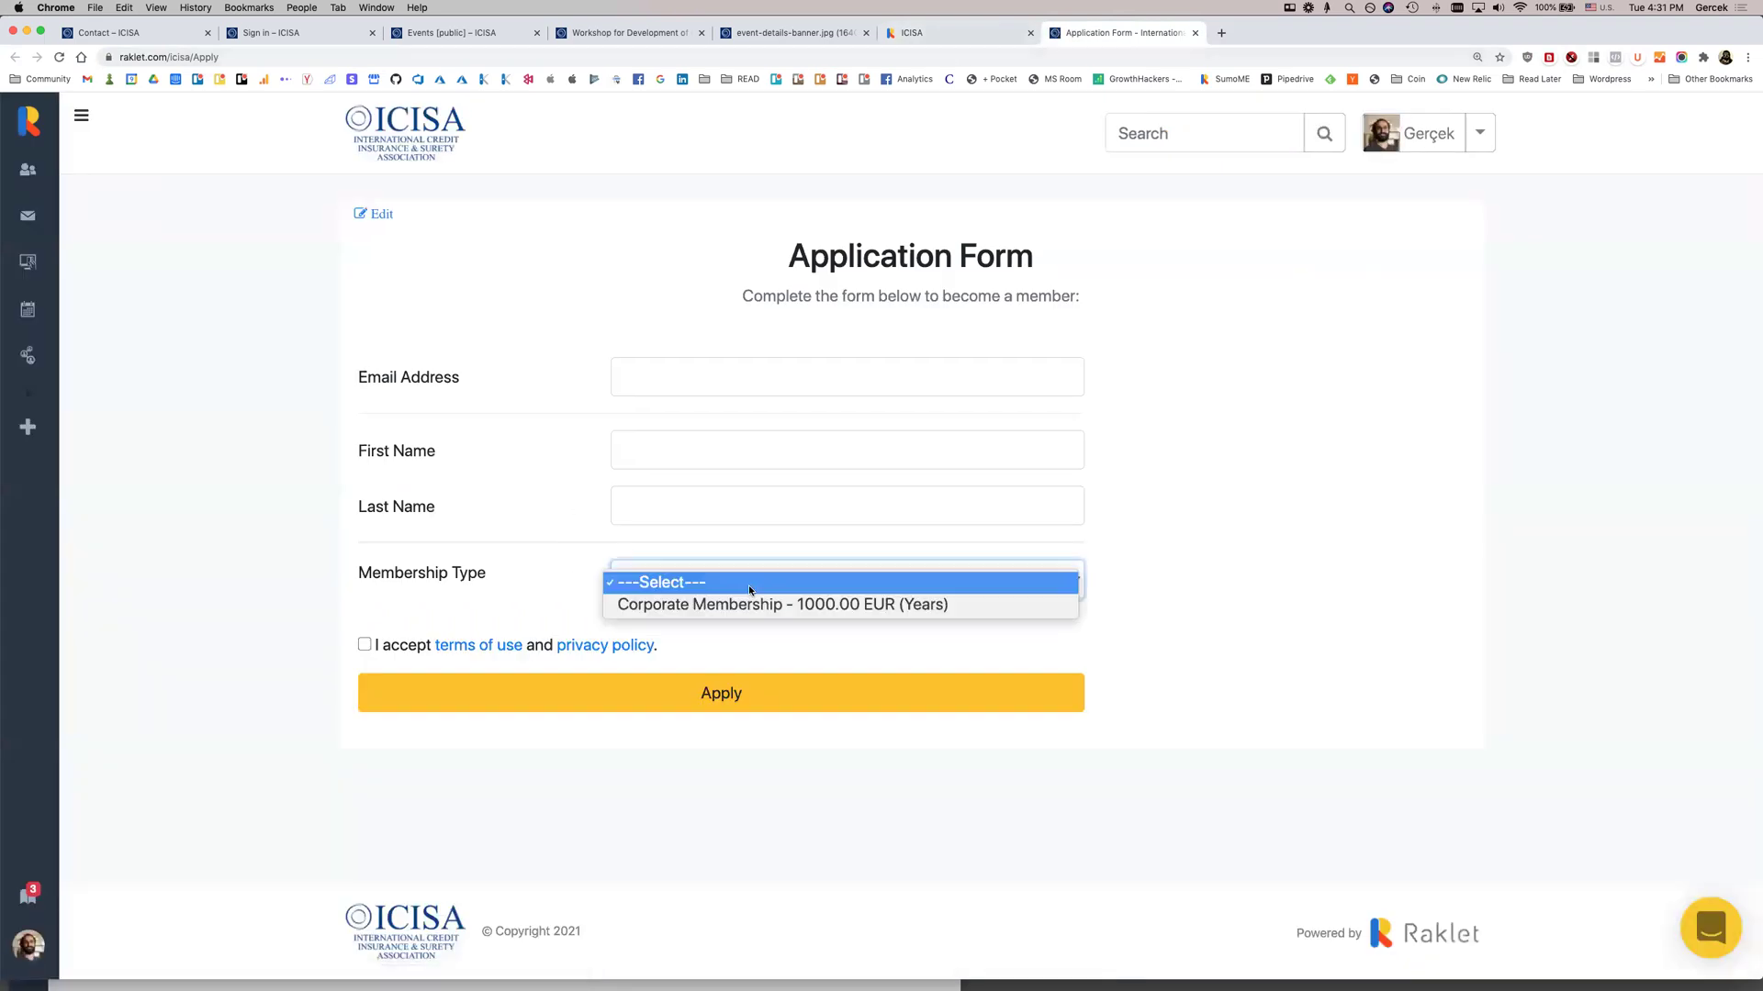
pyautogui.click(765, 609)
pyautogui.click(759, 377)
pyautogui.click(708, 416)
pyautogui.click(728, 450)
pyautogui.write('michael')
pyautogui.press('Tab')
pyautogui.write('jackson')
pyautogui.press('Tab')
pyautogui.click(366, 646)
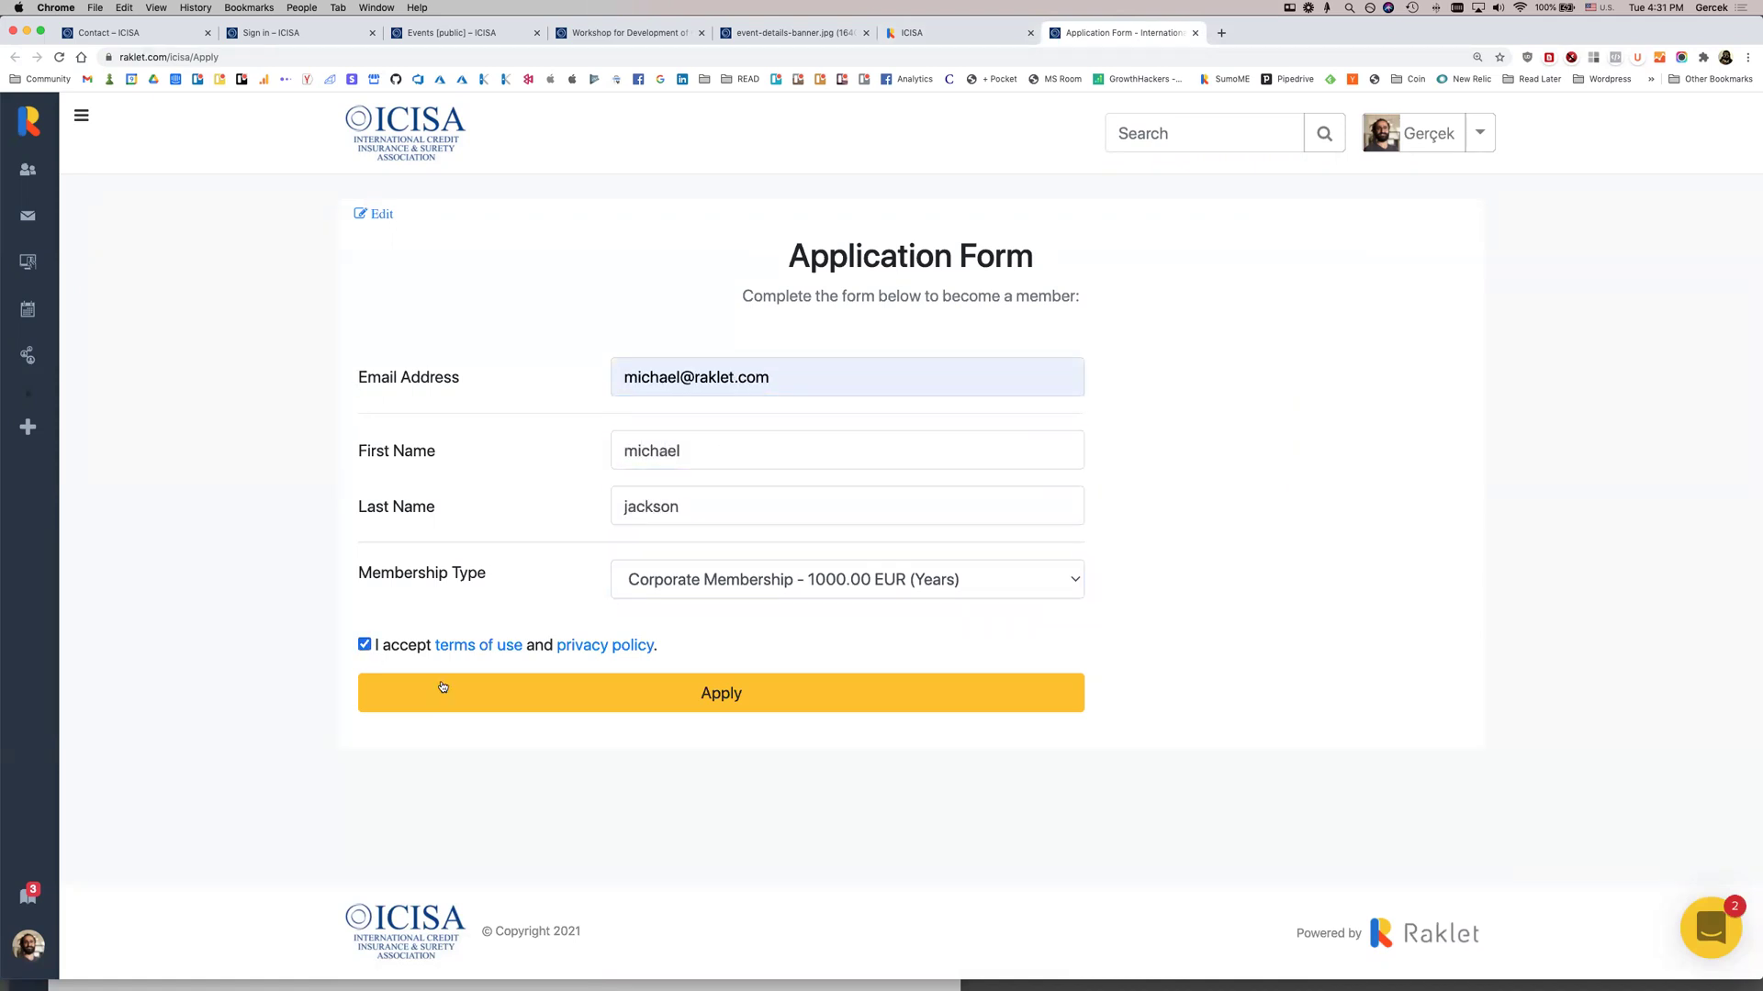
pyautogui.click(494, 692)
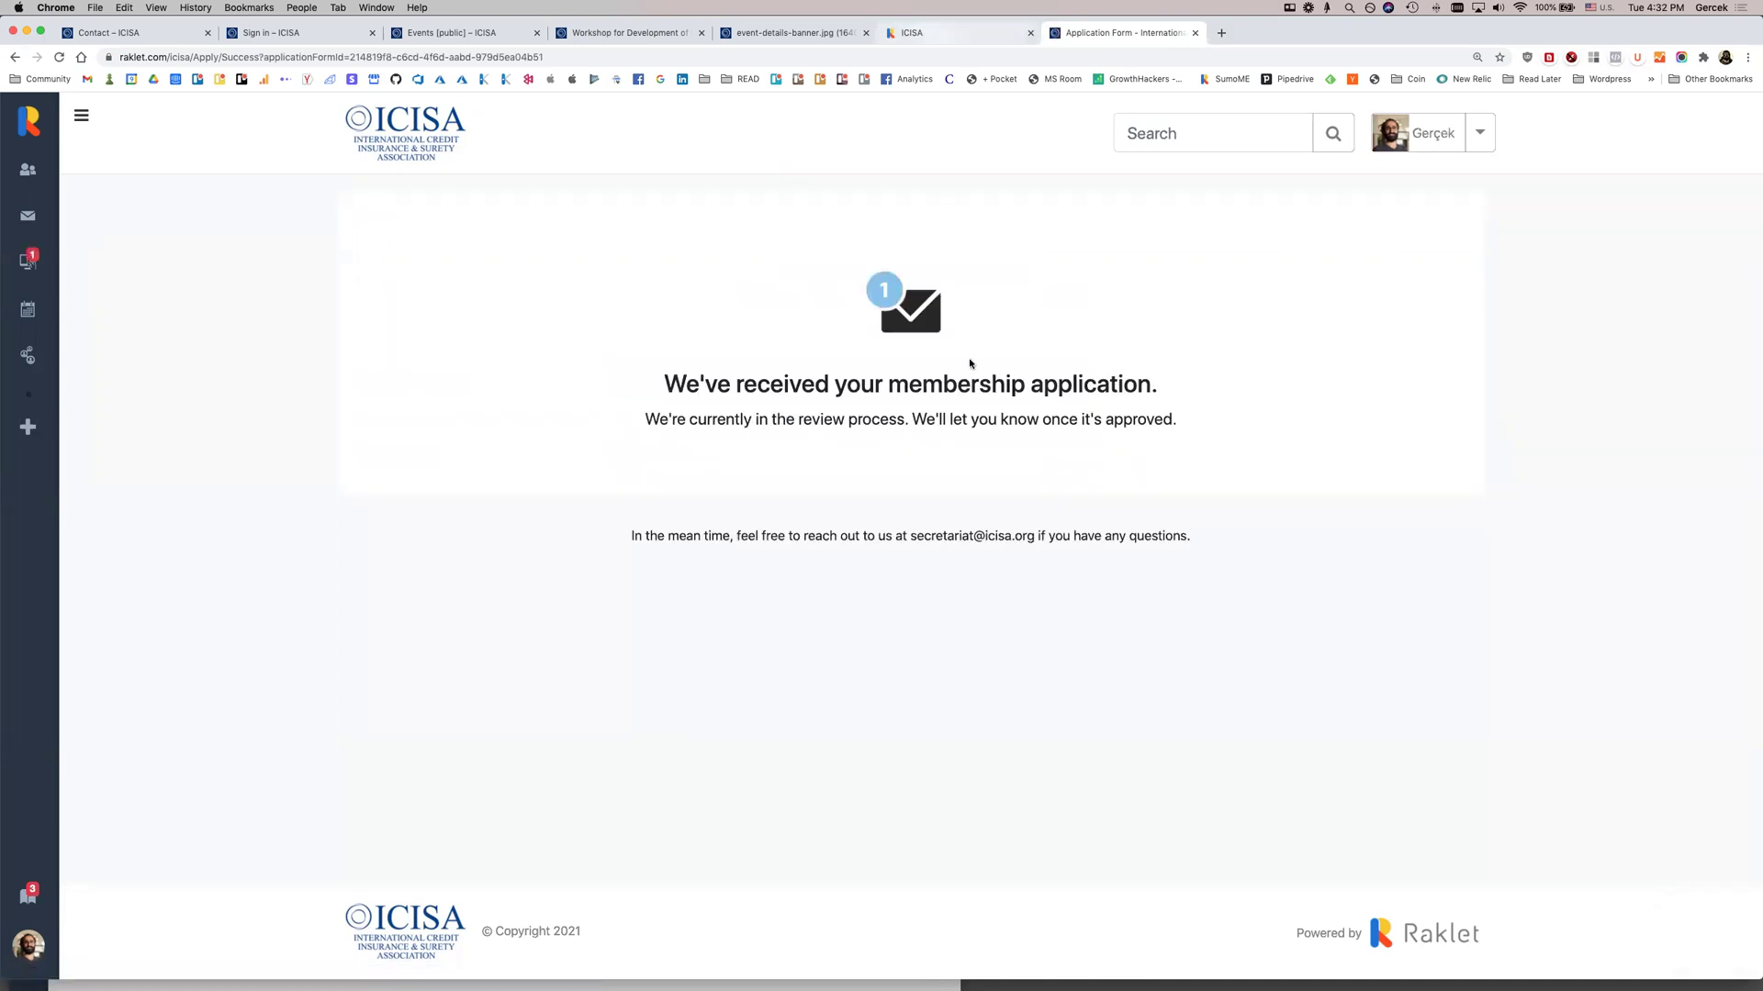
# Enter the membership terms and agreement text in the application form settings
pyautogui.click(918, 32)
pyautogui.scroll(-10, 531, 509)
pyautogui.click(769, 347)
pyautogui.write('terms')
pyautogui.click(783, 652)
pyautogui.write('agreement')
# Add the benefits text and delete the stray extra word after the agreement
pyautogui.scroll(1, 732, 608)
pyautogui.scroll(5, 732, 607)
pyautogui.scroll(-5, 709, 563)
pyautogui.write('benefit')
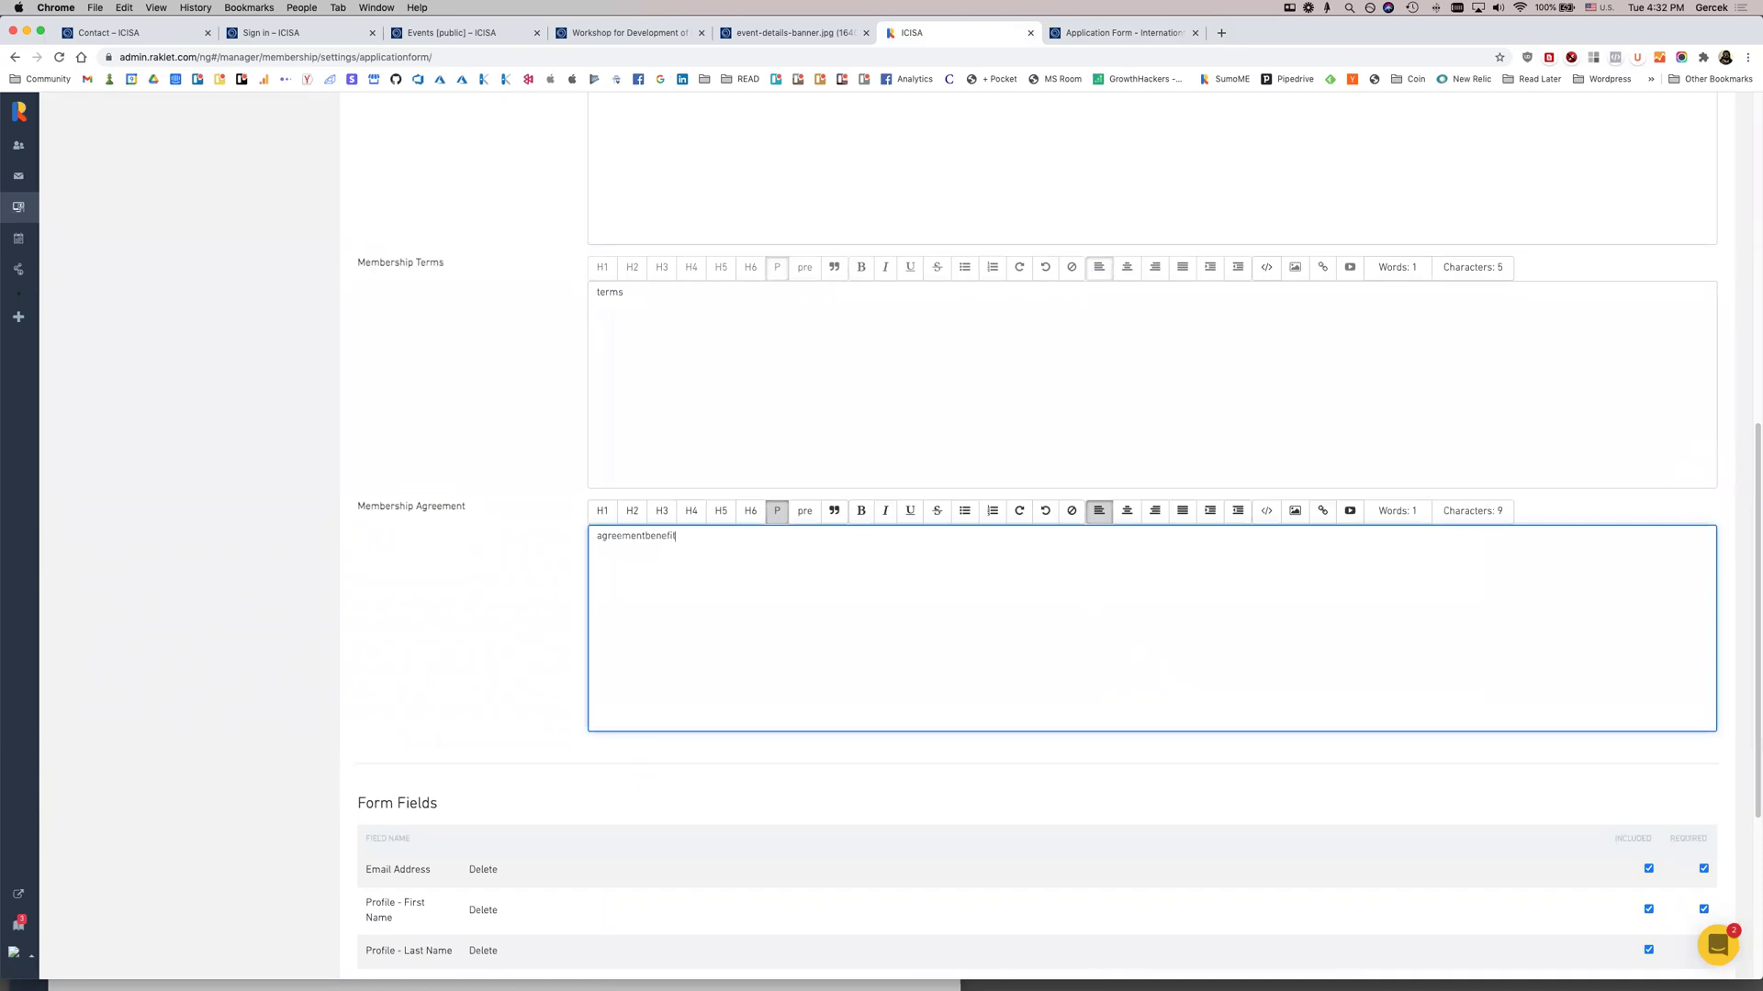
pyautogui.moveTo(641, 536); pyautogui.dragTo(682, 537)
pyautogui.press('BackSpace')
pyautogui.click(606, 241)
pyautogui.scroll(-5, 517, 426)
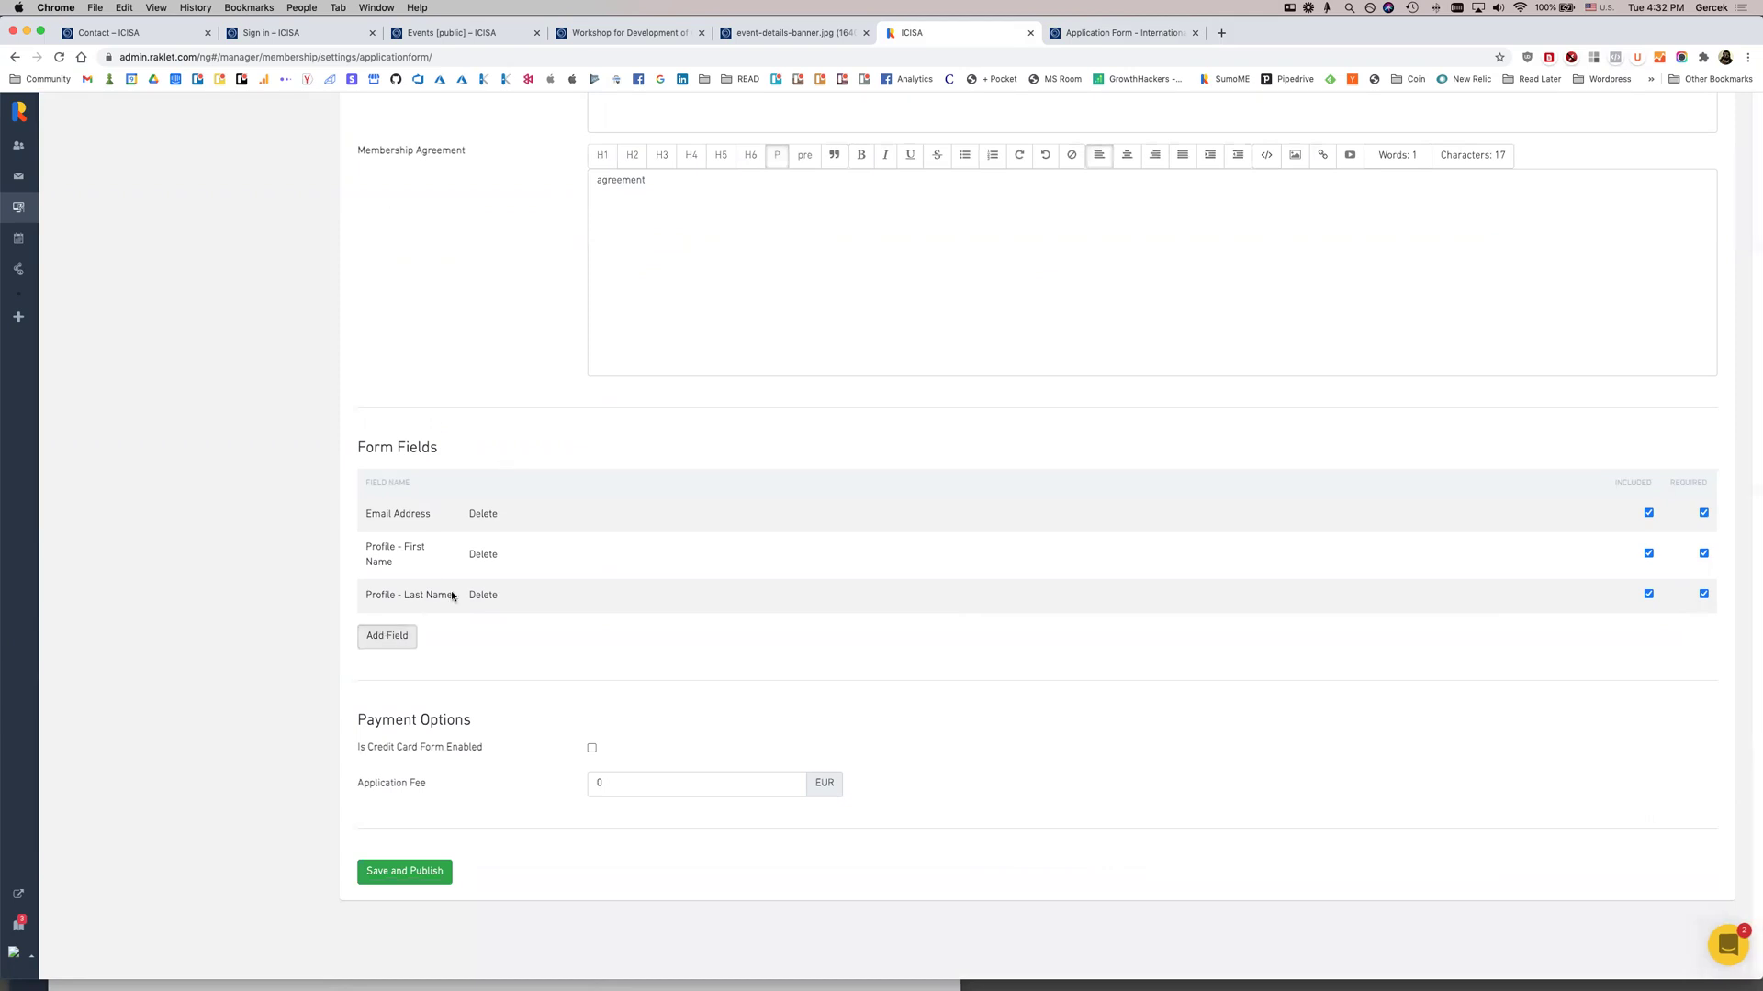
# Add a Profile - Birth Date field to the form and enable credit card payment
pyautogui.click(387, 635)
pyautogui.click(787, 239)
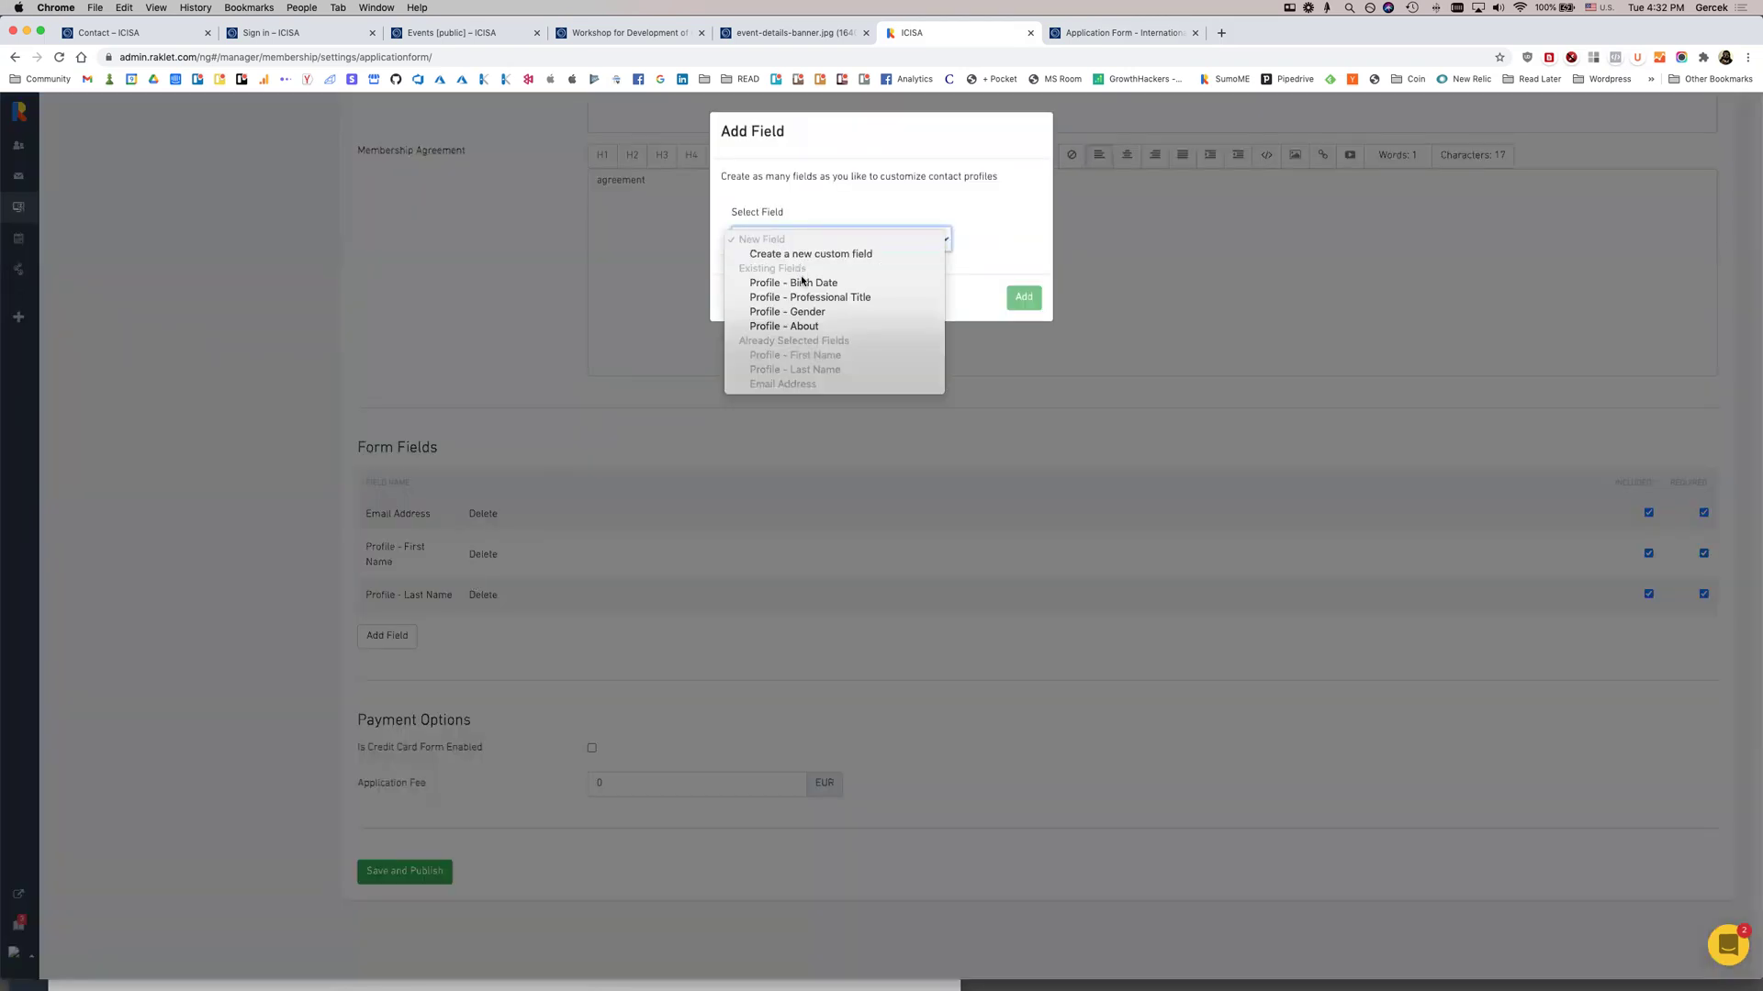
pyautogui.click(820, 281)
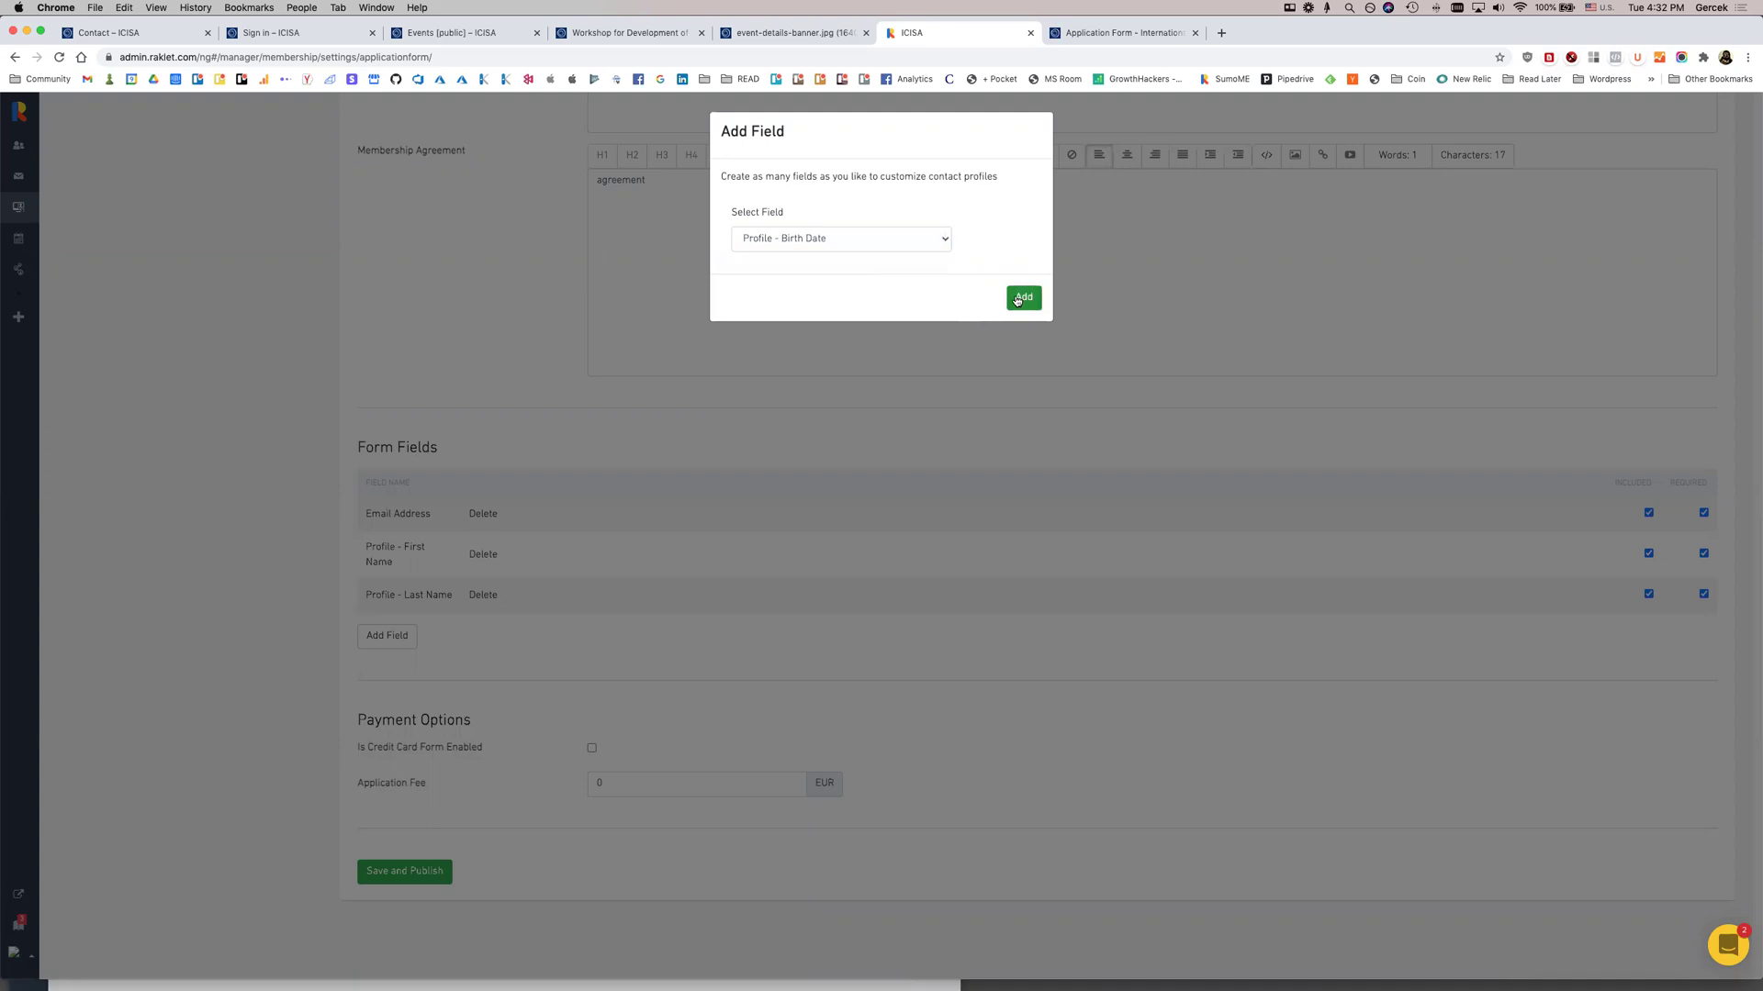
pyautogui.click(1021, 298)
pyautogui.click(590, 749)
# Save the application form and view its public version
pyautogui.click(421, 872)
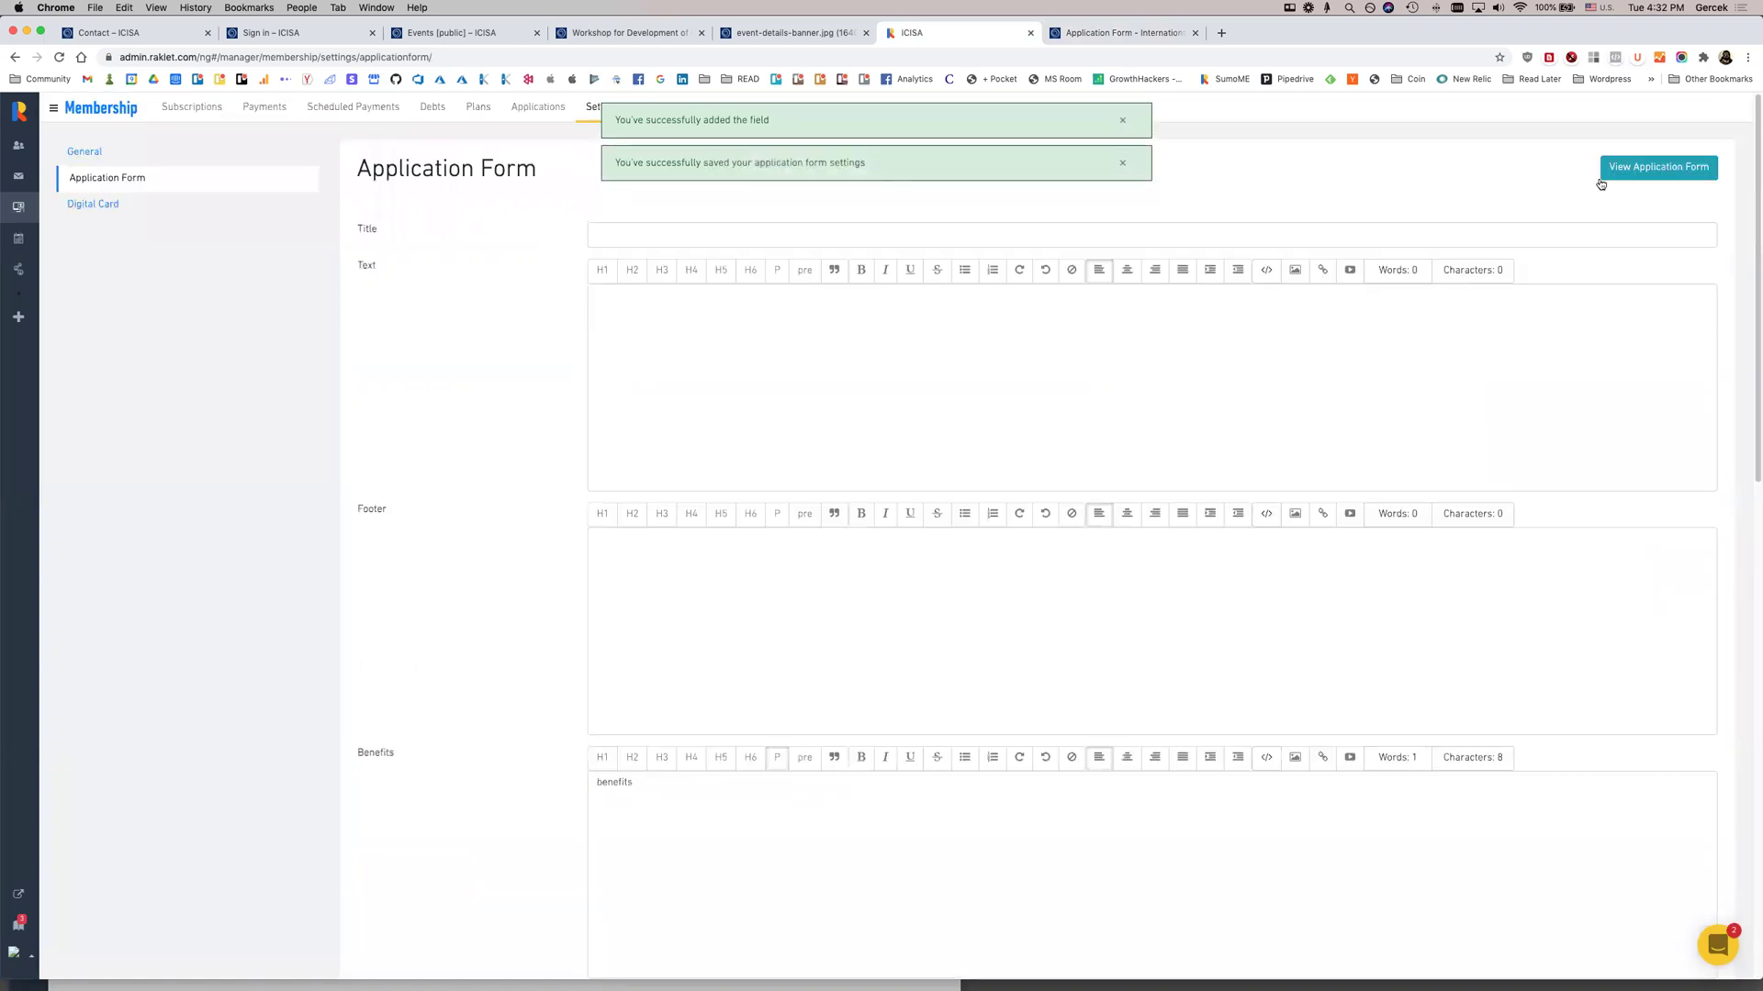
pyautogui.click(1600, 180)
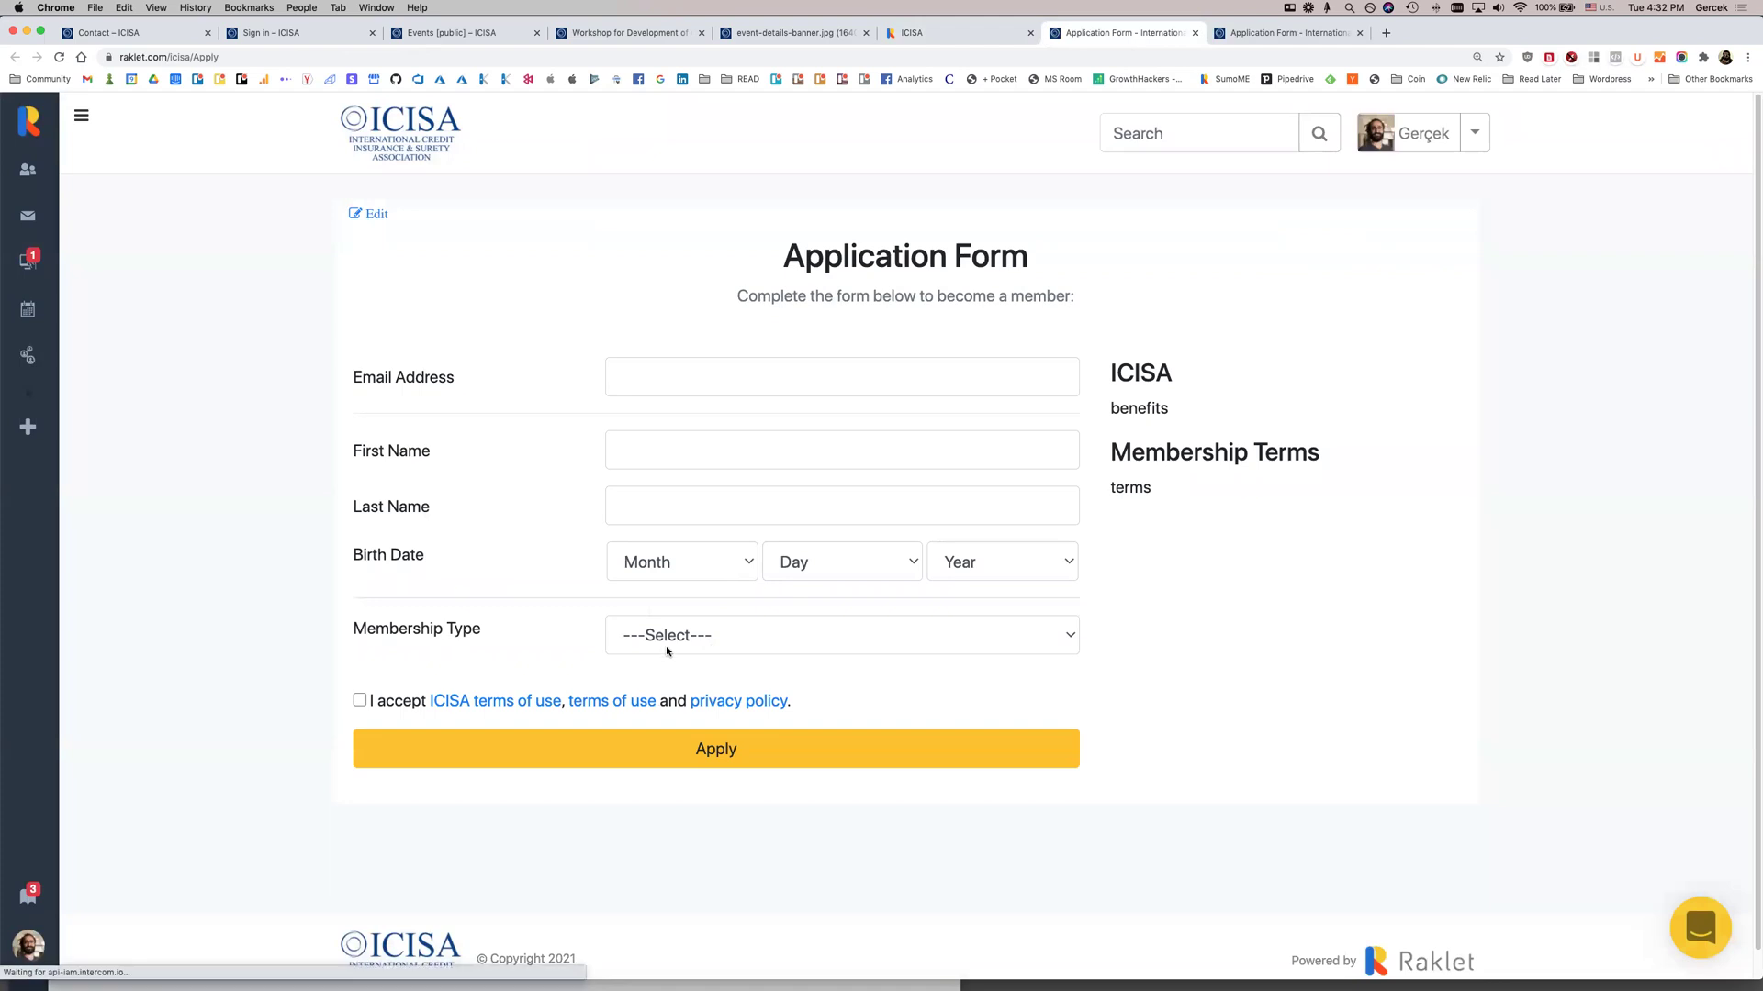
pyautogui.doubleClick(1137, 406)
pyautogui.click(1155, 496)
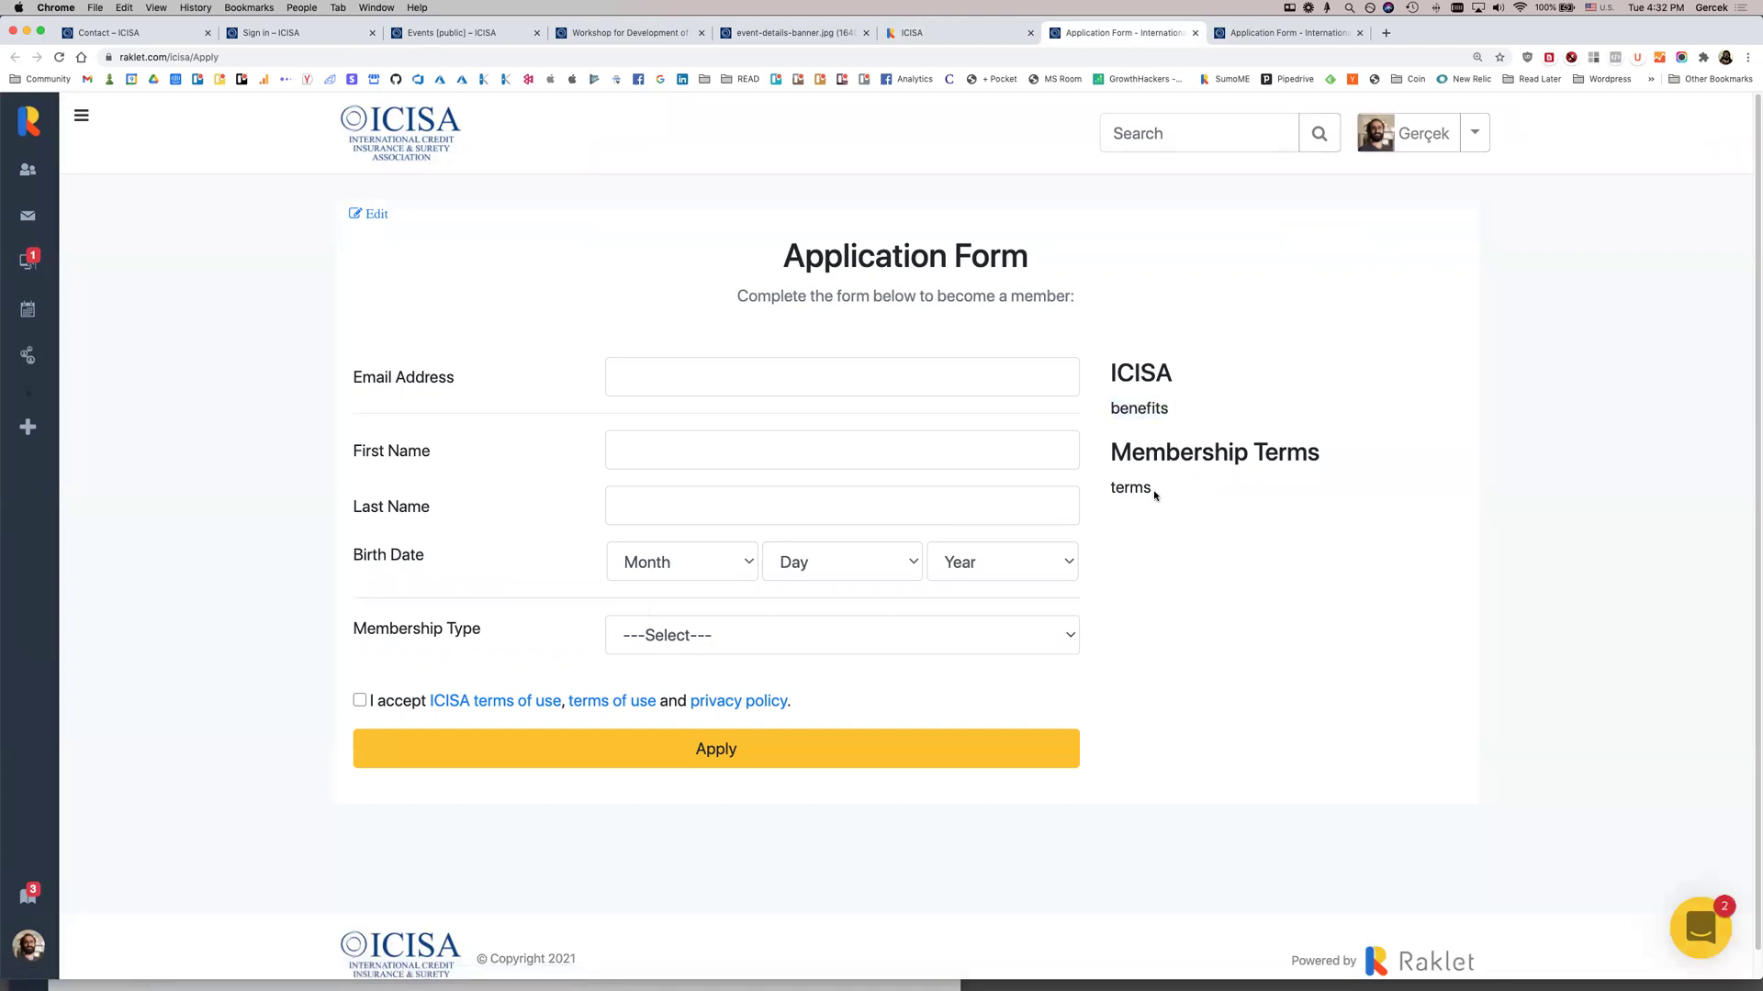
# View the ICISA terms of use, close that dialog, reload, and go to the membership sign-up page
pyautogui.click(490, 700)
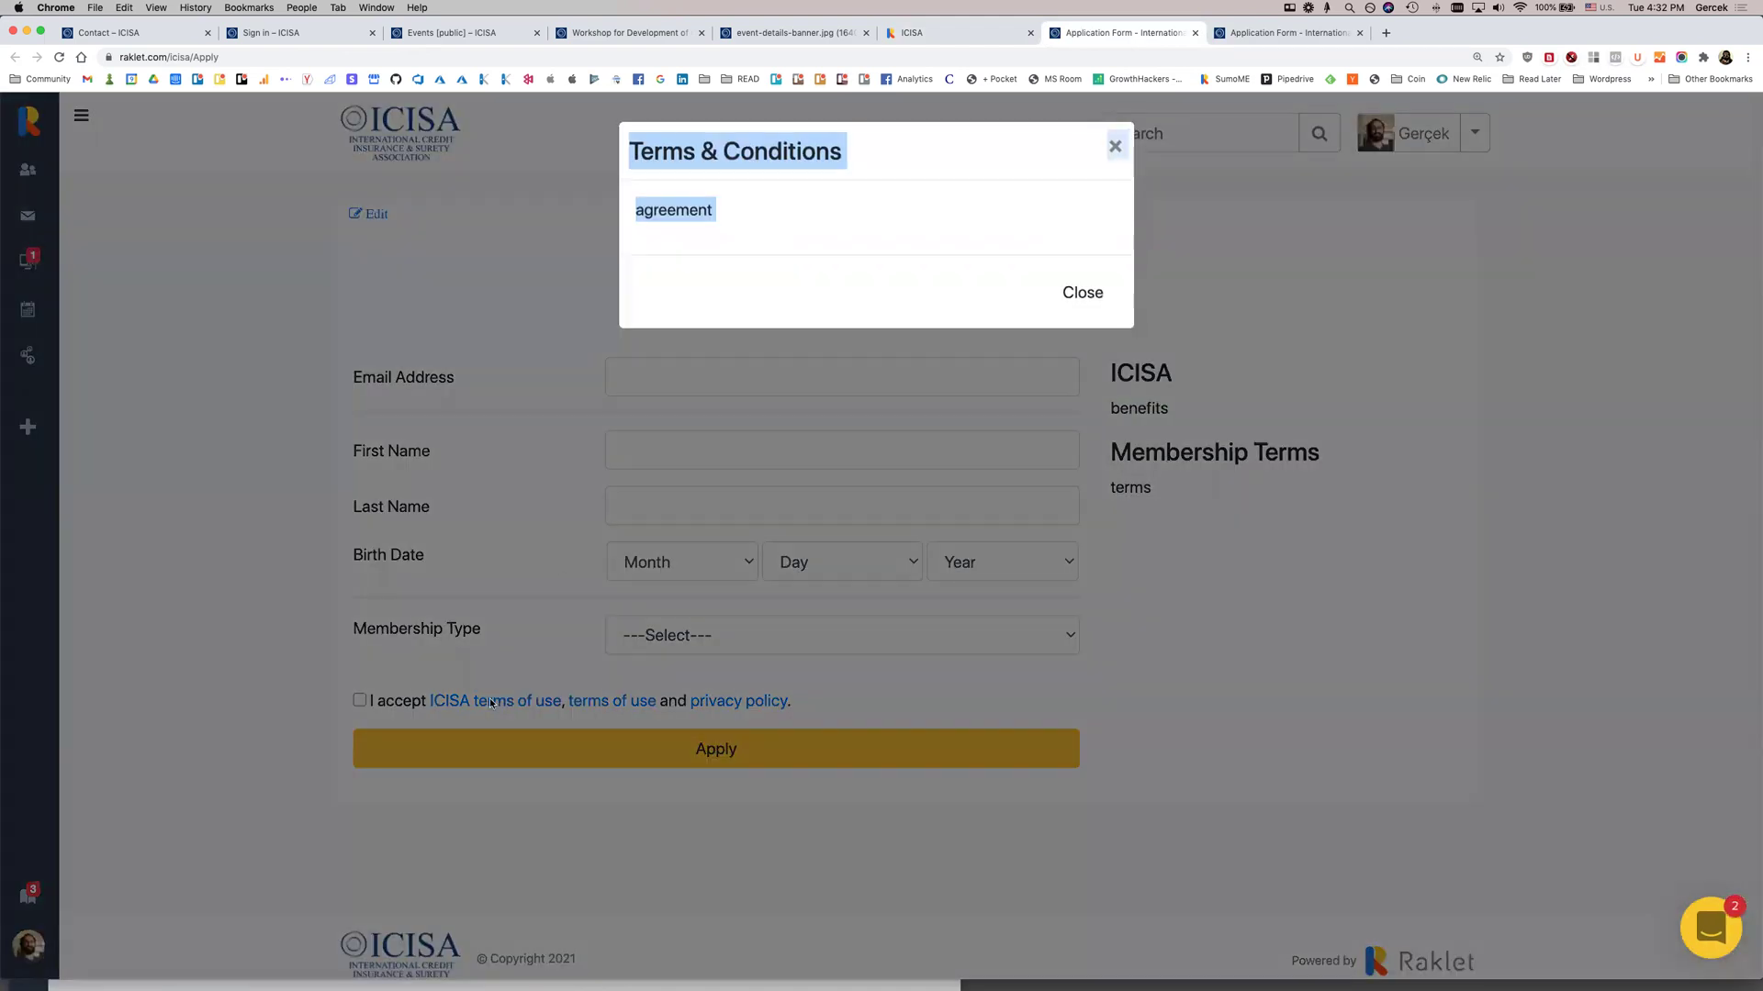
pyautogui.click(763, 229)
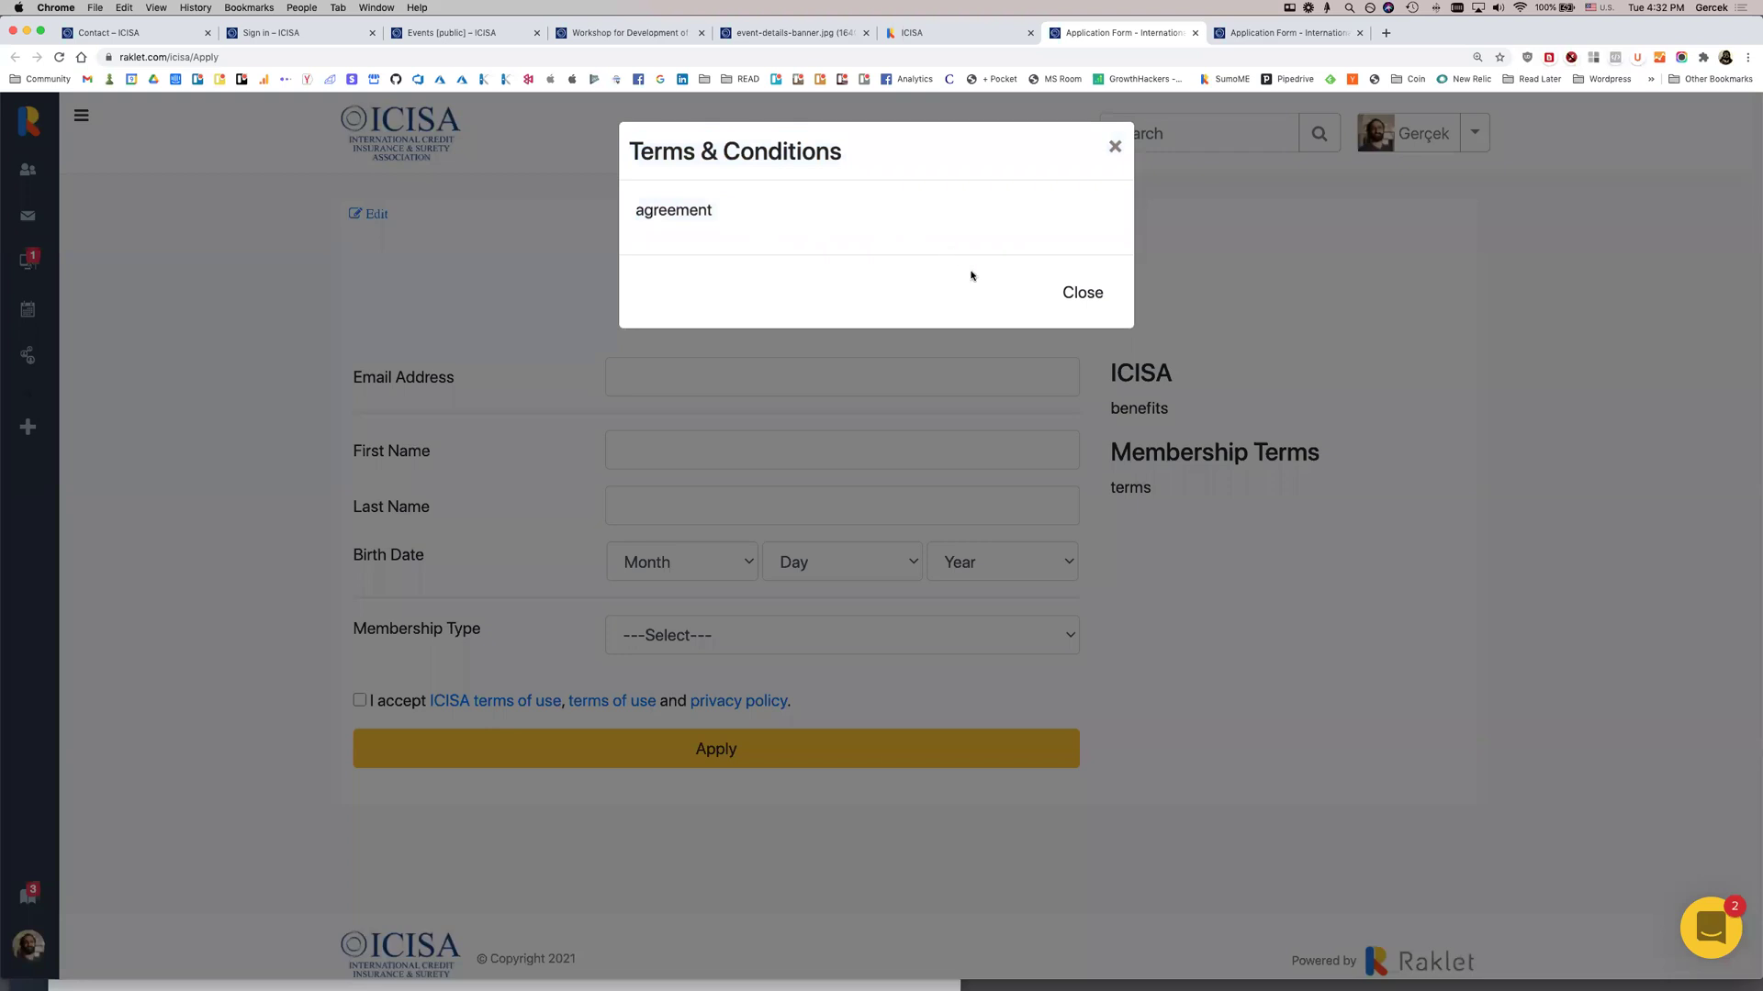
pyautogui.click(1074, 290)
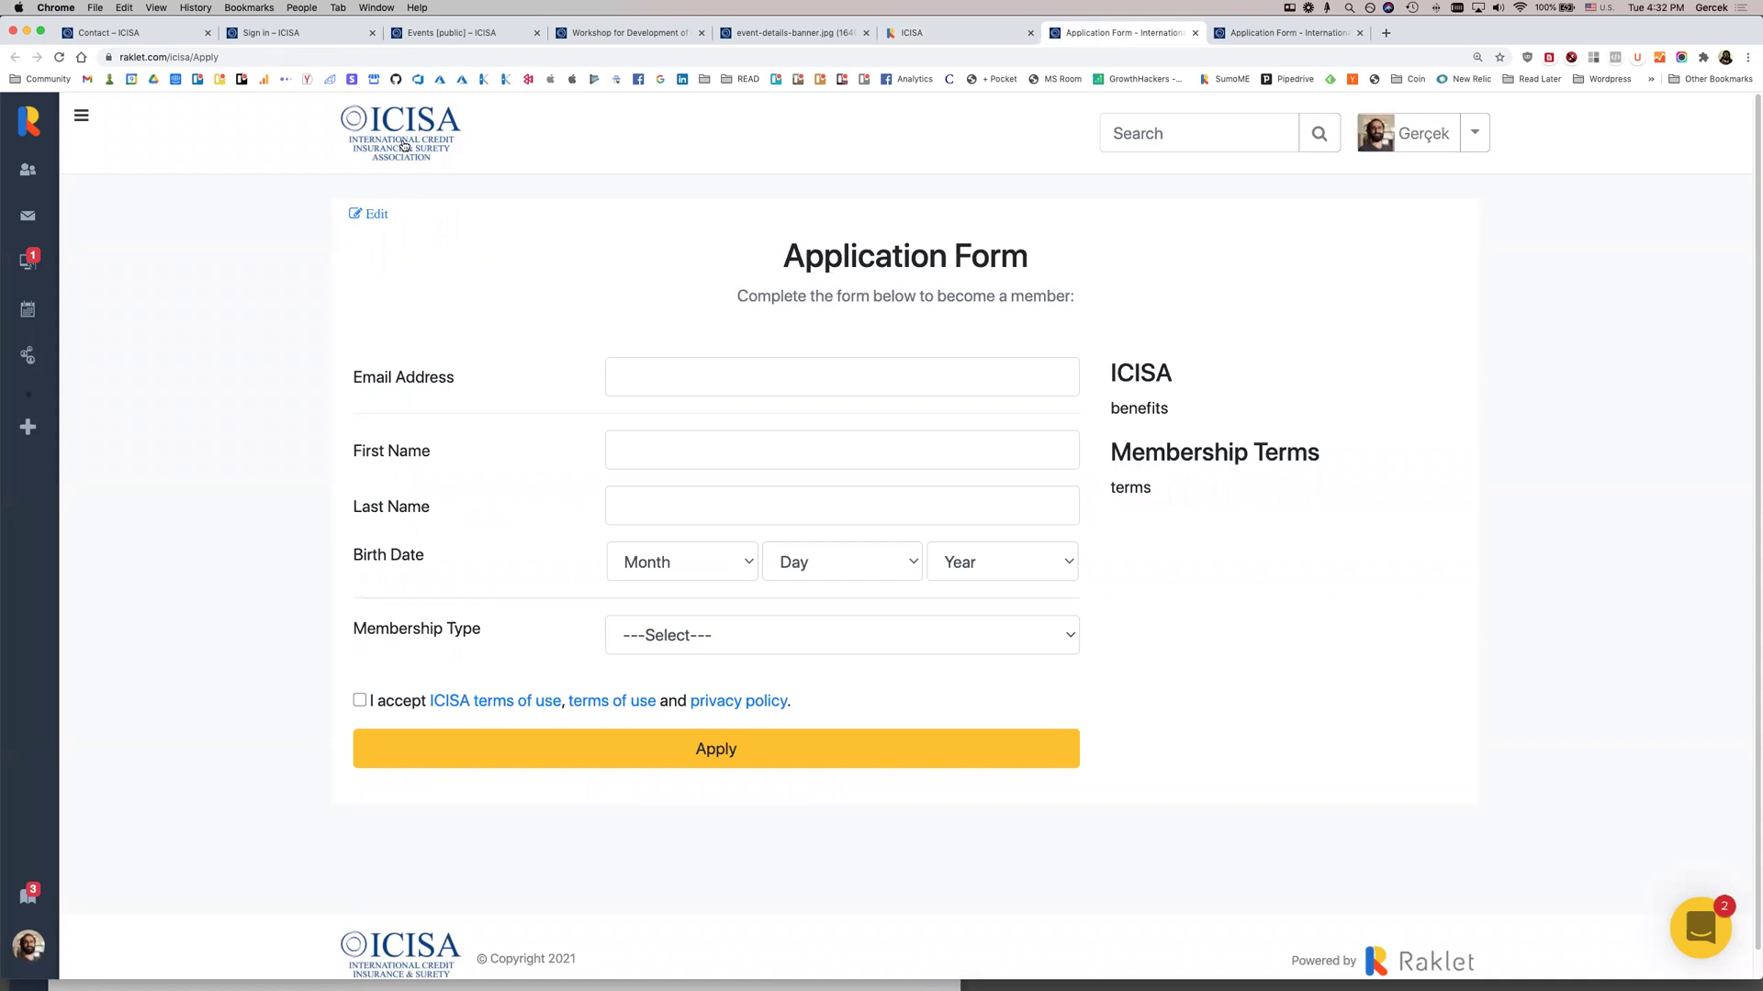
pyautogui.press('super+r')
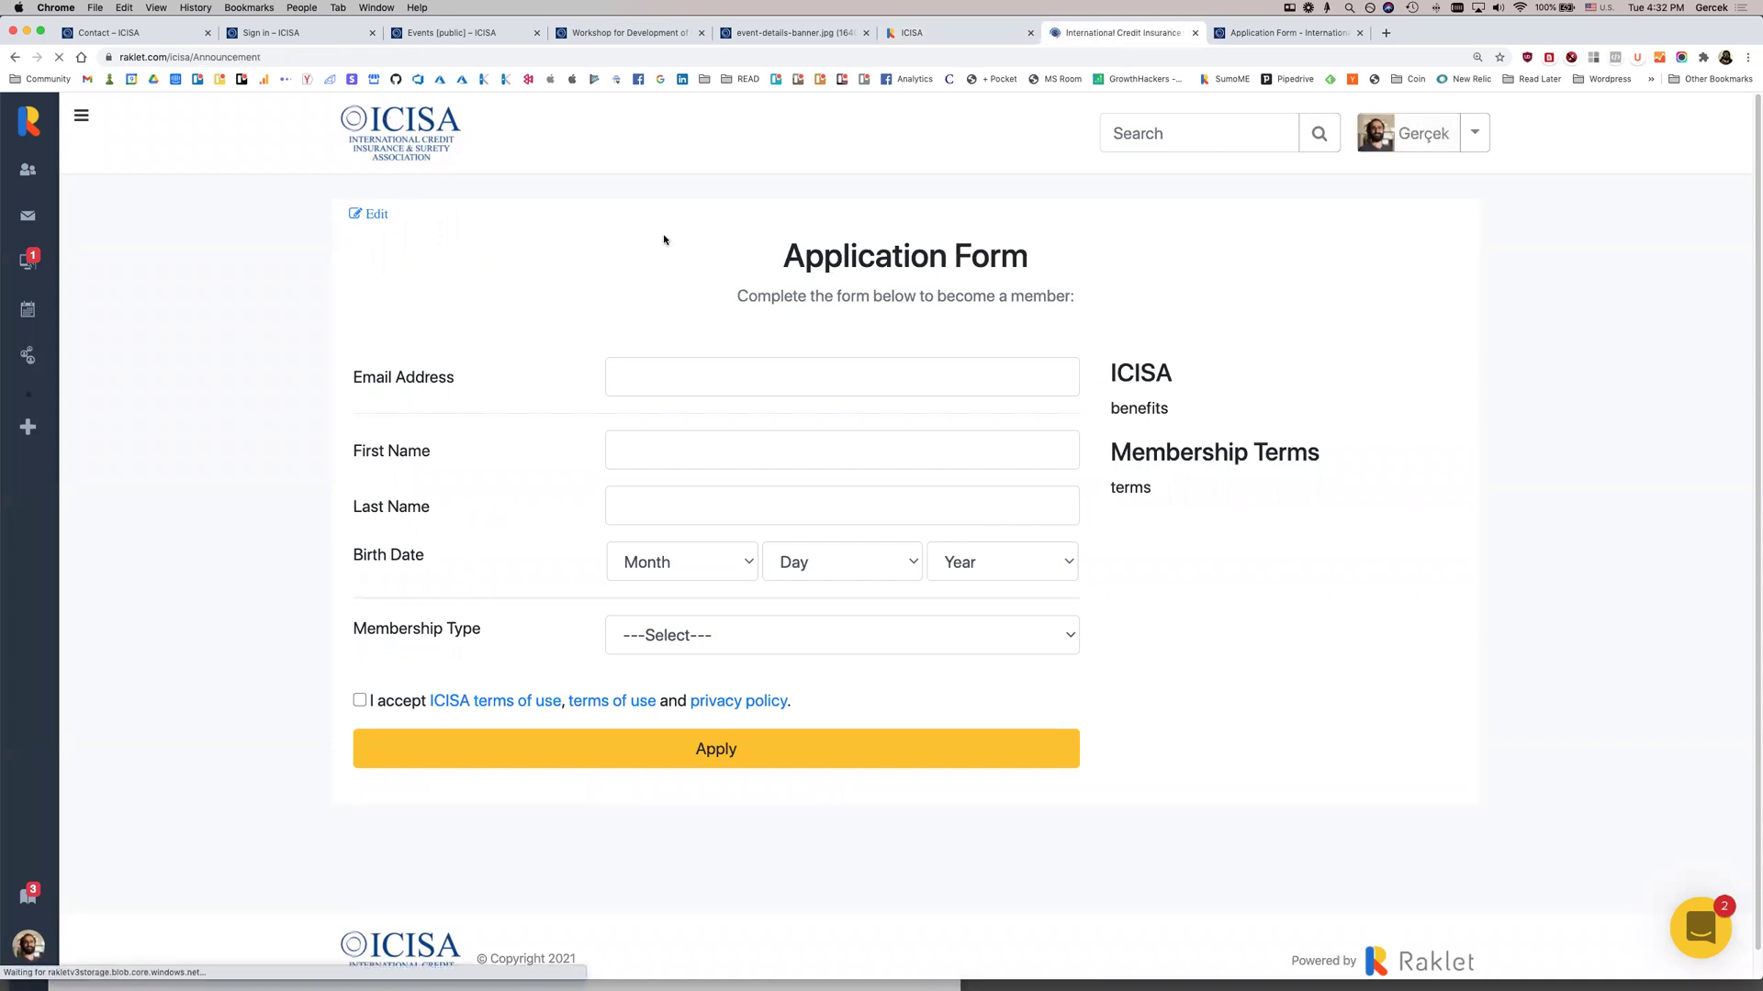
pyautogui.click(459, 248)
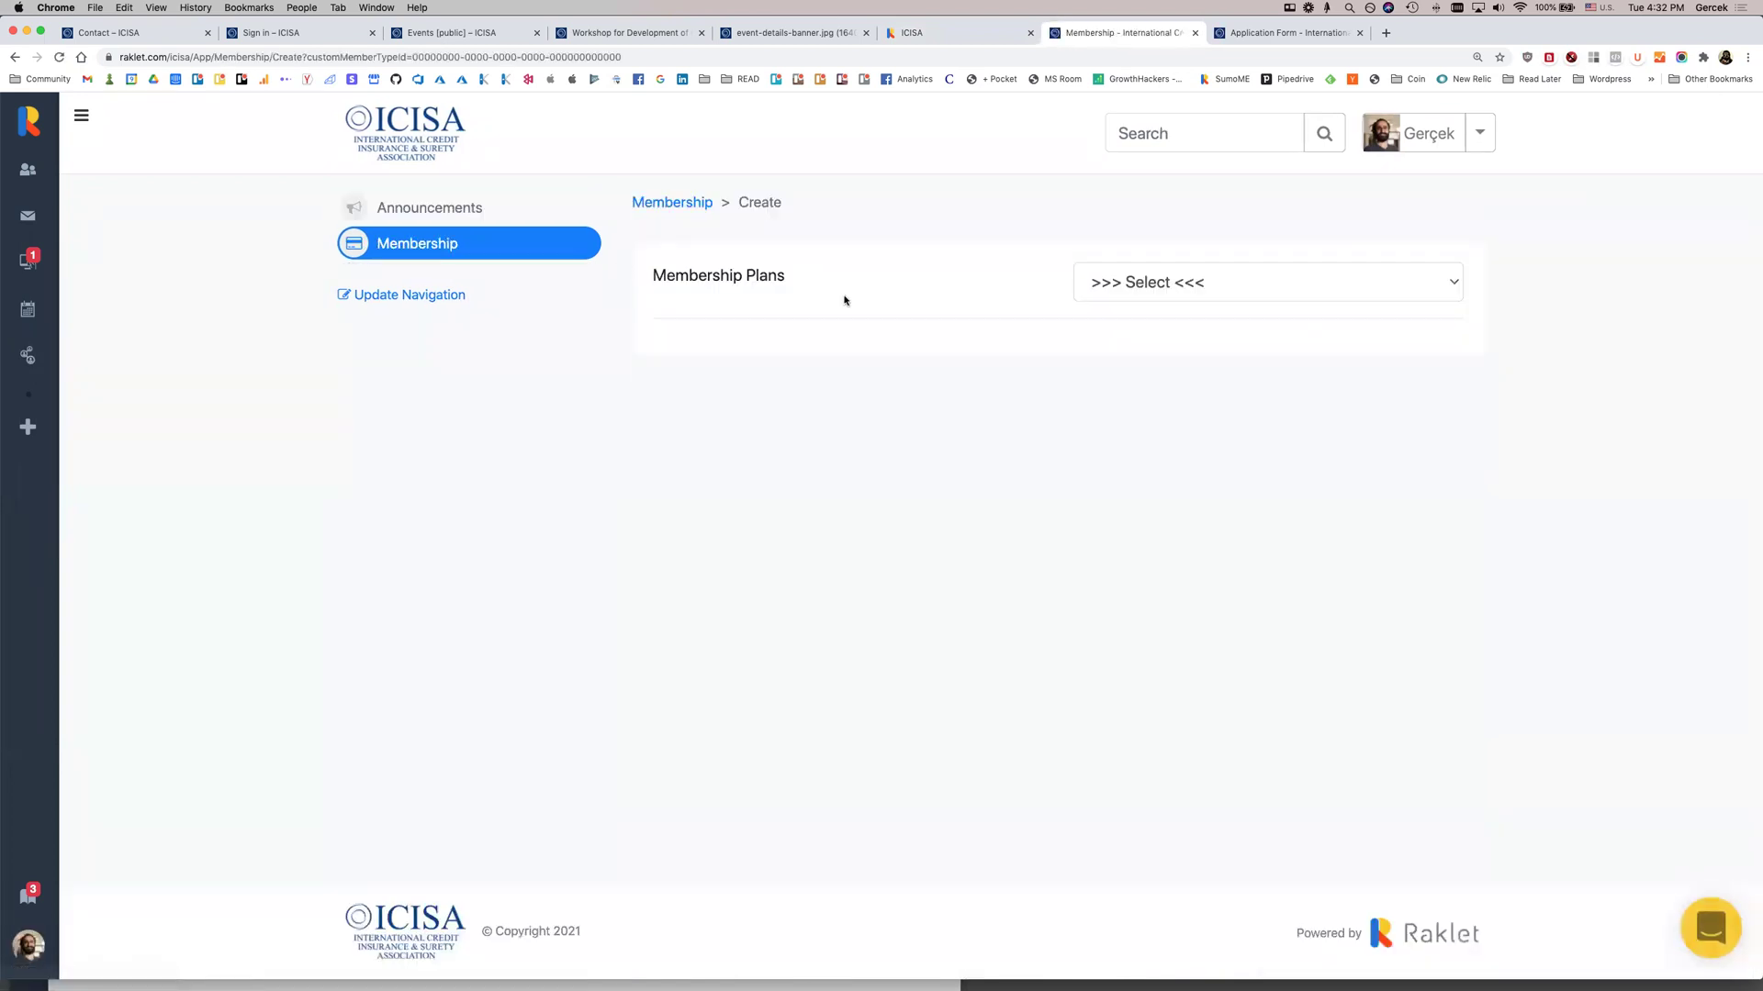
# Start a Corporate Membership subscription and dismiss the success message
pyautogui.click(1151, 275)
pyautogui.click(1164, 307)
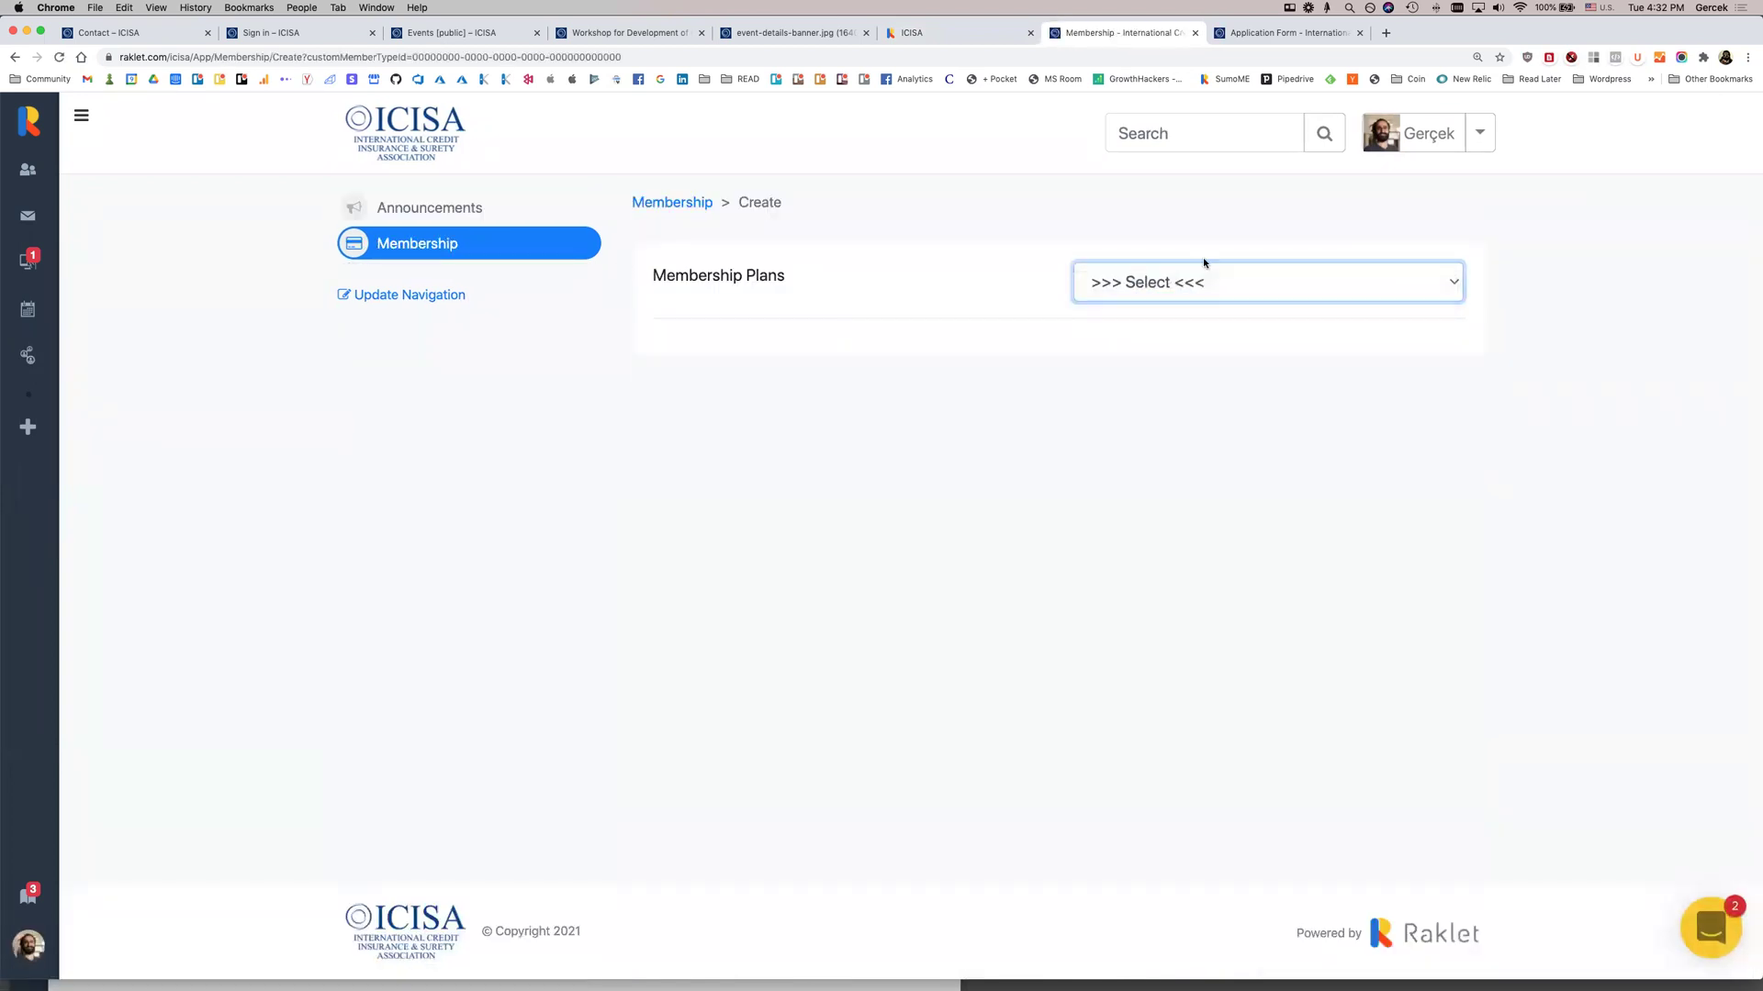
pyautogui.click(1093, 360)
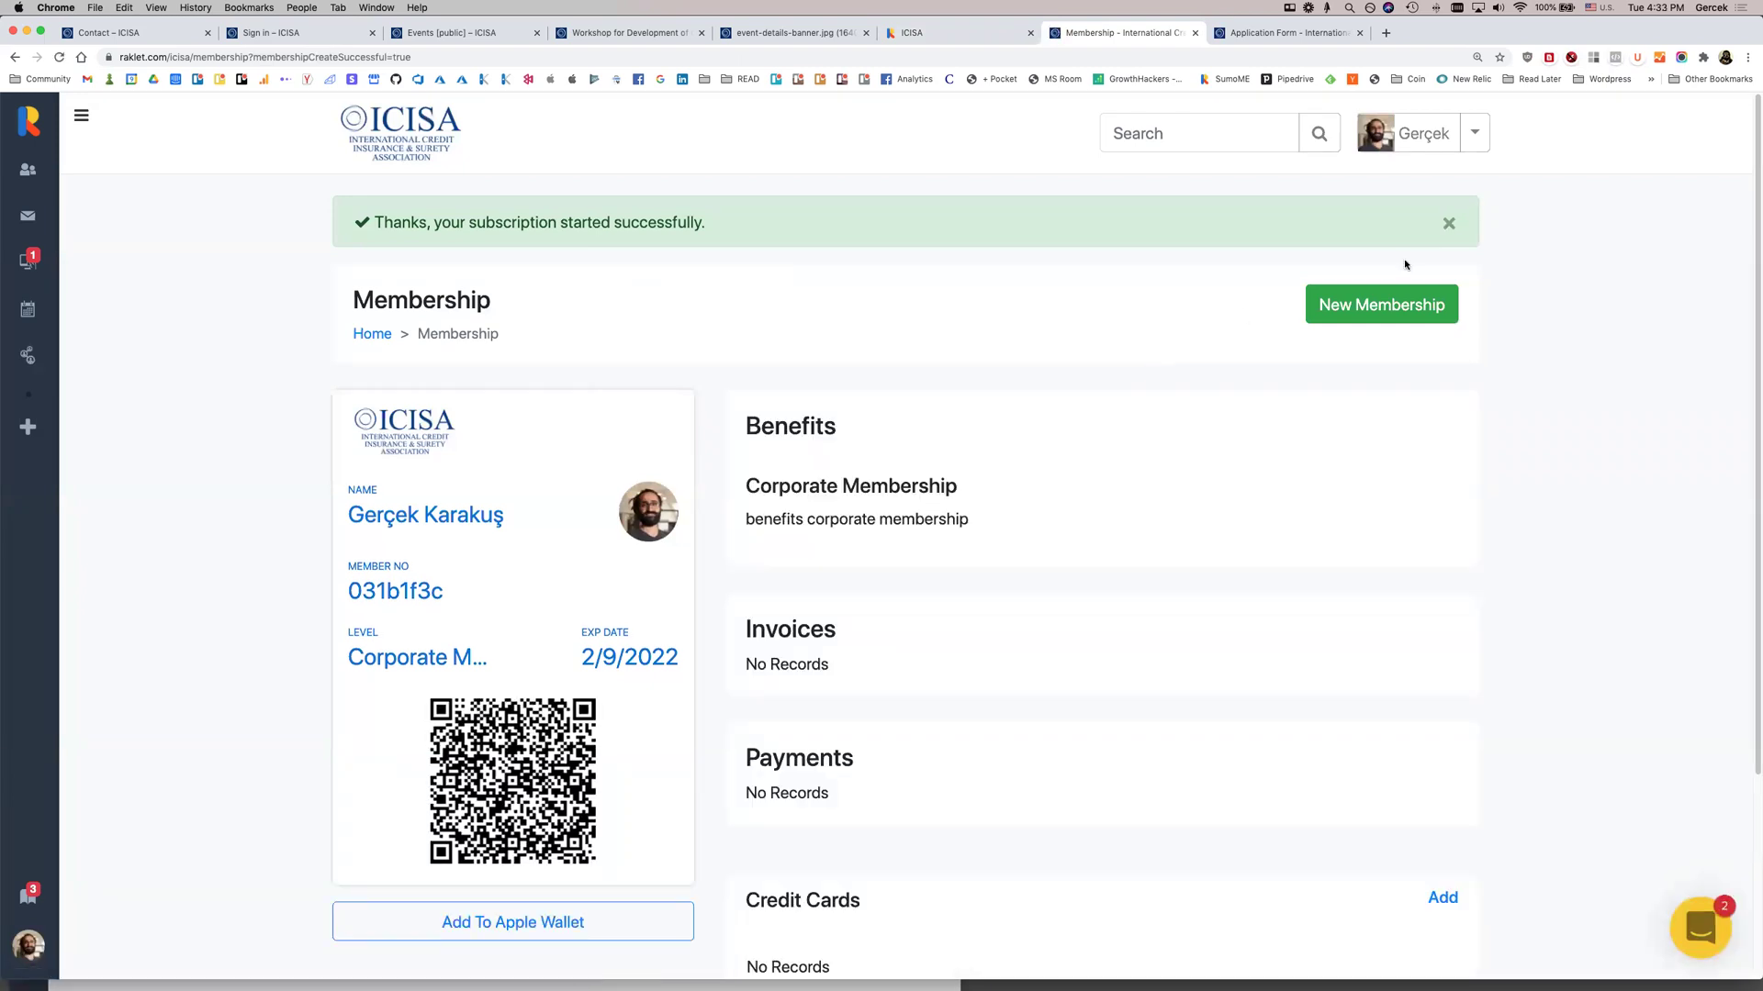
pyautogui.click(1448, 223)
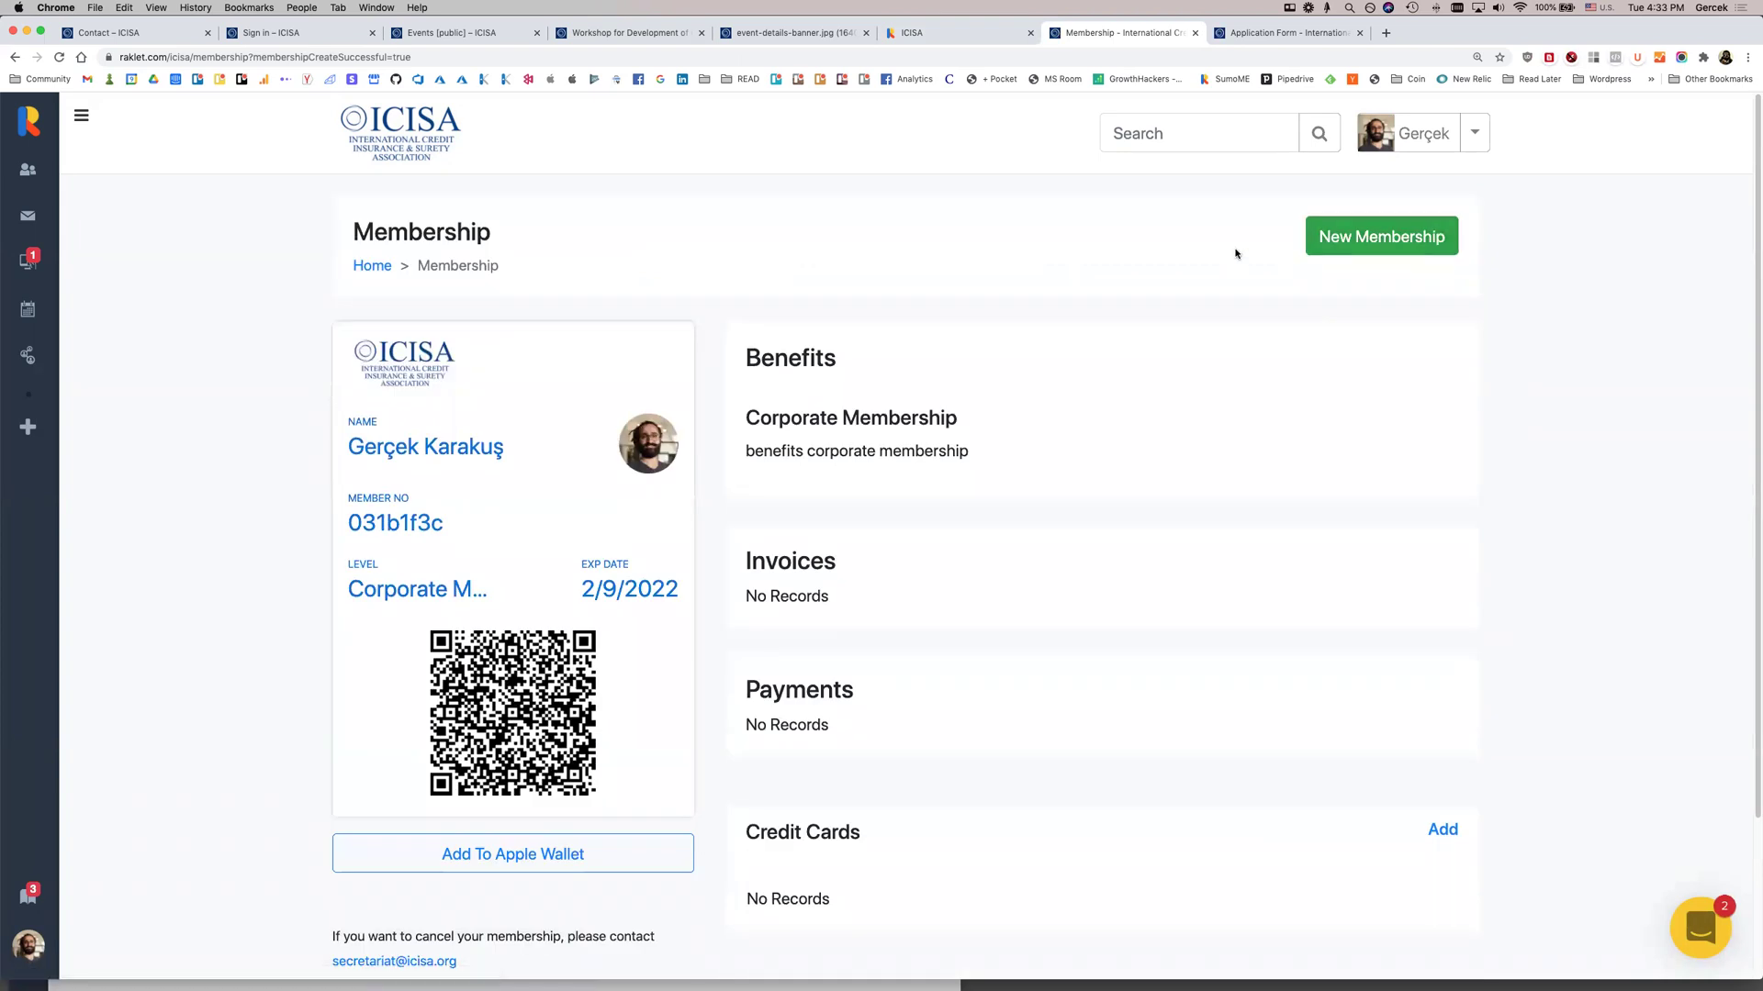
# Reload the membership page to check Benefits and Invoices, then go to the admin Events area
pyautogui.moveTo(866, 359); pyautogui.dragTo(1031, 578)
pyautogui.click(1029, 580)
pyautogui.moveTo(903, 693); pyautogui.dragTo(1084, 776)
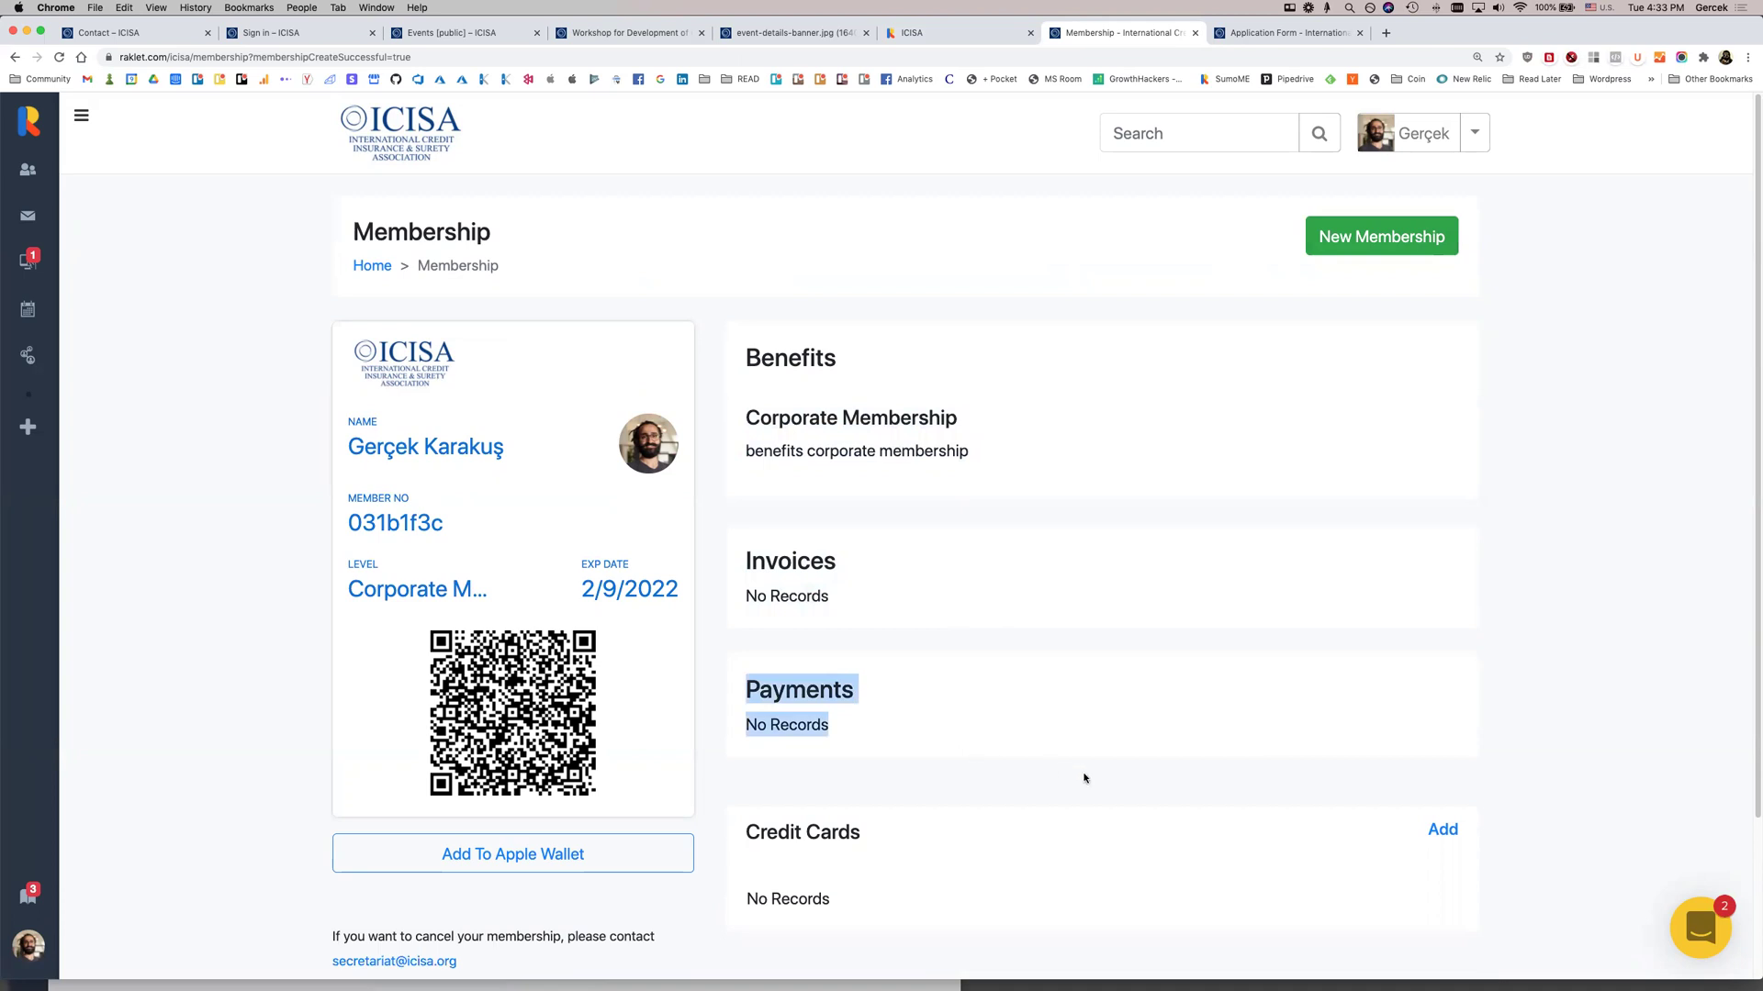
pyautogui.click(1084, 776)
pyautogui.scroll(-2, 1084, 760)
pyautogui.scroll(1, 888, 711)
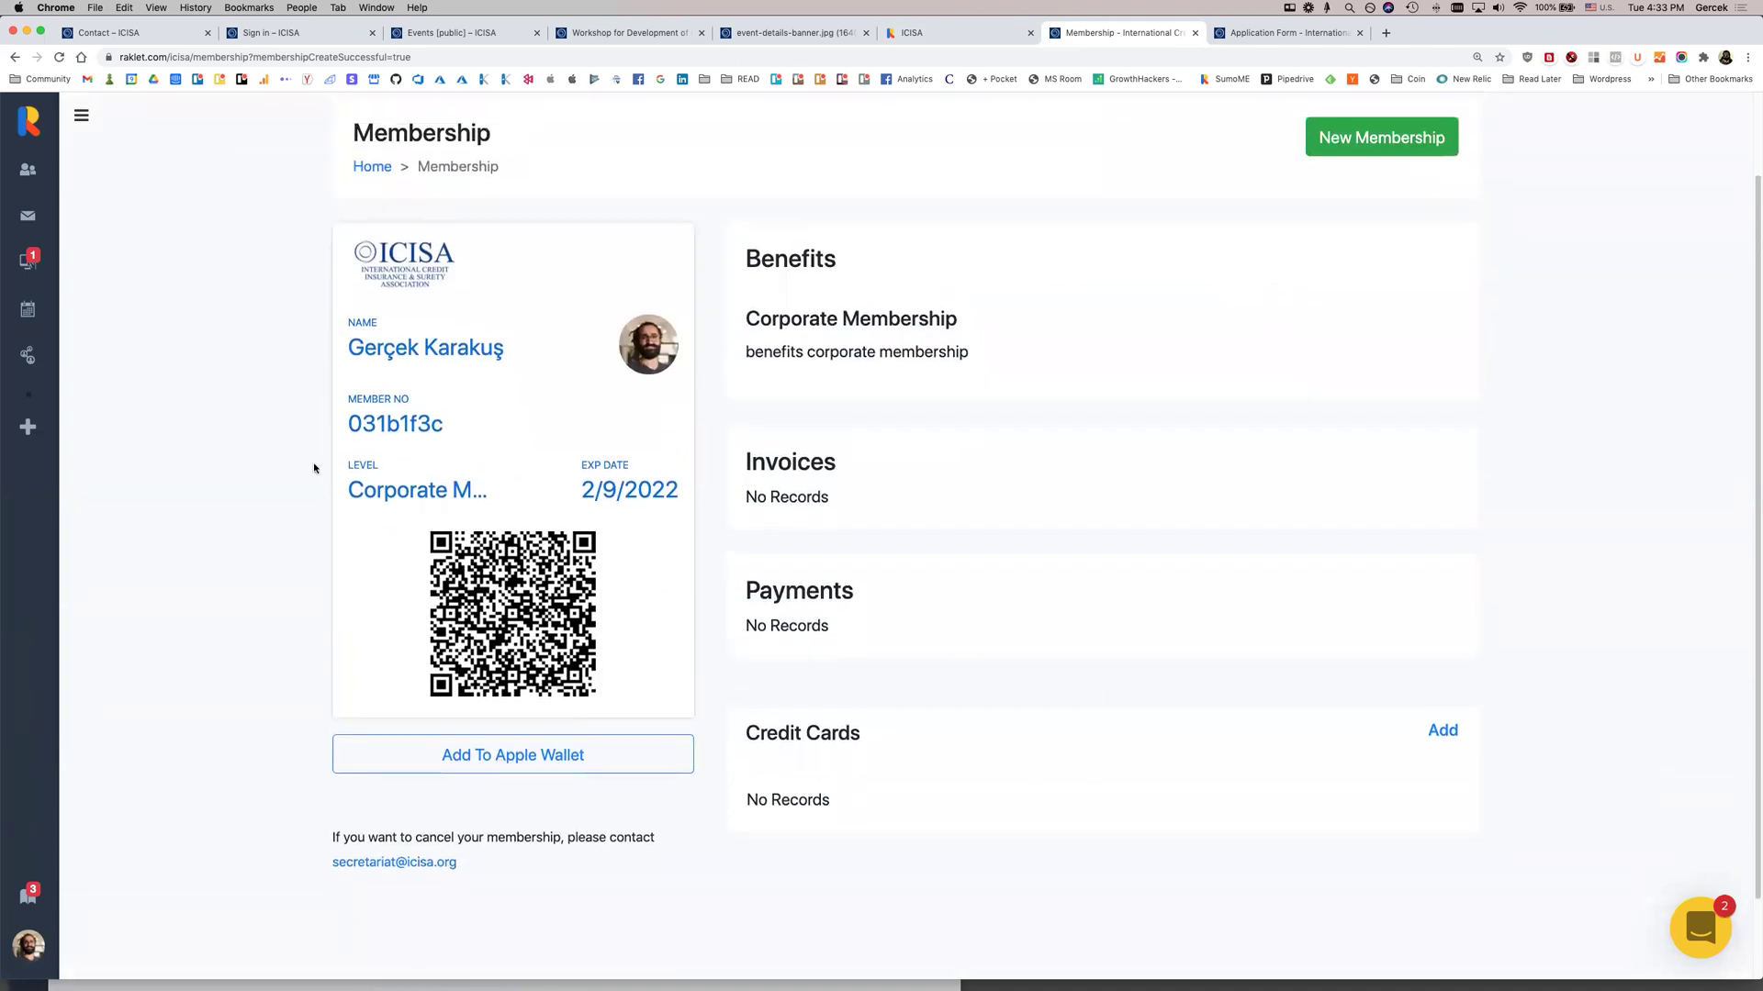
pyautogui.press('super+r')
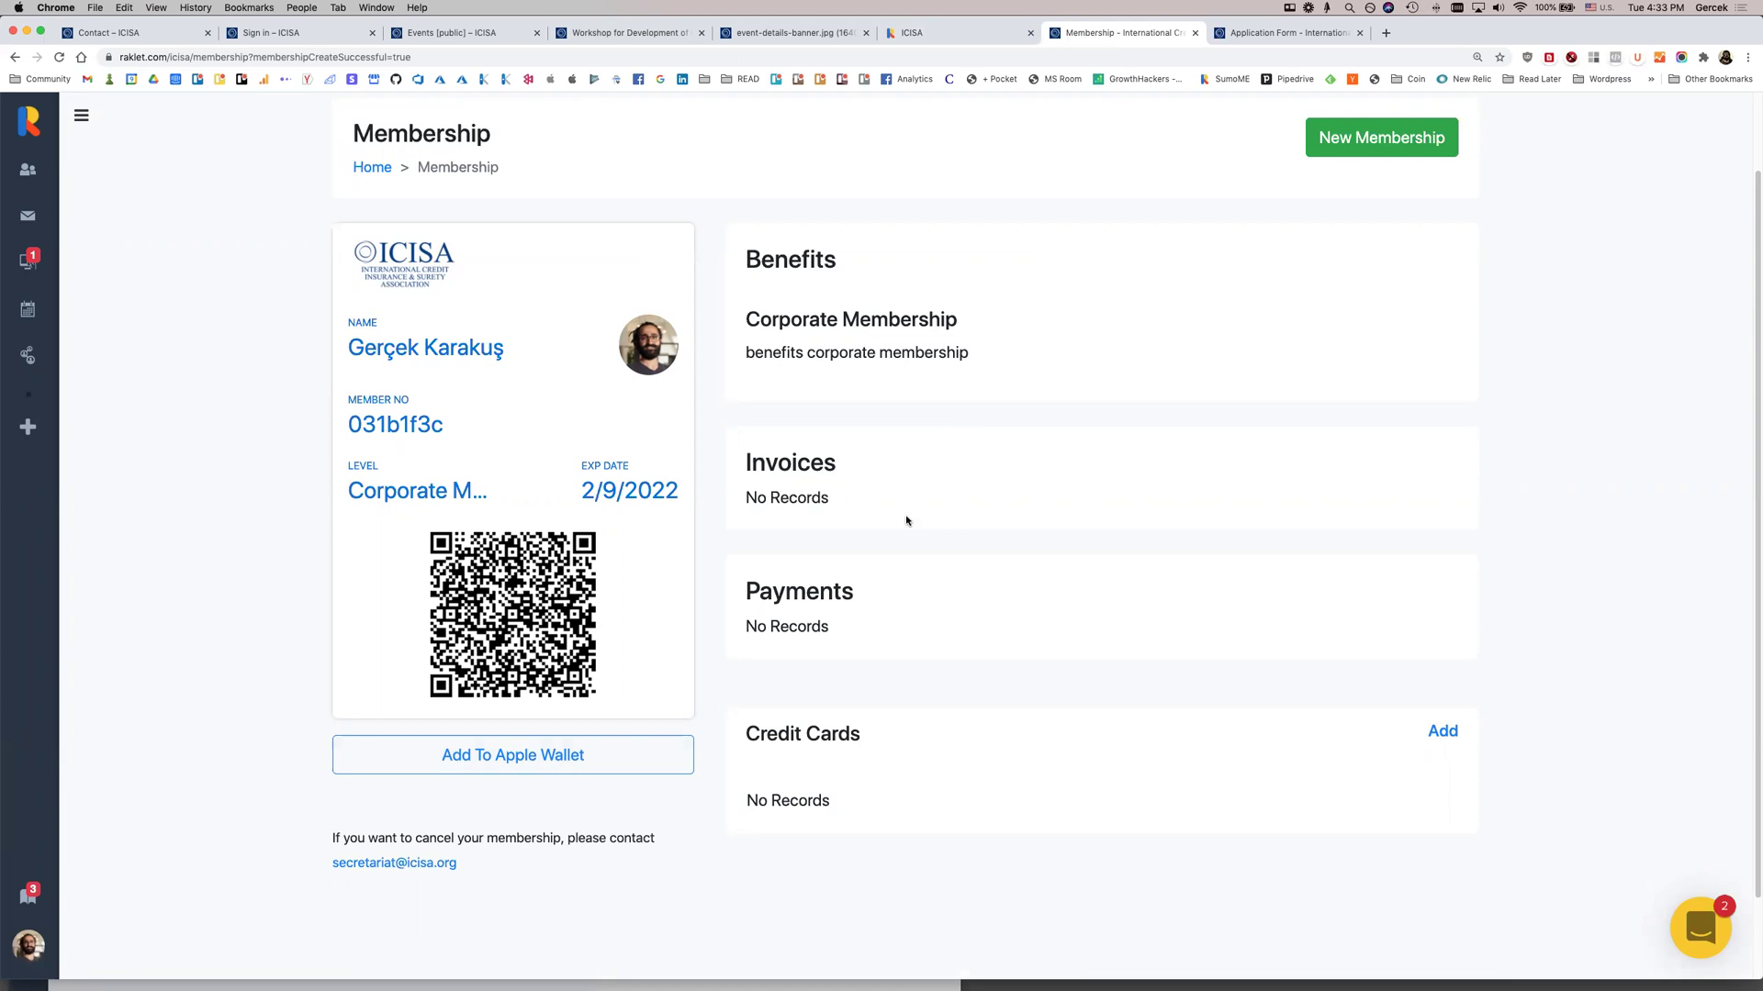
pyautogui.doubleClick(865, 481)
pyautogui.scroll(1, 291, 188)
pyautogui.click(22, 296)
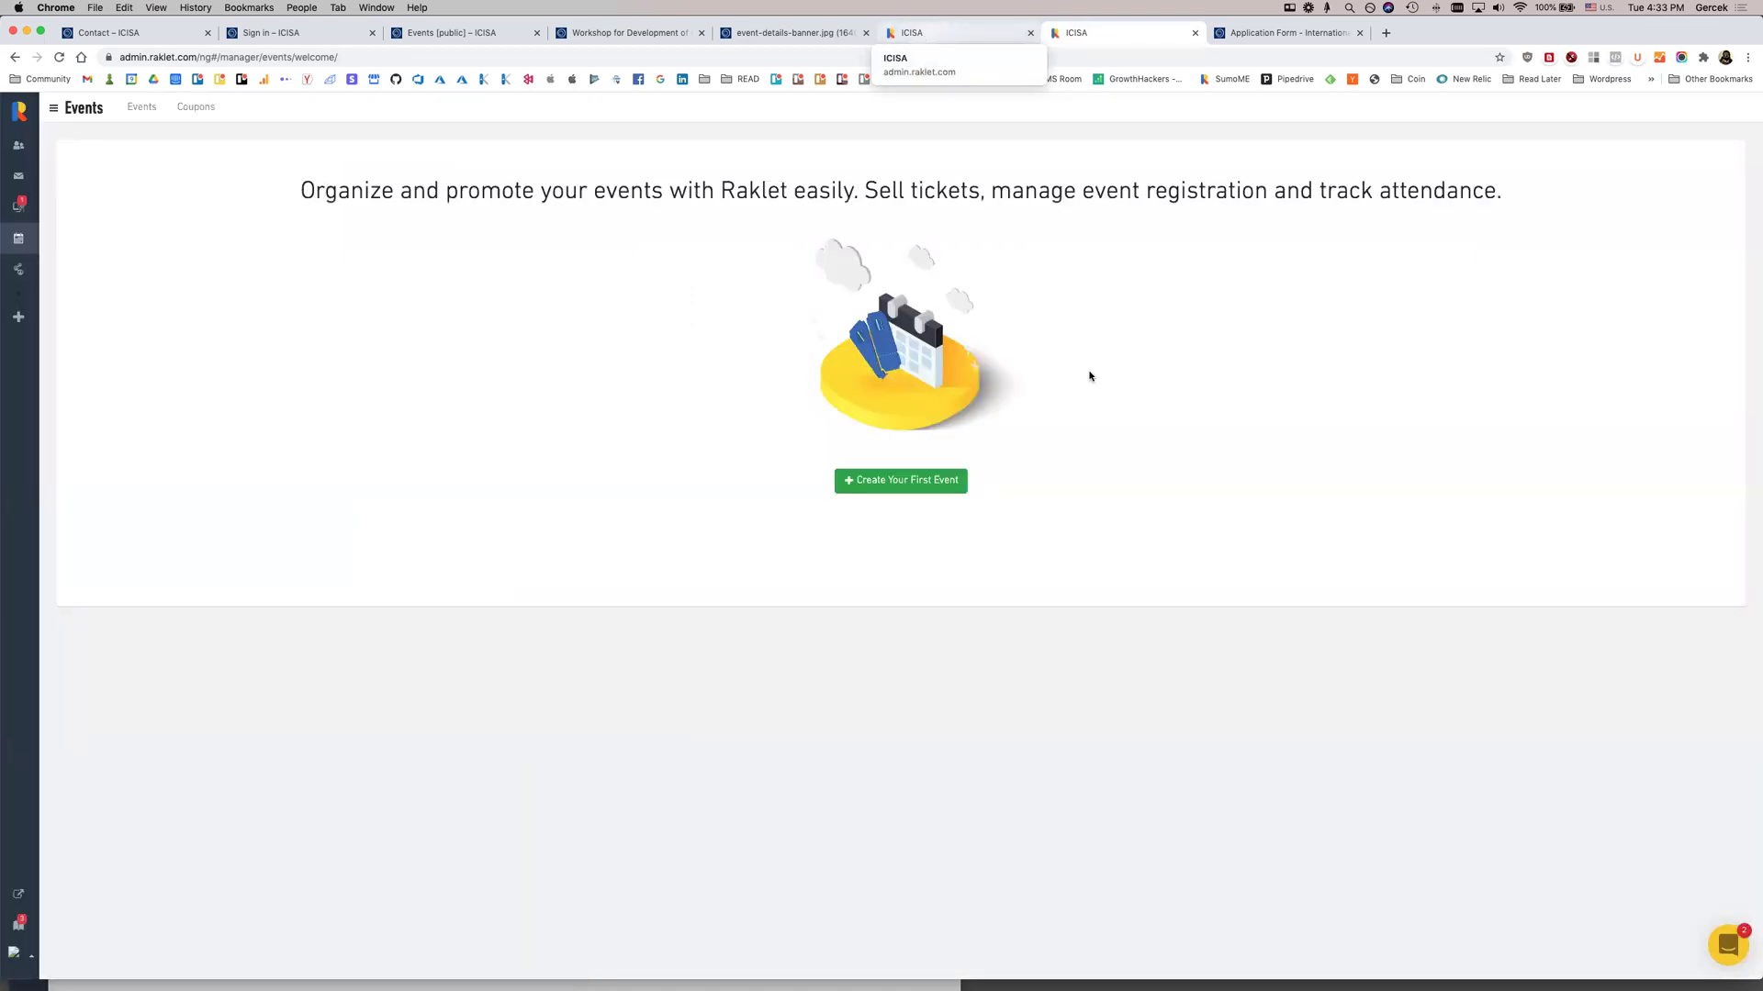
# Start a new event and paste the Blockchain Power of Attorney workshop title as its Title
pyautogui.click(909, 479)
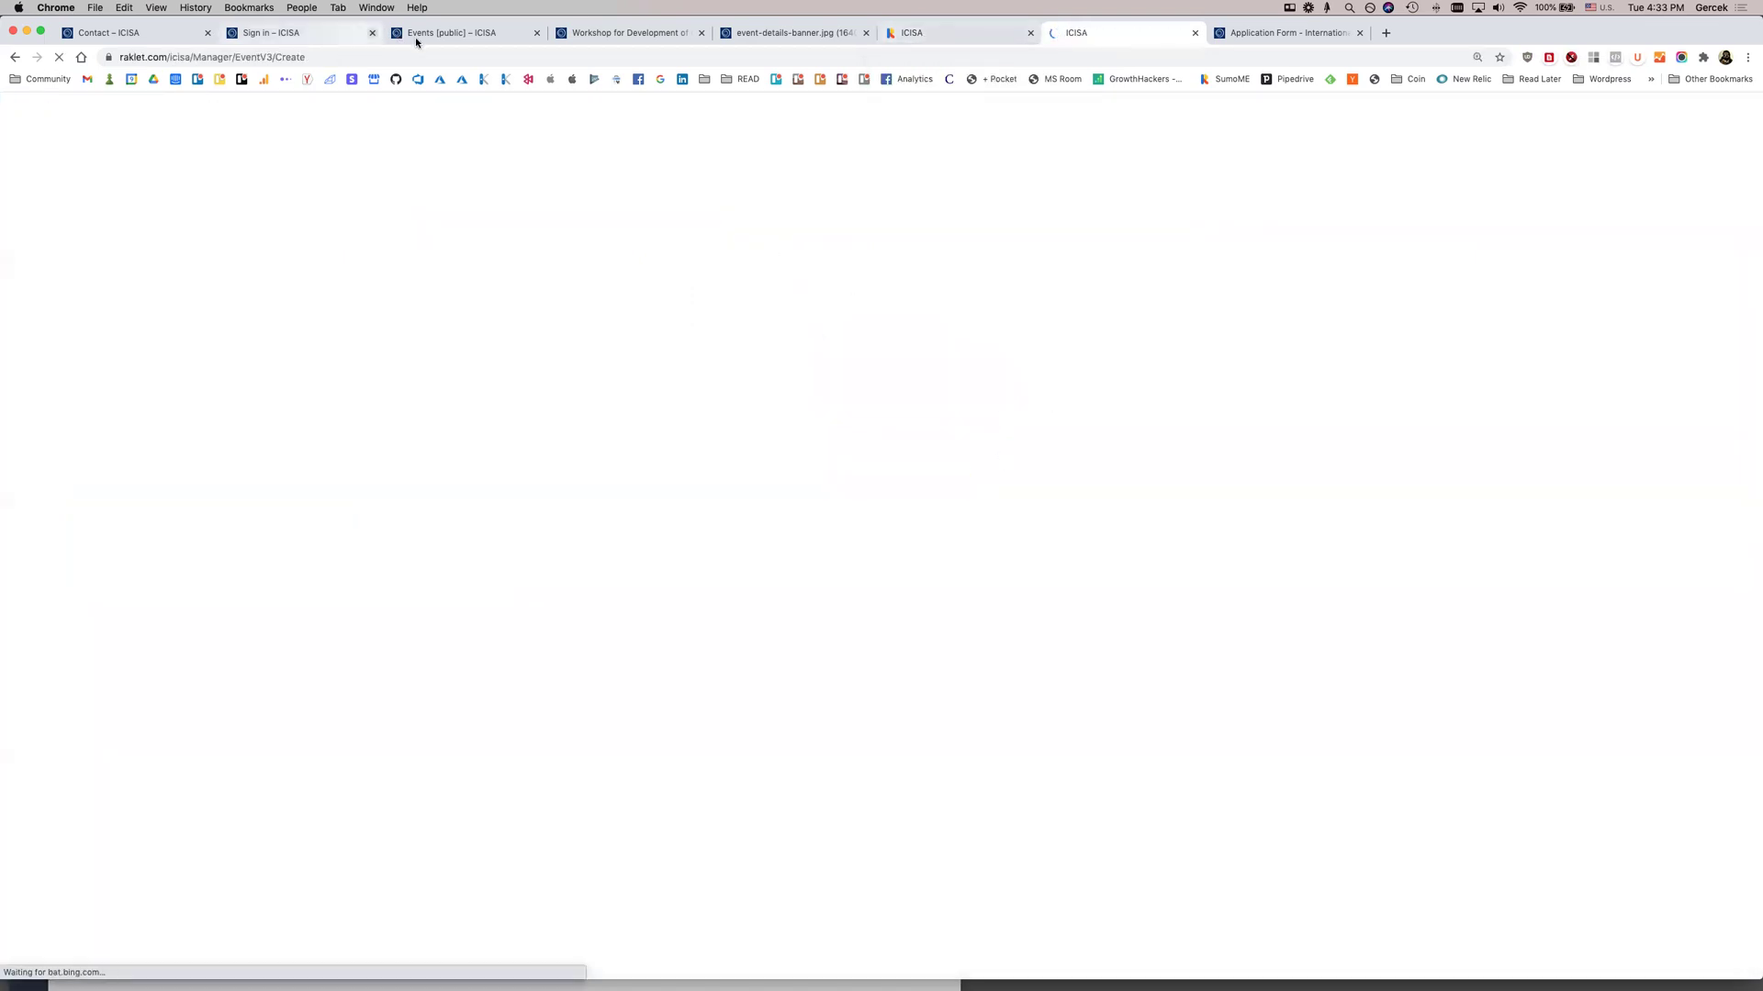
pyautogui.click(627, 34)
pyautogui.tripleClick(420, 359)
pyautogui.press('super+c')
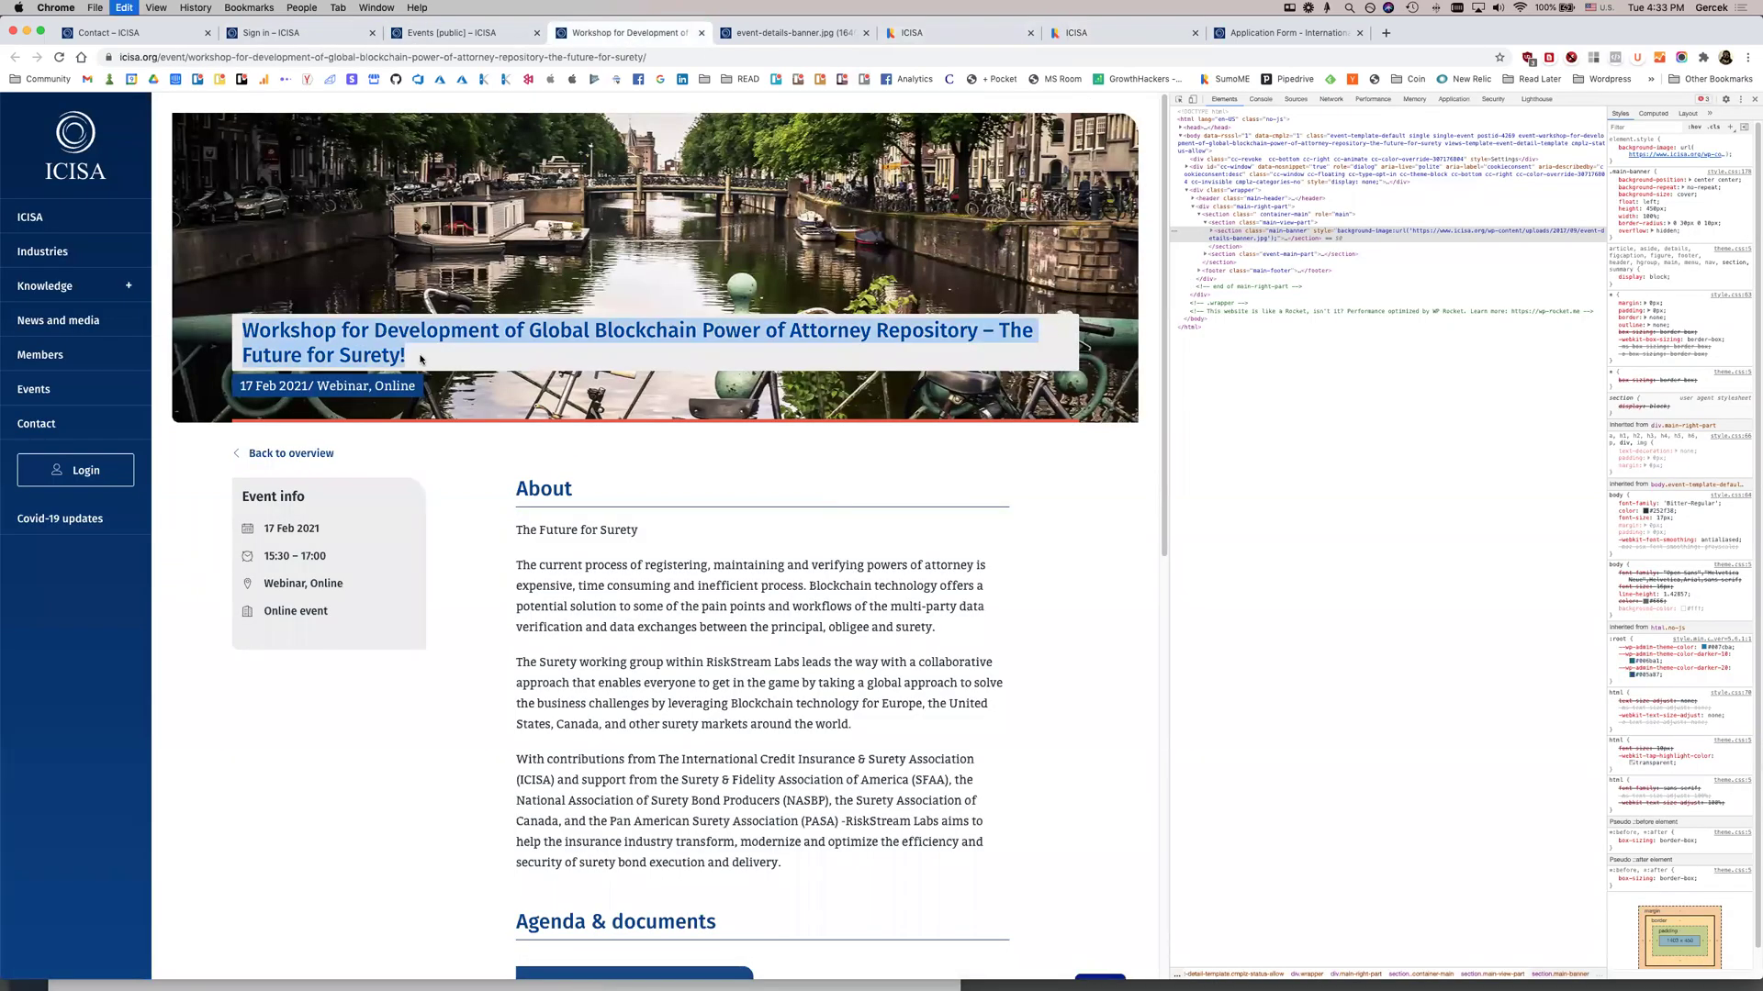
pyautogui.click(972, 33)
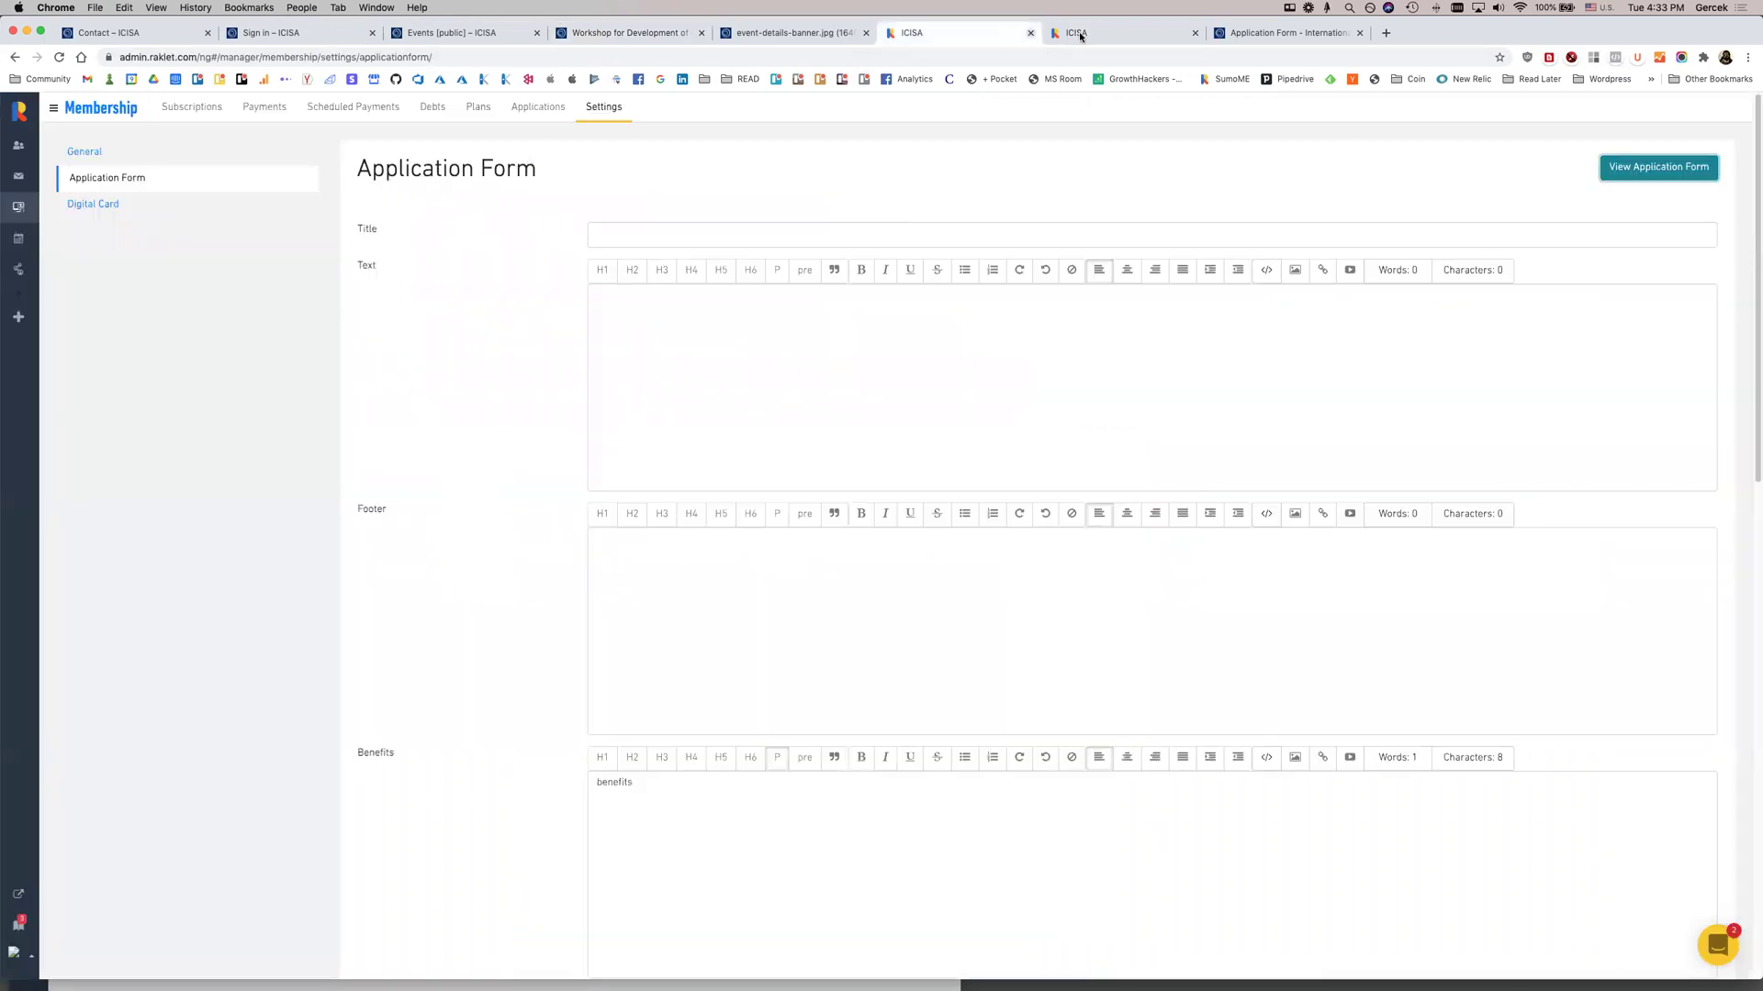
pyautogui.click(1143, 35)
pyautogui.click(639, 262)
pyautogui.press('super+v')
# Copy the workshop's three About paragraphs into the event Description
pyautogui.click(929, 35)
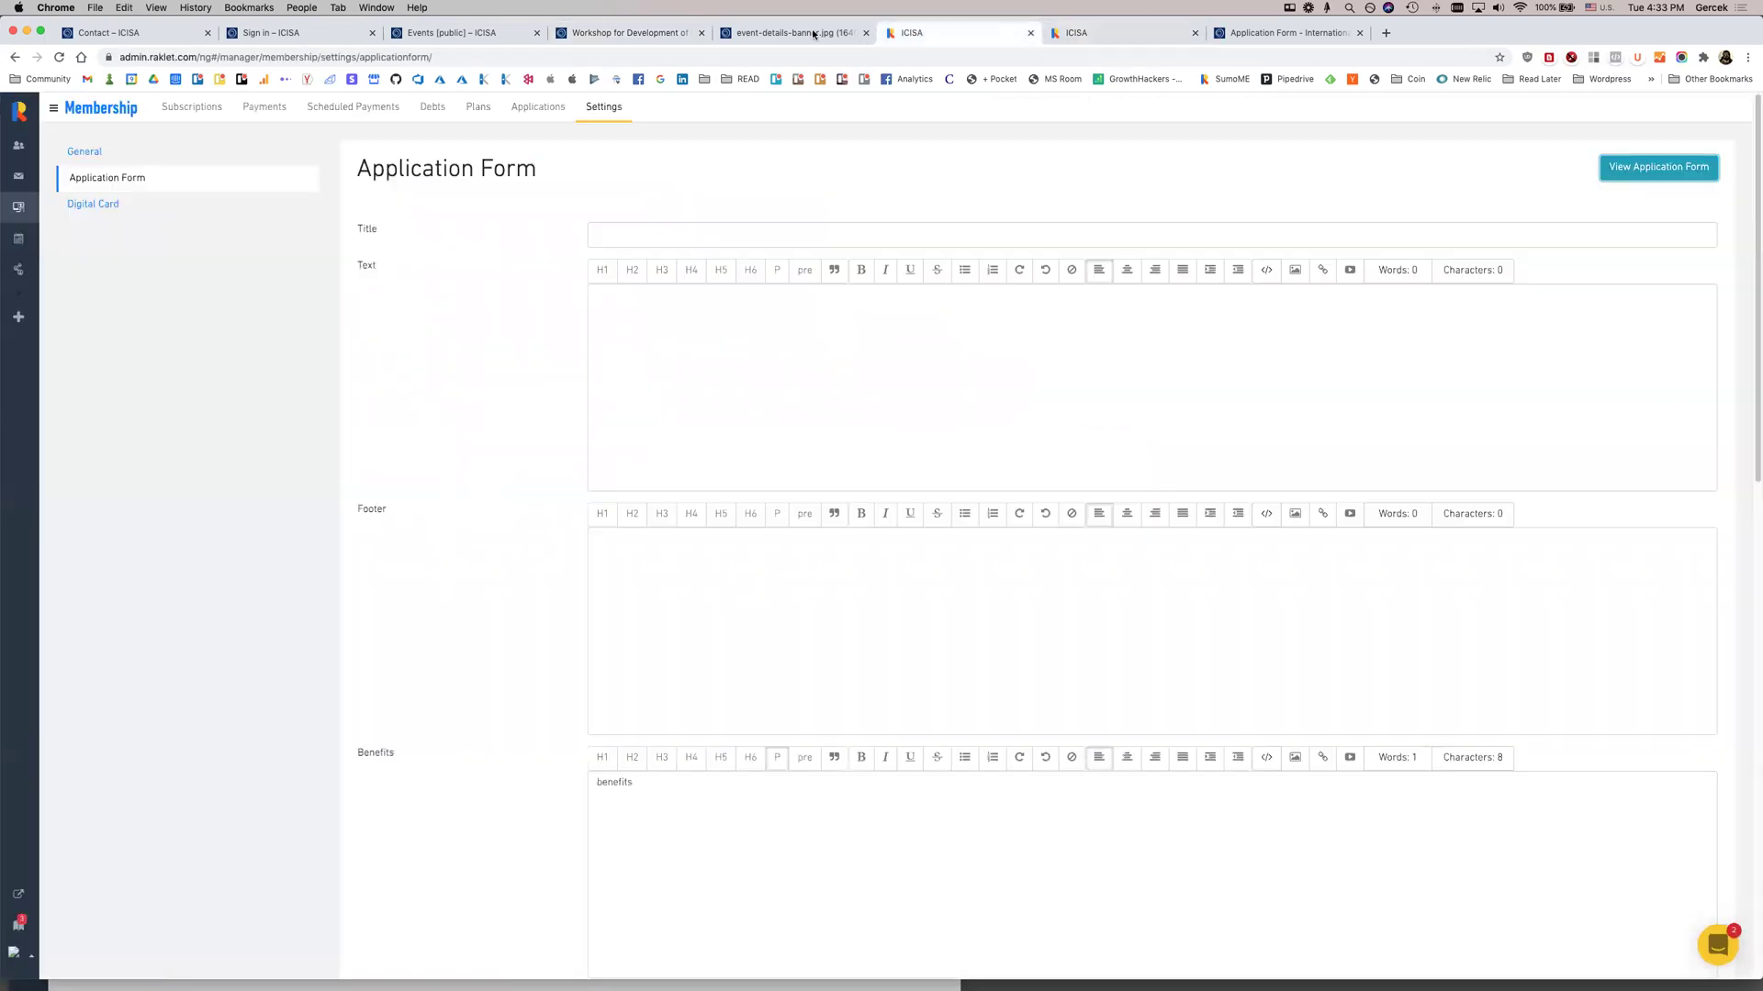
pyautogui.click(815, 34)
pyautogui.click(668, 34)
pyautogui.moveTo(512, 527); pyautogui.dragTo(732, 762)
pyautogui.click(733, 777)
pyautogui.scroll(-3, 732, 783)
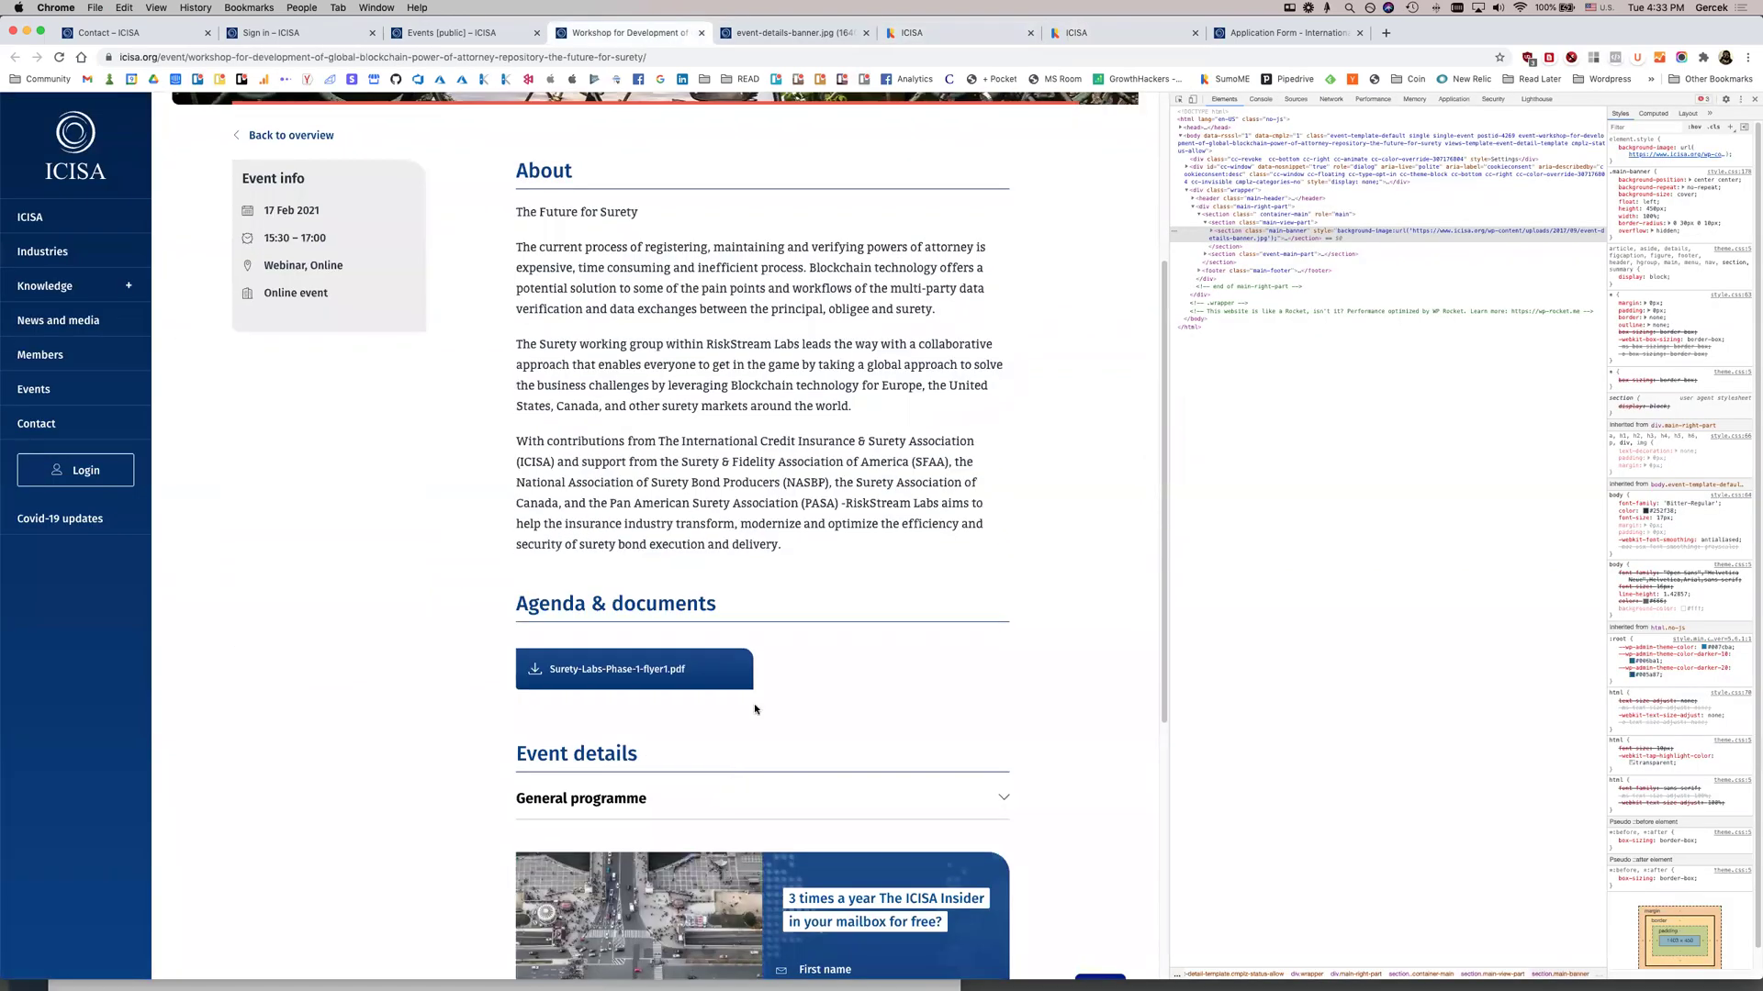
pyautogui.moveTo(802, 549); pyautogui.dragTo(691, 200)
pyautogui.press('super+c')
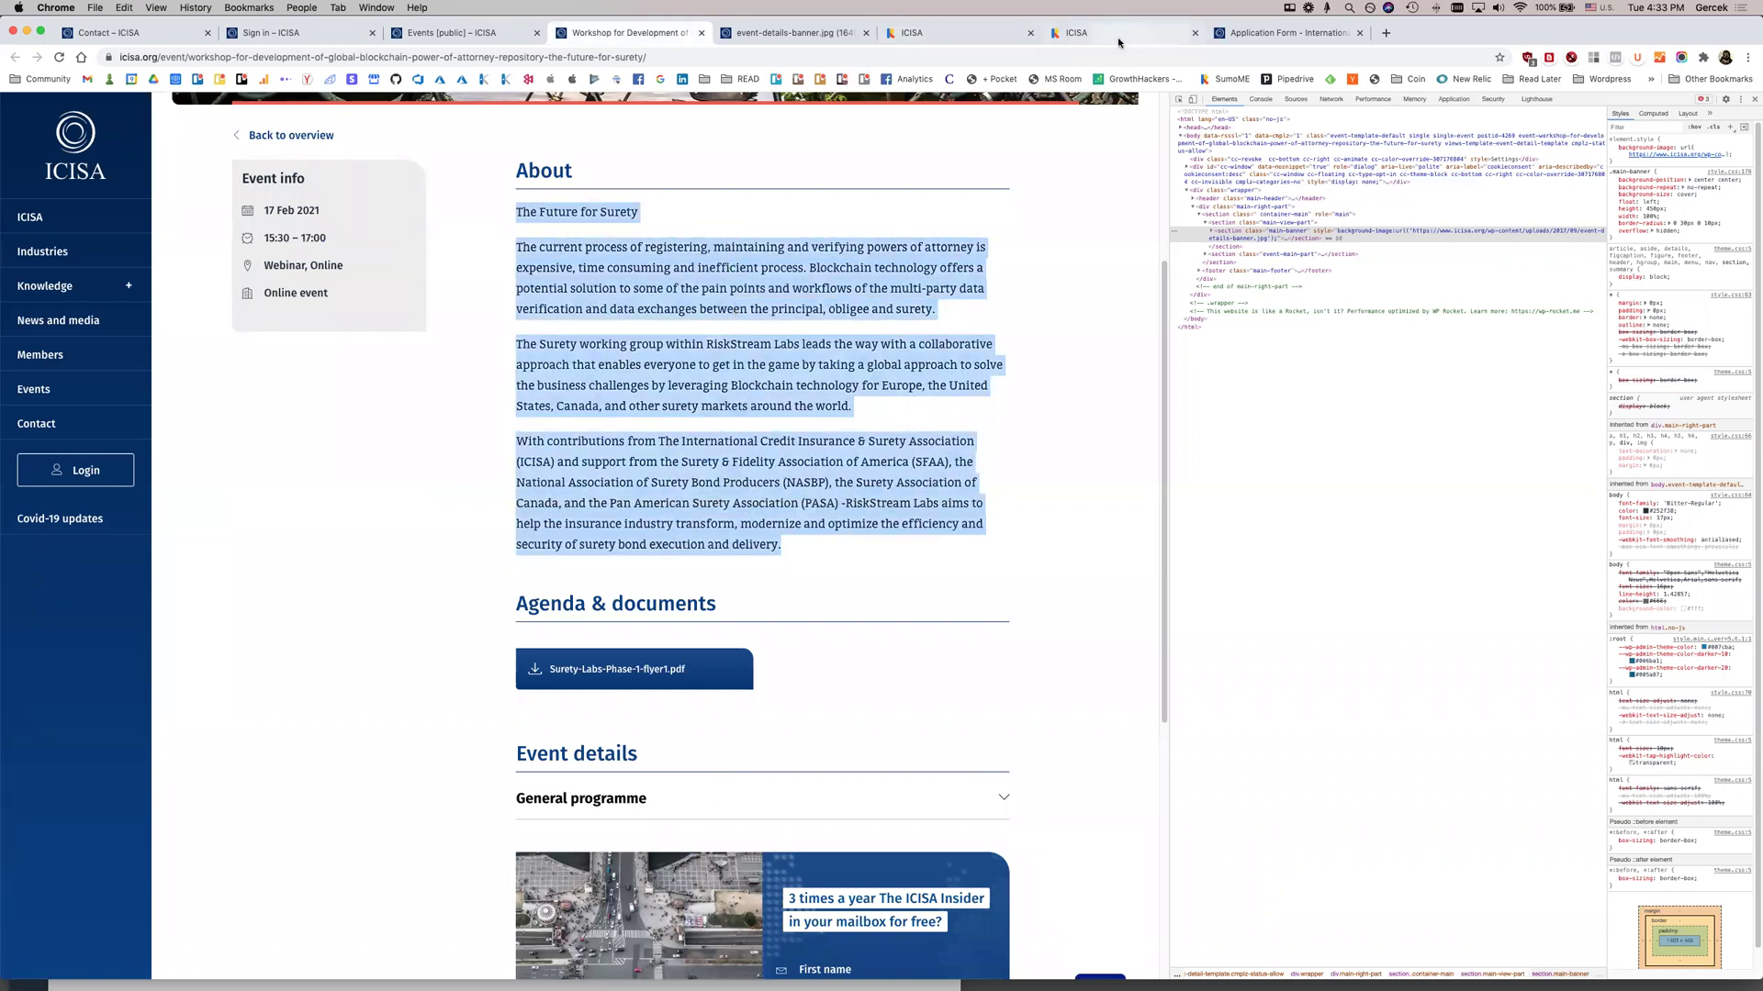
pyautogui.click(1120, 33)
pyautogui.click(736, 374)
pyautogui.press('super+v')
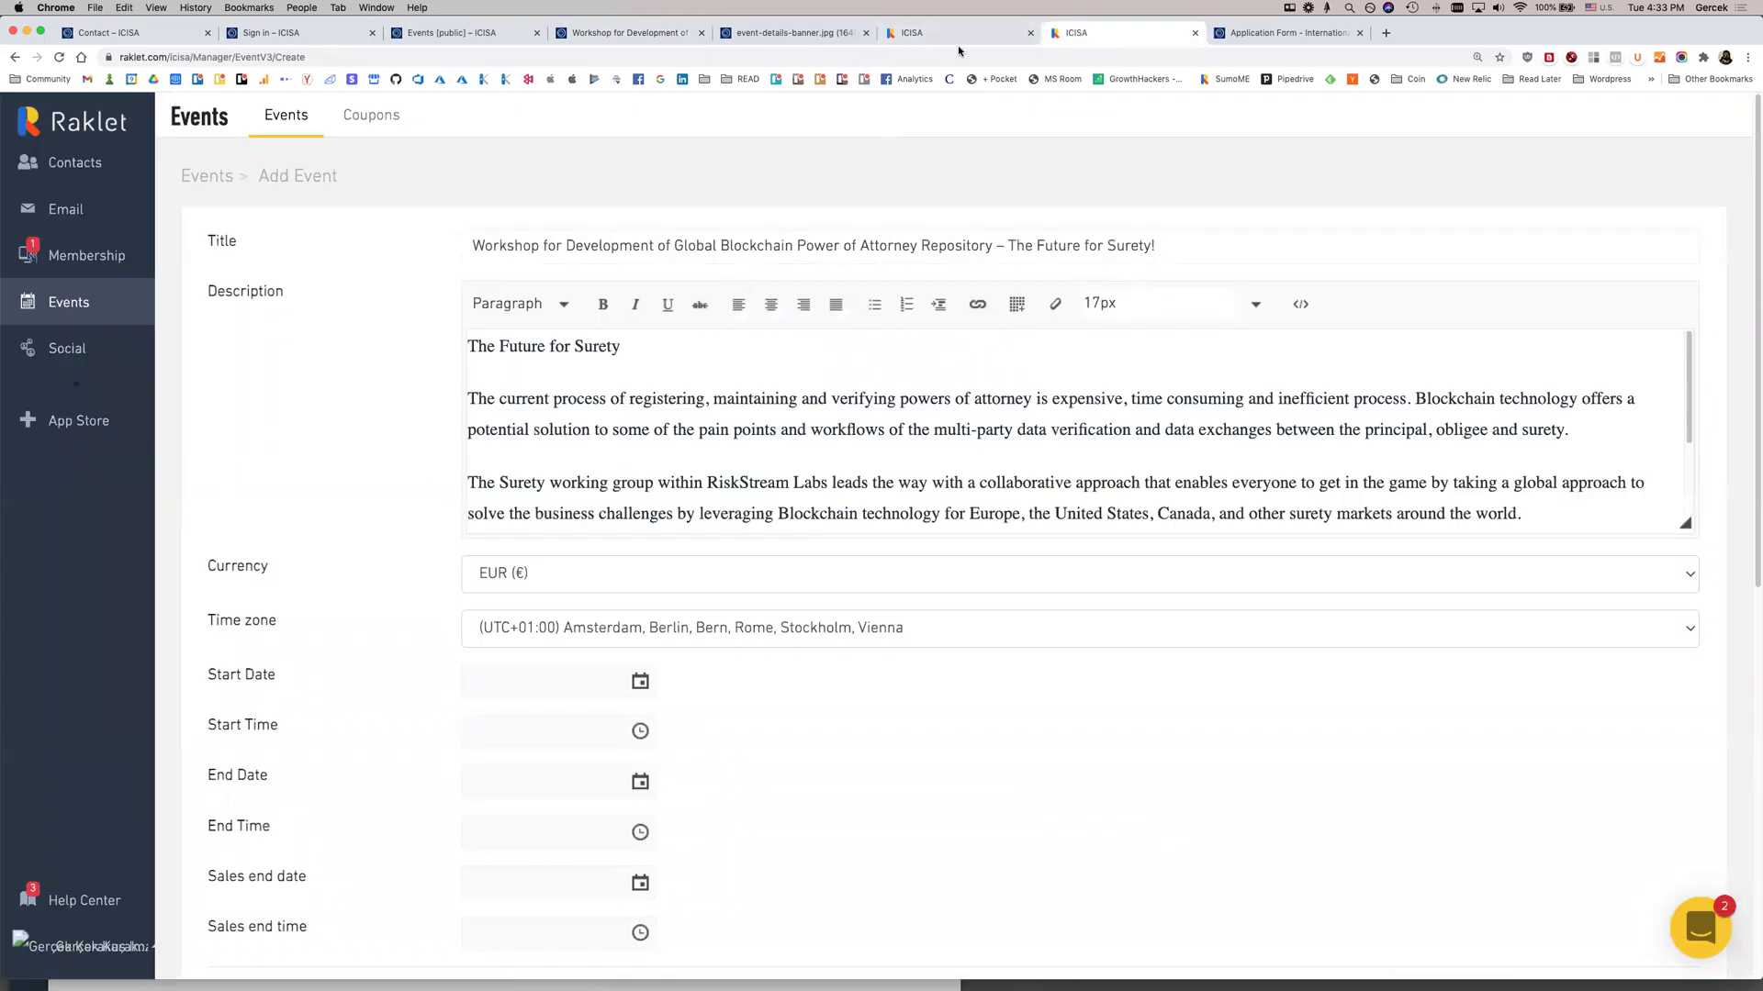
# Check the workshop's date, time and location on the ICISA page for the event form
pyautogui.click(955, 37)
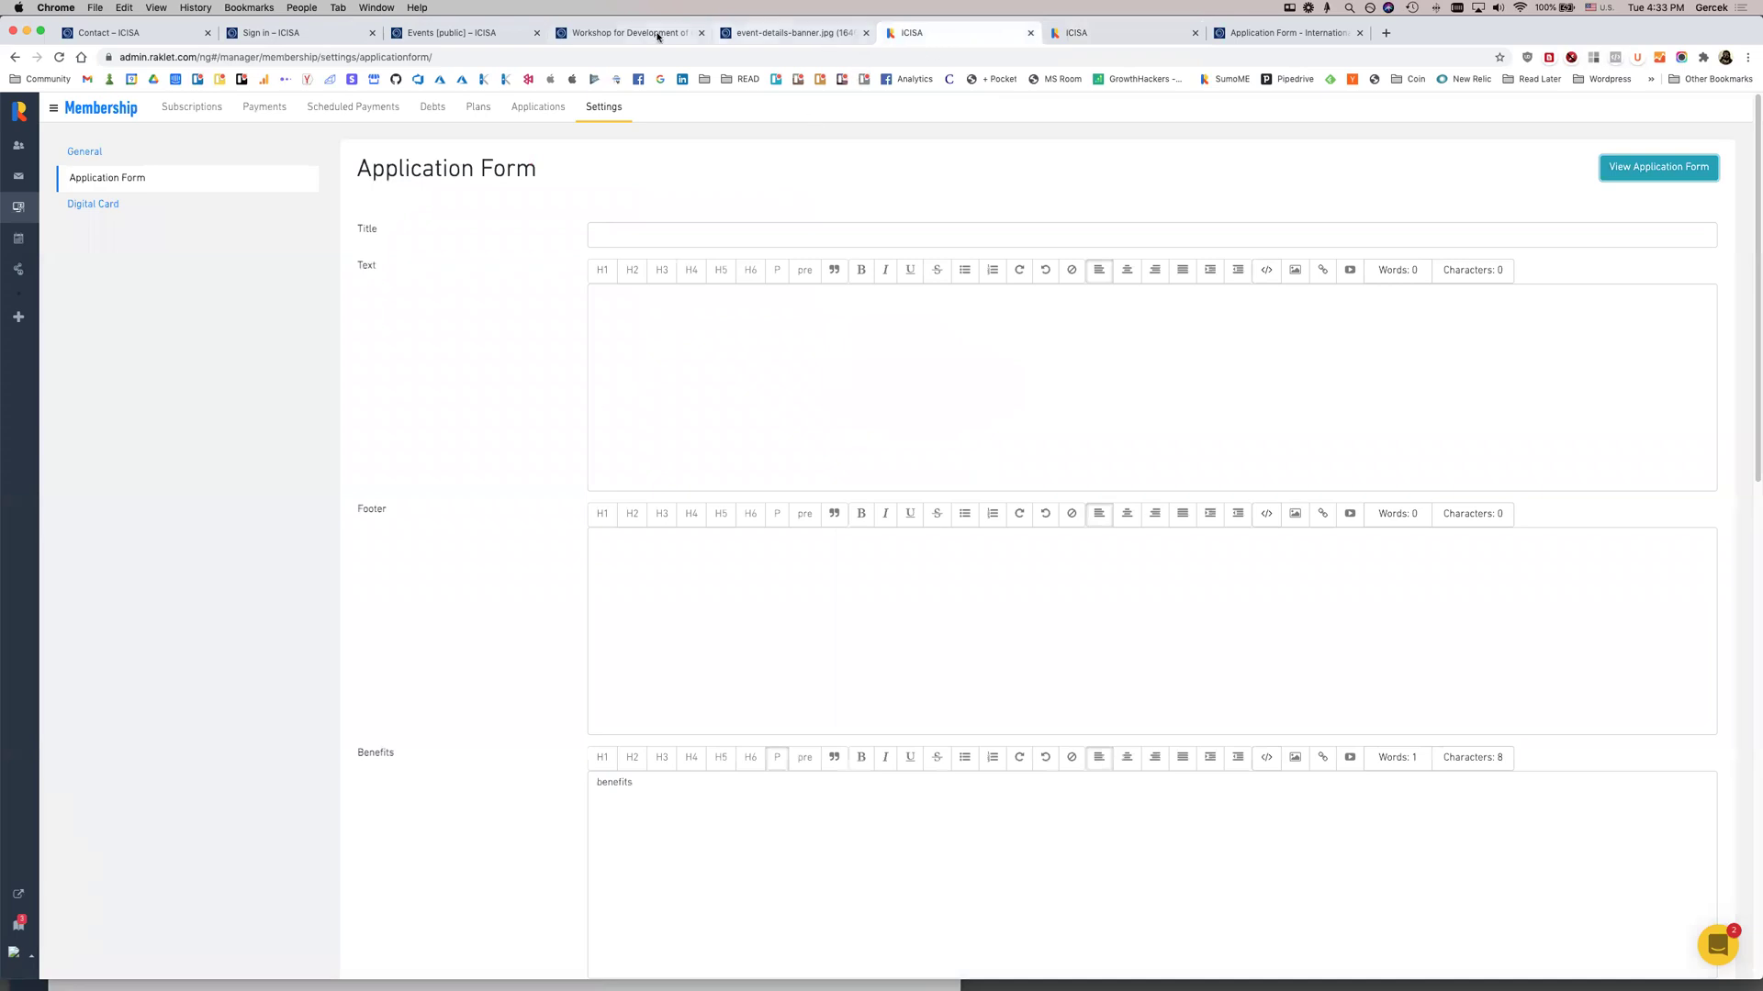
pyautogui.click(642, 33)
pyautogui.scroll(-3, 484, 650)
pyautogui.scroll(-4, 484, 649)
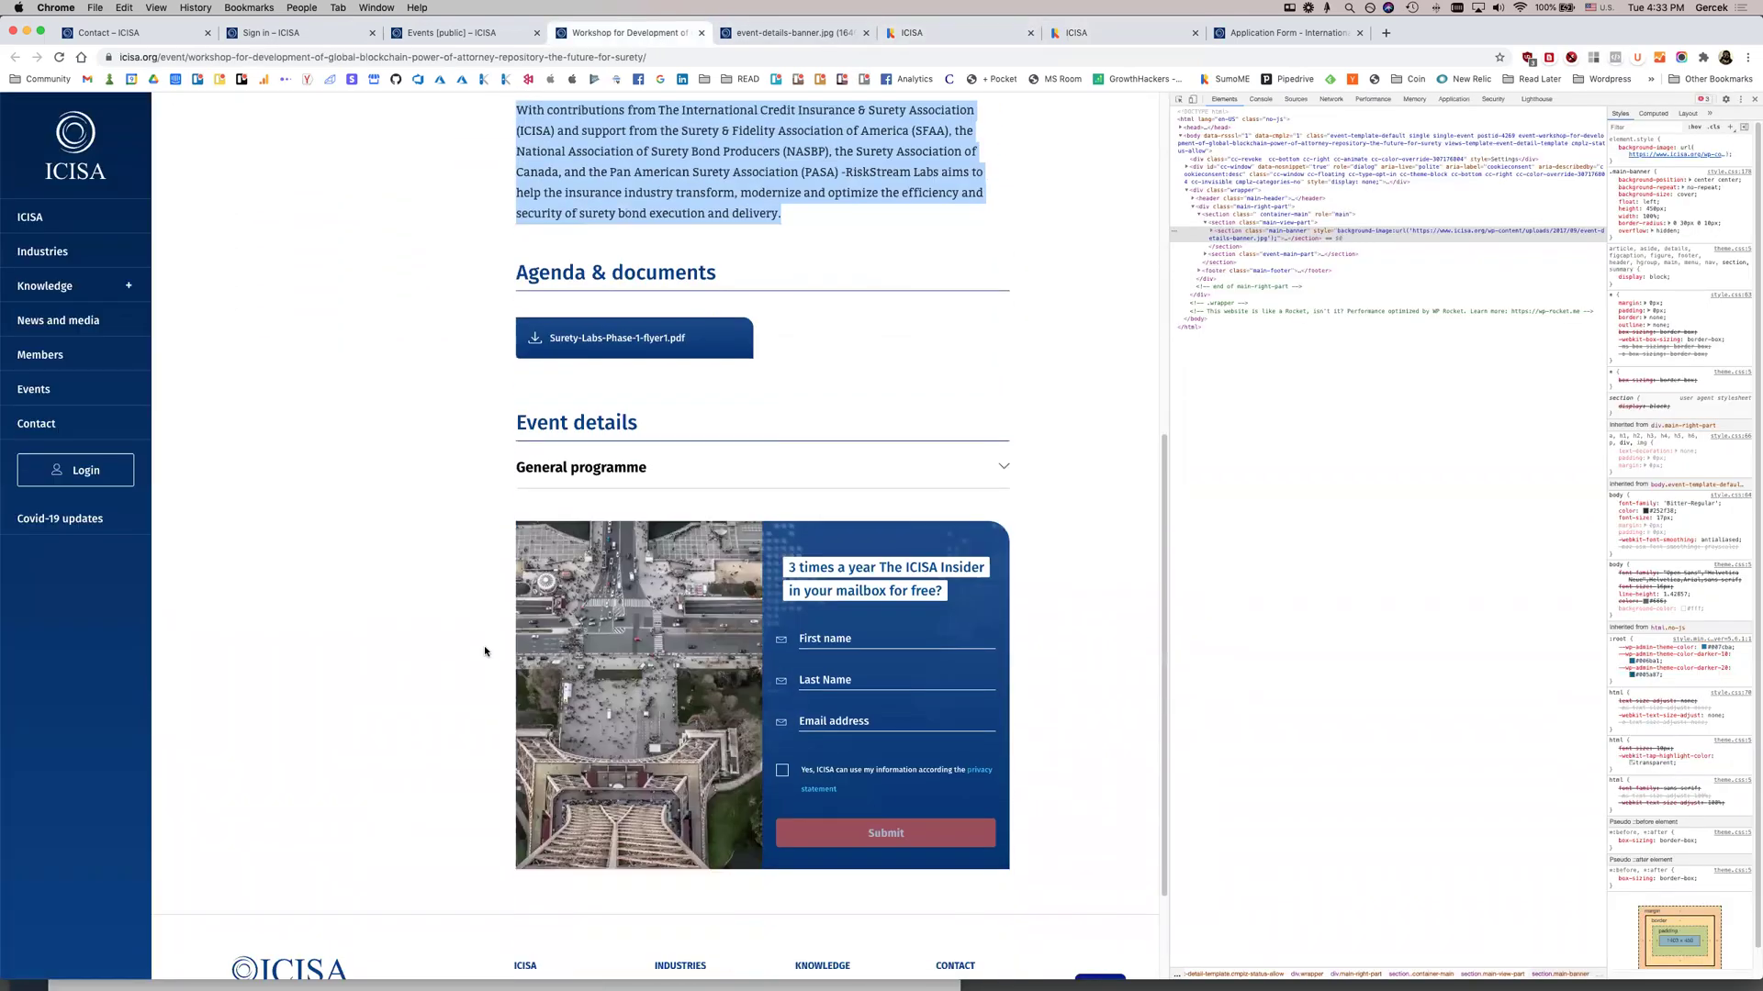
pyautogui.scroll(4, 973, 588)
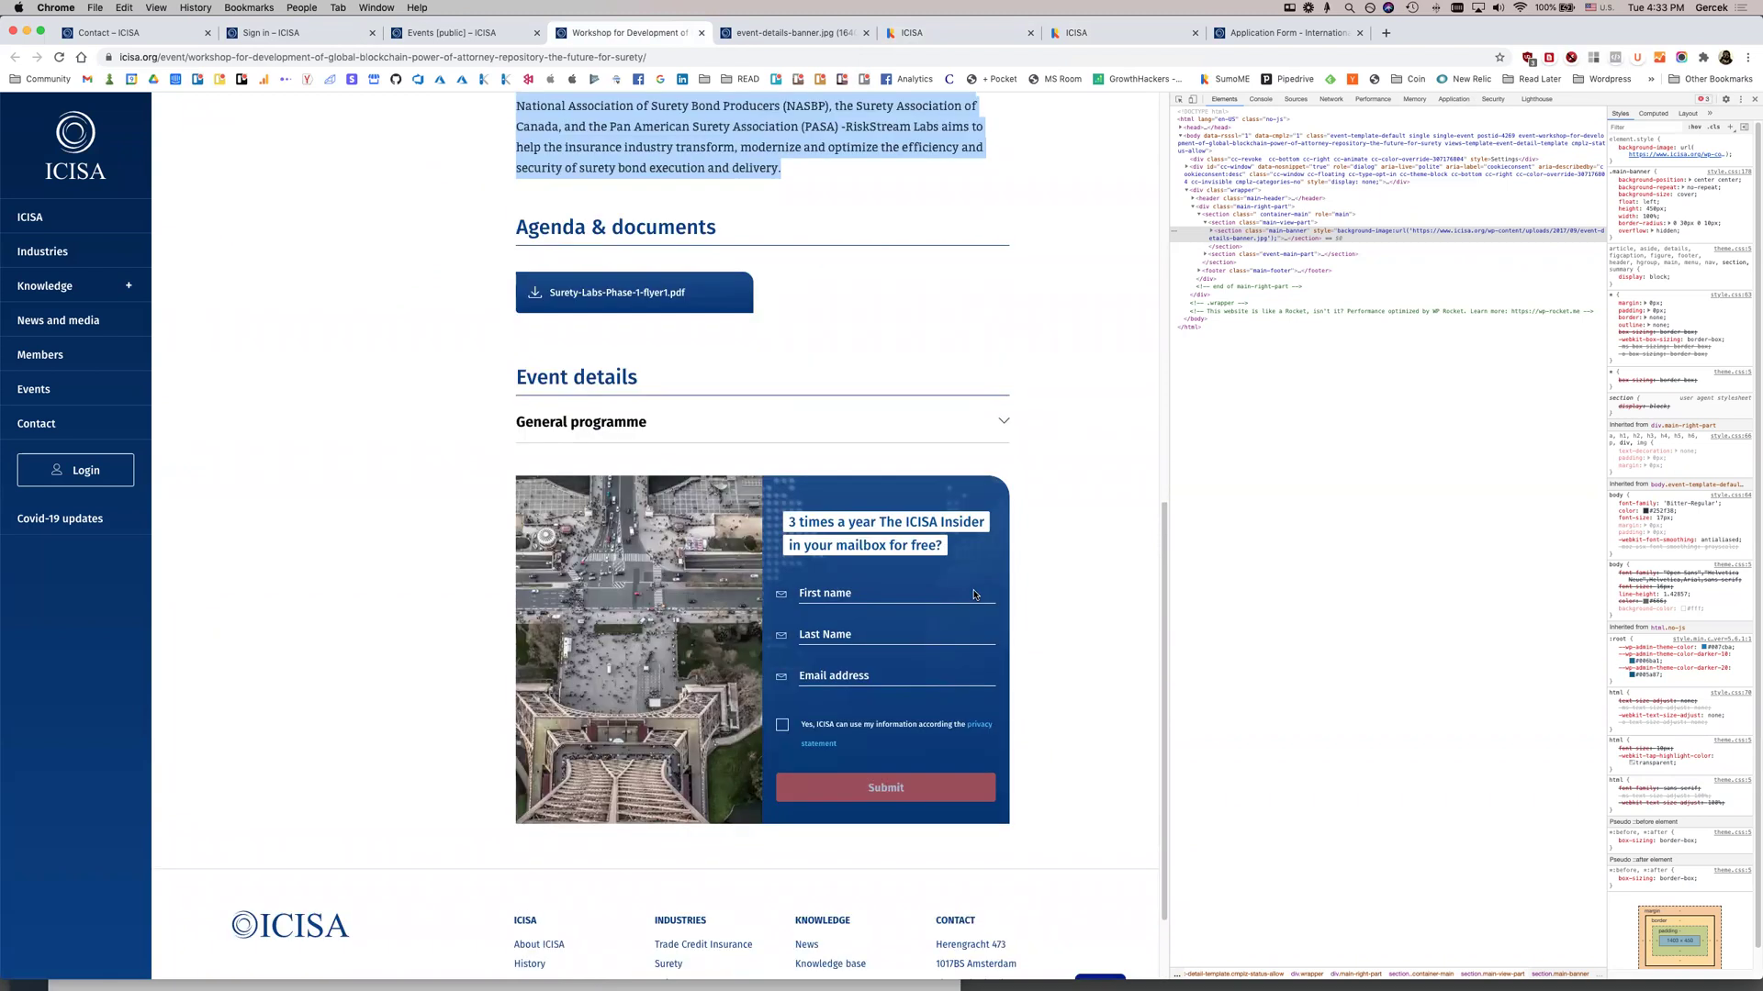
pyautogui.click(875, 433)
pyautogui.scroll(2, 780, 428)
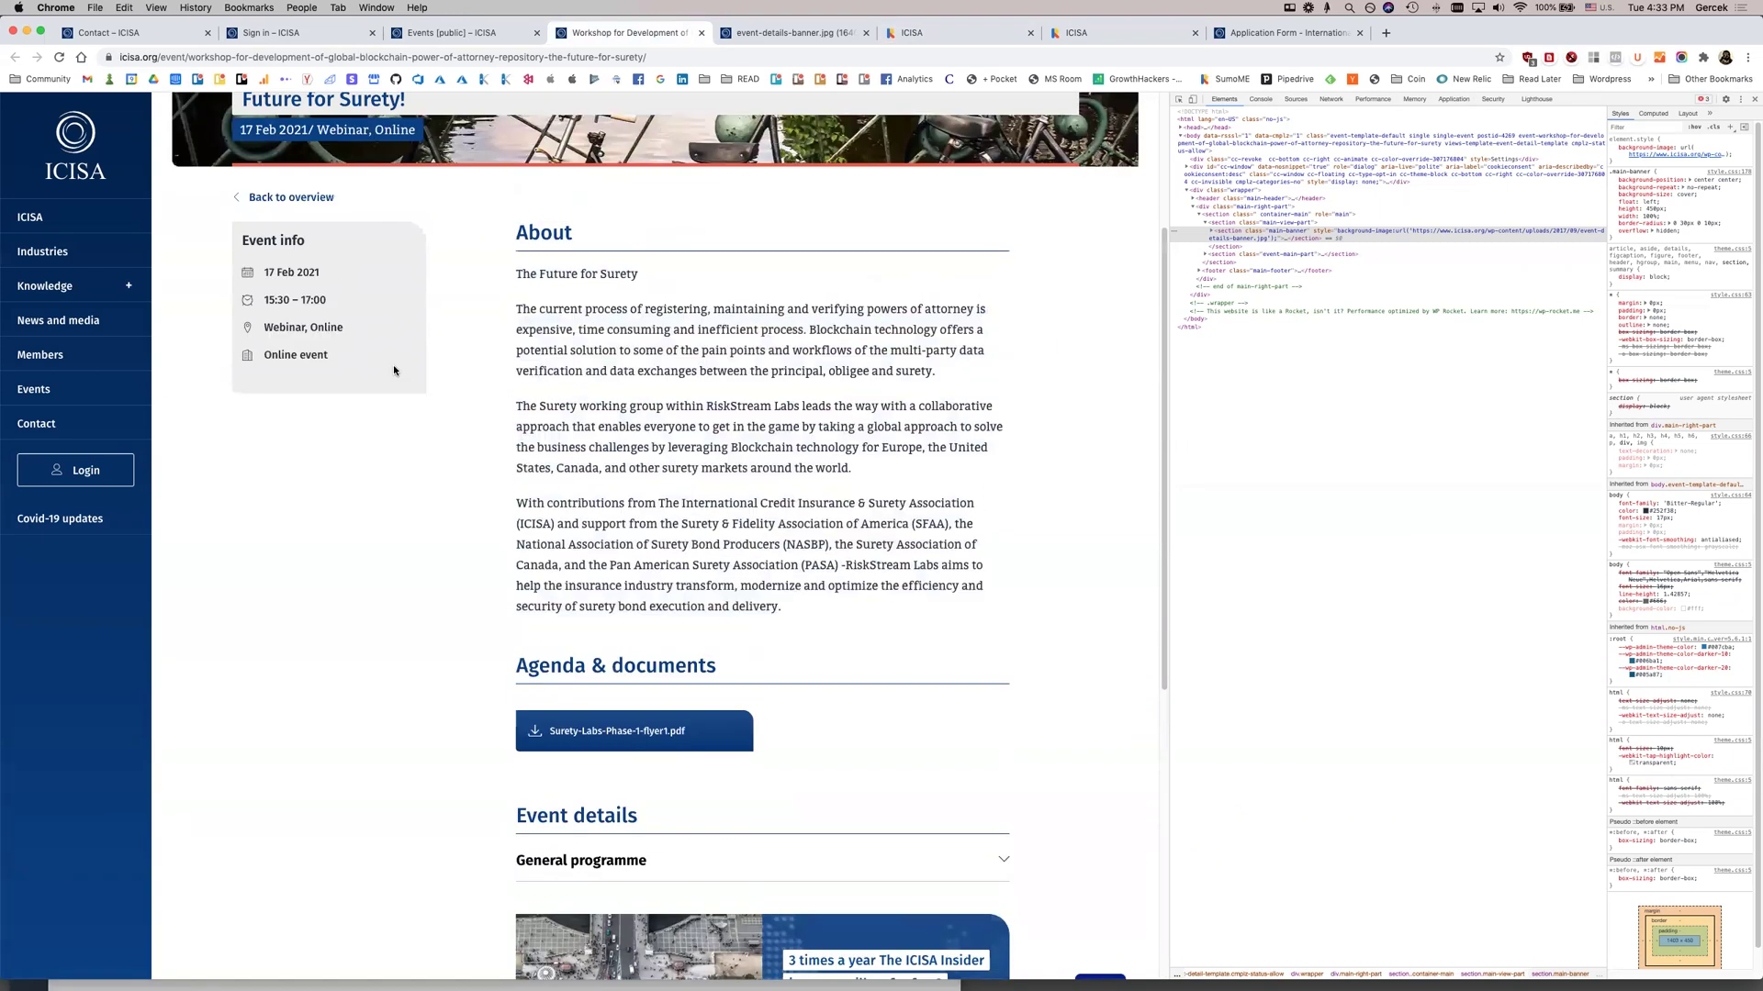
pyautogui.moveTo(325, 335); pyautogui.dragTo(281, 292)
pyautogui.click(303, 296)
pyautogui.click(1128, 32)
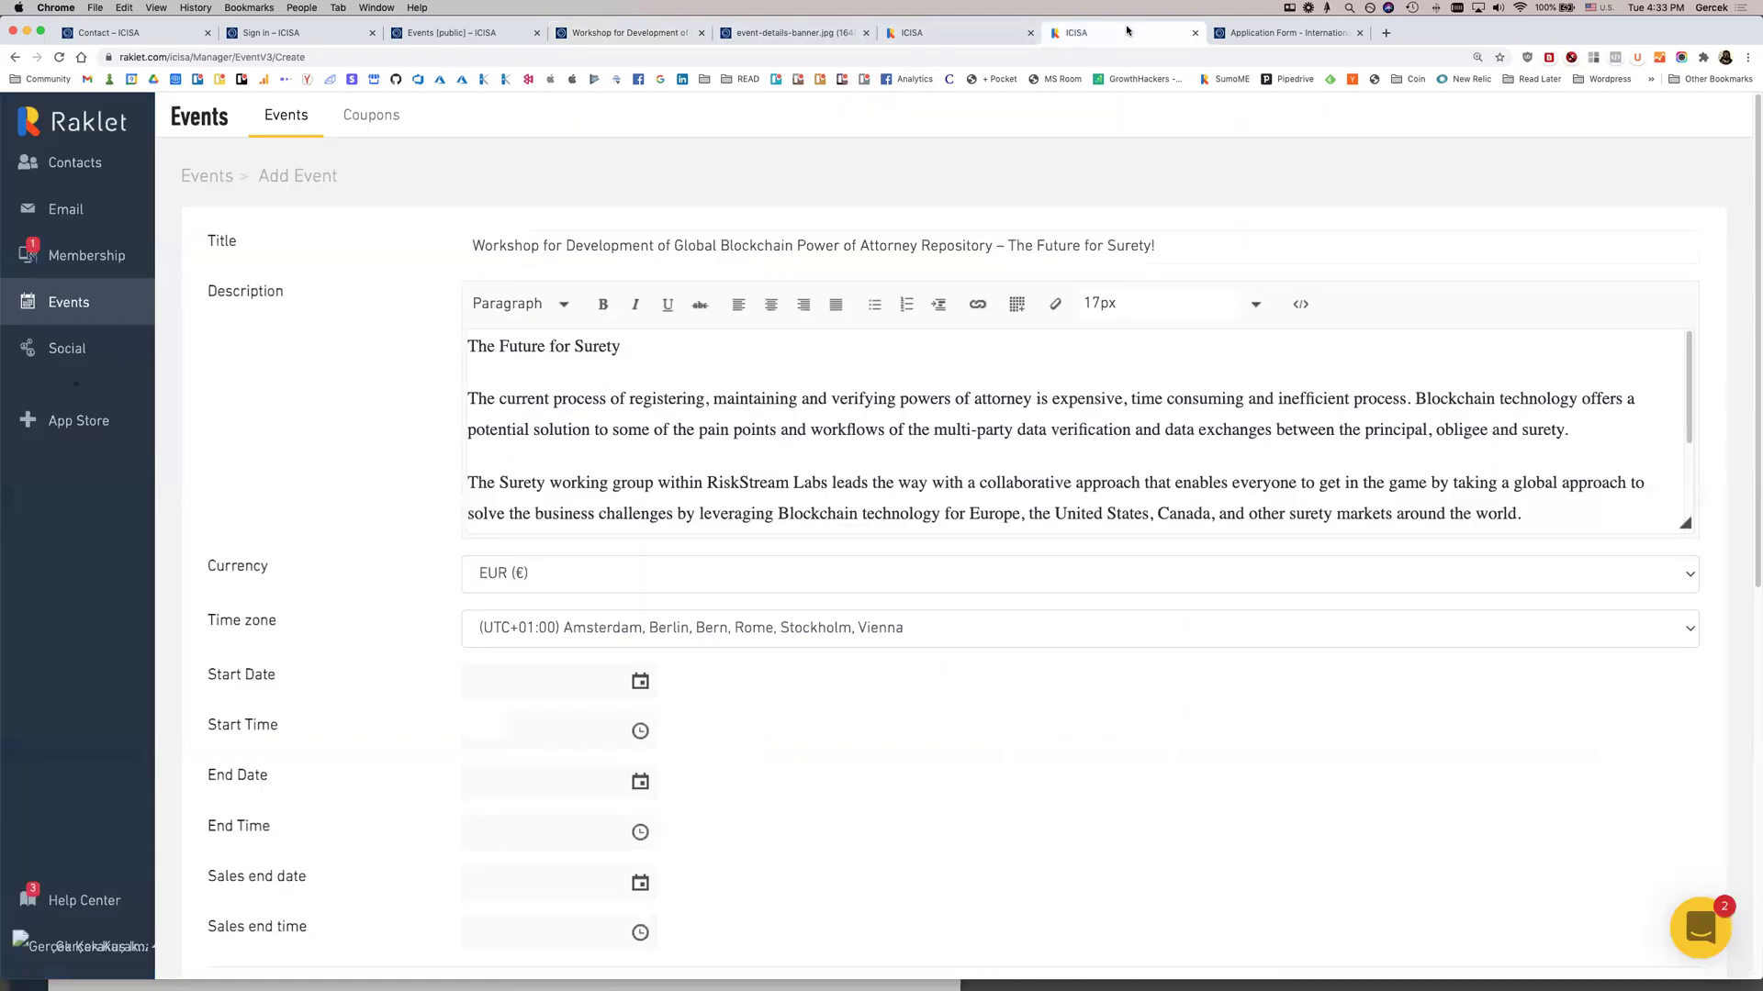
pyautogui.scroll(-3, 365, 510)
pyautogui.click(599, 509)
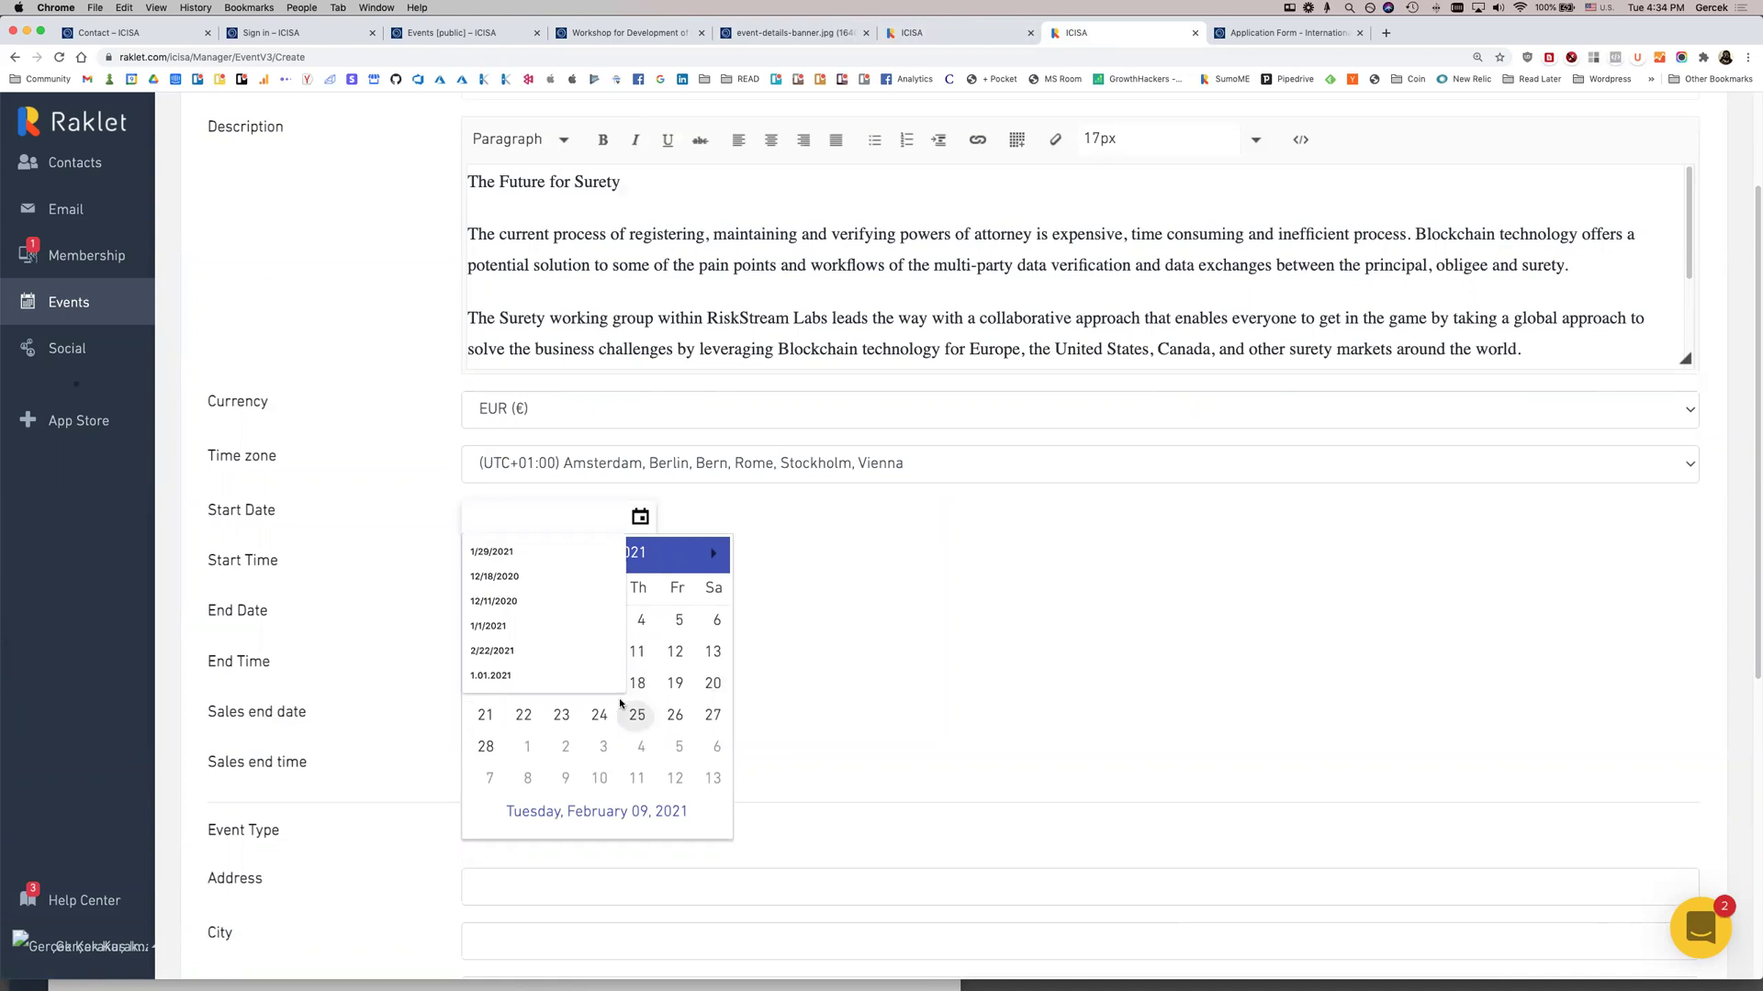
# Set the event start to 2/17/2021 at 09:30
pyautogui.click(637, 684)
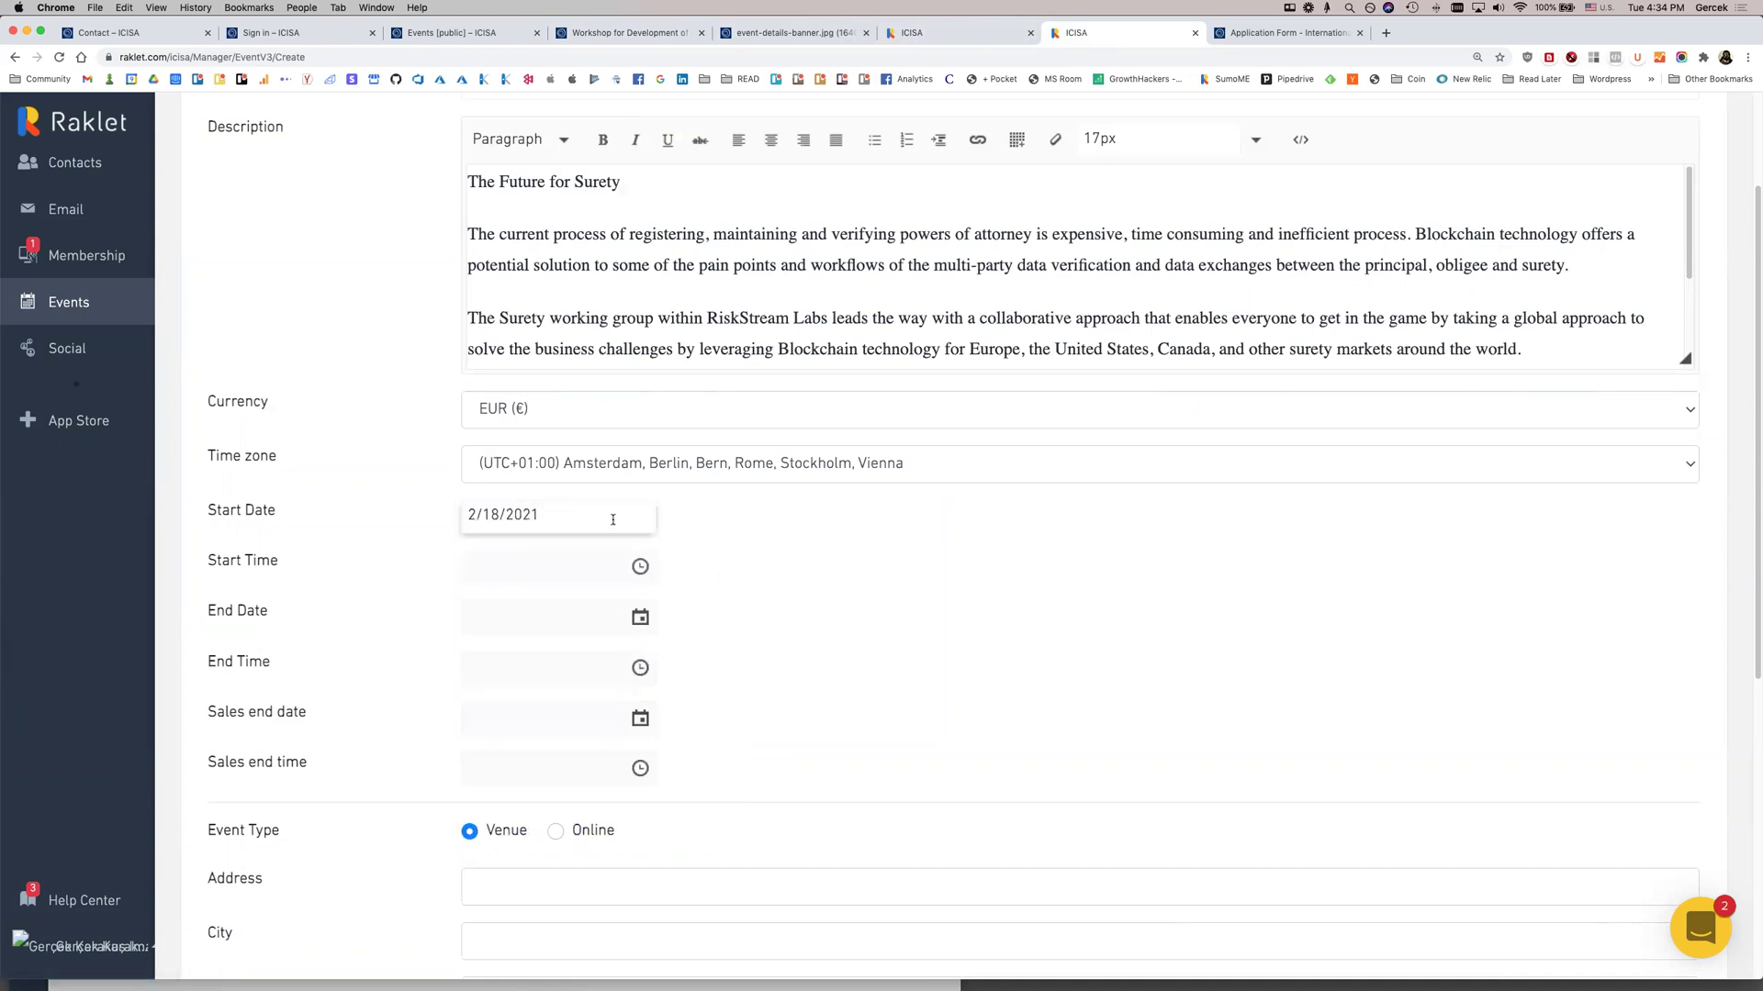
pyautogui.click(647, 516)
pyautogui.click(598, 682)
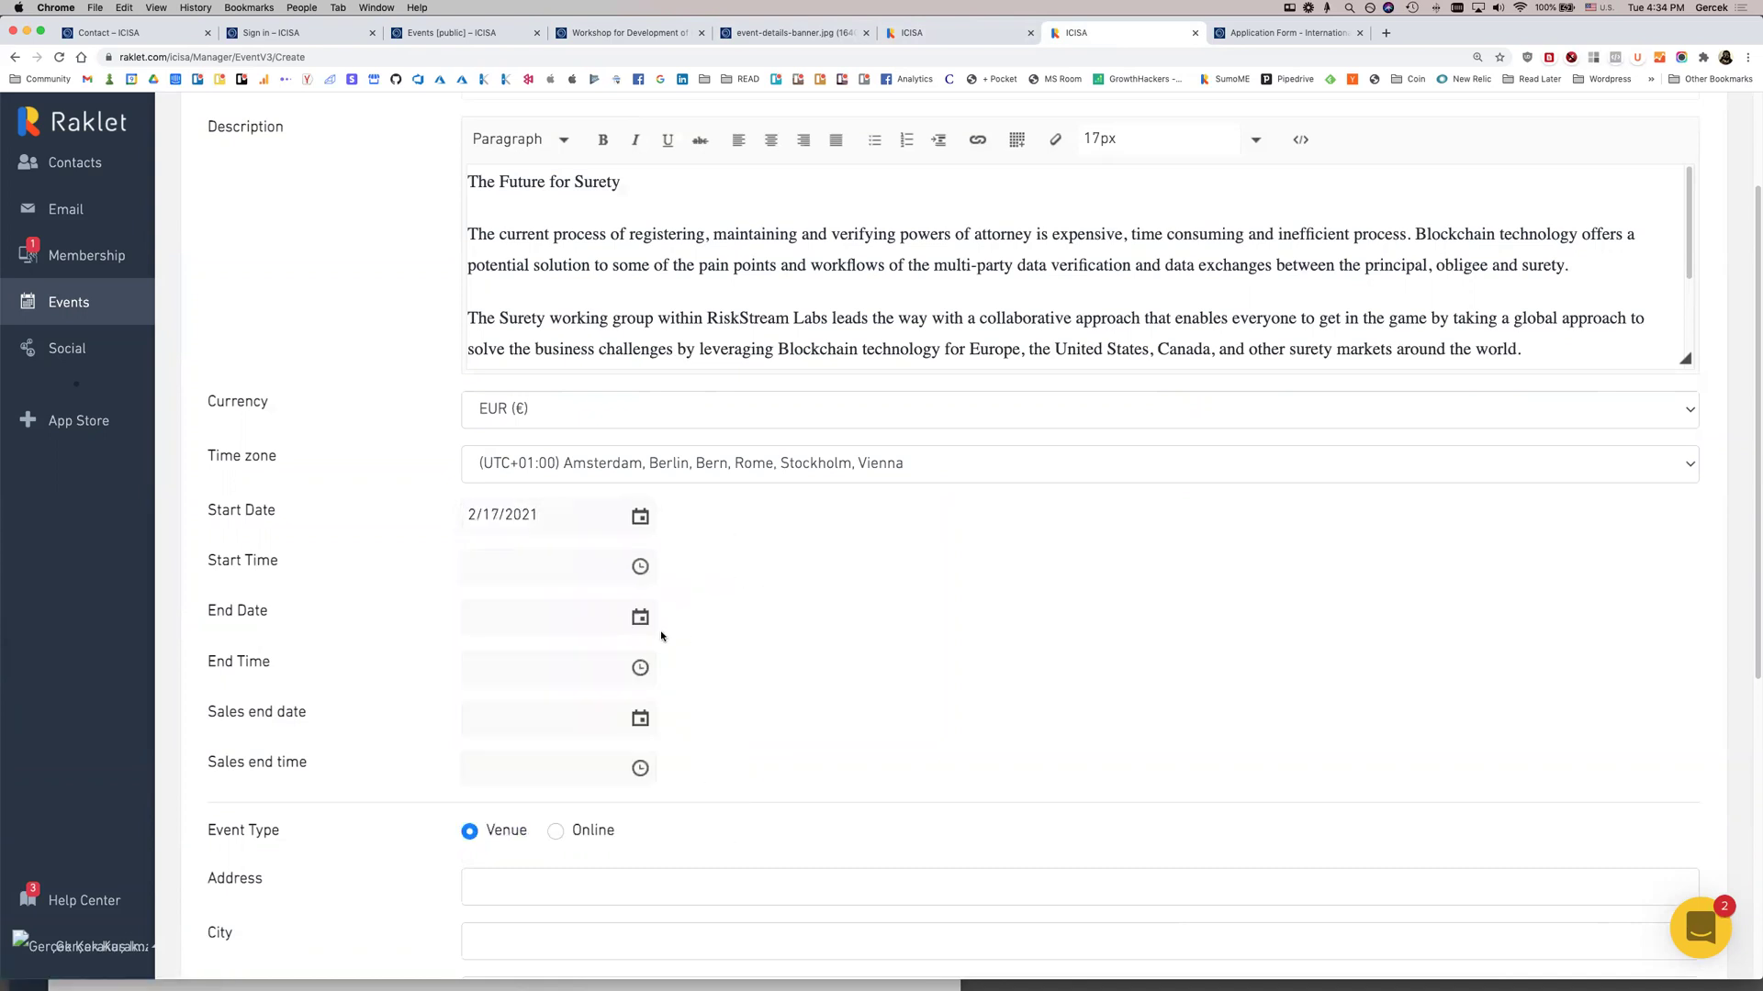
pyautogui.click(624, 571)
pyautogui.scroll(-5, 524, 693)
pyautogui.click(515, 722)
# Set the event end to 2/17/2021 at 13:00
pyautogui.click(647, 622)
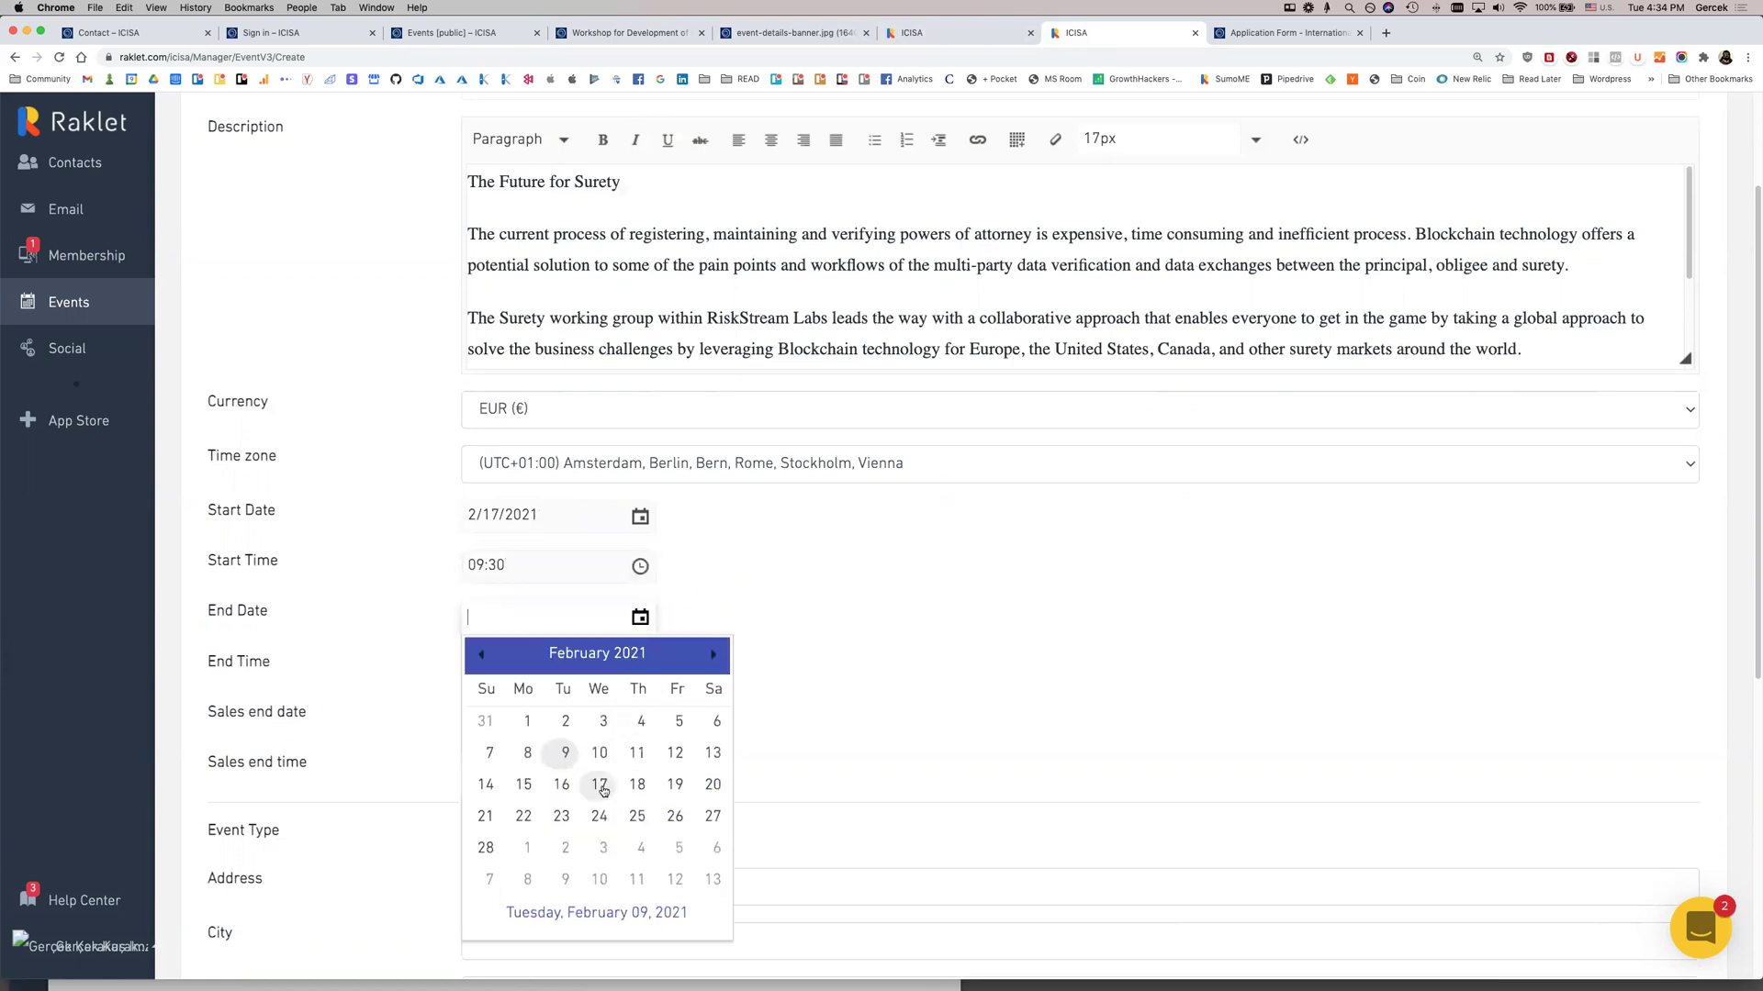
pyautogui.click(598, 783)
pyautogui.click(643, 669)
pyautogui.scroll(-3, 569, 817)
pyautogui.scroll(-10, 542, 819)
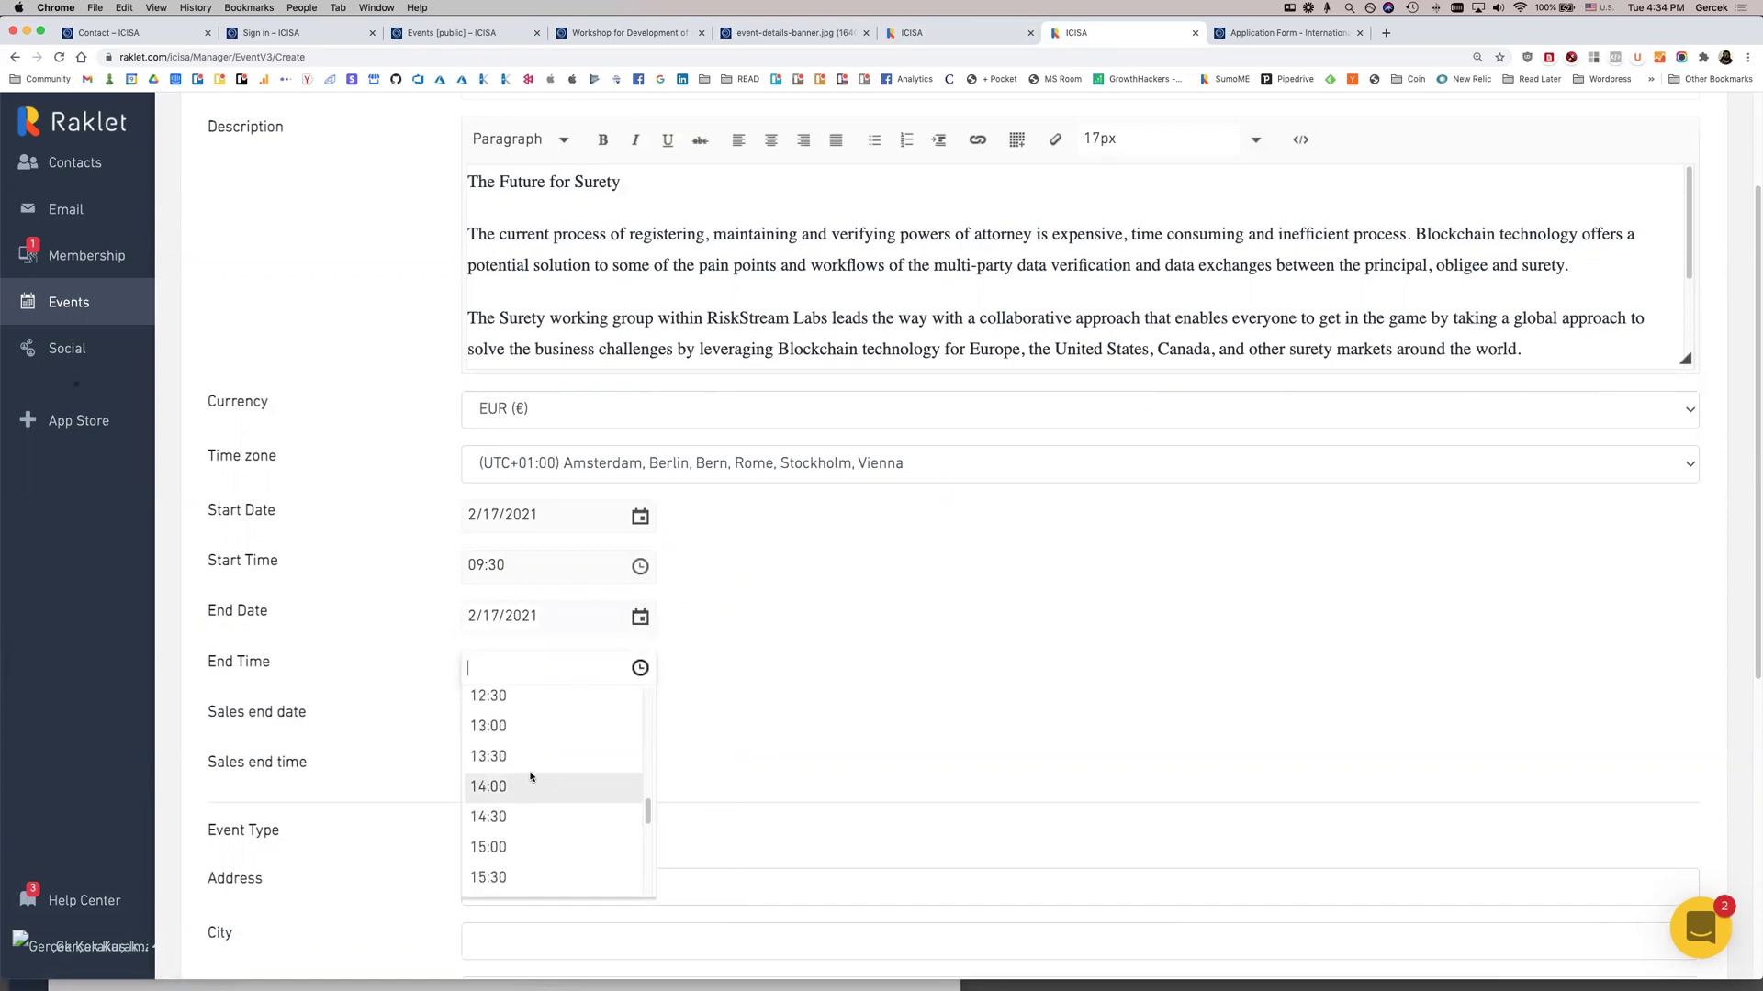
pyautogui.click(598, 722)
pyautogui.scroll(-2, 799, 720)
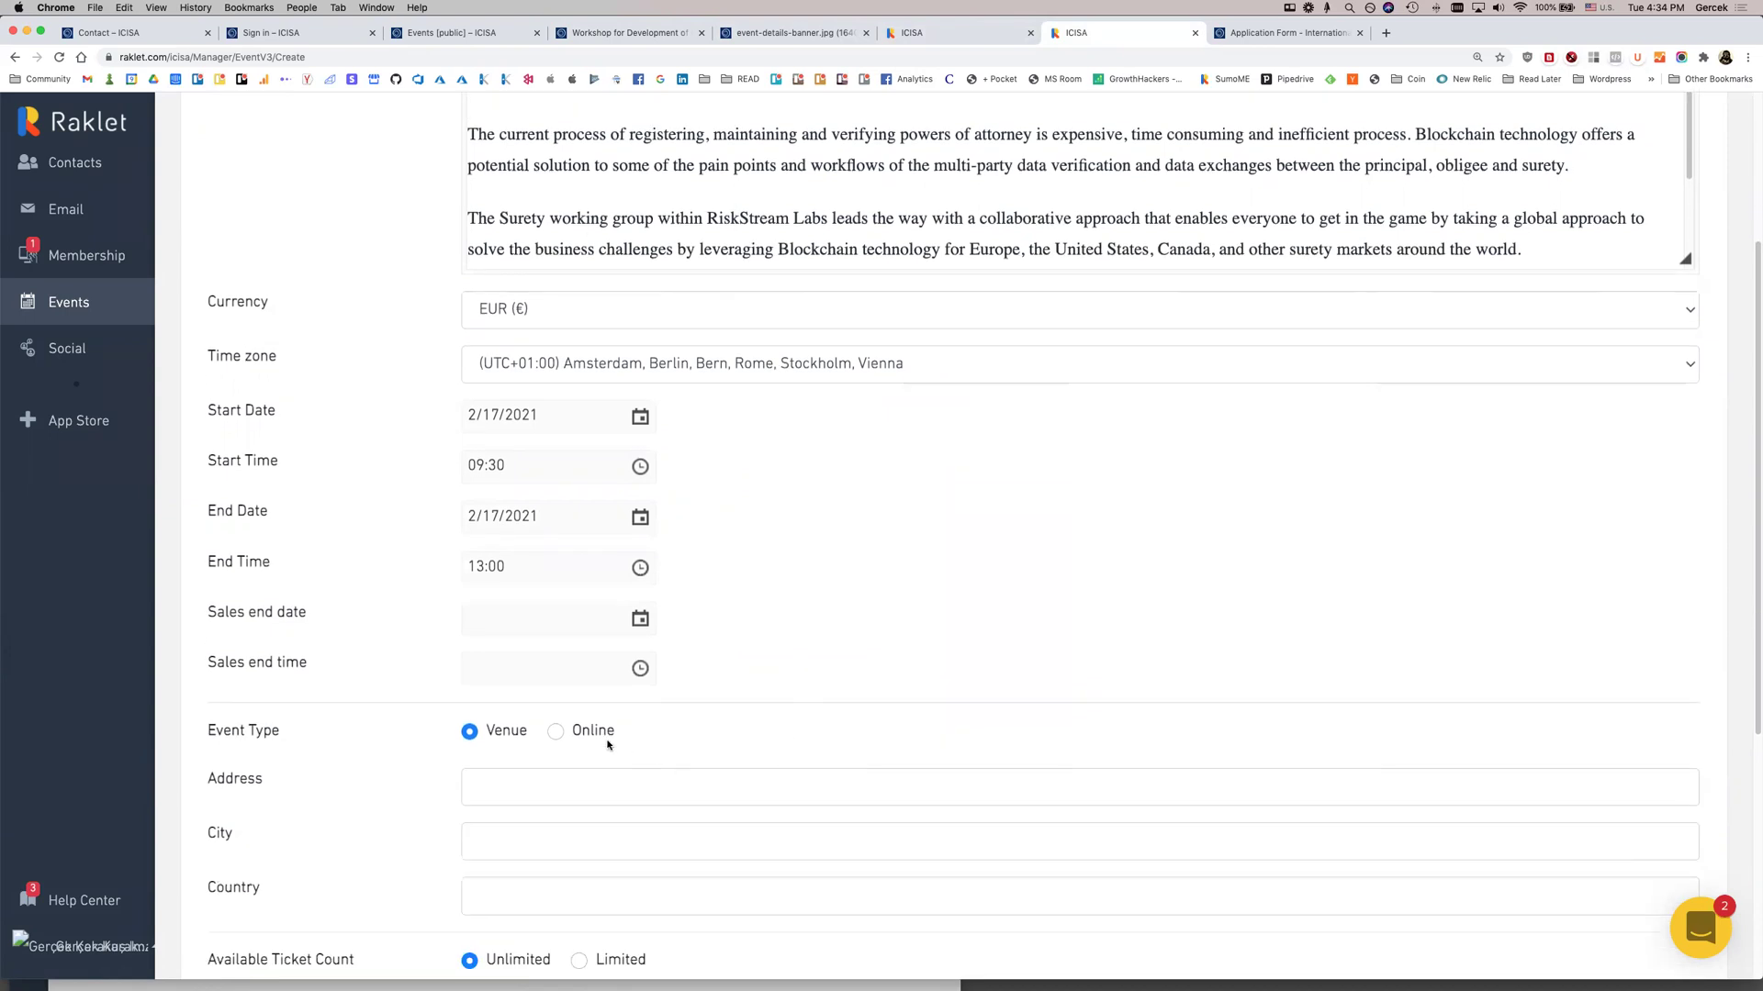
pyautogui.click(559, 735)
pyautogui.click(554, 787)
pyautogui.write('htt')
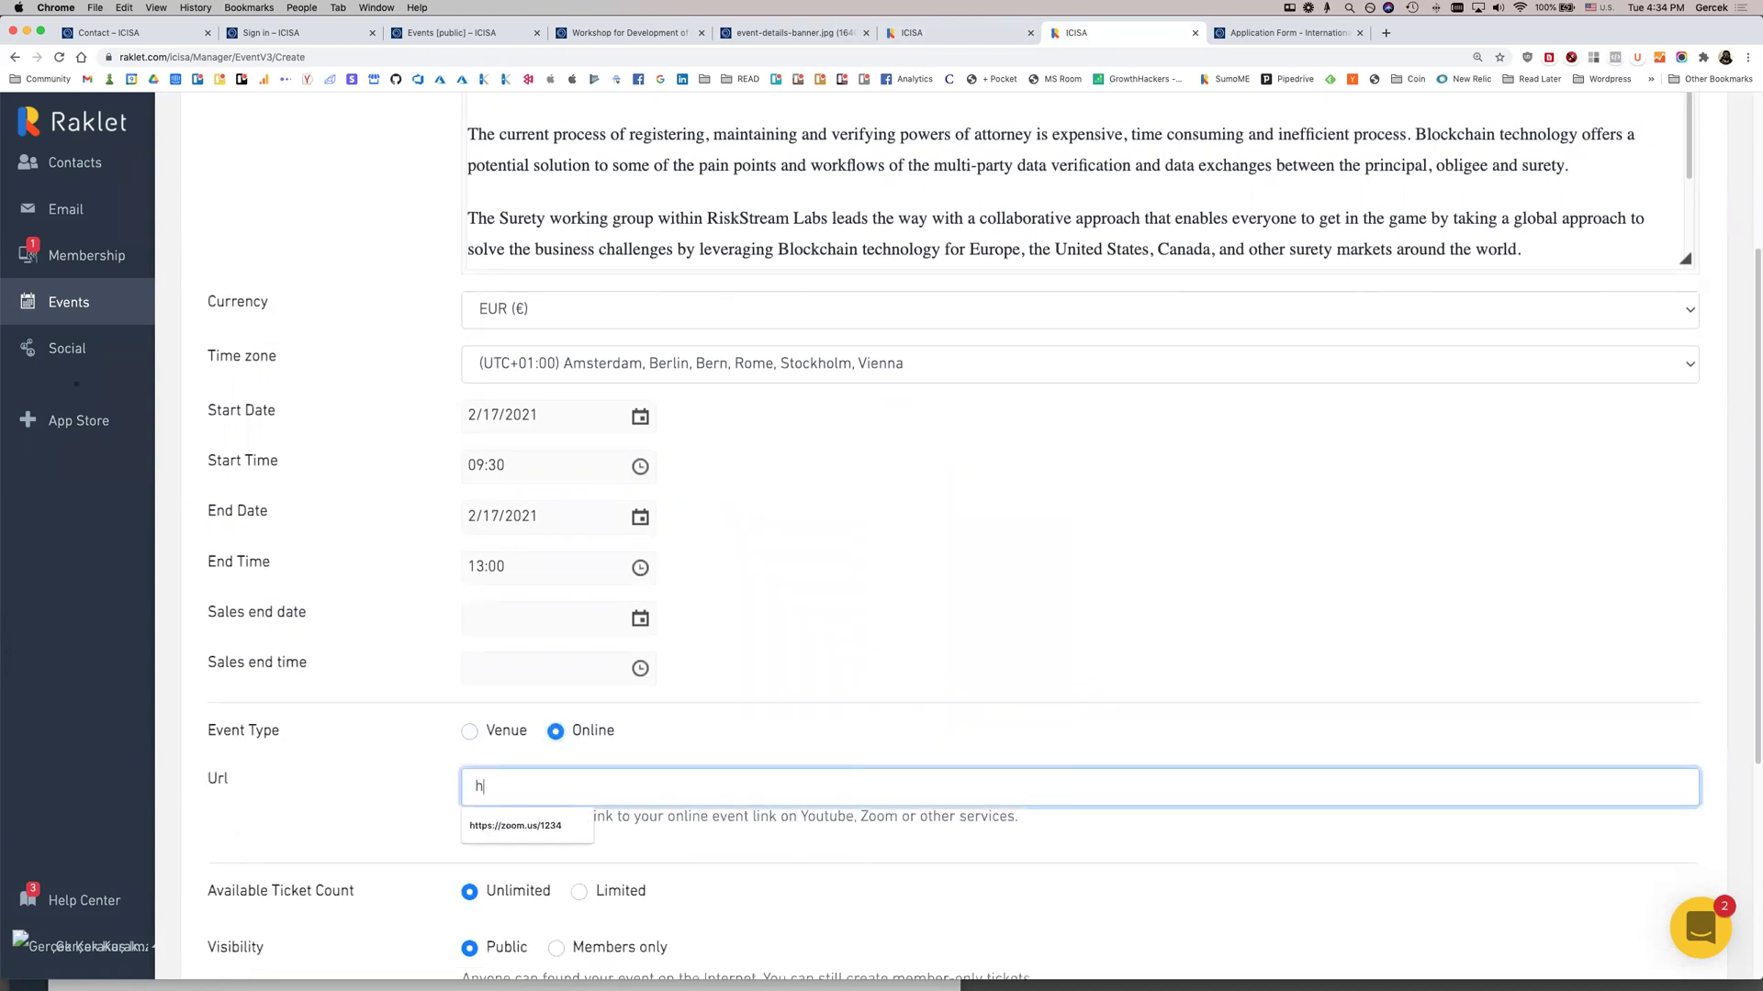
pyautogui.press('Down')
pyautogui.press('Return')
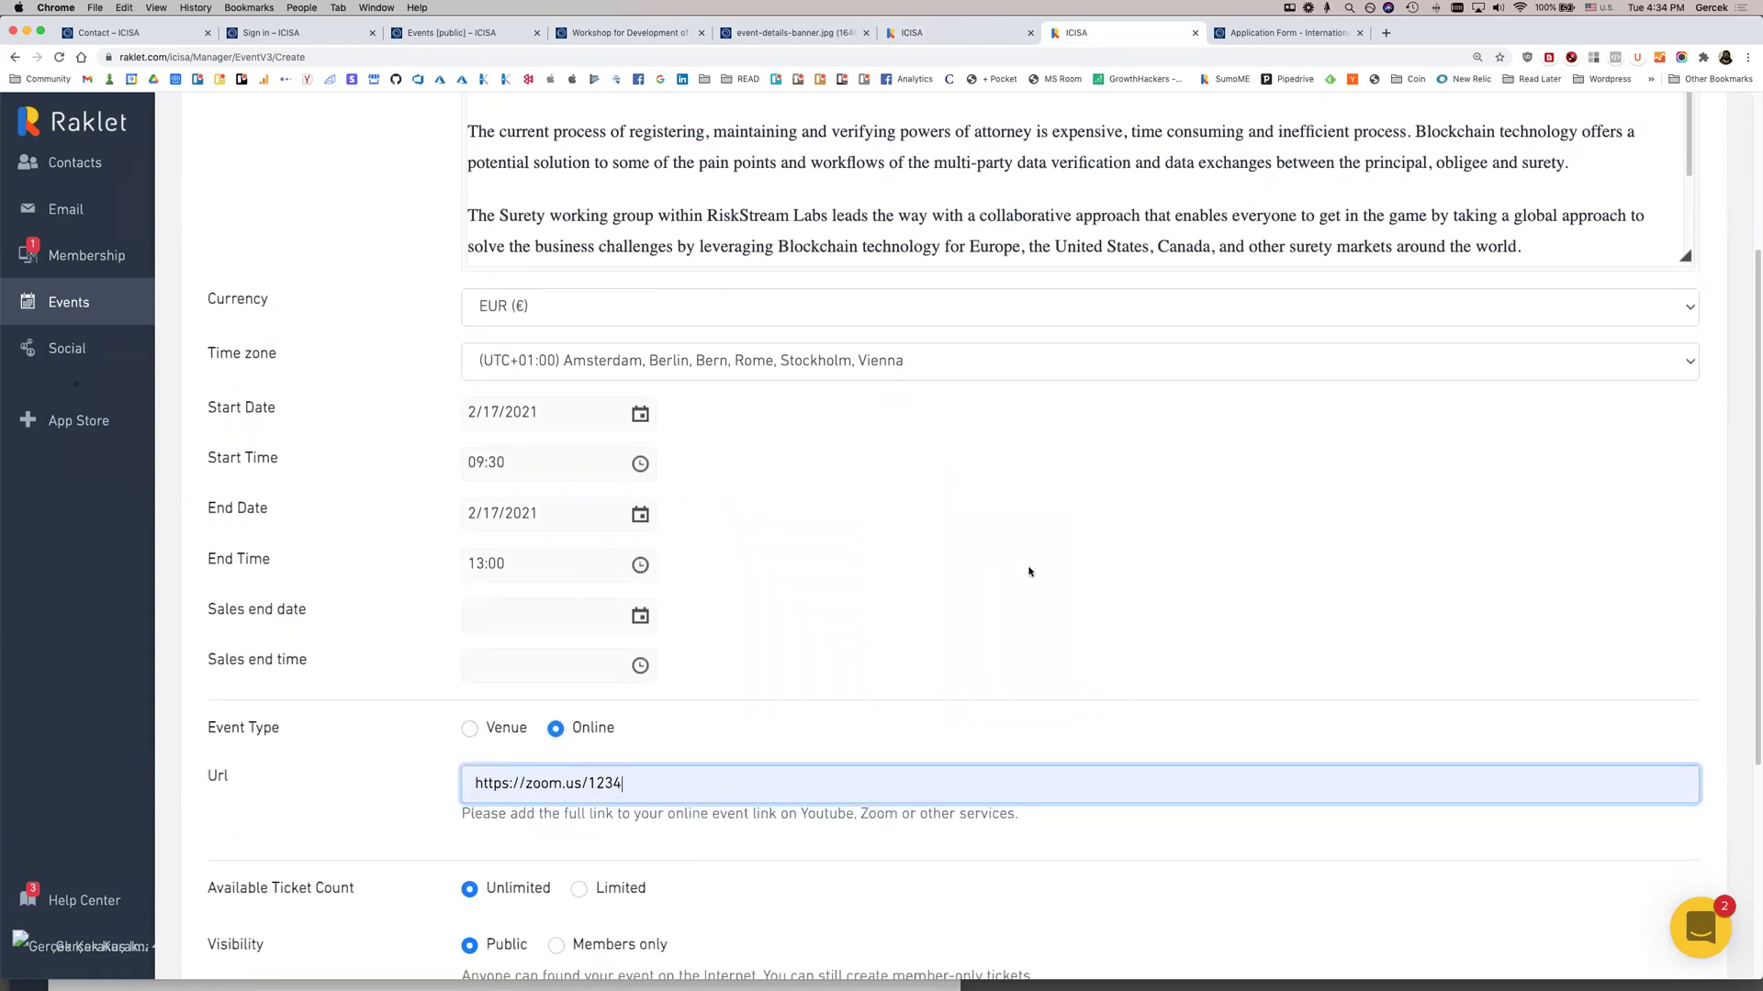
pyautogui.scroll(-4, 1009, 577)
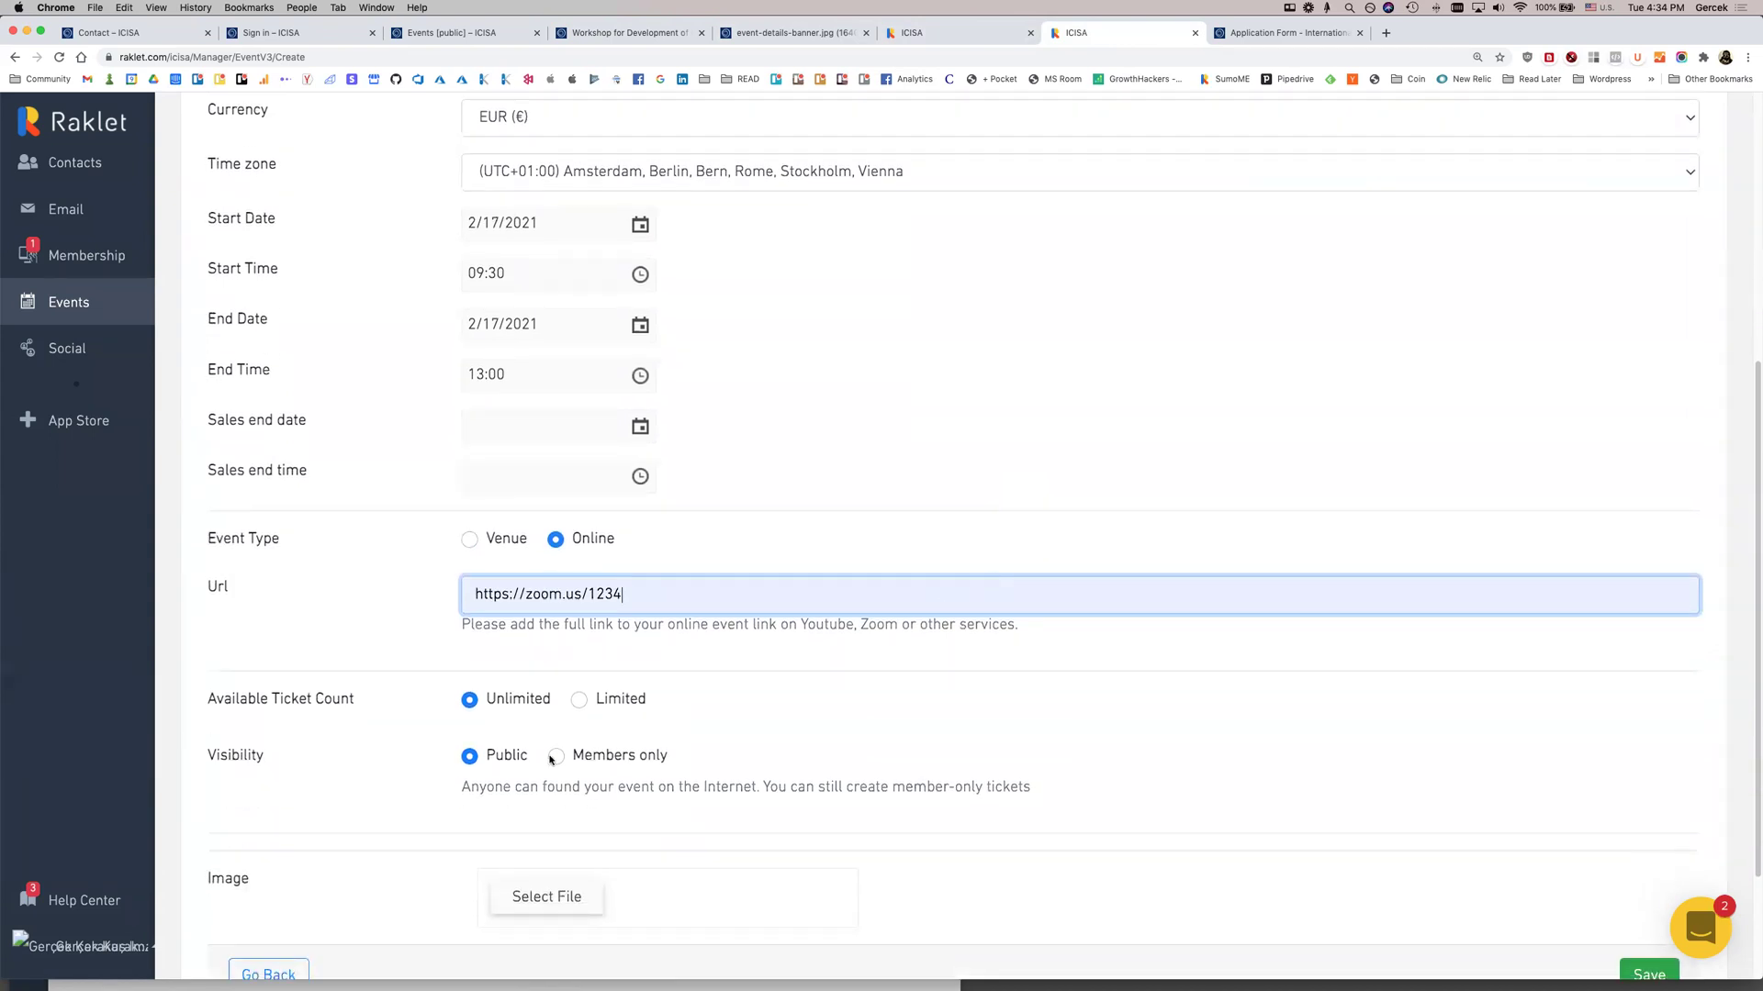
pyautogui.click(540, 903)
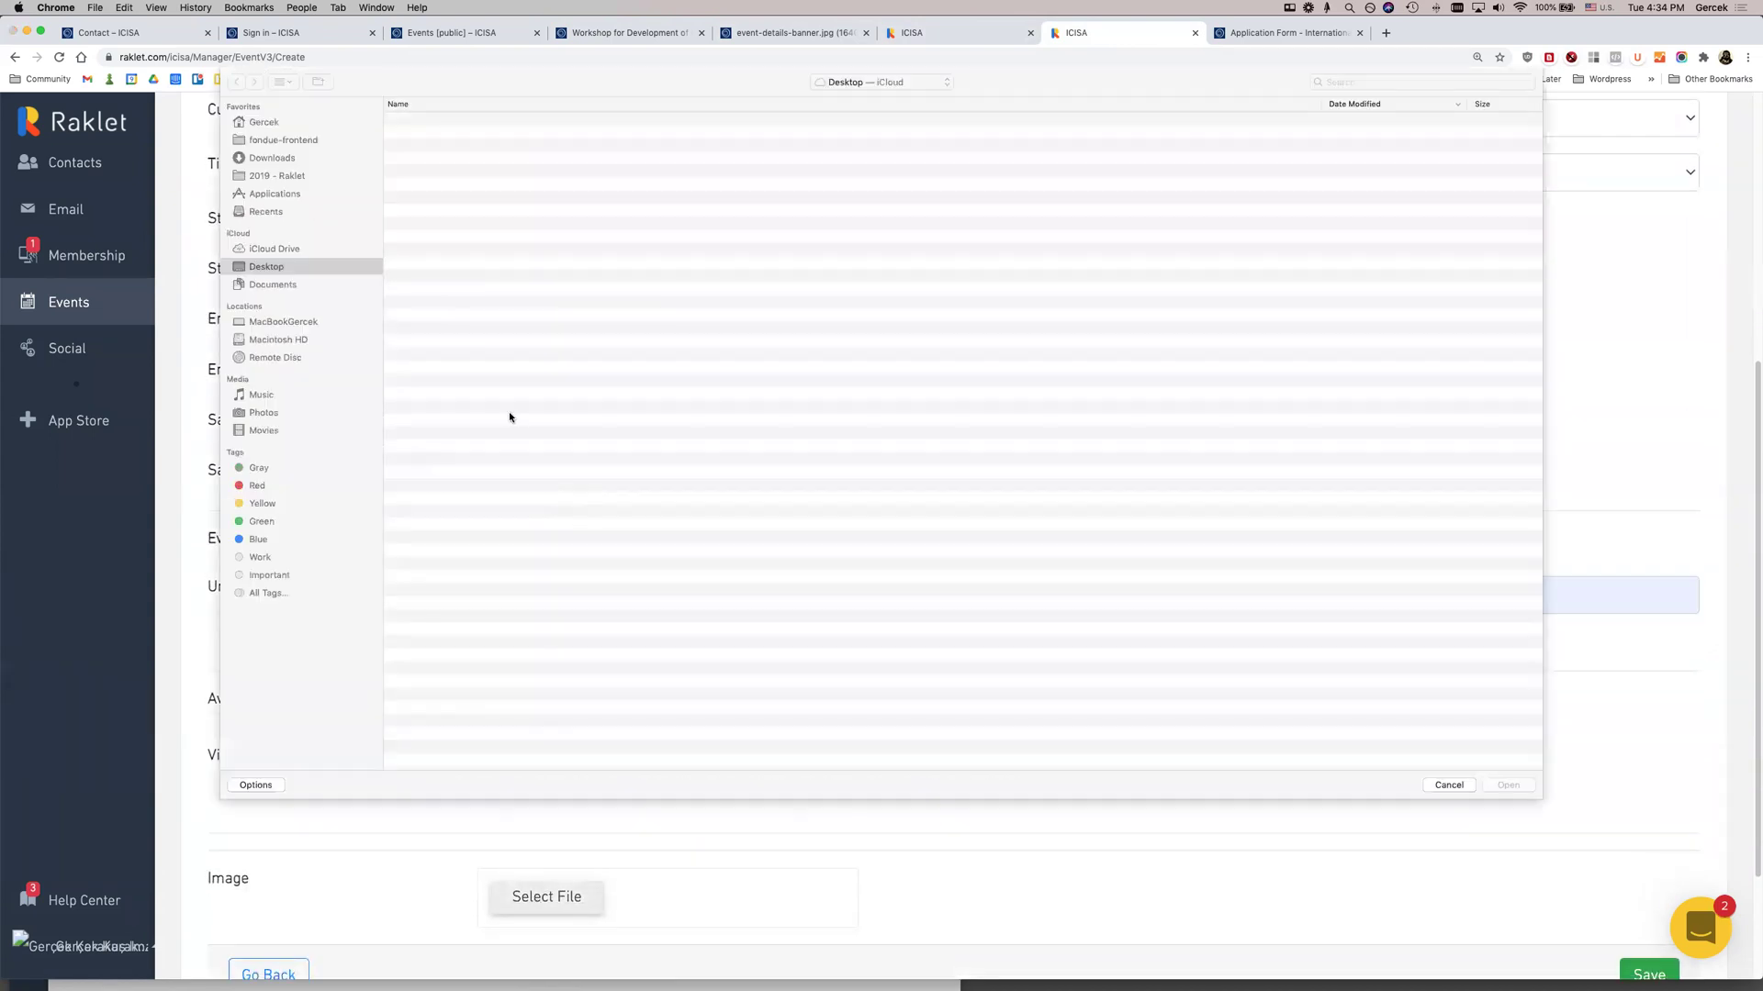
# Upload the canal photo as the event banner, crop it, and save the event
pyautogui.doubleClick(444, 119)
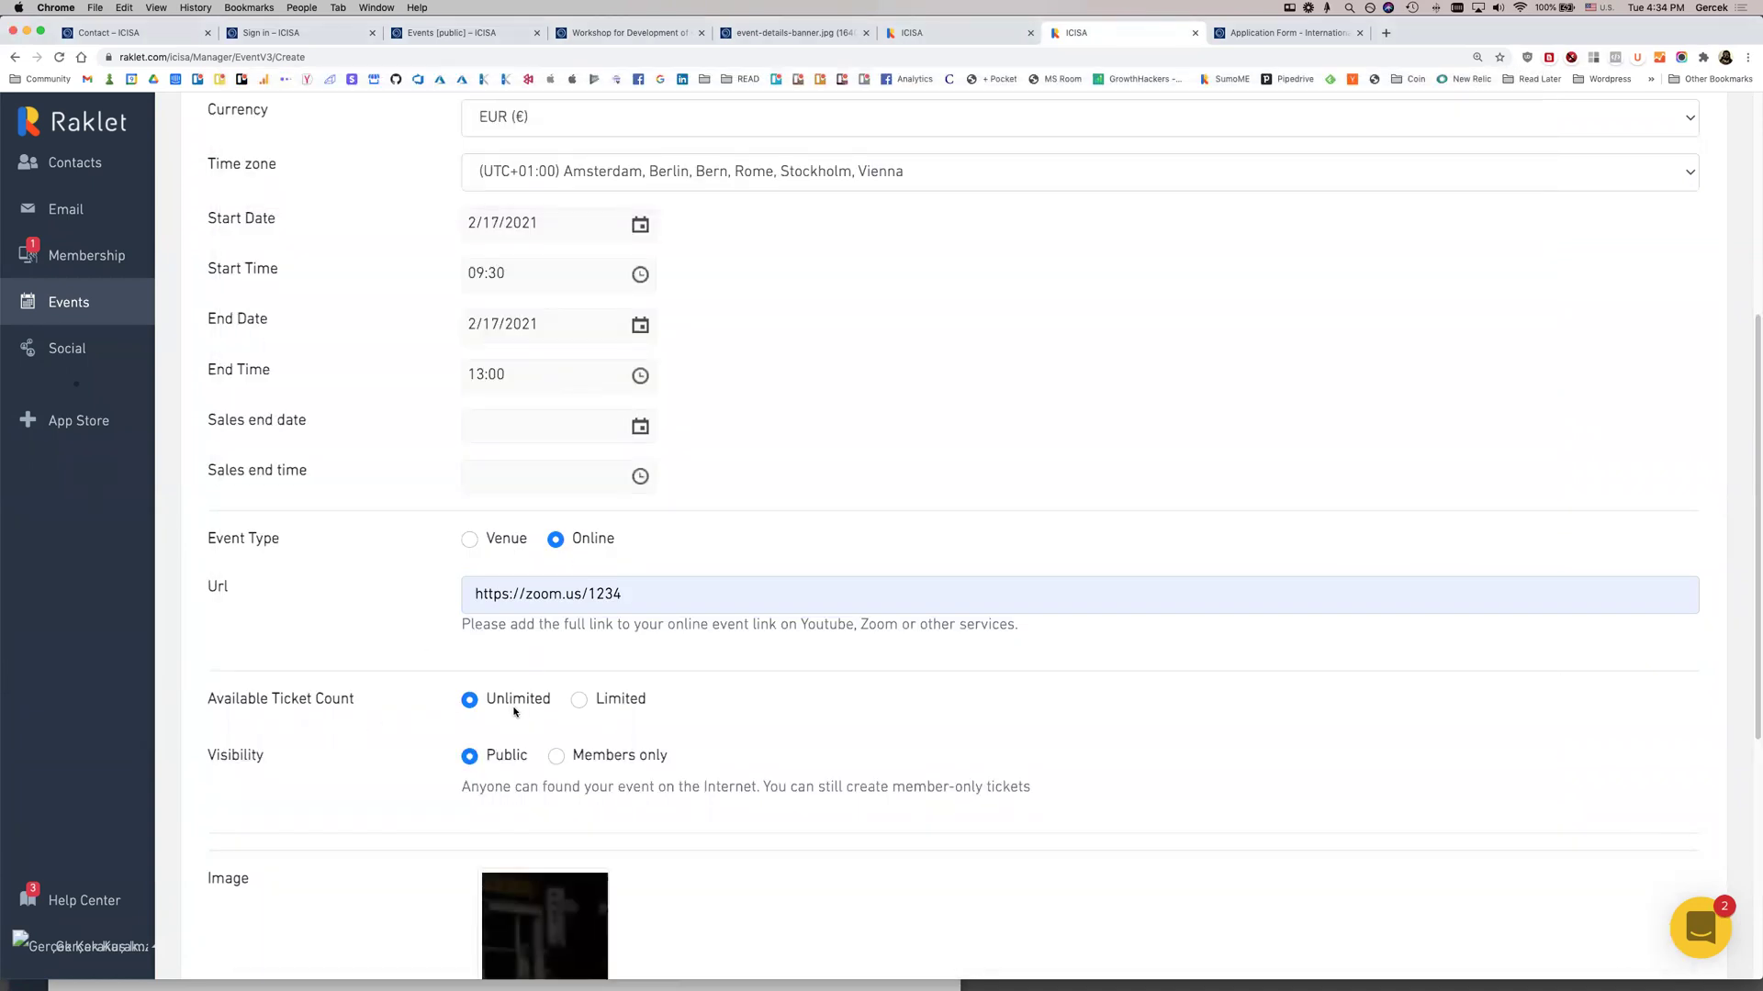
pyautogui.scroll(-2, 506, 714)
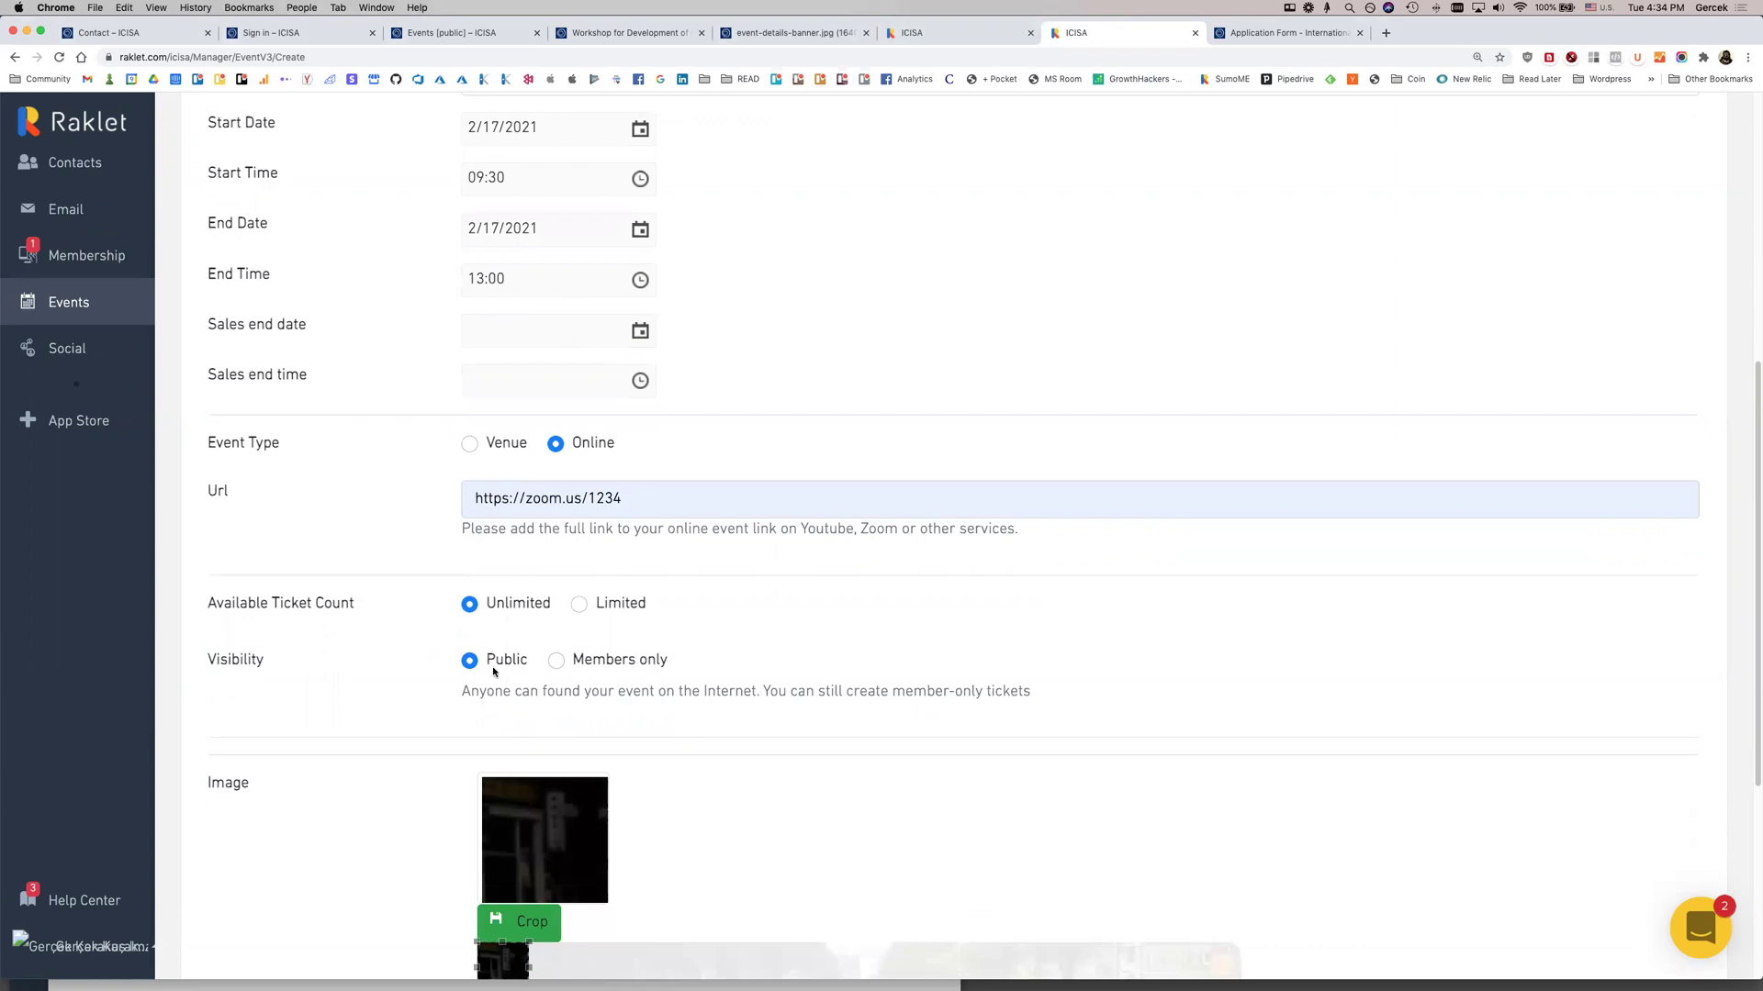
pyautogui.scroll(-4, 627, 778)
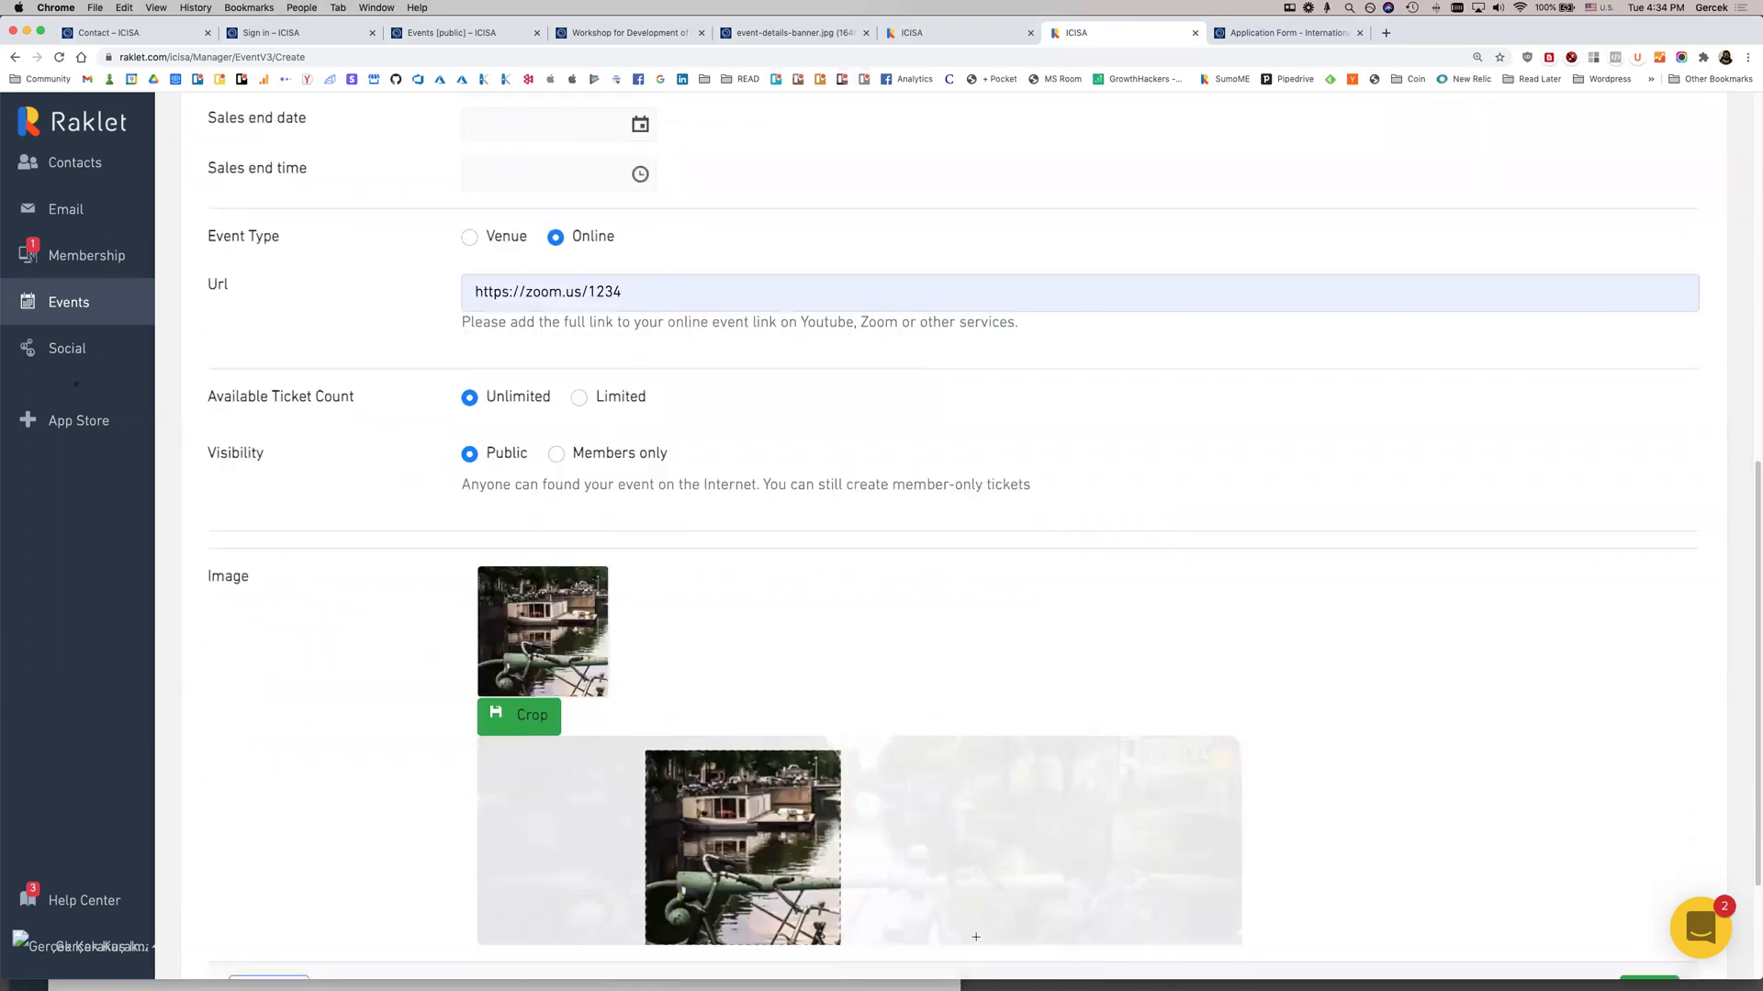
pyautogui.moveTo(769, 873)
pyautogui.mouseDown()
pyautogui.moveTo(907, 869)
pyautogui.moveTo(749, 858)
pyautogui.moveTo(781, 858)
pyautogui.mouseUp()
pyautogui.click(496, 723)
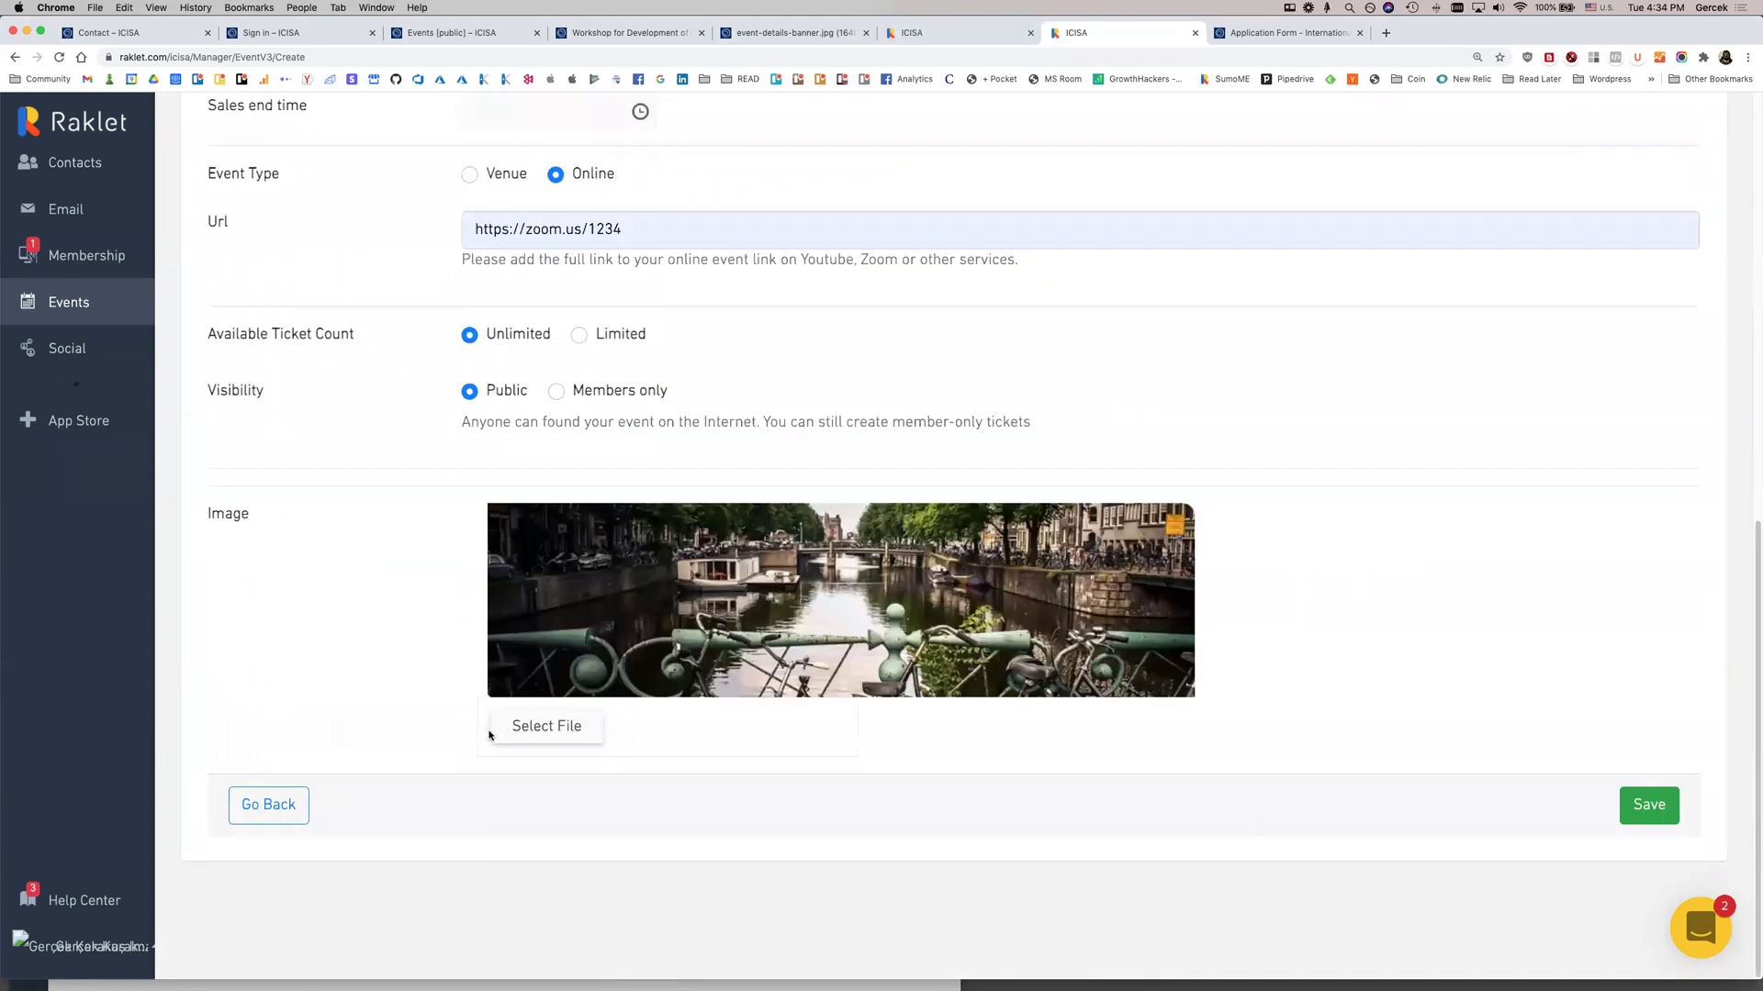
pyautogui.click(1658, 812)
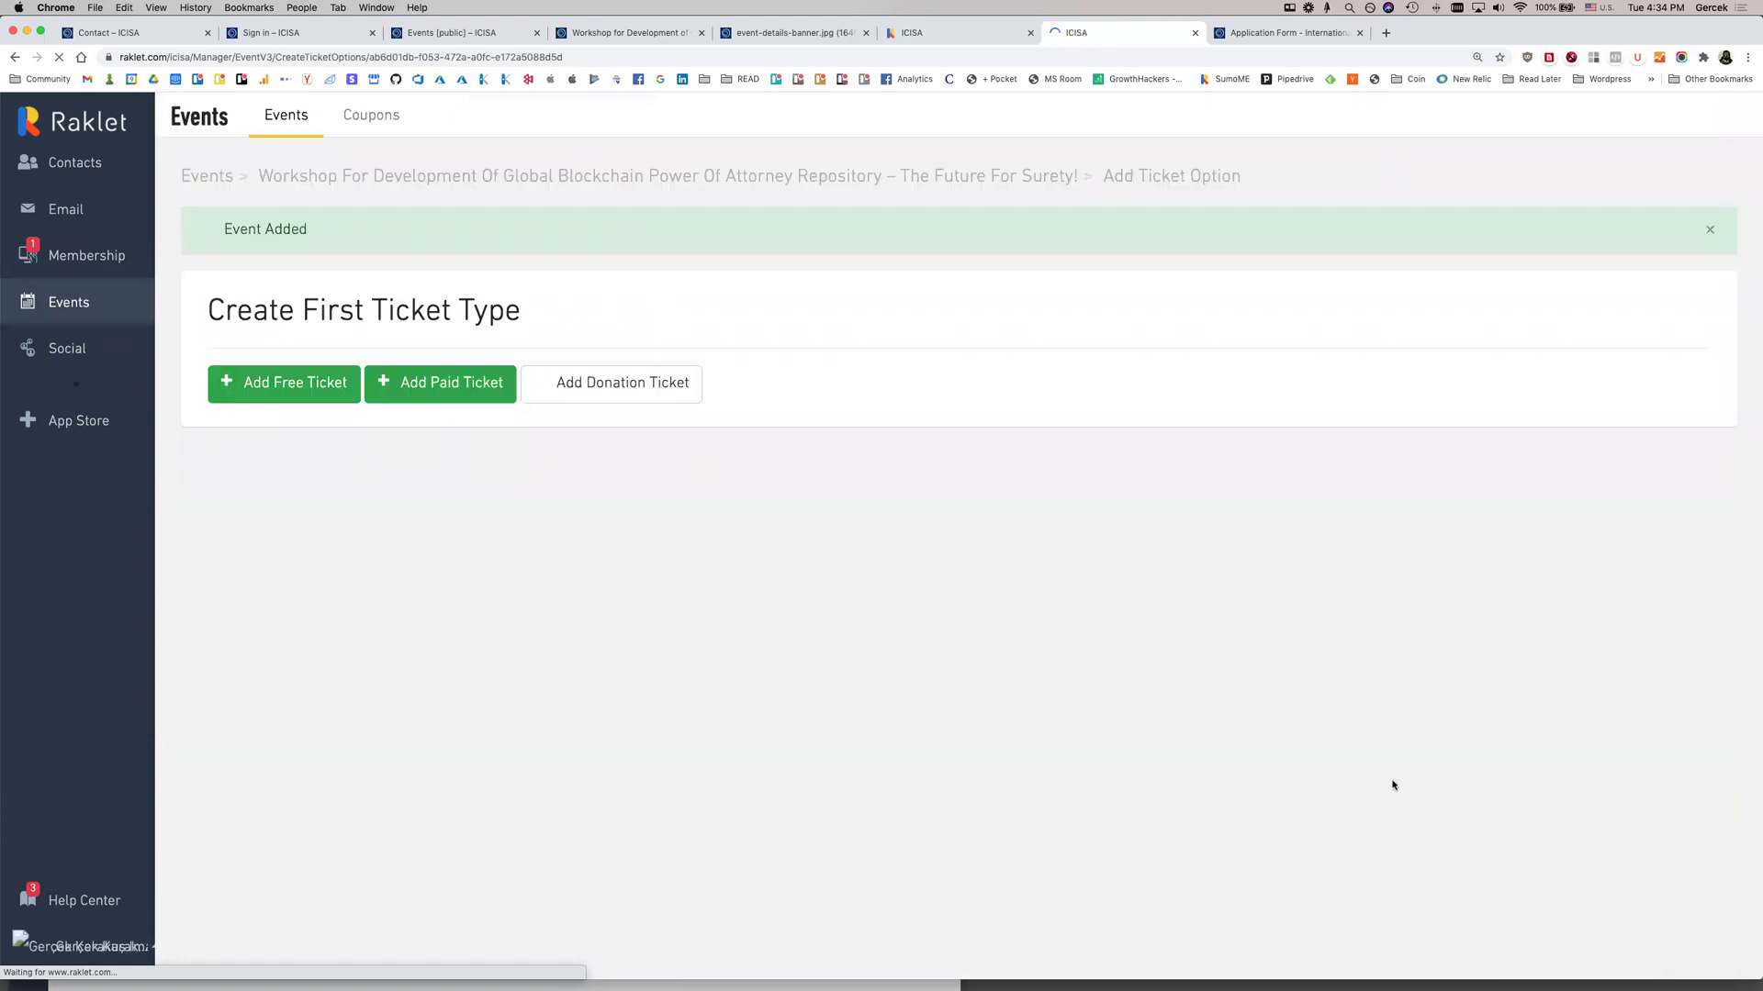
# Add a free ticket named 'Member Admission' with the description 'some details'
pyautogui.click(287, 387)
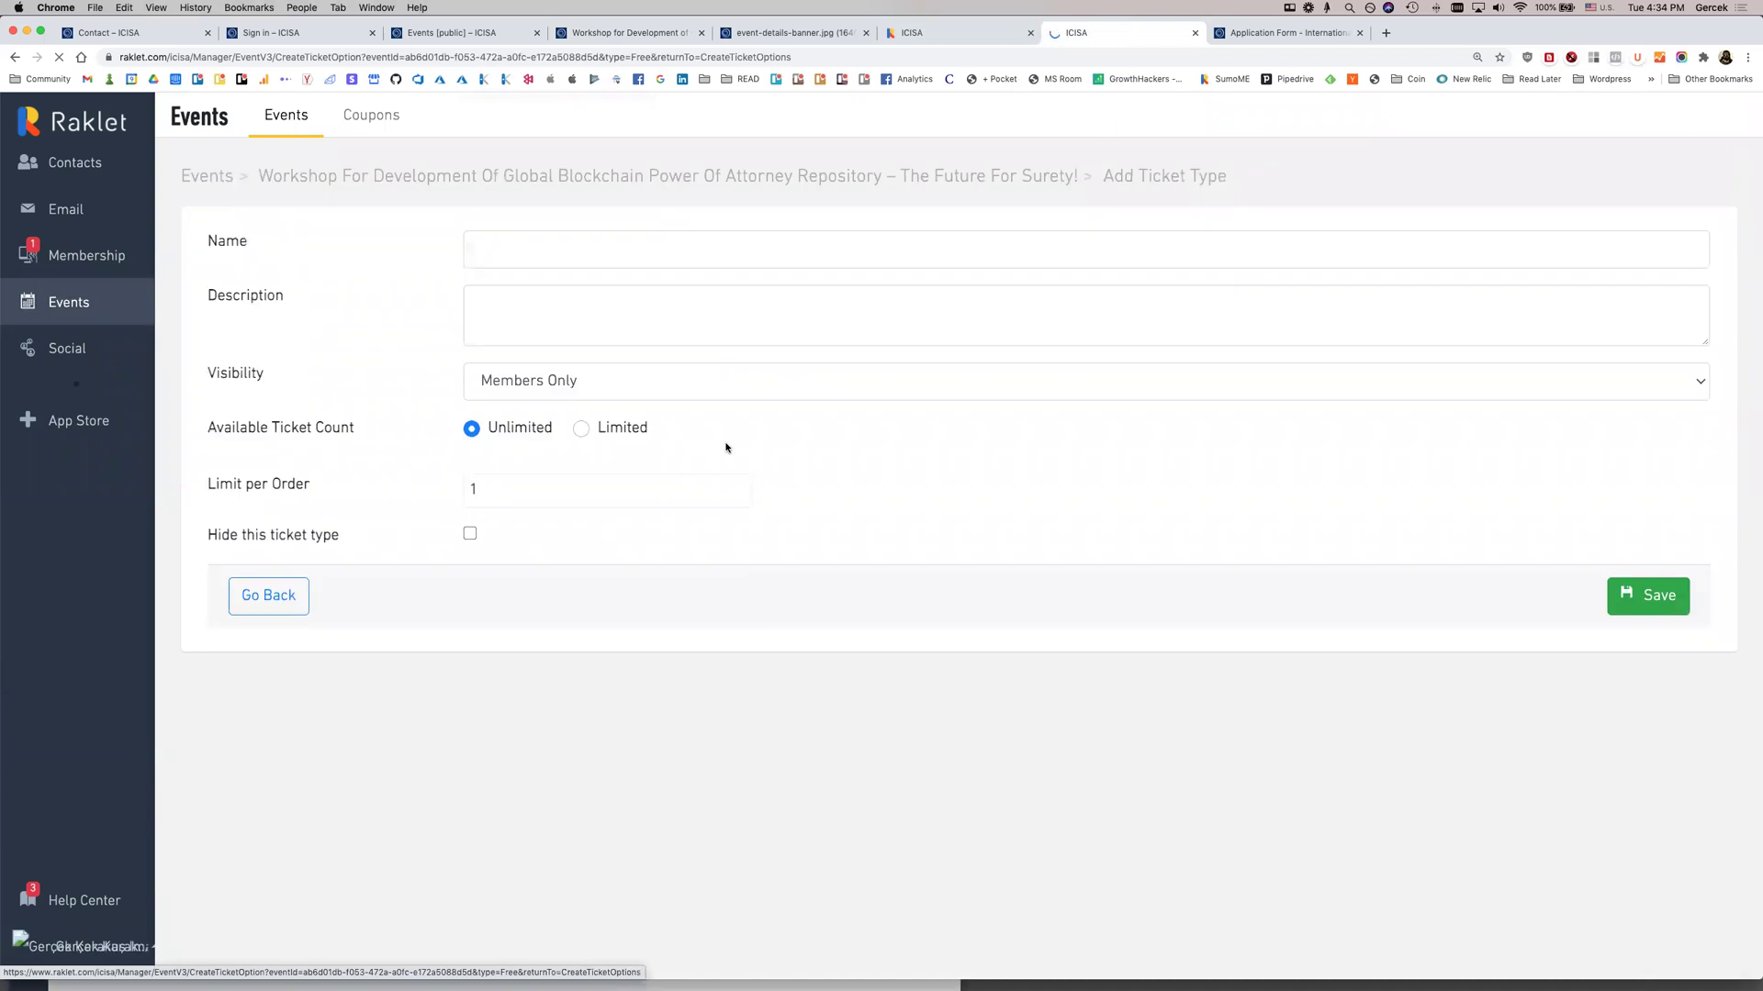
pyautogui.click(539, 246)
pyautogui.write('Free Admi')
pyautogui.press('super+a')
pyautogui.write('Member Admis')
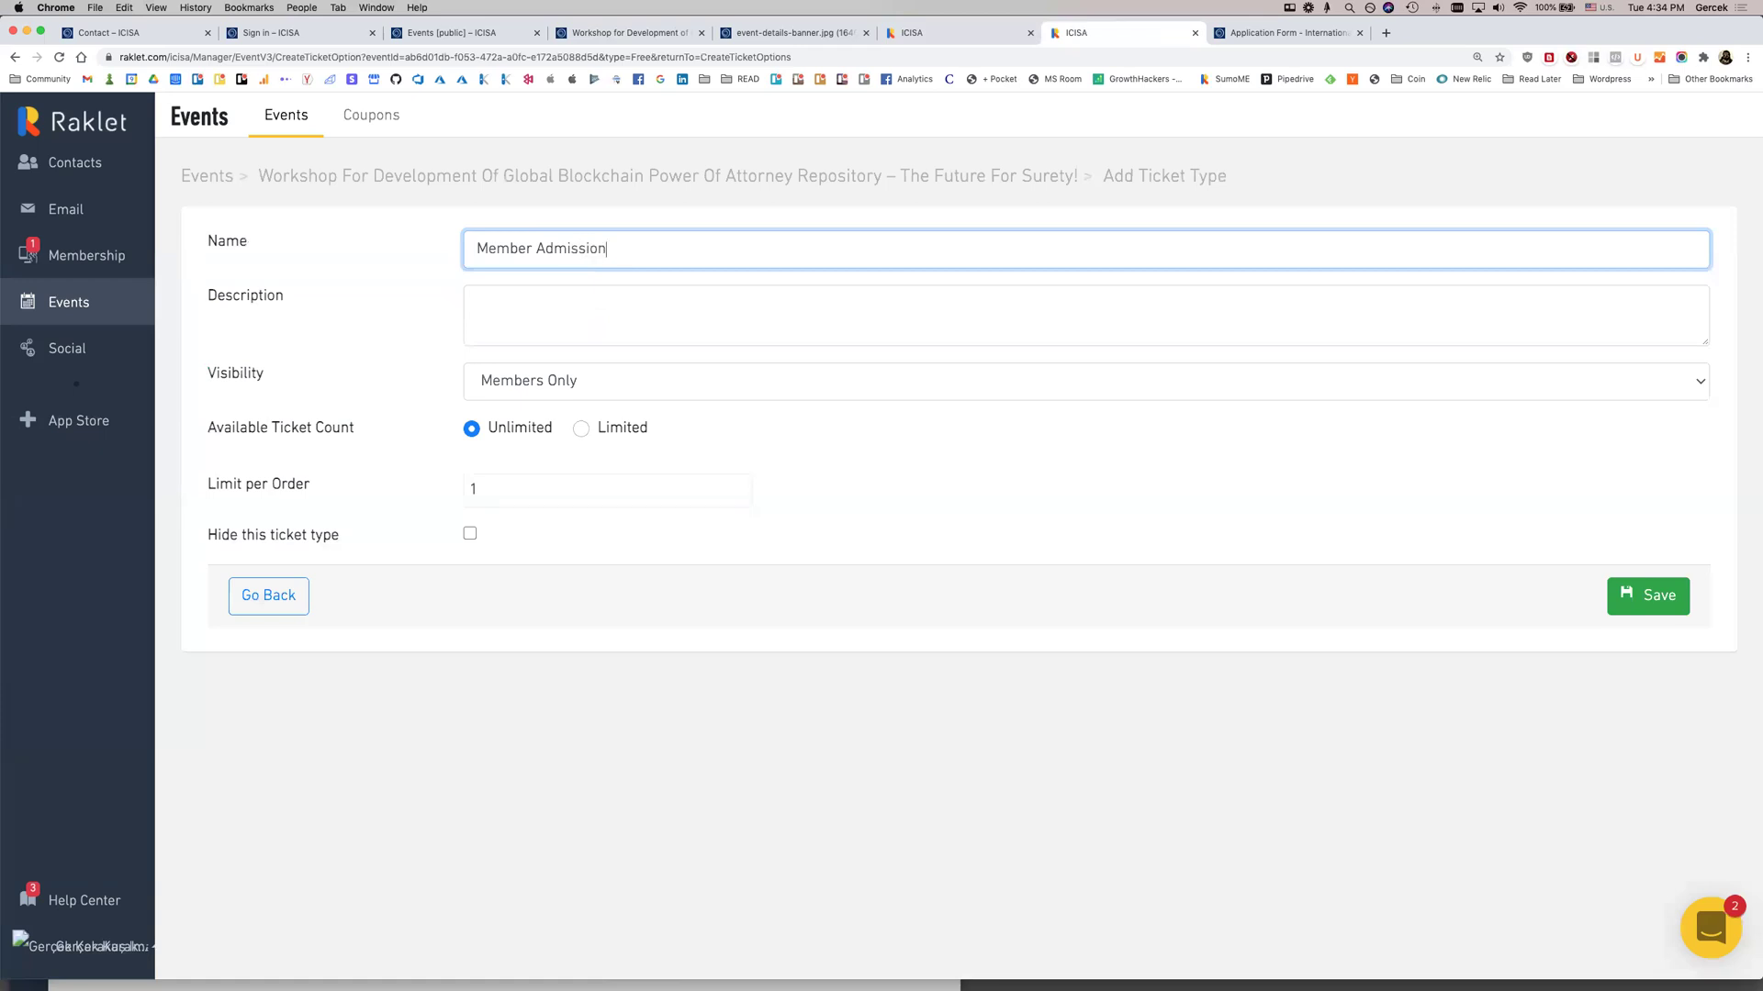
pyautogui.click(565, 329)
pyautogui.write('some')
# Keep the ticket Members Only, set its per-order limit to 2, and save it
pyautogui.click(537, 397)
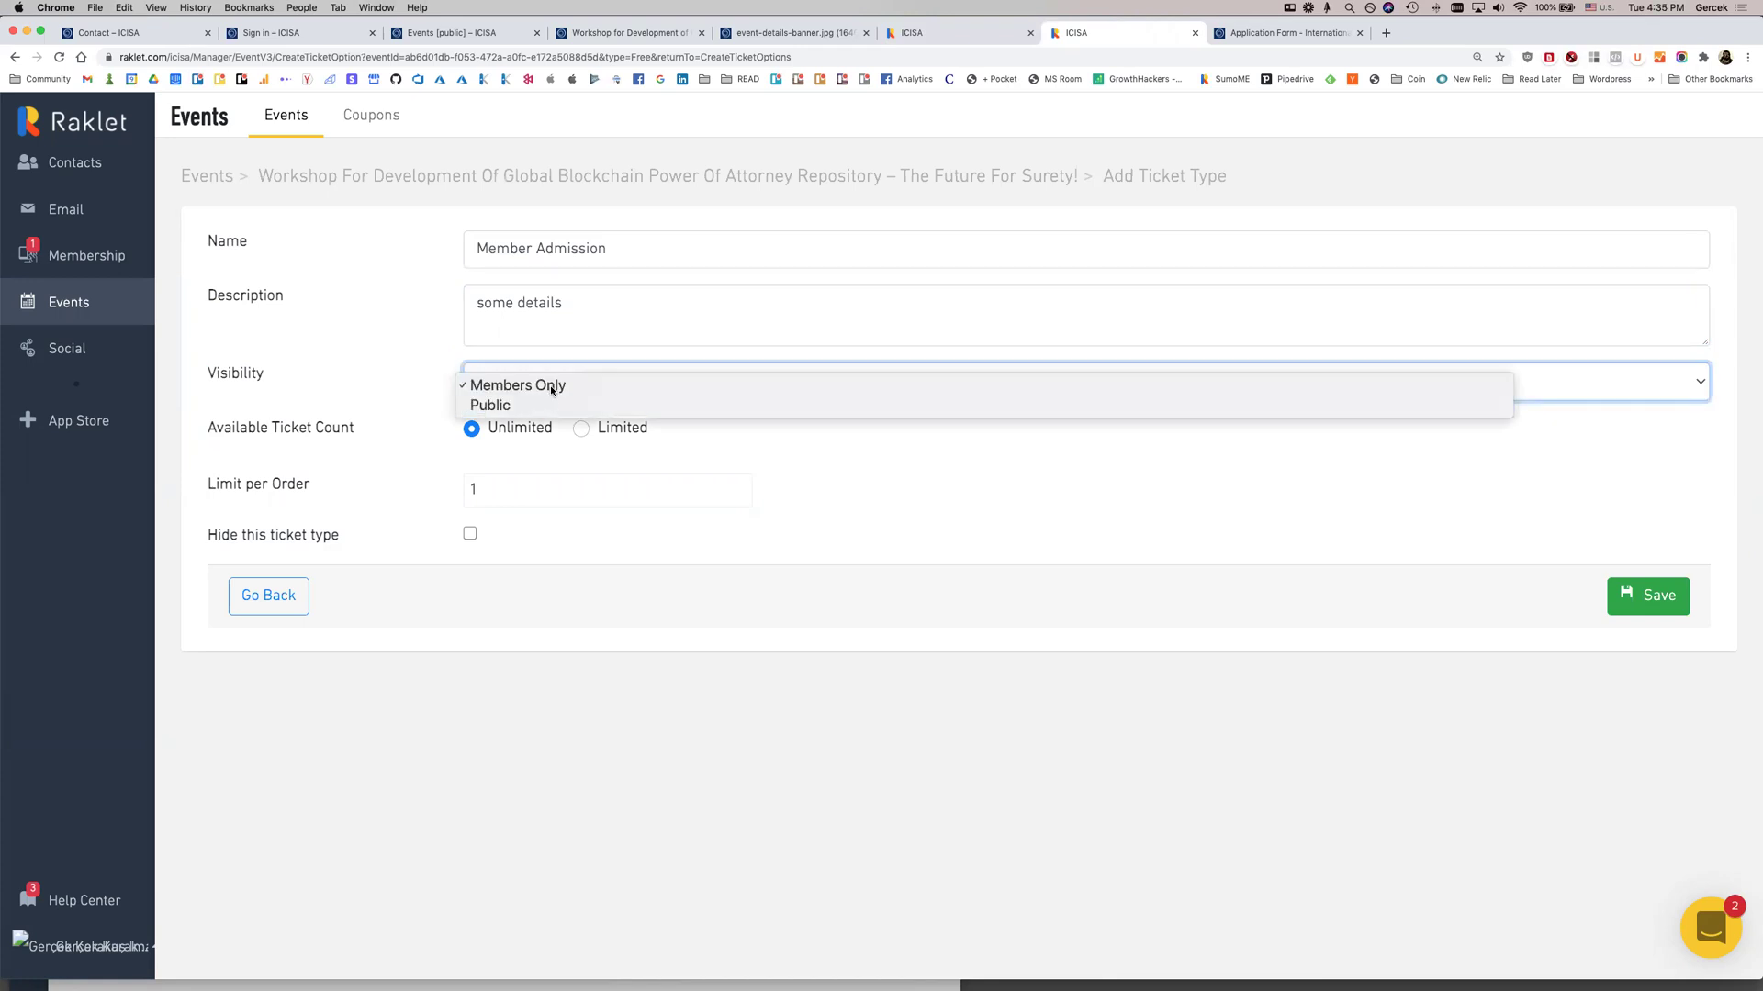
pyautogui.click(549, 384)
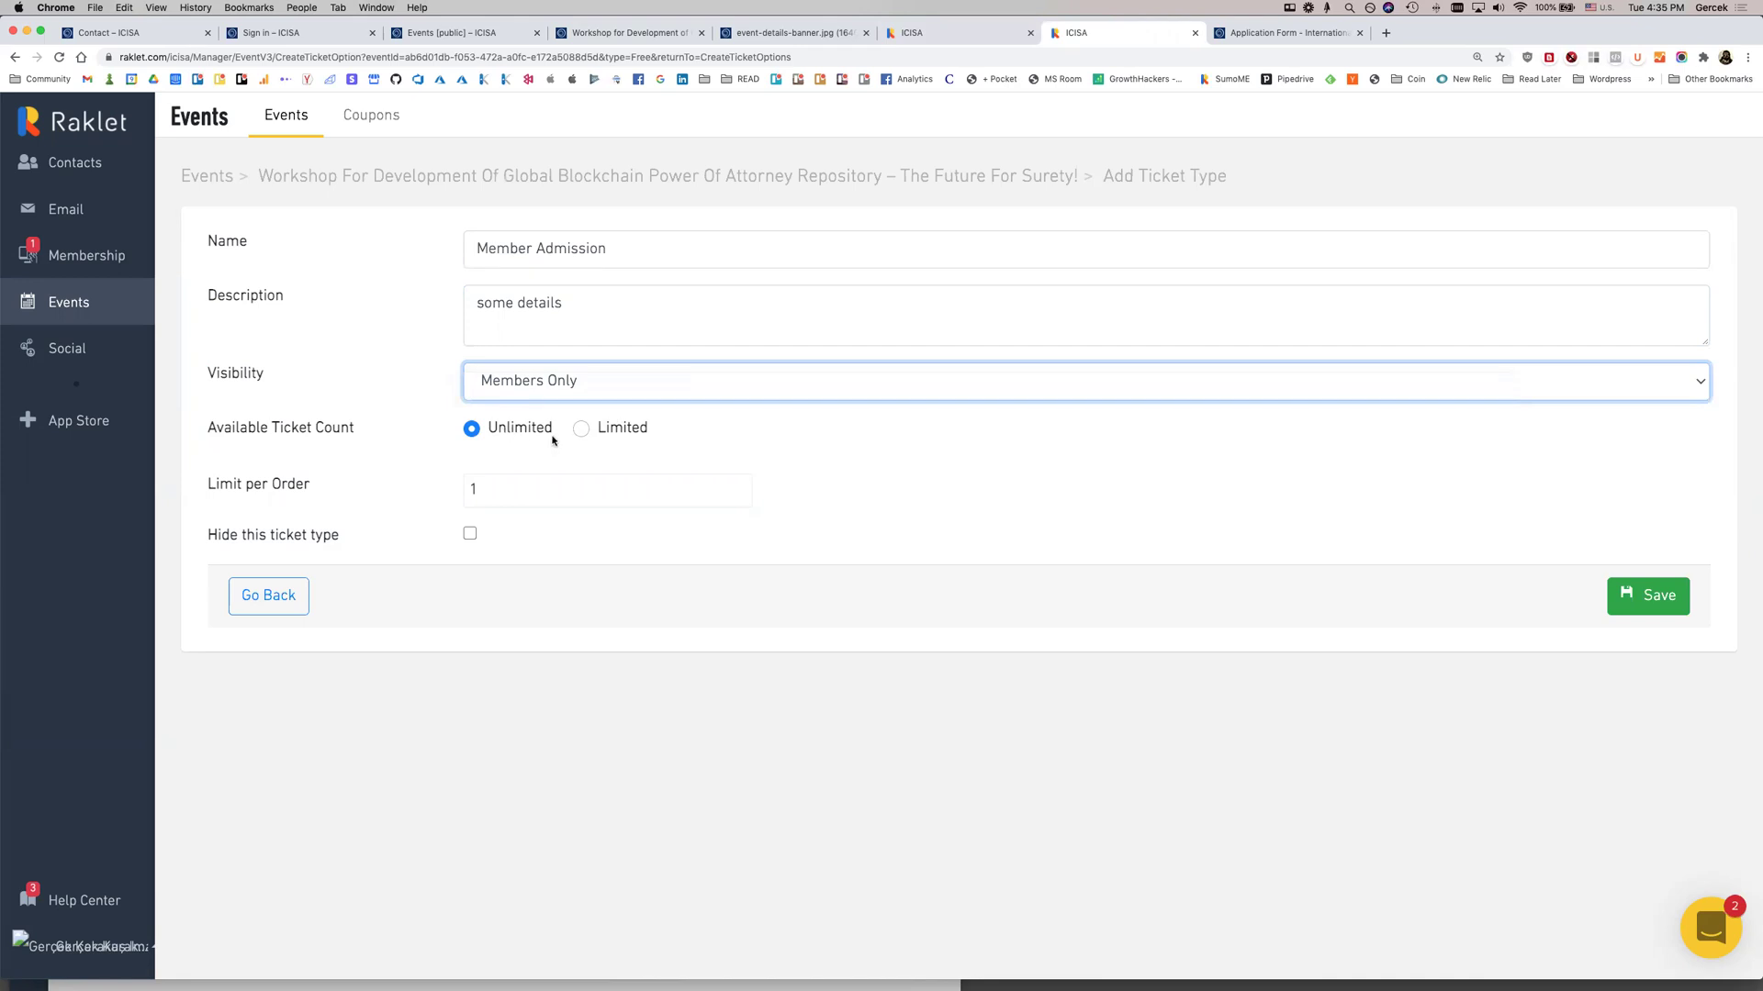
pyautogui.click(549, 486)
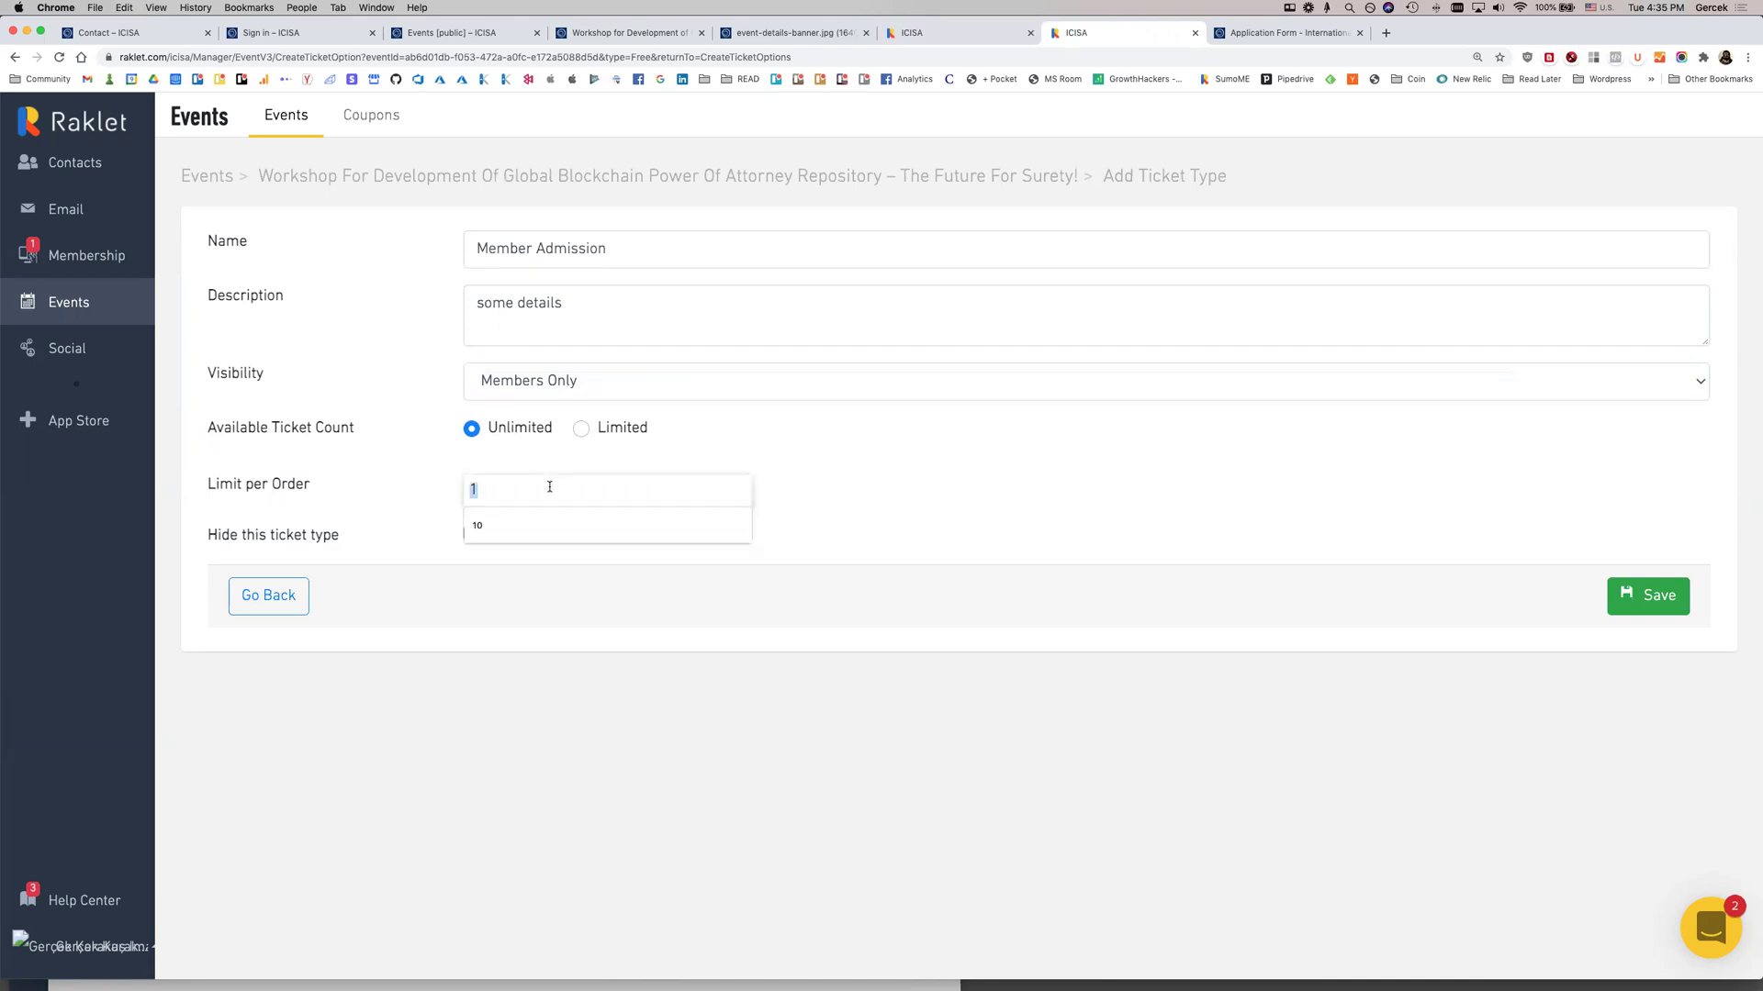
pyautogui.write('10')
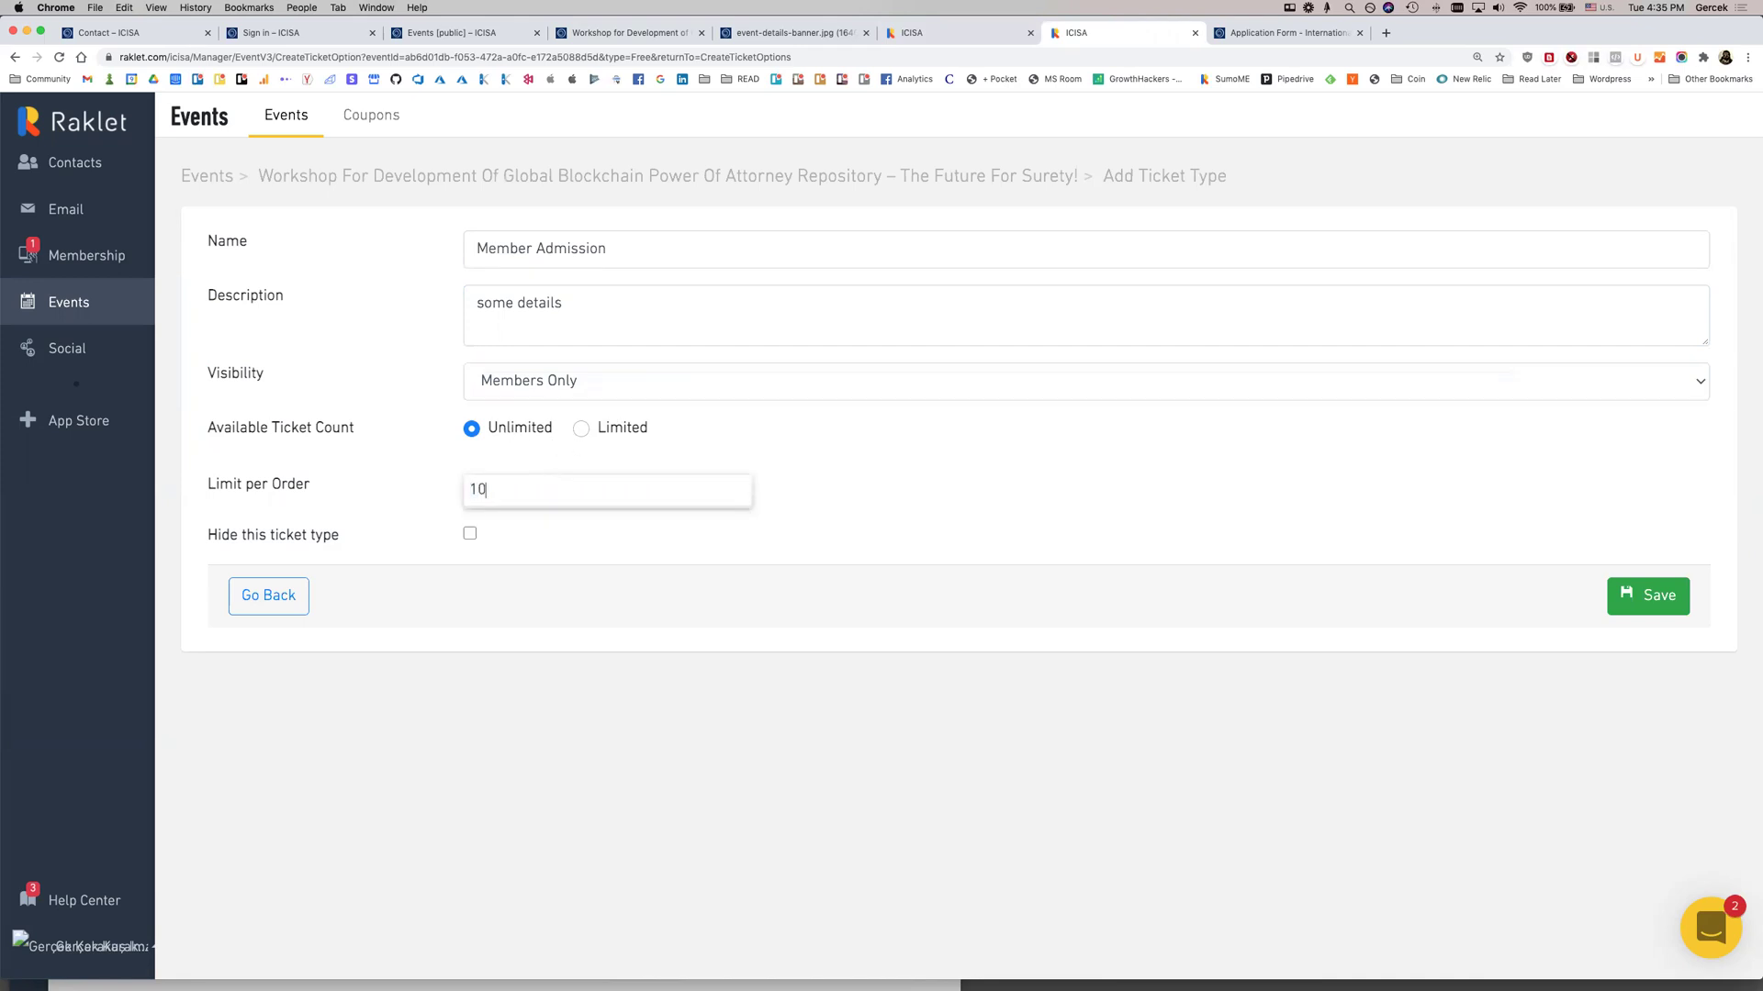
pyautogui.press('super+a')
pyautogui.press('BackSpace')
pyautogui.write('2')
pyautogui.click(1660, 598)
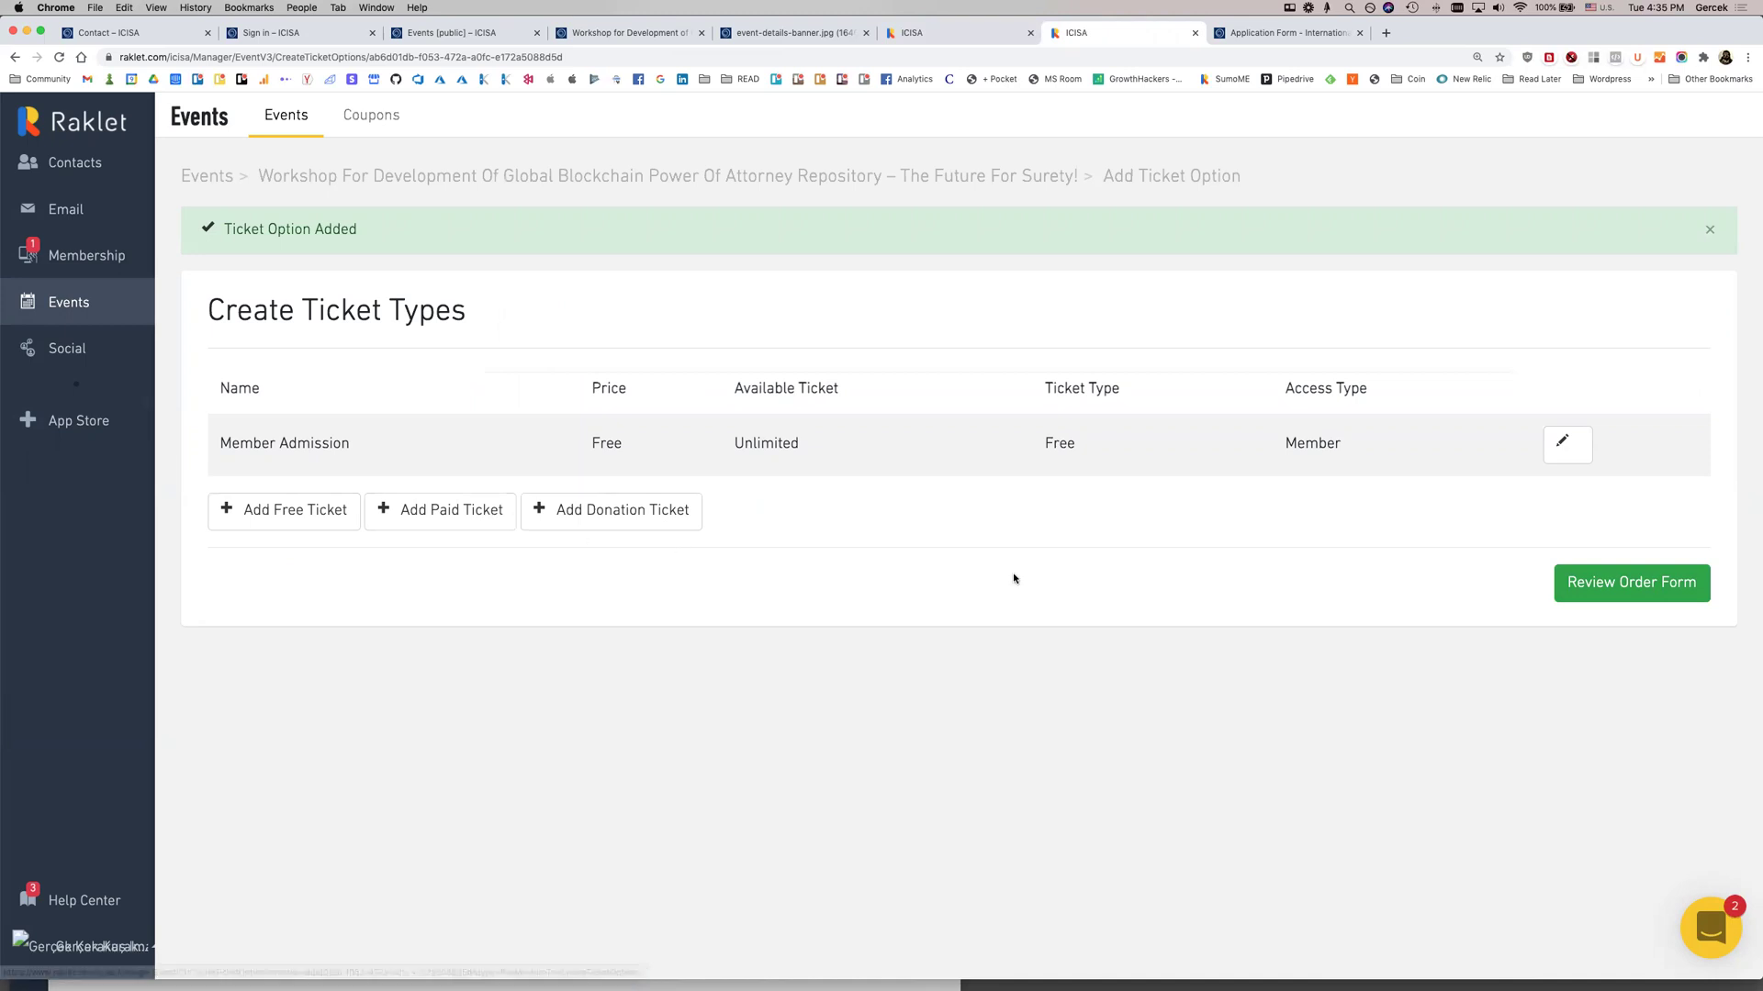
pyautogui.click(1617, 601)
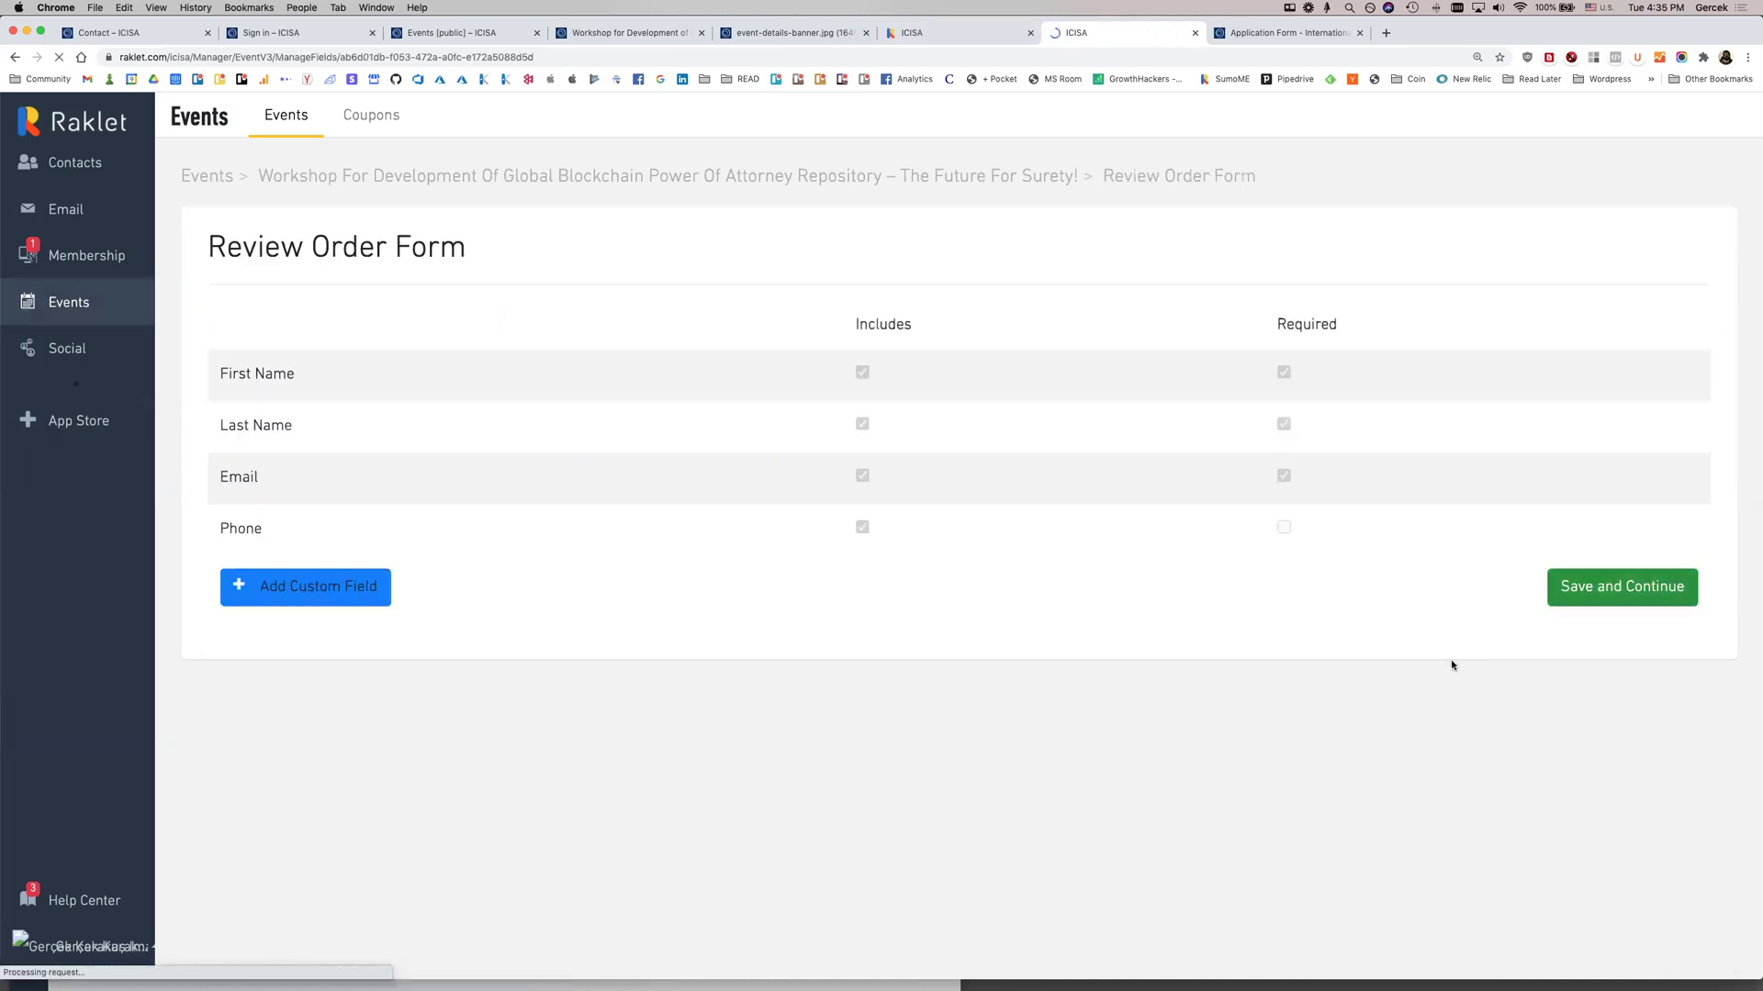
# Add a Single Line custom field named 'Organization?' to the order form
pyautogui.click(321, 592)
pyautogui.click(722, 254)
pyautogui.write('What')
pyautogui.press('super+a')
pyautogui.write('Organizat')
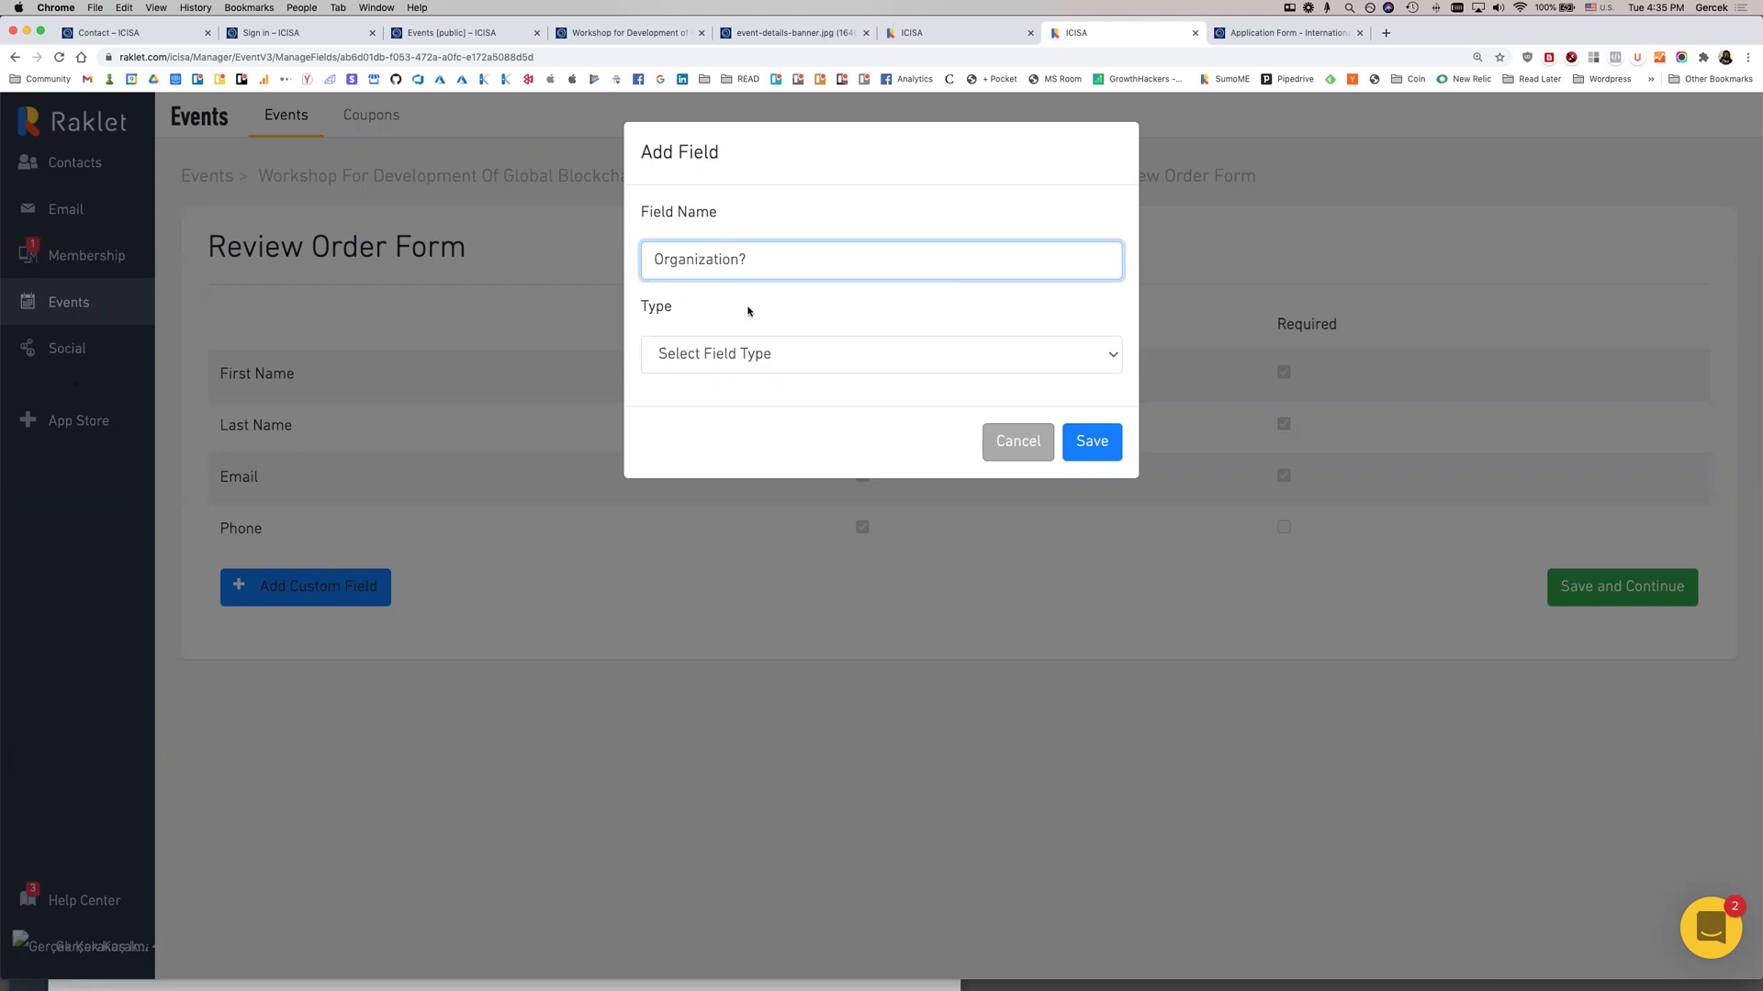
pyautogui.click(753, 354)
pyautogui.click(752, 376)
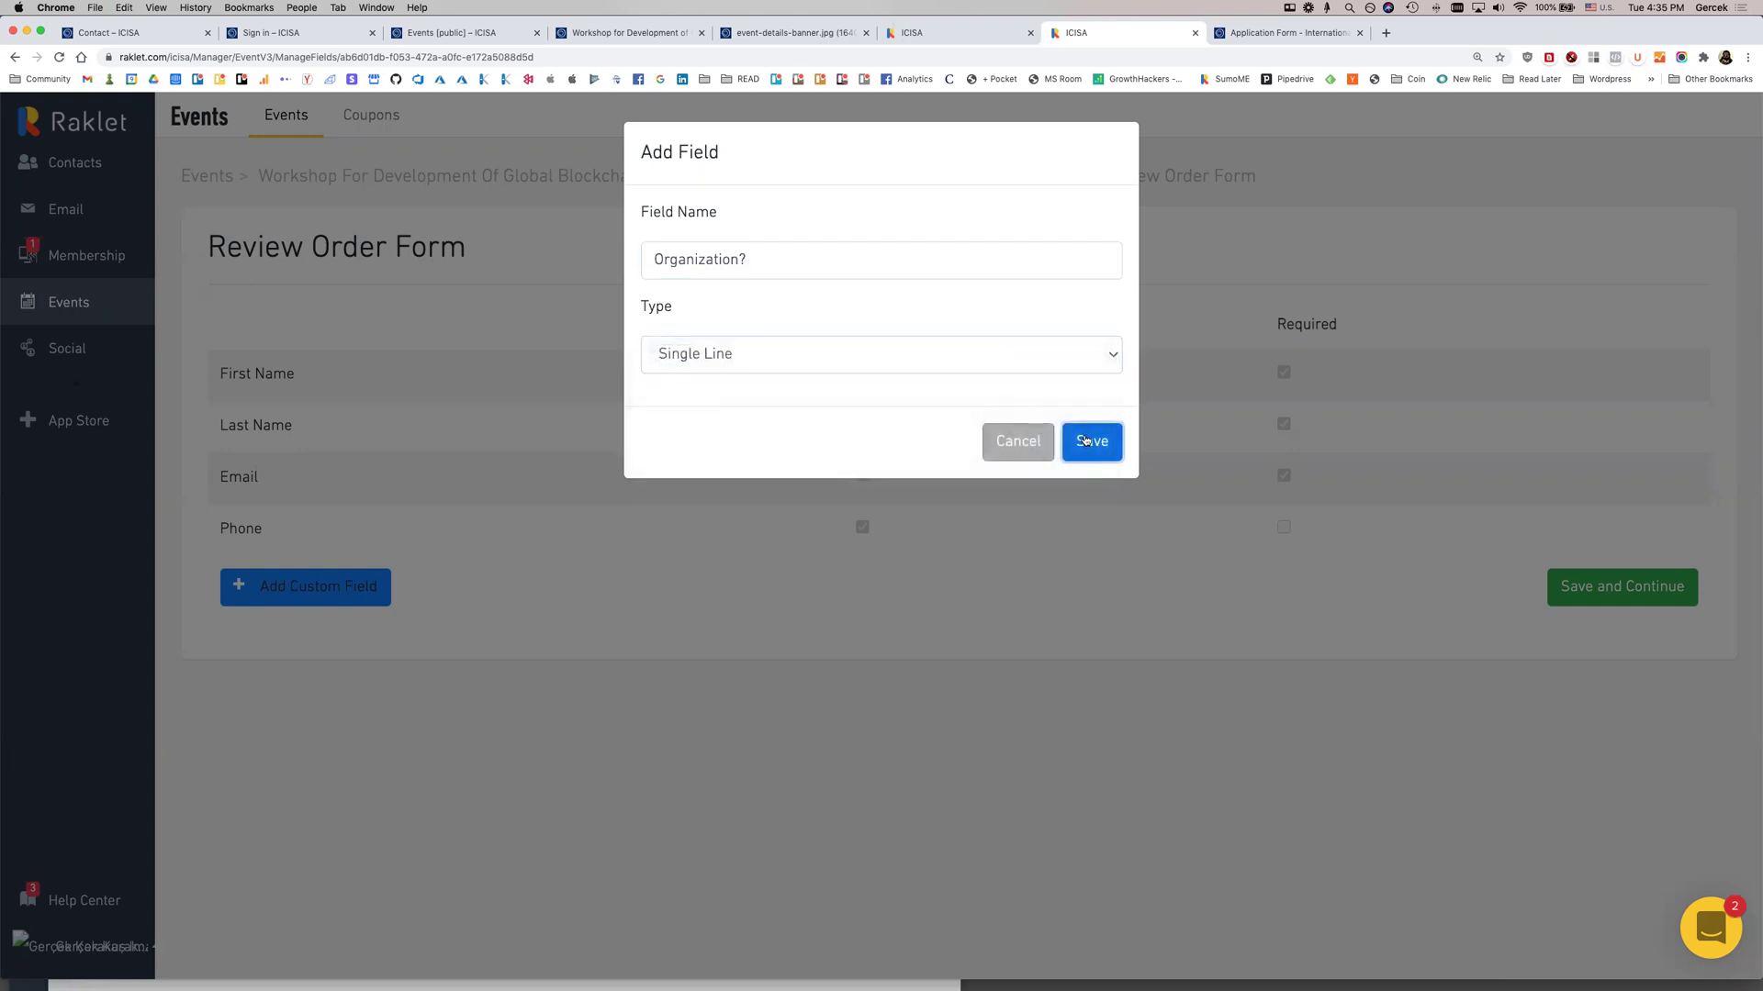
pyautogui.click(1084, 441)
# Create a 'Meal Preference' custom field of type Dropdown List
pyautogui.click(303, 641)
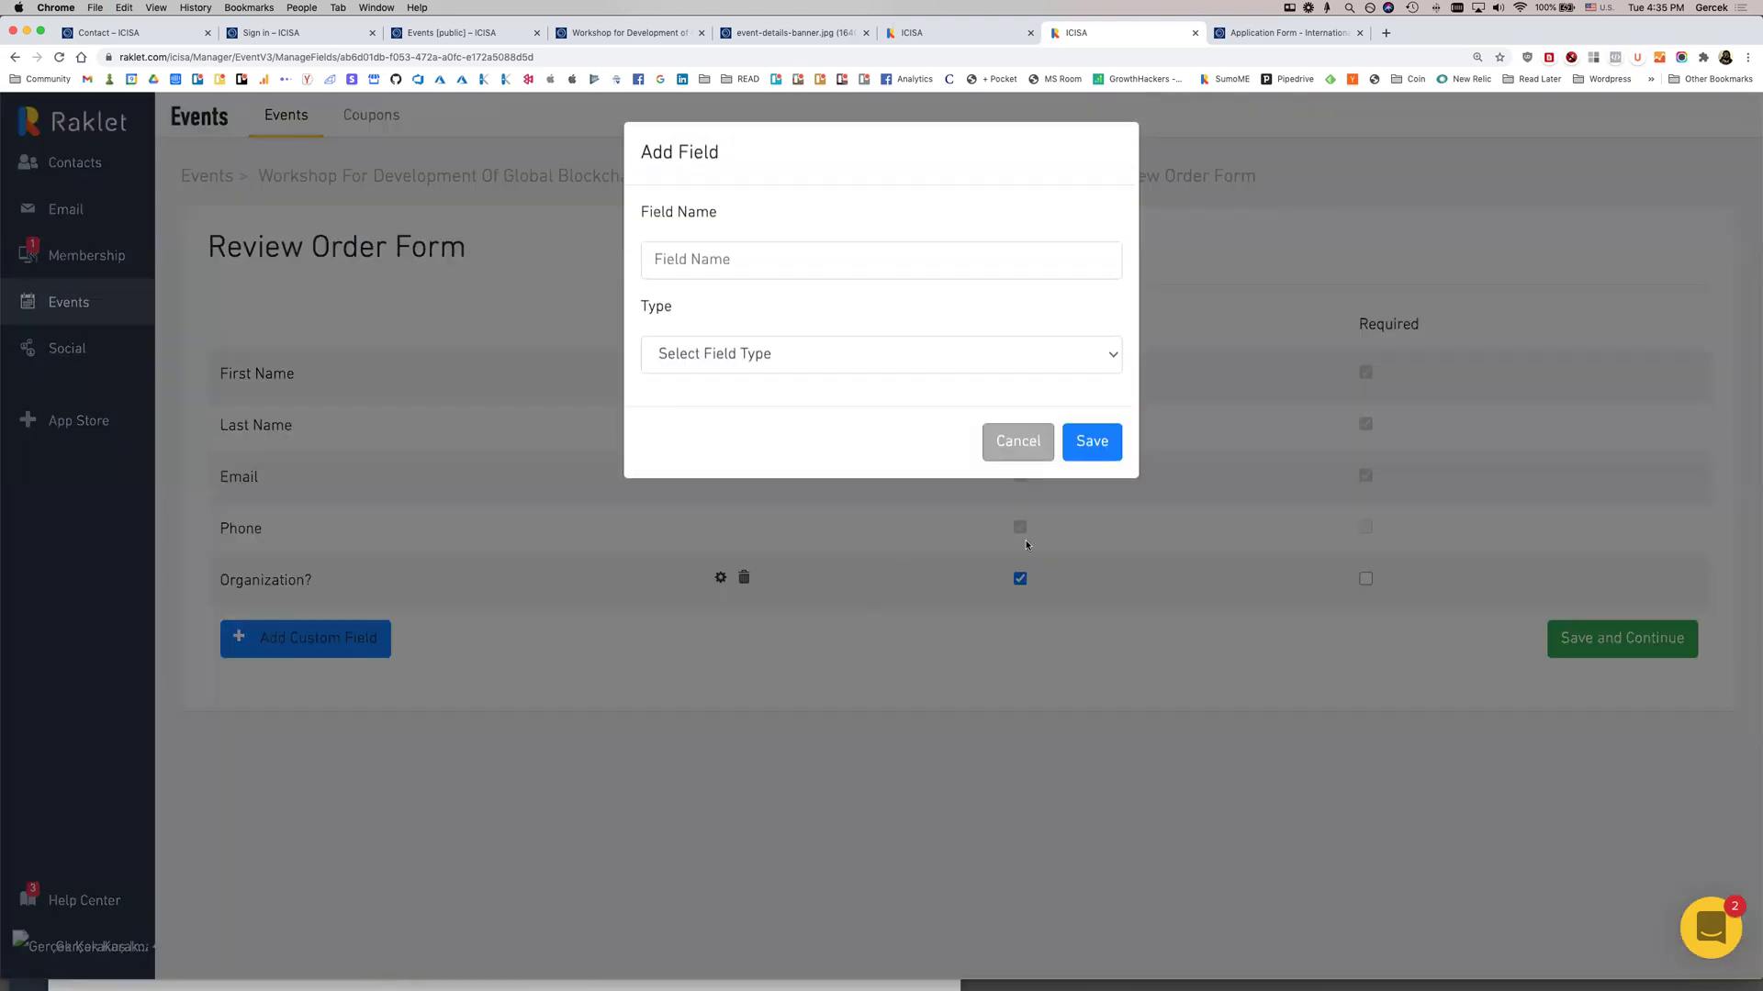
pyautogui.click(757, 267)
pyautogui.click(914, 323)
pyautogui.click(919, 262)
pyautogui.write('Meal Pref')
pyautogui.press('Down')
pyautogui.press('Return')
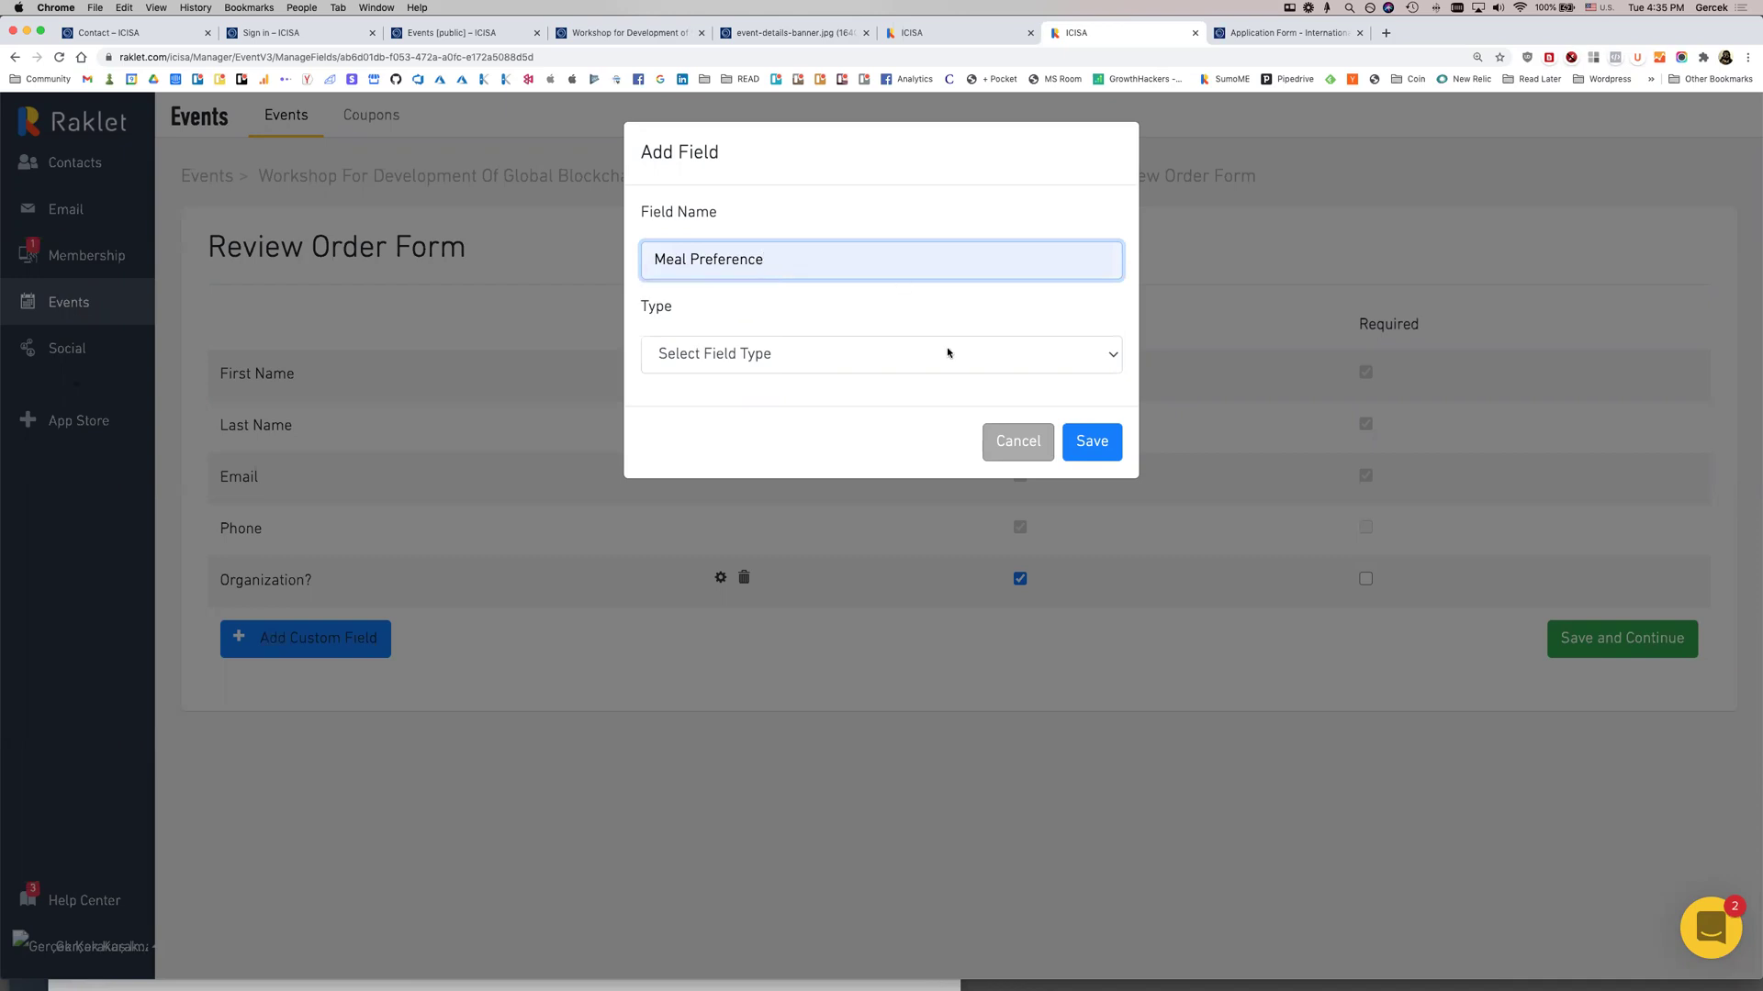
pyautogui.click(948, 353)
pyautogui.click(780, 437)
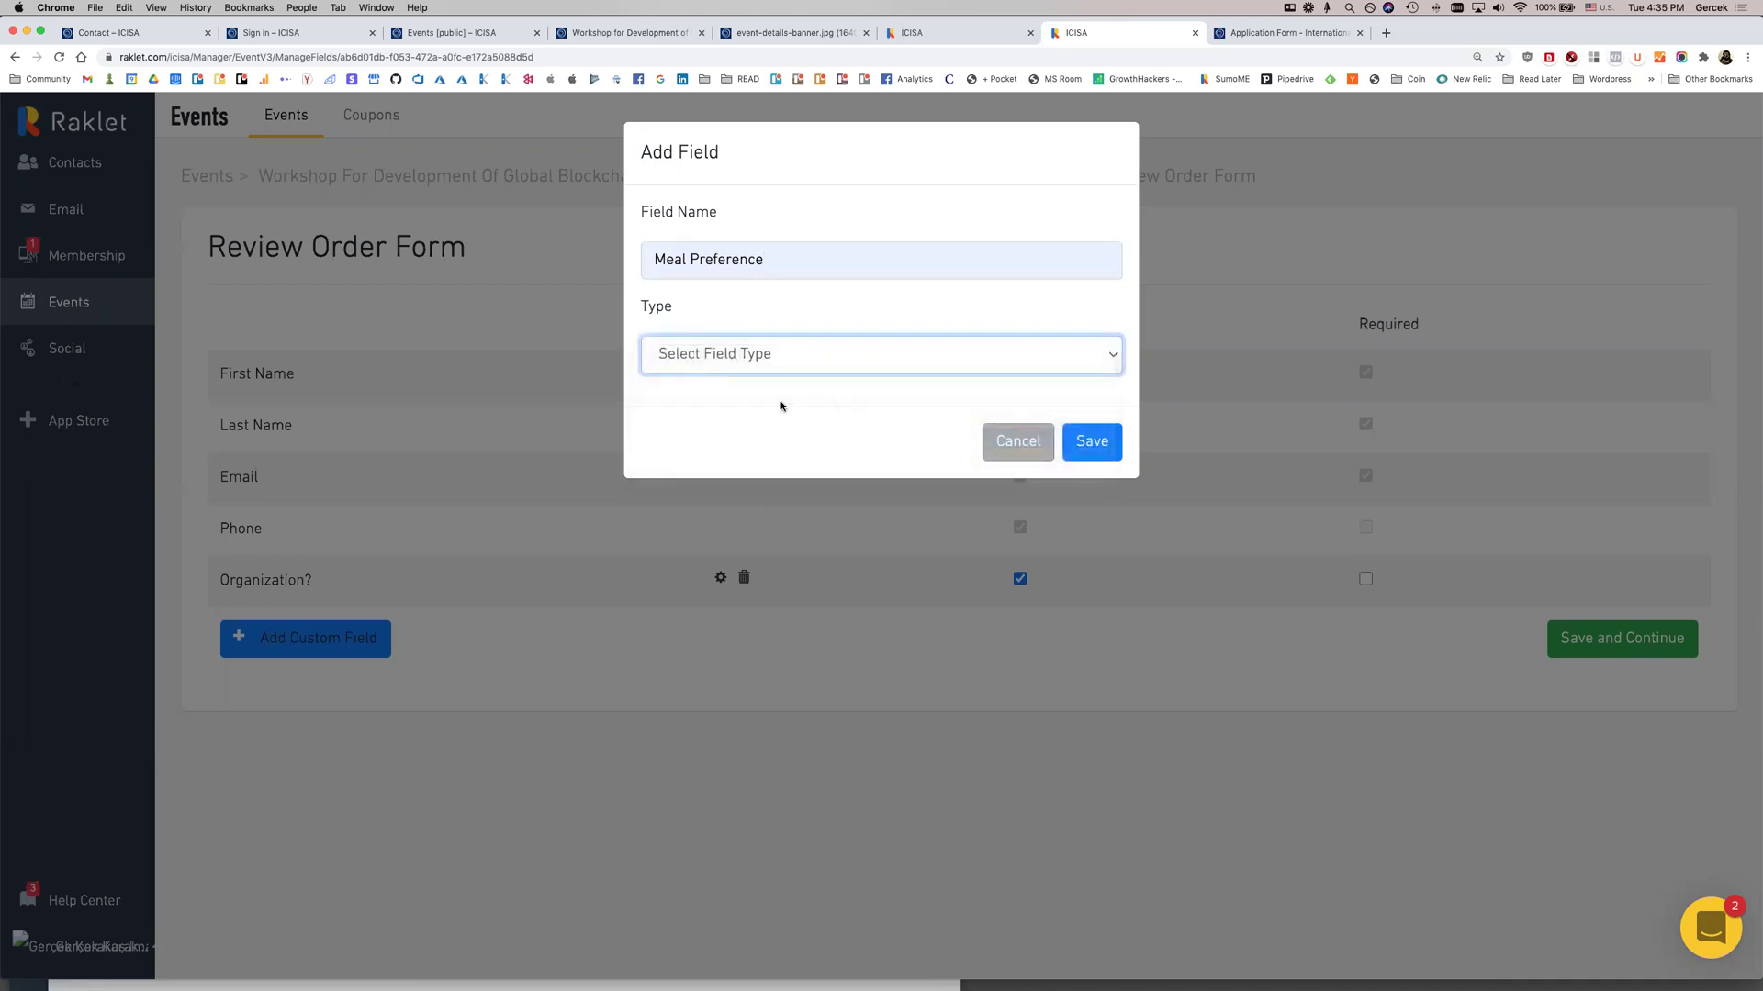
pyautogui.click(740, 358)
pyautogui.click(726, 378)
# Give Meal Preference the options 'Veggies' and a second choice, then save the order form
pyautogui.click(708, 408)
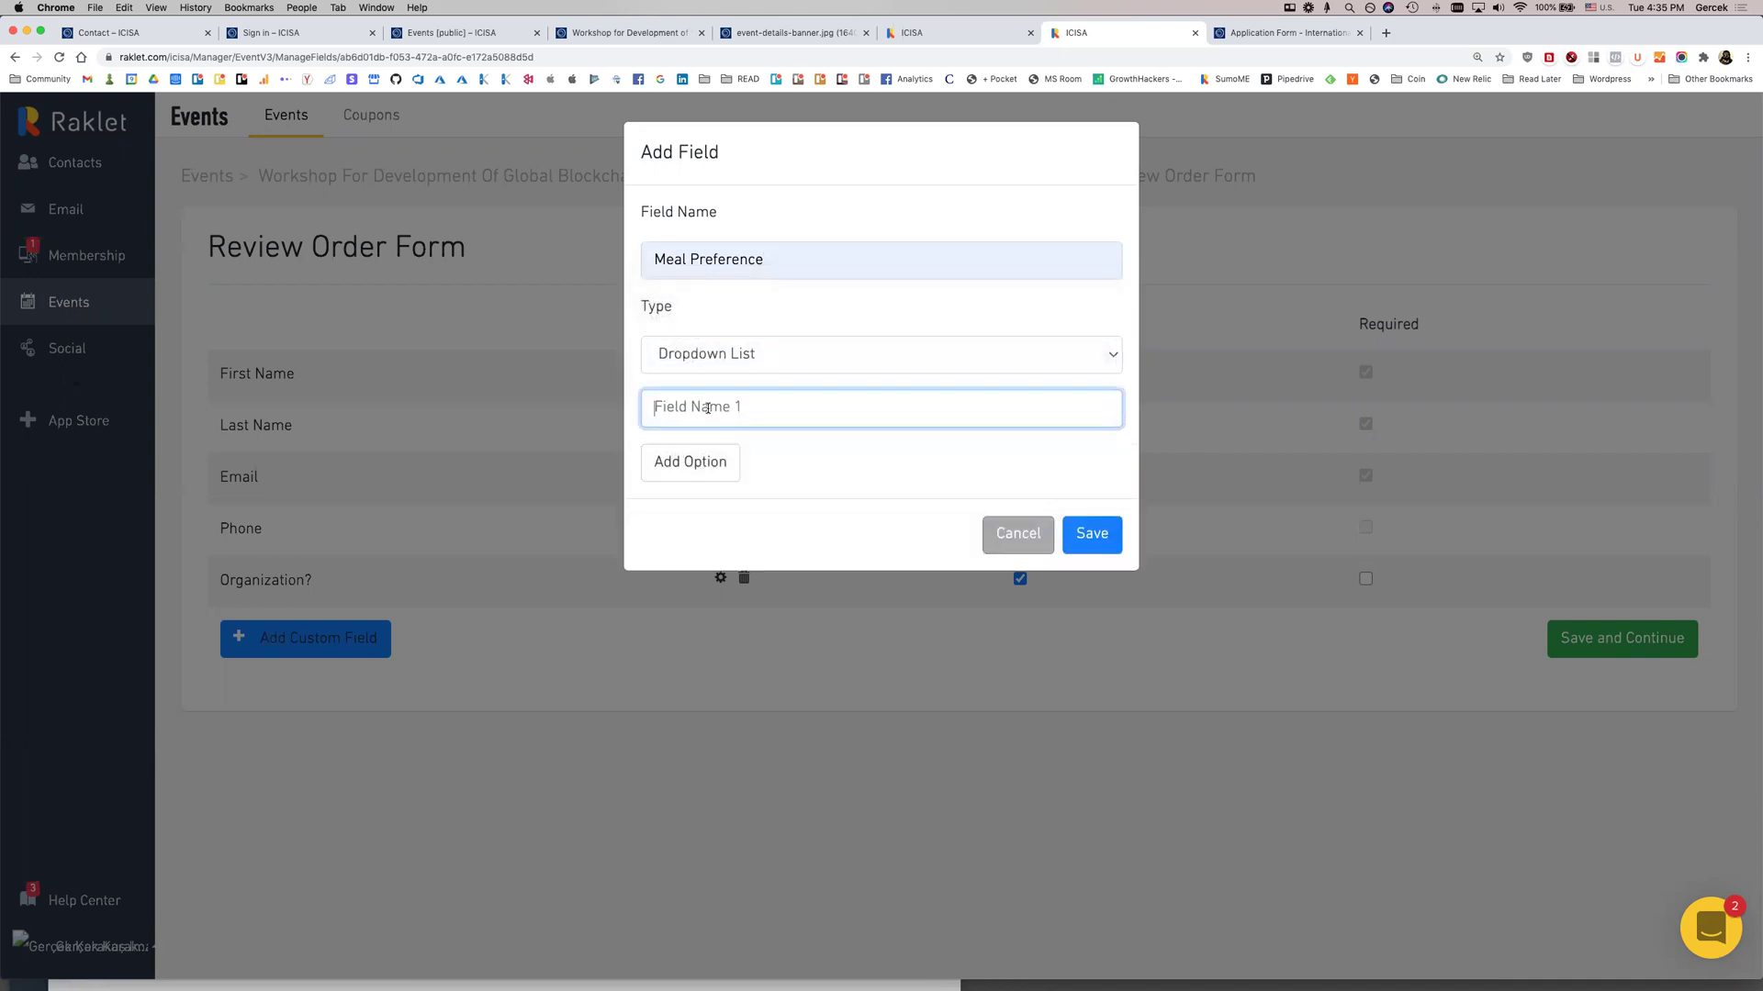
pyautogui.write('Veggies')
pyautogui.click(694, 462)
pyautogui.write('Other')
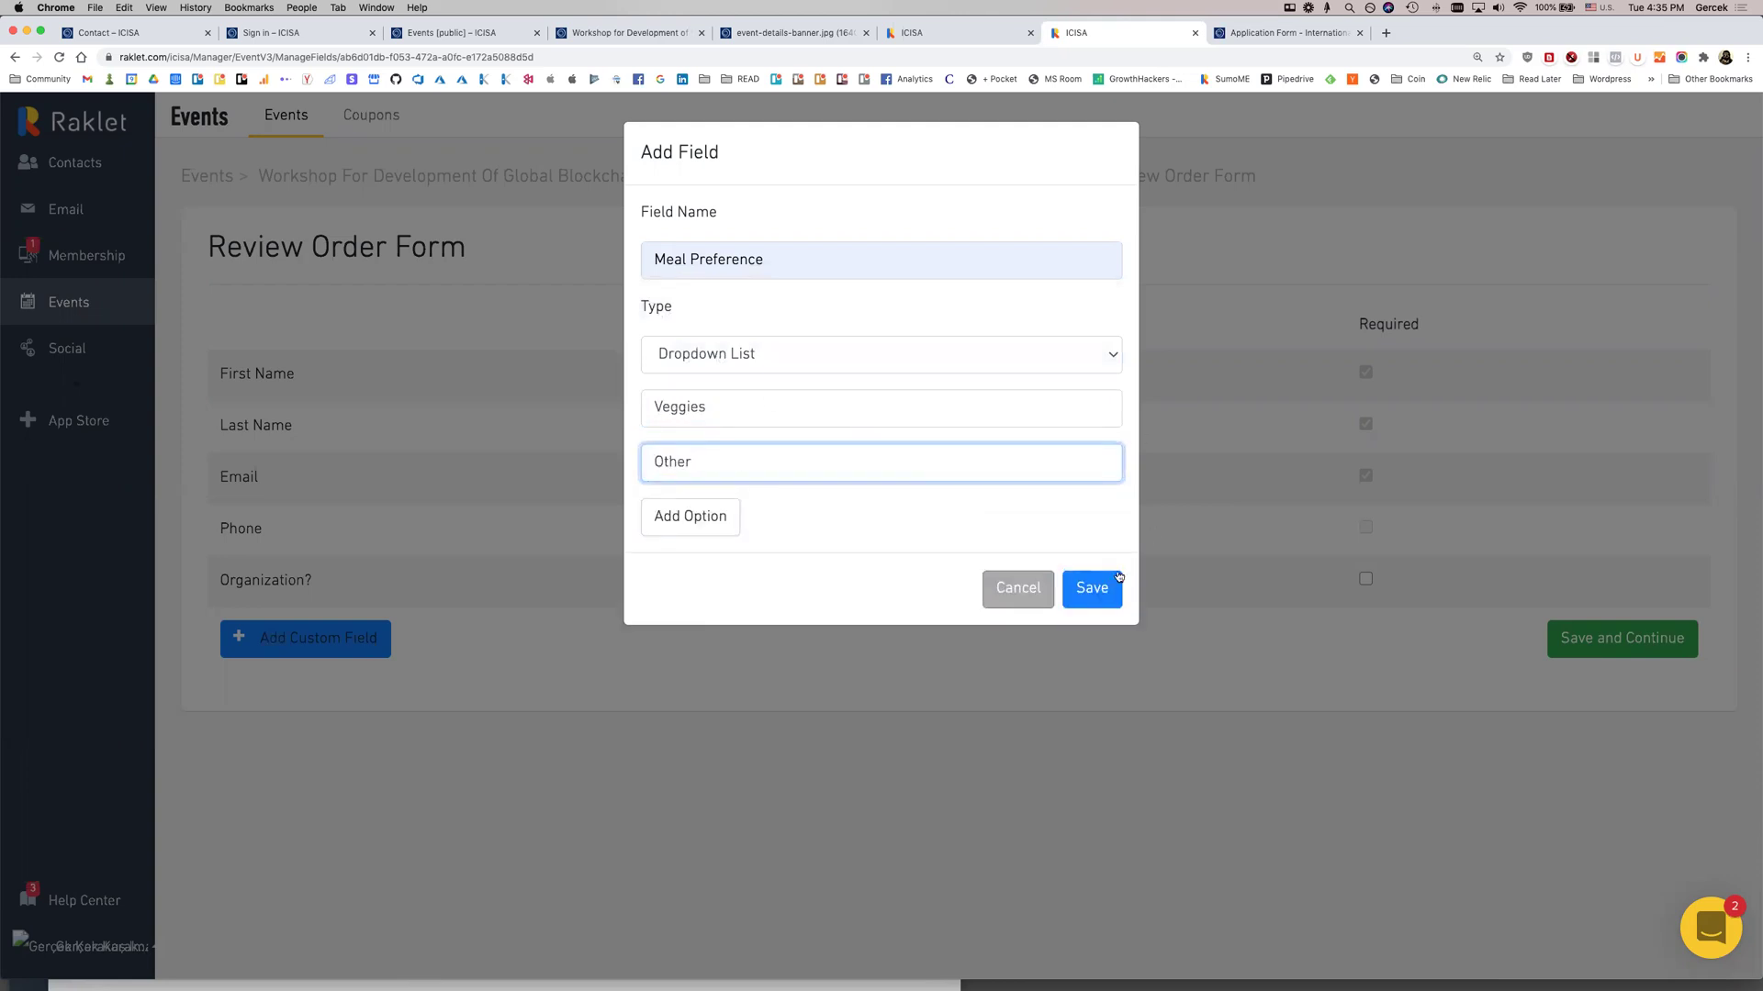
pyautogui.click(1117, 580)
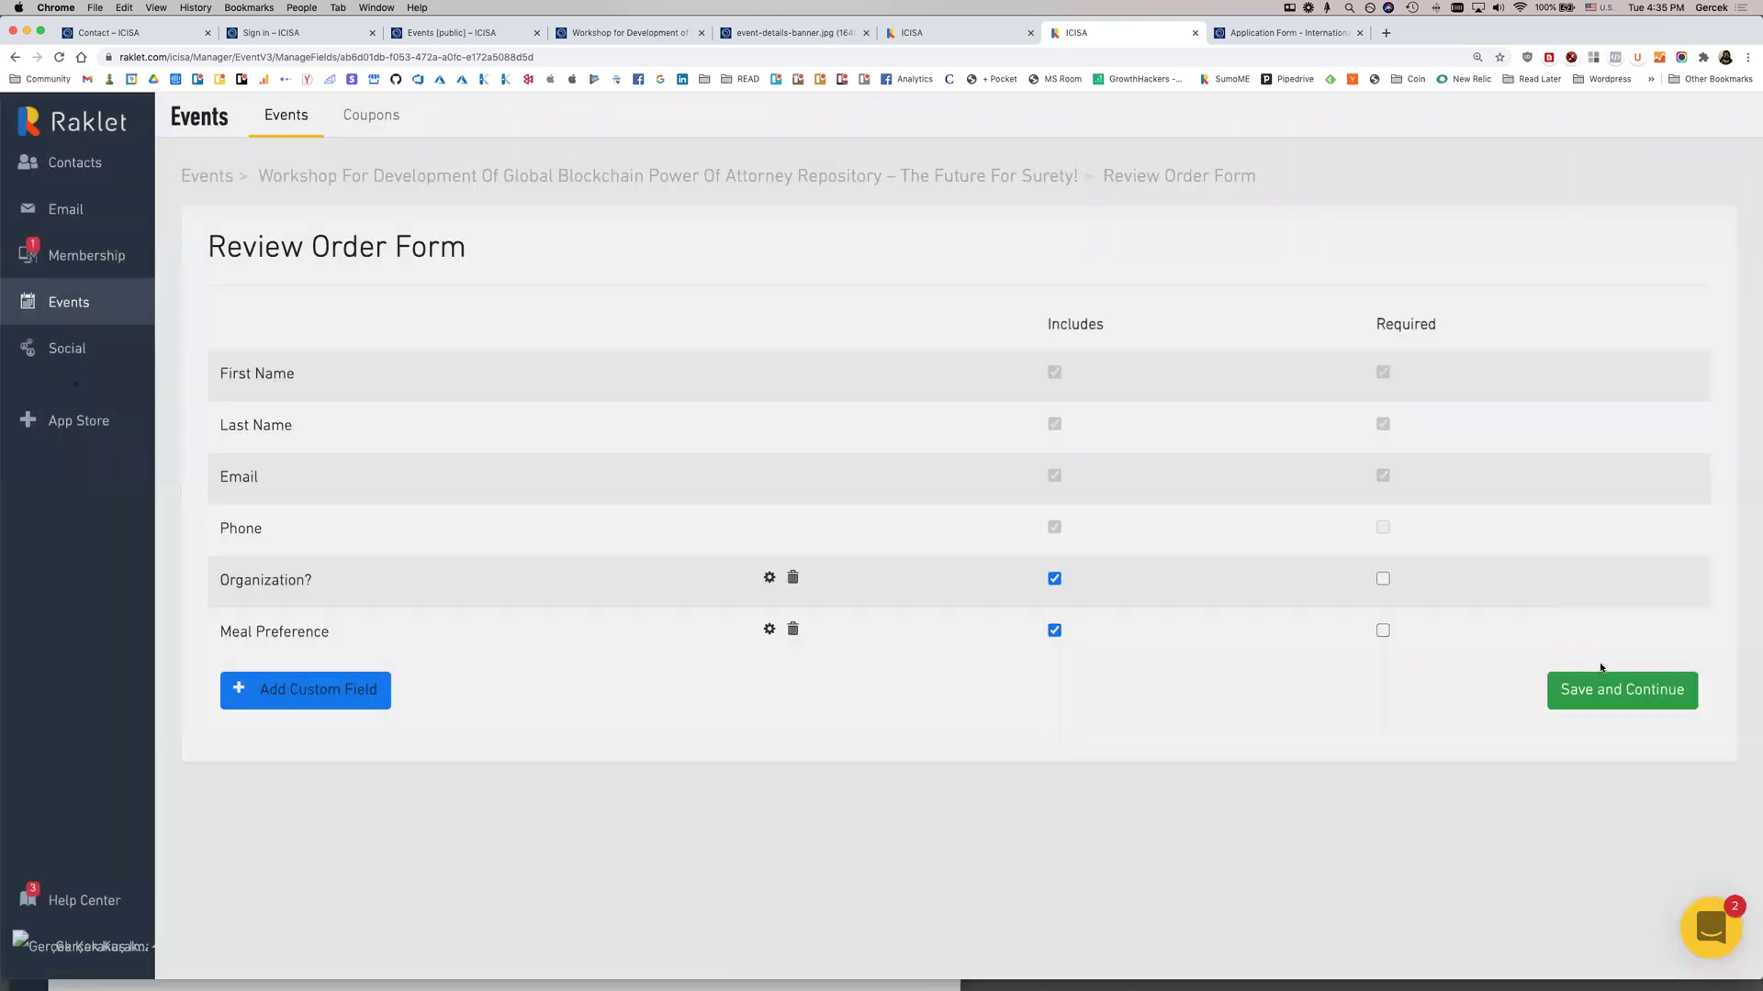
pyautogui.click(1677, 674)
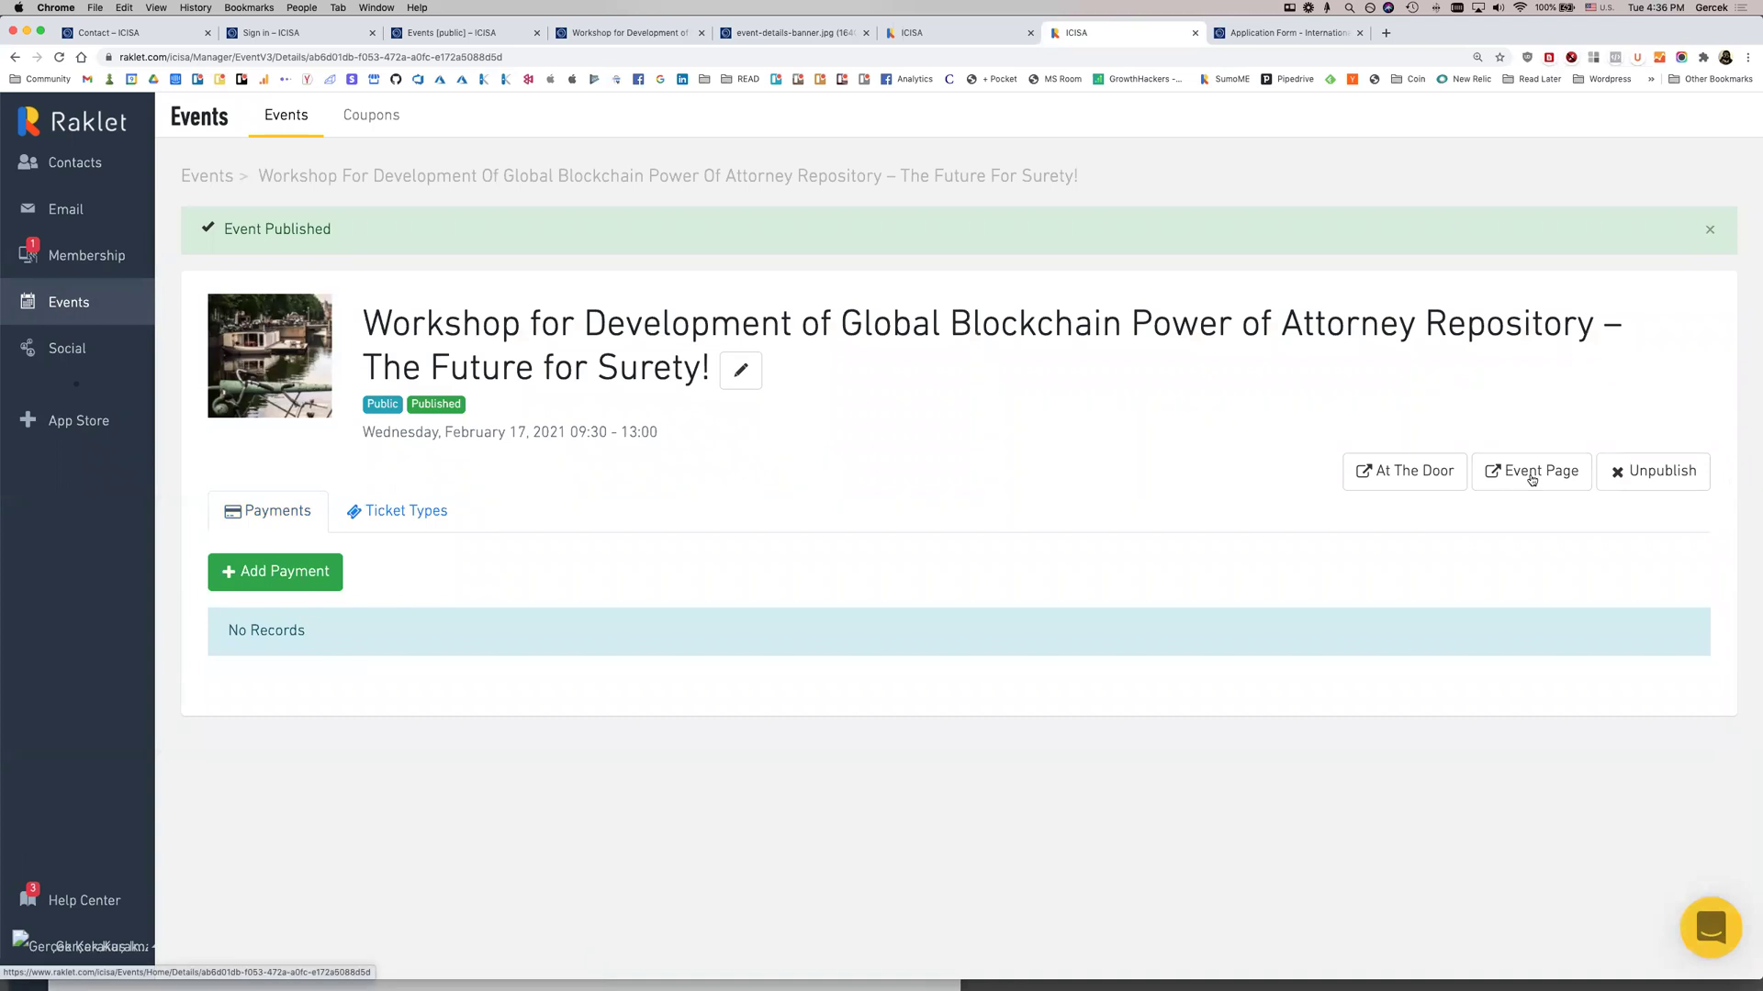
# Review the workshop's public event page and reserve one Members Only admission place
pyautogui.click(1526, 474)
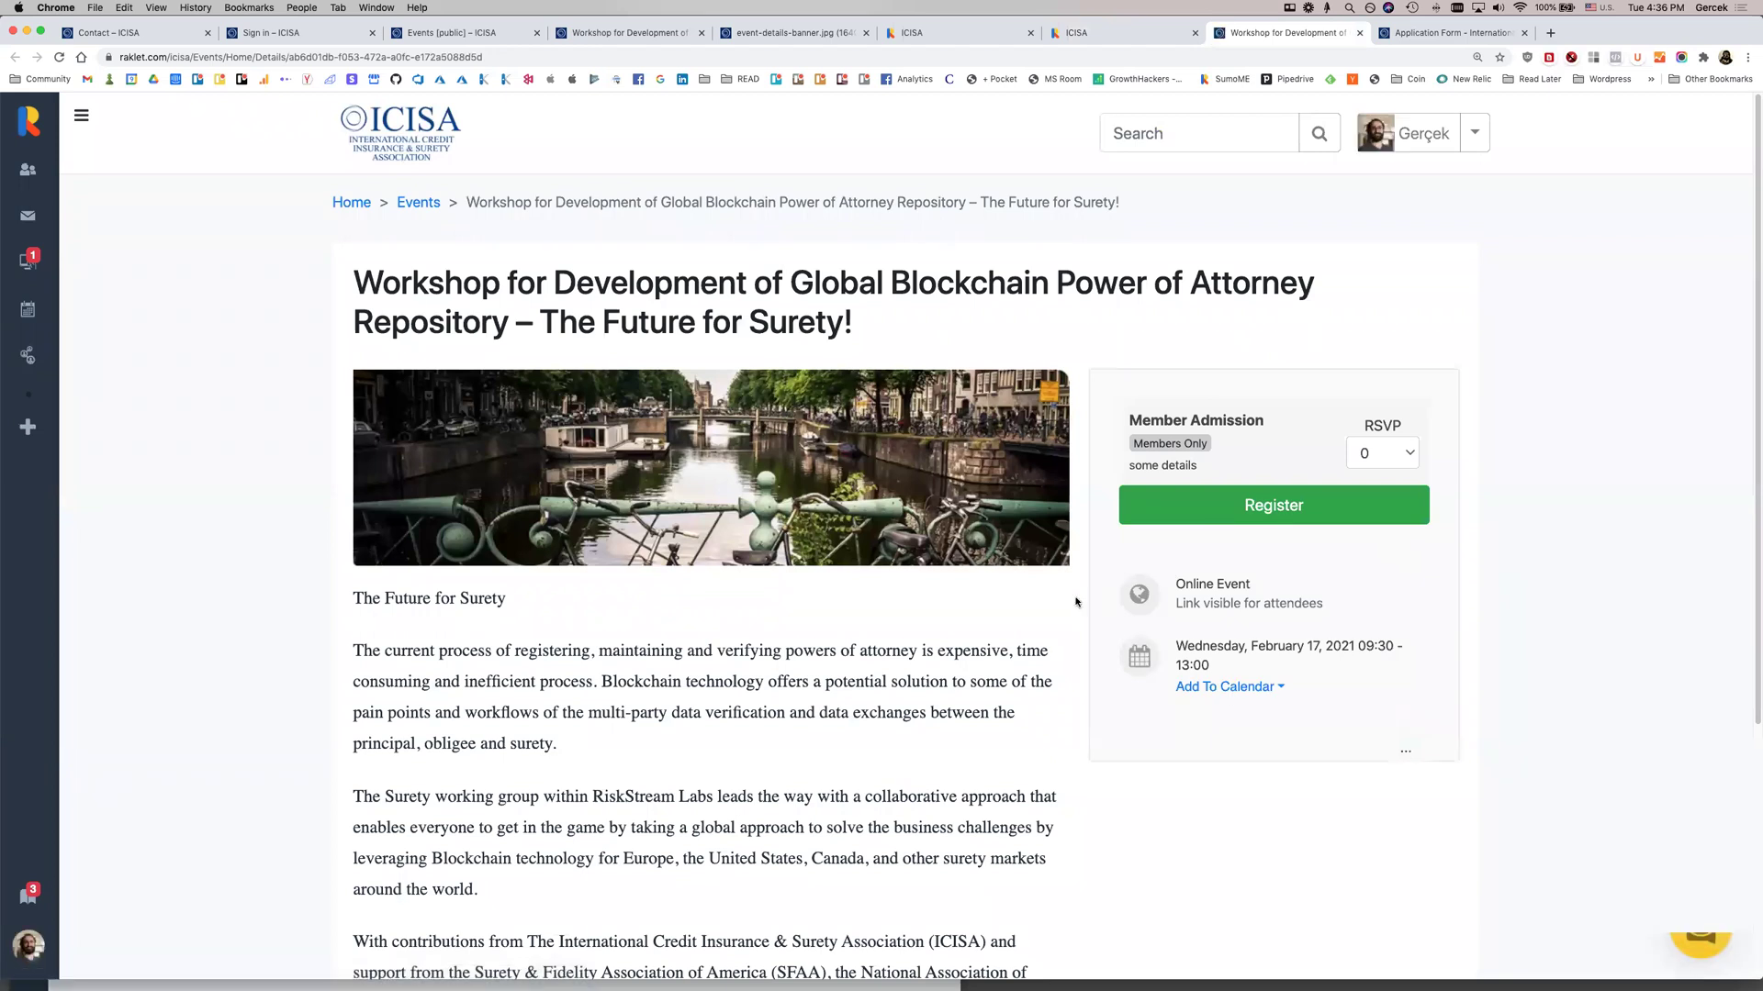
pyautogui.moveTo(1173, 580); pyautogui.dragTo(1276, 653)
pyautogui.scroll(-3, 741, 698)
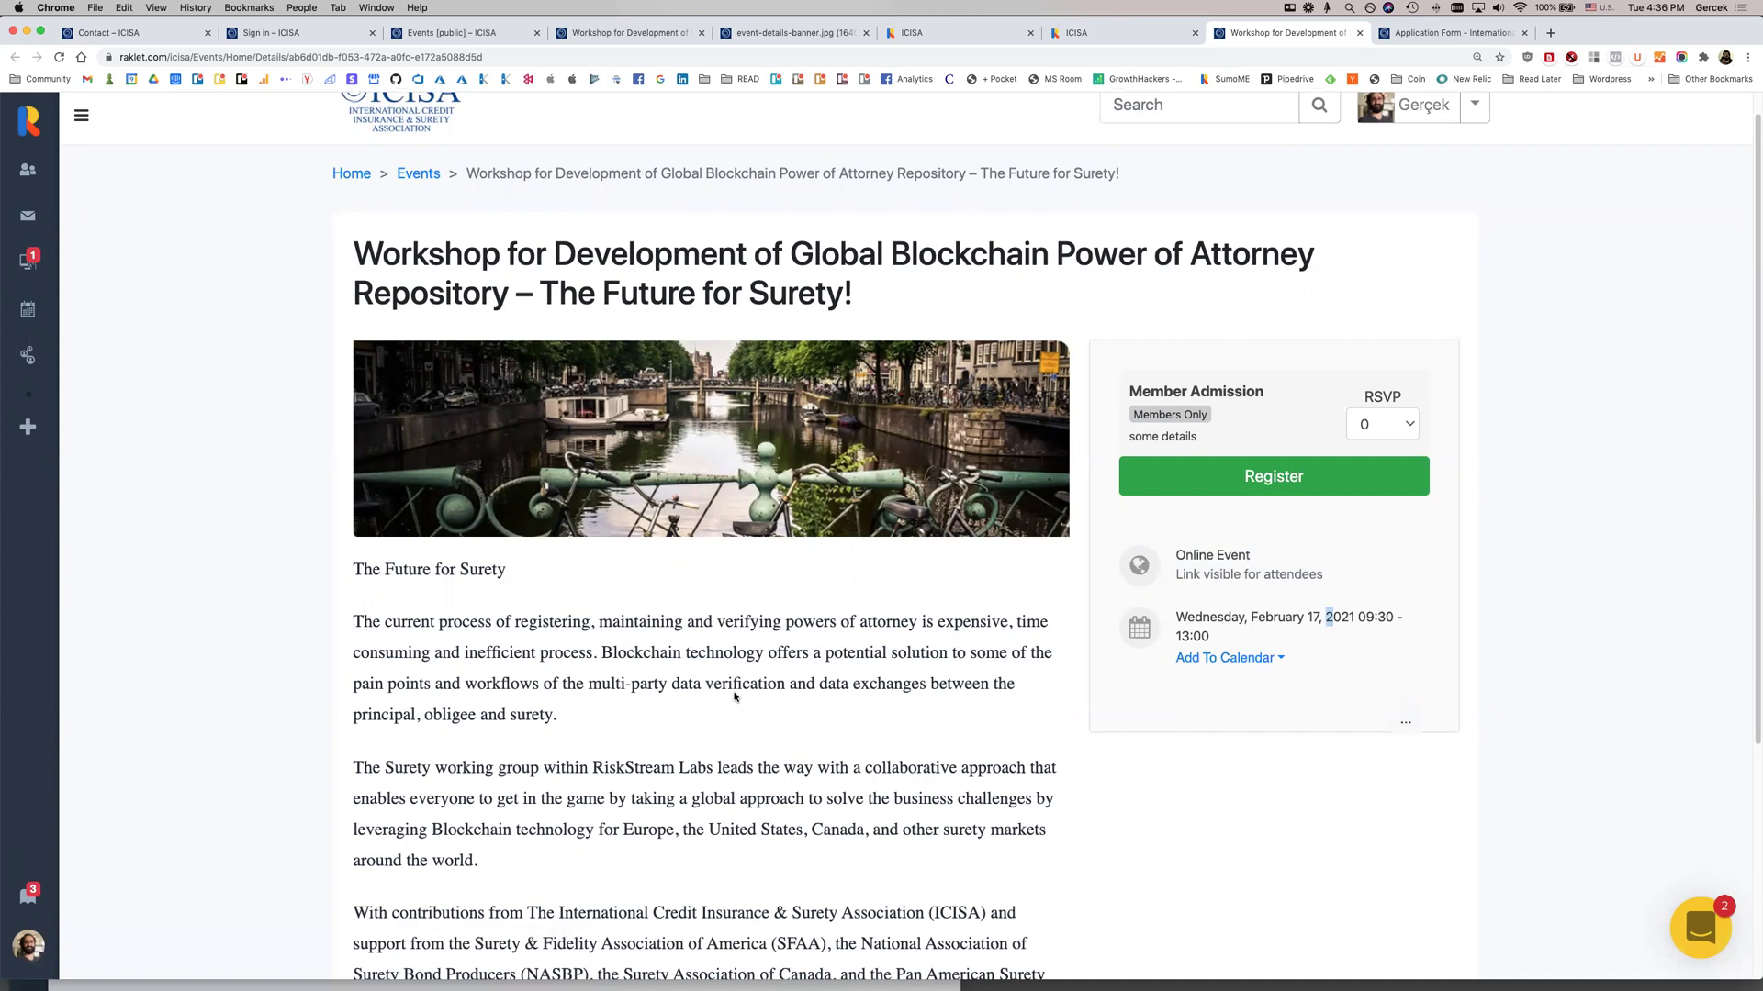
pyautogui.scroll(3, 732, 691)
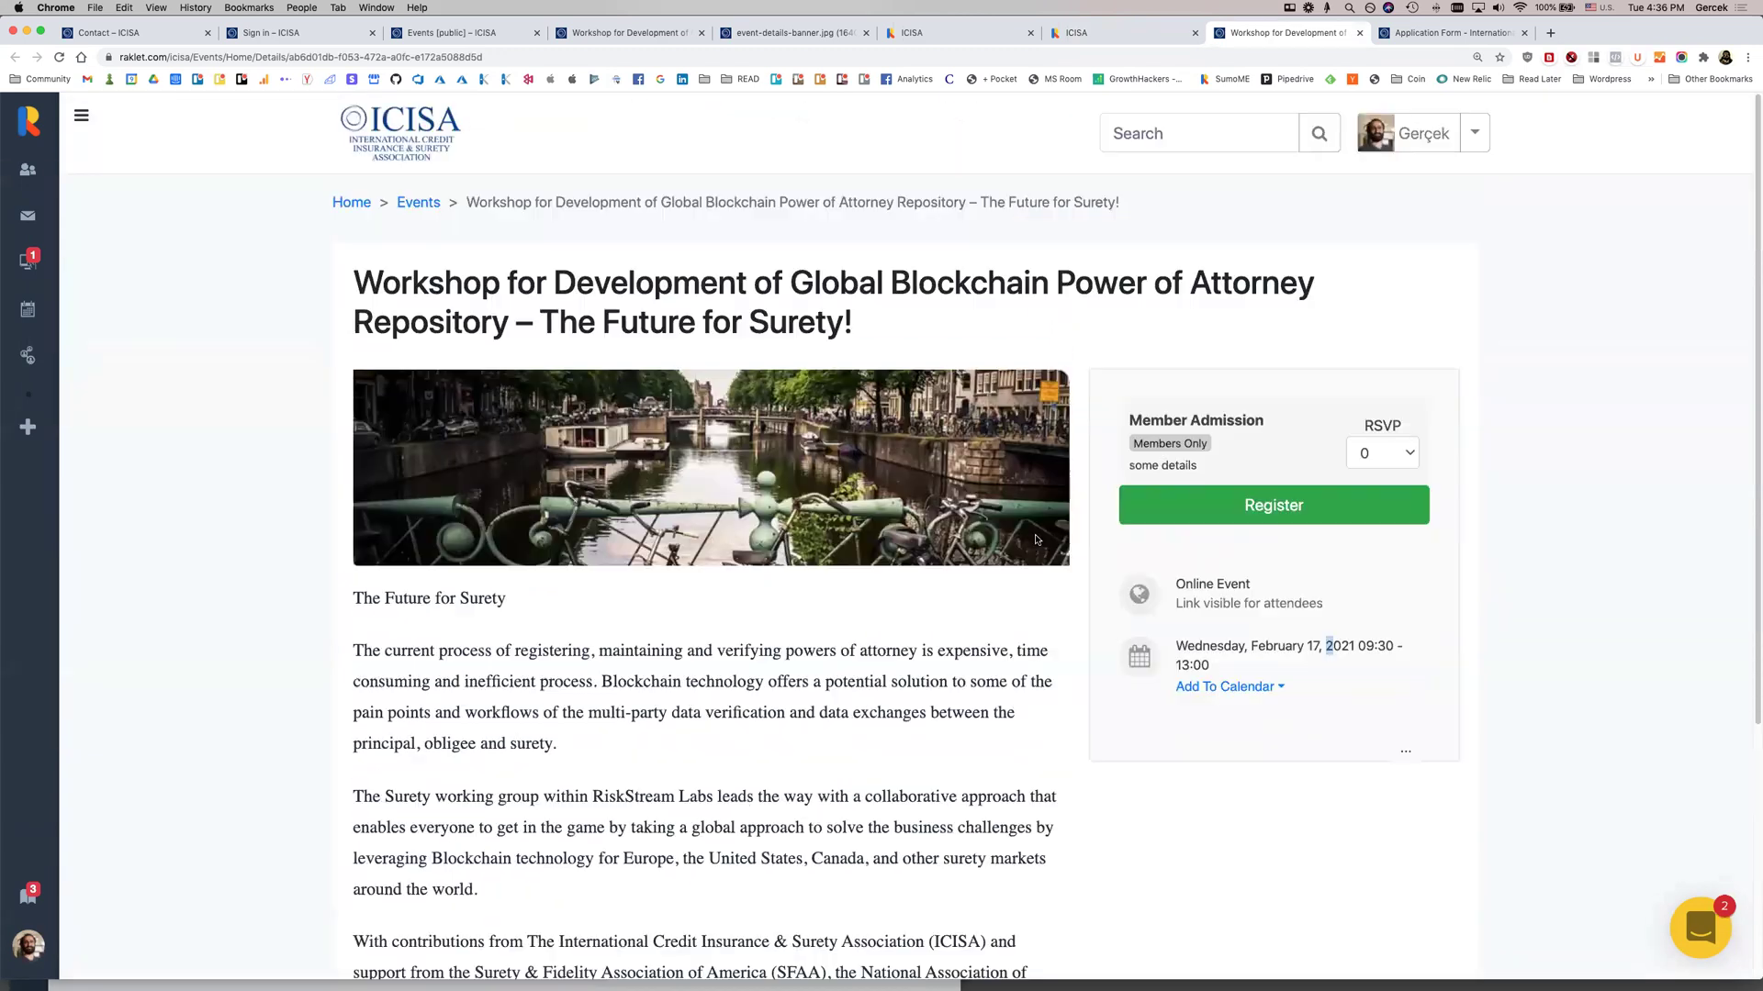
pyautogui.click(1362, 451)
pyautogui.click(1366, 474)
# Register for the workshop with organization Raklet Inc and meal preference Veggies
pyautogui.click(1272, 505)
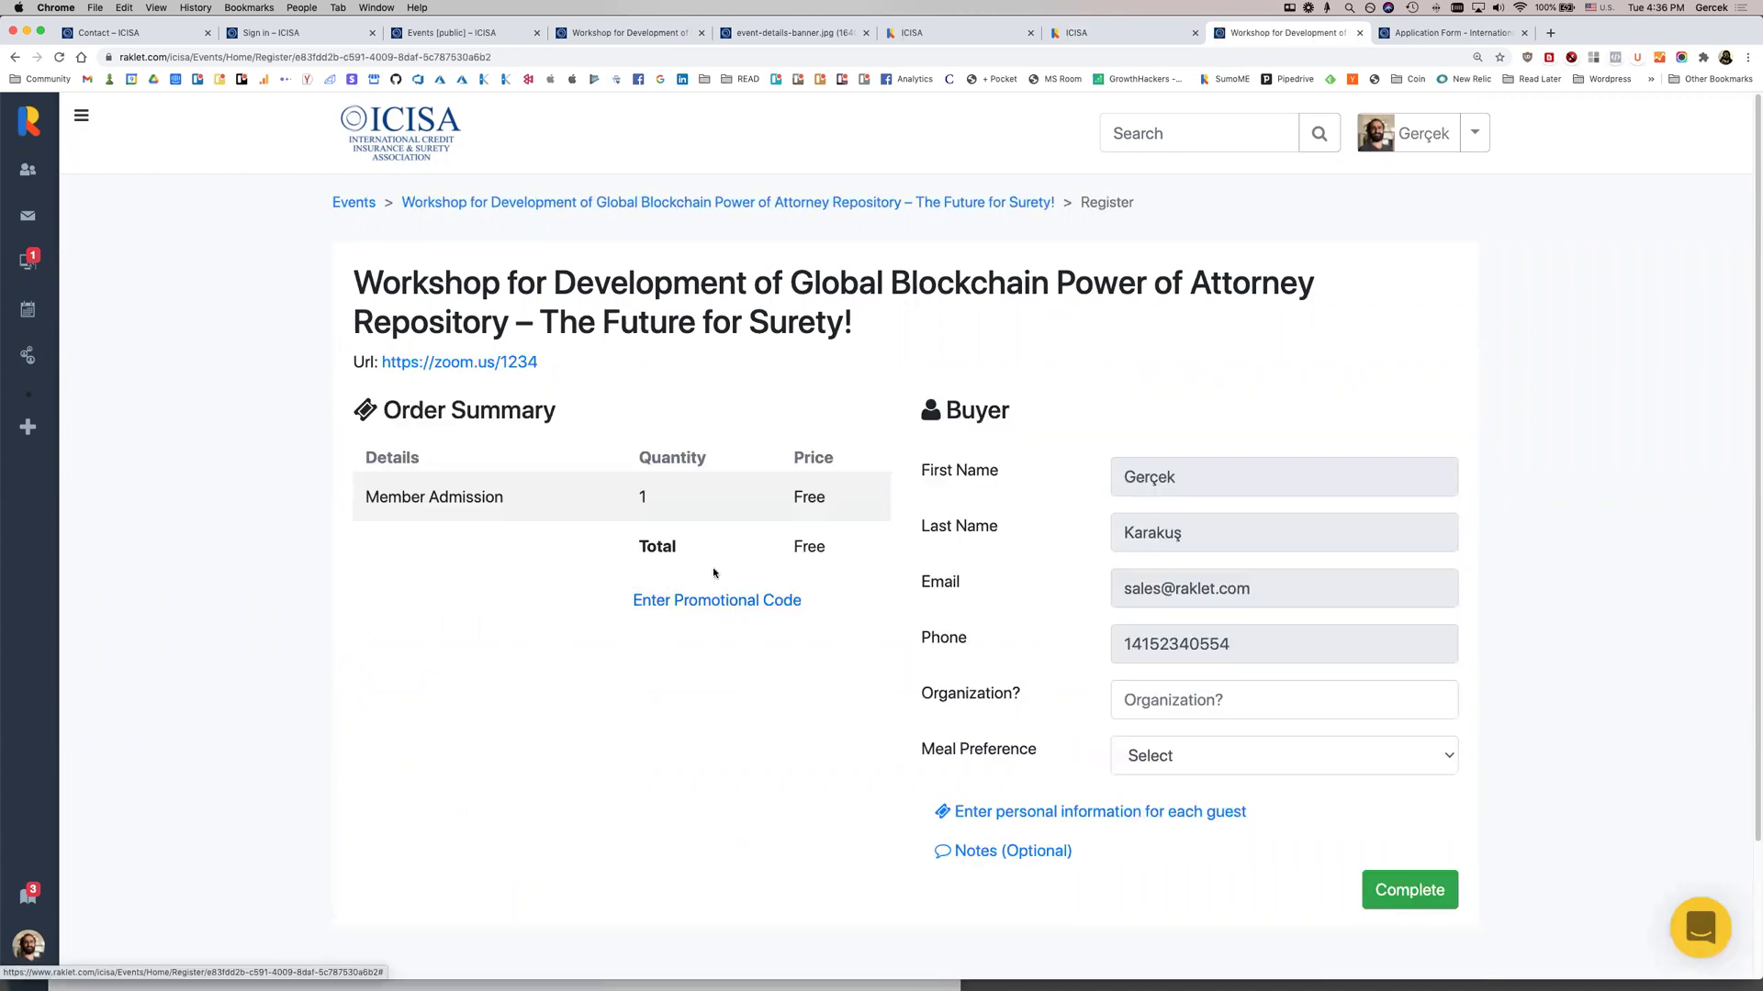
pyautogui.scroll(-1, 947, 632)
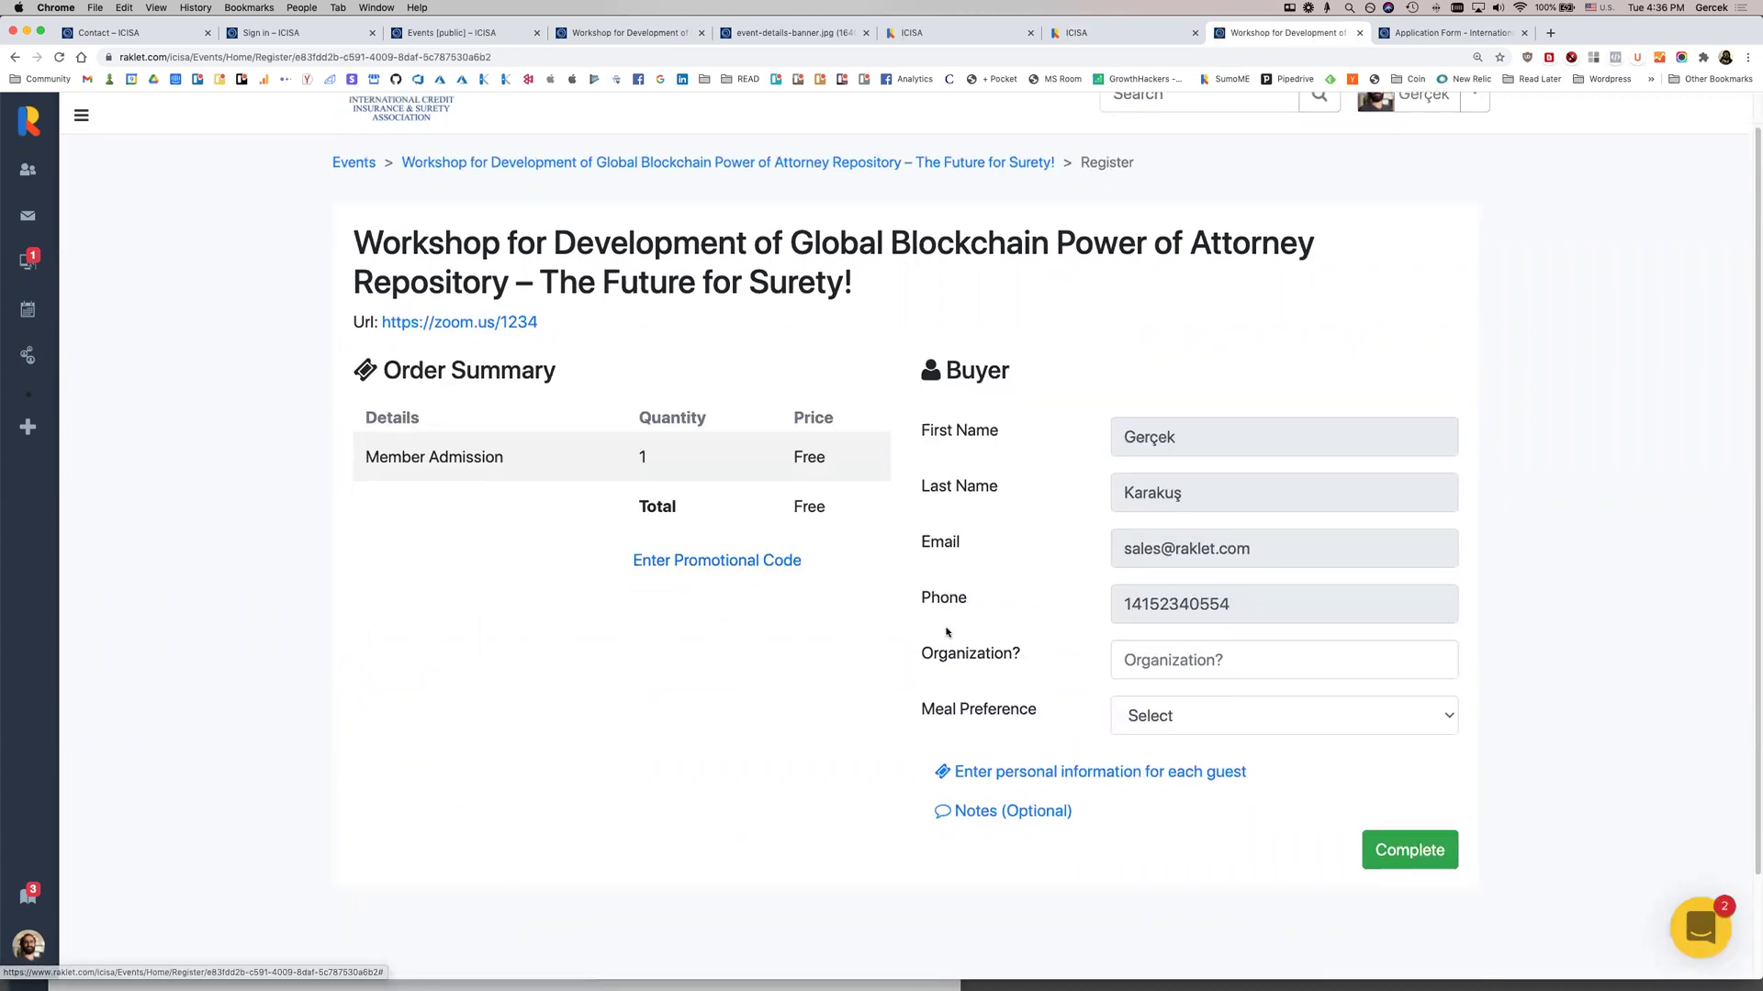
pyautogui.scroll(-1, 946, 632)
pyautogui.click(1213, 623)
pyautogui.click(1159, 655)
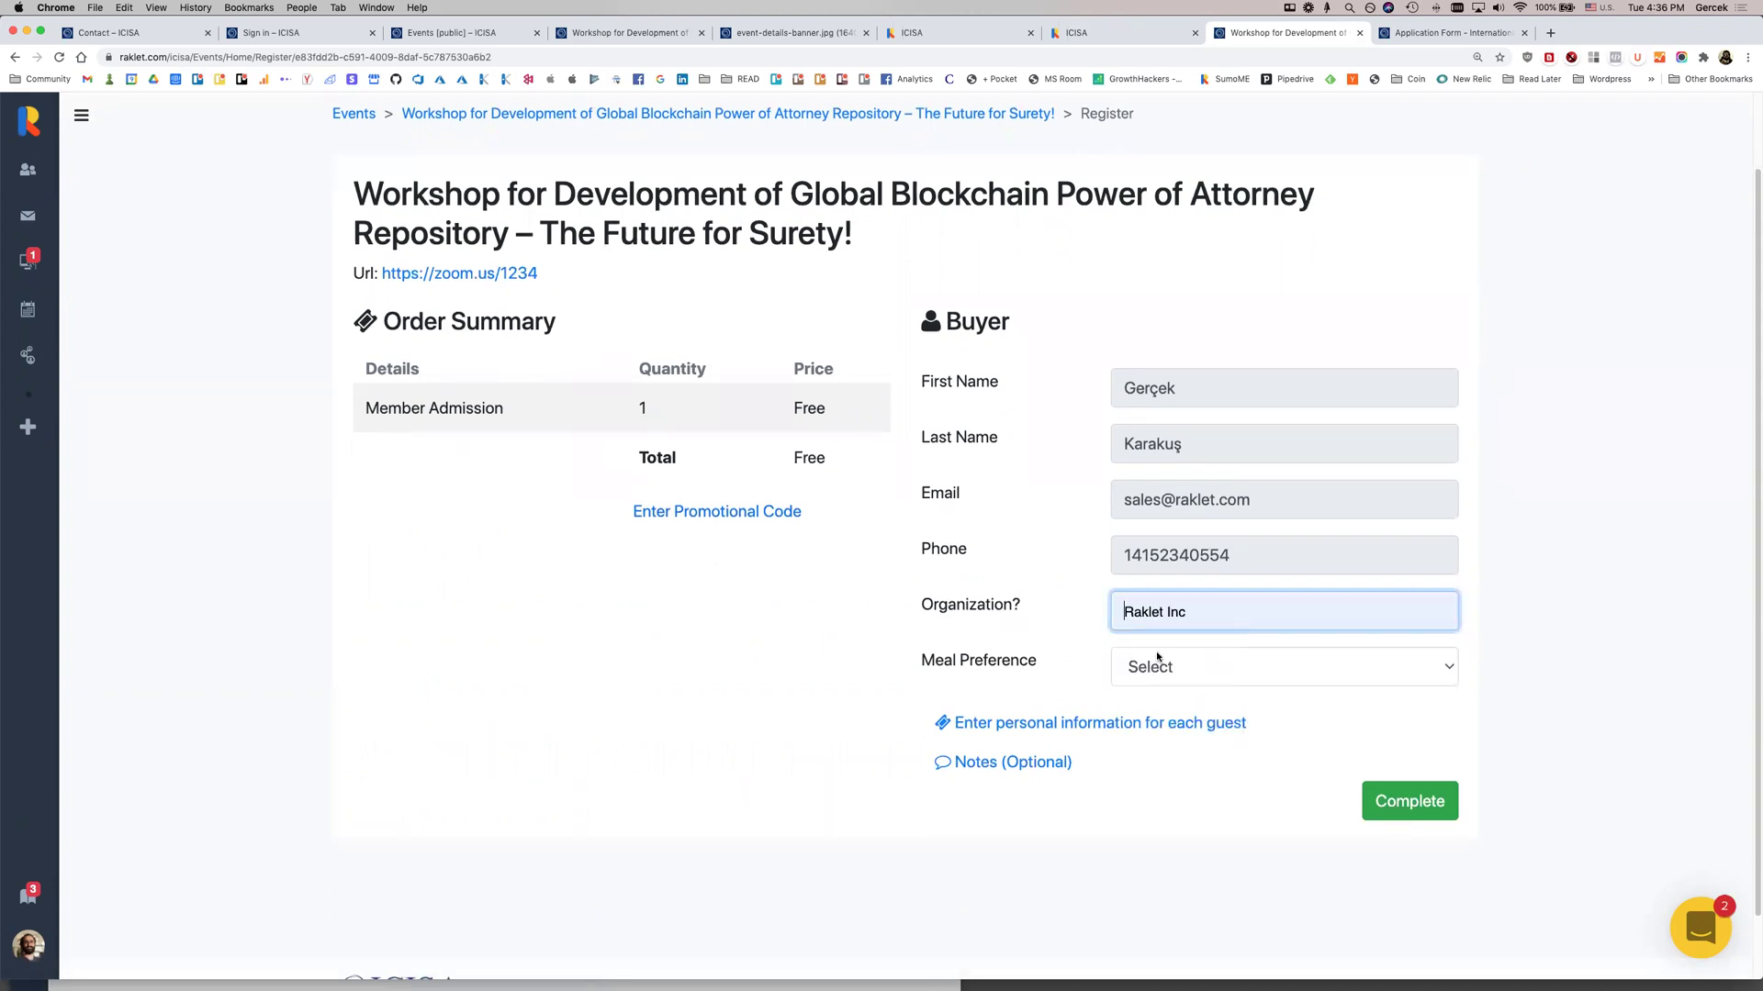
pyautogui.click(1230, 676)
pyautogui.click(1194, 692)
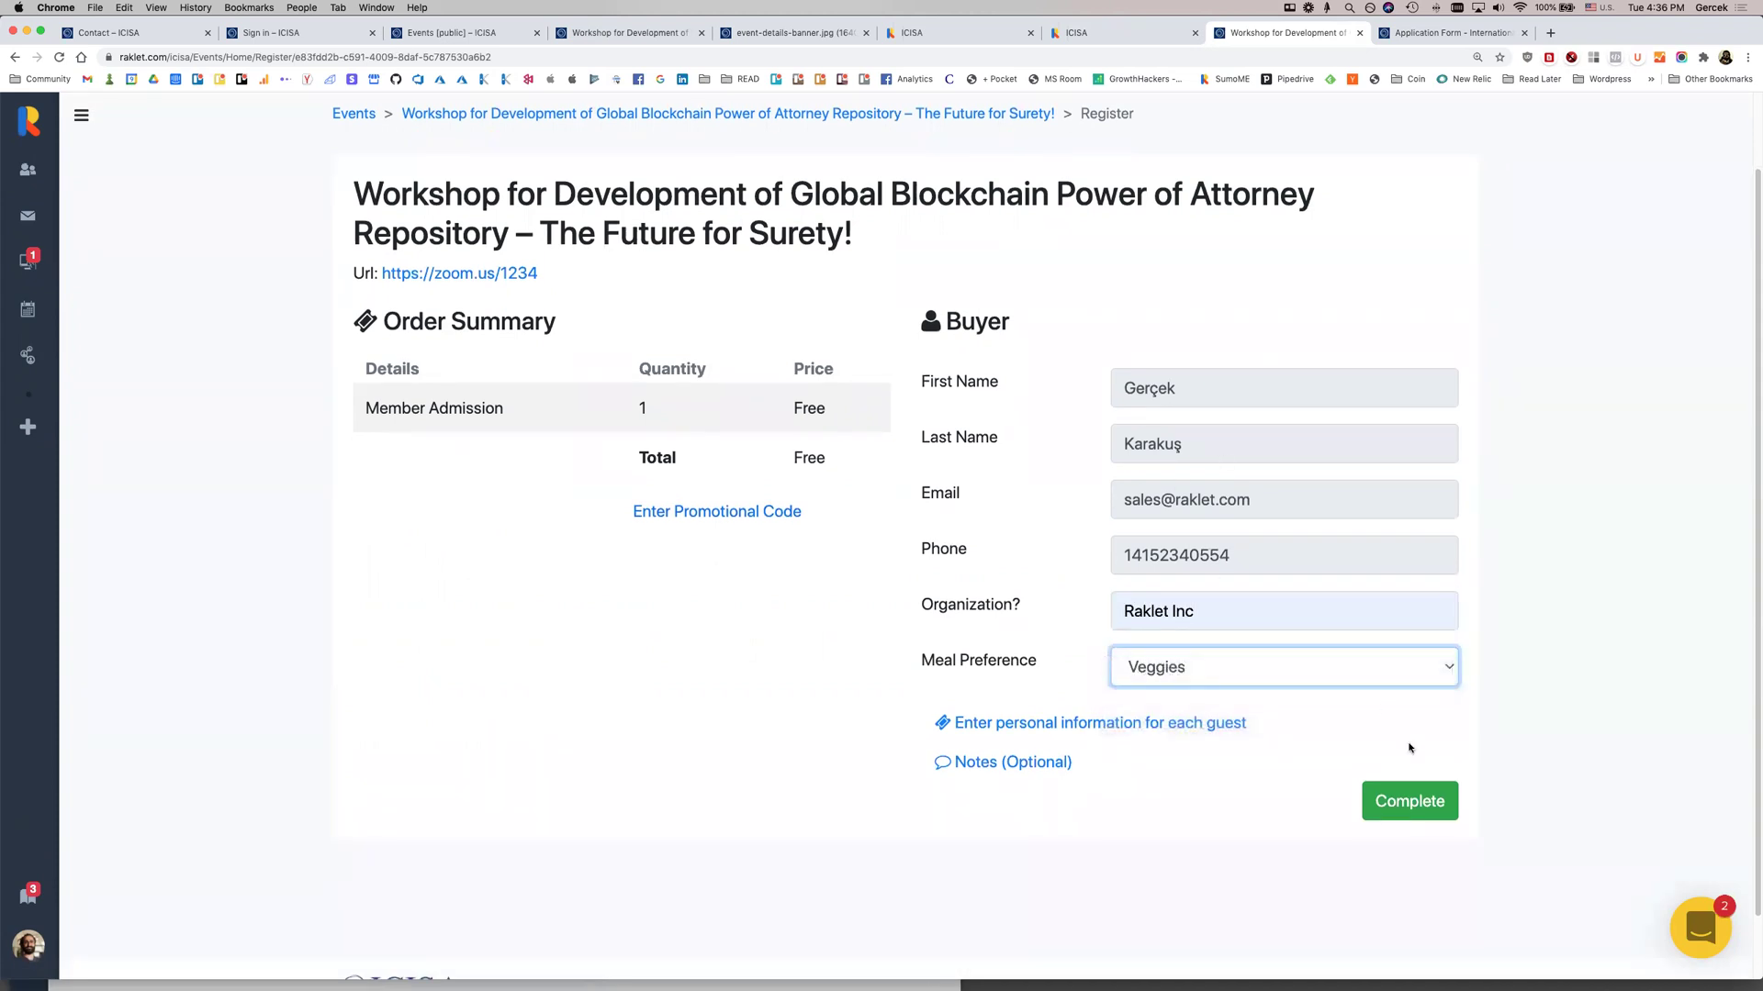
pyautogui.click(1416, 817)
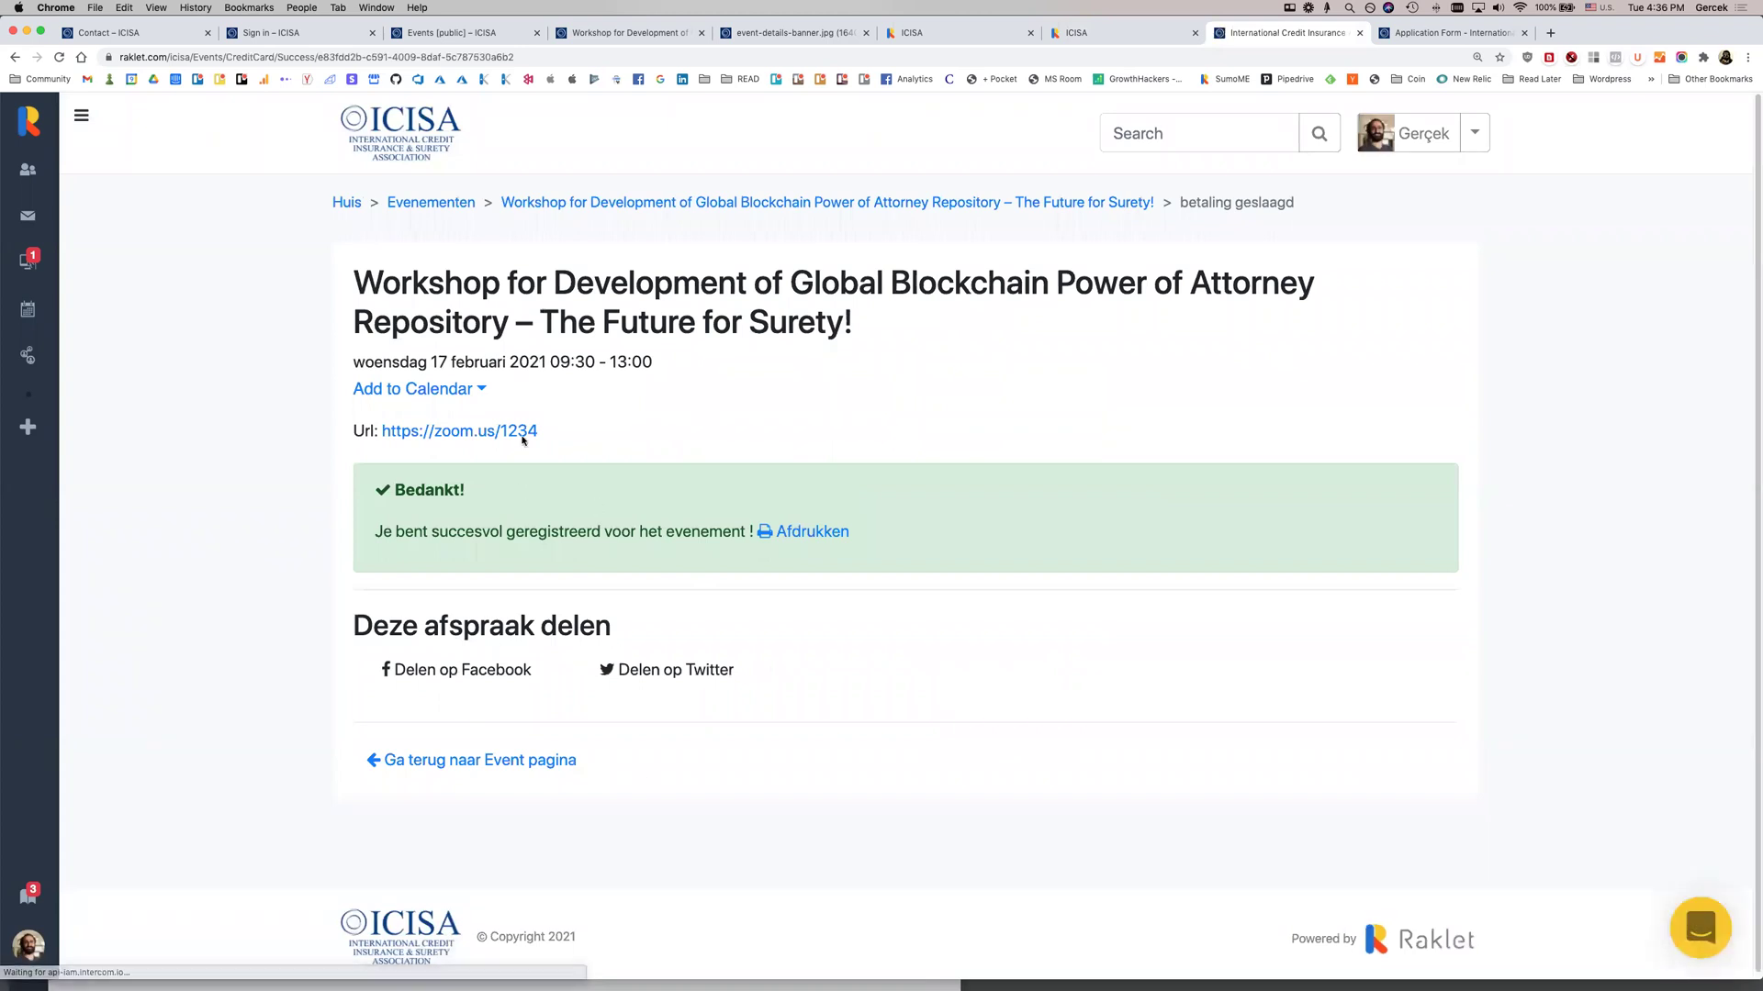
# Return to the workshop event page, which now lists 1 participant
pyautogui.moveTo(494, 259); pyautogui.dragTo(573, 363)
pyautogui.click(643, 431)
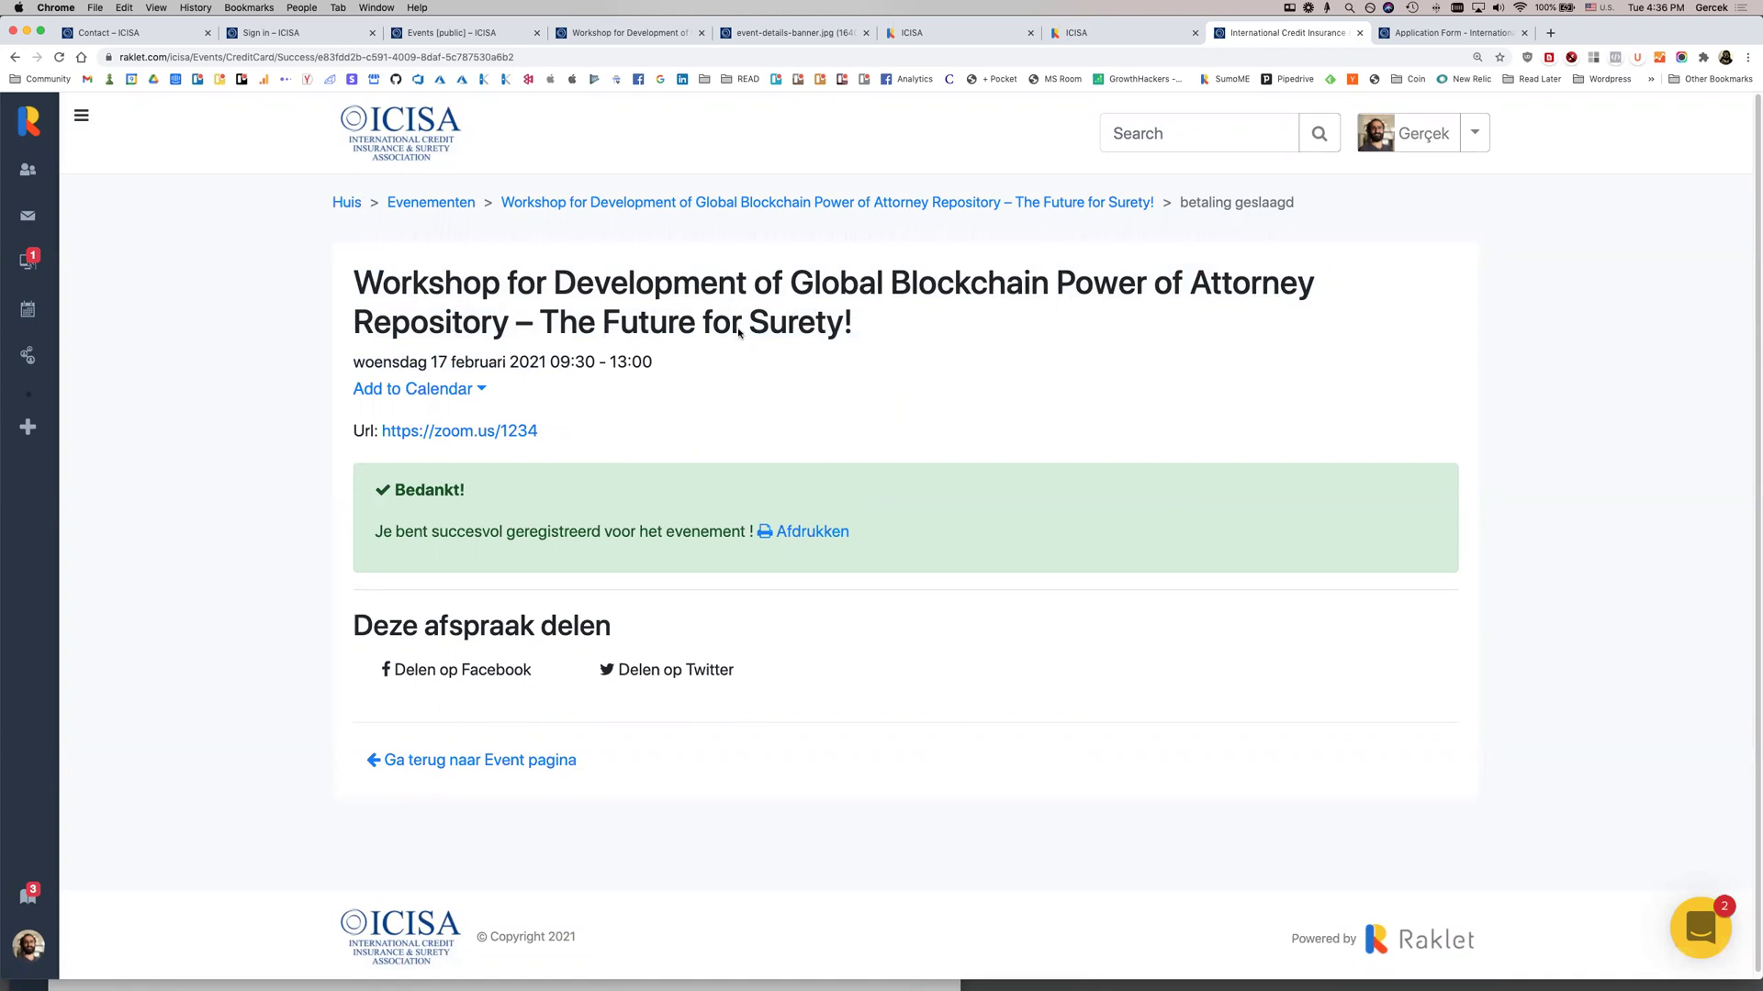
pyautogui.click(1030, 200)
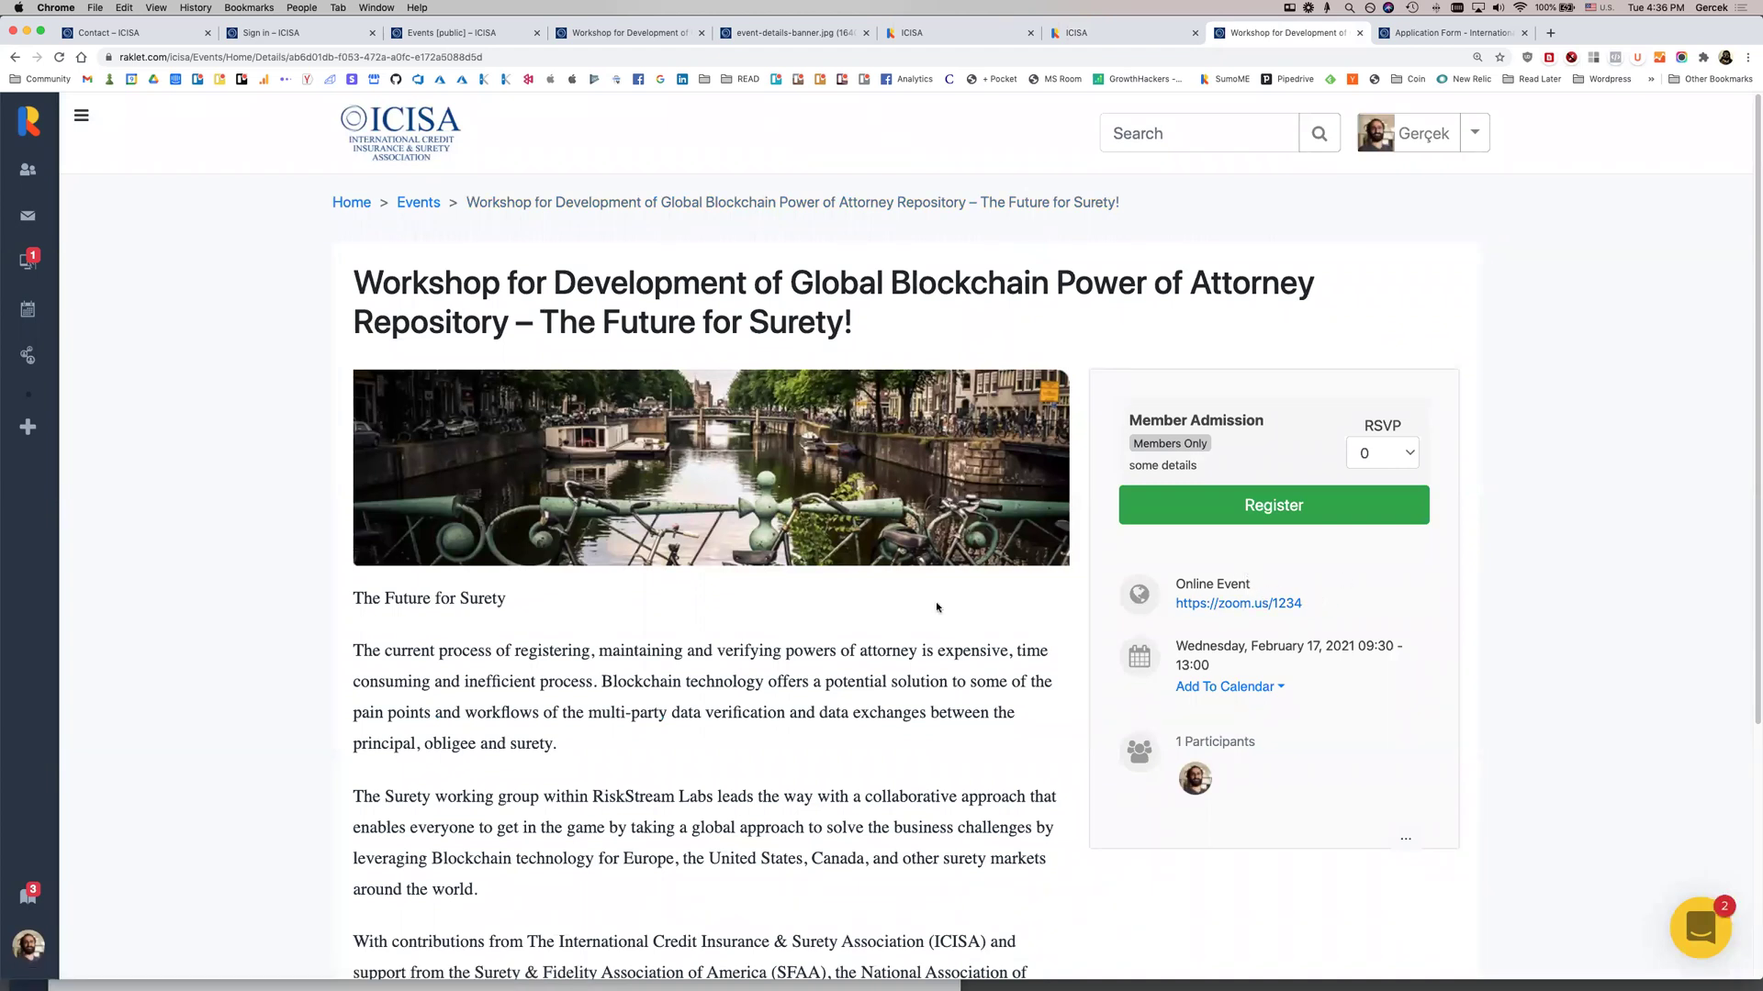
# Add a new main menu to the community navigation from the home page
pyautogui.click(356, 206)
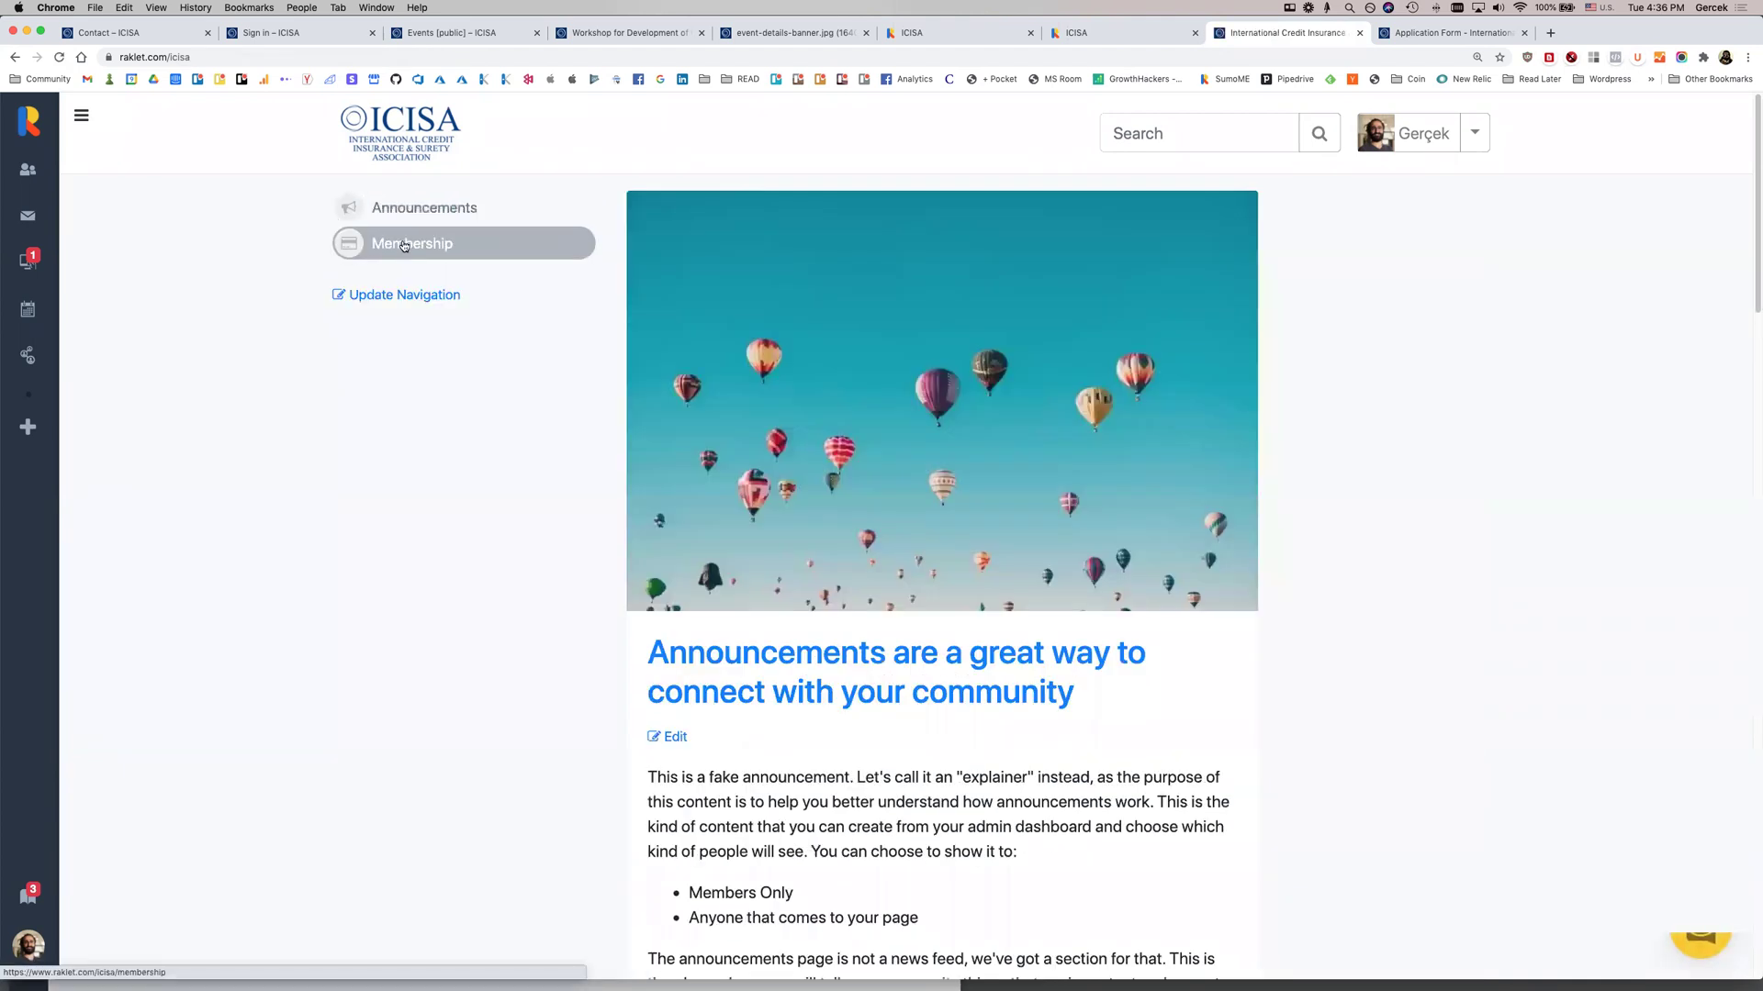
pyautogui.click(406, 300)
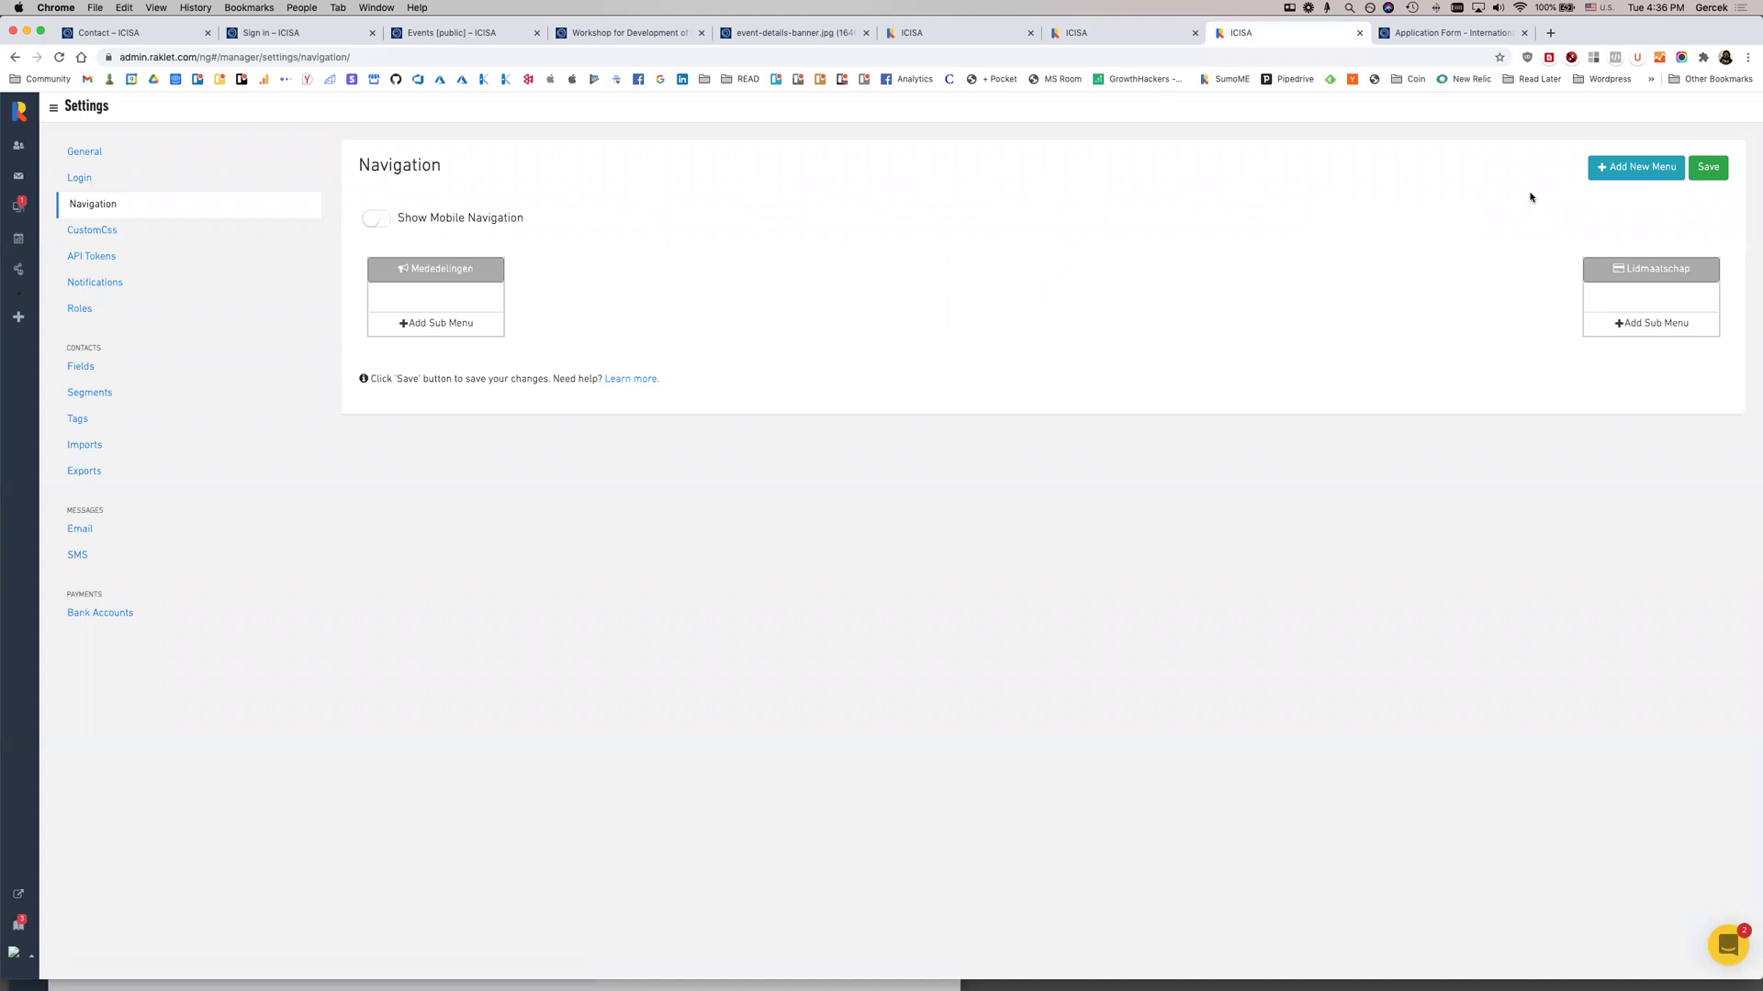
pyautogui.click(1645, 167)
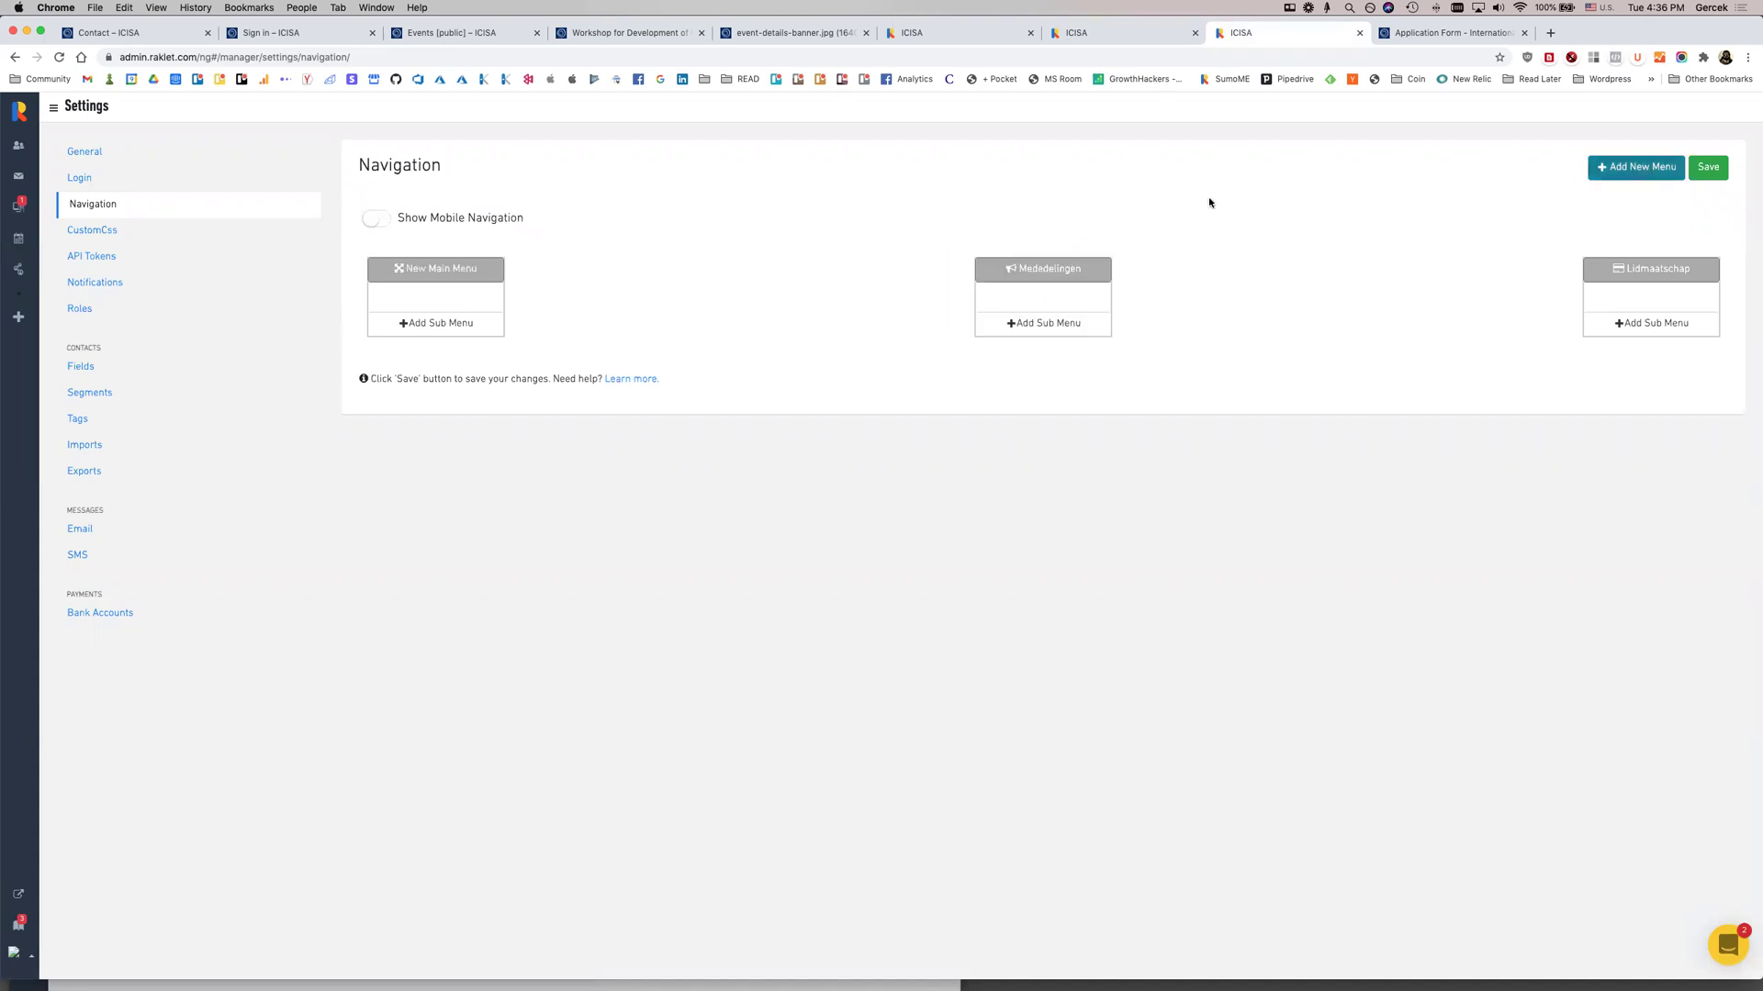
pyautogui.click(453, 269)
pyautogui.click(525, 296)
# Add a sub-menu linked to the Events page, save the navigation, then go to Email
pyautogui.click(431, 324)
pyautogui.click(432, 294)
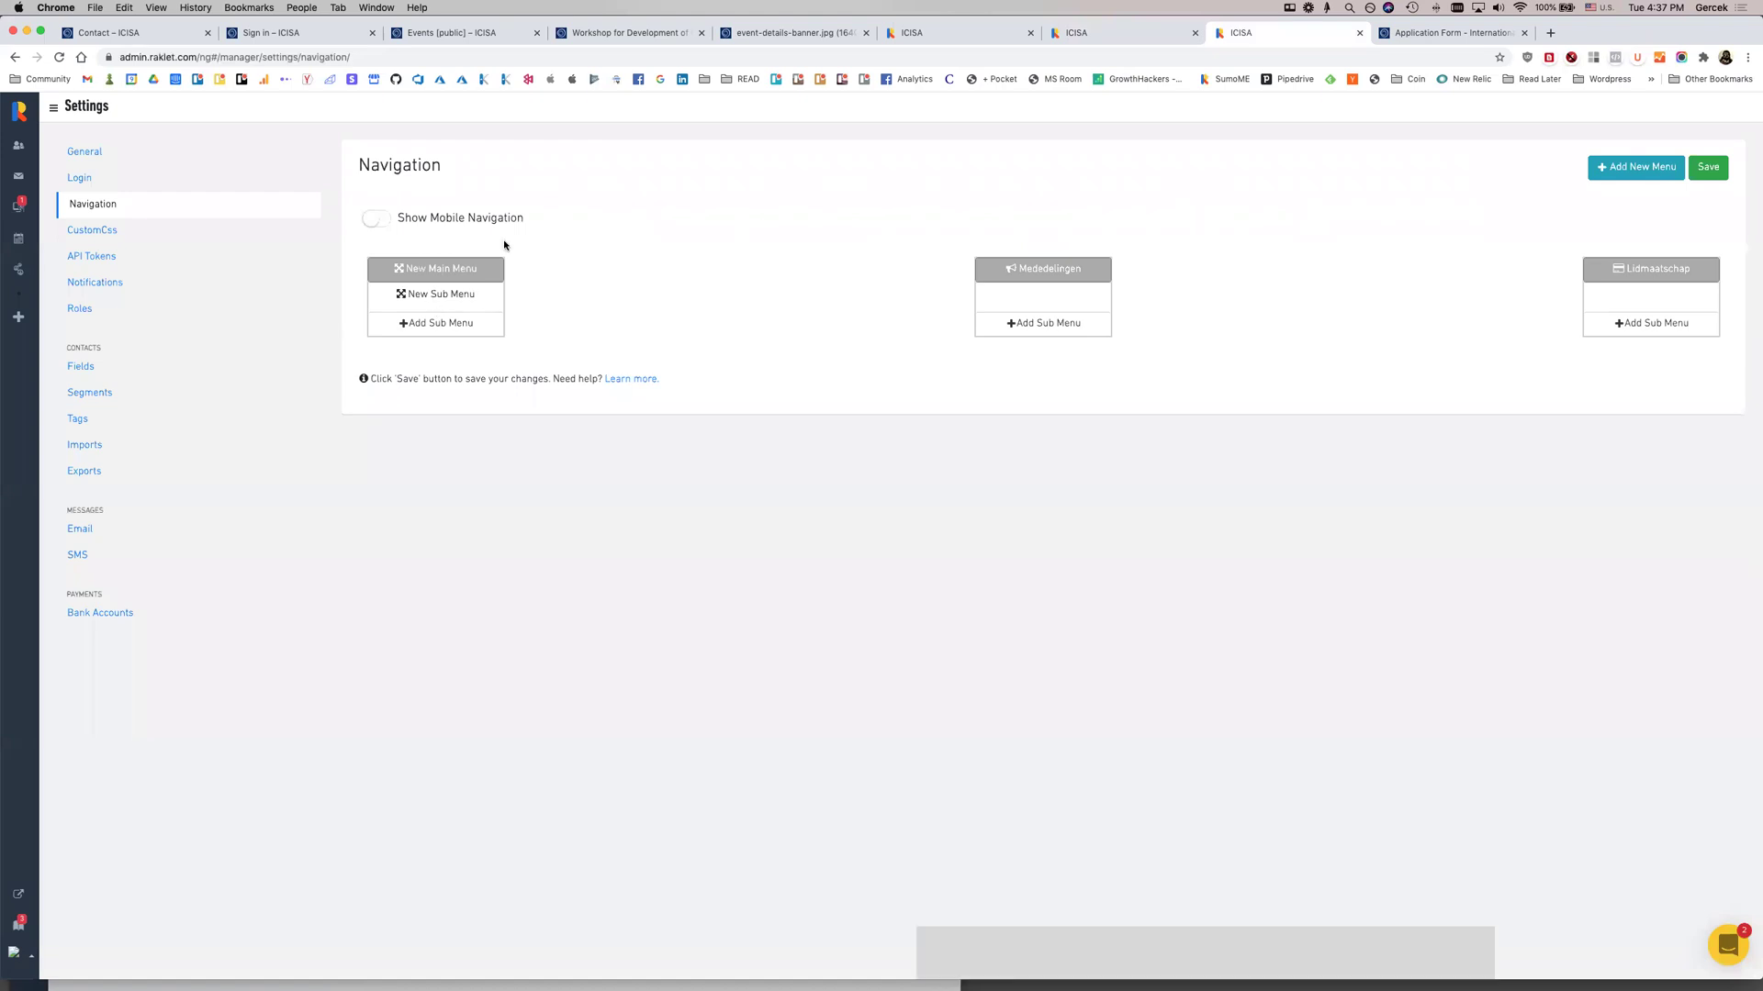
pyautogui.click(900, 290)
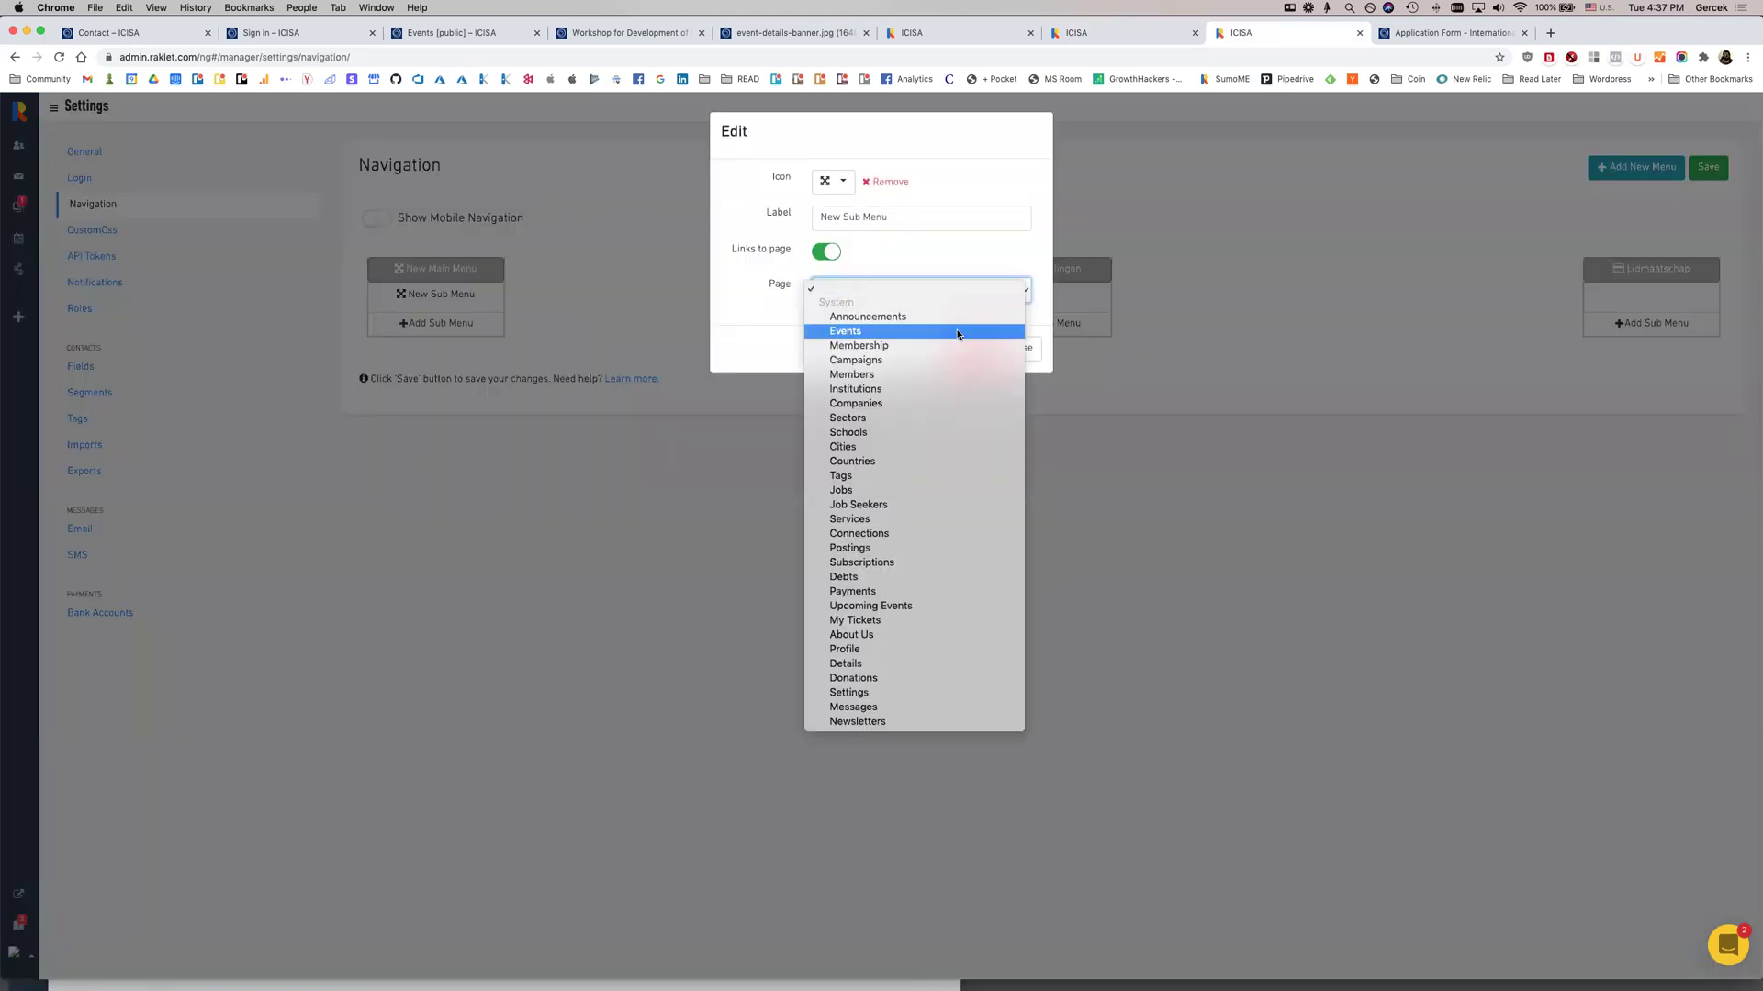
pyautogui.click(904, 332)
pyautogui.click(1019, 349)
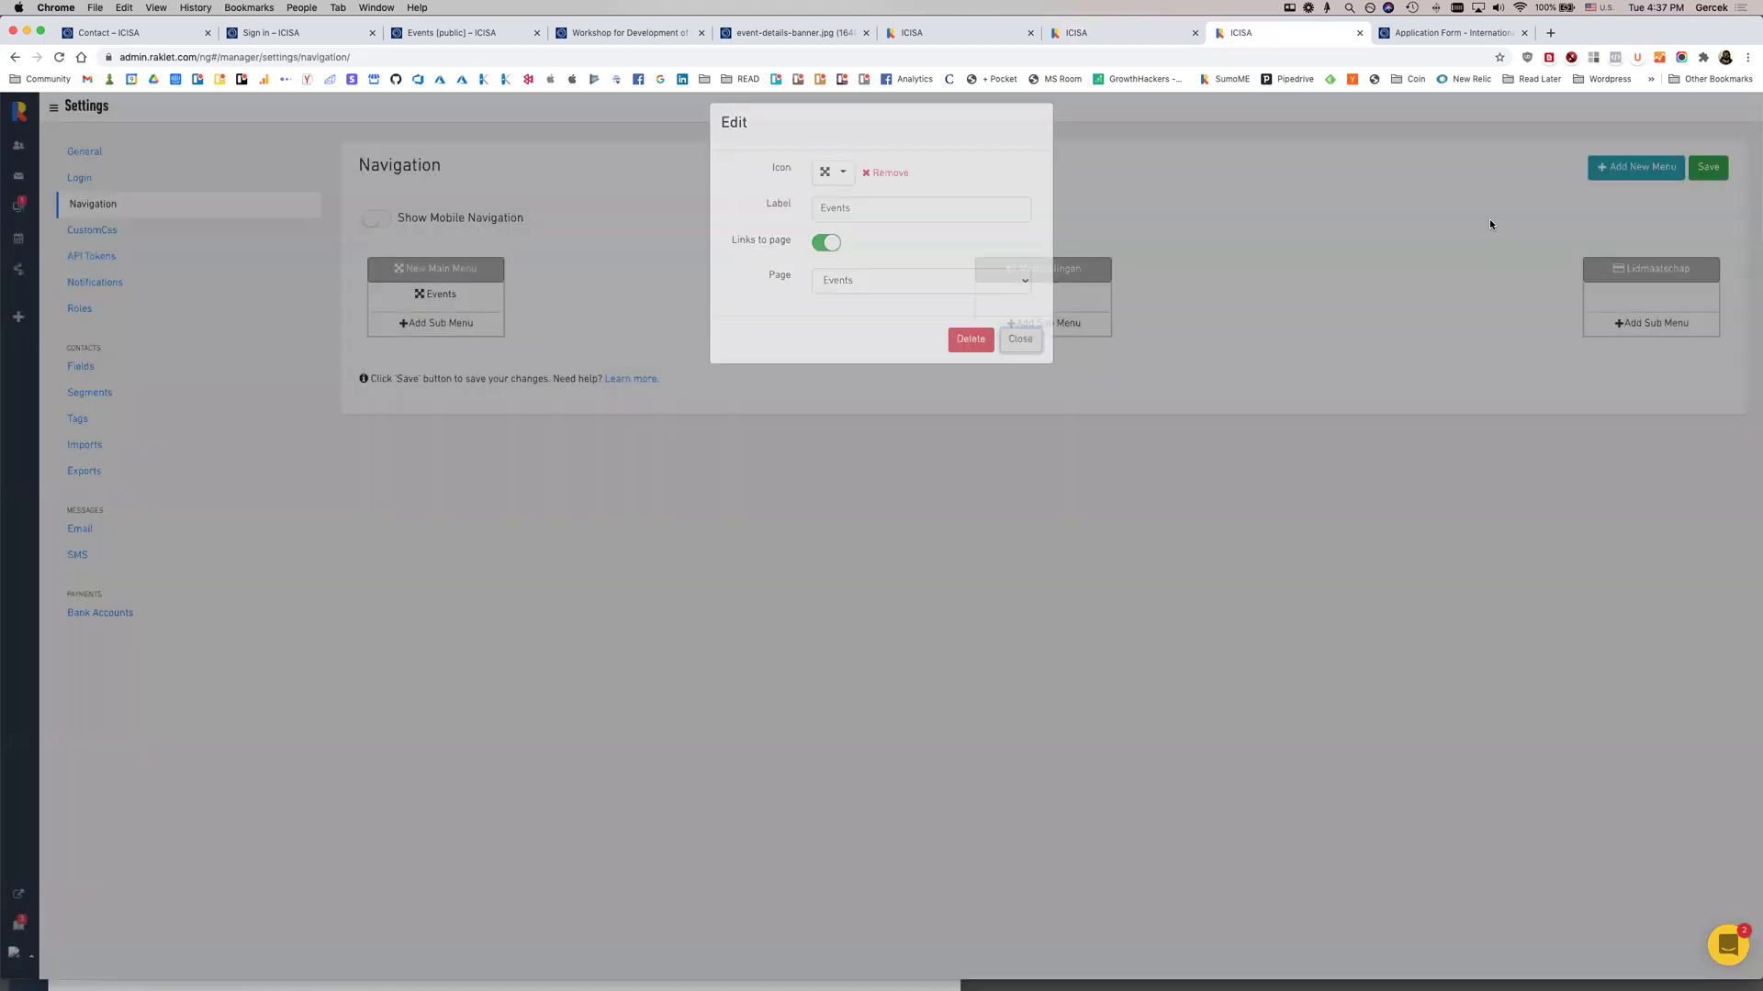
pyautogui.click(1708, 167)
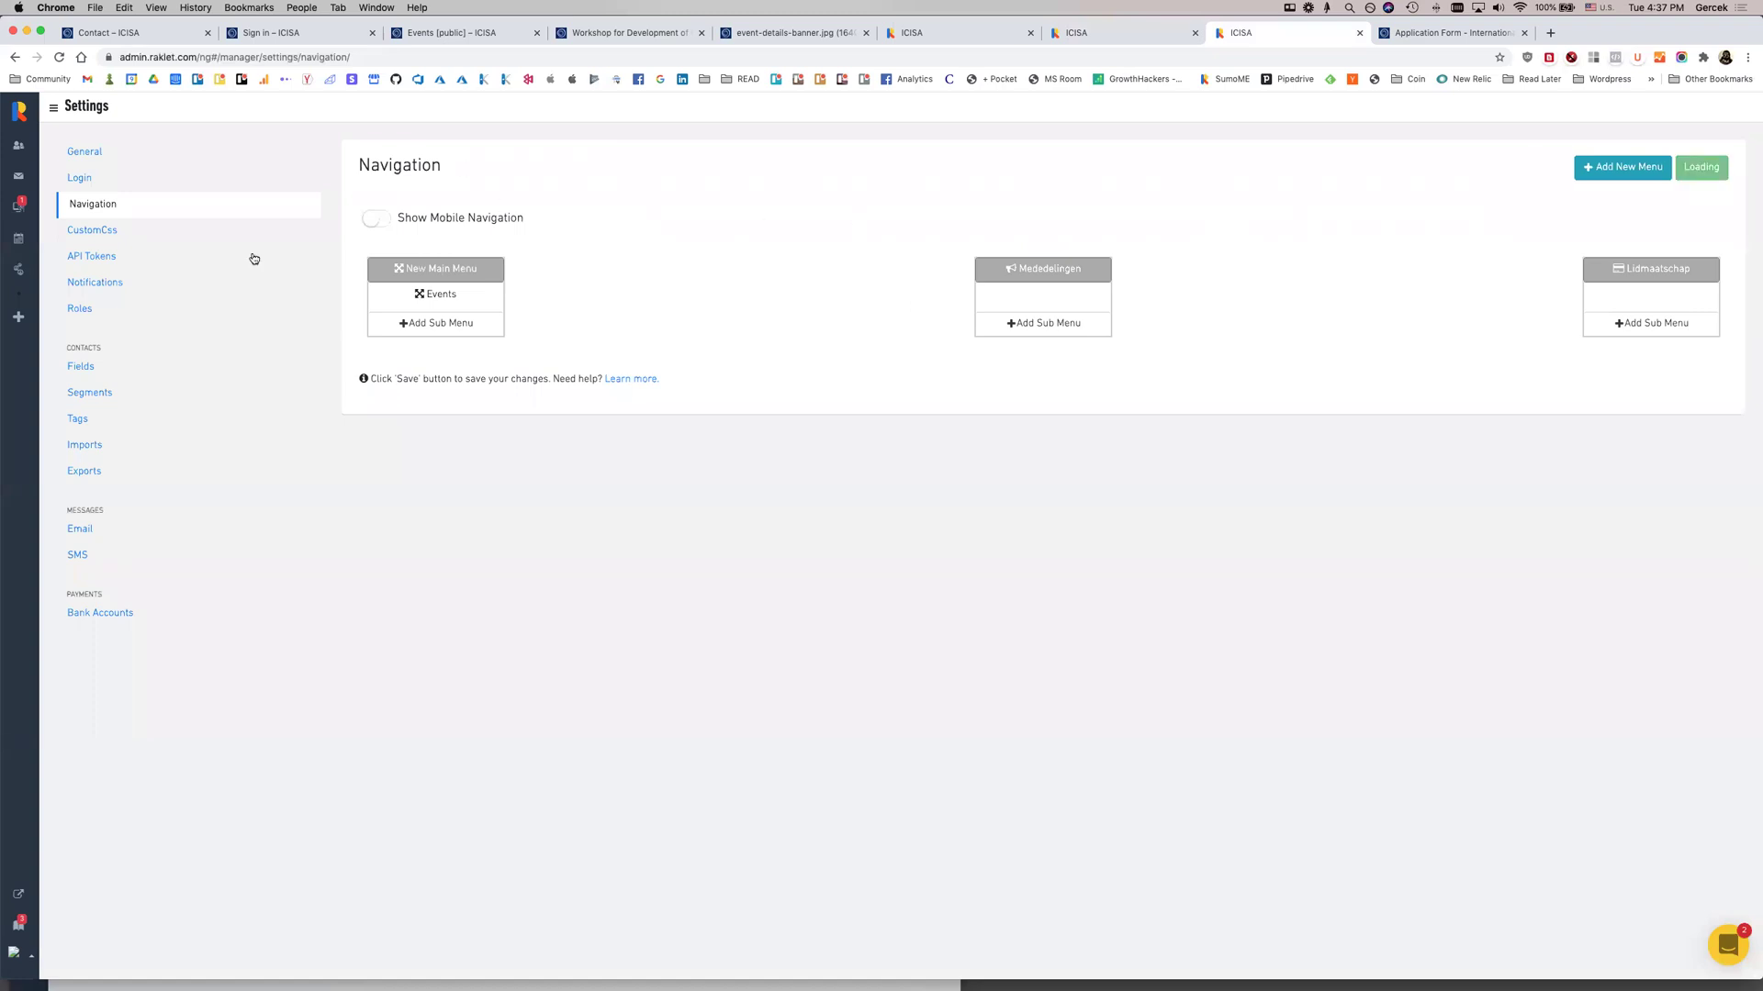
pyautogui.click(23, 177)
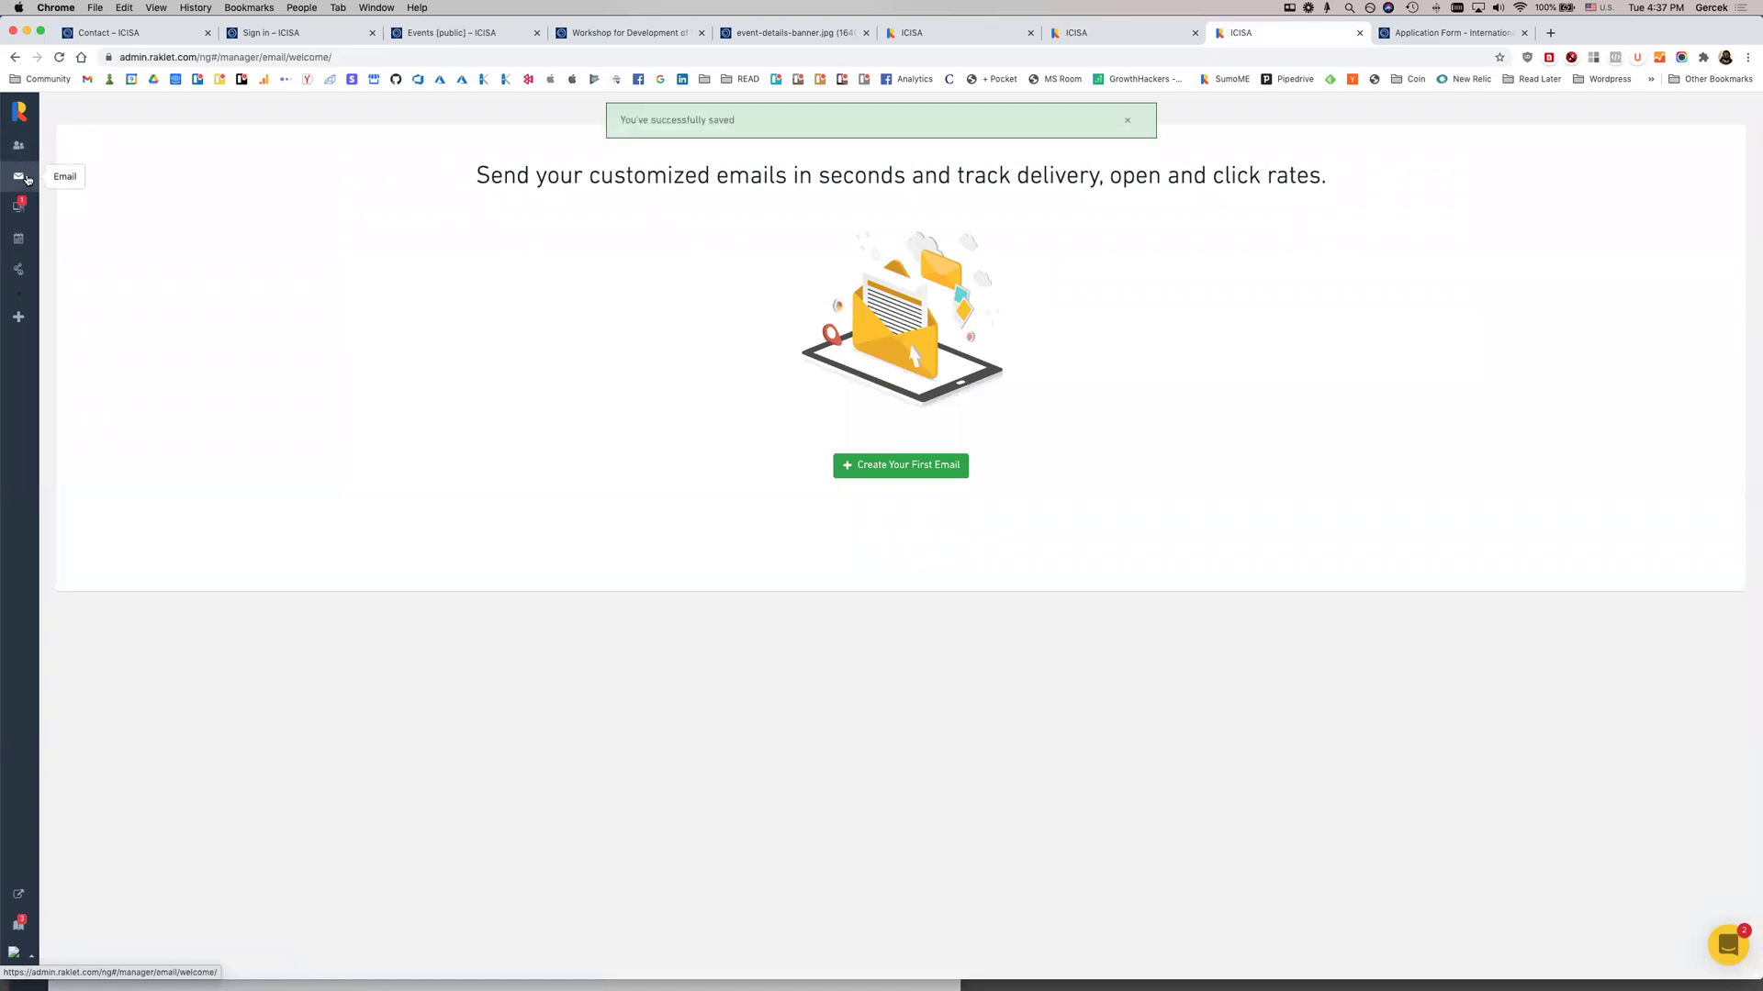
# View the Contacts list of three contacts, then open the Social Network dashboard
pyautogui.click(26, 145)
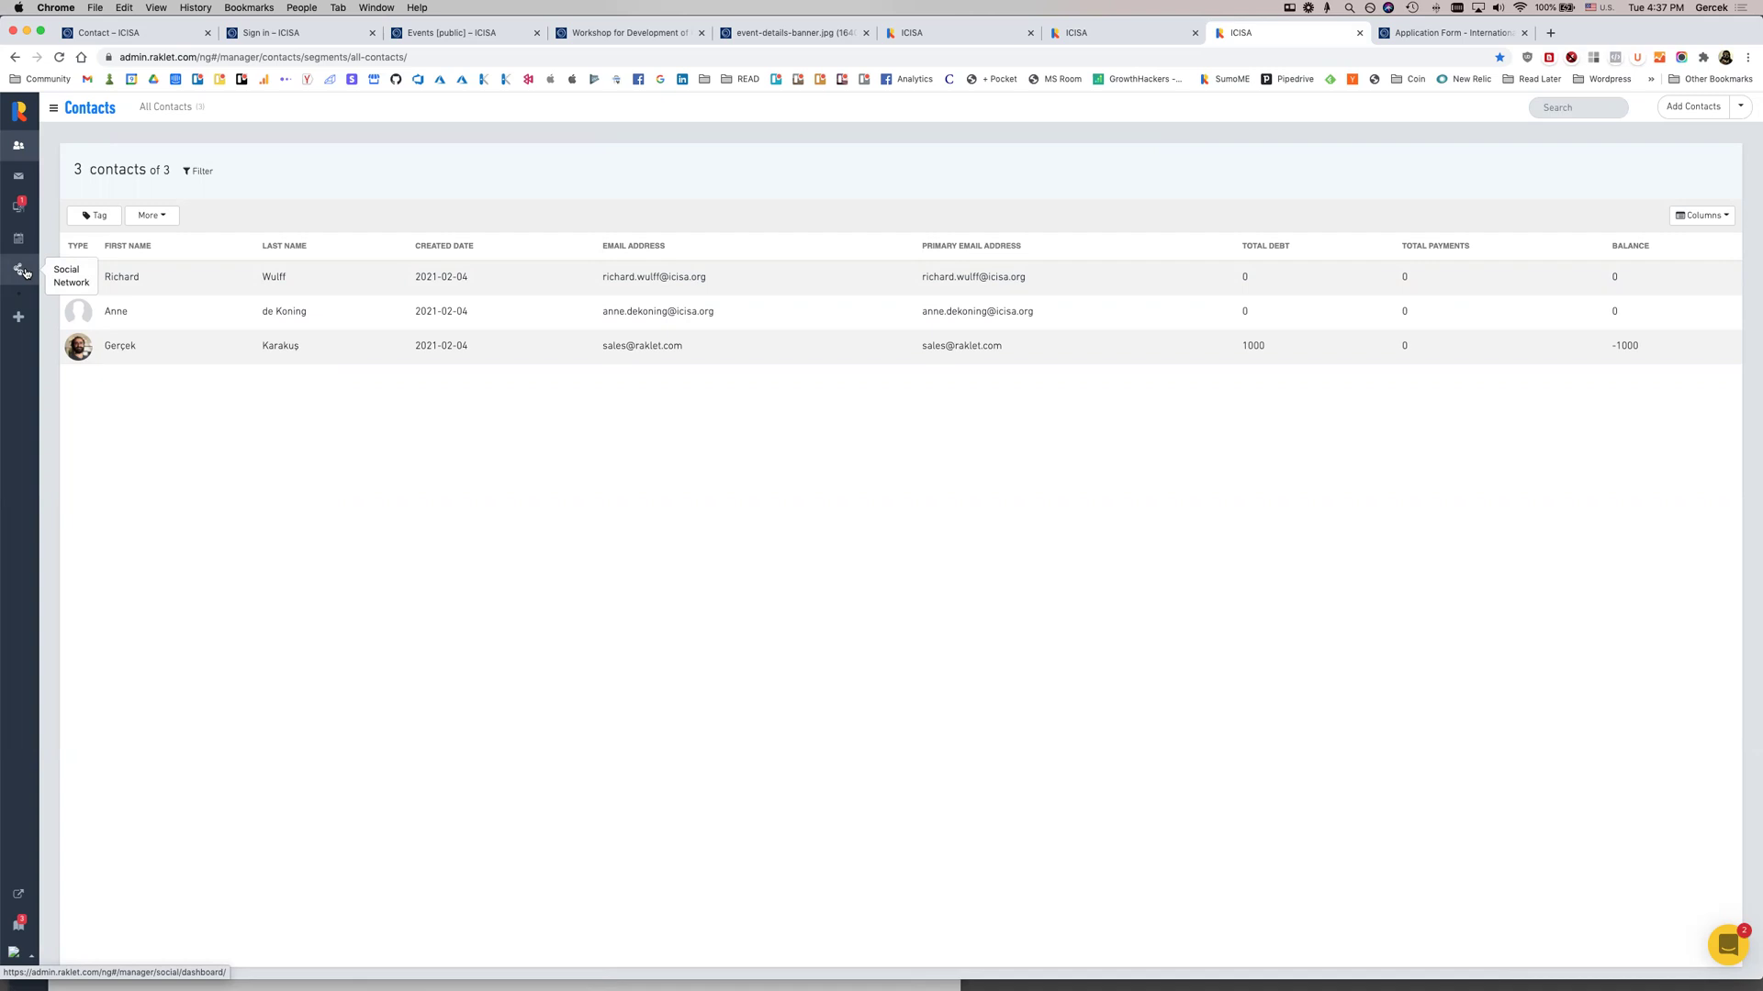
pyautogui.click(20, 270)
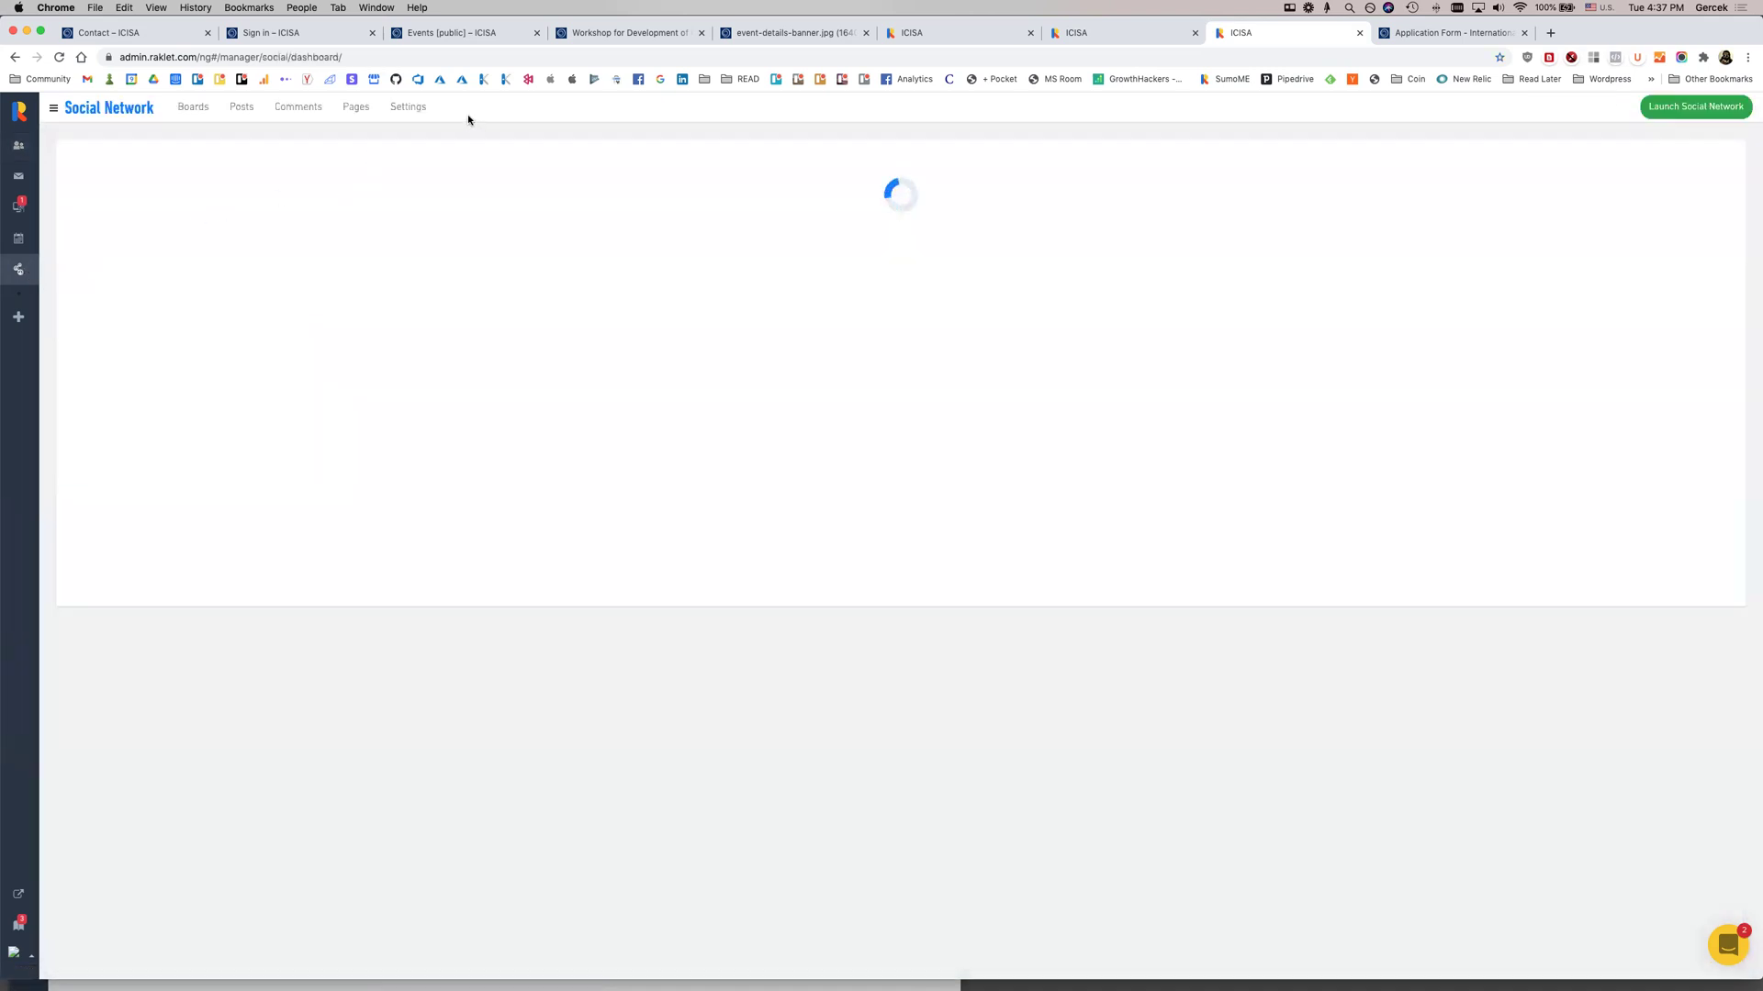
# Hide the company, sector, school, city, country and member lists in Connections and save
pyautogui.click(424, 109)
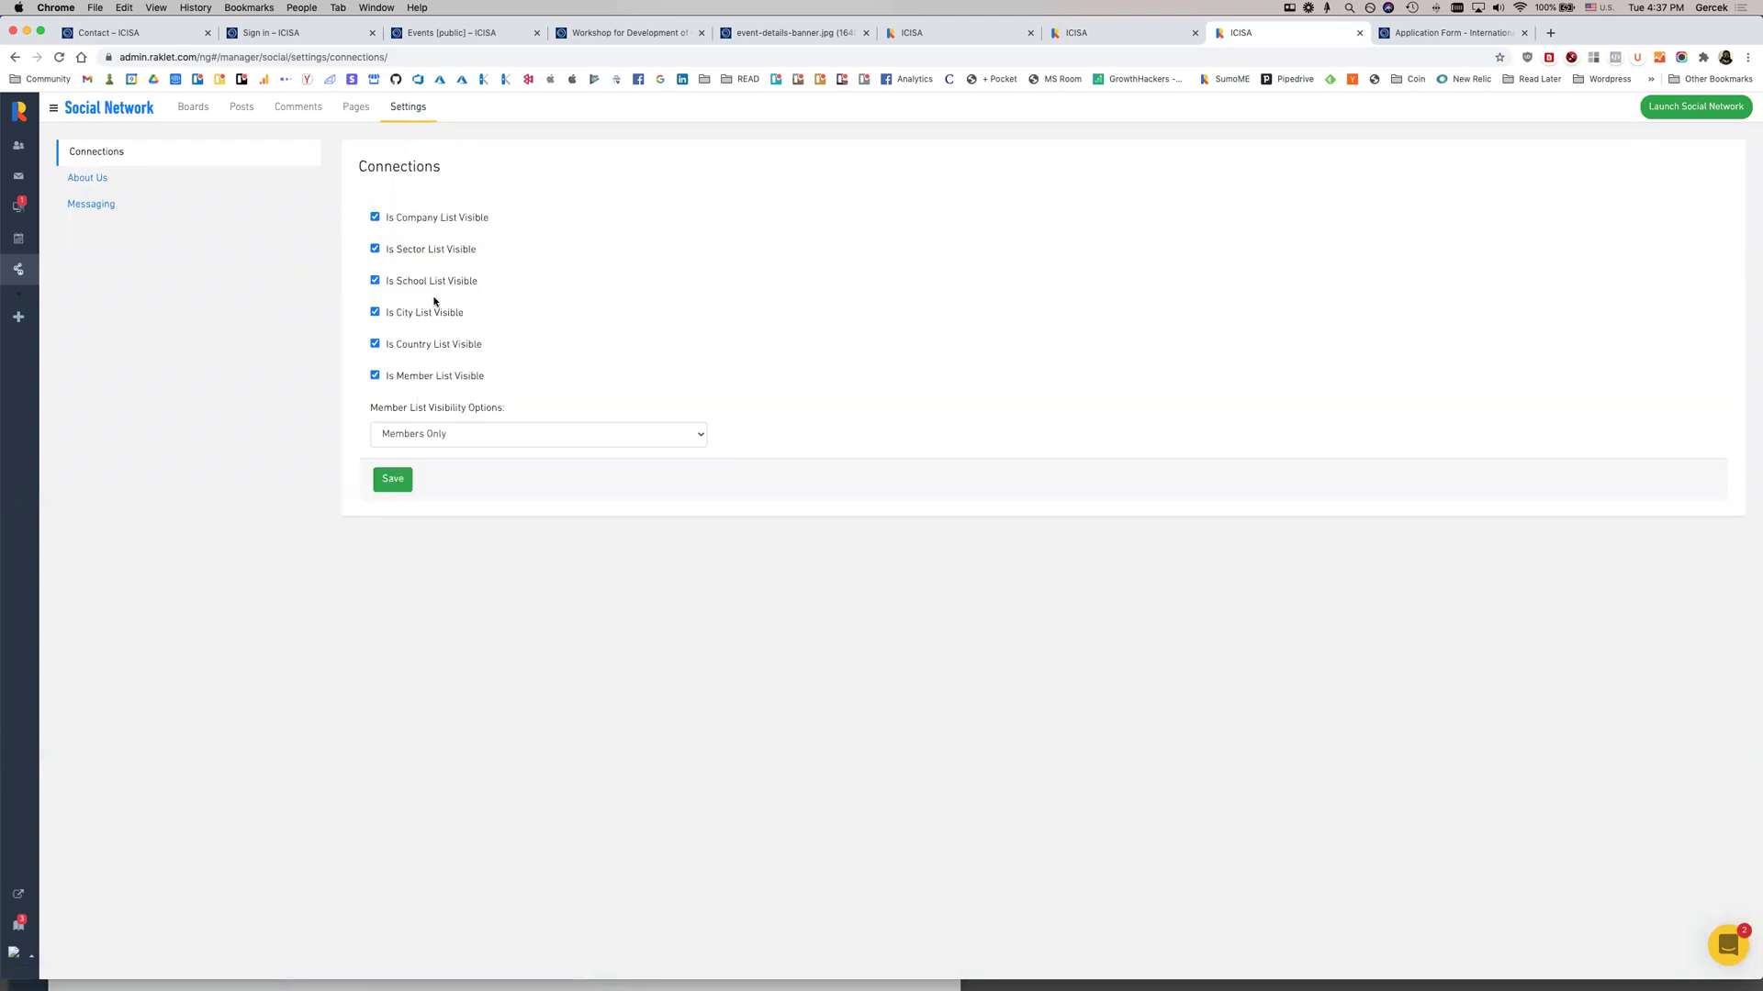
pyautogui.click(430, 219)
pyautogui.click(426, 249)
pyautogui.click(429, 281)
pyautogui.click(433, 312)
pyautogui.click(437, 344)
pyautogui.click(444, 378)
pyautogui.click(395, 479)
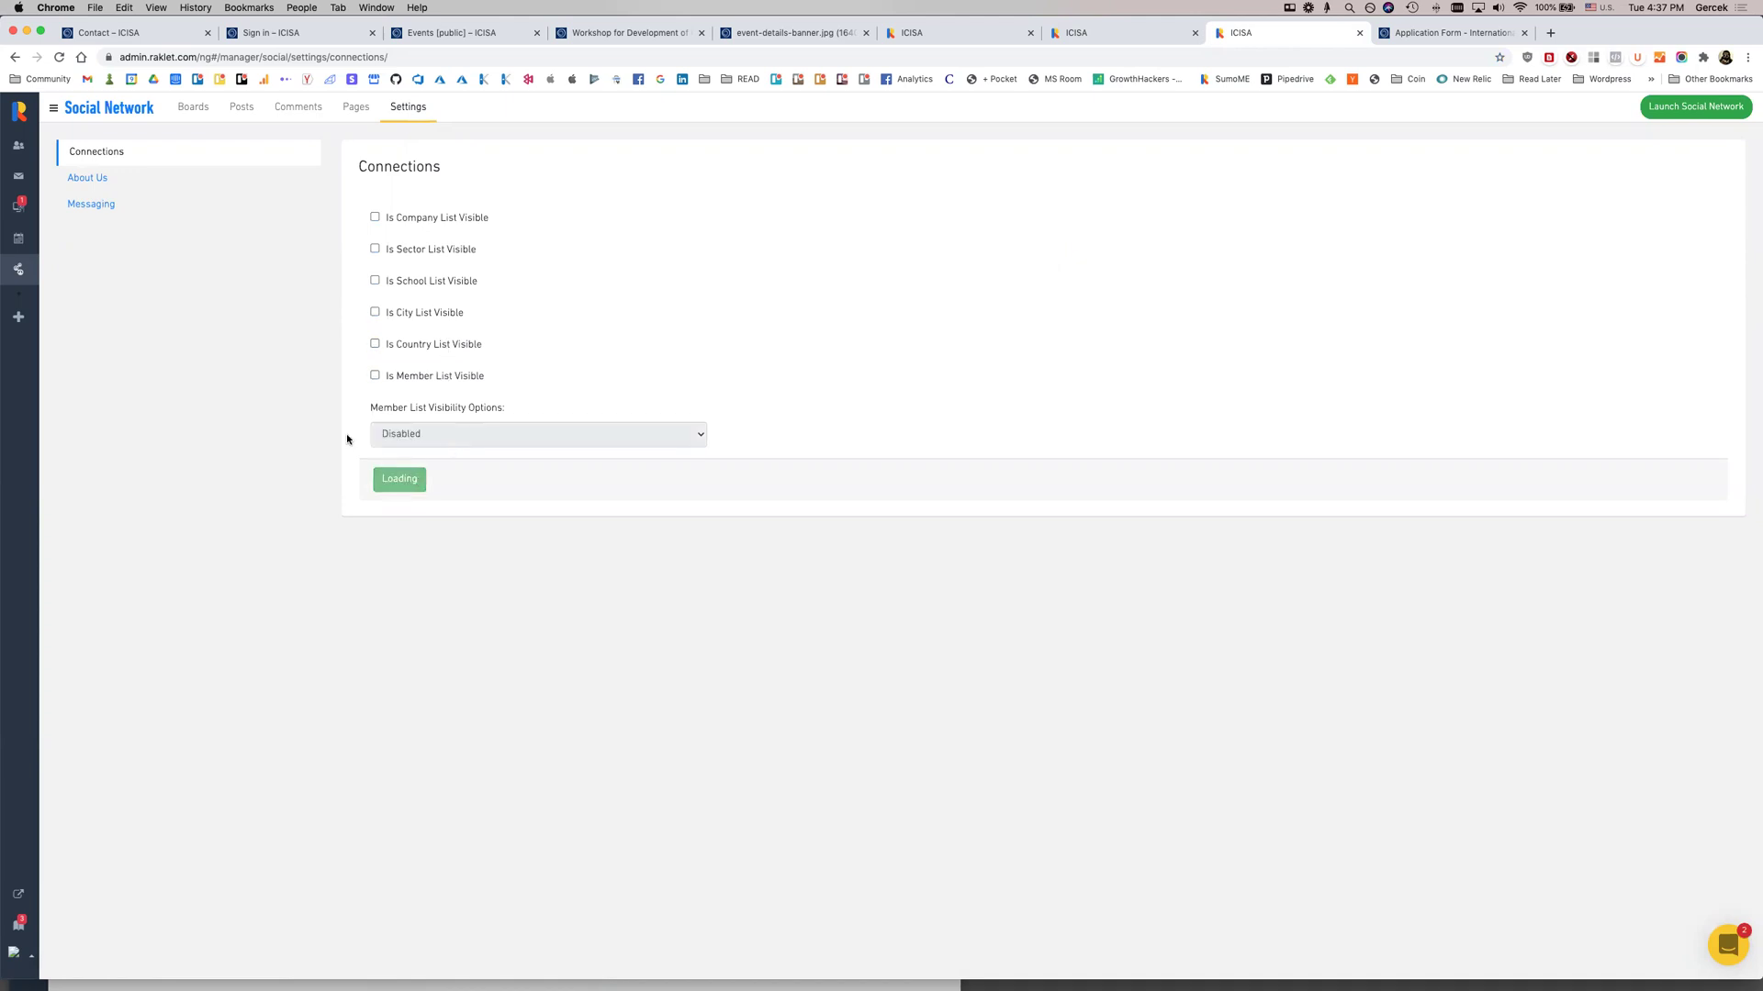
# Look over the Messaging and About Us settings, then return to Contacts
pyautogui.click(126, 210)
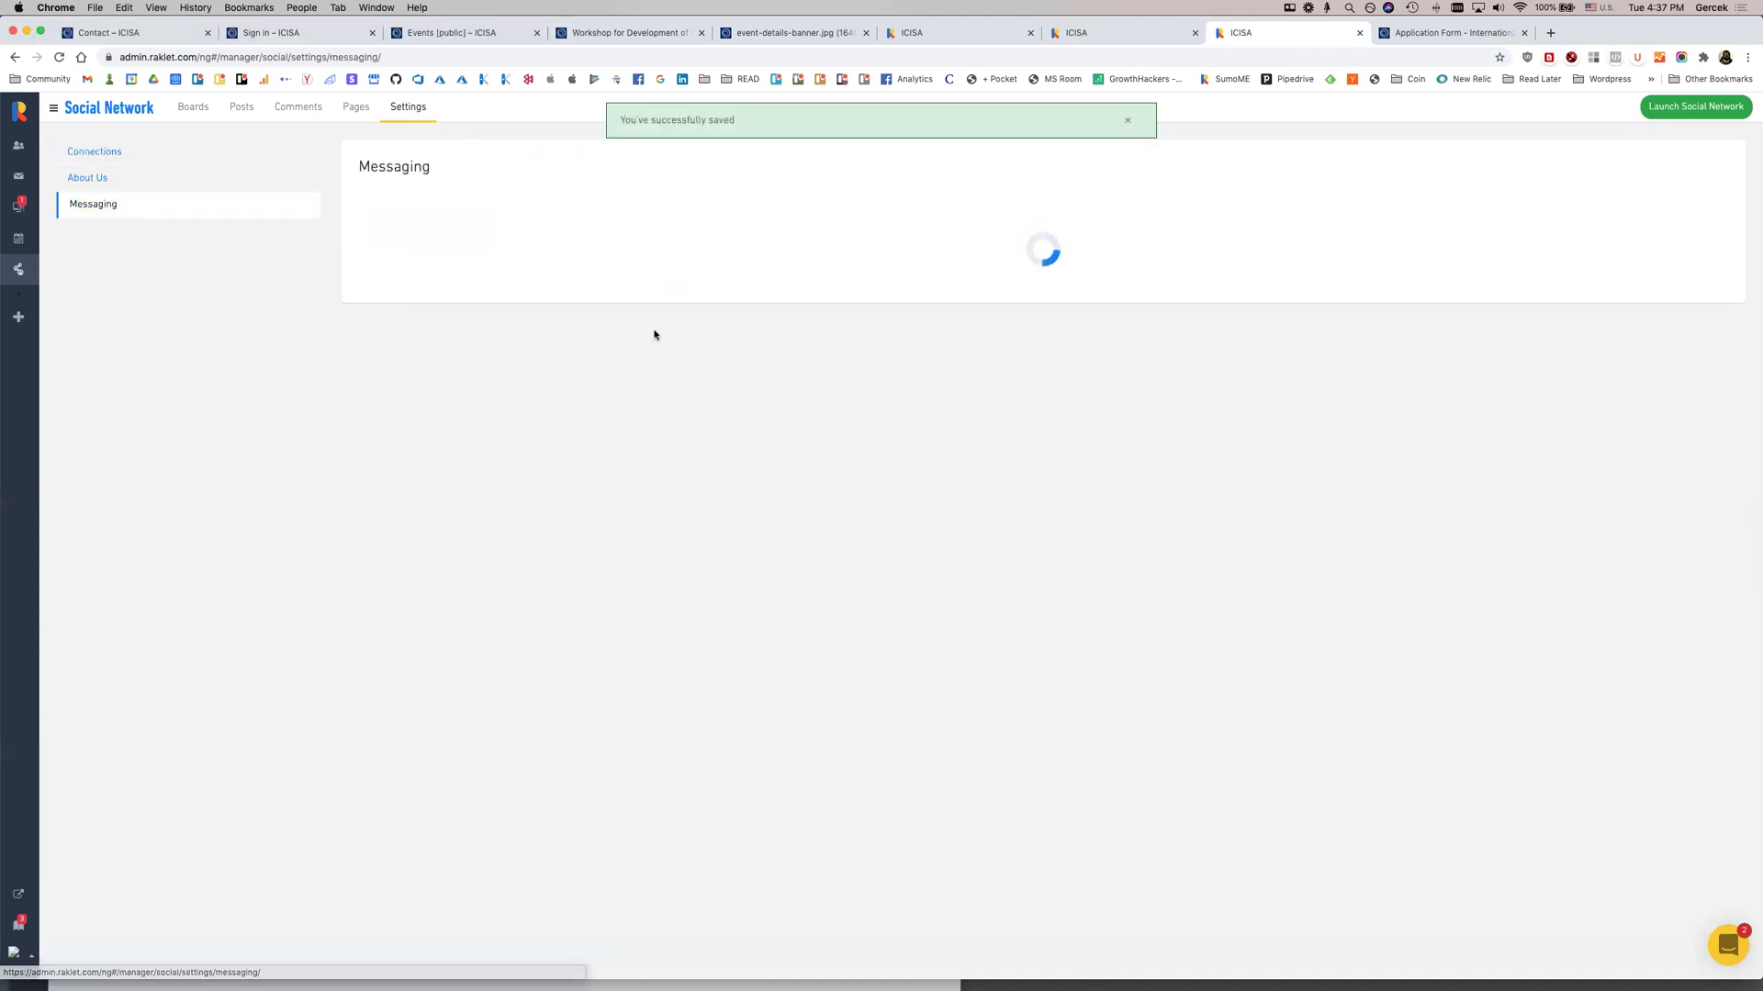
pyautogui.click(200, 184)
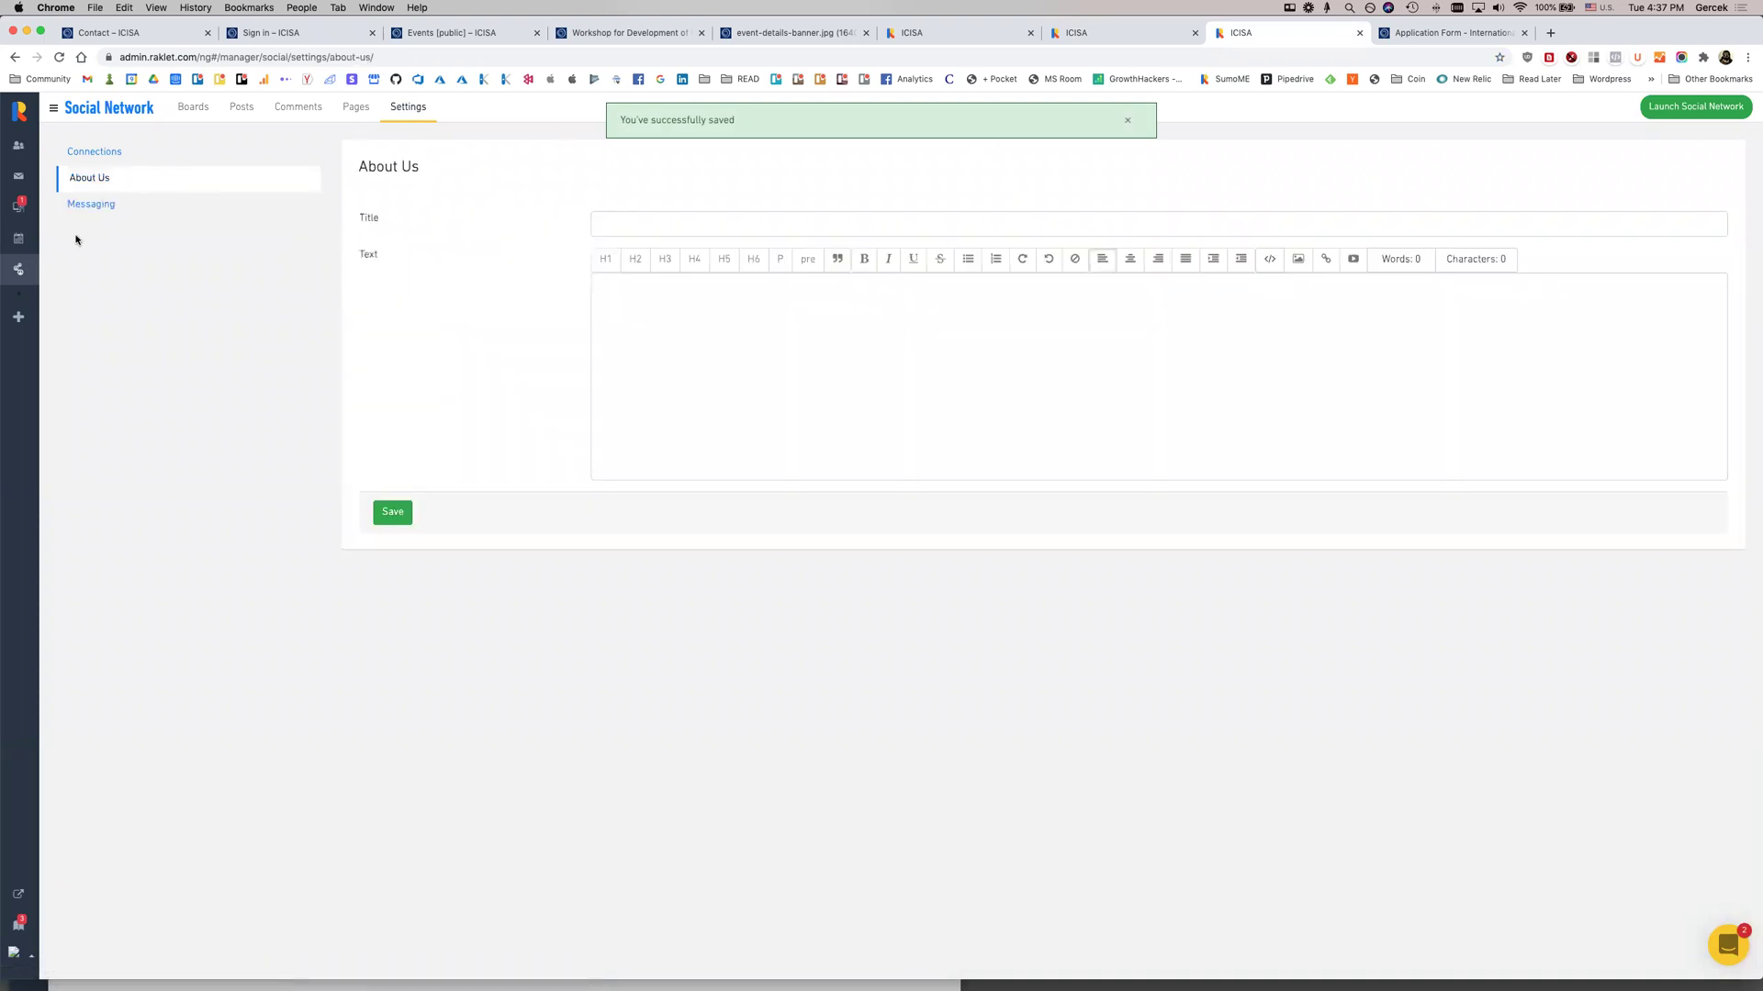
pyautogui.click(20, 147)
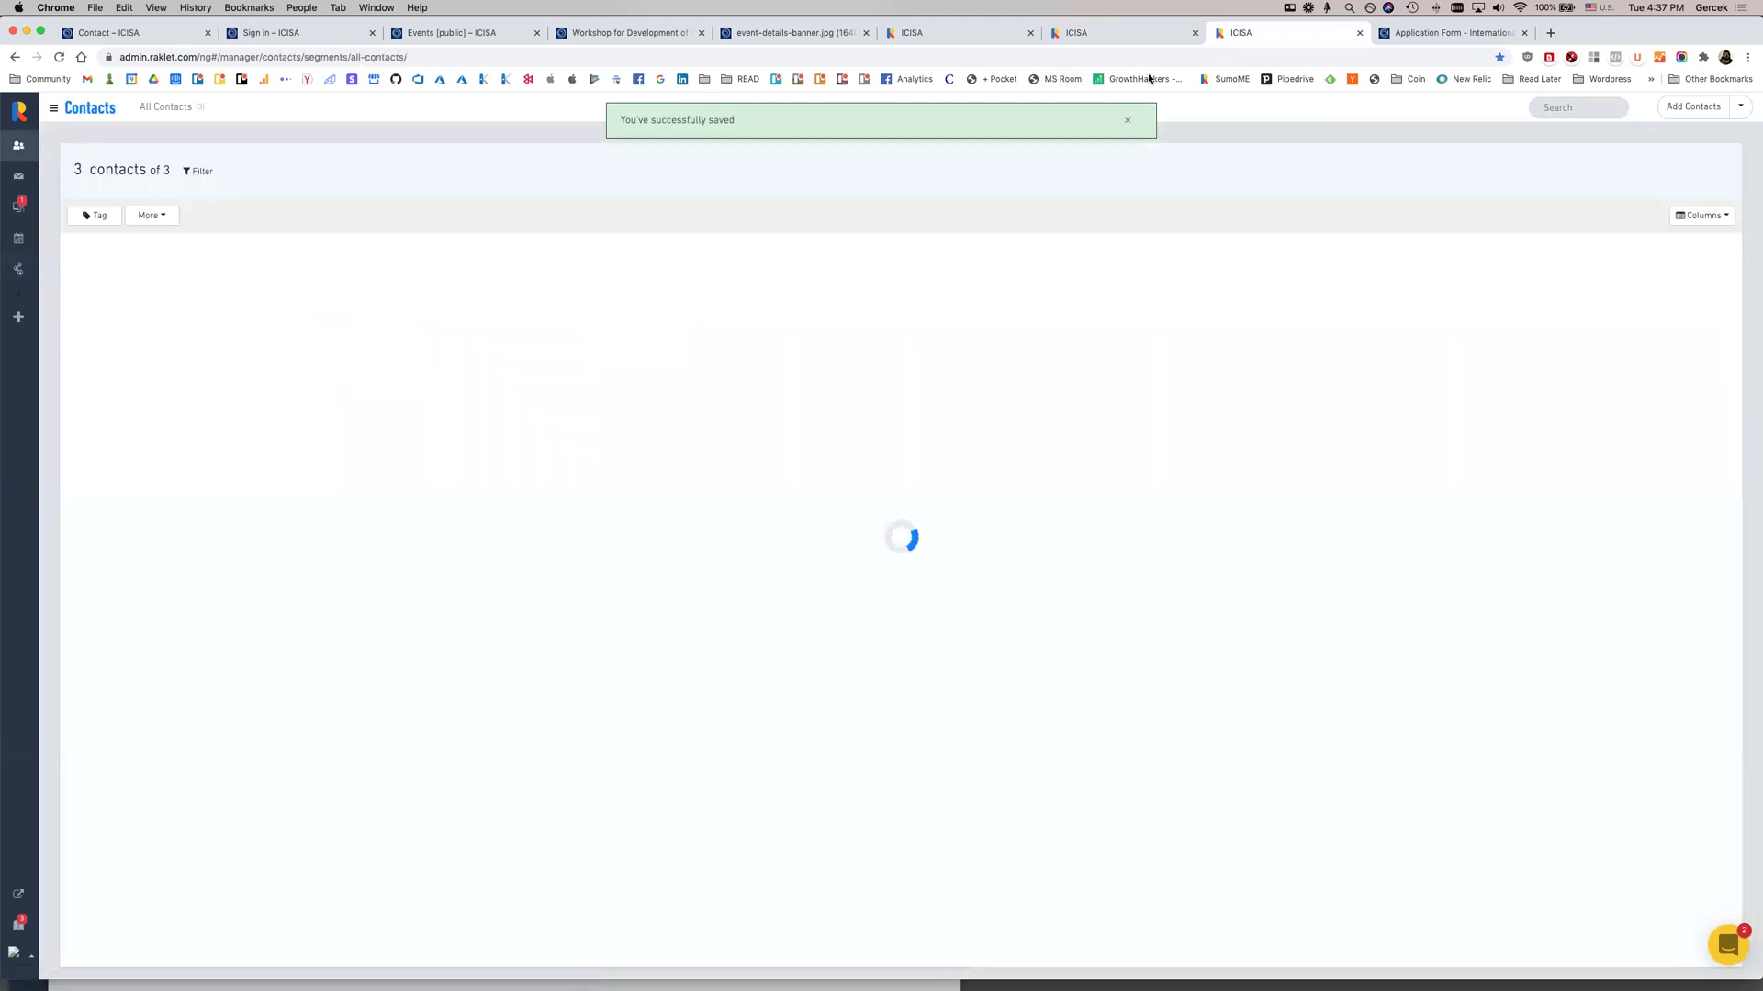
# From the contacts tab, go to organisation Settings > Fields and start a new custom field
pyautogui.click(1139, 40)
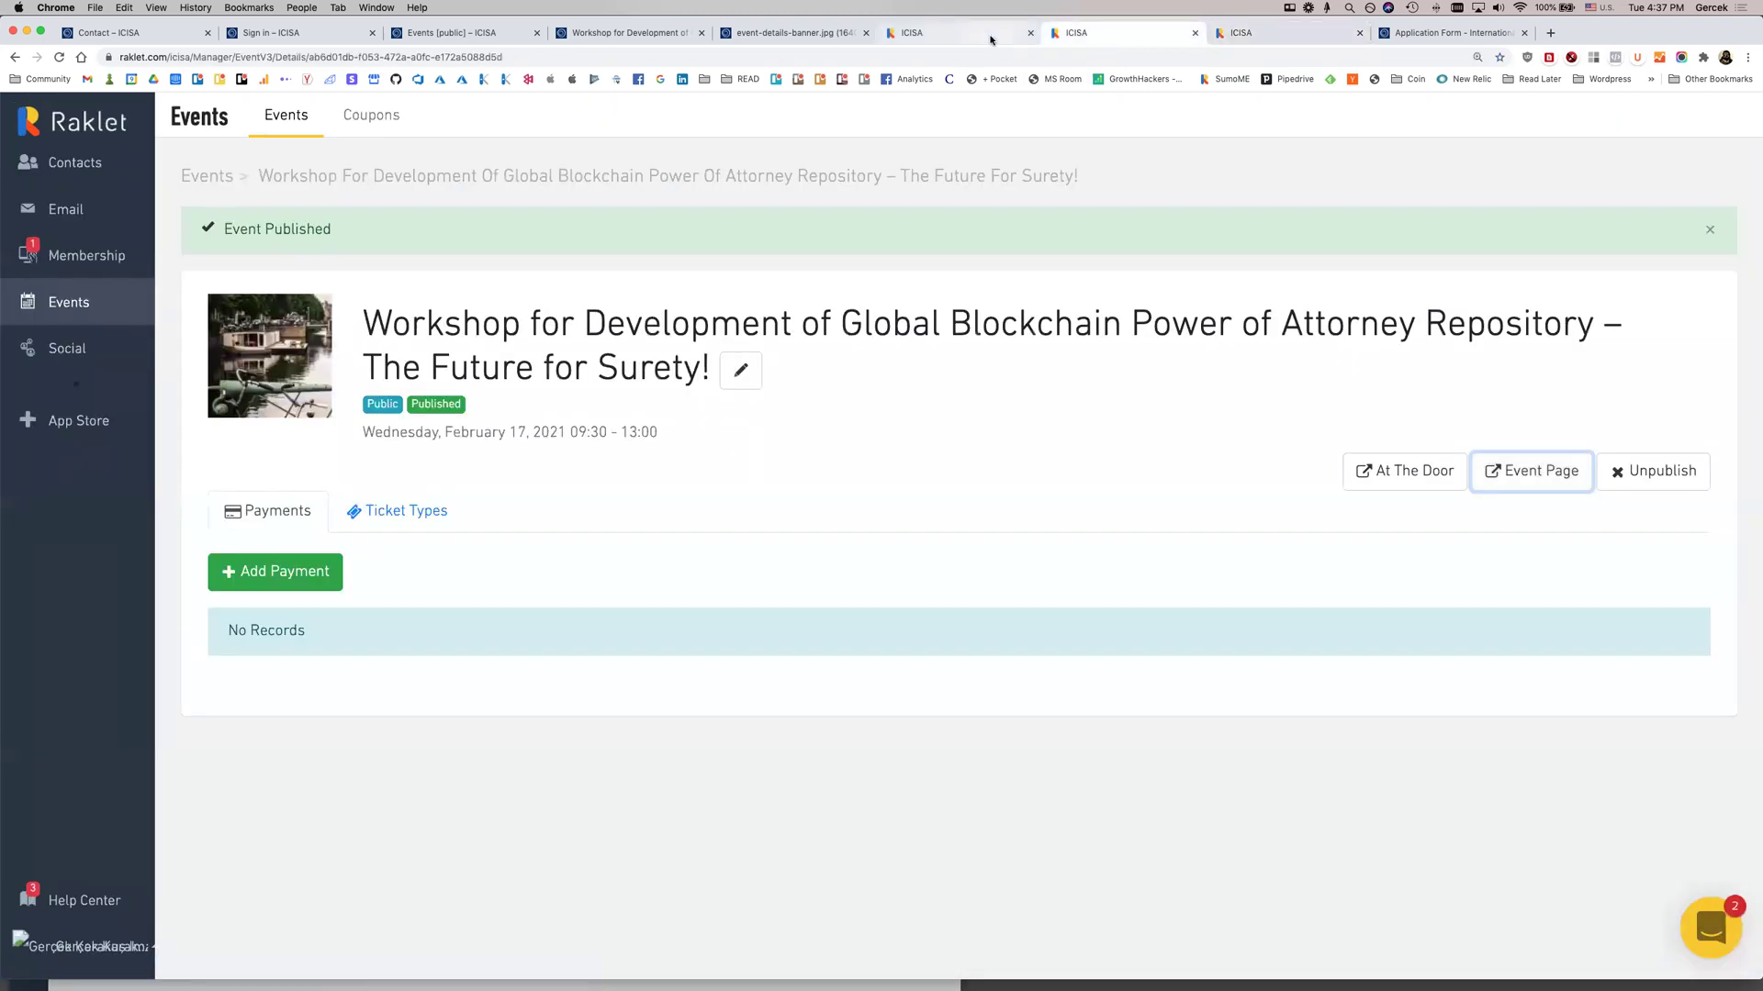
pyautogui.click(66, 174)
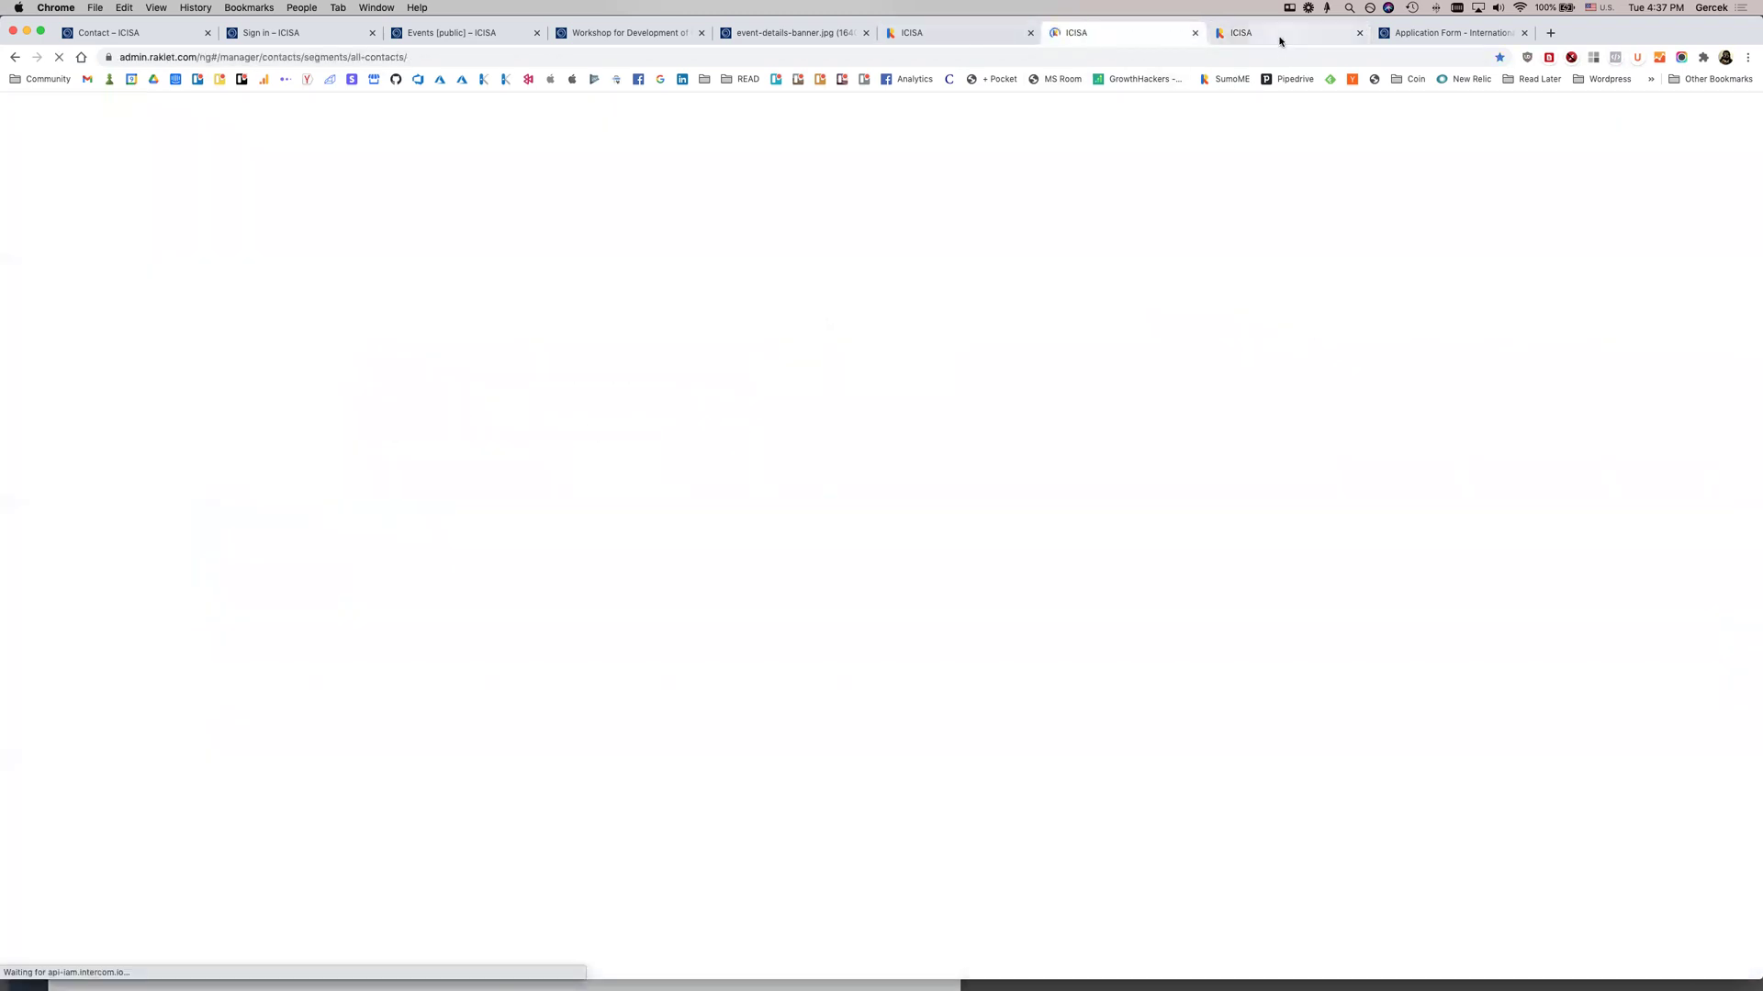
pyautogui.click(1279, 40)
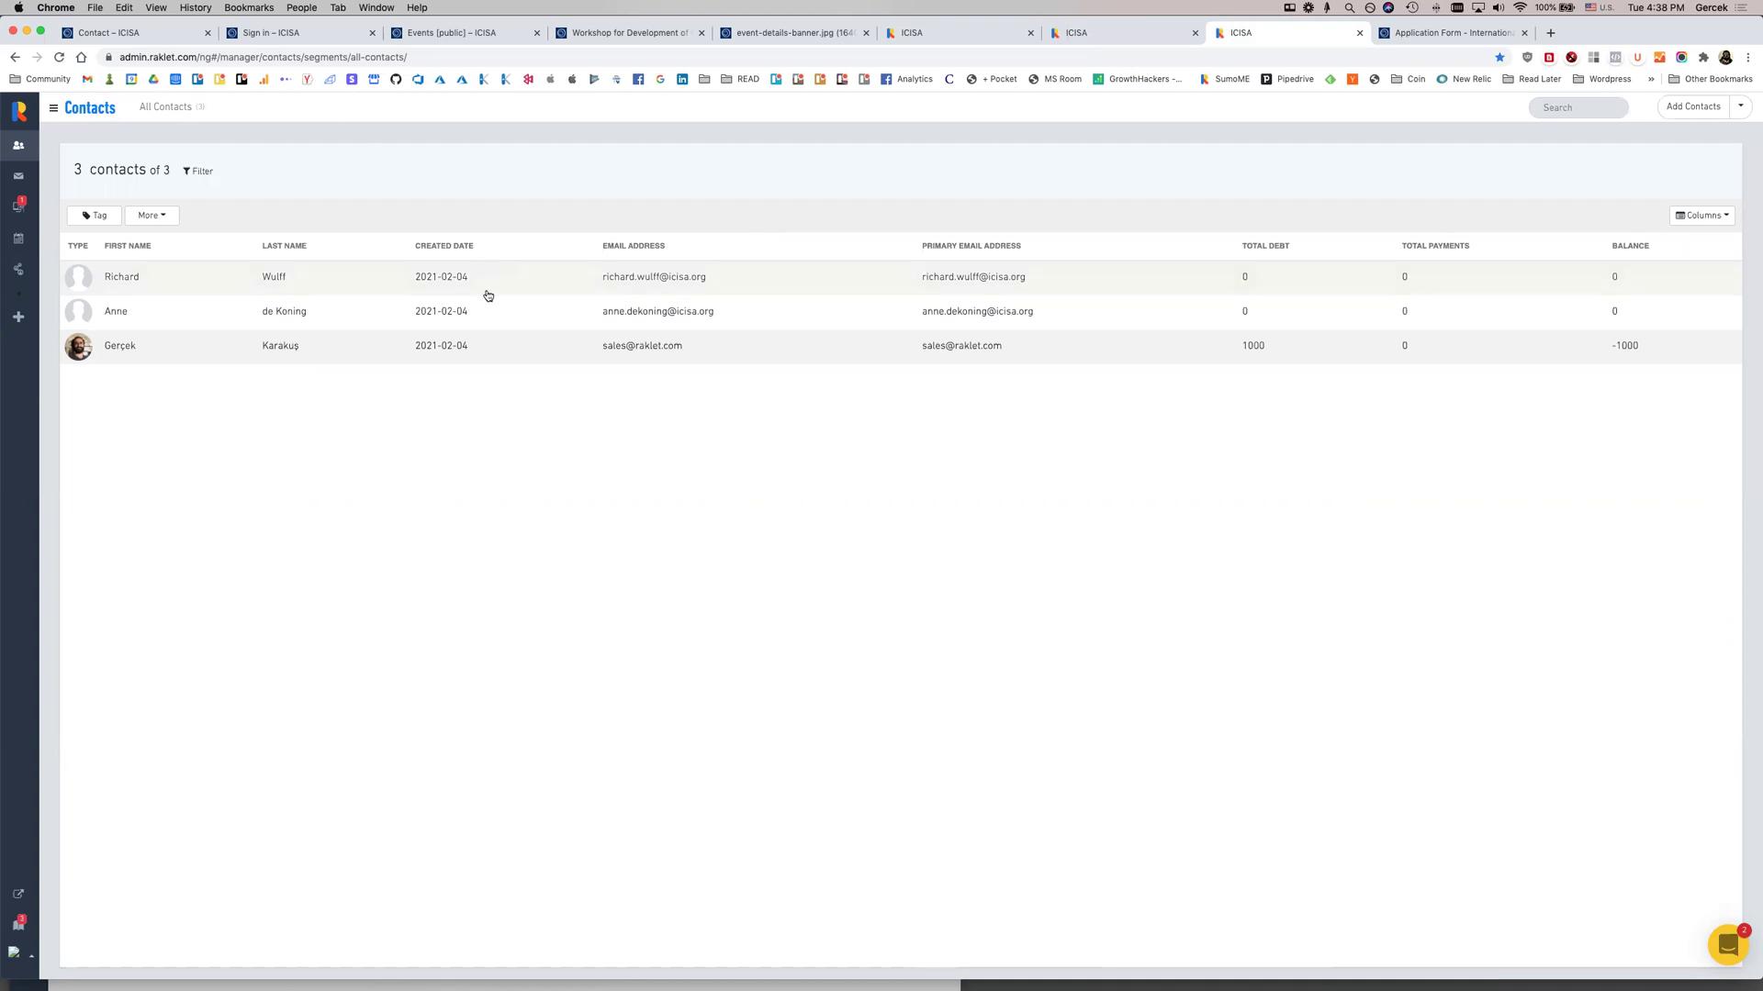
pyautogui.click(25, 952)
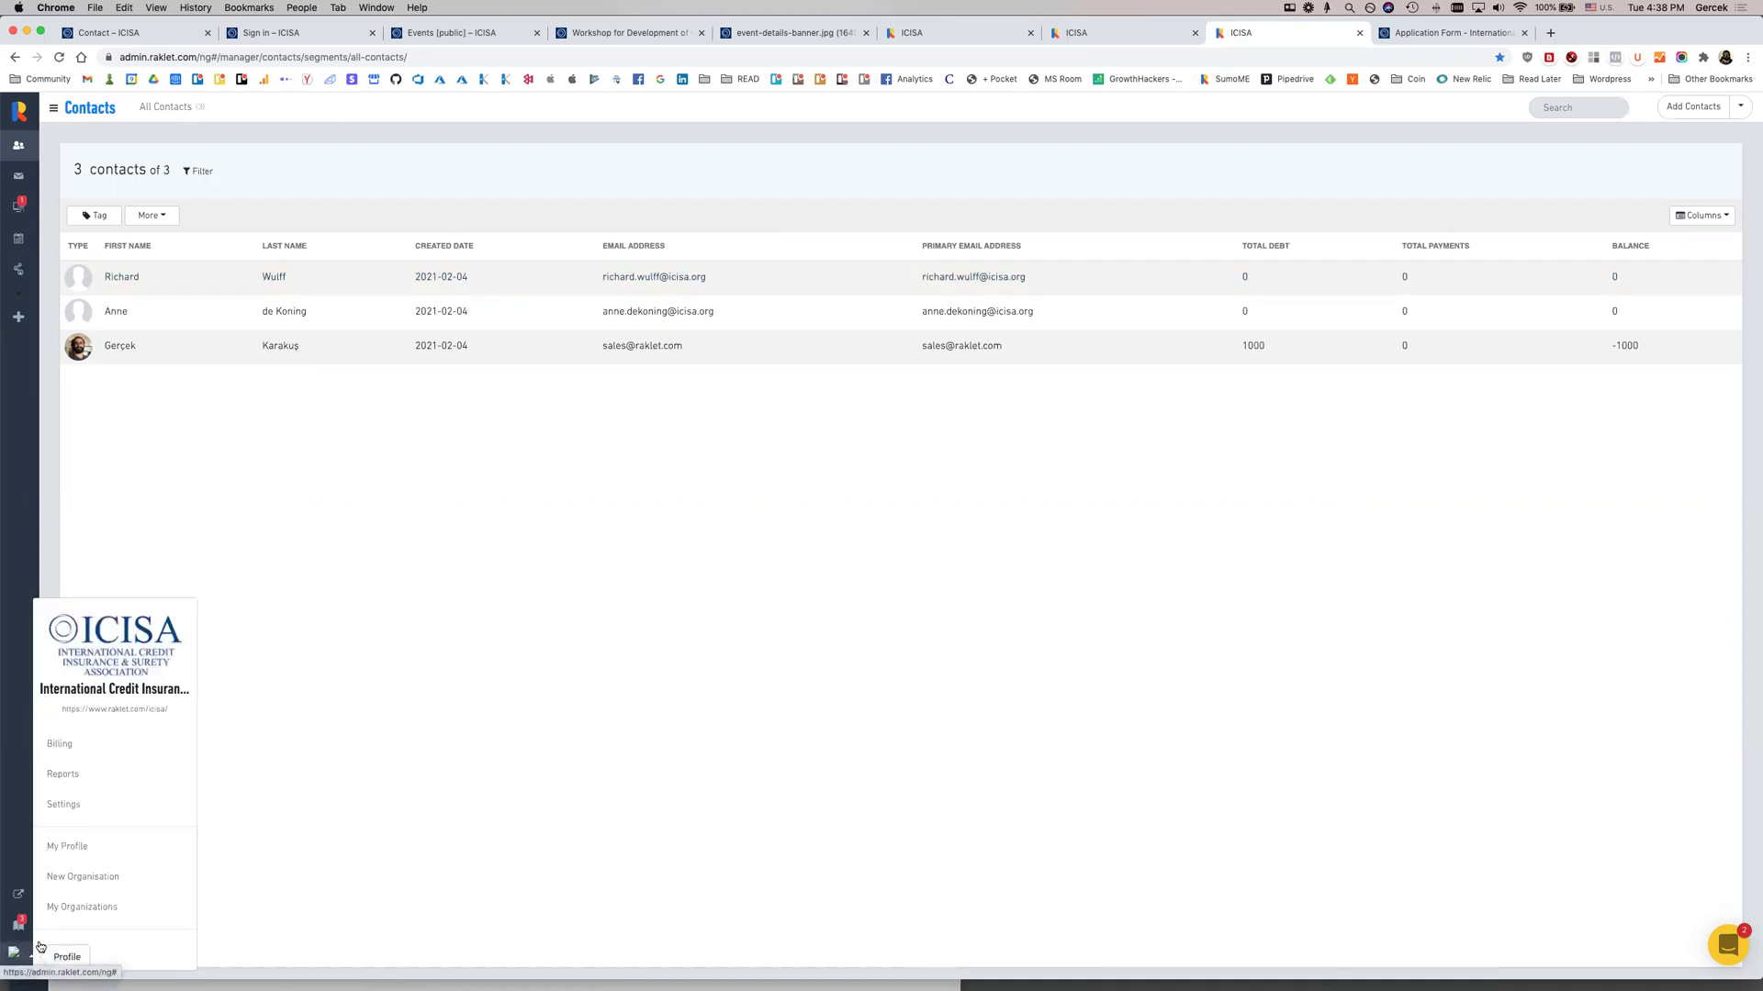
pyautogui.click(103, 812)
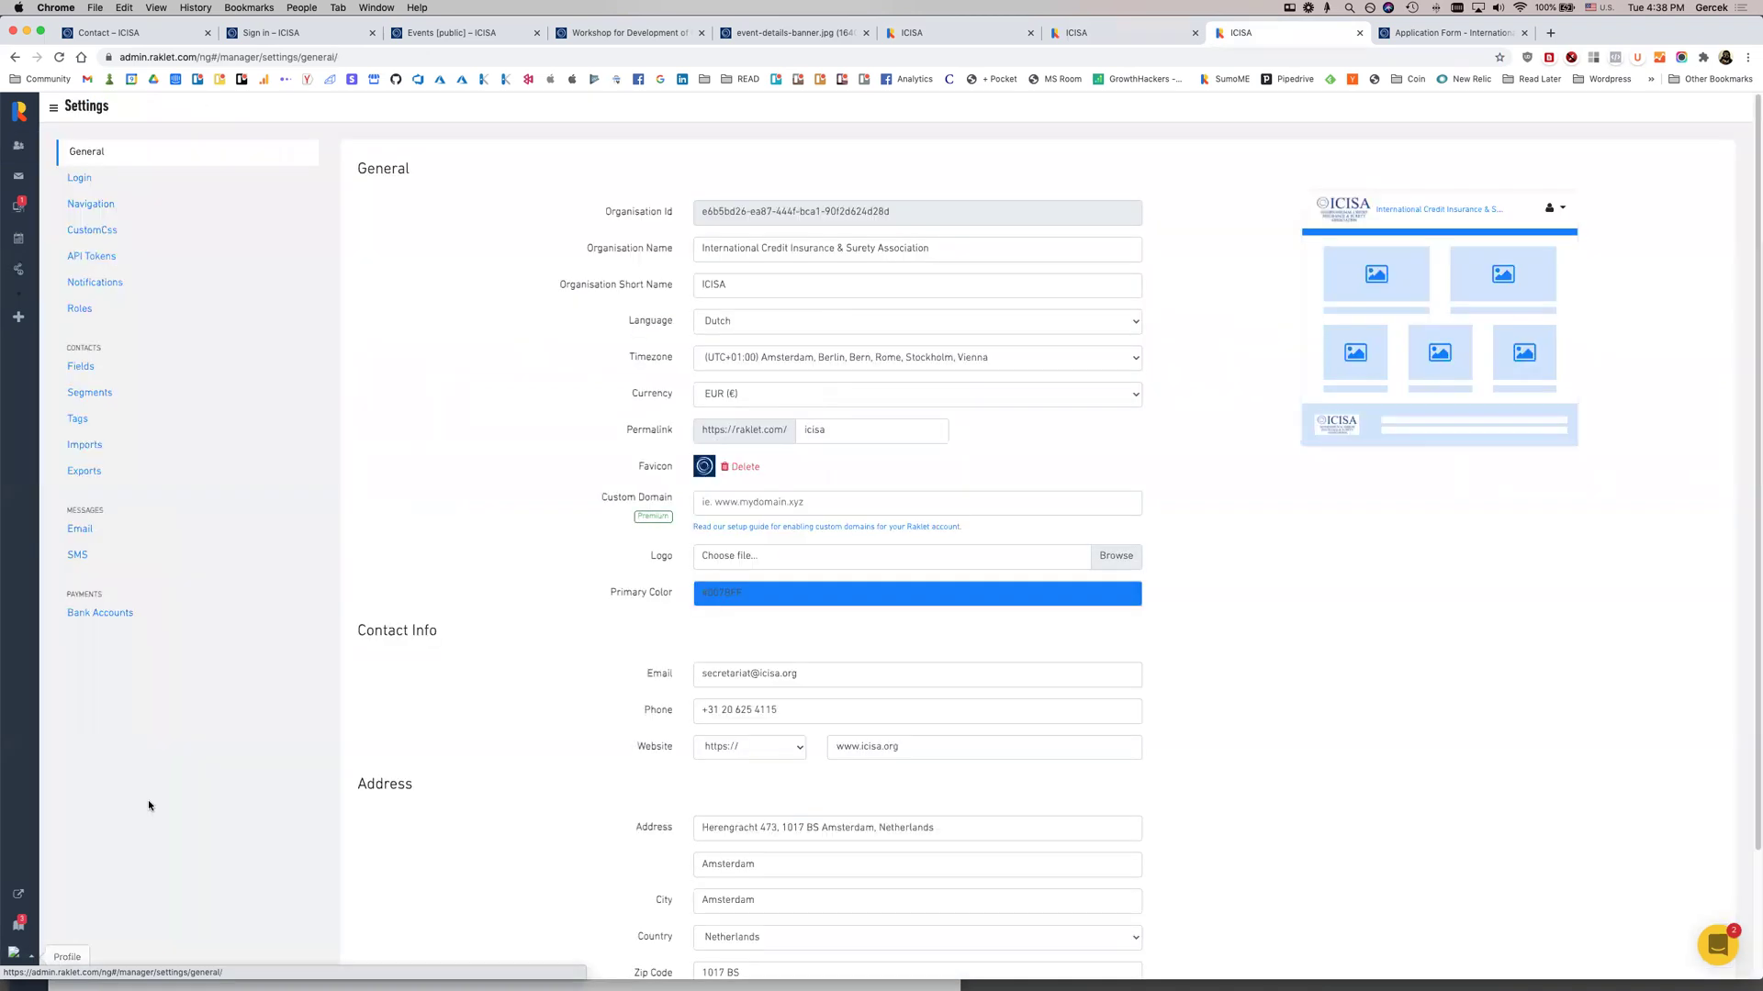
pyautogui.click(136, 371)
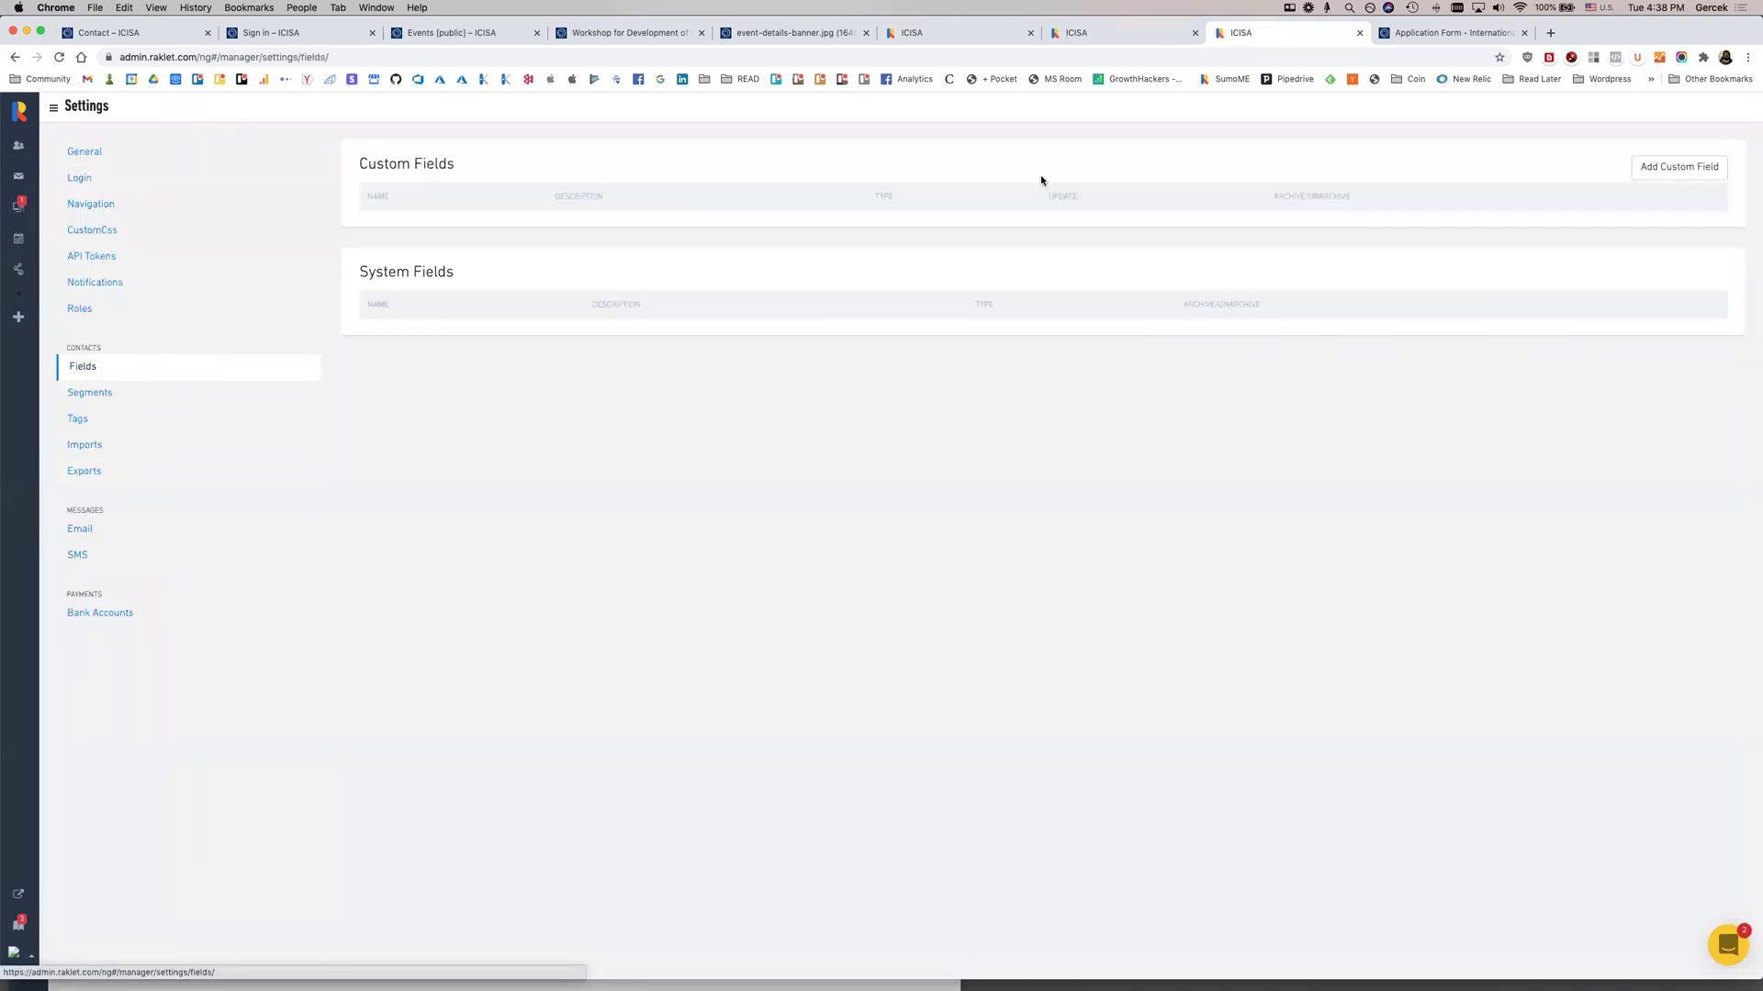
pyautogui.click(1632, 175)
# Enter 'Ca' as a field name, then close the Add Custom Field form without saving
pyautogui.write('Cat')
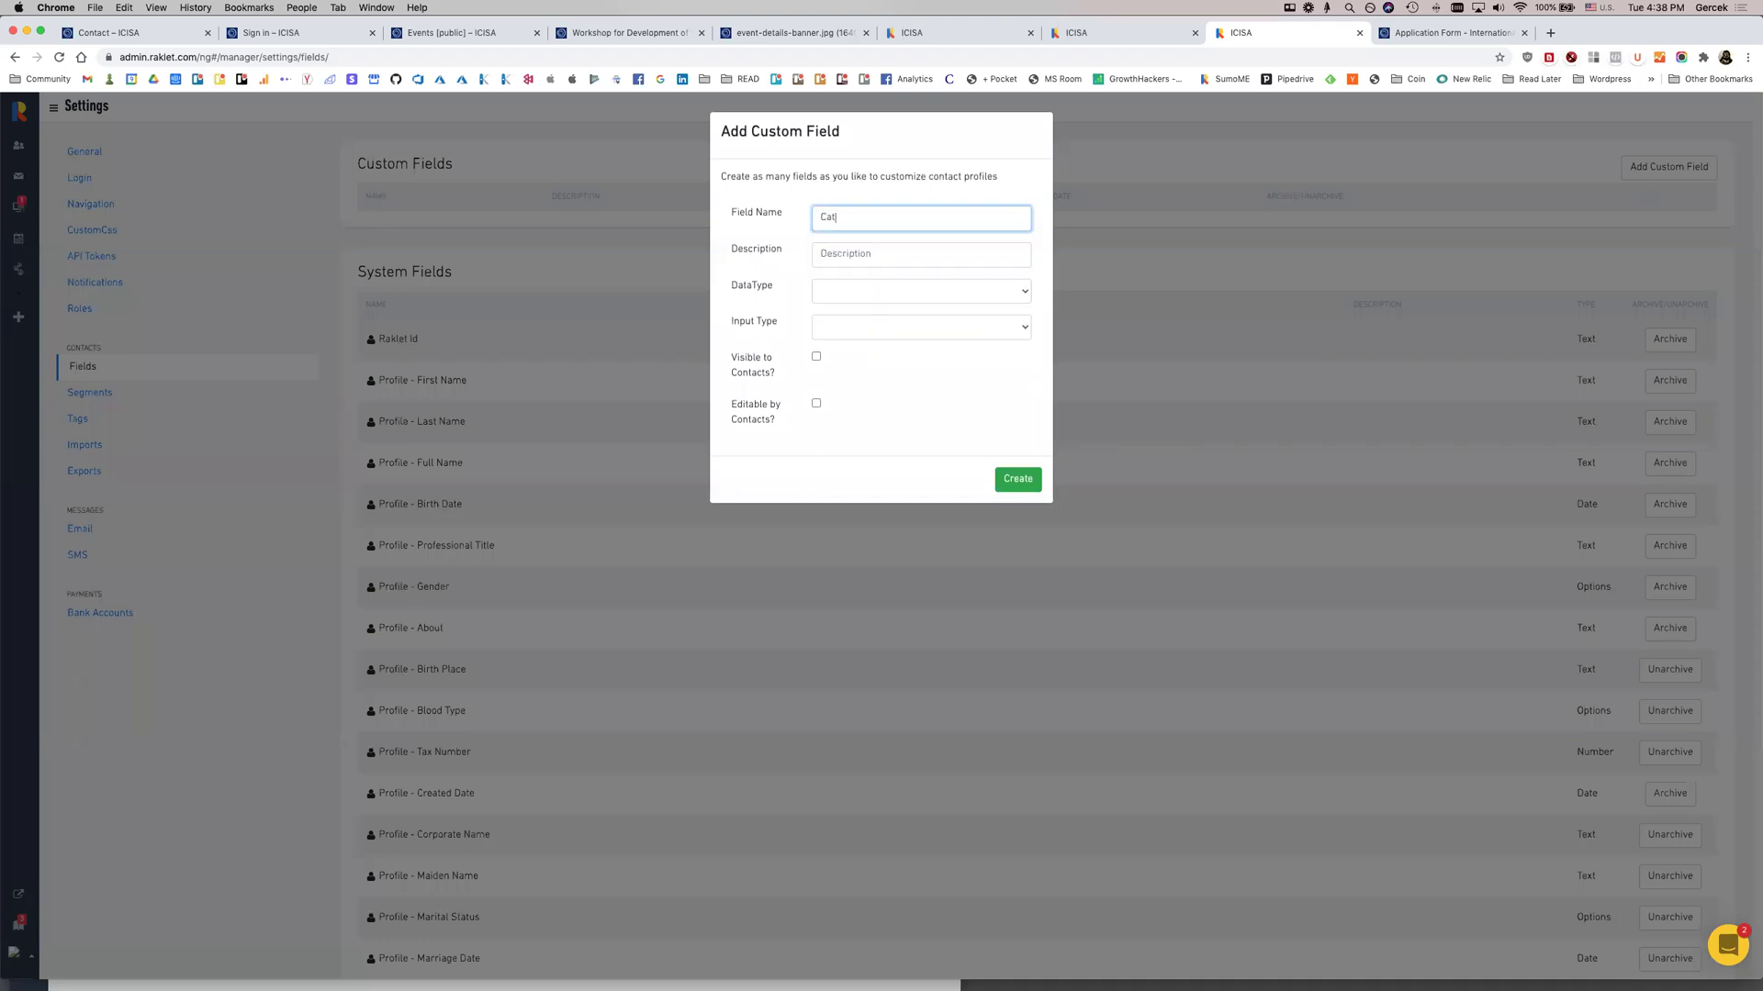
pyautogui.press('Tab')
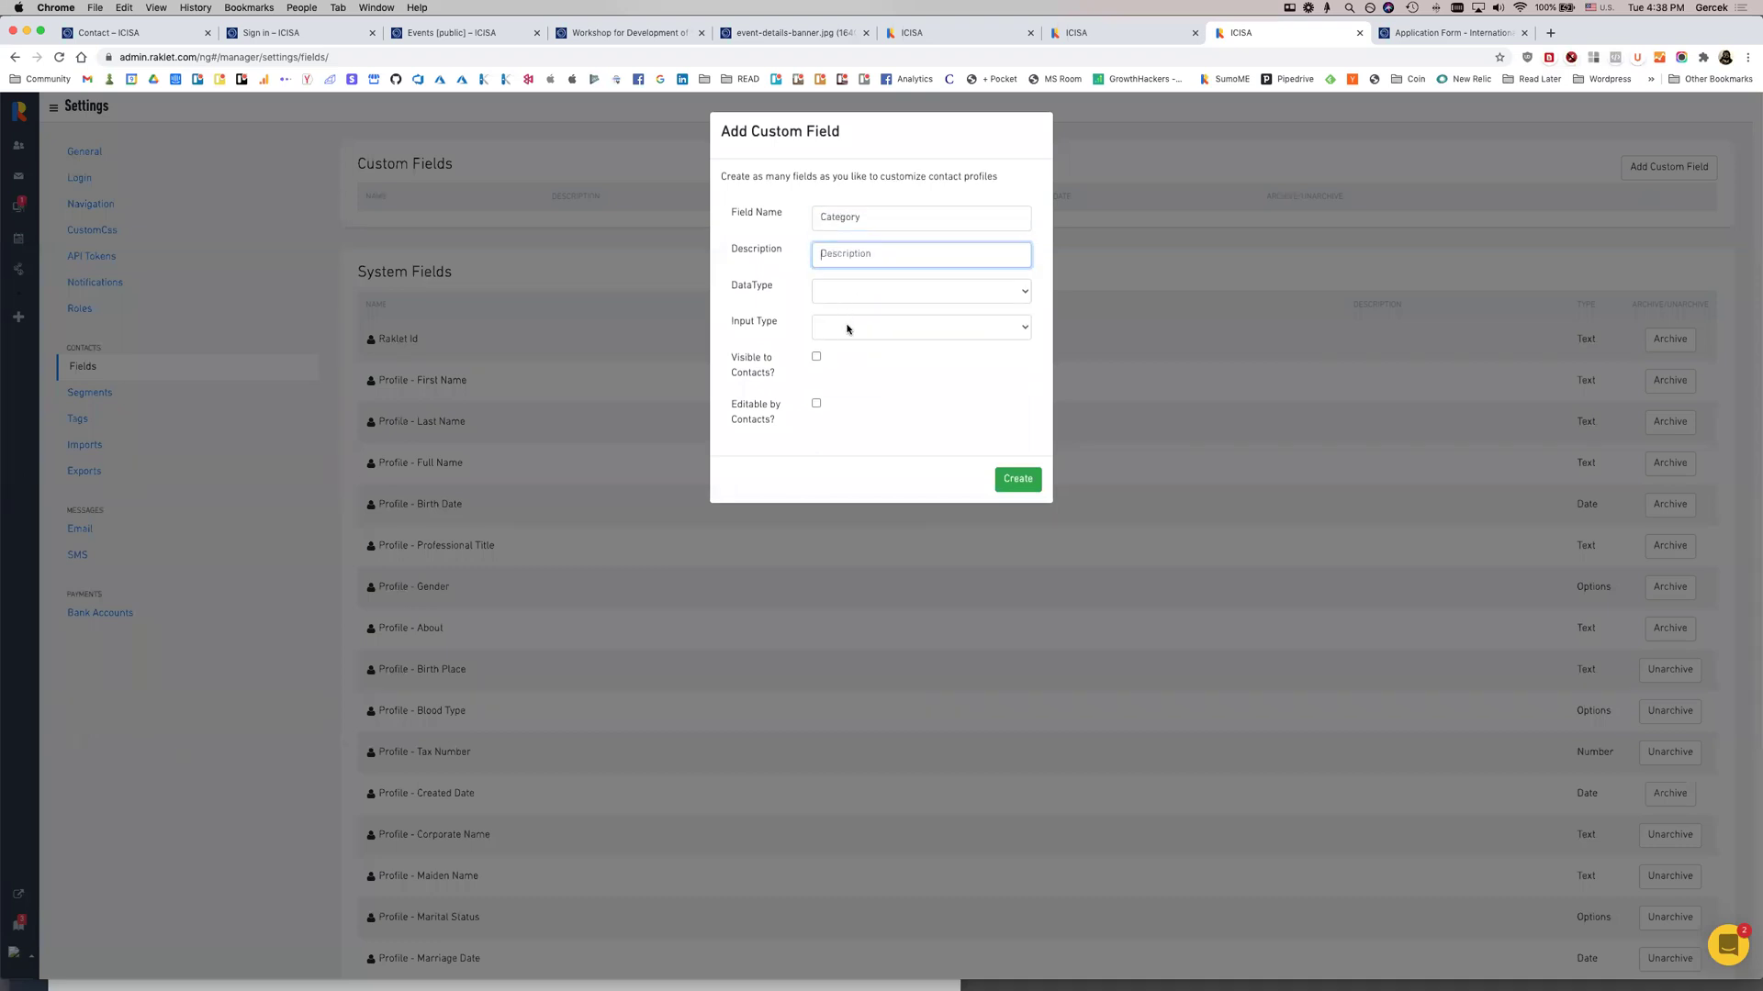
pyautogui.click(847, 328)
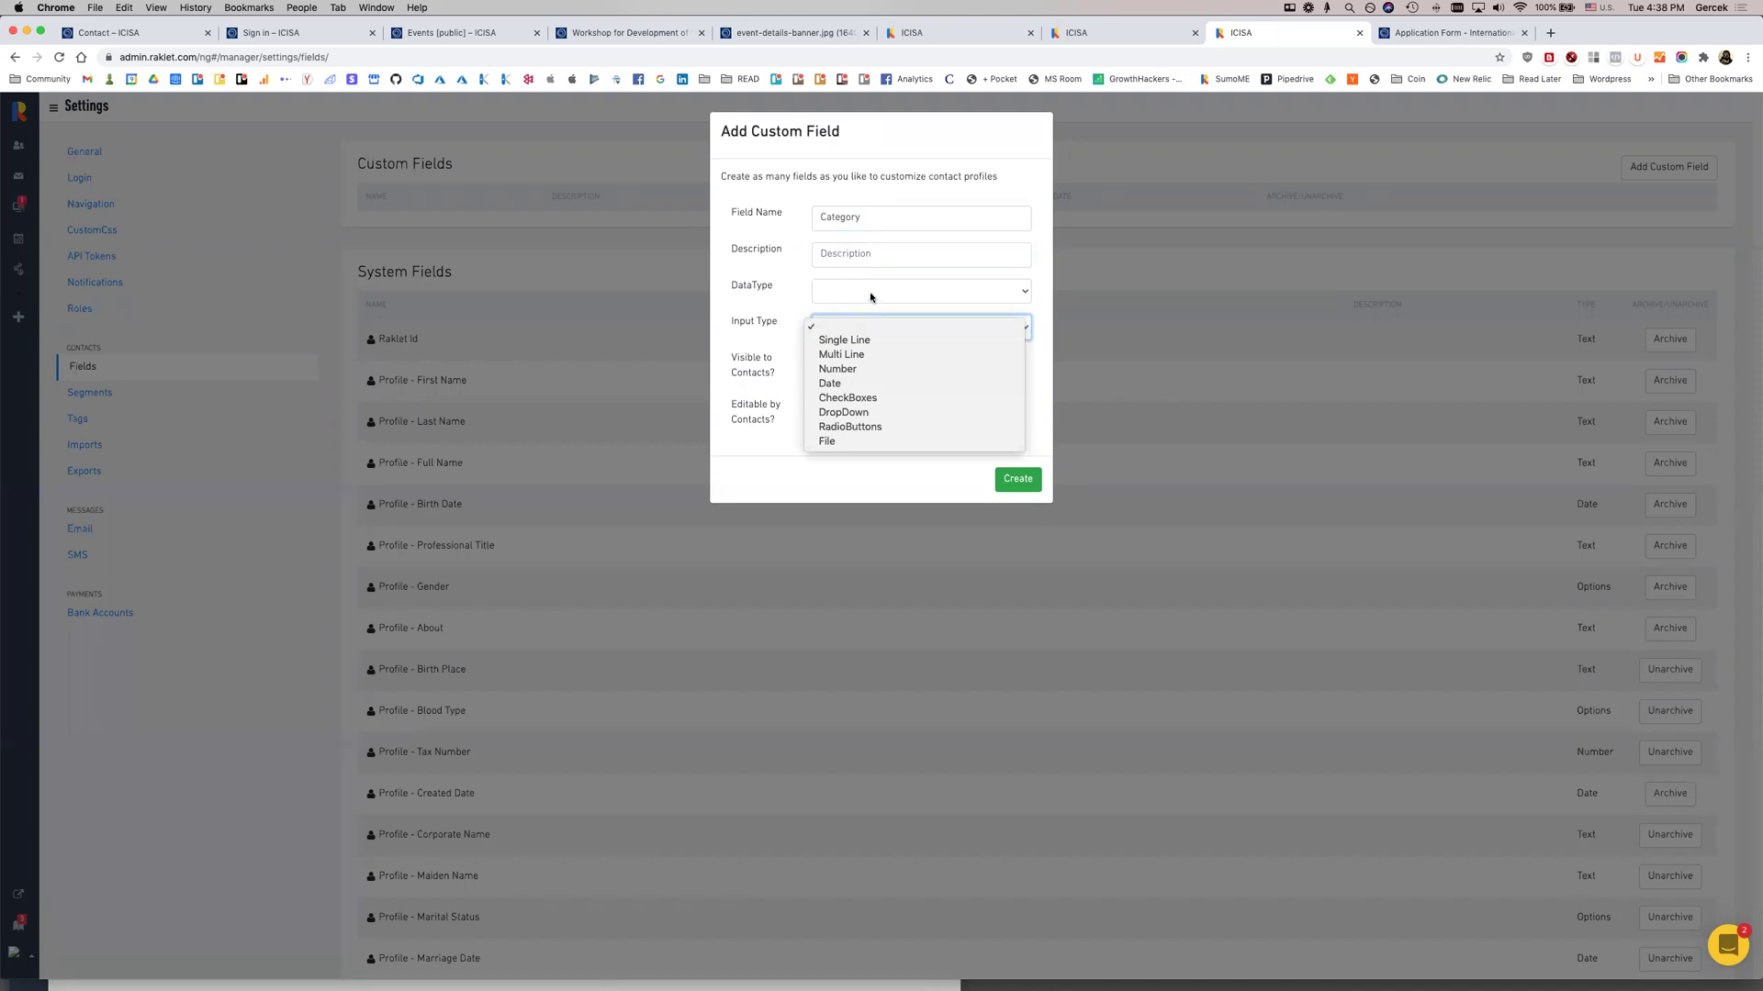
pyautogui.click(733, 266)
pyautogui.click(1068, 249)
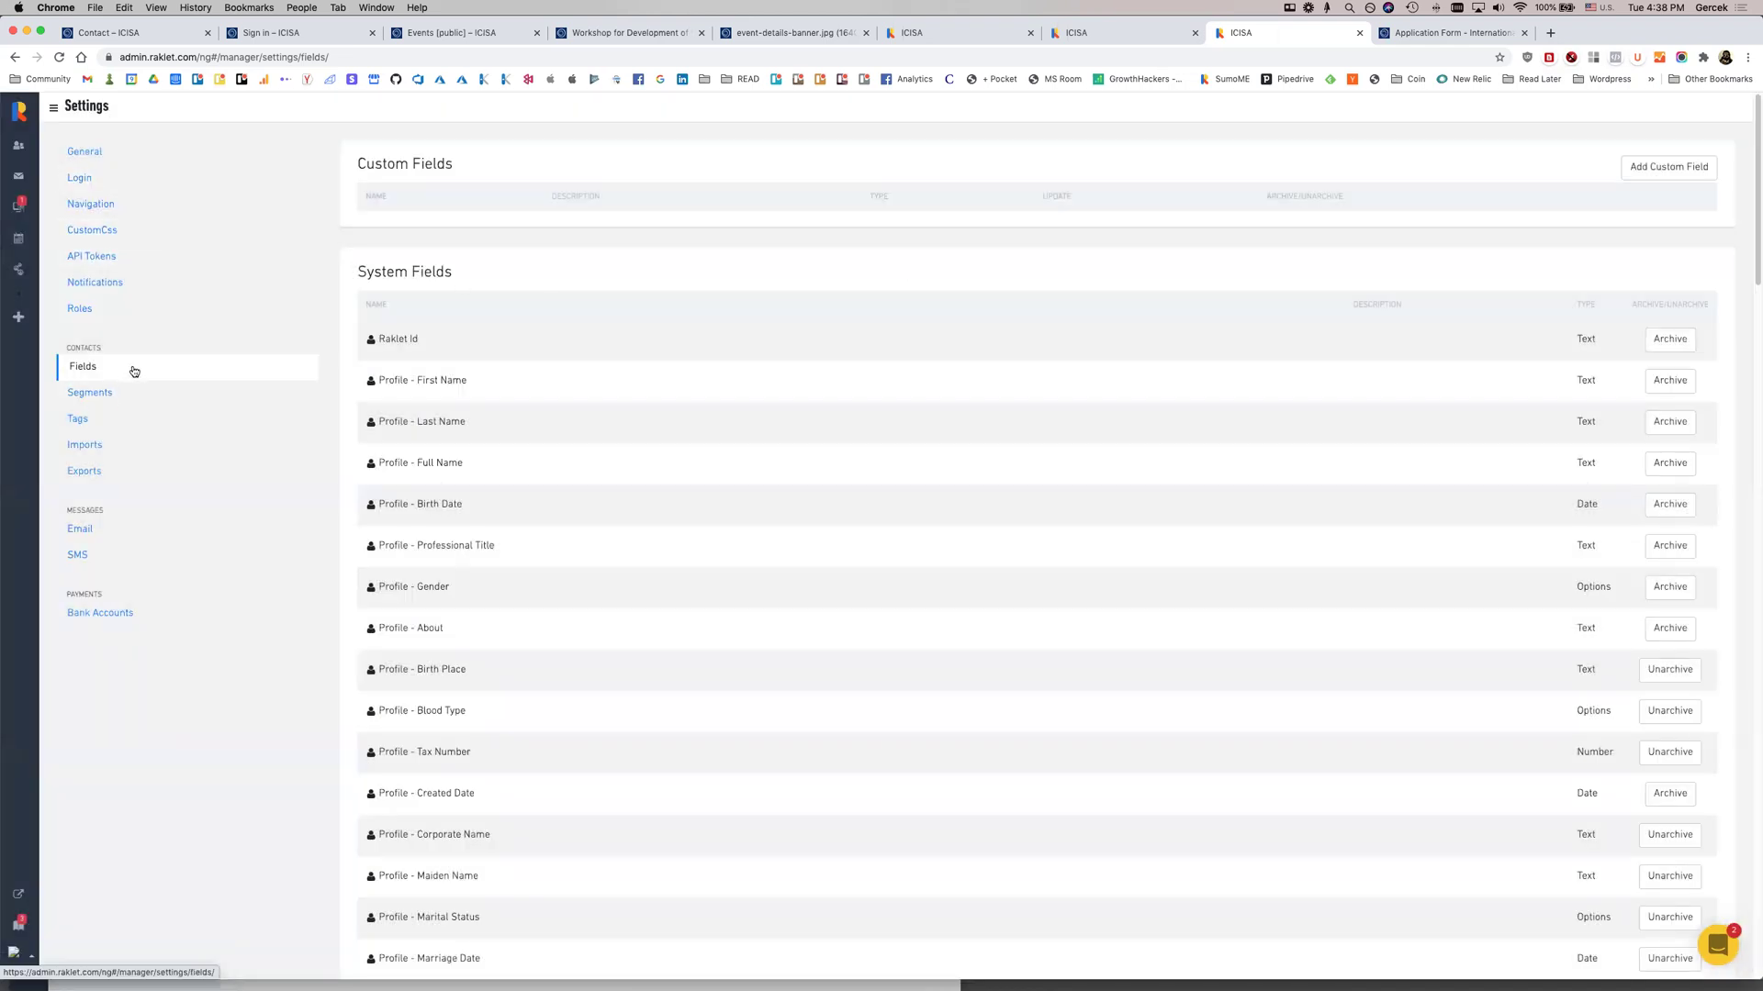
# Scroll down through the System Fields list of profile and address fields
pyautogui.scroll(-1, 411, 286)
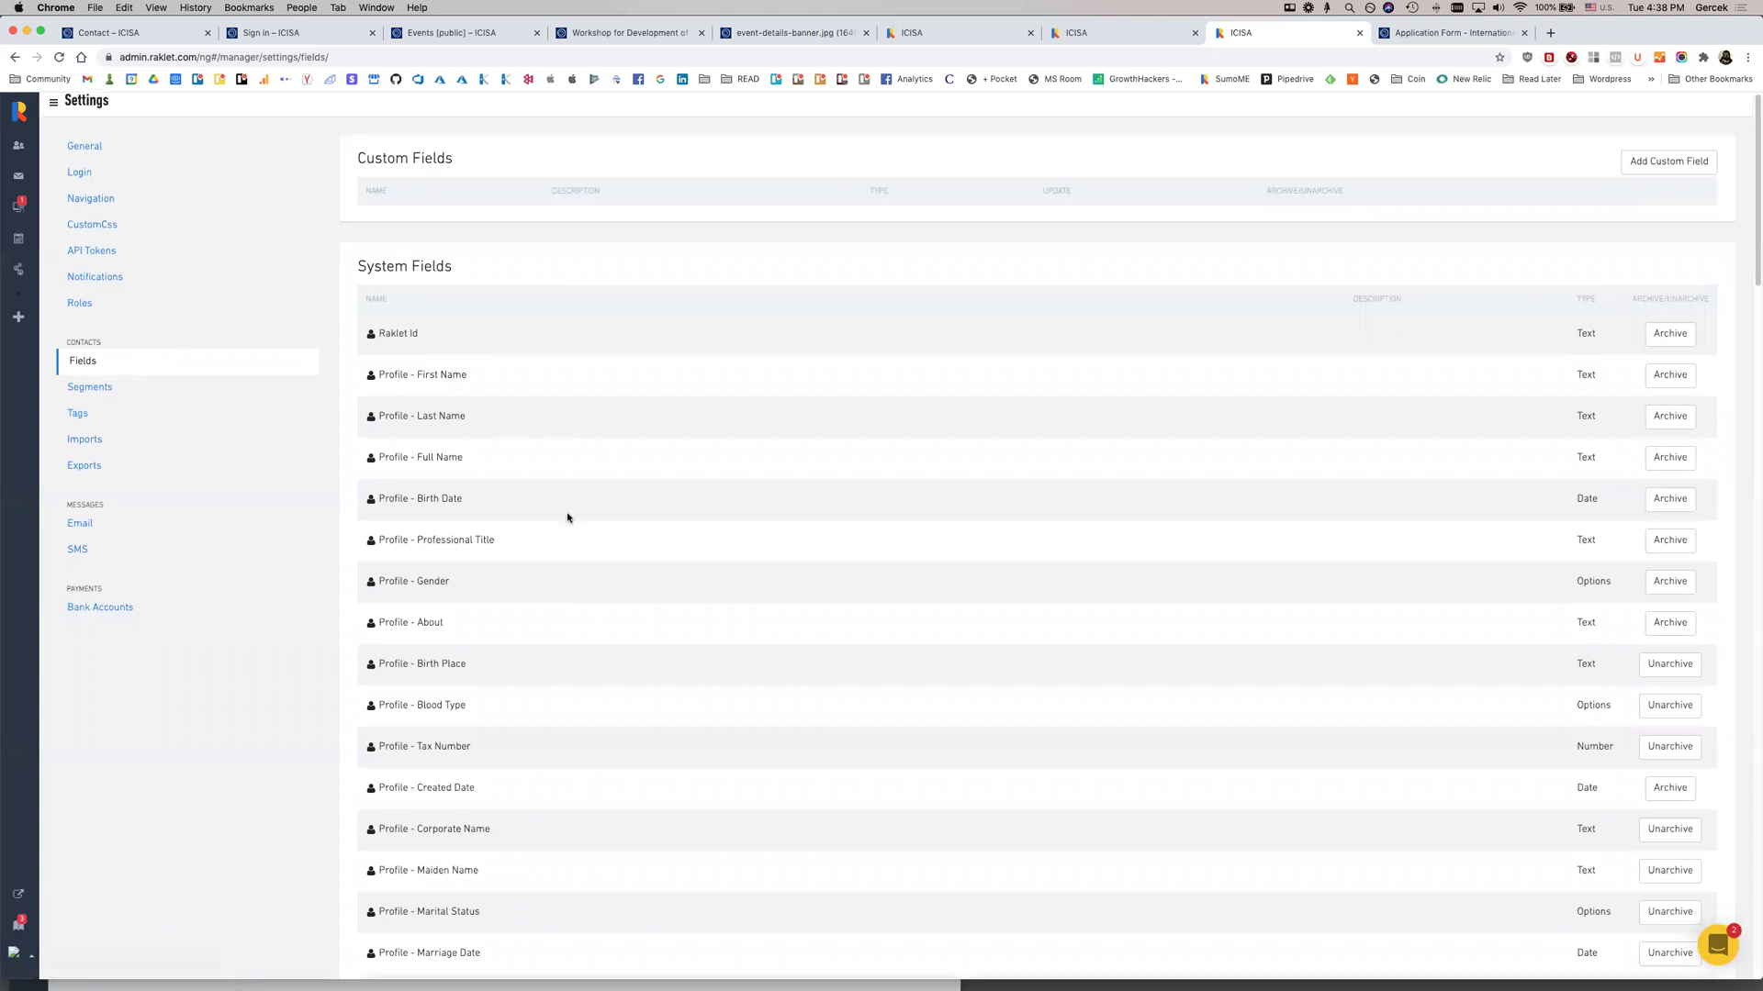
pyautogui.scroll(-2, 424, 284)
pyautogui.scroll(-3, 497, 620)
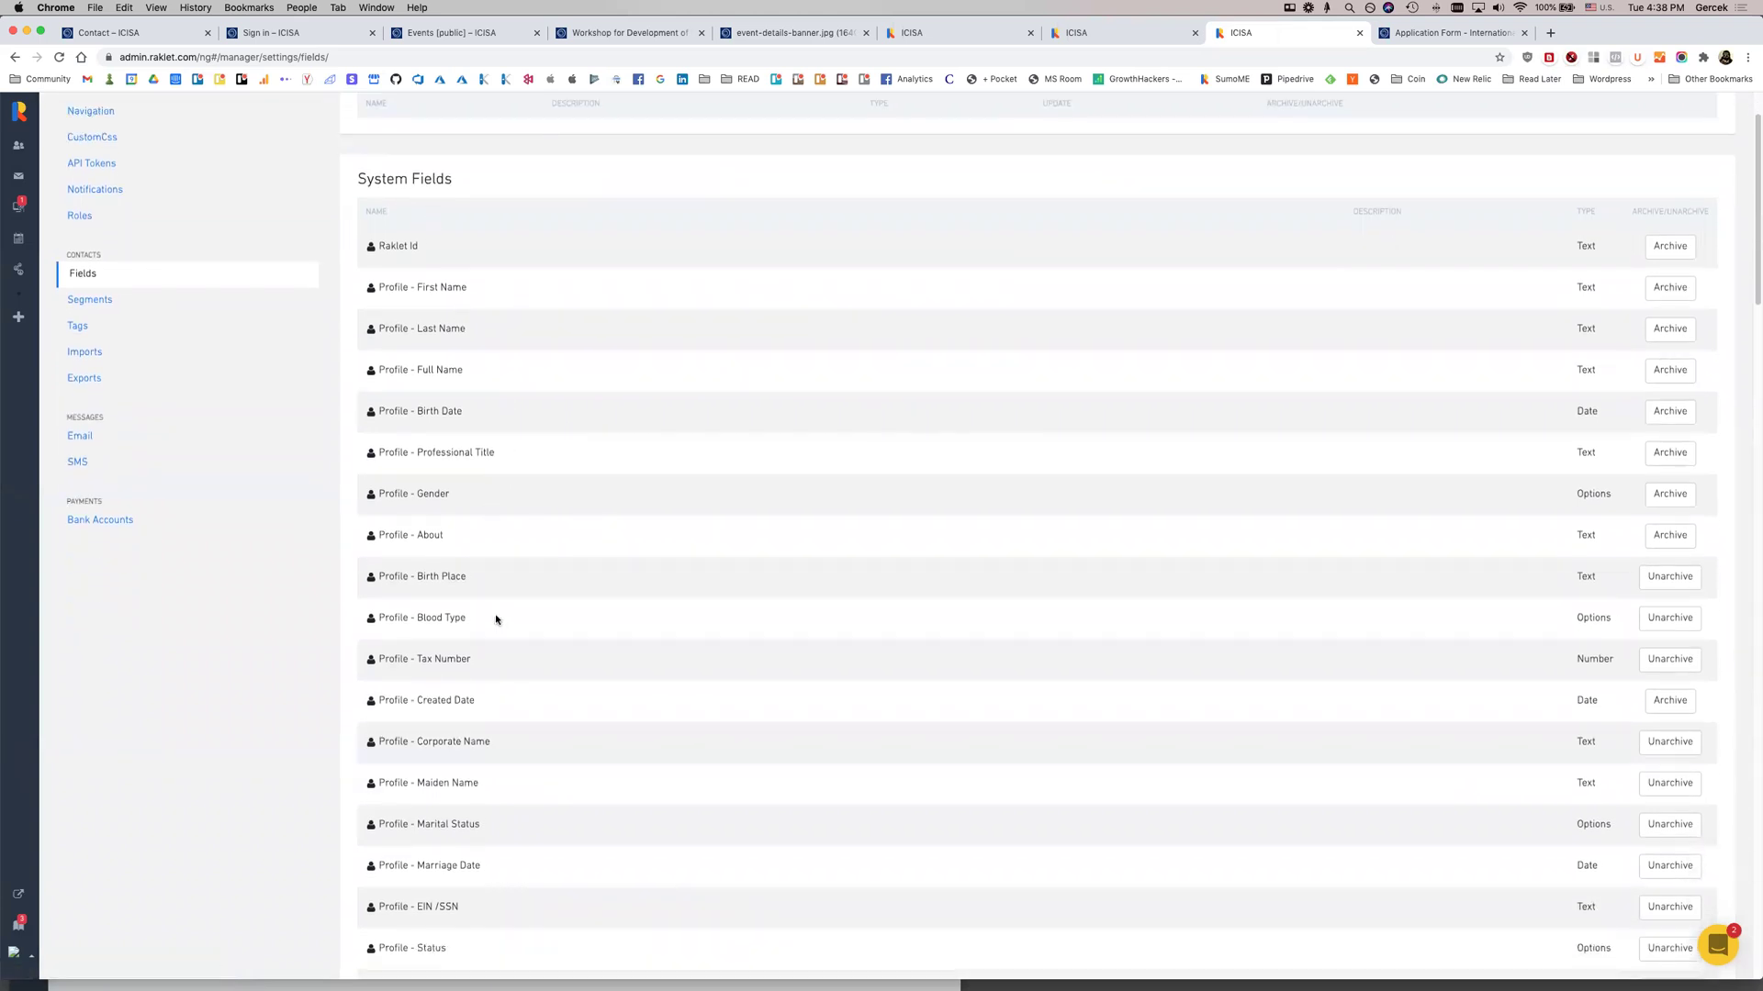
pyautogui.scroll(-3, 467, 502)
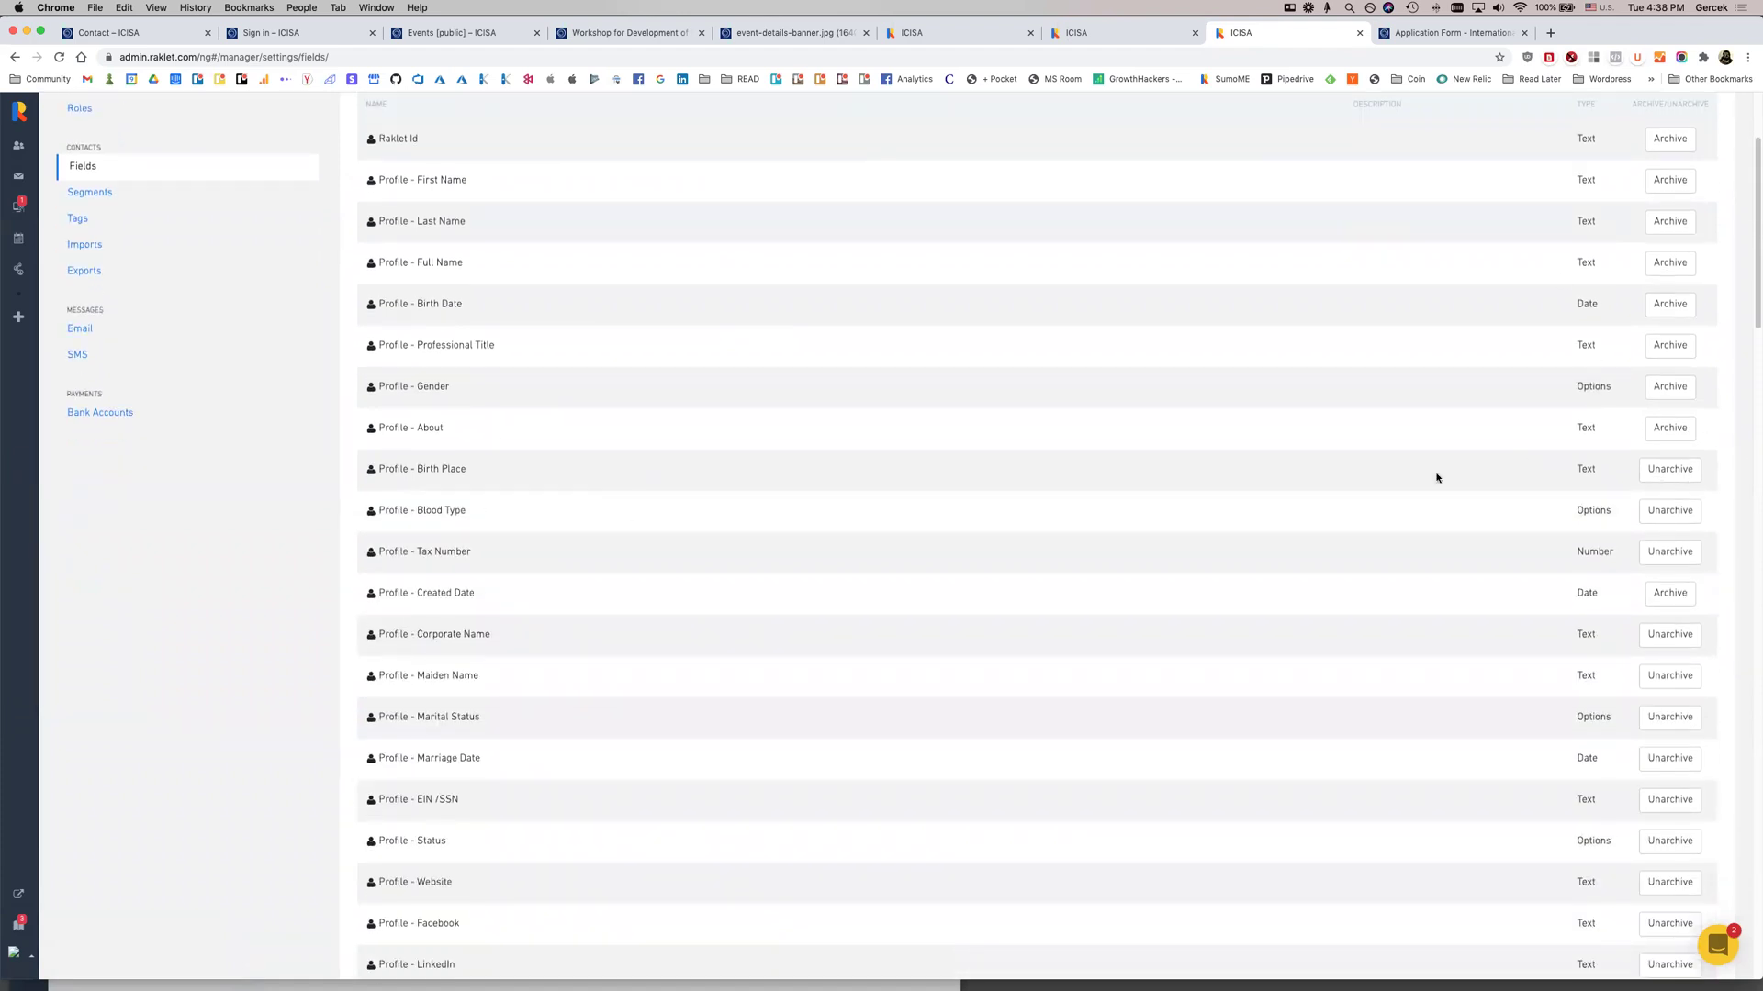
pyautogui.scroll(-4, 1377, 473)
pyautogui.scroll(-8, 1346, 468)
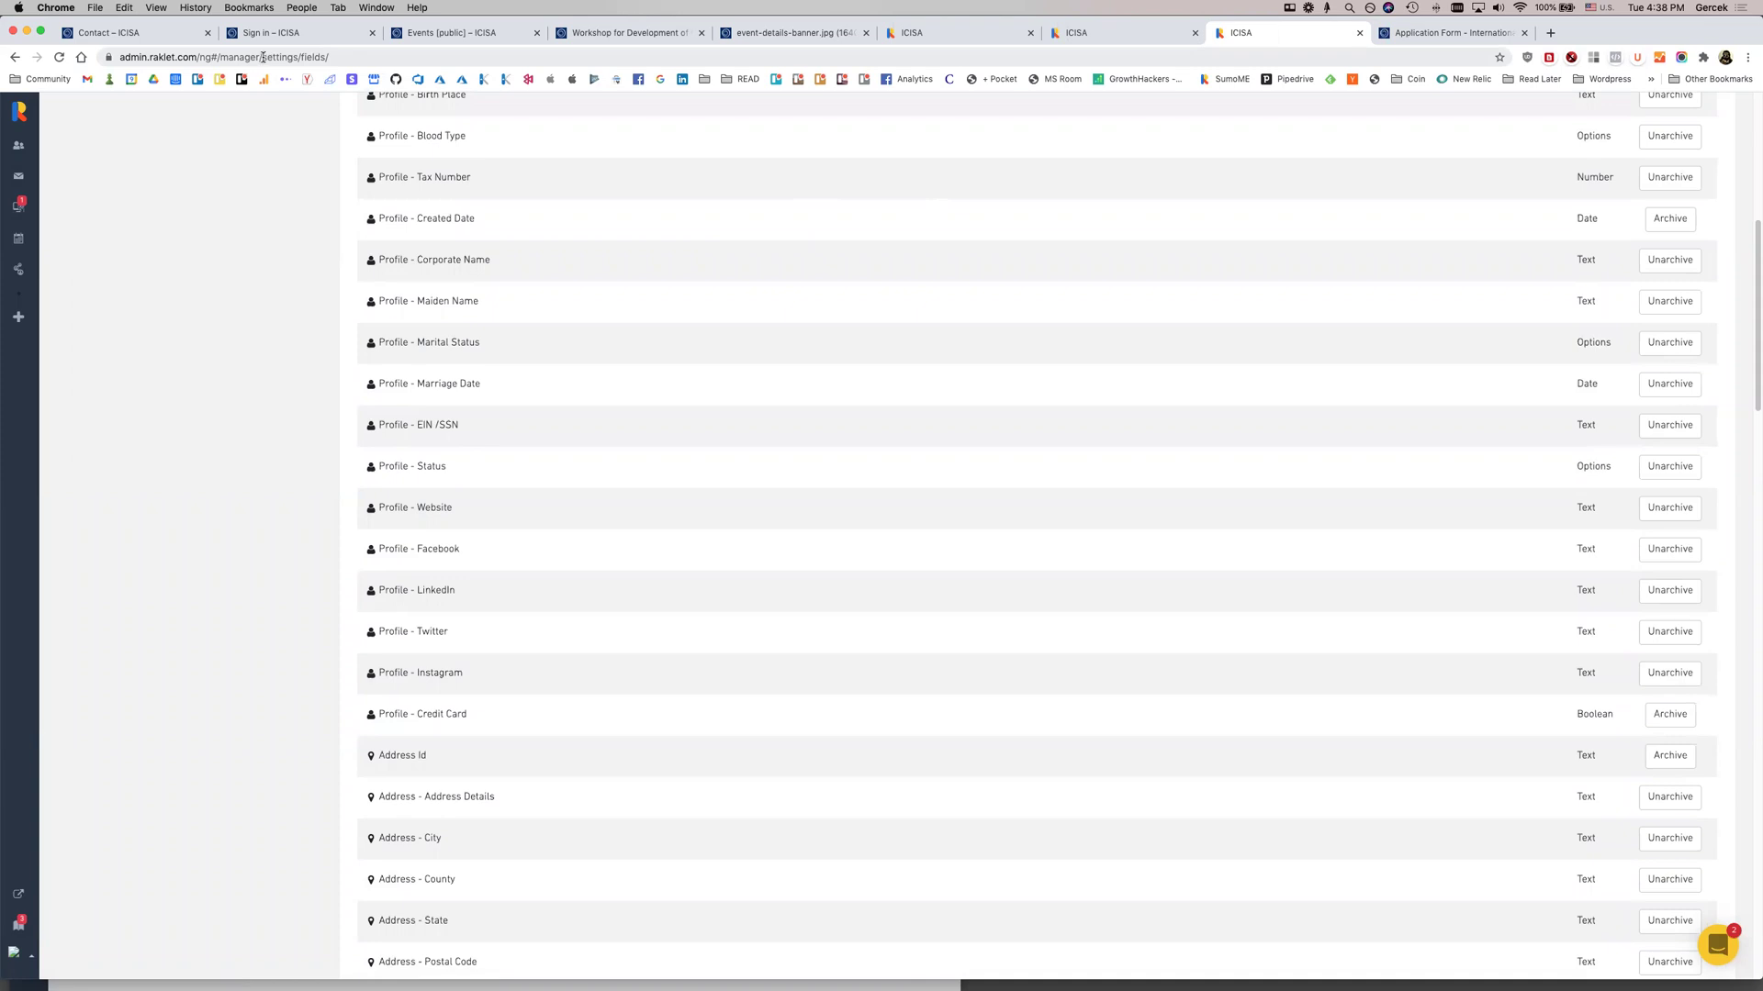
# Edit the address bar to load the onboarding profile-fields page, then reload it
pyautogui.moveTo(263, 57); pyautogui.dragTo(647, 108)
pyautogui.write('onboarding/welcome/')
pyautogui.press('Right')
pyautogui.hotkey('alt', 'shift', 'Left')
pyautogui.press('BackSpace')
pyautogui.press('Down')
pyautogui.press('Down')
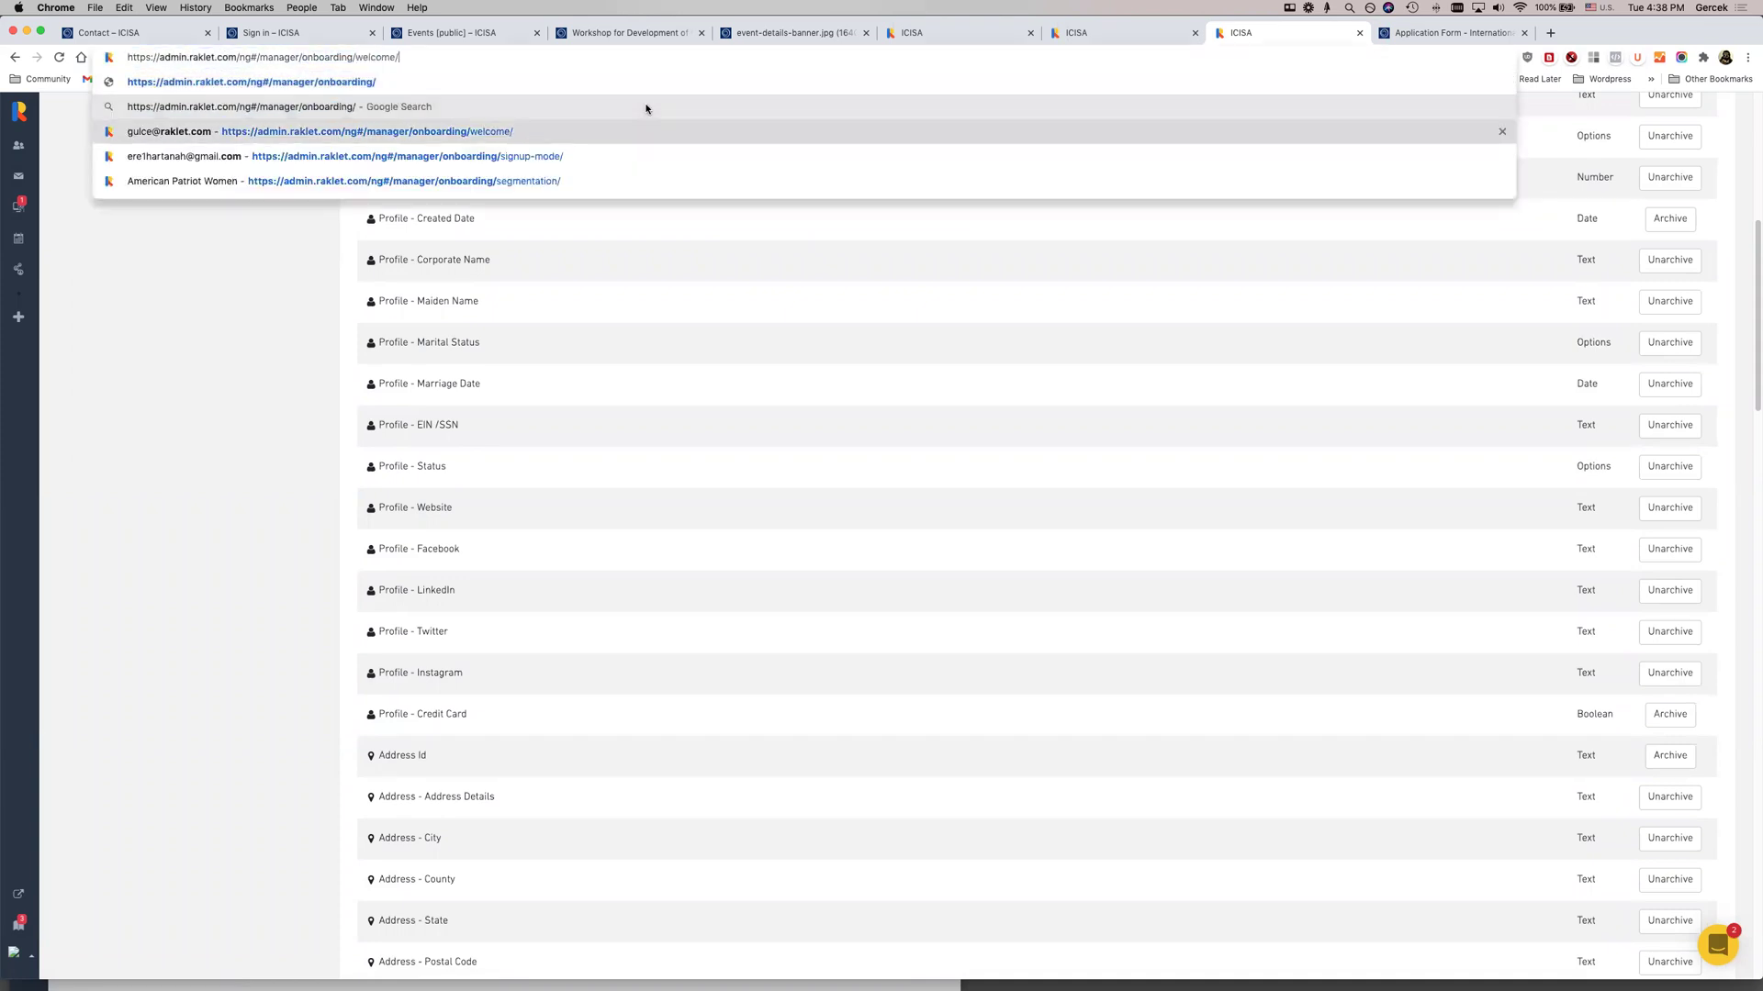
pyautogui.press('Down')
pyautogui.press('Down')
pyautogui.hotkey('alt', 'shift', 'Left')
pyautogui.write('prof')
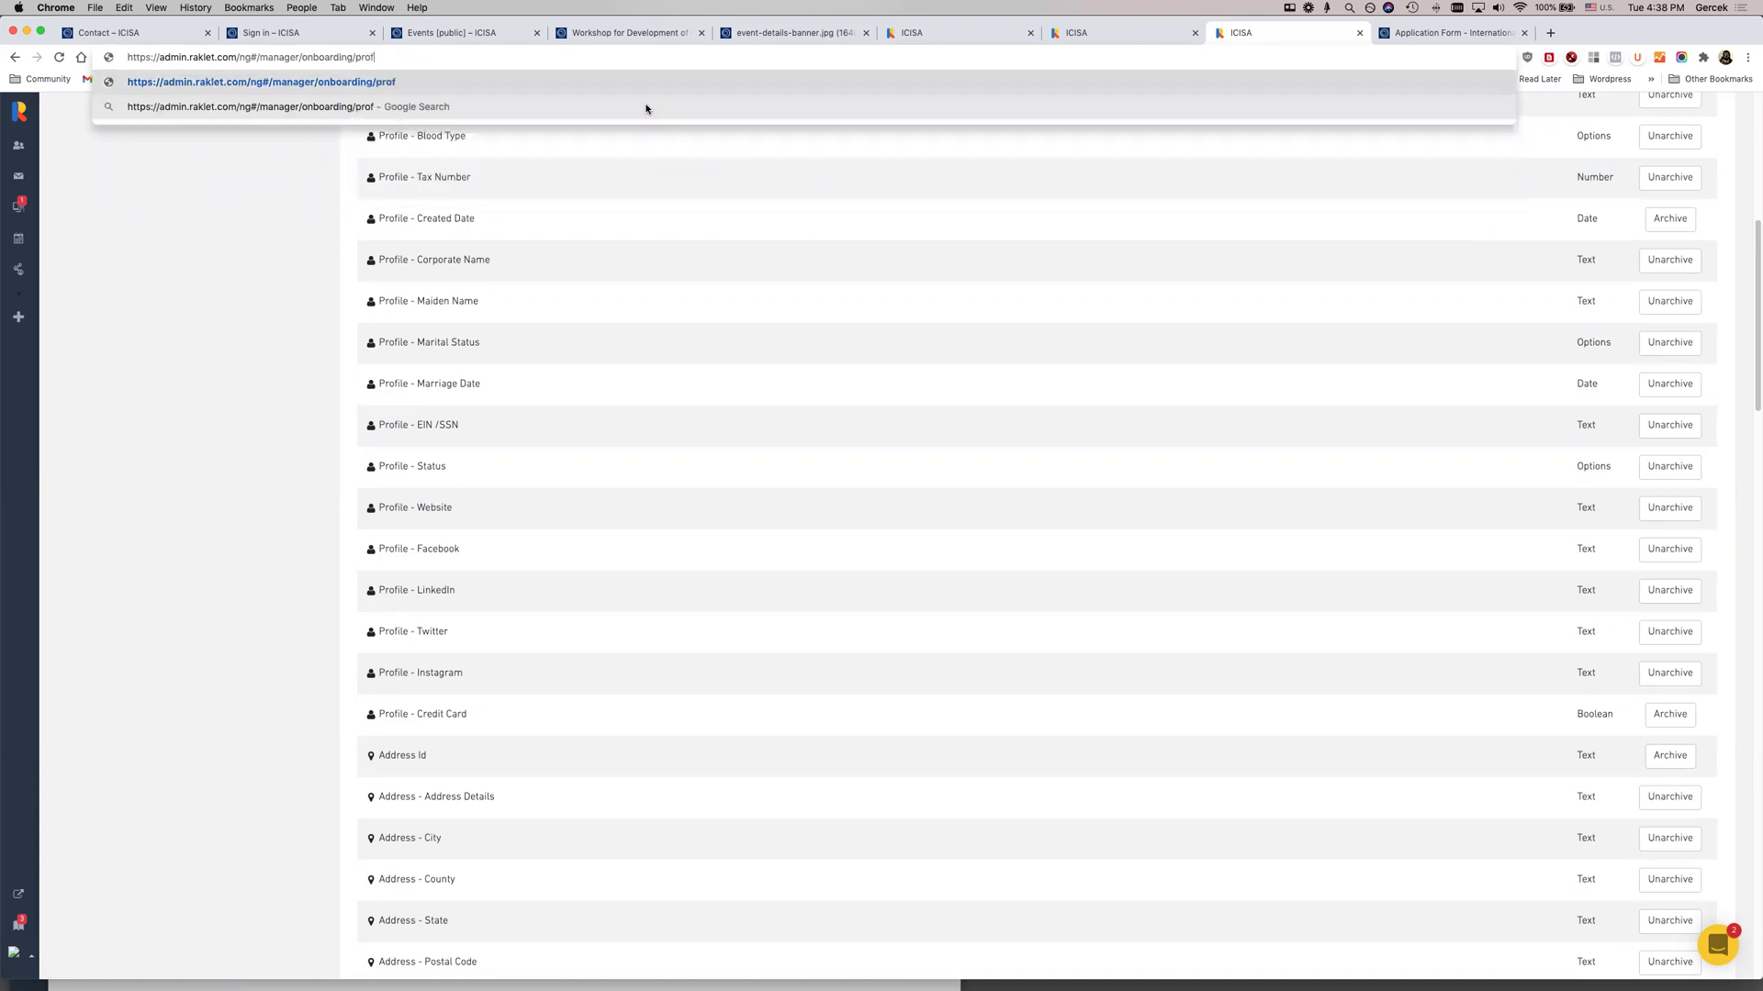
pyautogui.write('ile-fie')
pyautogui.press('Return')
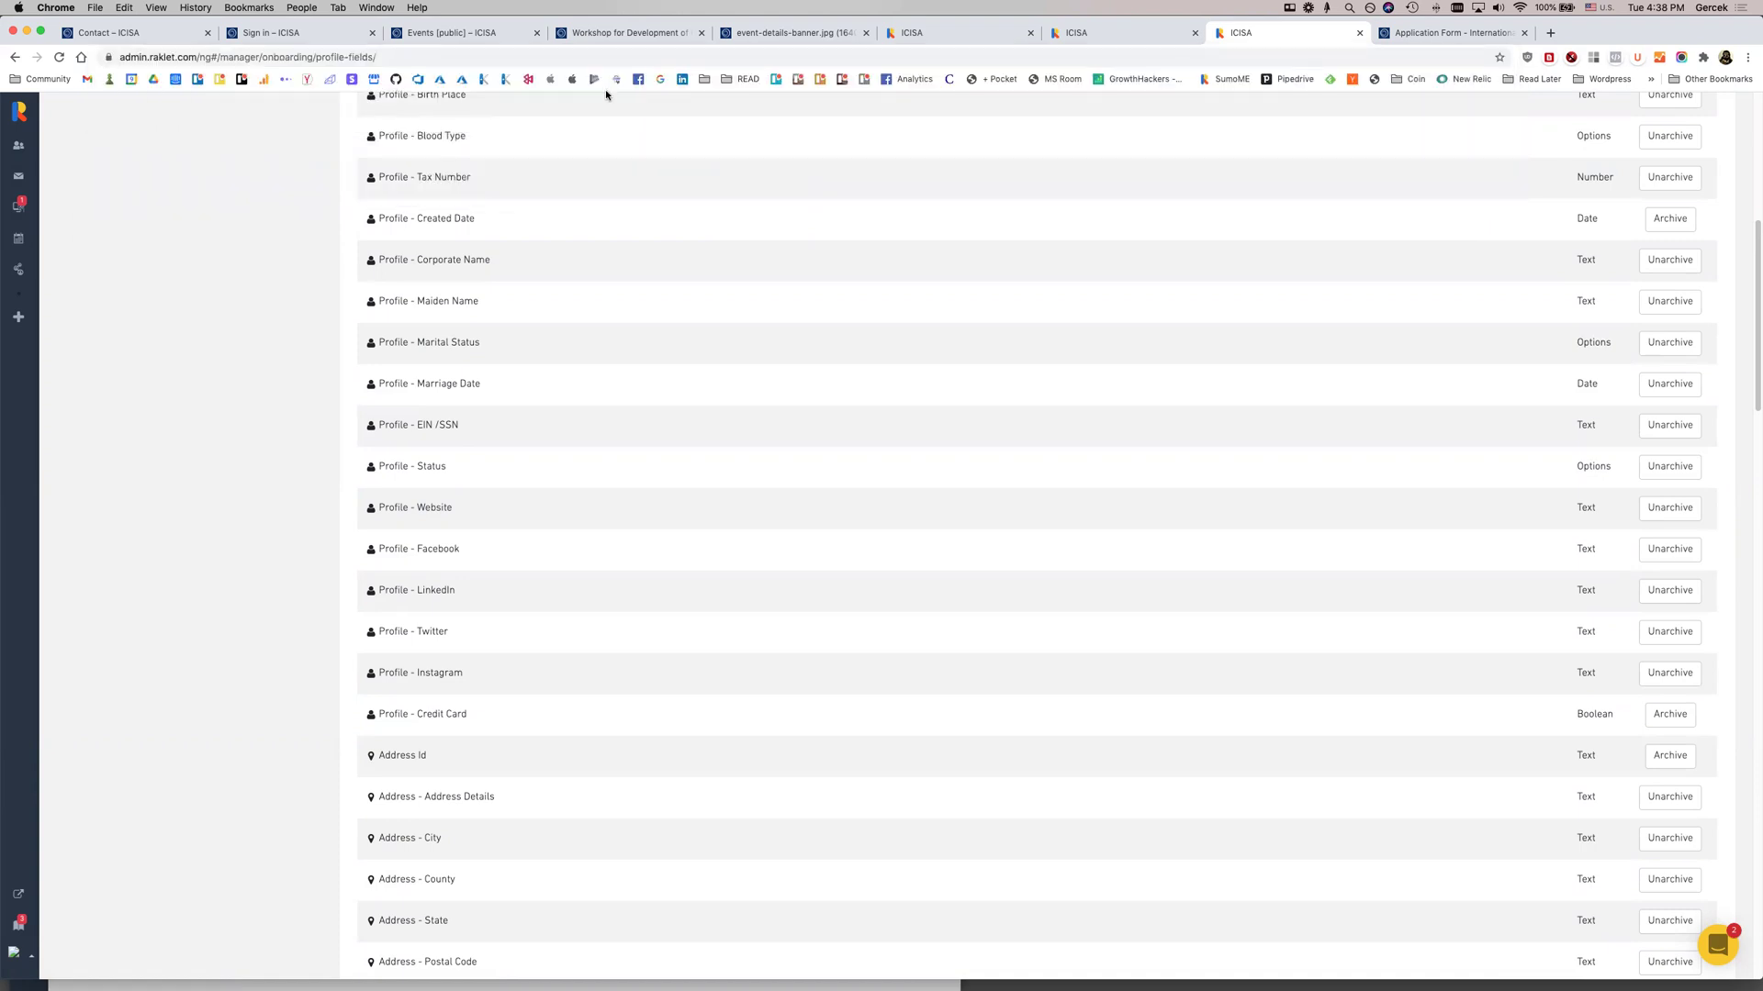
pyautogui.click(347, 59)
pyautogui.press('Return')
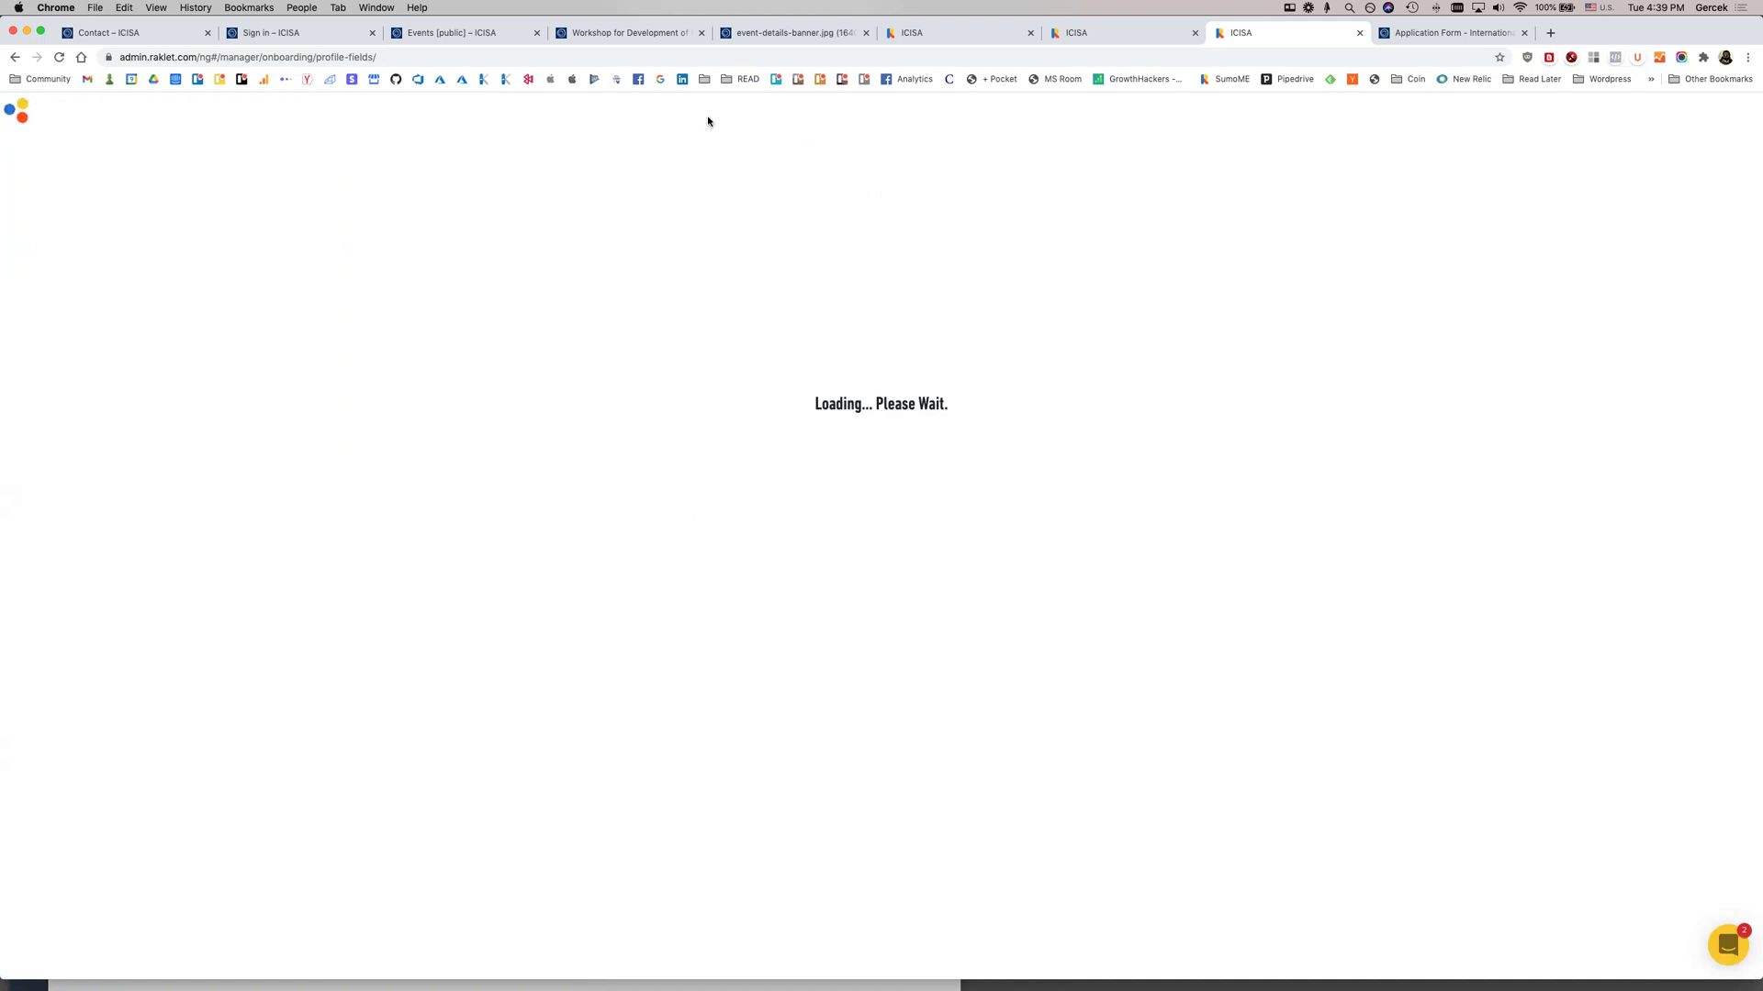
# Switch to /onboarding/welcome/ and save through Welcome and Choose Your Apps to finish onboarding
pyautogui.moveTo(318, 57); pyautogui.dragTo(504, 179)
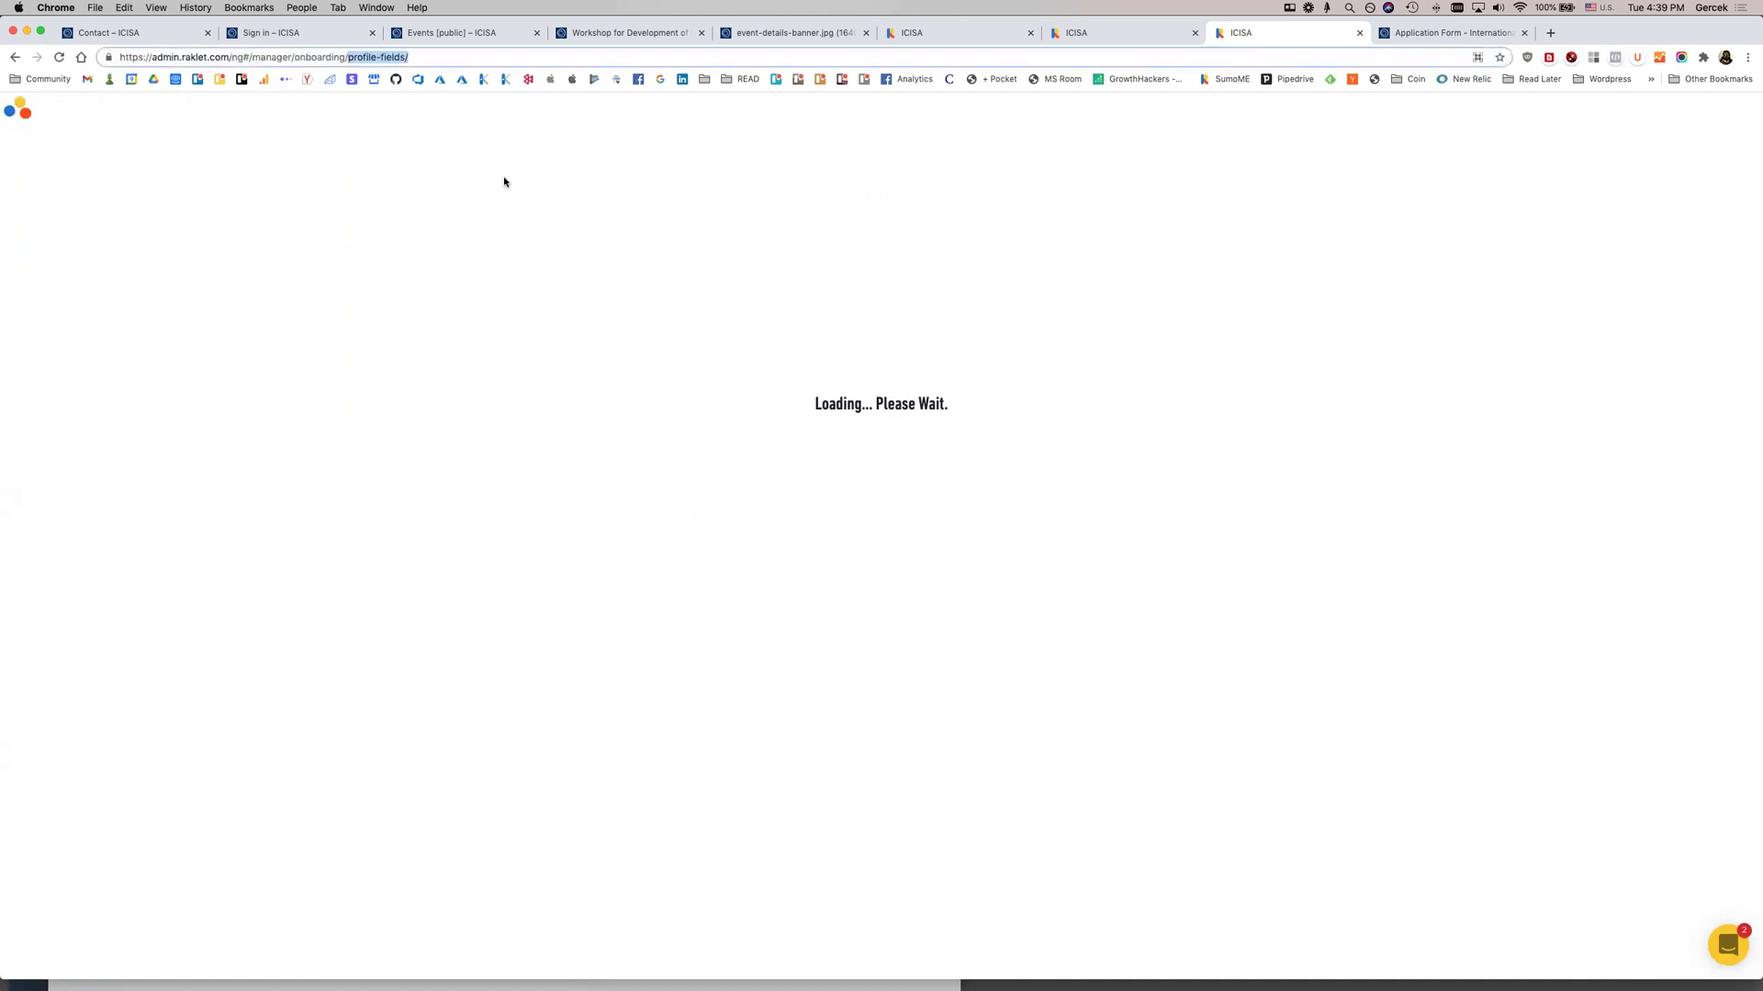
pyautogui.write('welcome')
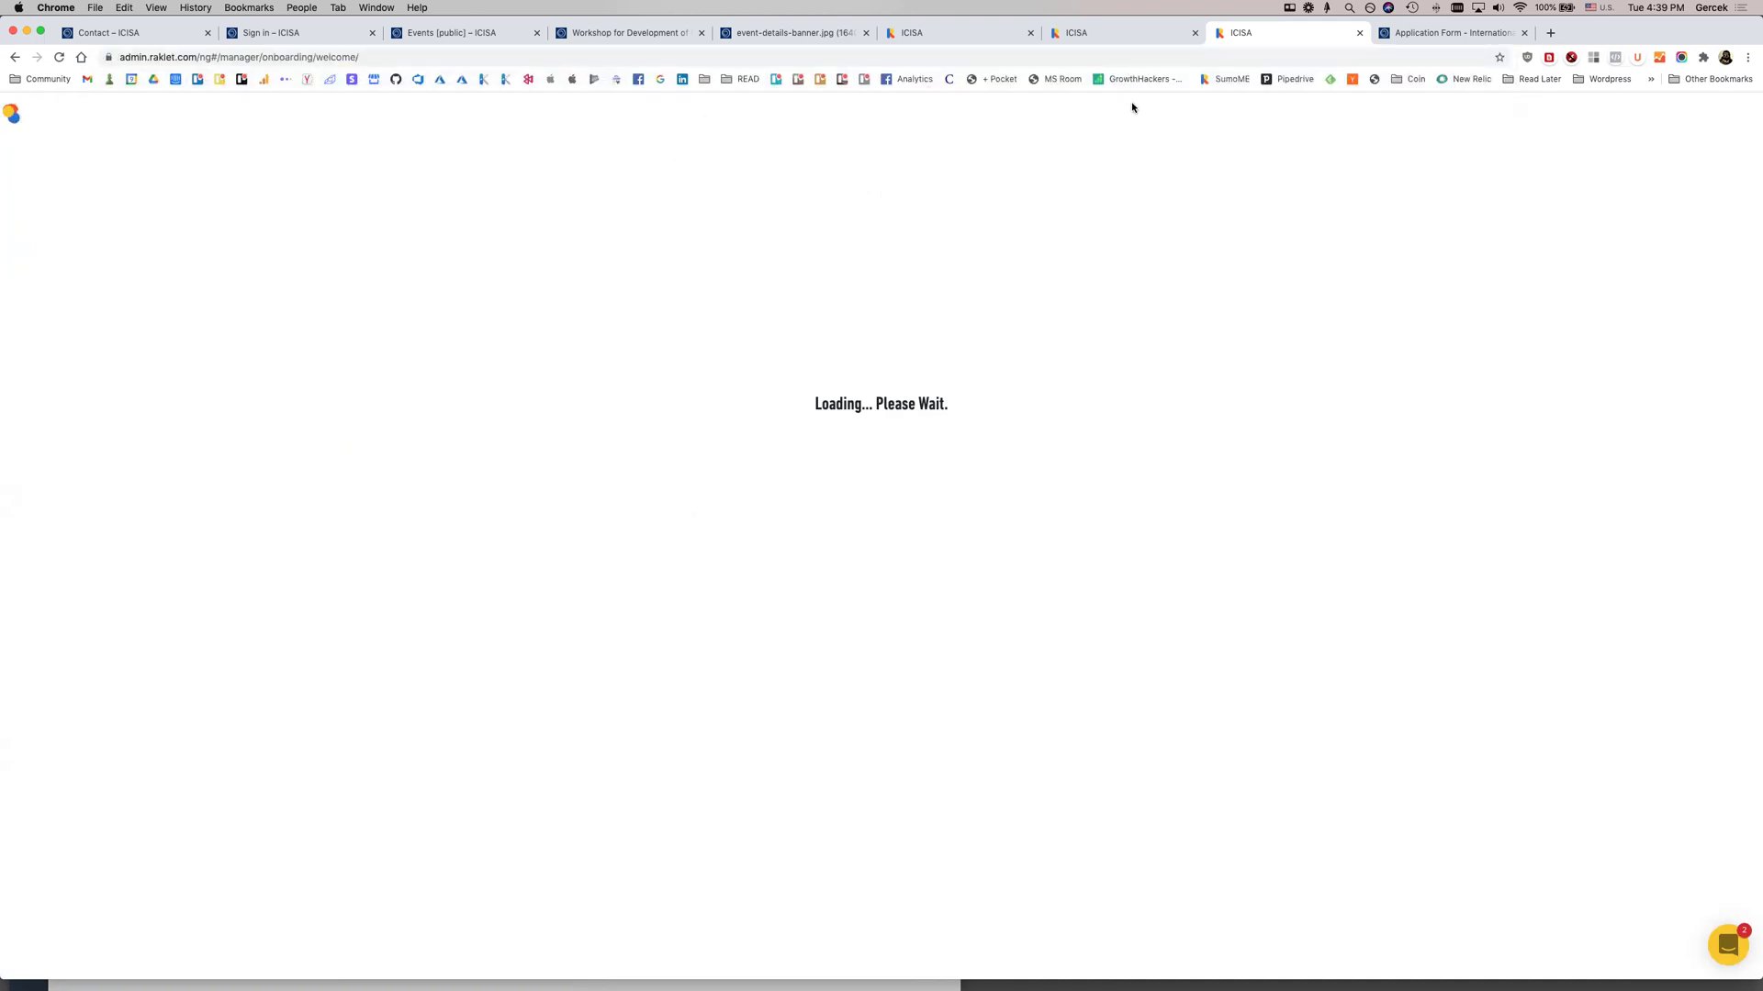
pyautogui.click(888, 58)
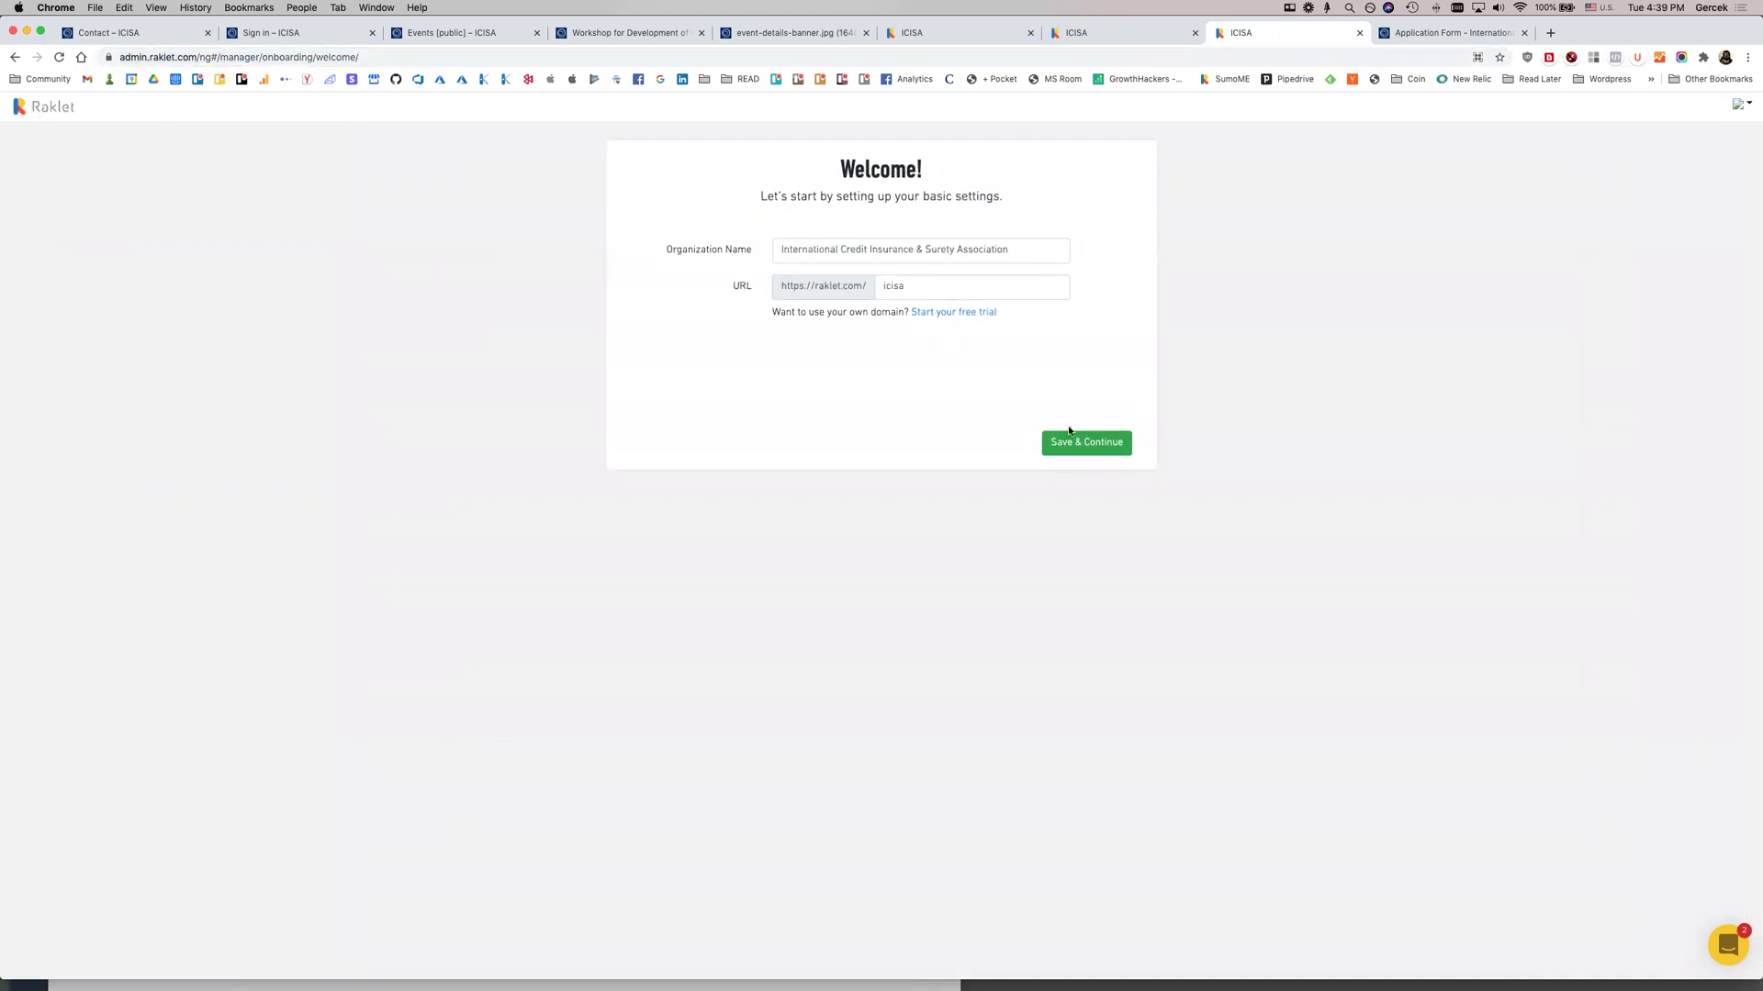
pyautogui.click(1074, 442)
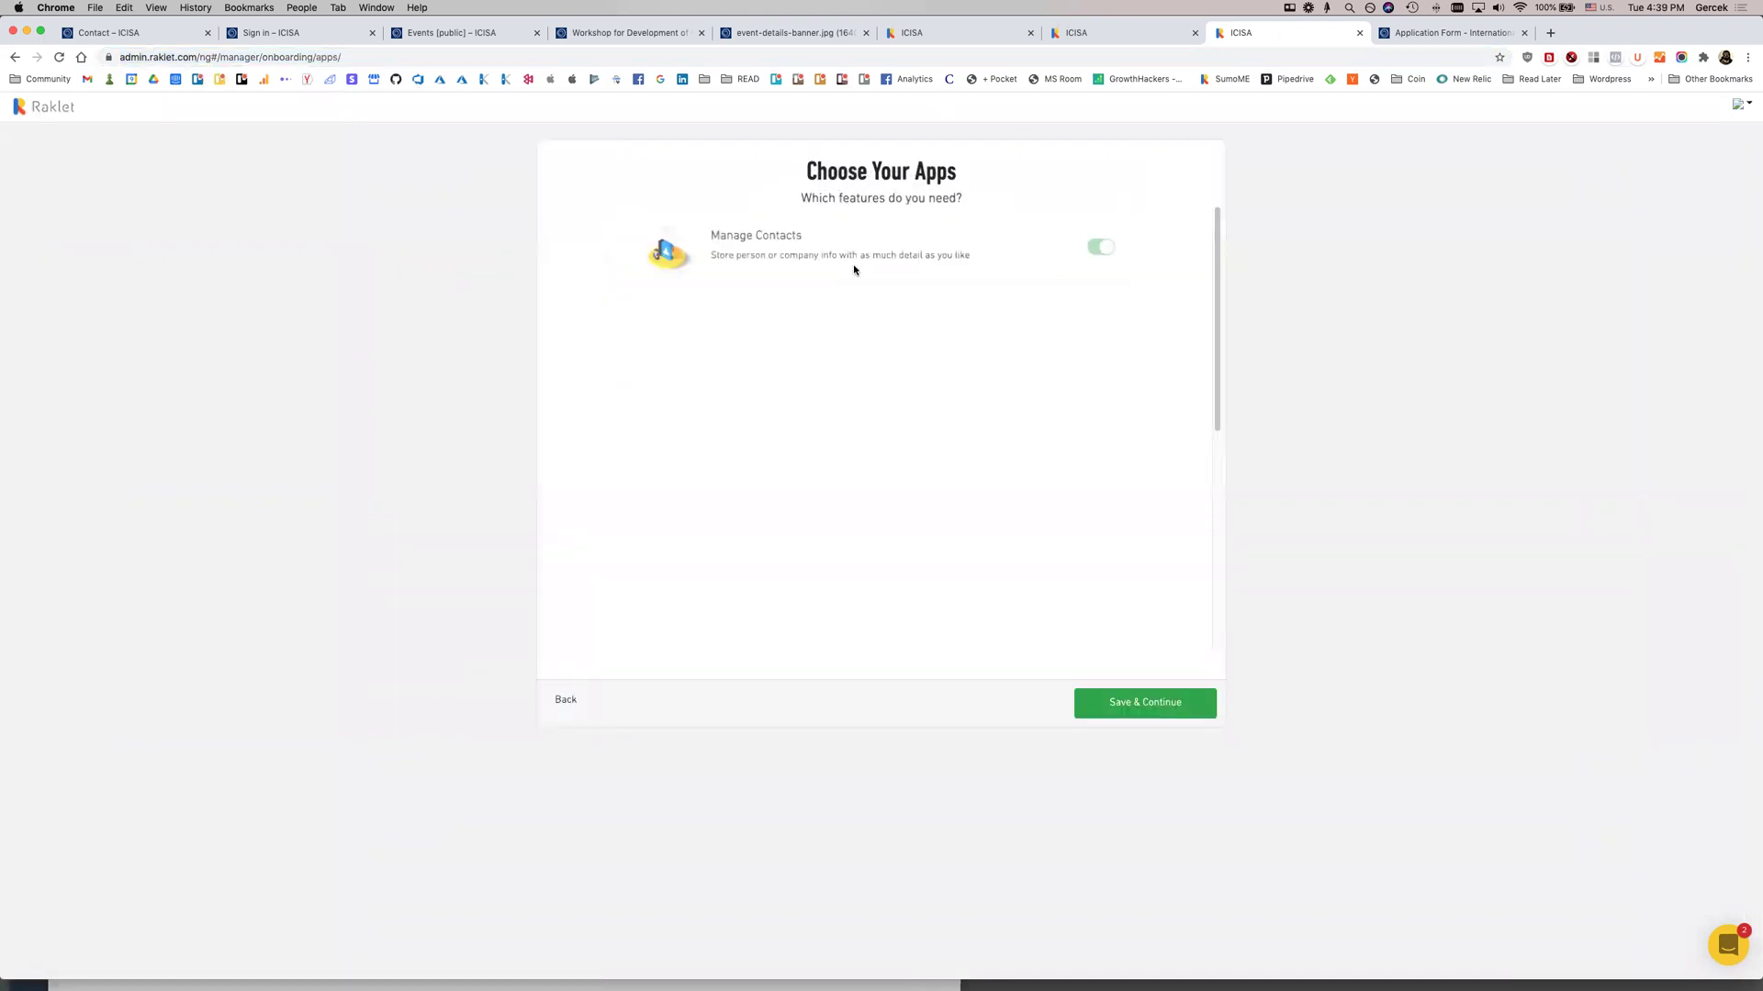
pyautogui.scroll(-5, 1068, 580)
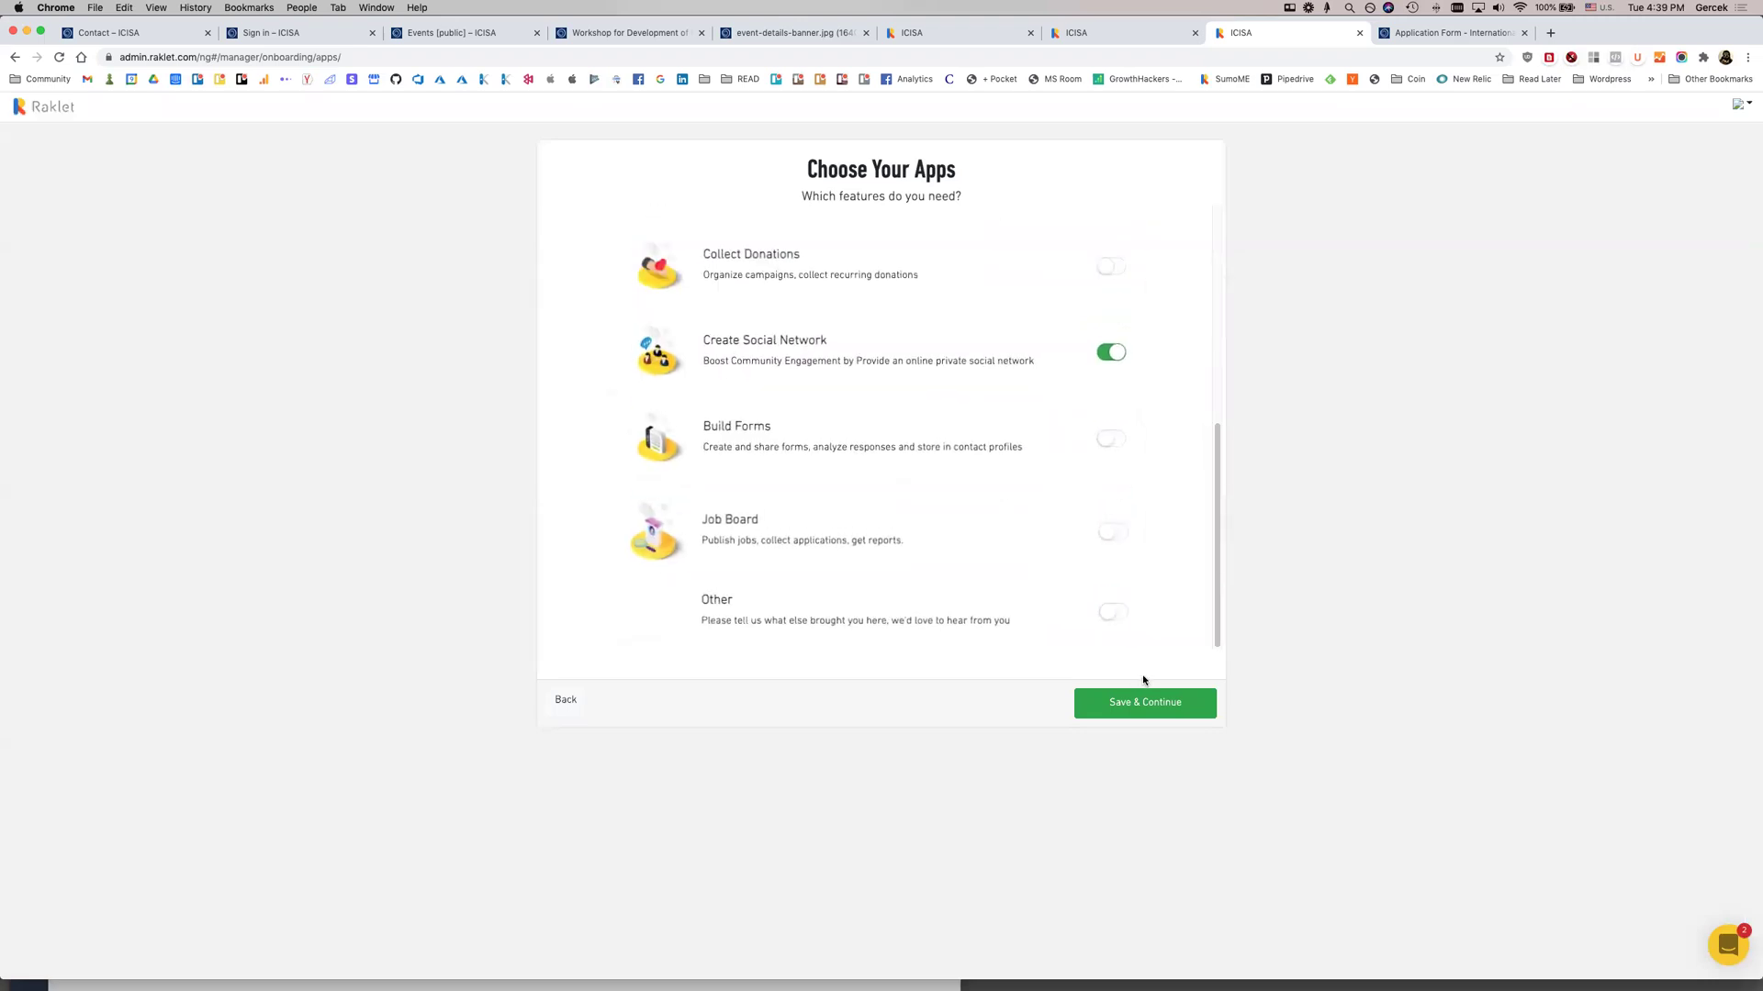
pyautogui.click(1155, 703)
pyautogui.click(1187, 705)
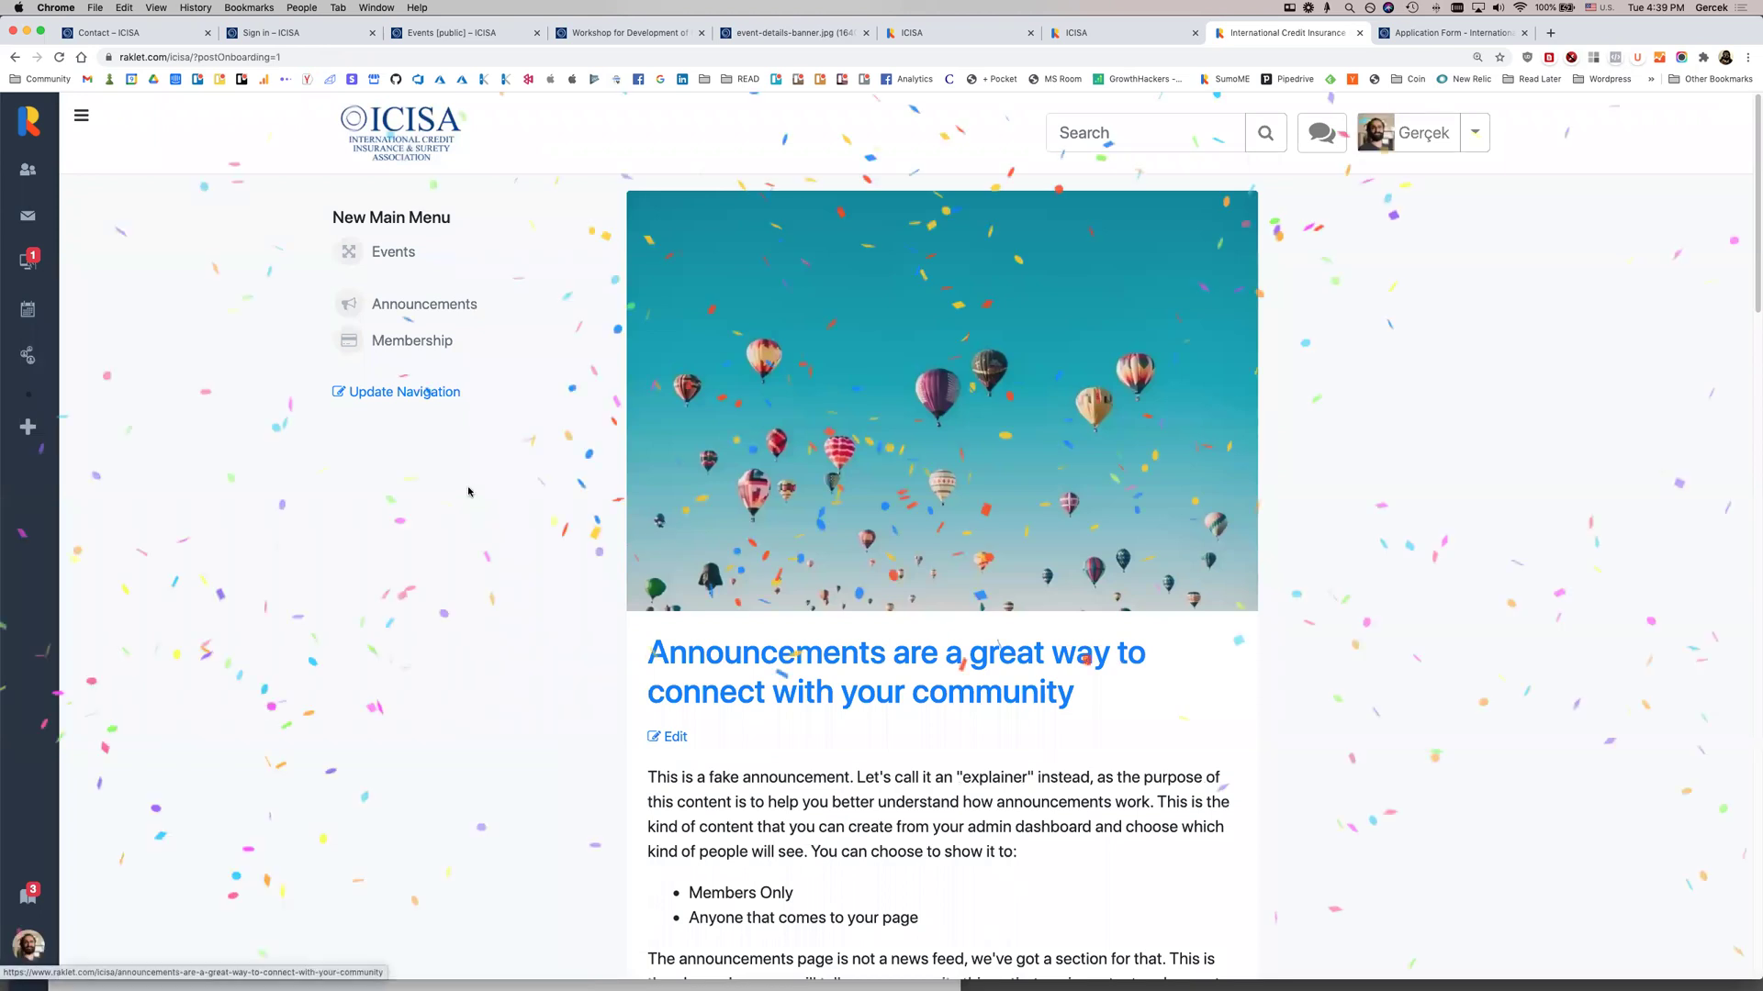
# In organisation Settings, keep the FREE plan, confirm it, and reopen the settings
pyautogui.scroll(-2, 477, 514)
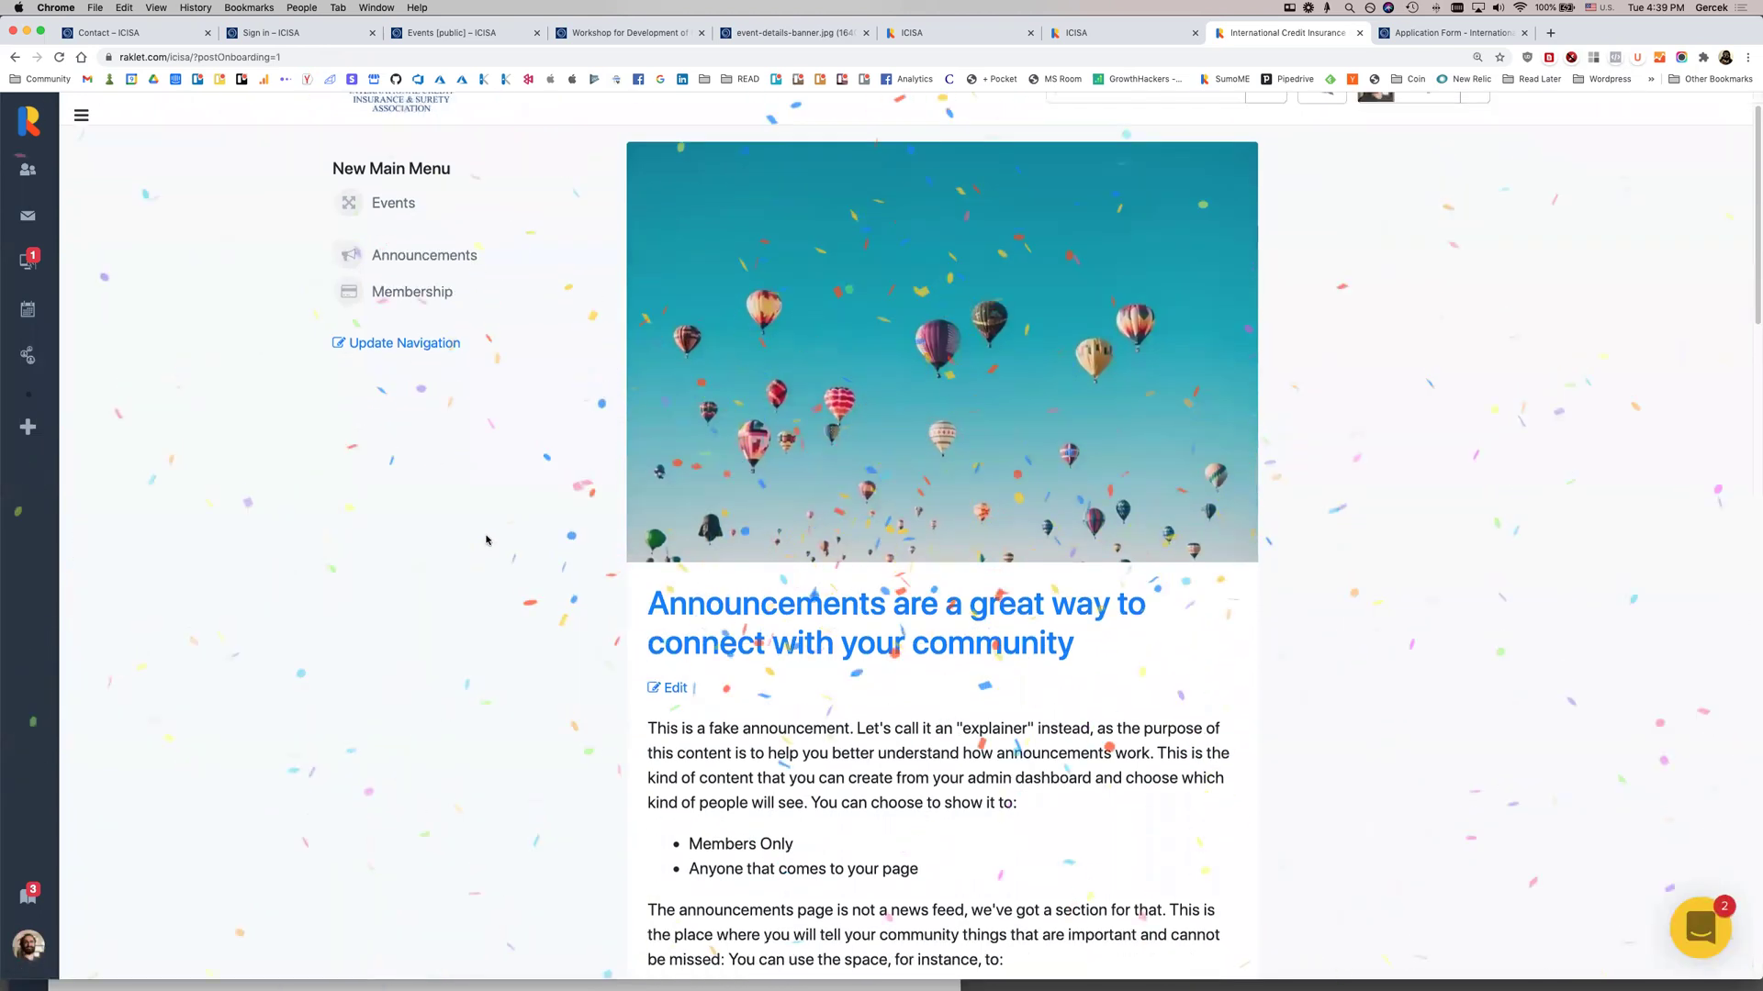
pyautogui.scroll(2, 484, 536)
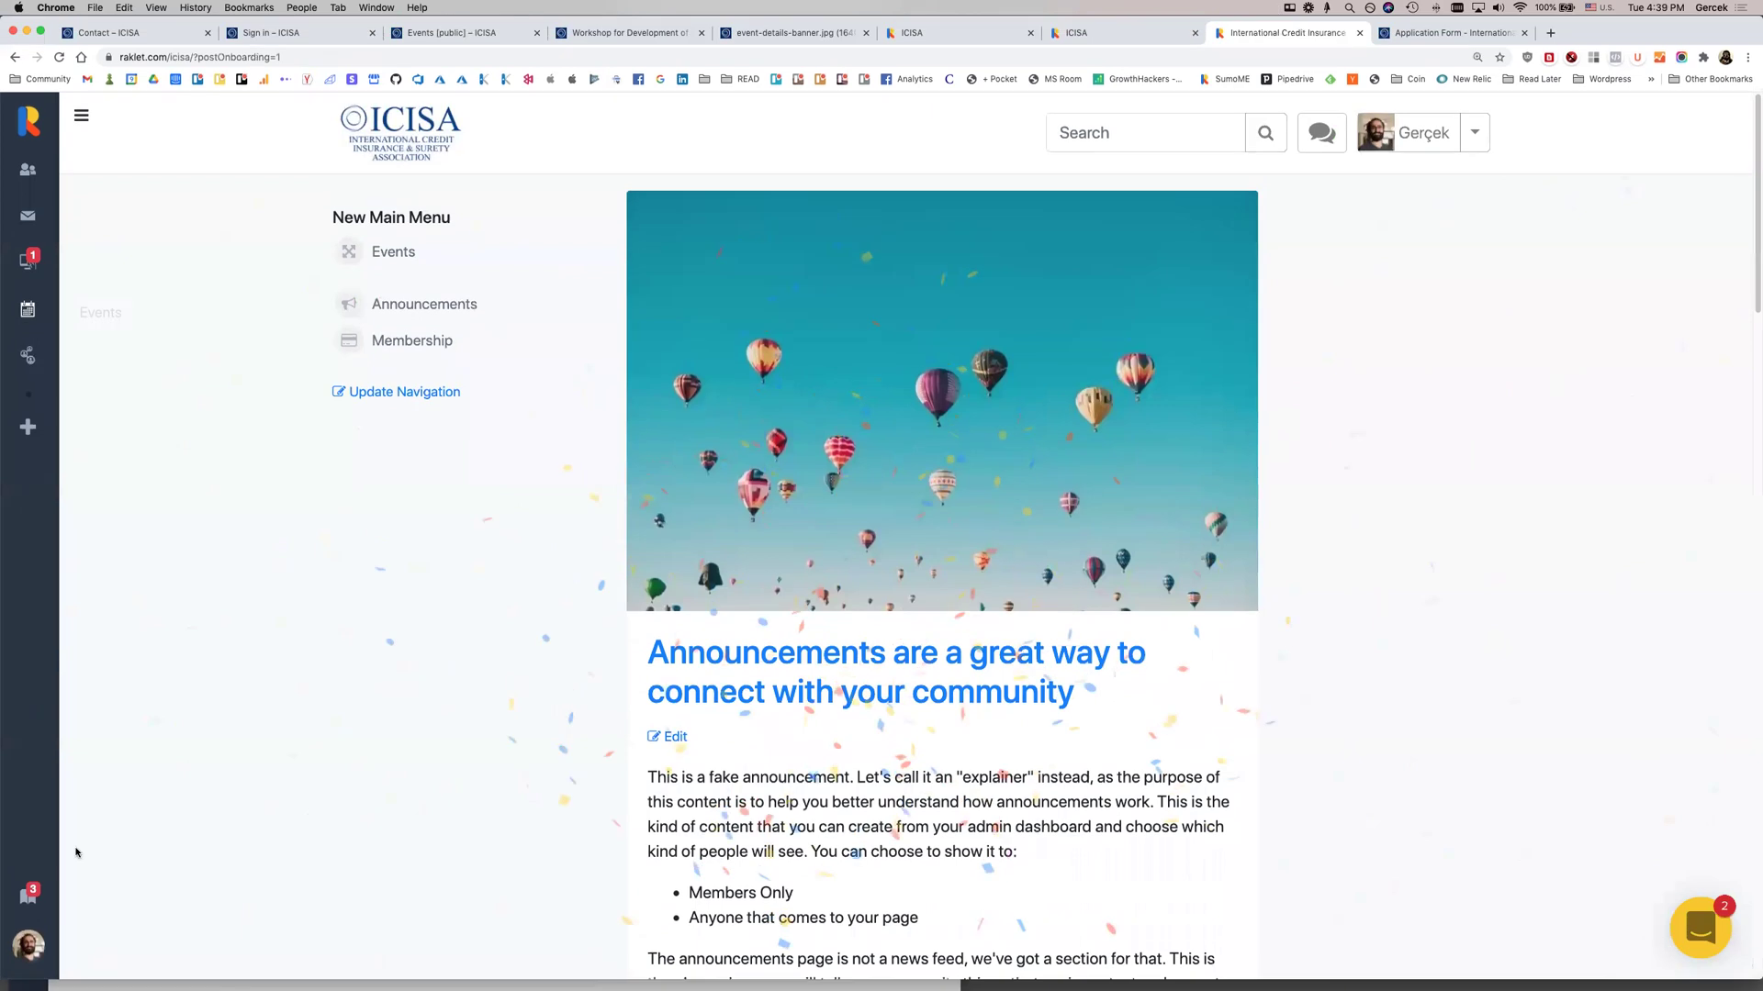
pyautogui.click(27, 934)
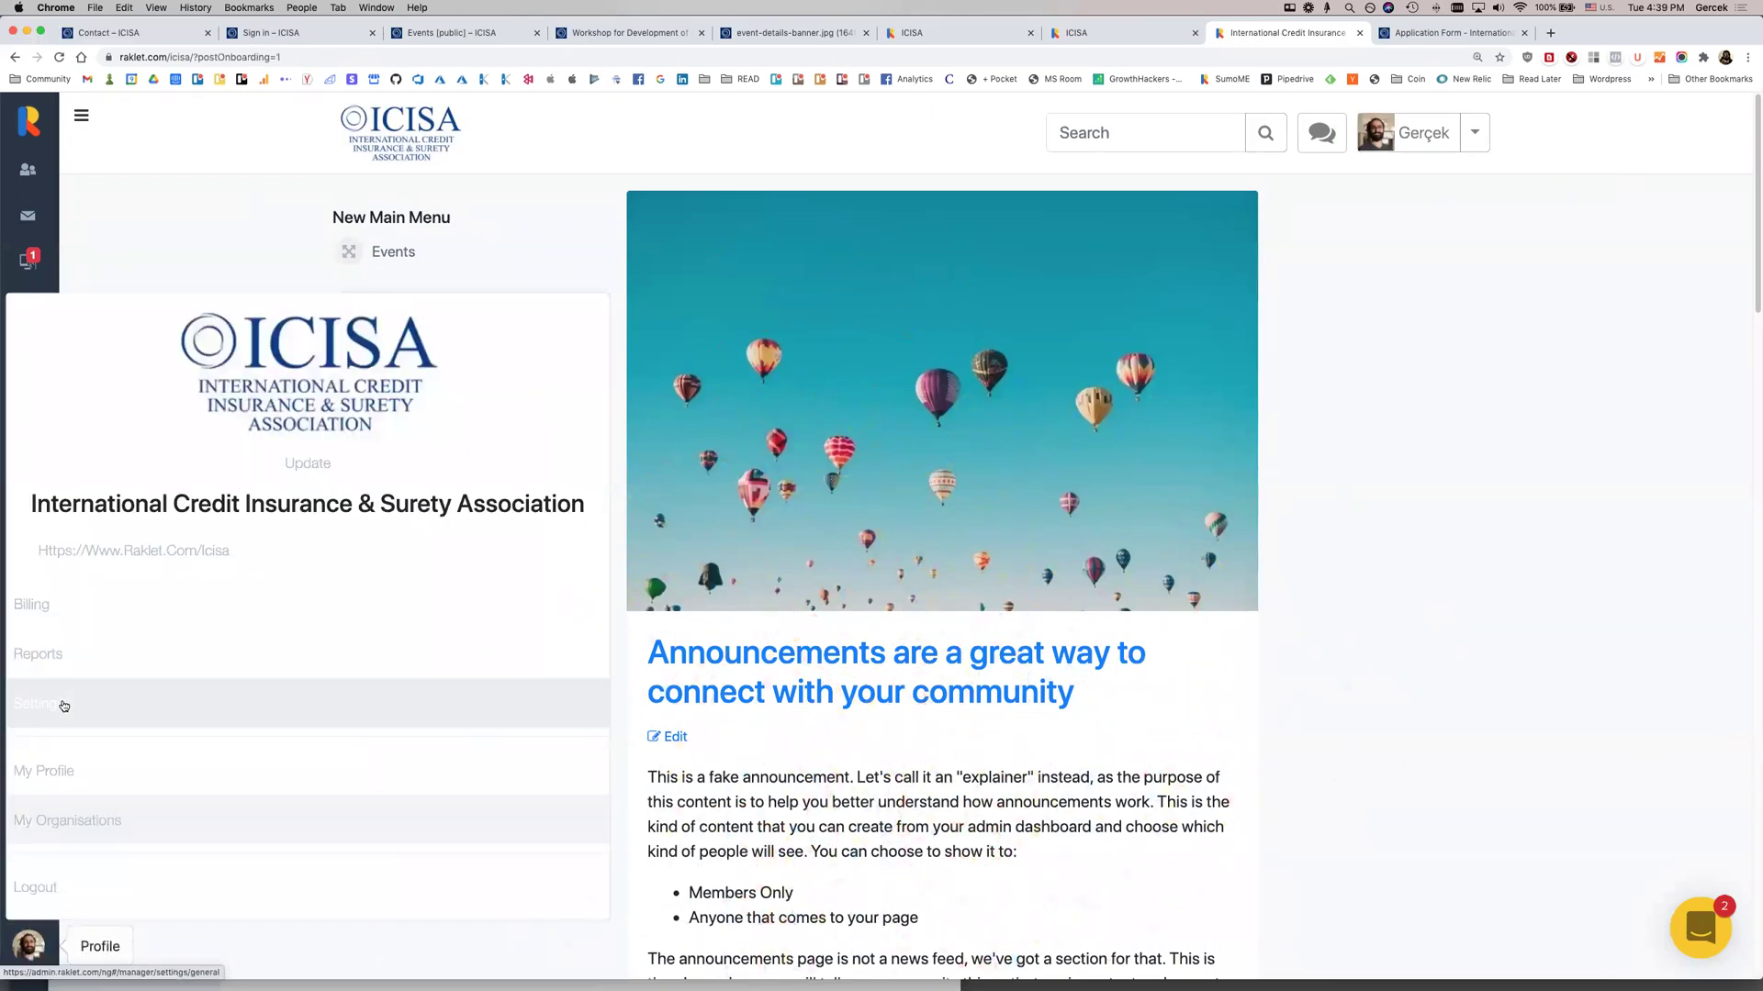
pyautogui.click(61, 705)
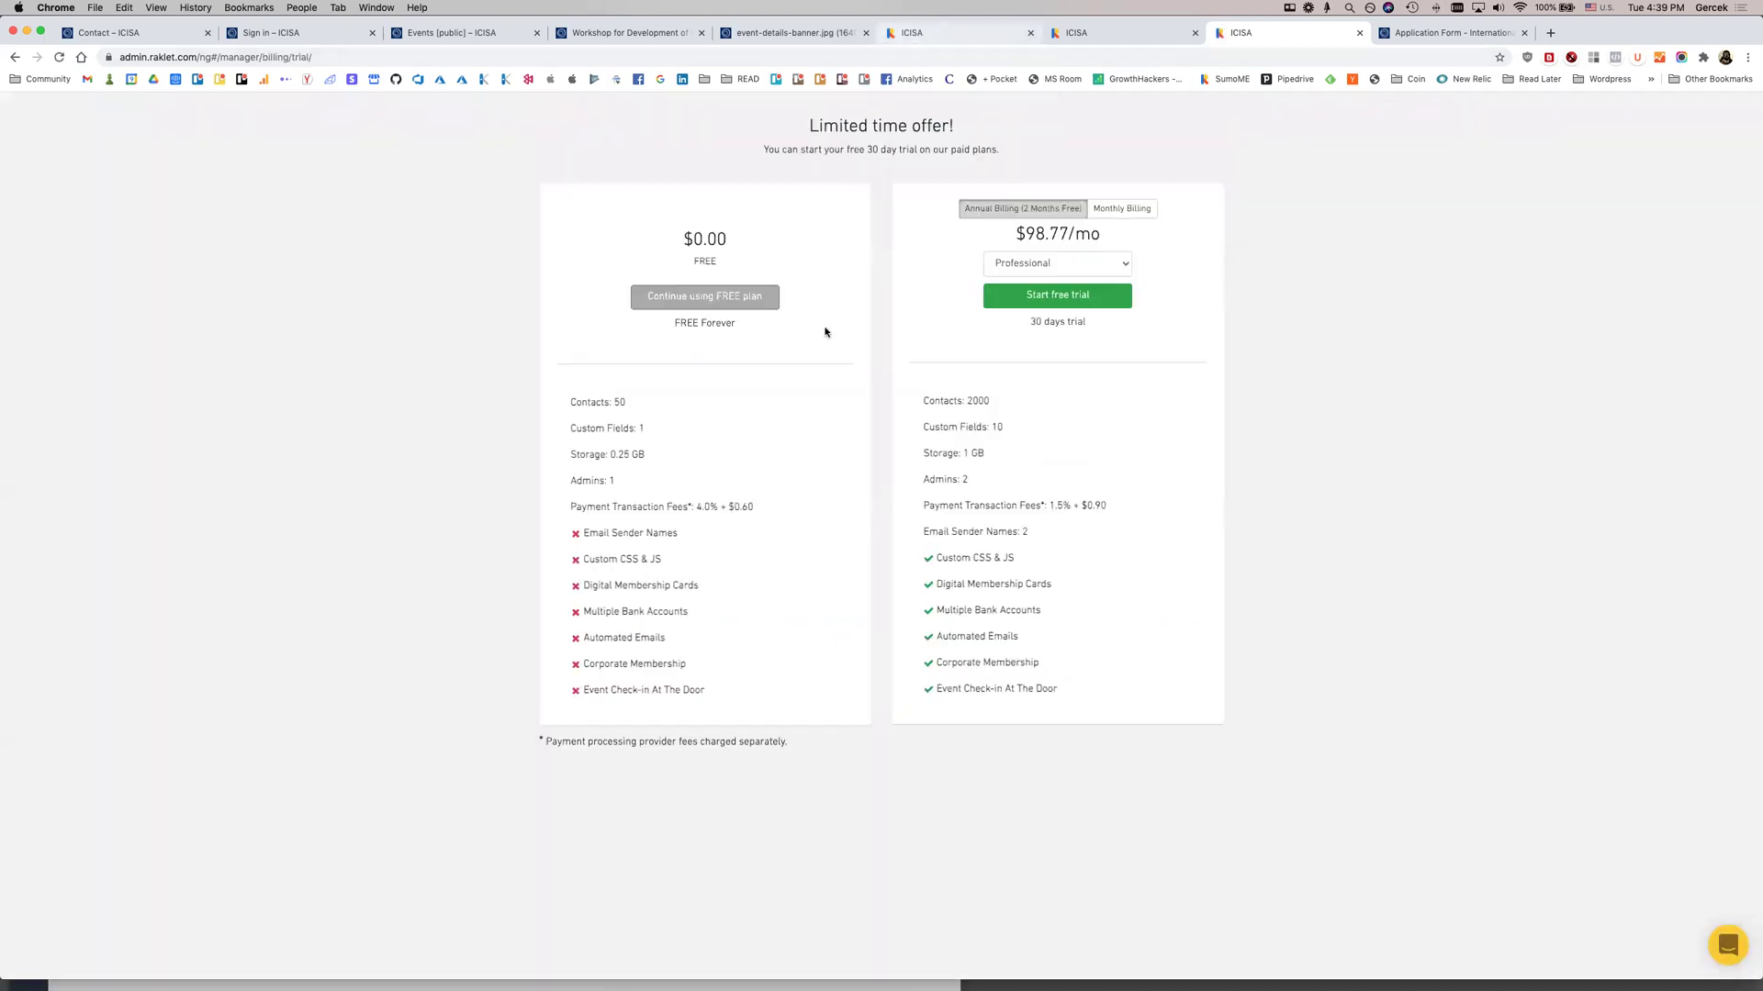
pyautogui.click(695, 303)
pyautogui.click(828, 222)
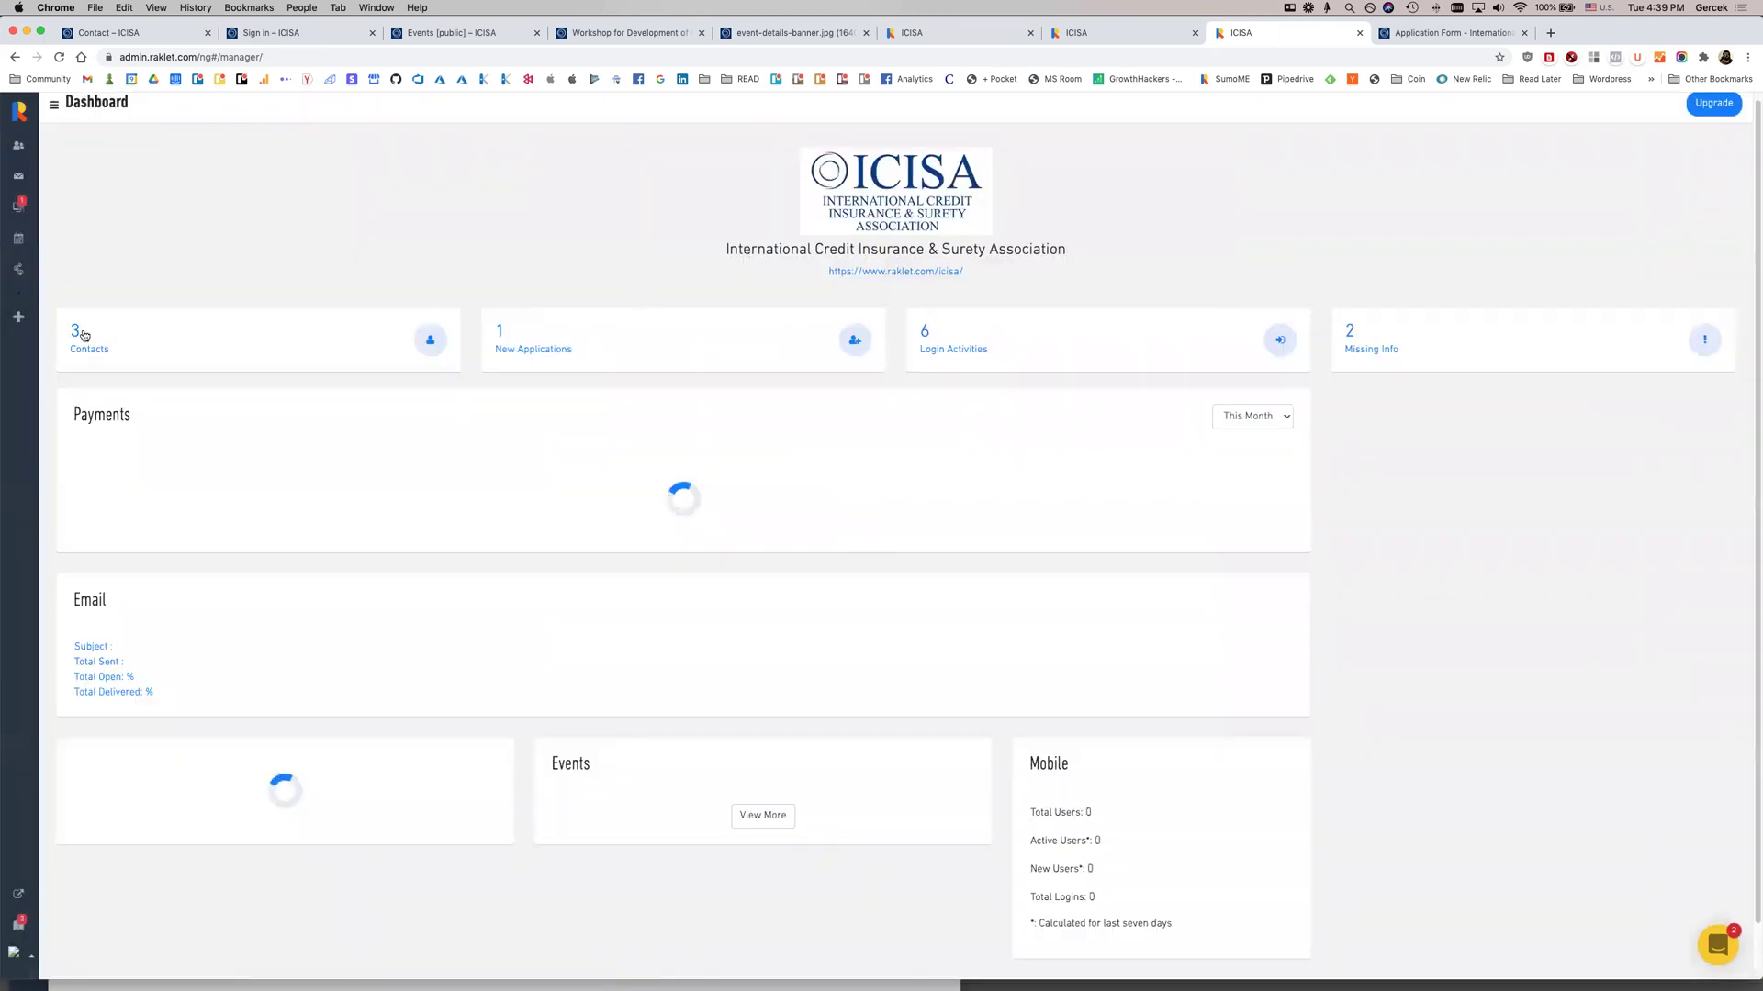
pyautogui.click(18, 957)
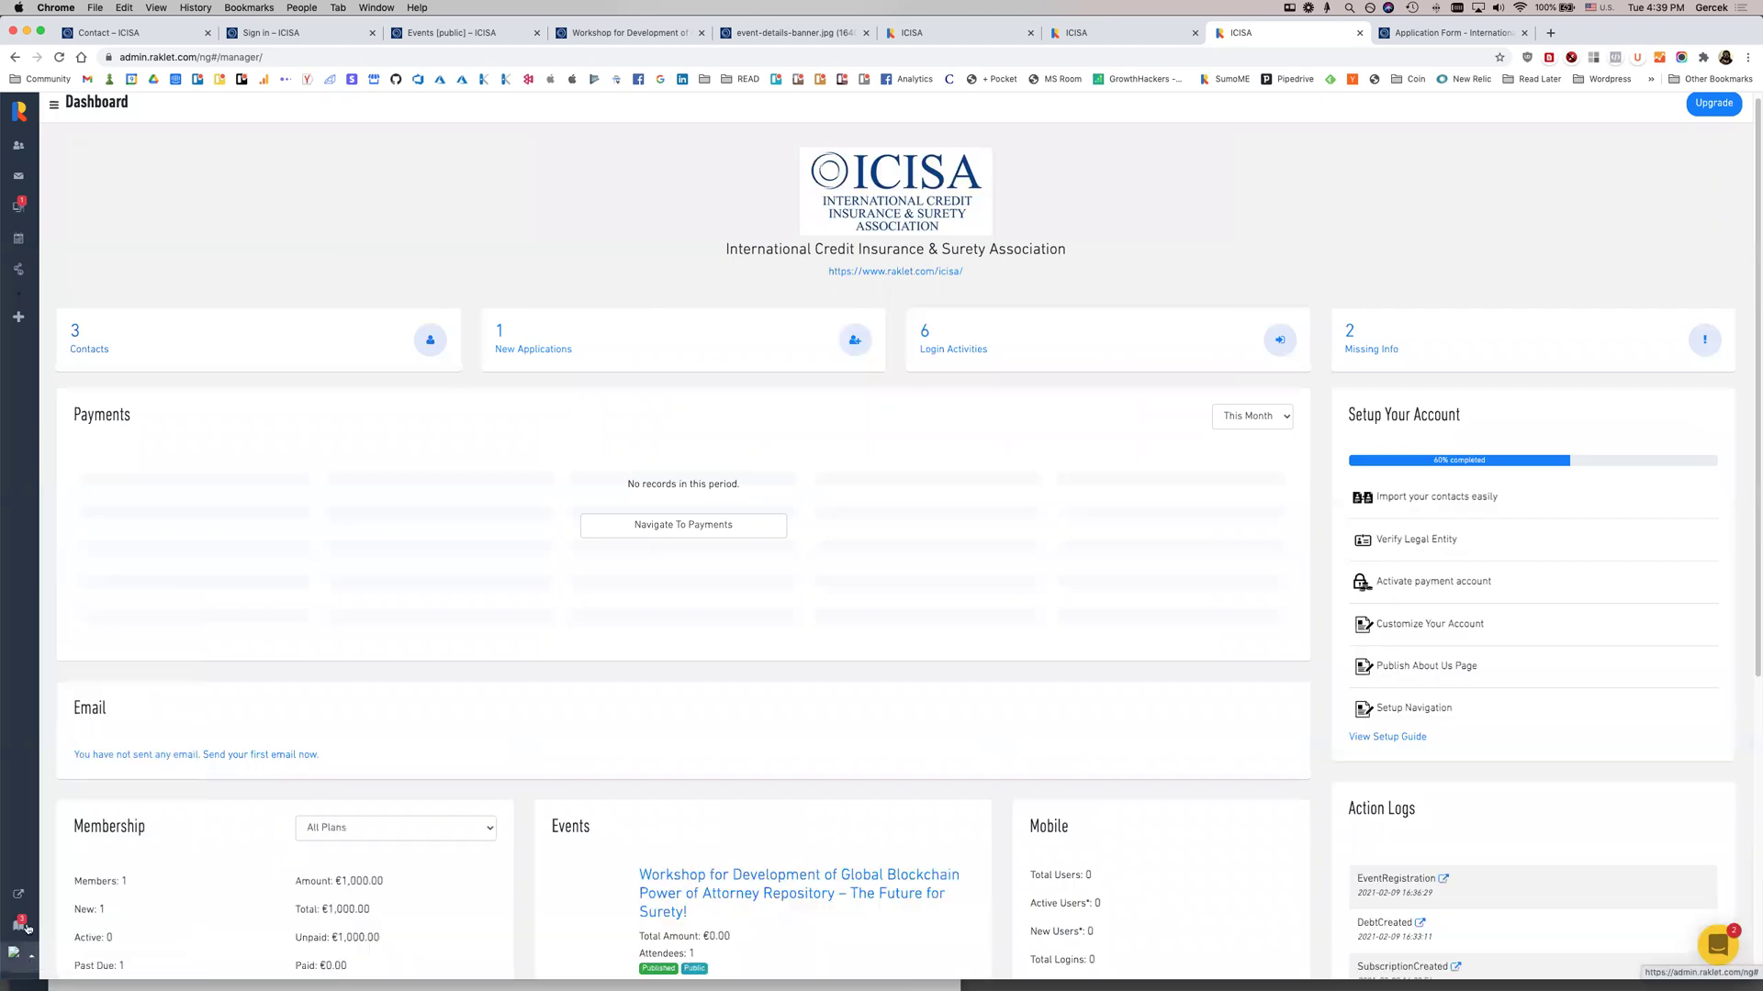
pyautogui.click(64, 805)
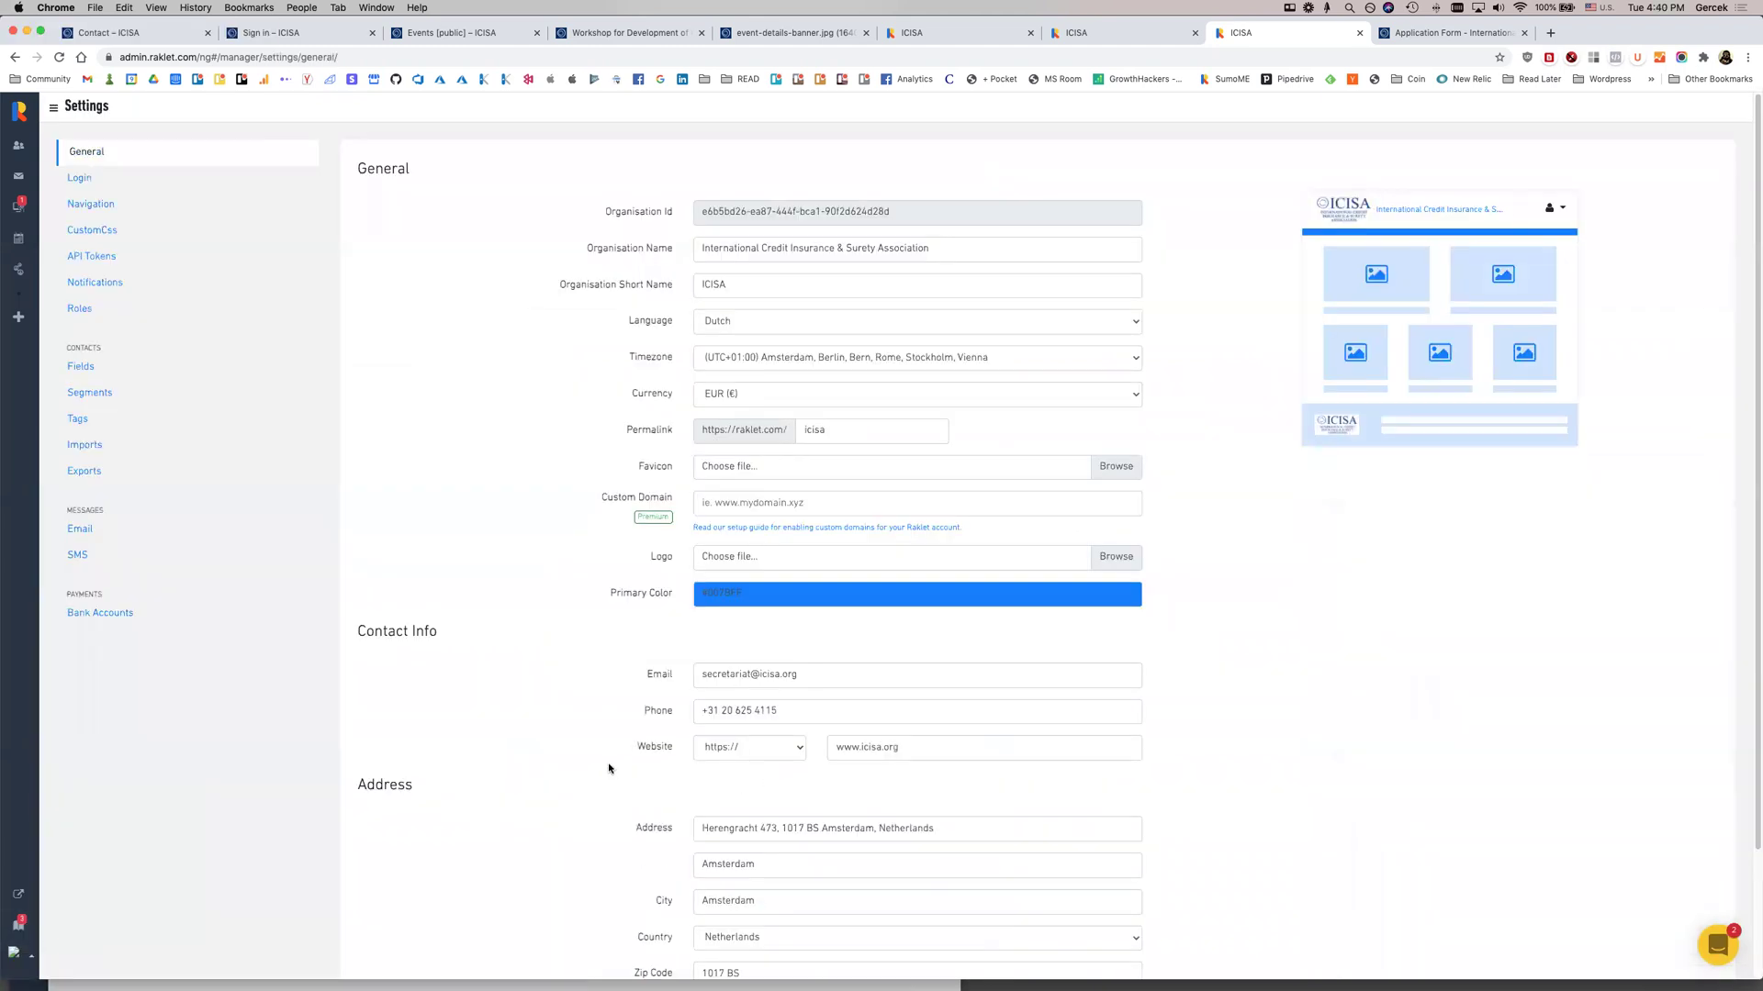
# Start a new Commitee custom contact field with a DropDown input type
pyautogui.click(181, 367)
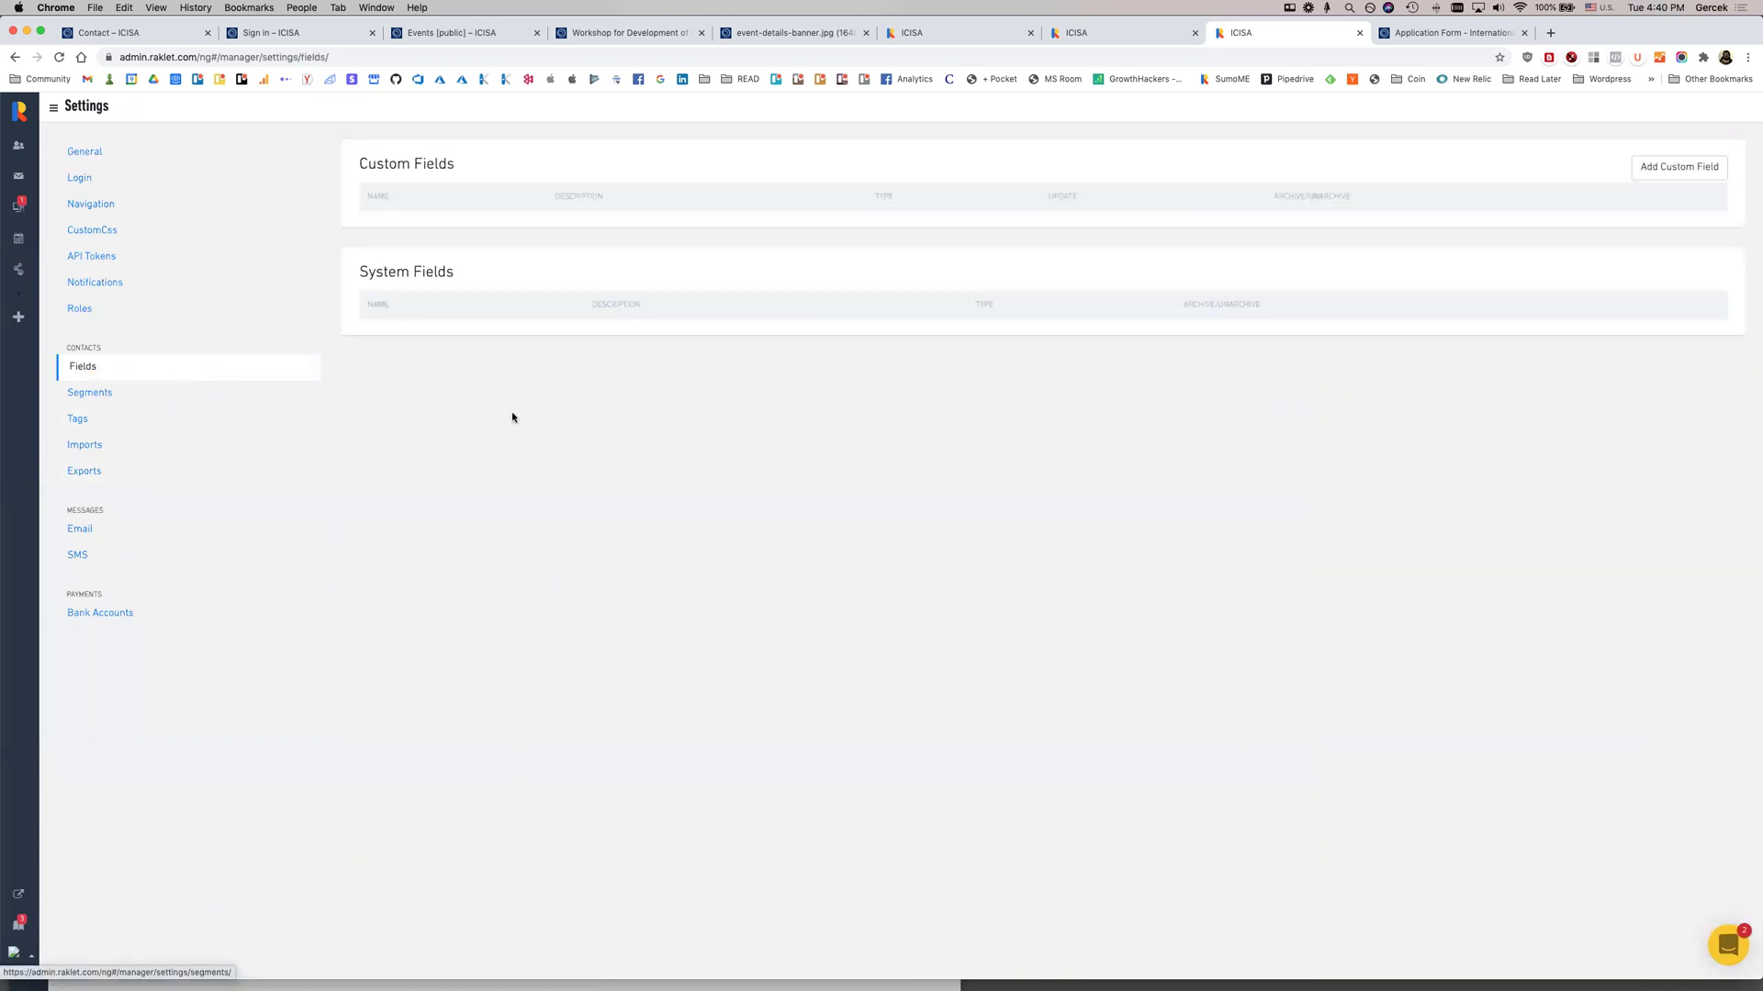
pyautogui.click(1674, 166)
pyautogui.click(918, 218)
pyautogui.write('Commitee')
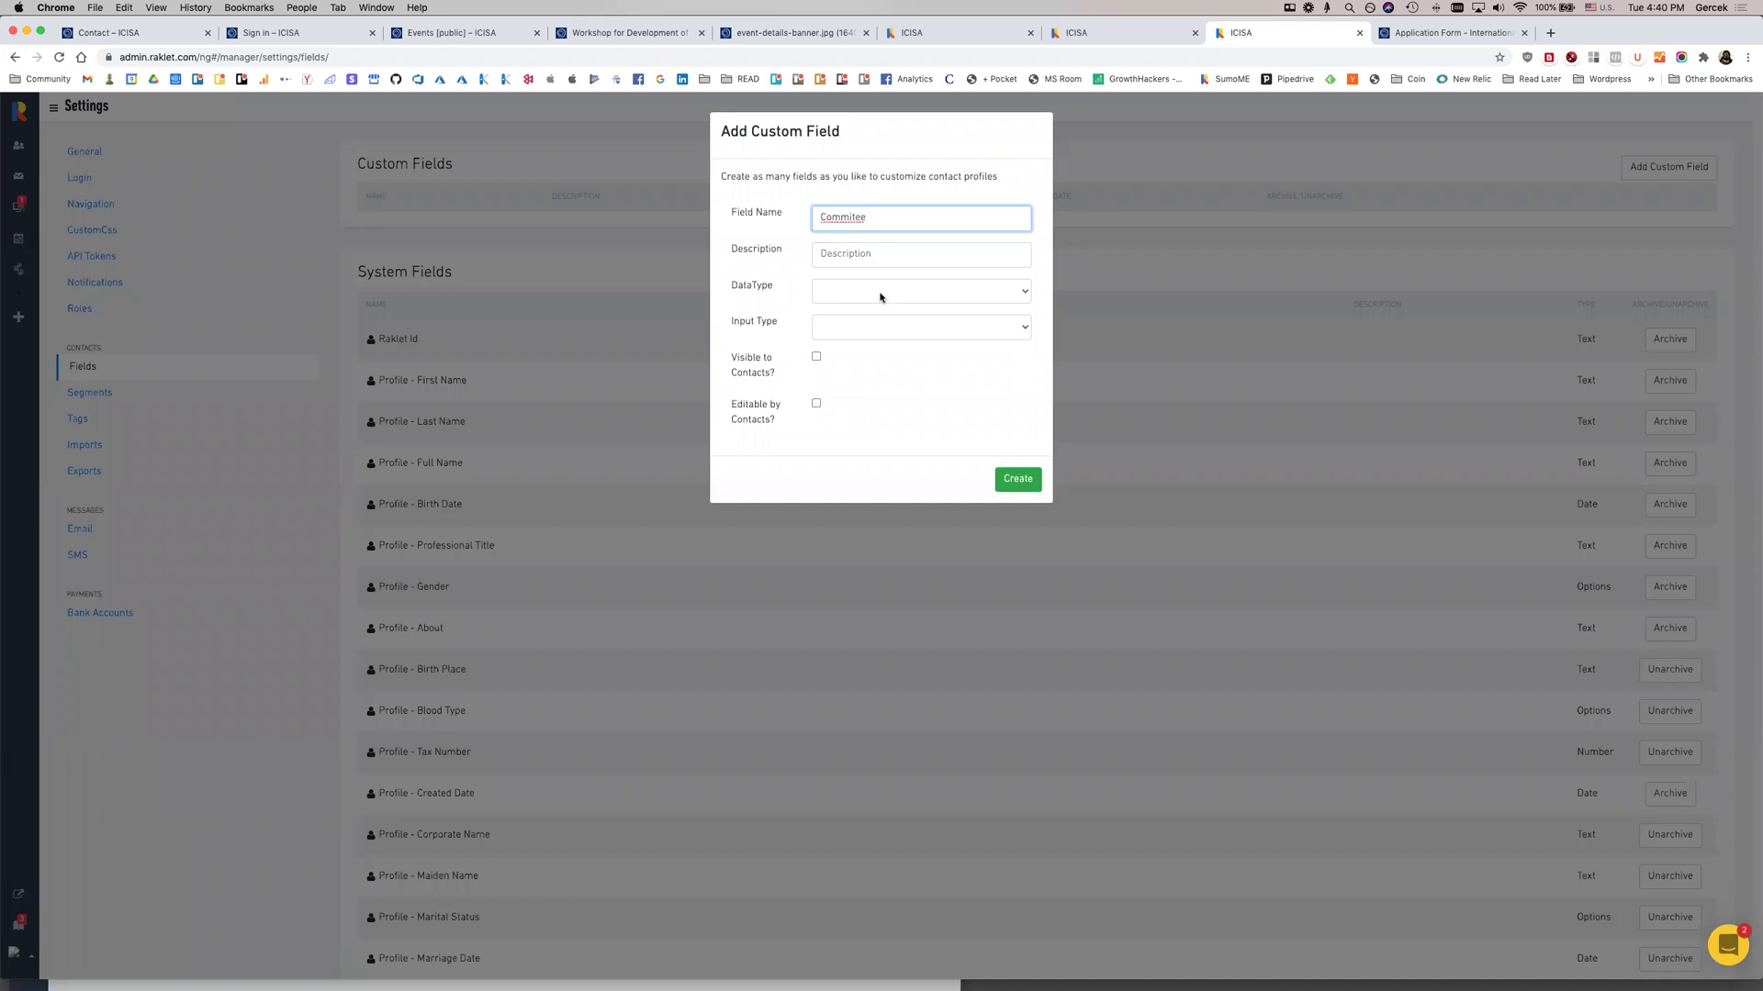
pyautogui.click(880, 297)
pyautogui.click(877, 319)
pyautogui.click(879, 326)
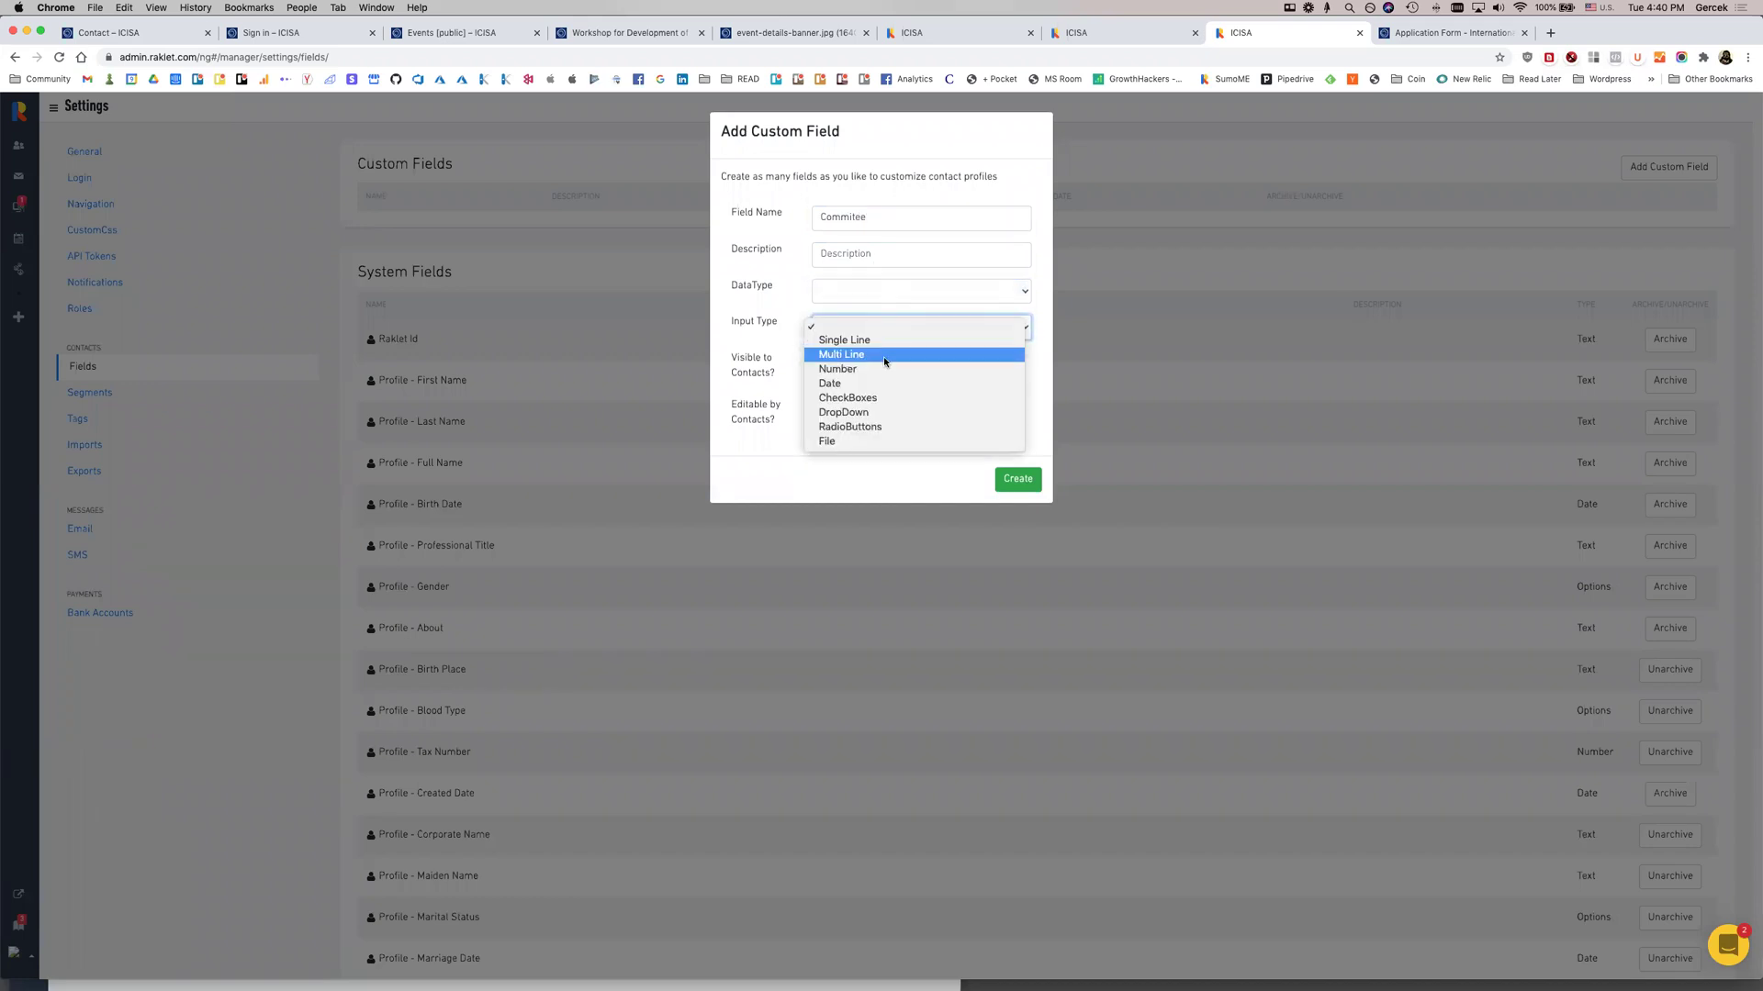
pyautogui.click(894, 413)
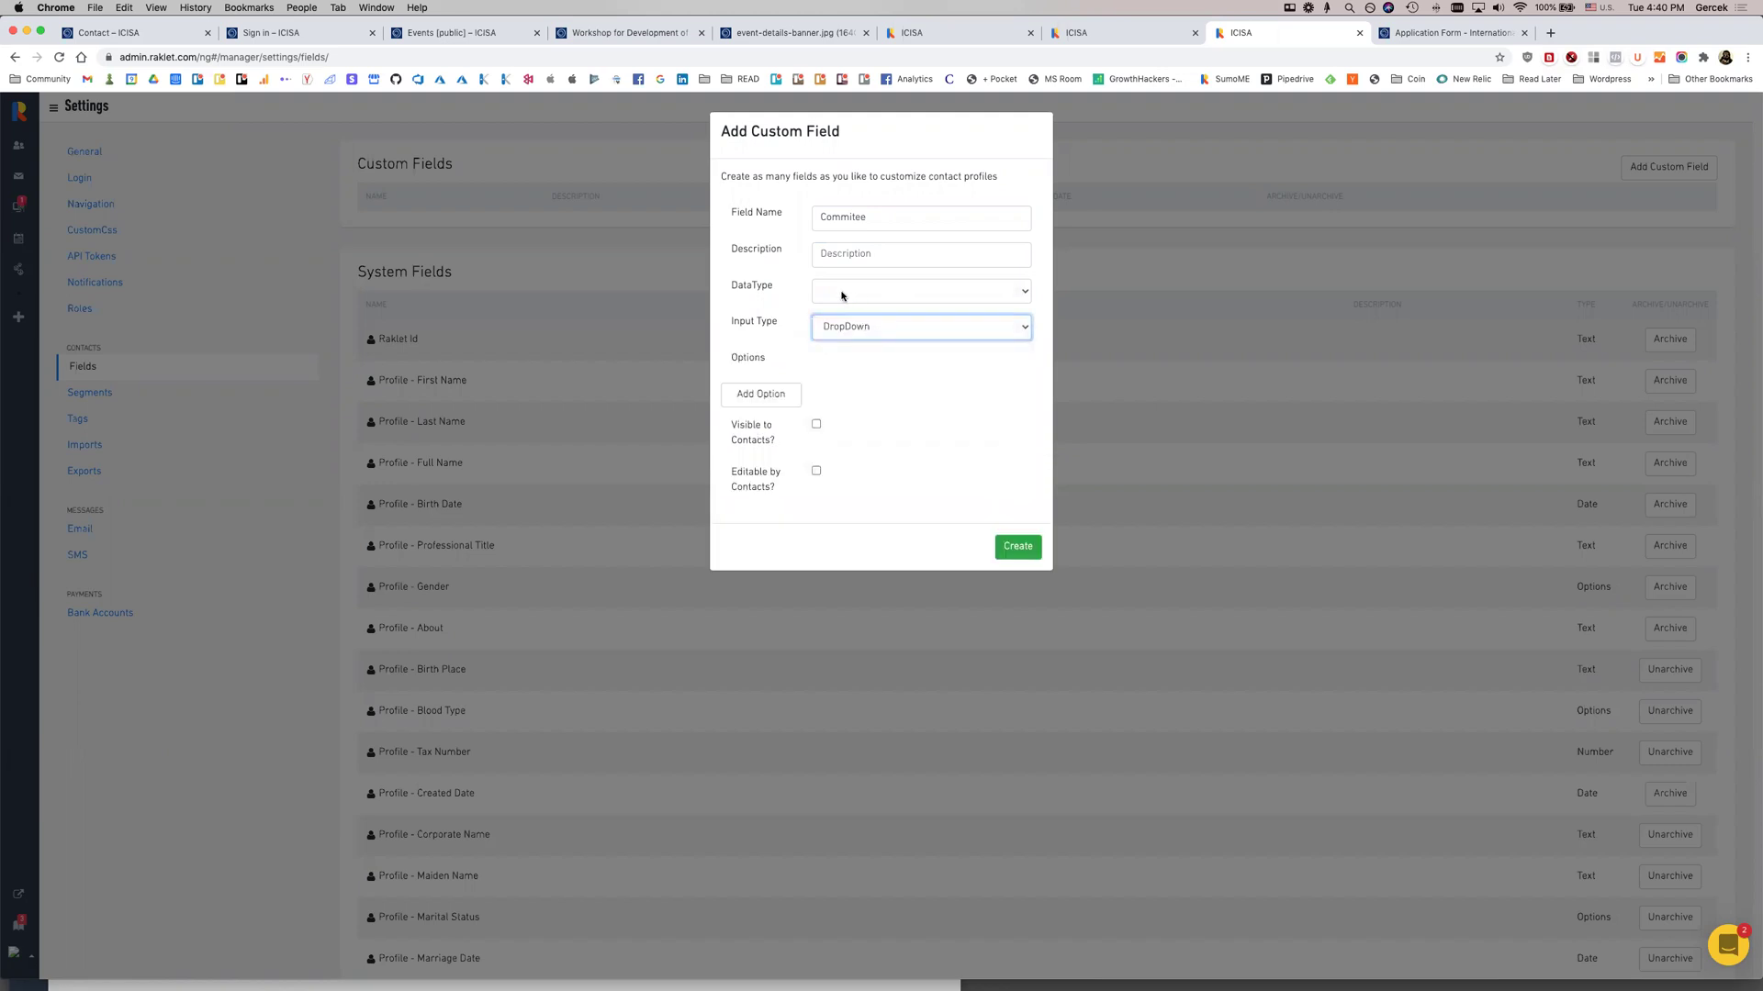
# Add dropdown options 1, 2 and 3, make the field visible and editable by contacts
pyautogui.click(779, 407)
pyautogui.write('1')
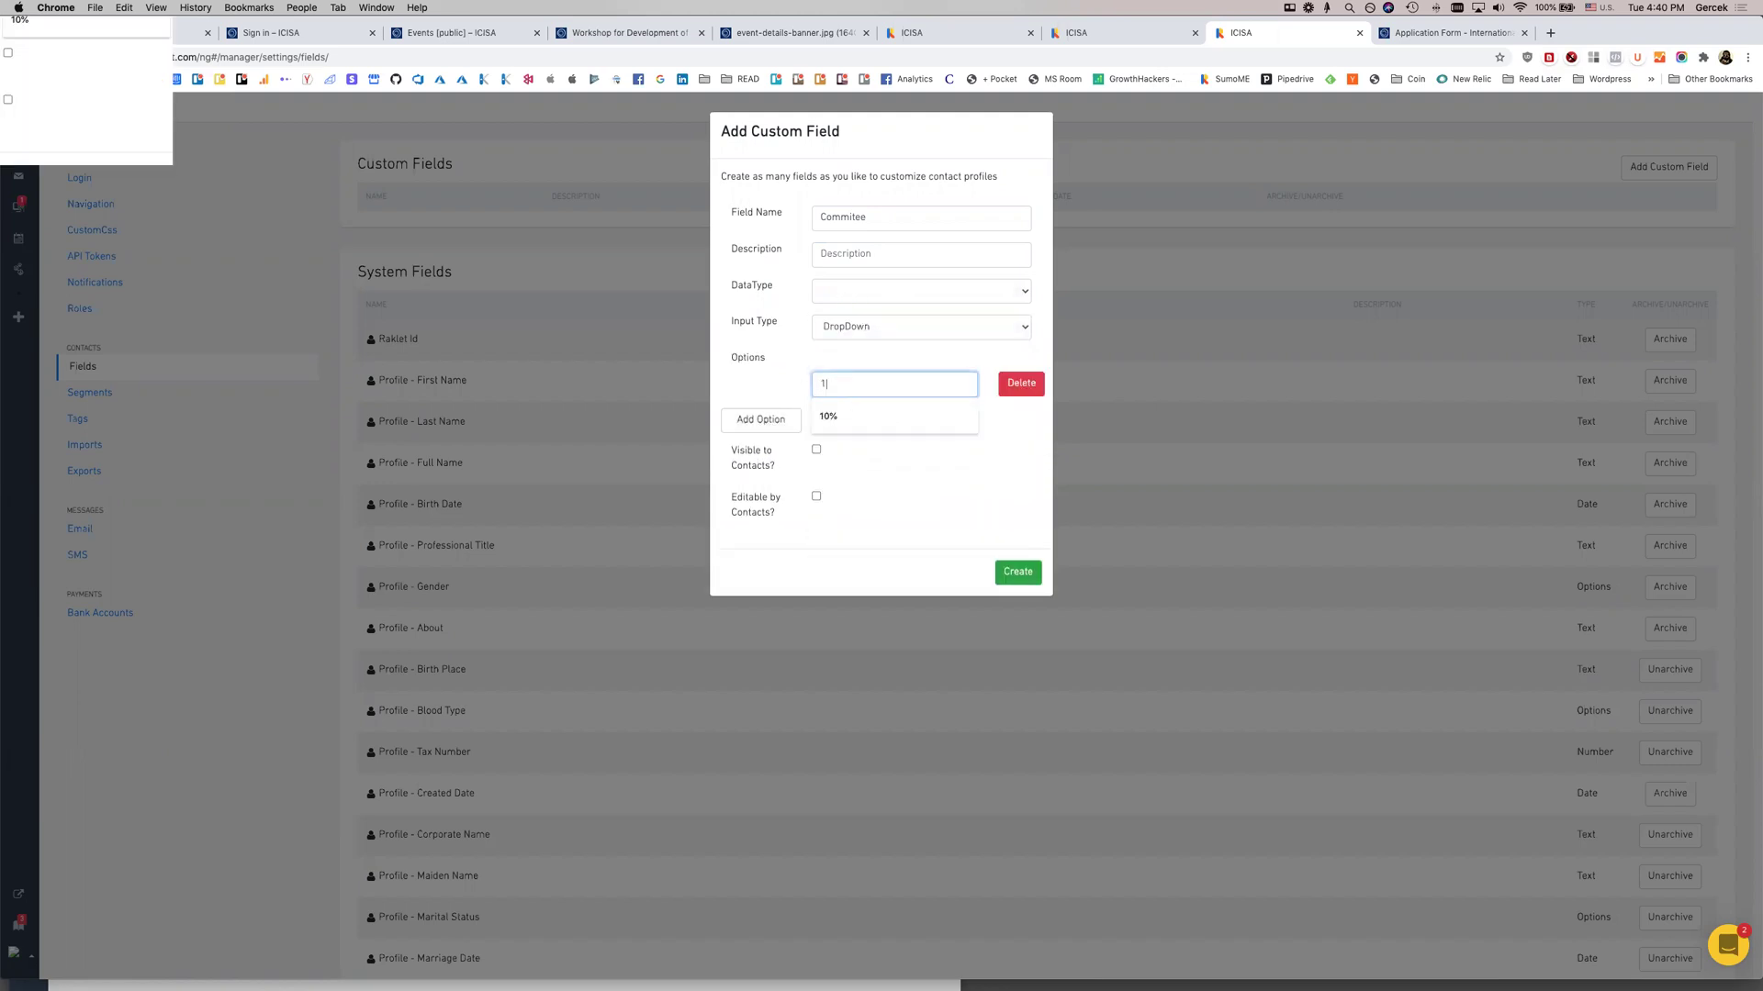
pyautogui.click(793, 421)
pyautogui.write('2')
pyautogui.click(747, 456)
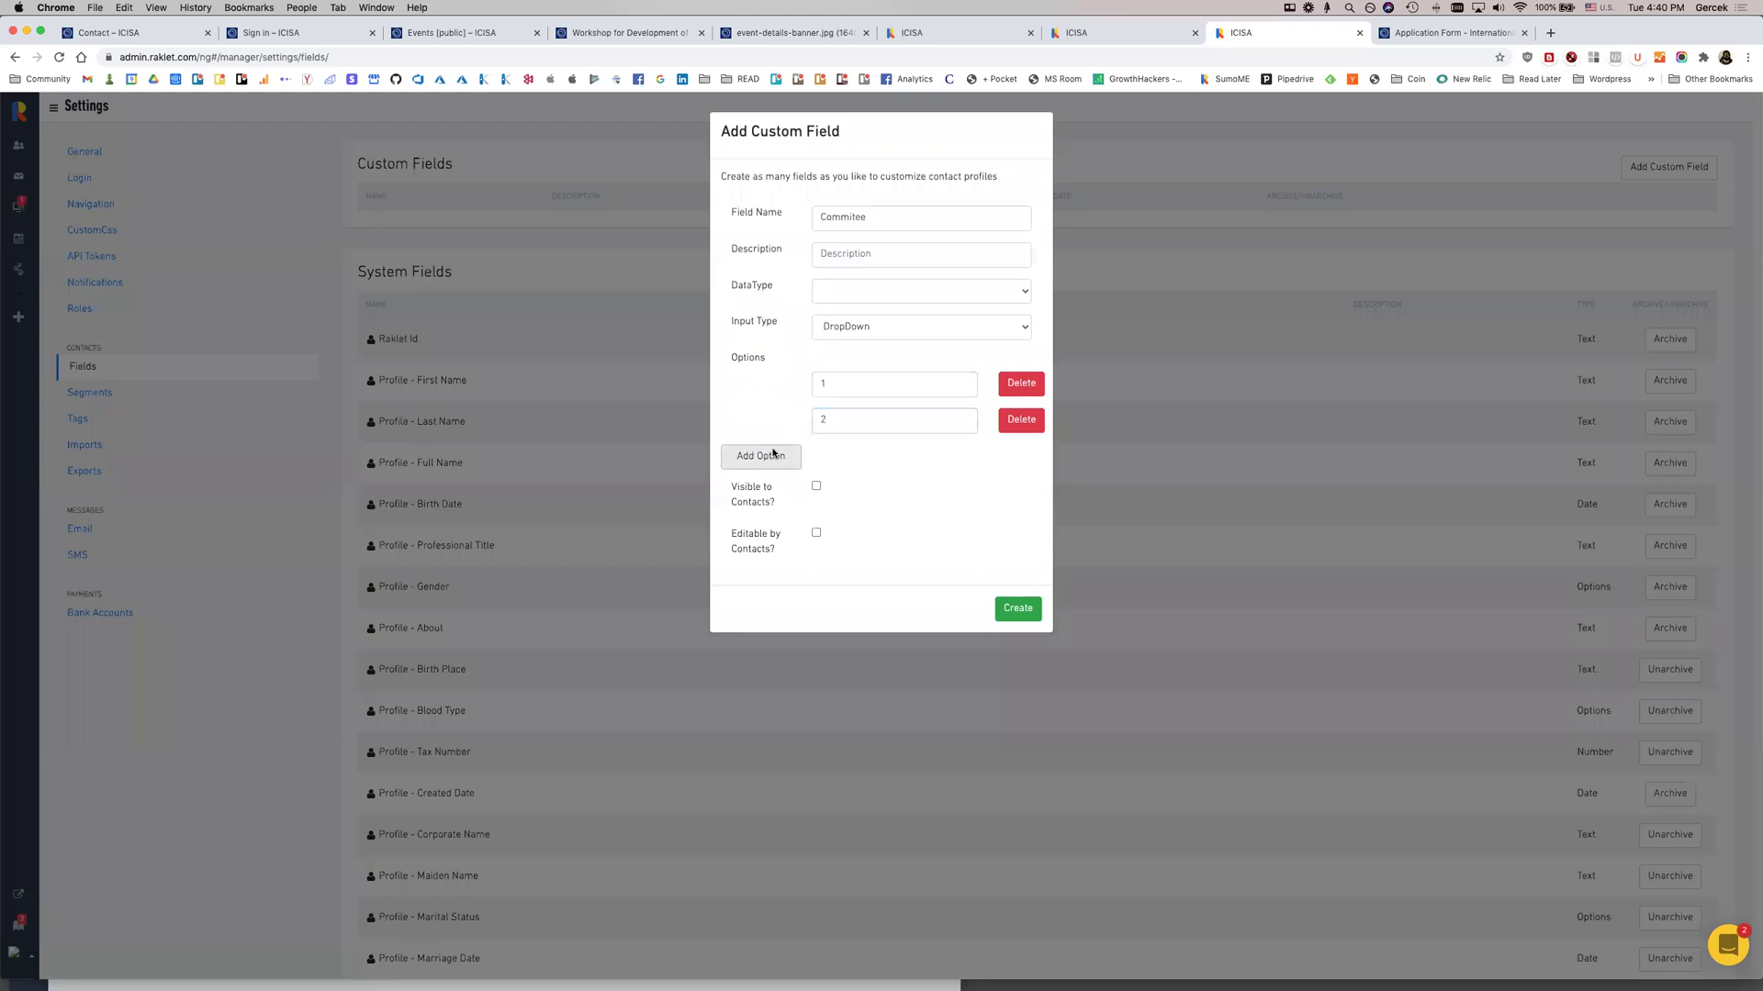
pyautogui.write('3')
pyautogui.click(771, 456)
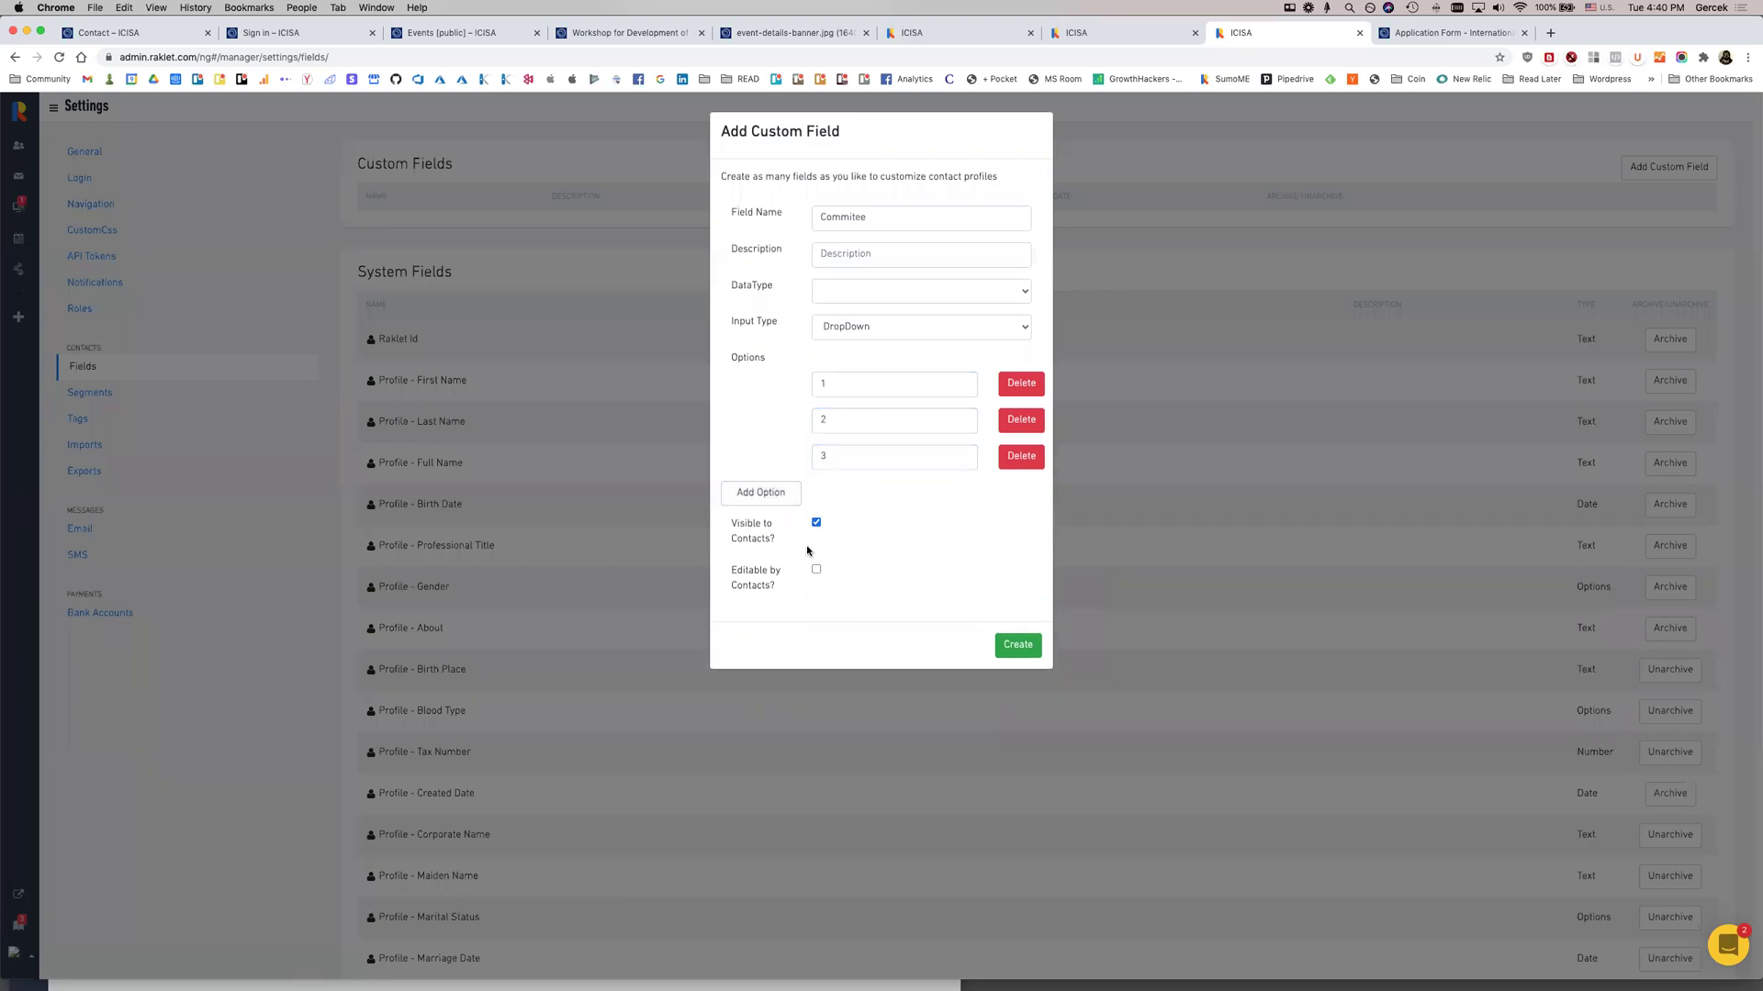
pyautogui.click(1030, 650)
pyautogui.click(1021, 643)
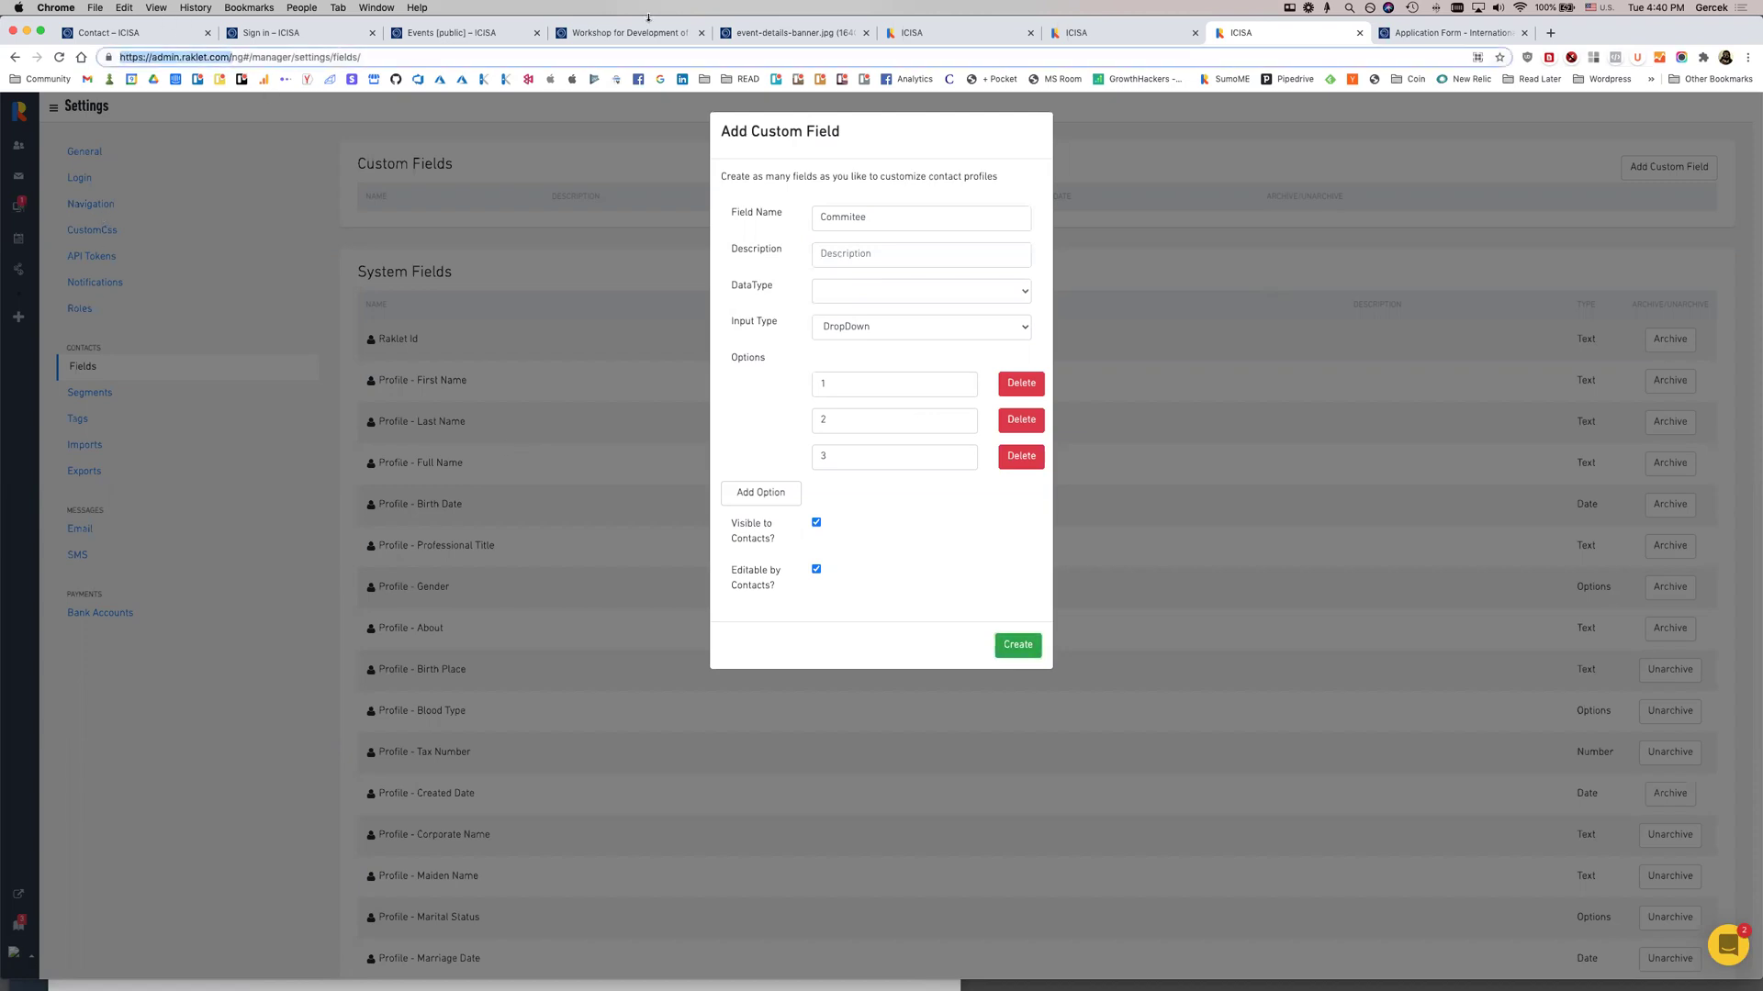
# Return to the custom field form tab and create the Commitee field
pyautogui.click(955, 32)
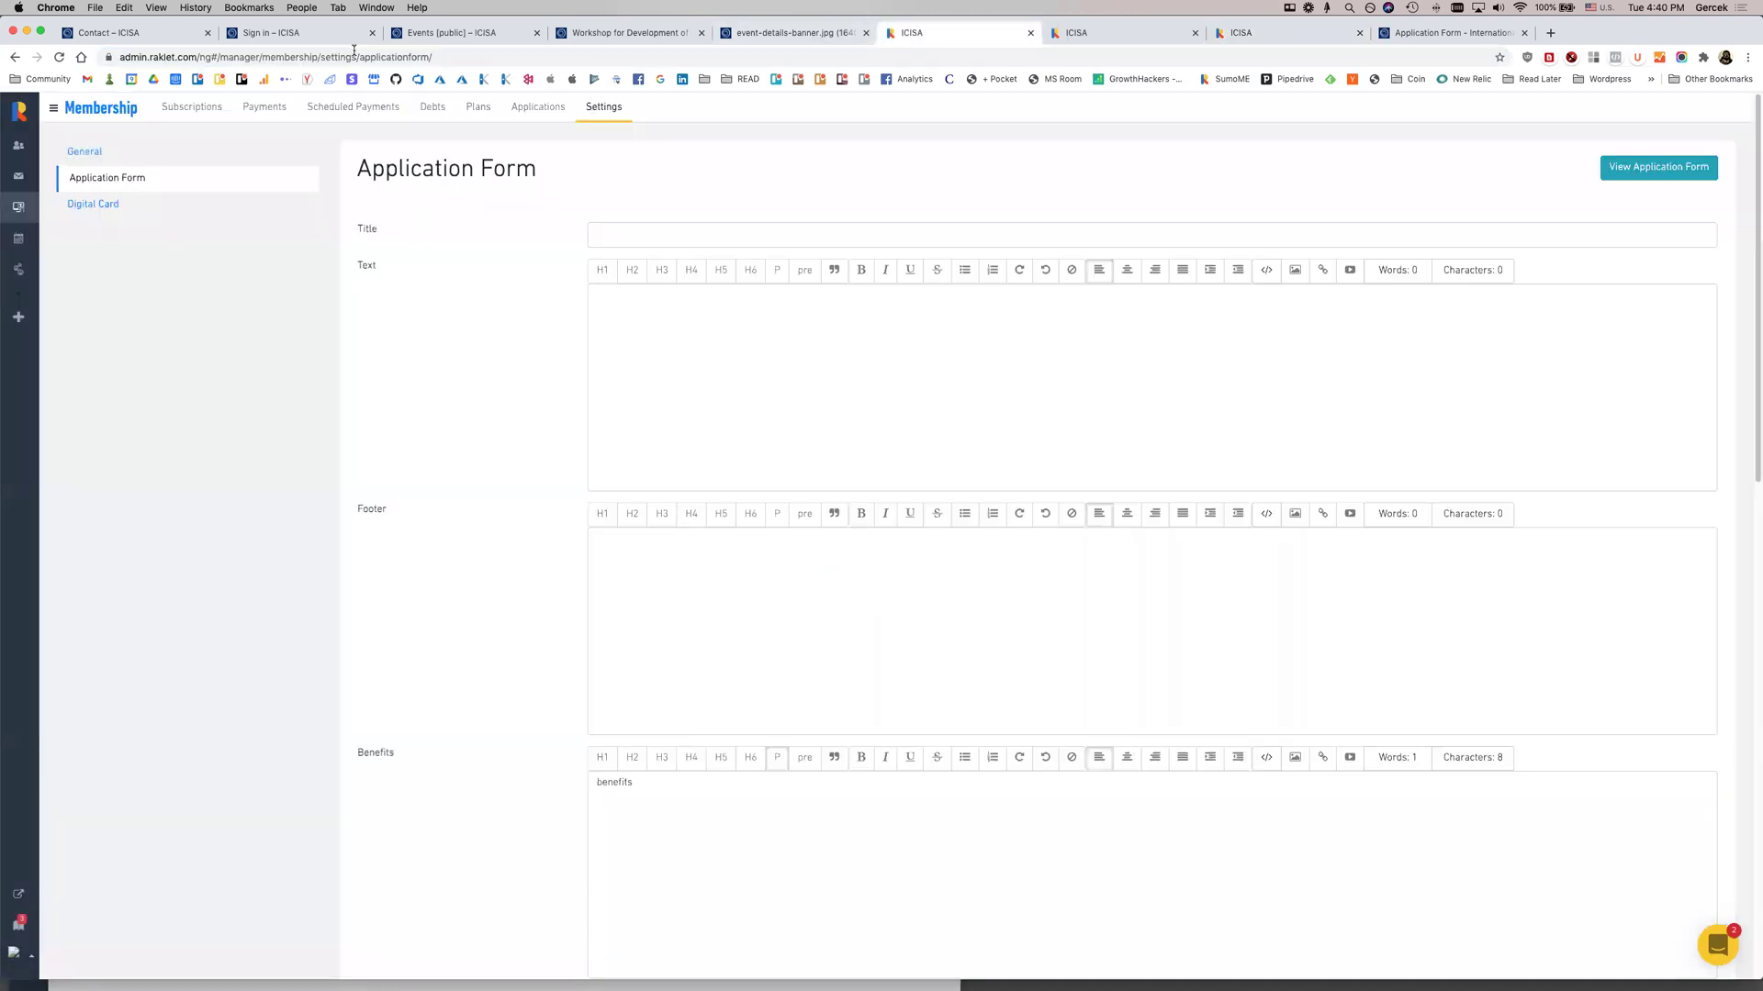
pyautogui.click(19, 145)
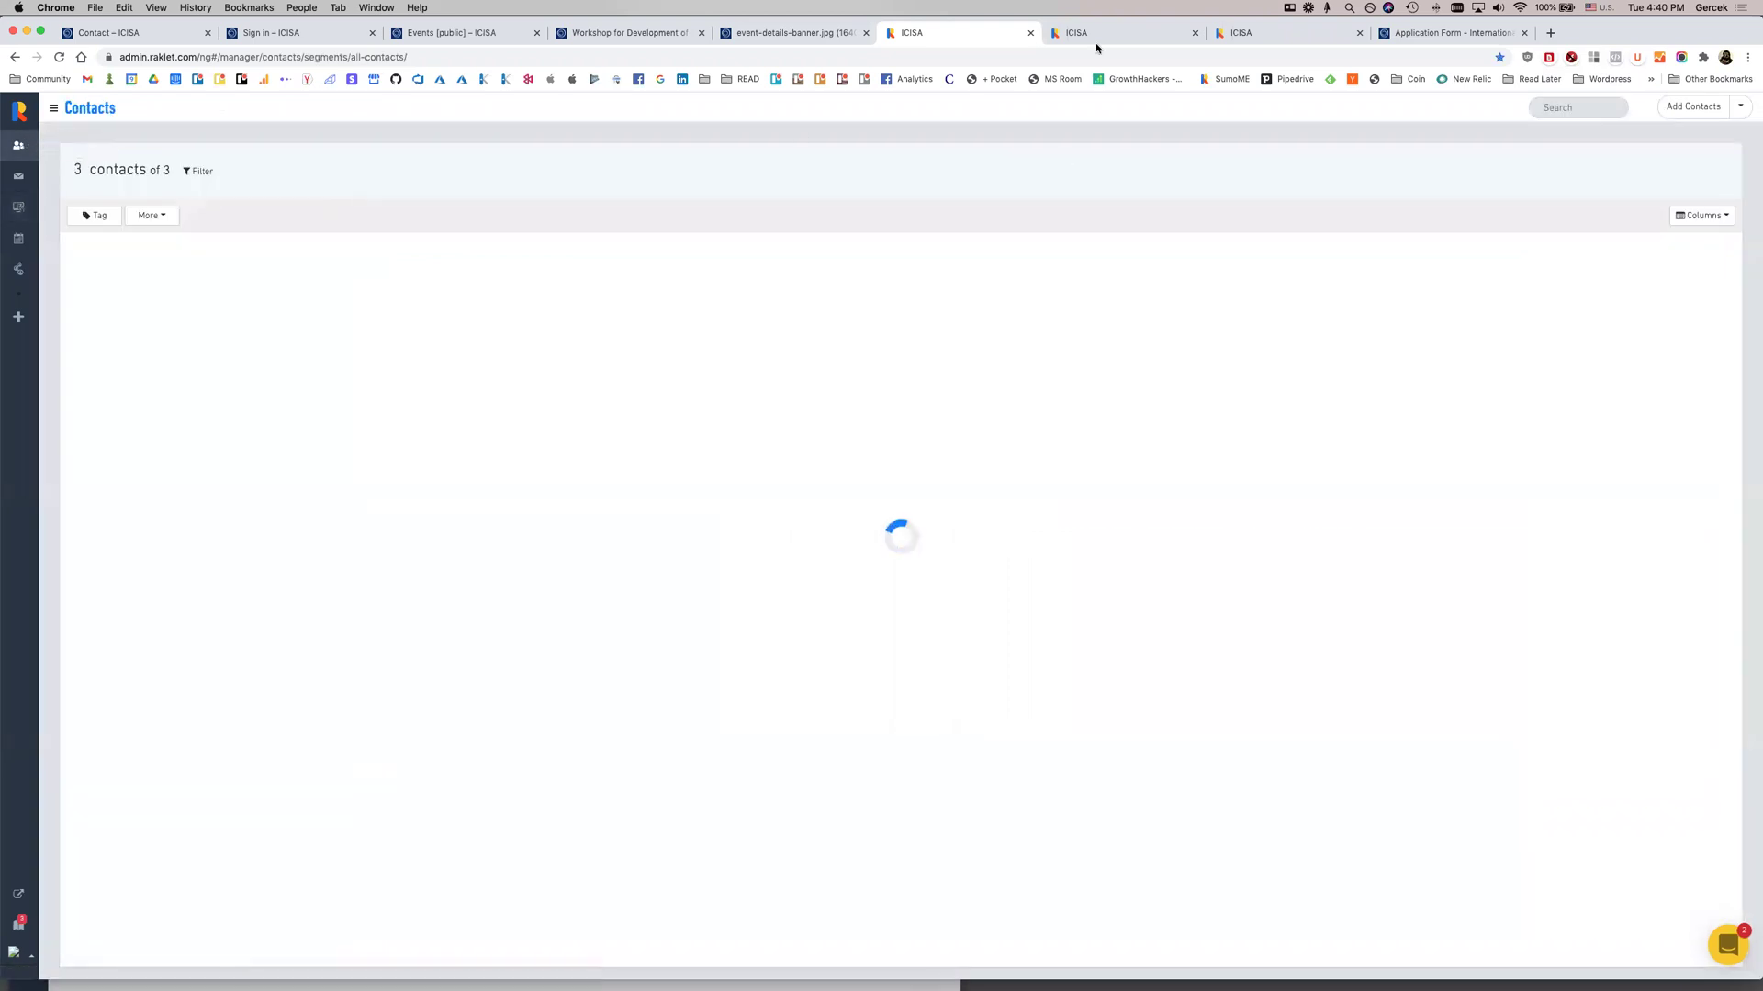
pyautogui.click(1097, 34)
pyautogui.click(1306, 32)
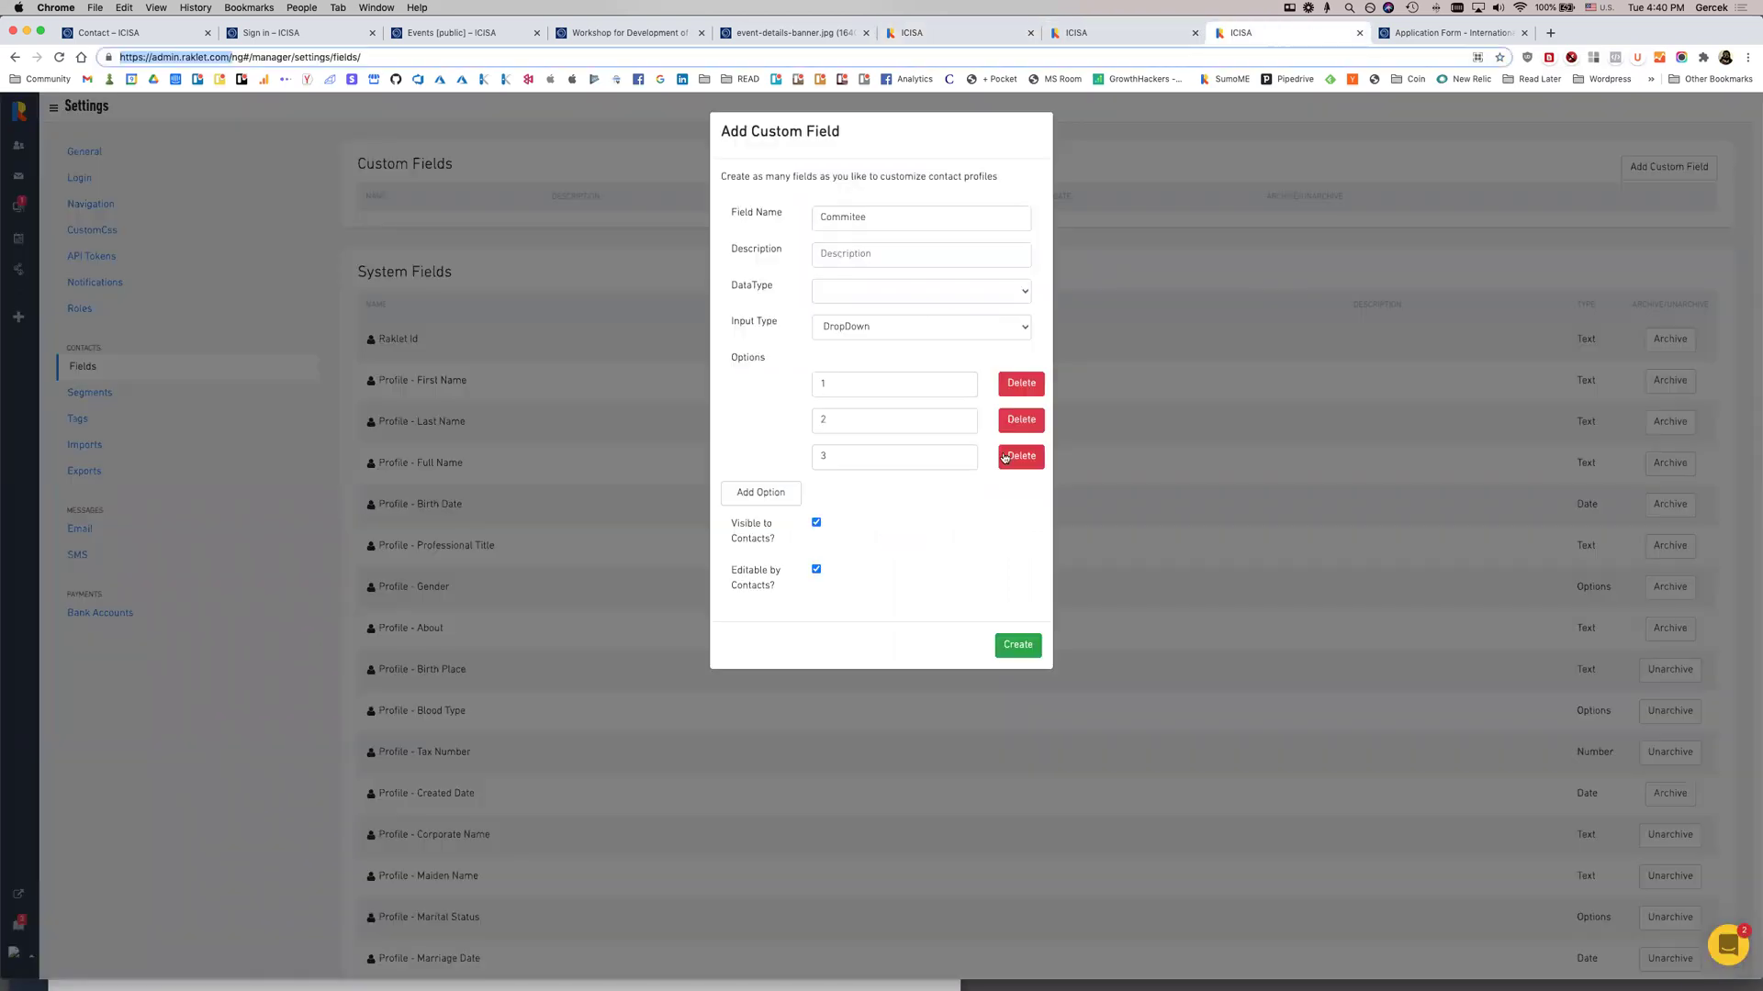
pyautogui.click(886, 290)
pyautogui.click(881, 305)
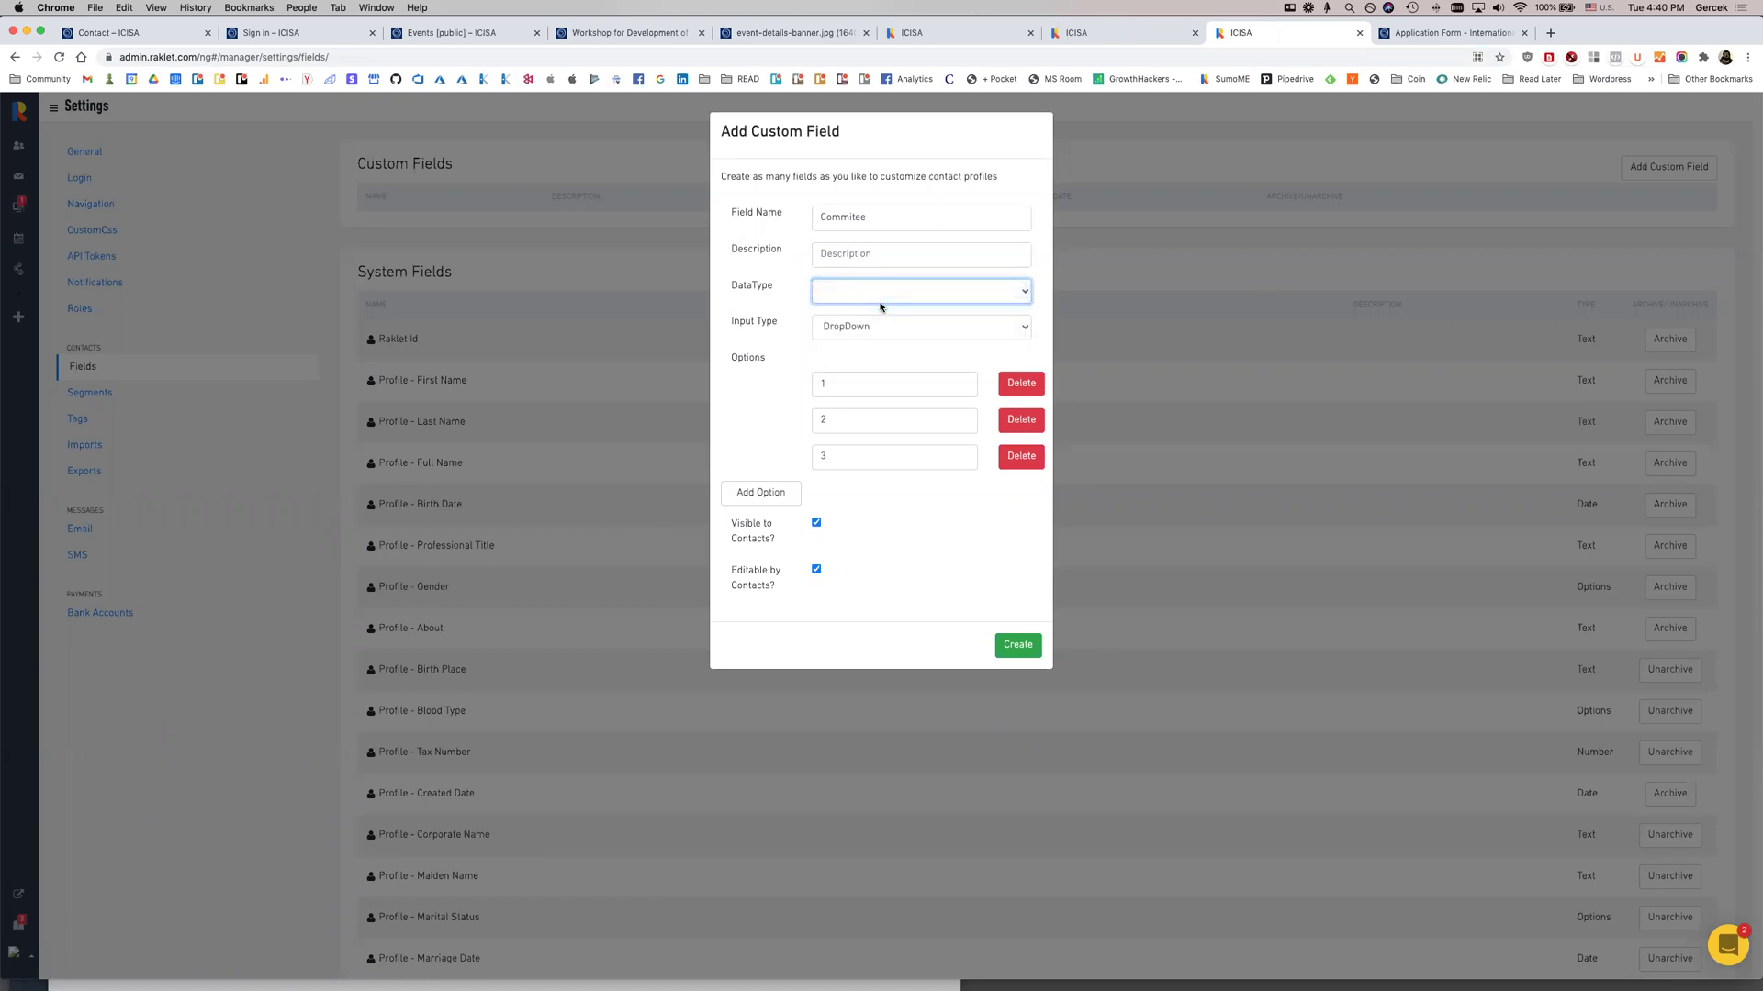
pyautogui.click(1021, 655)
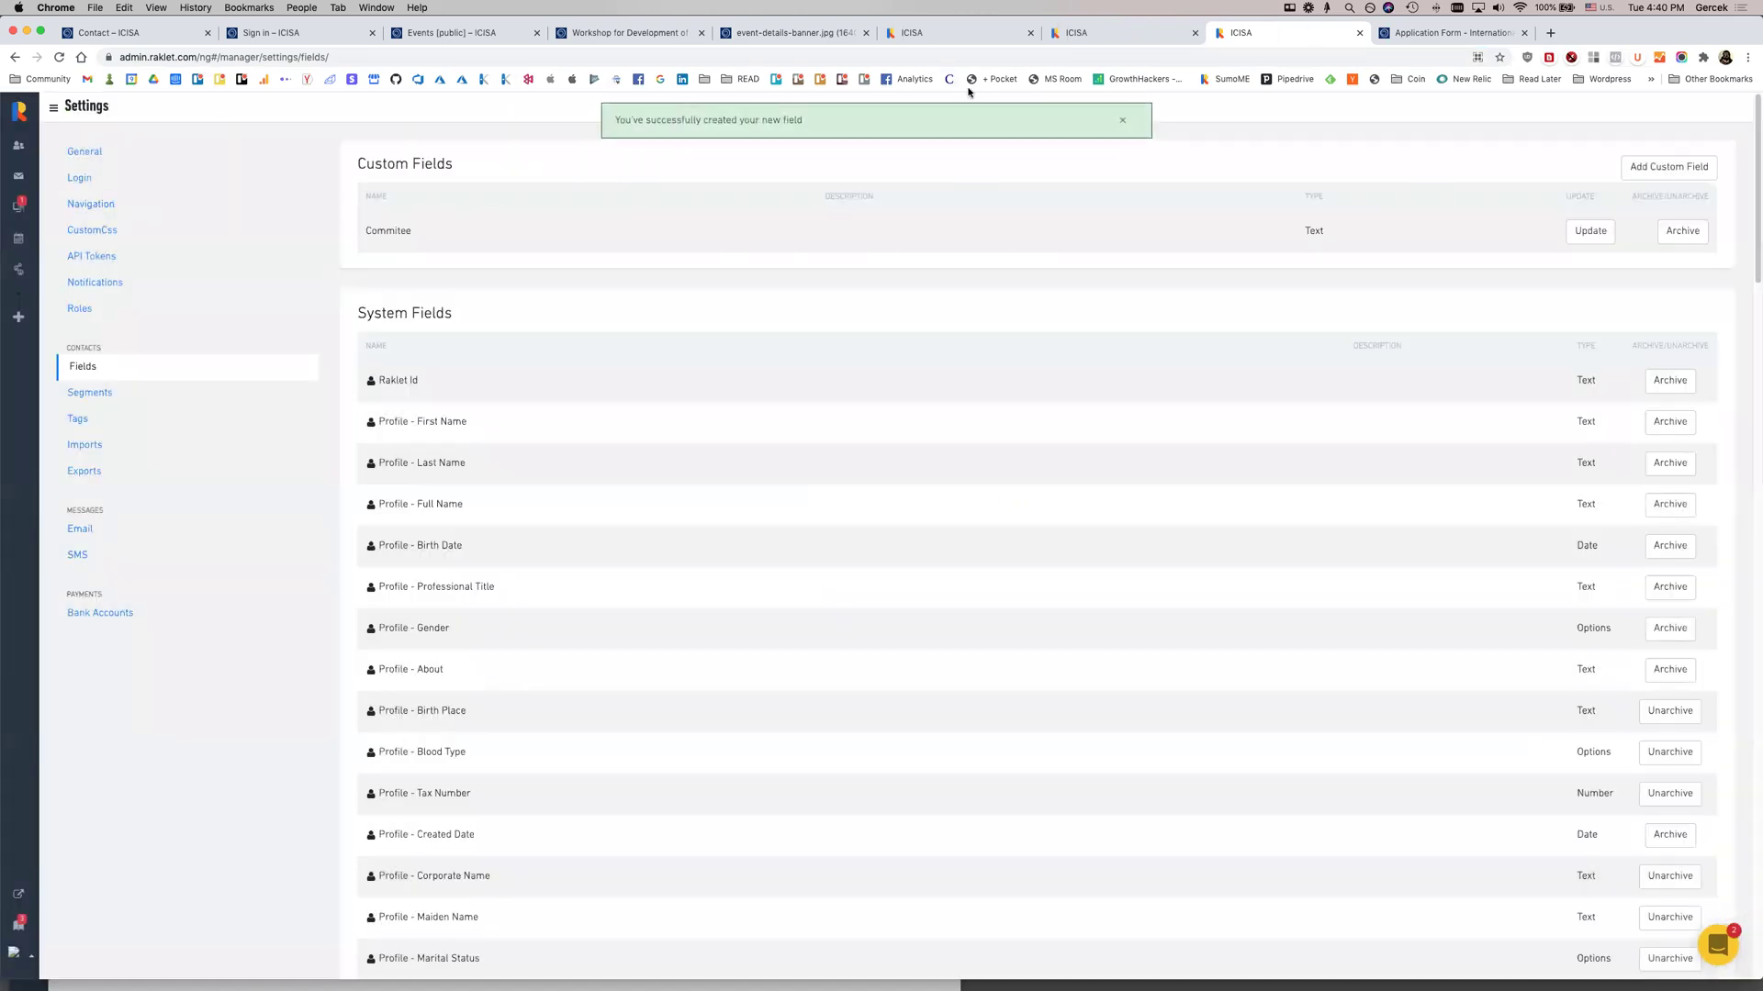
# Set the contact's Commitee field to 1 in its profile details
pyautogui.click(1091, 37)
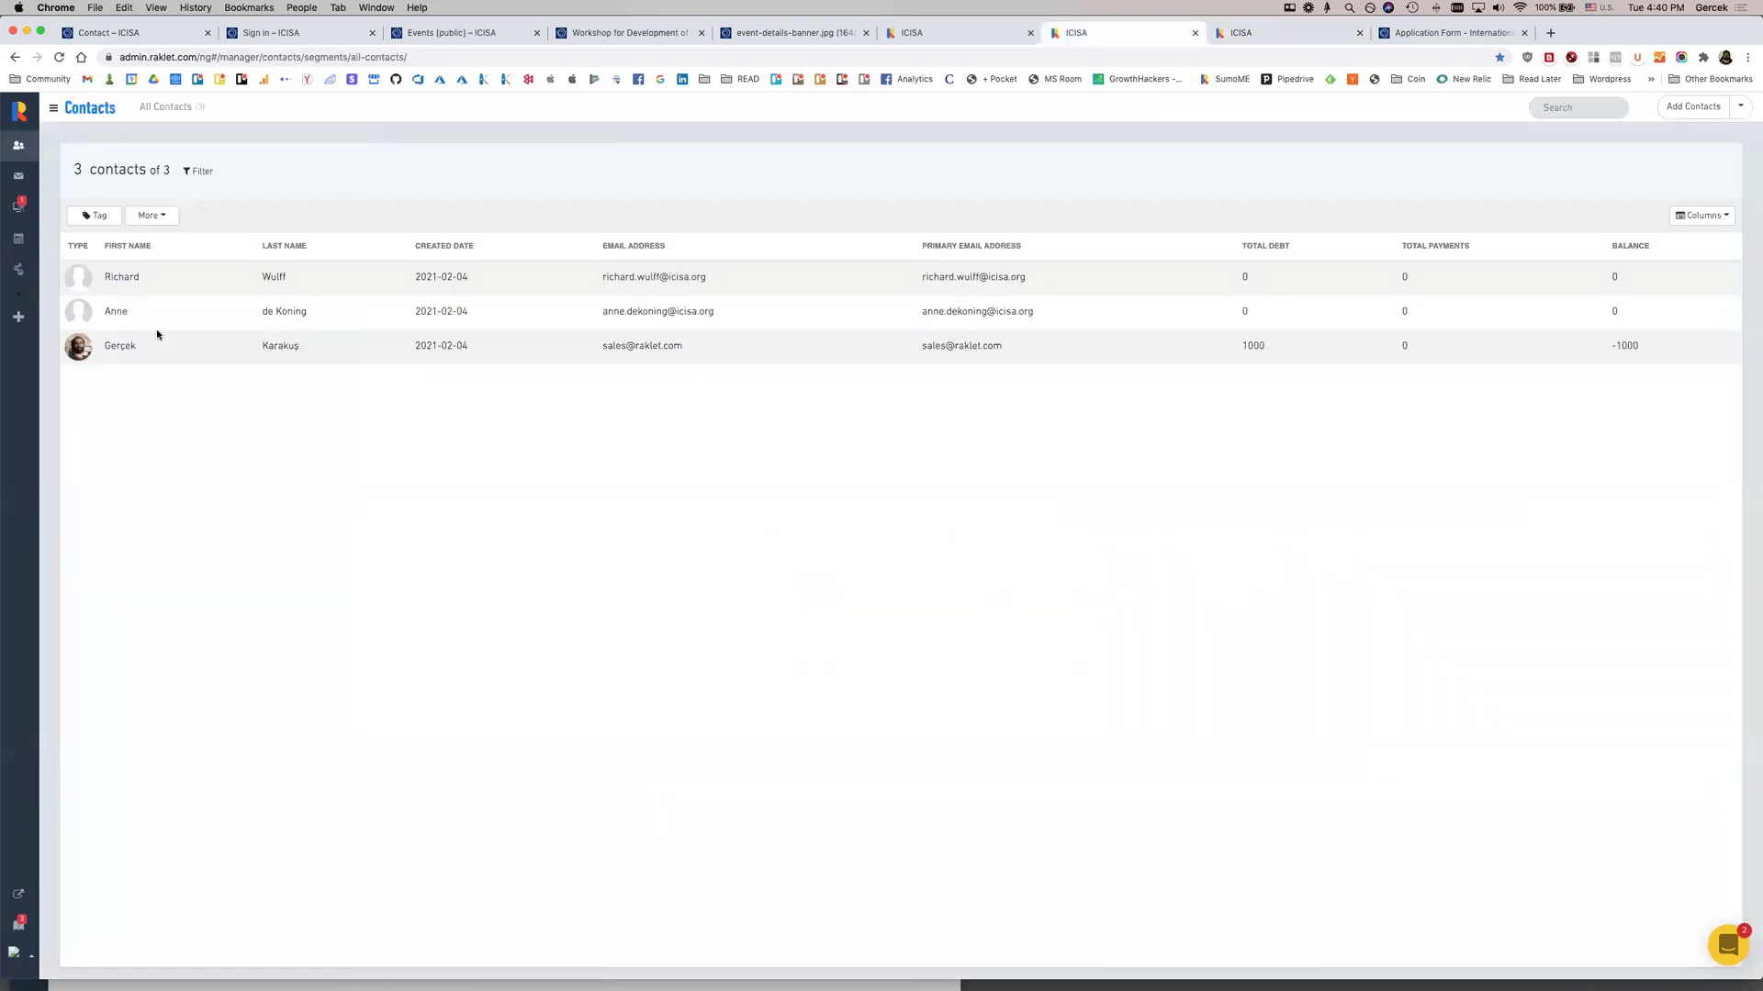
pyautogui.click(509, 370)
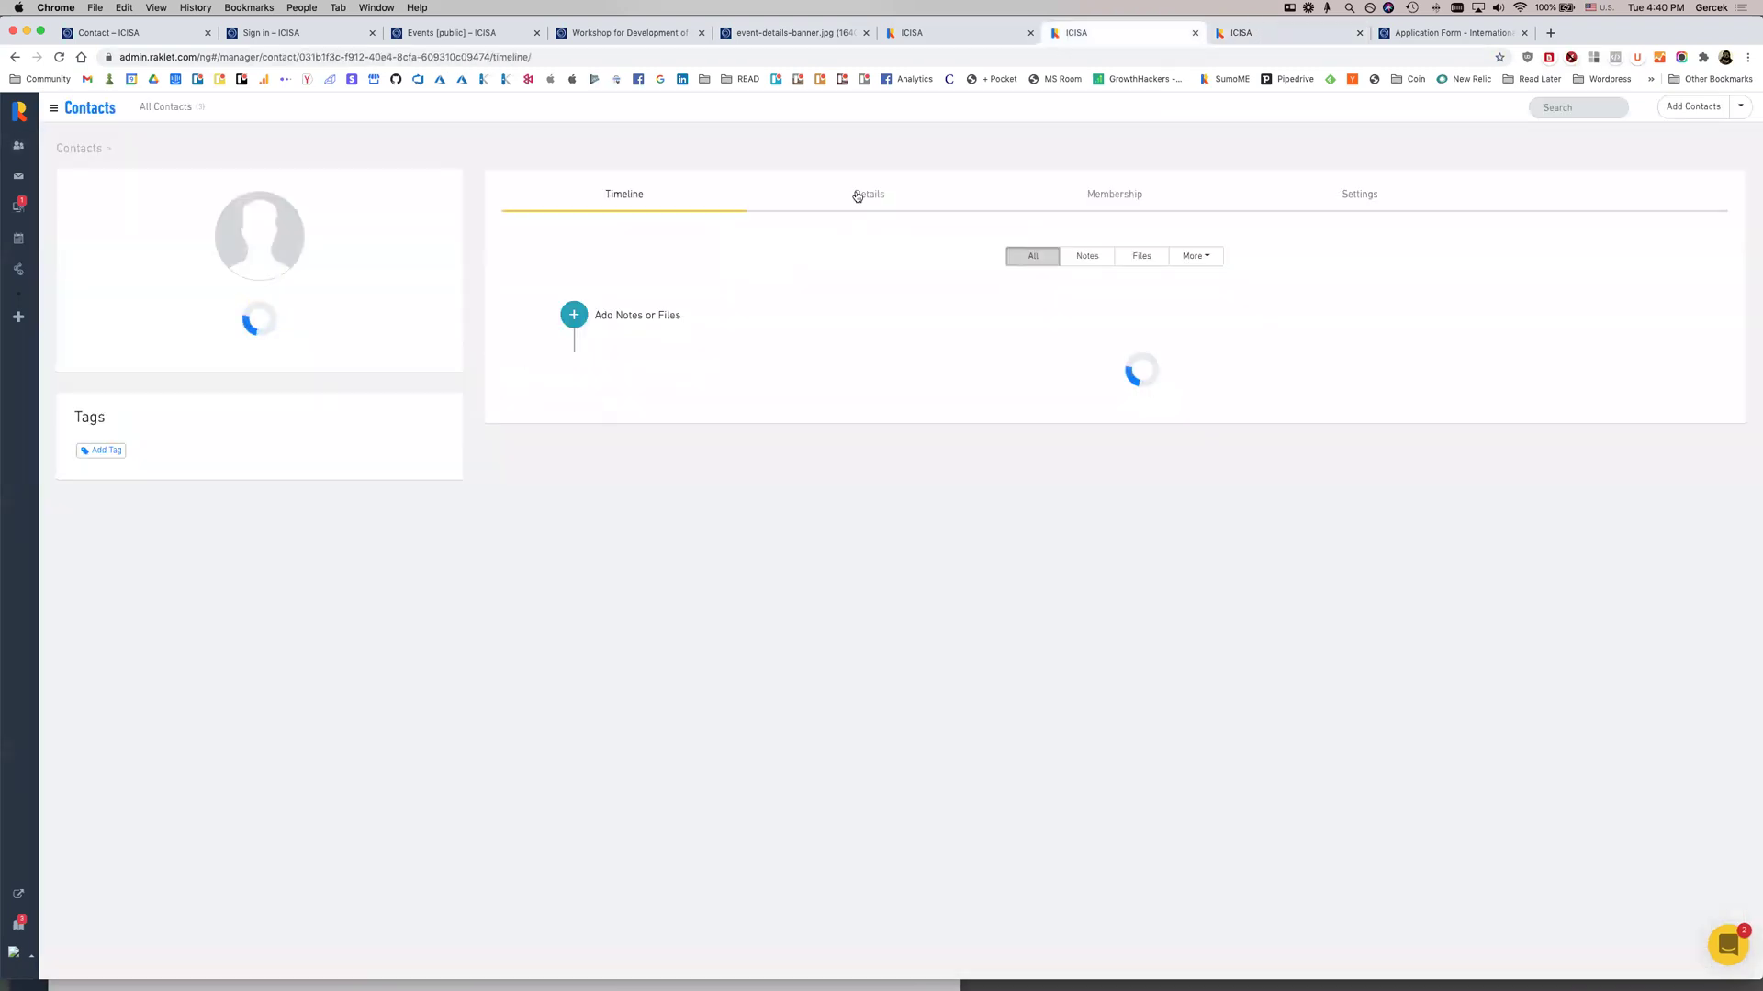
pyautogui.click(855, 196)
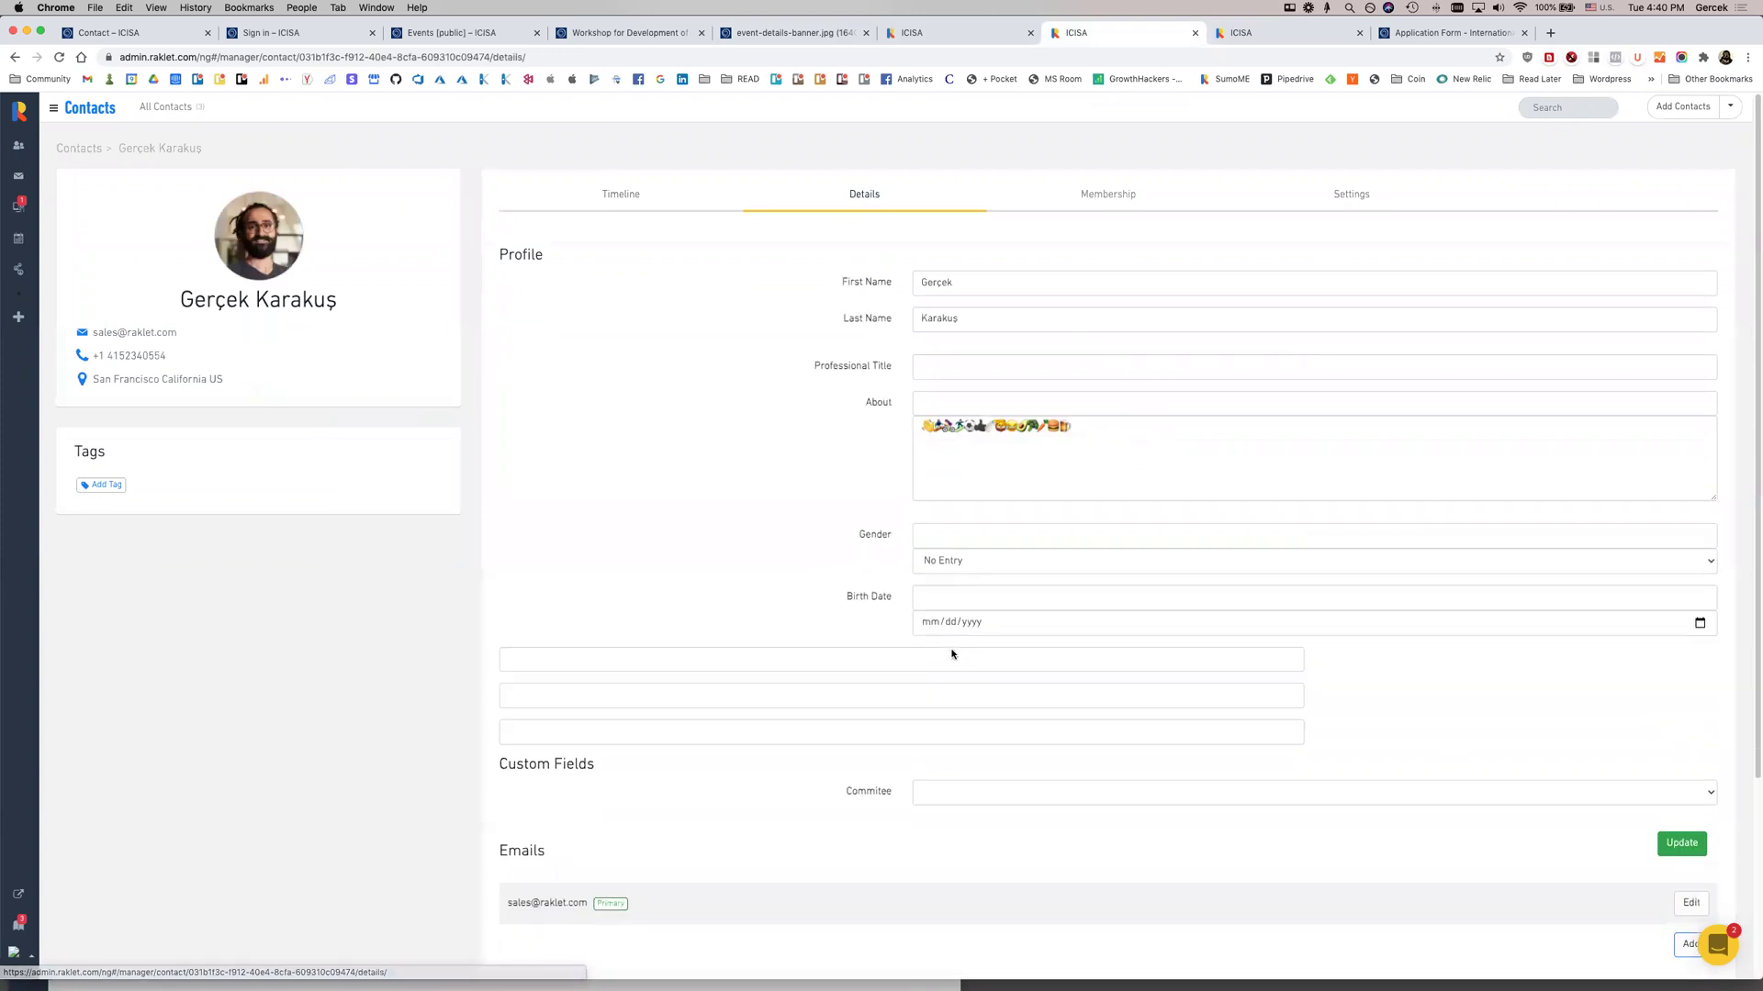
pyautogui.click(924, 644)
pyautogui.click(937, 656)
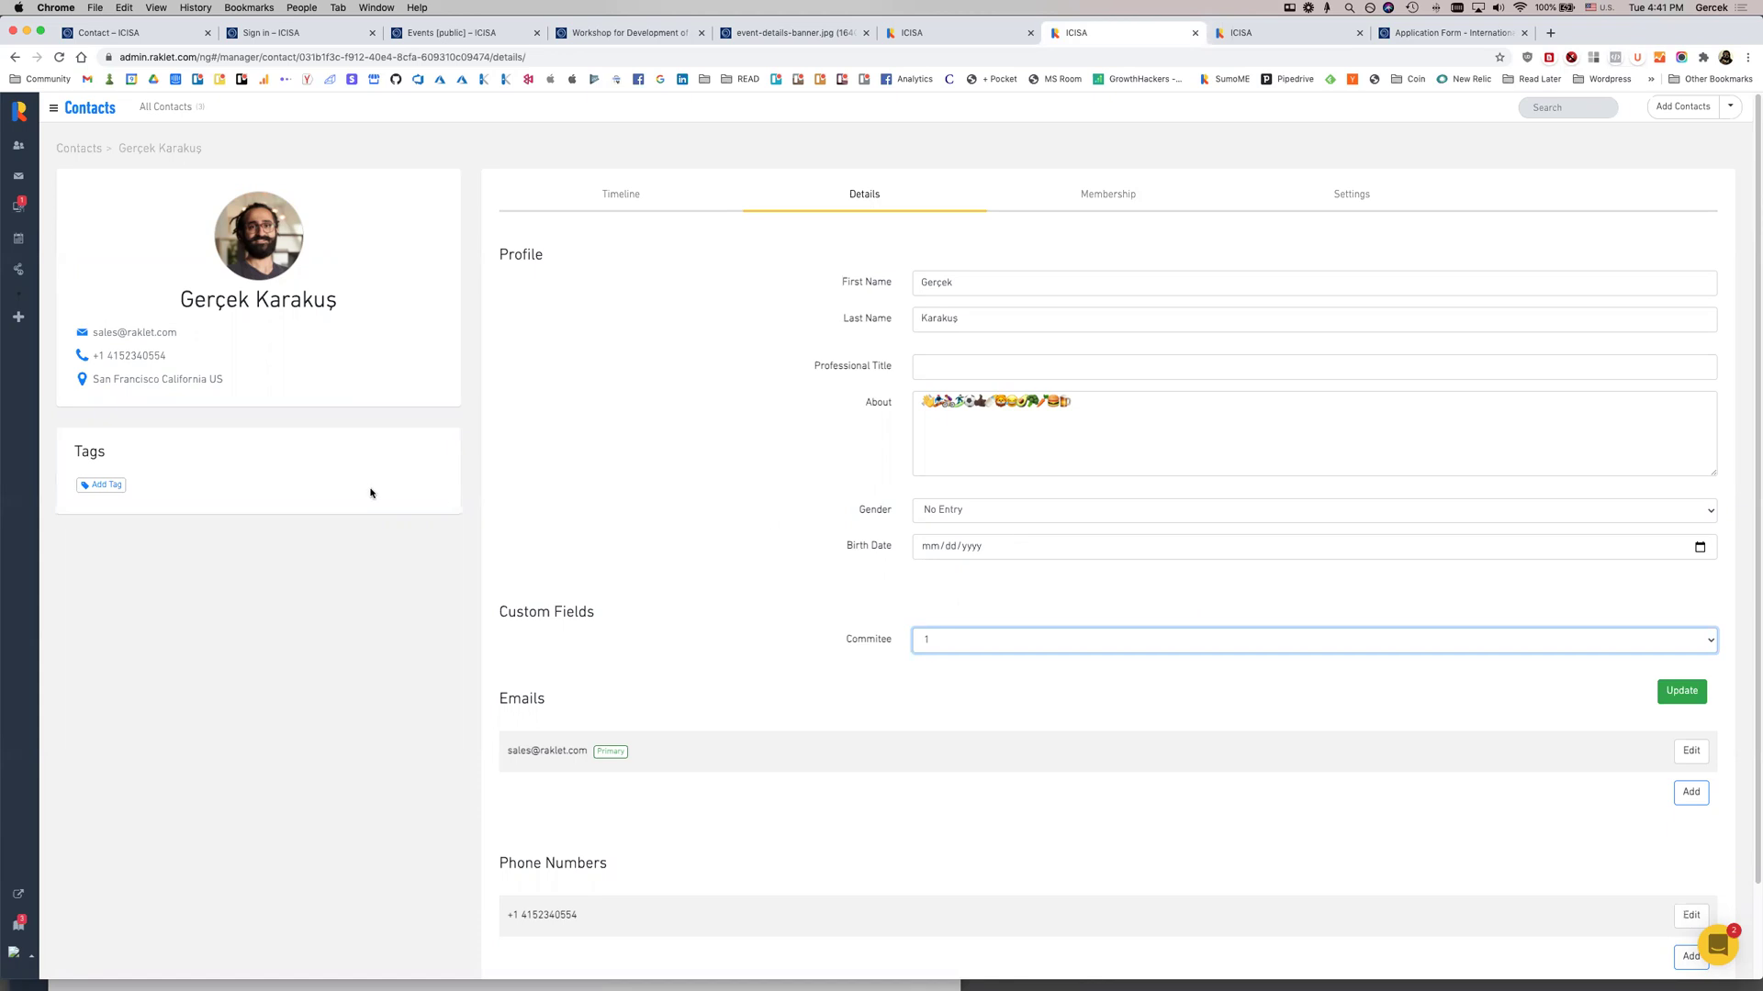
# Create a new Board Member tag and attach it to the contact
pyautogui.click(102, 486)
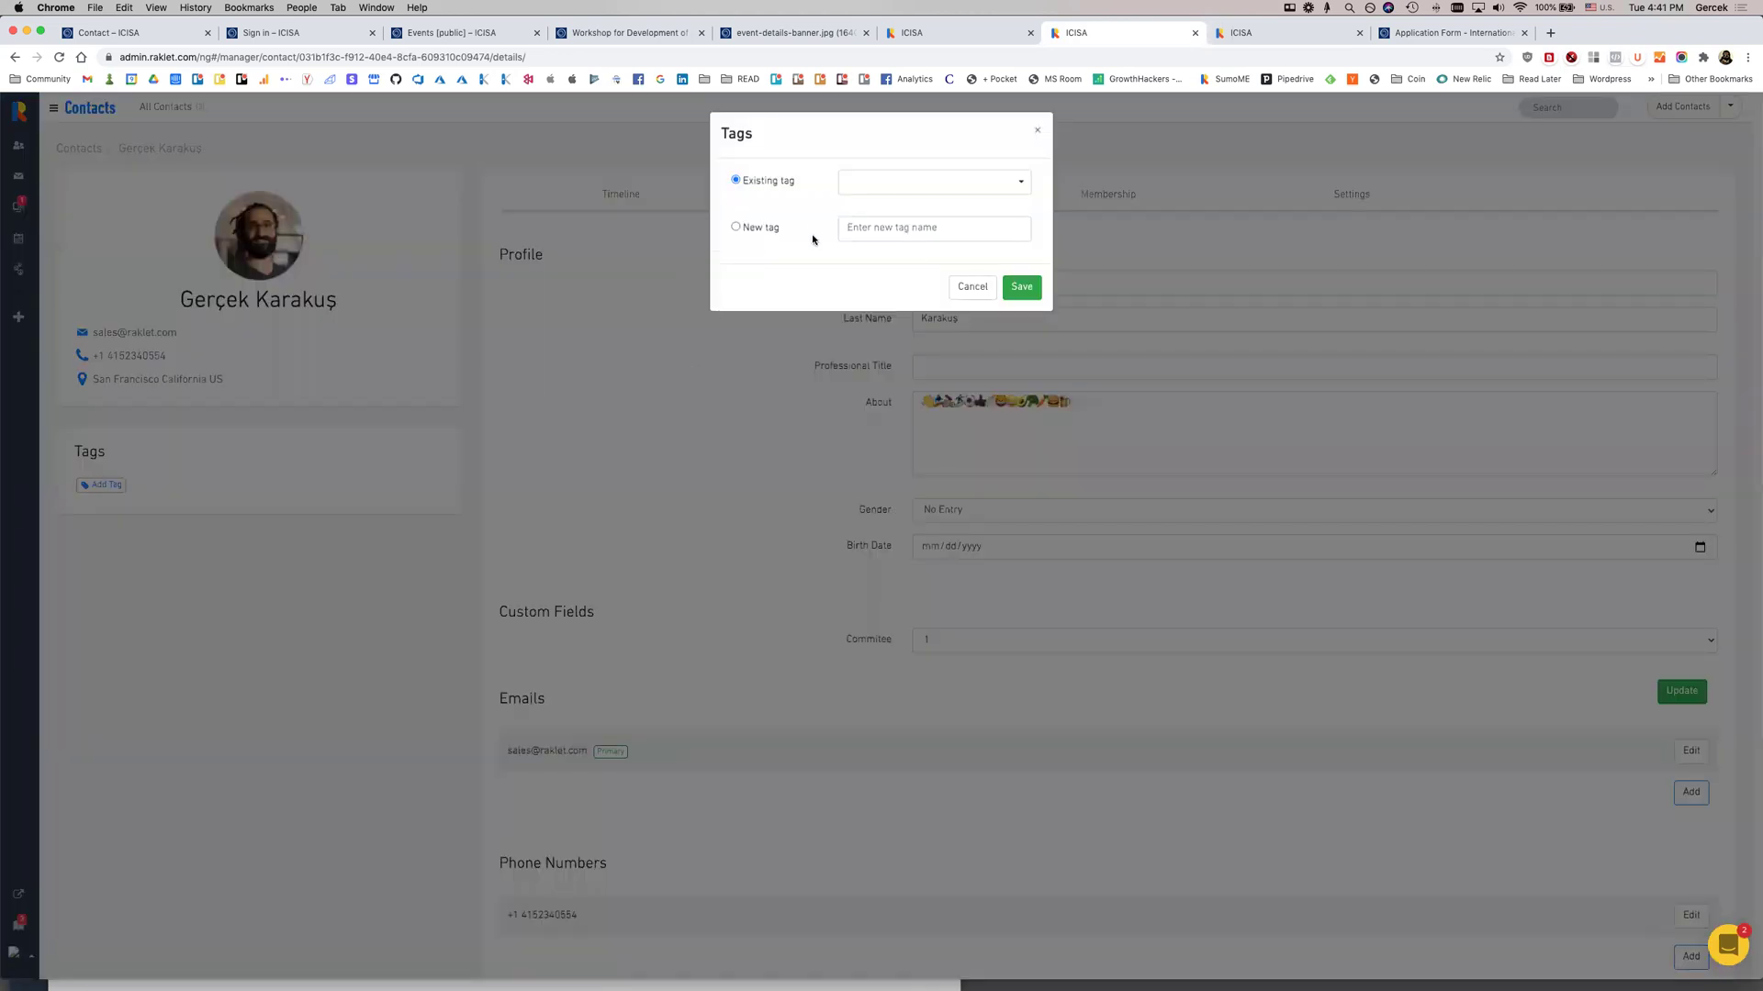
pyautogui.click(846, 227)
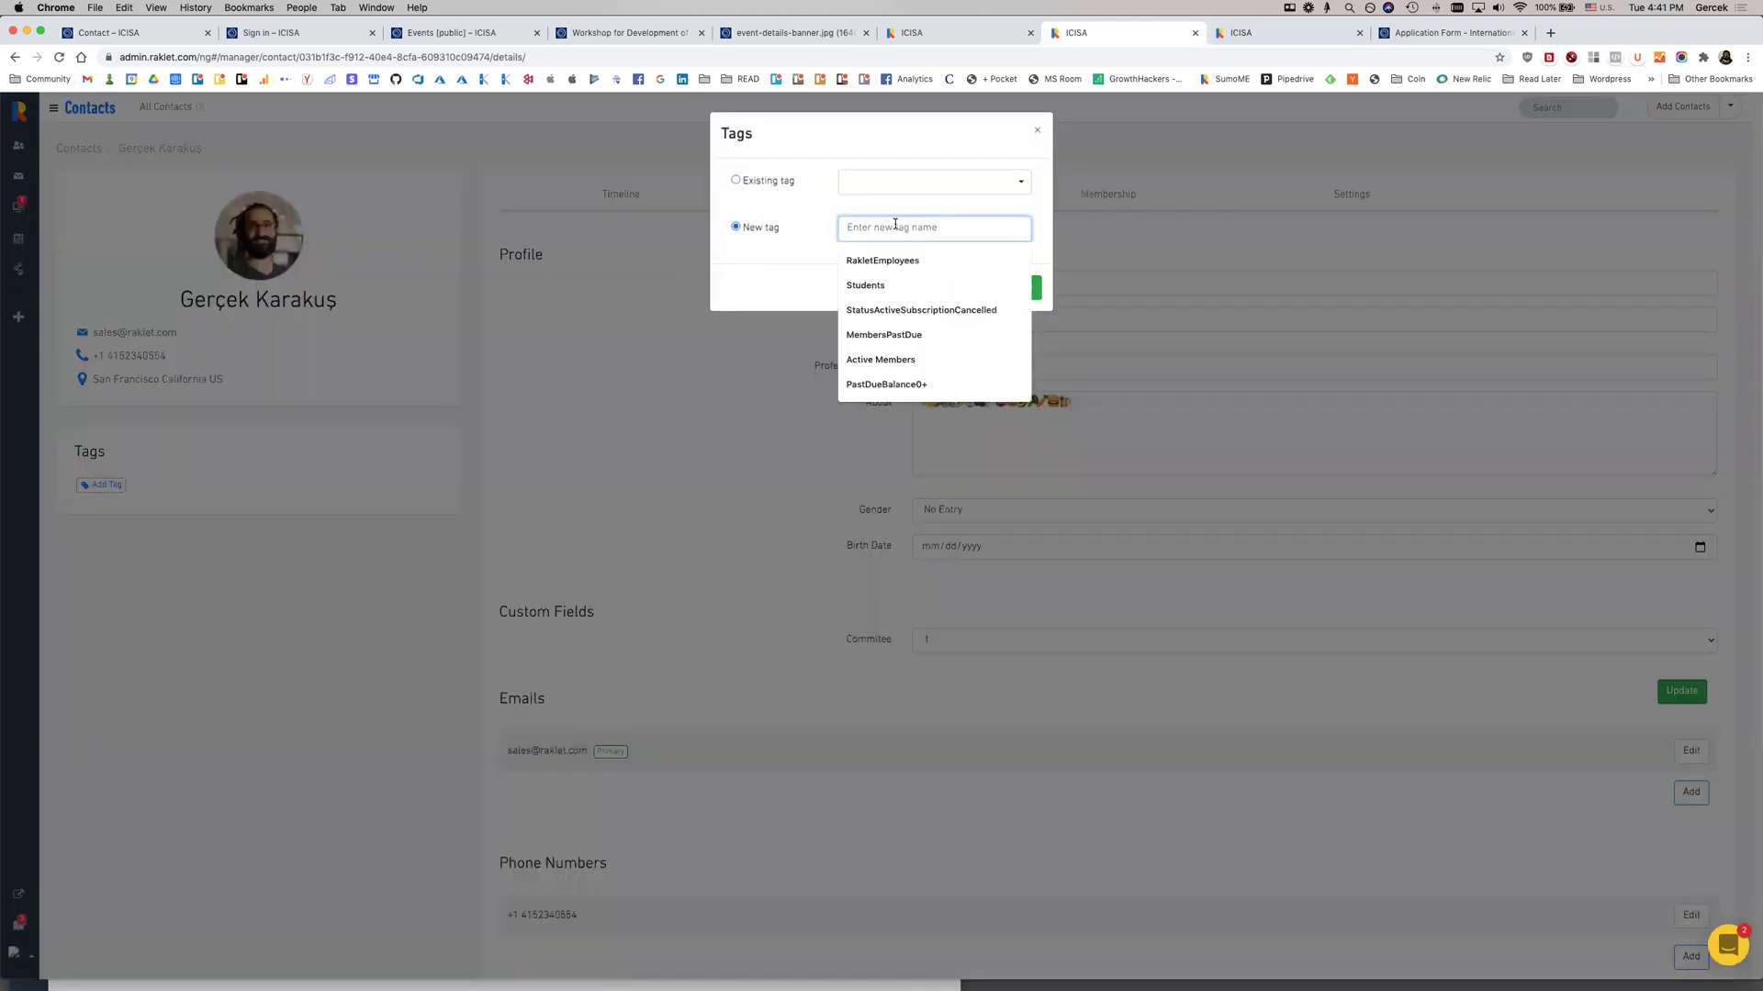
pyautogui.write('Board Member')
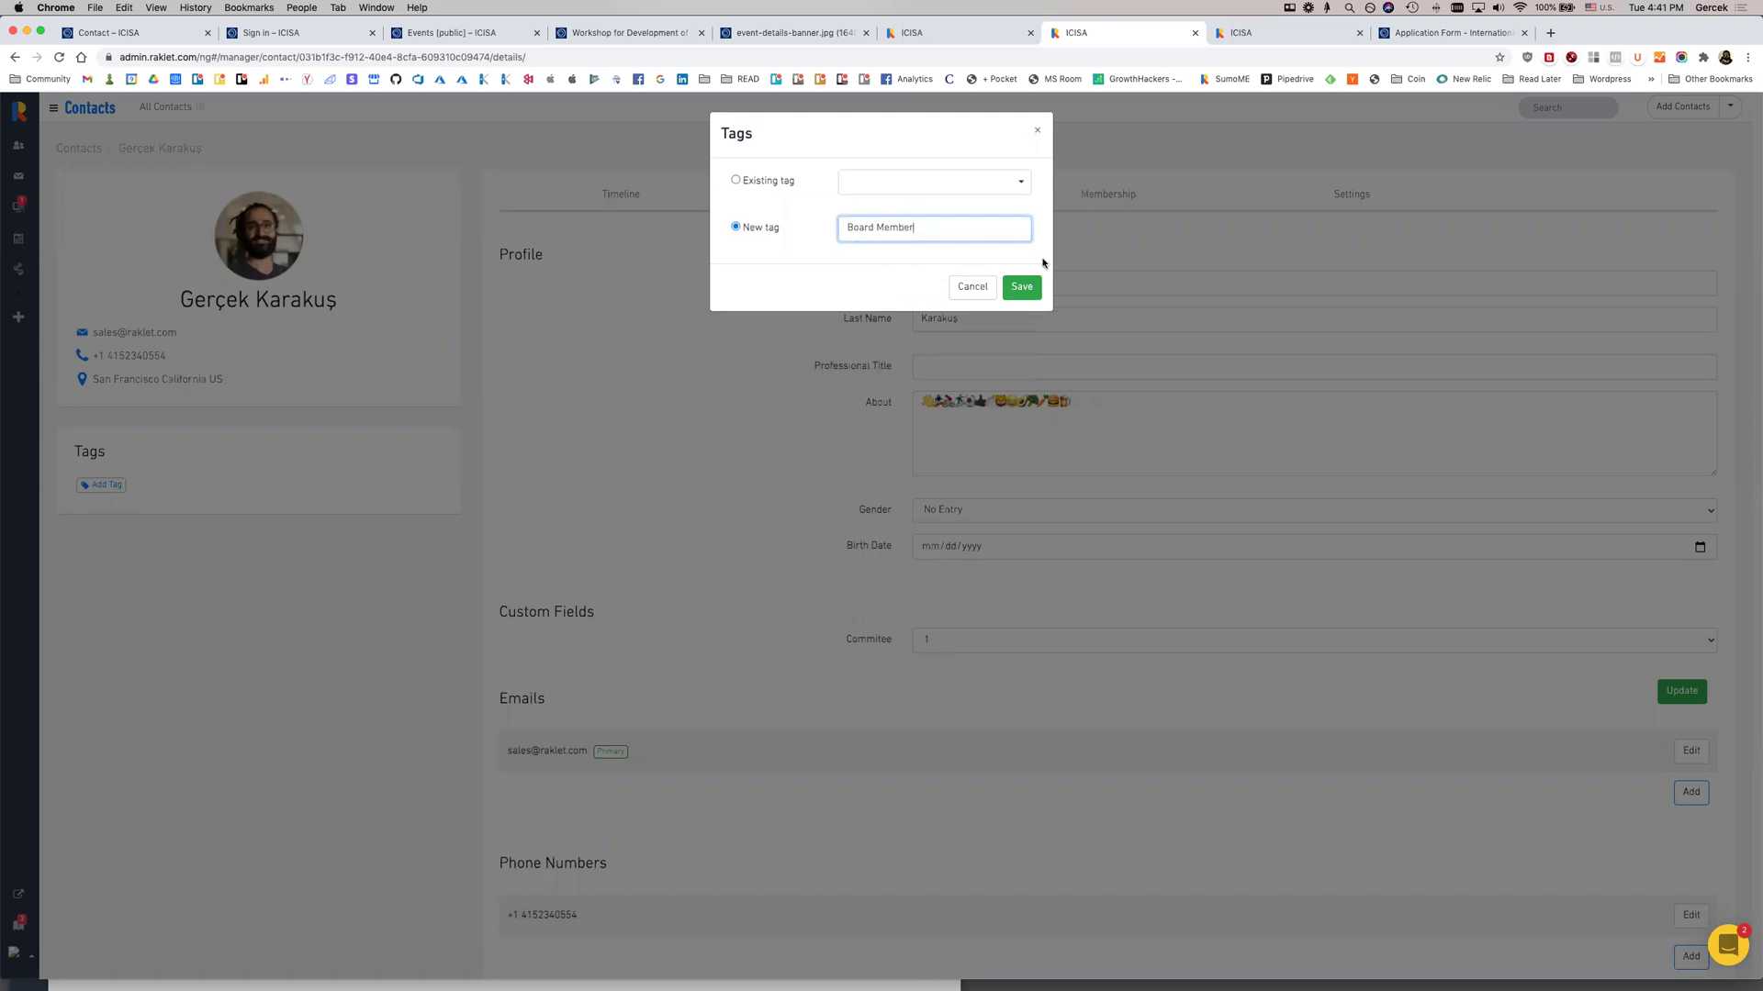
pyautogui.click(1026, 287)
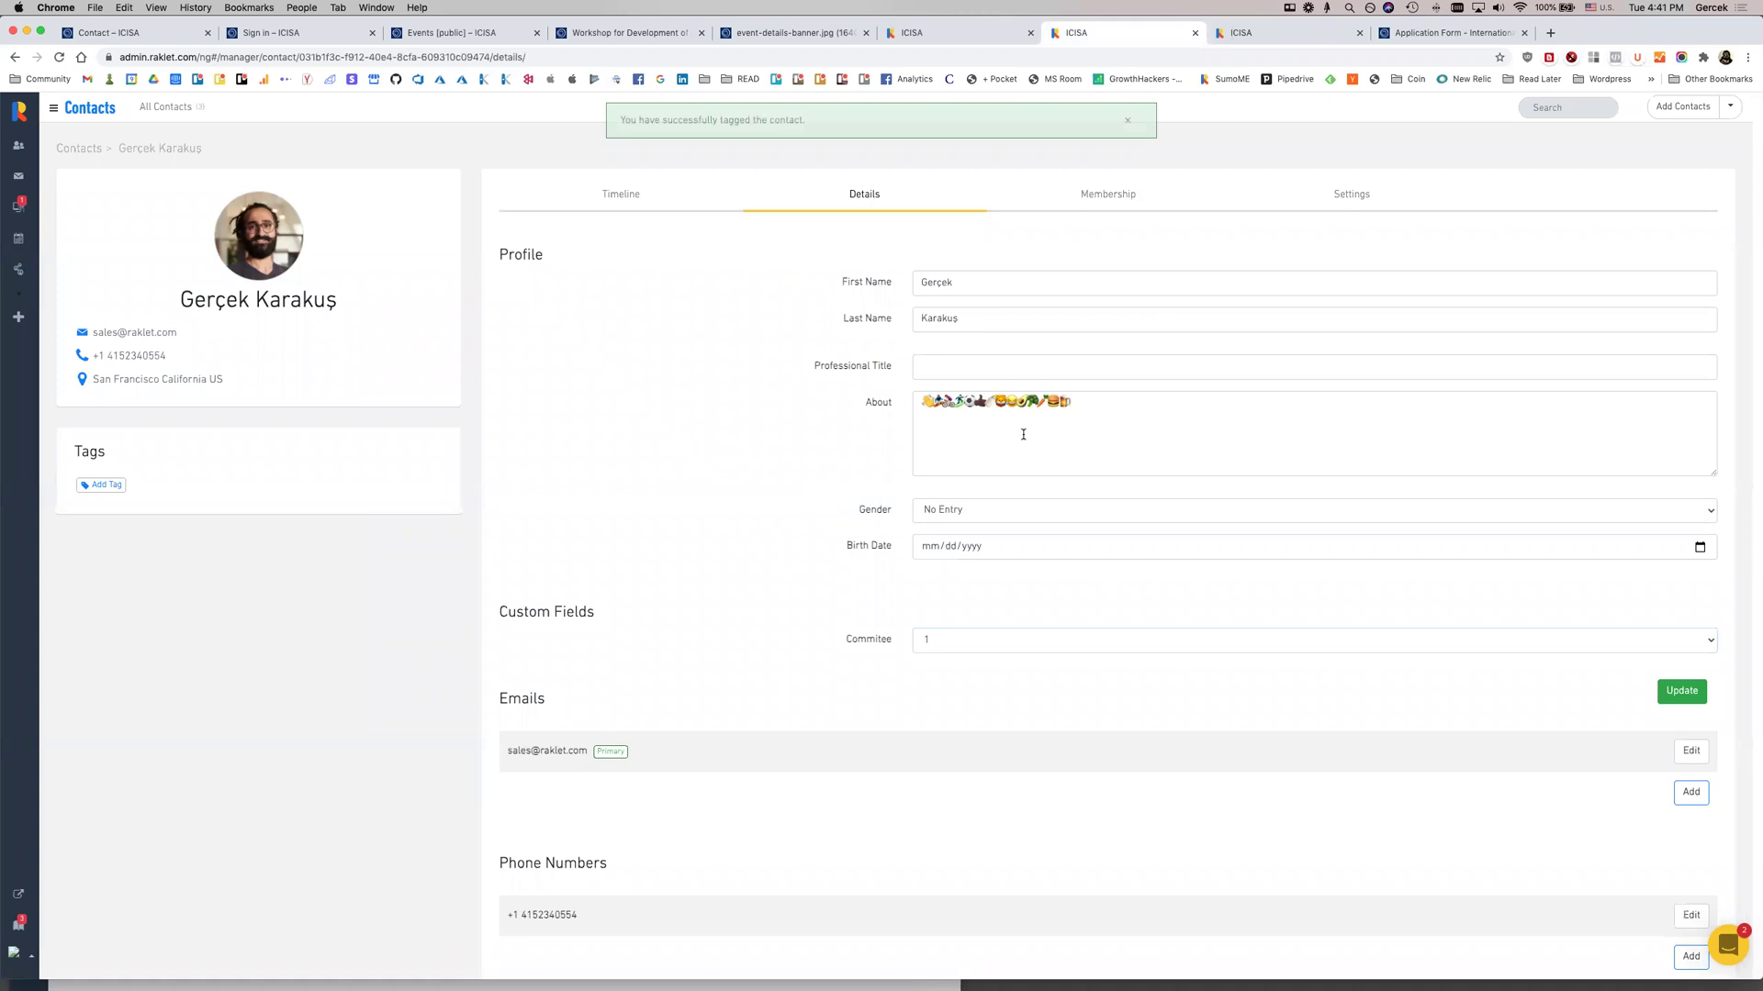
pyautogui.click(1122, 121)
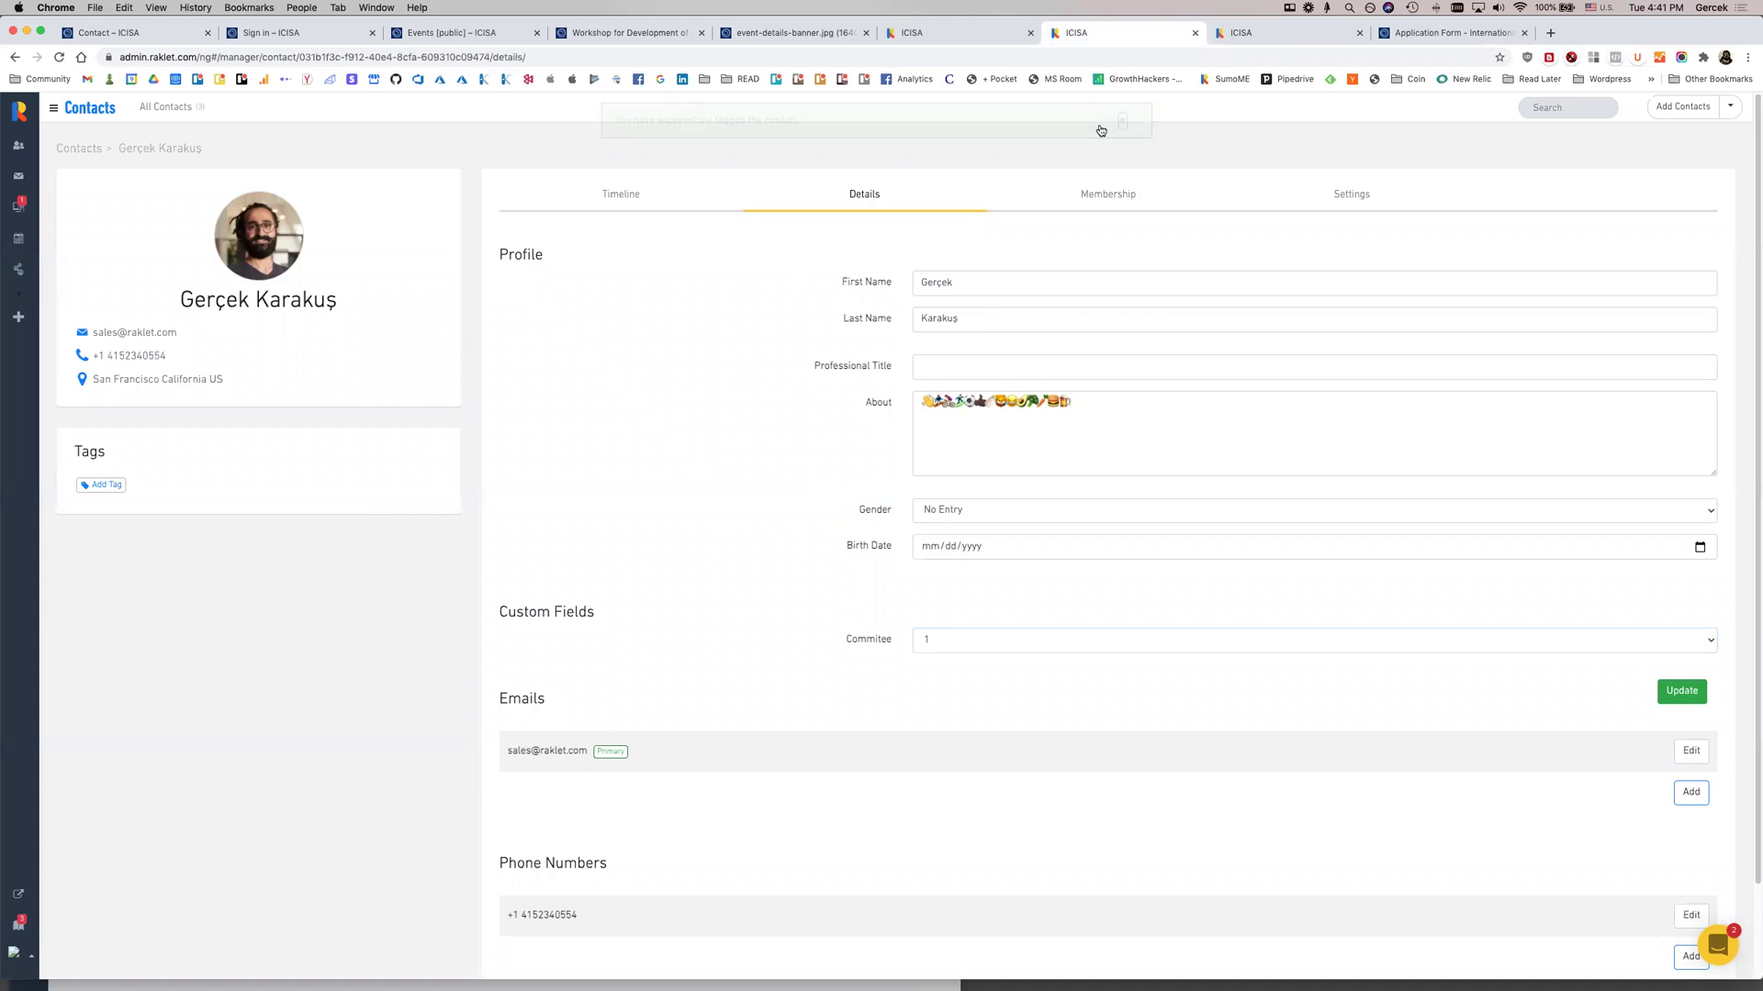
pyautogui.click(18, 175)
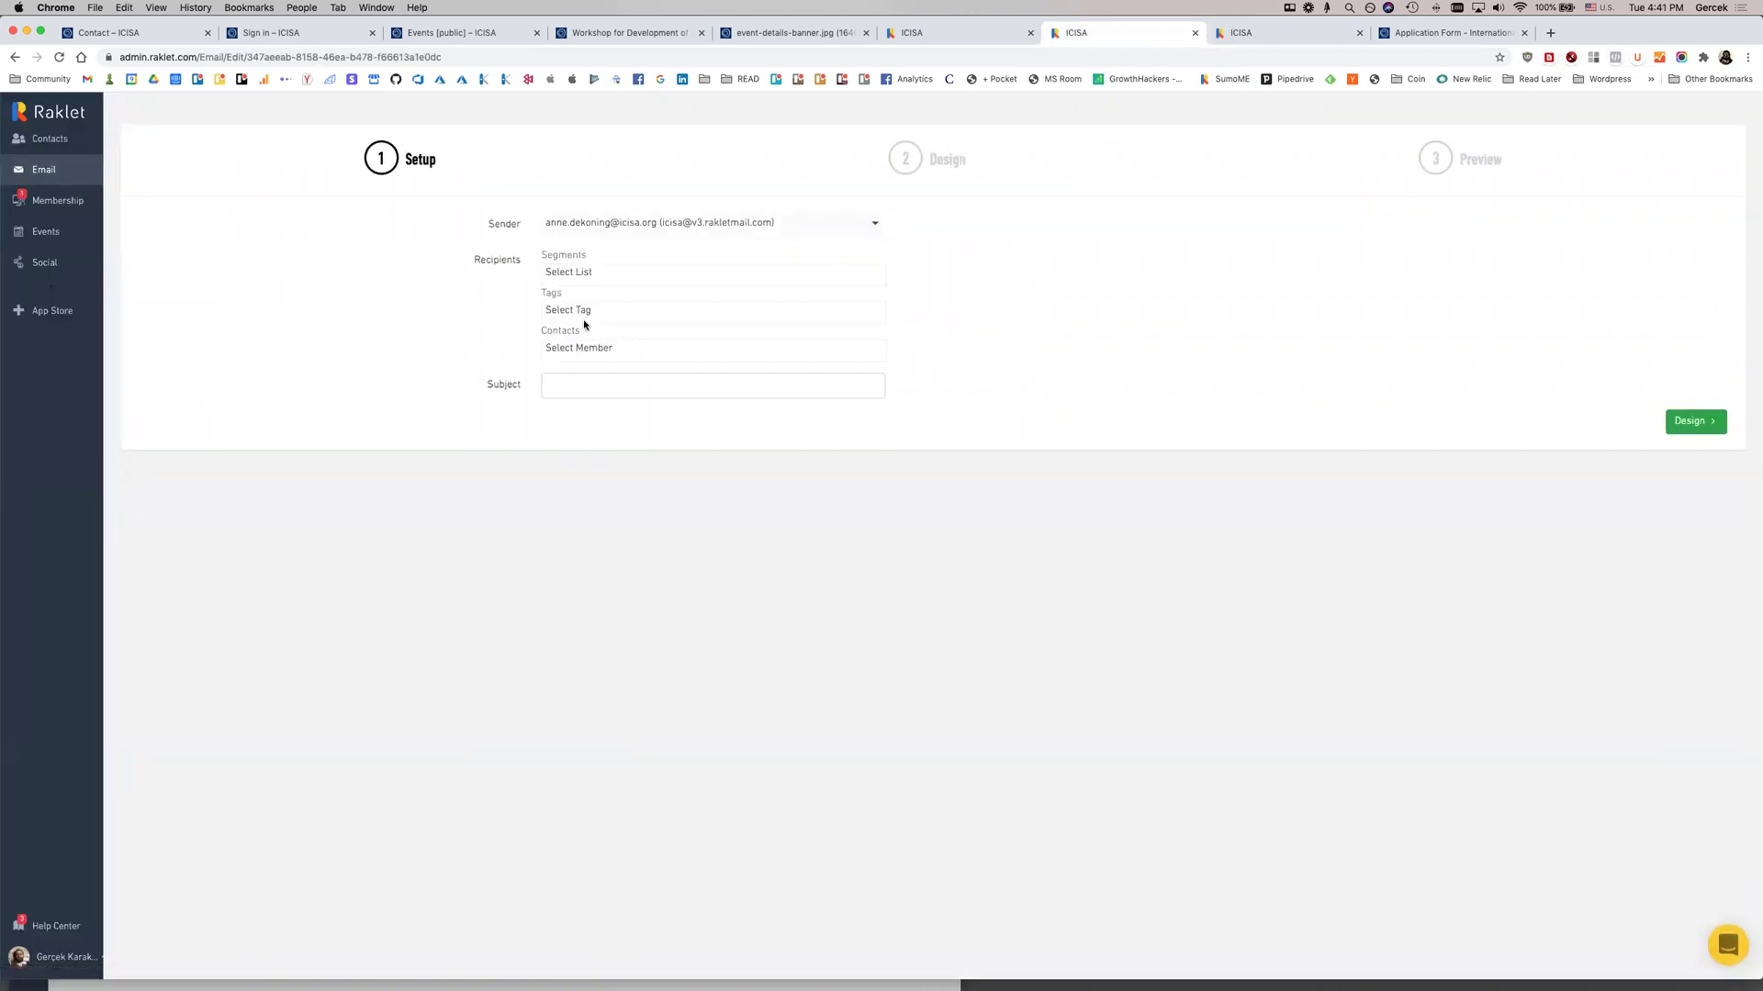
# Address the draft to the Board Member tag with subject 'Welcome to our new membership platform!'
pyautogui.click(585, 313)
pyautogui.click(595, 354)
pyautogui.click(598, 385)
pyautogui.write('Welcome to c')
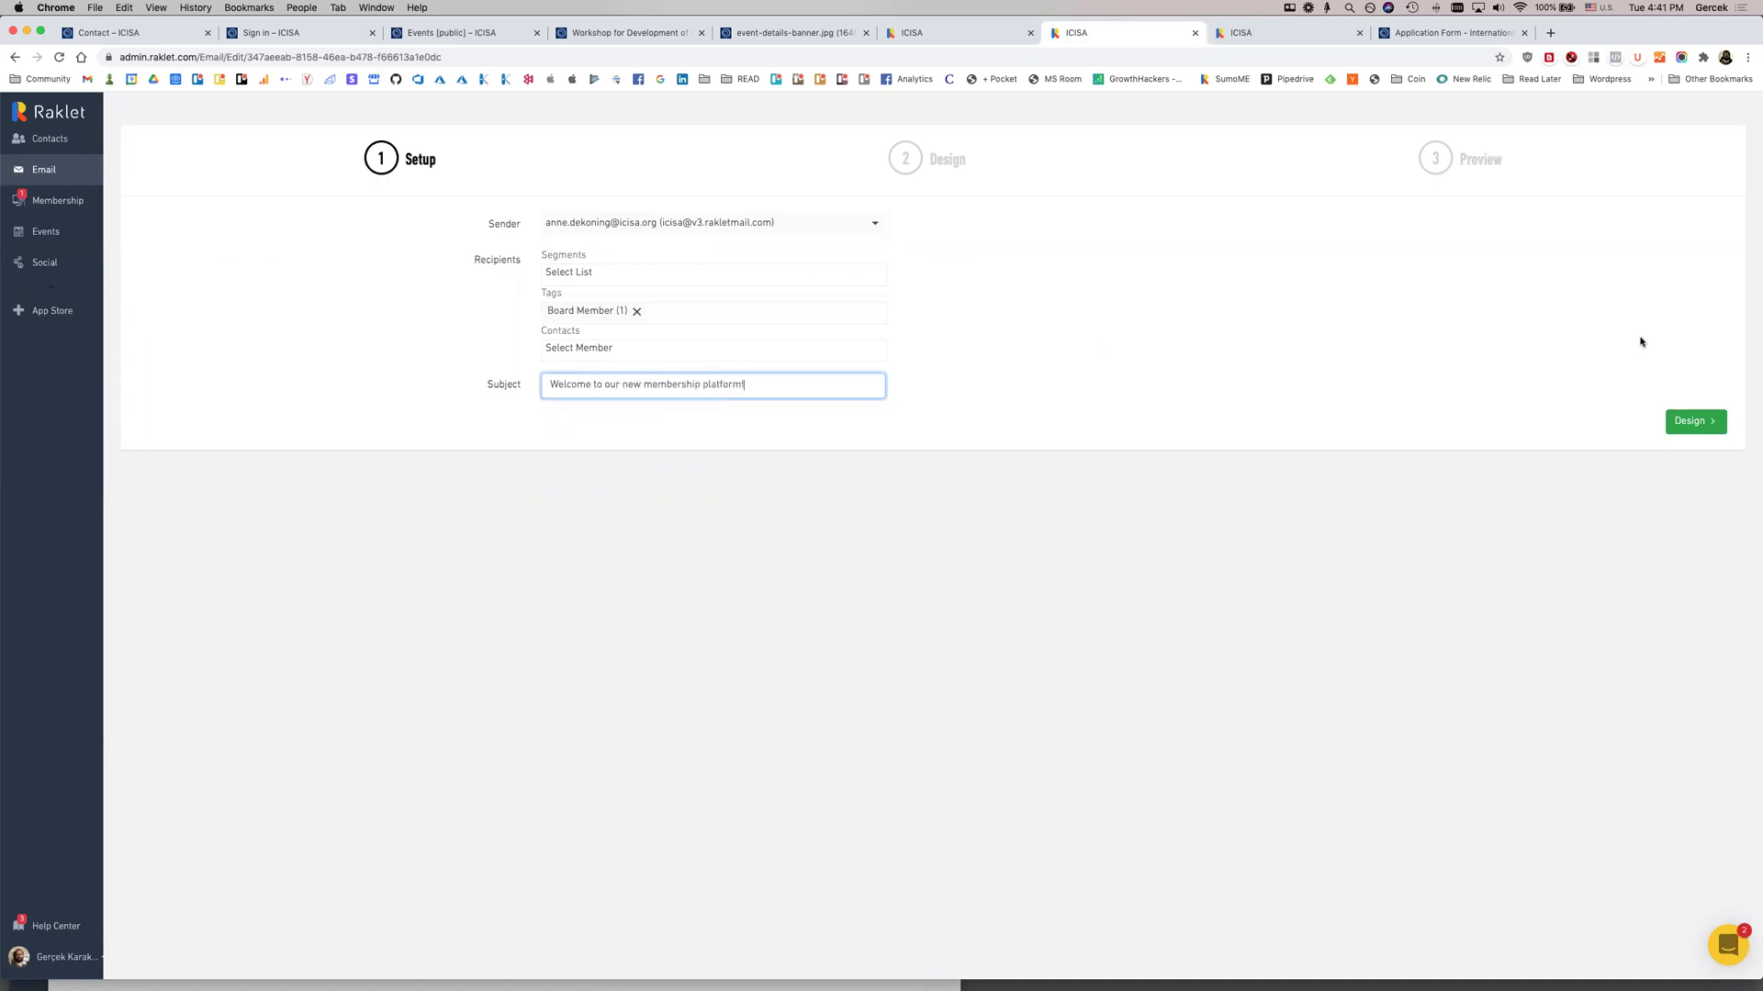
pyautogui.click(1685, 421)
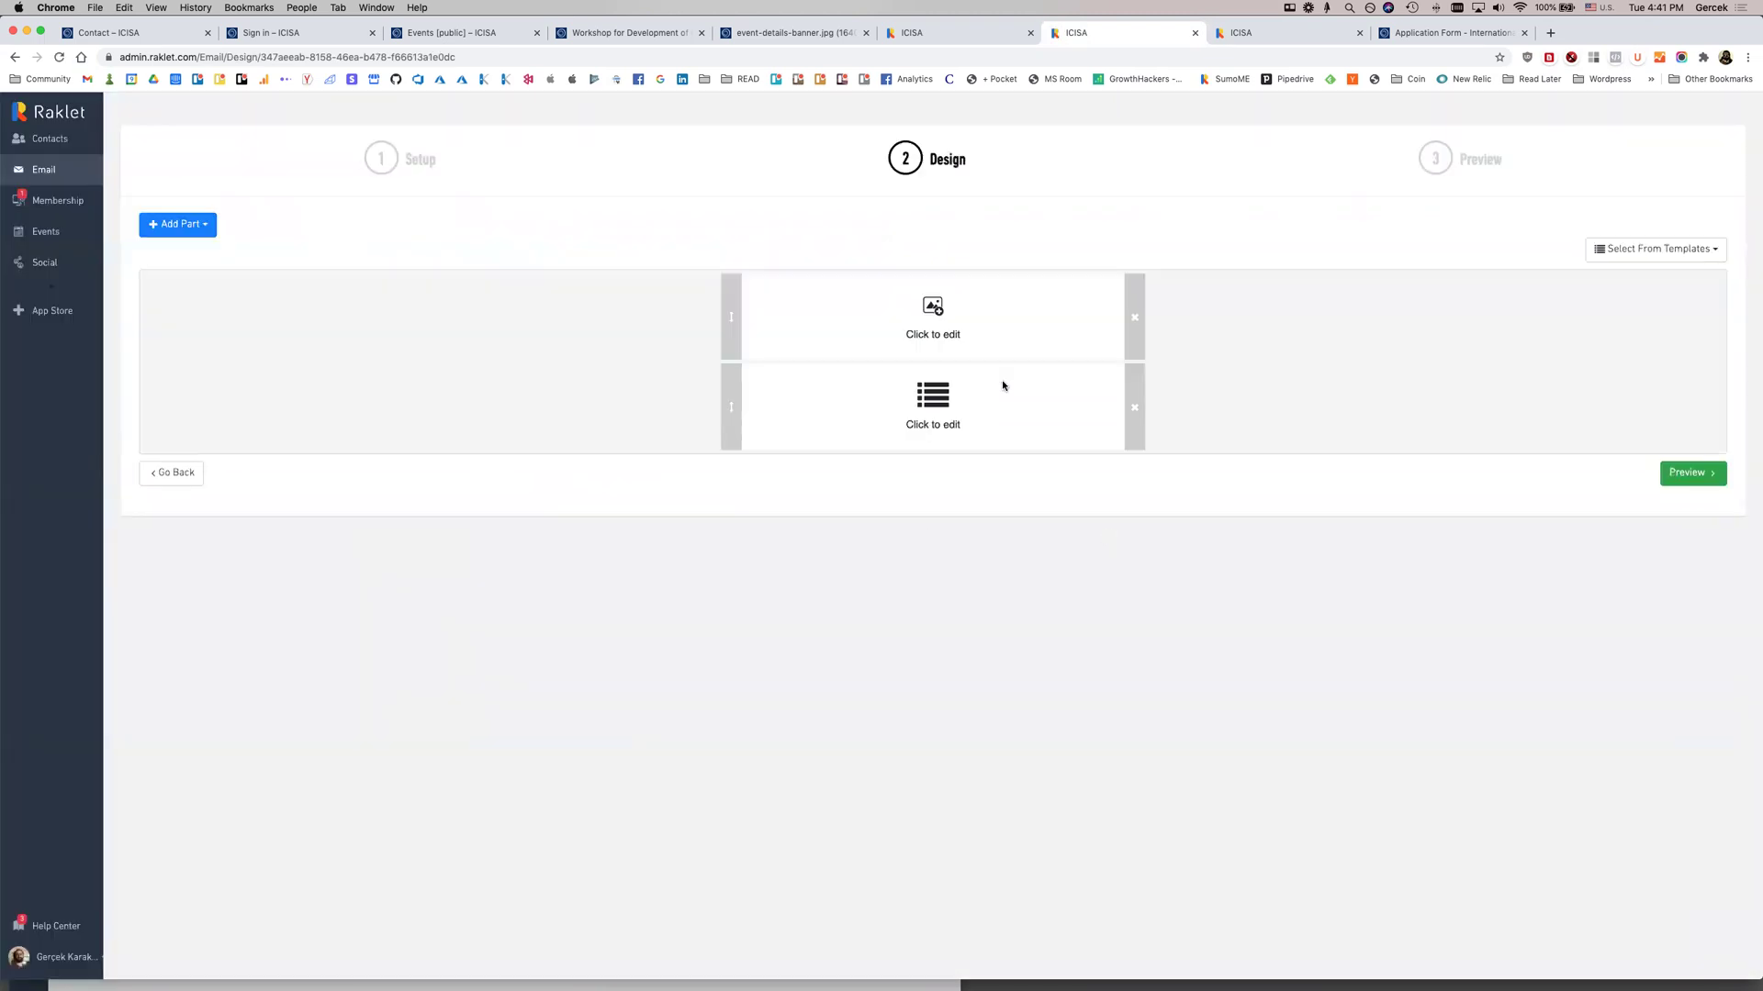
# Insert FIRSTNAME, LASTNAME and, on a new line, BALANCE merge fields into the text block and save
pyautogui.click(933, 312)
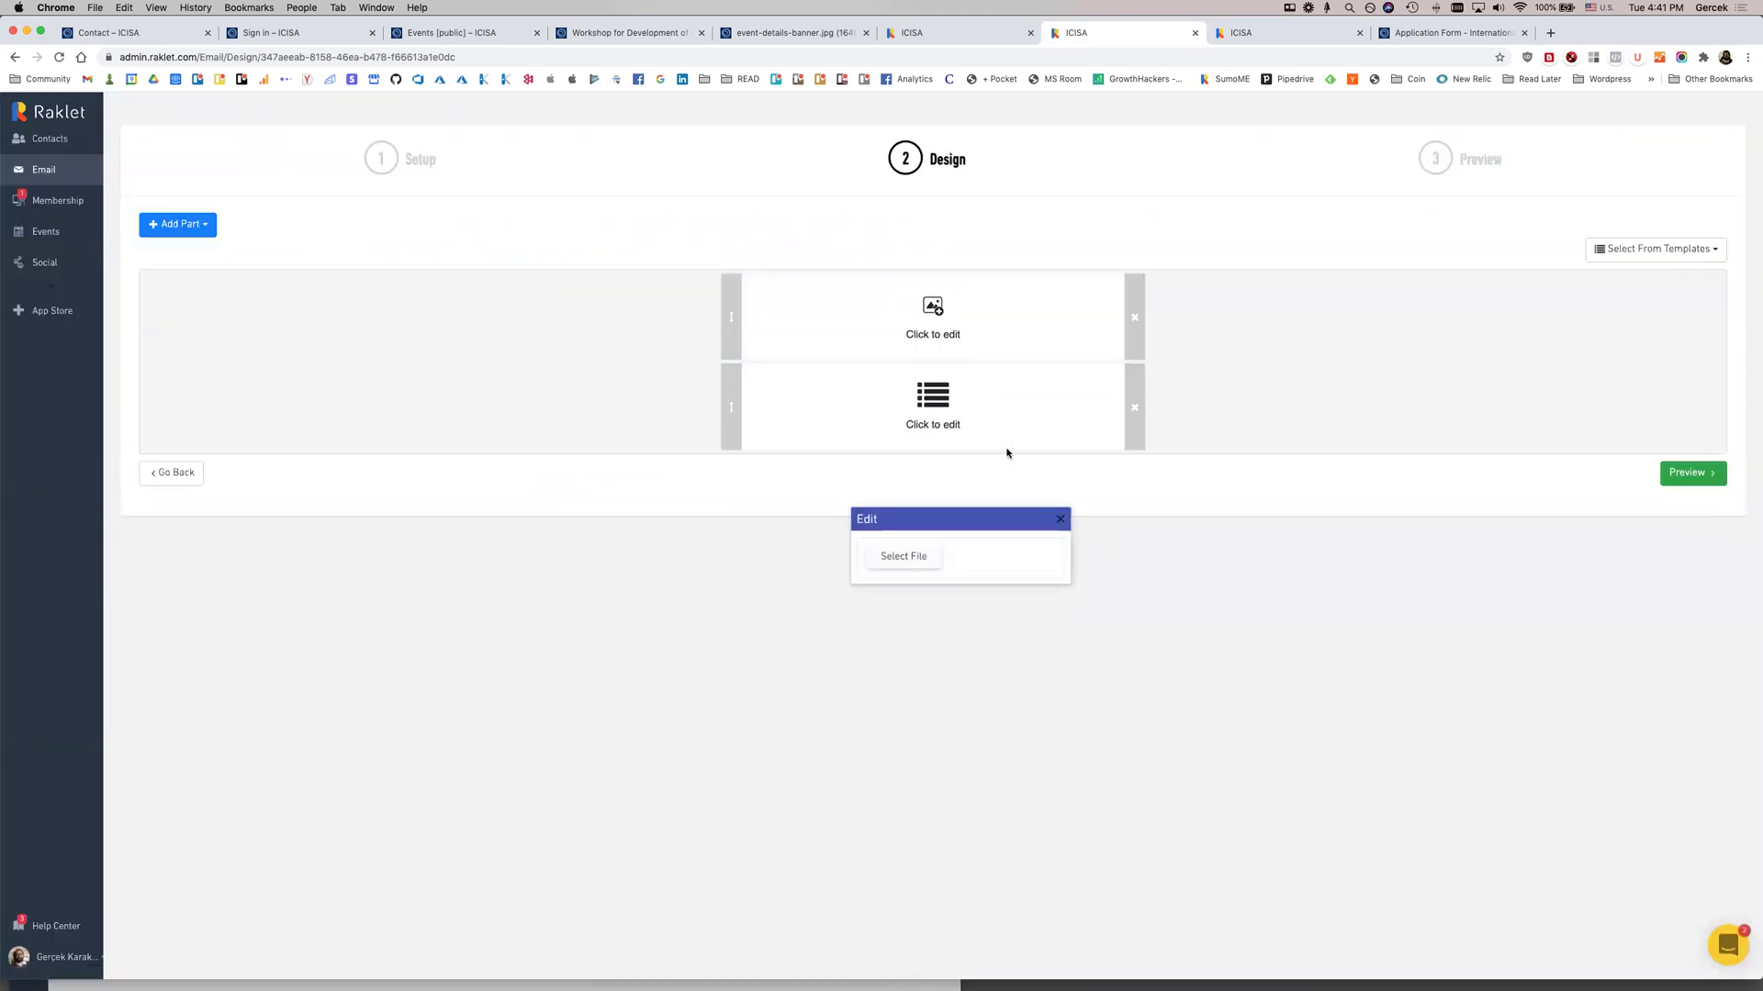
pyautogui.click(1060, 522)
pyautogui.click(931, 409)
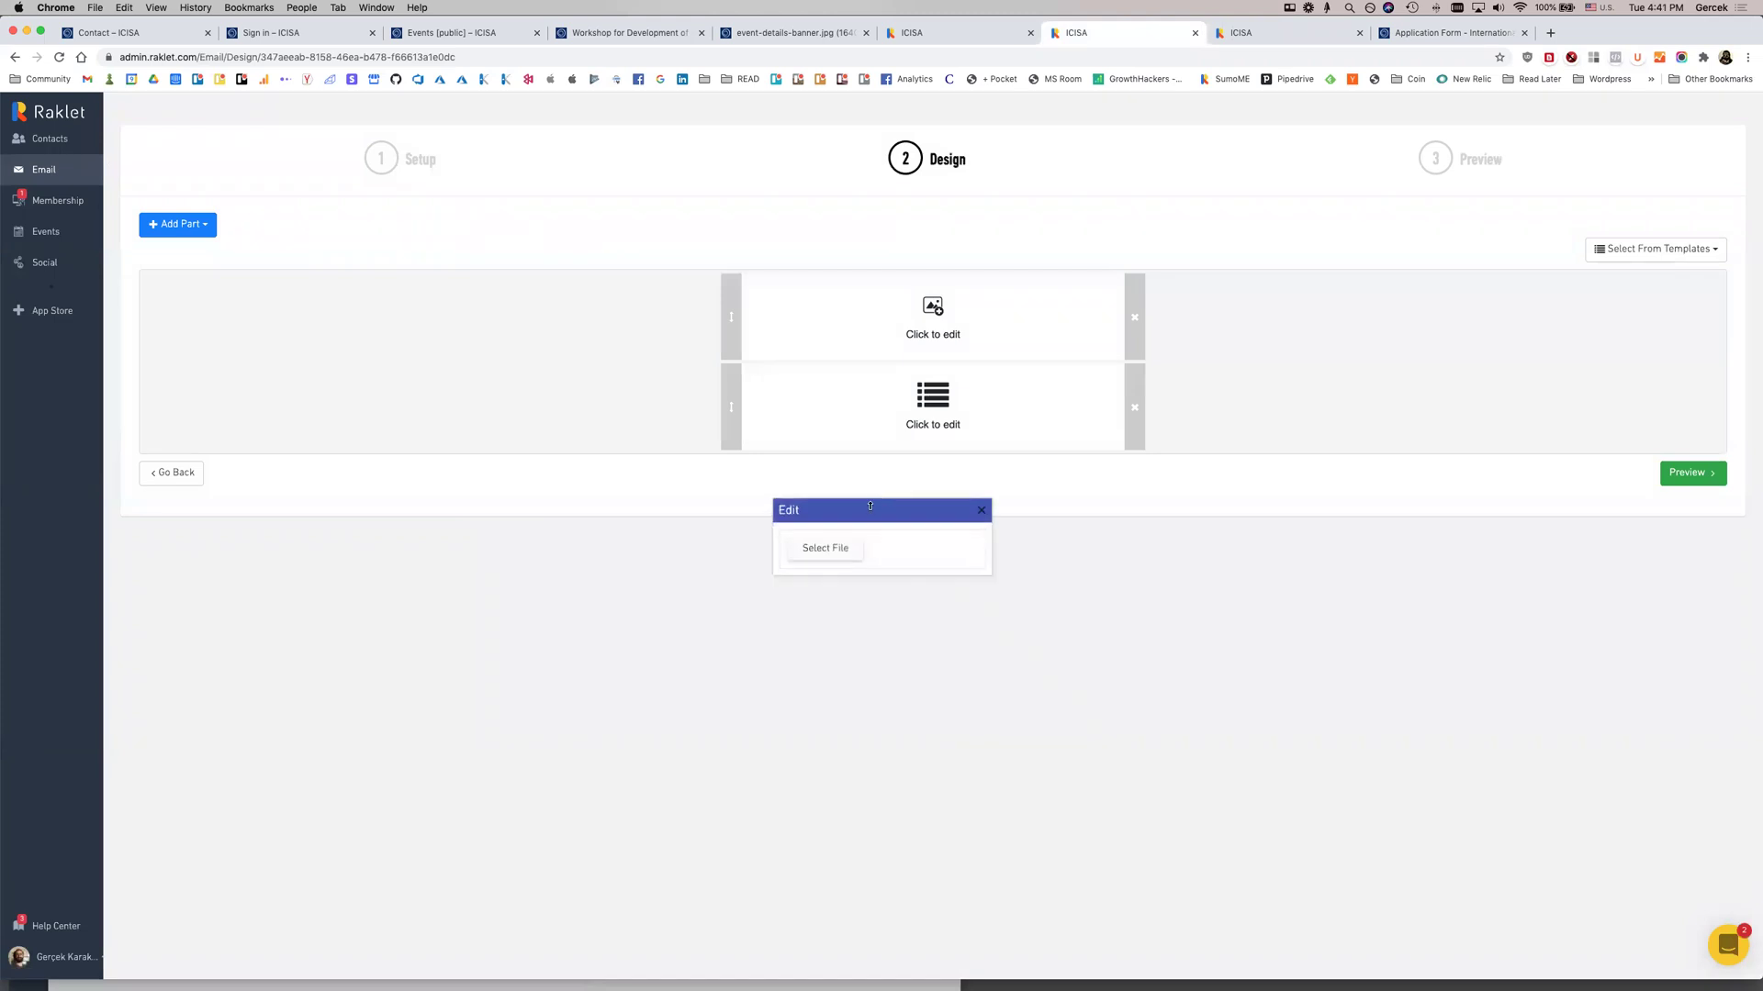
pyautogui.click(1313, 545)
pyautogui.click(1326, 567)
pyautogui.click(1367, 545)
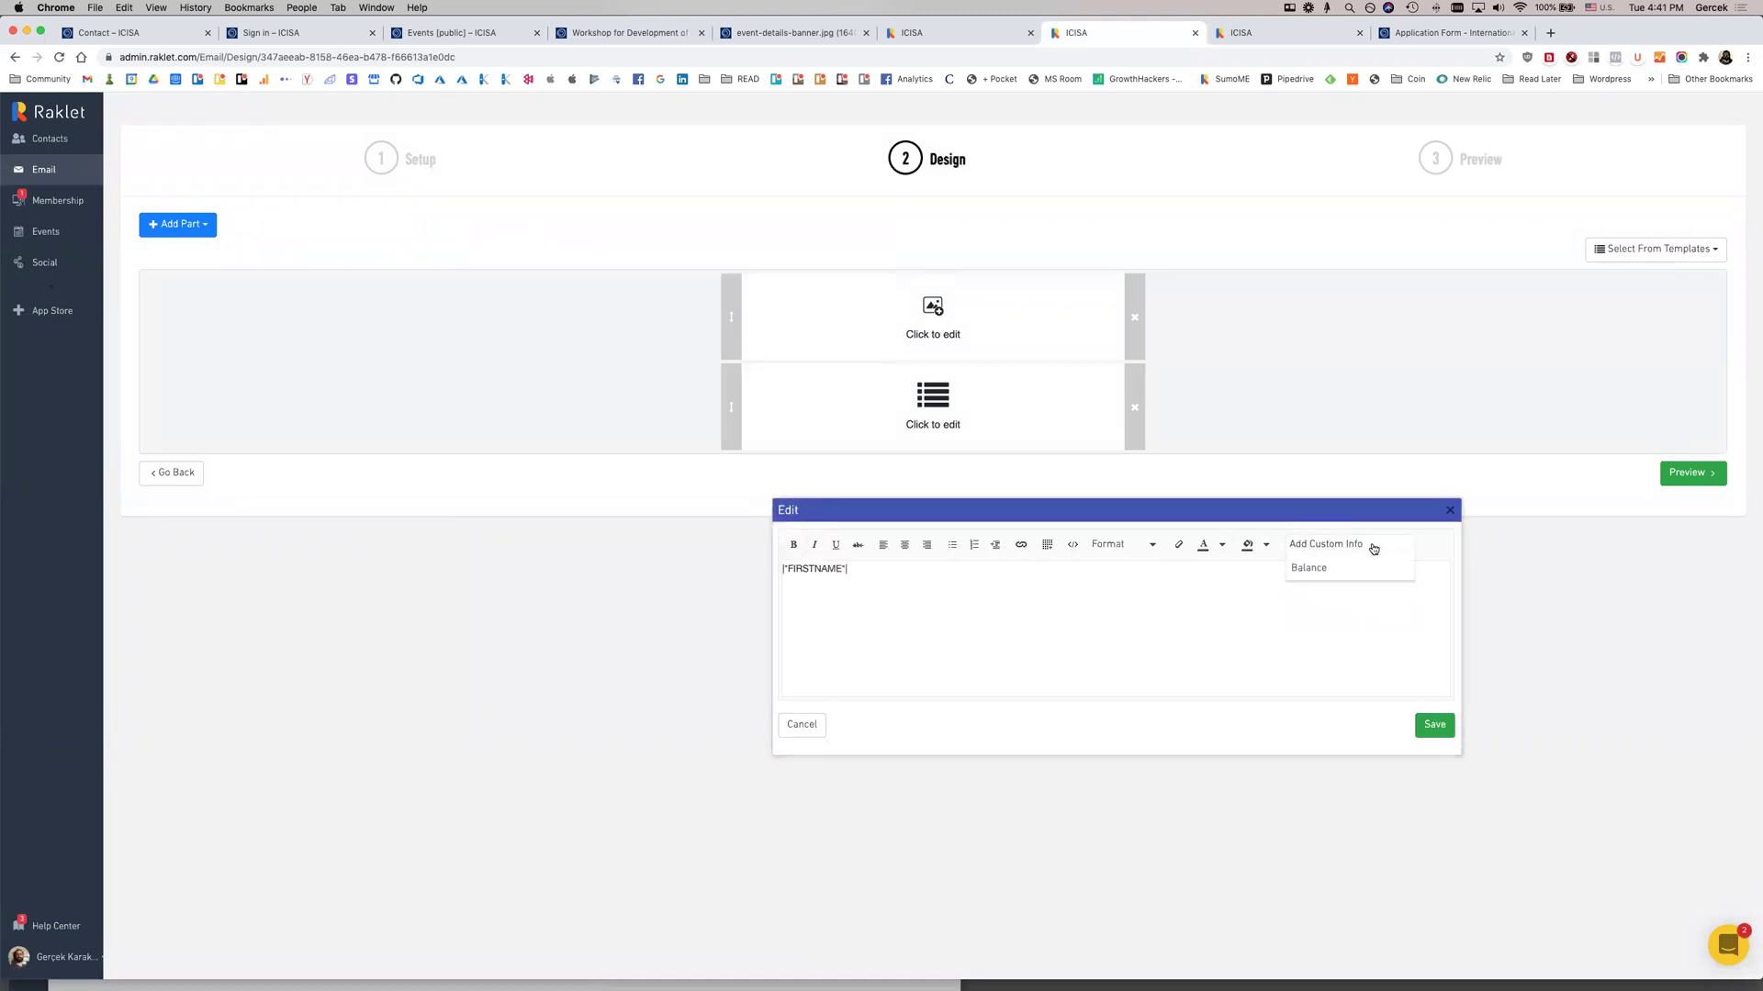
pyautogui.click(1346, 585)
pyautogui.write(',')
pyautogui.press('Return')
pyautogui.click(1357, 544)
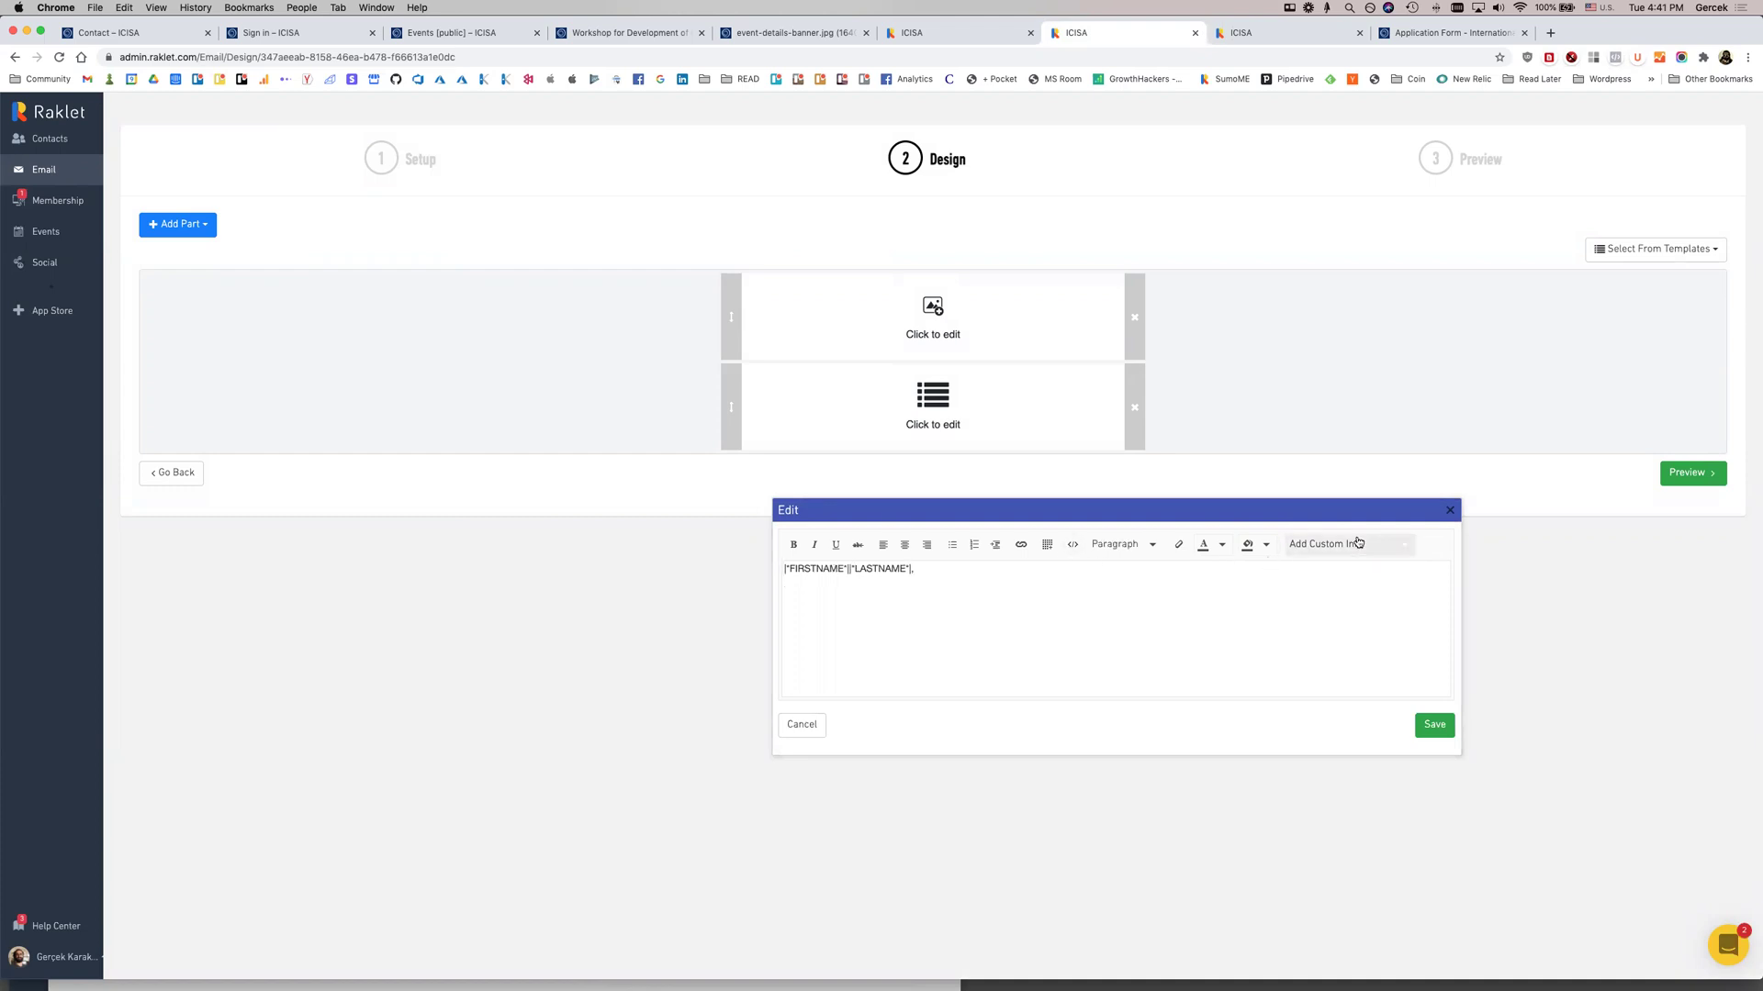
pyautogui.click(1326, 604)
pyautogui.click(1441, 730)
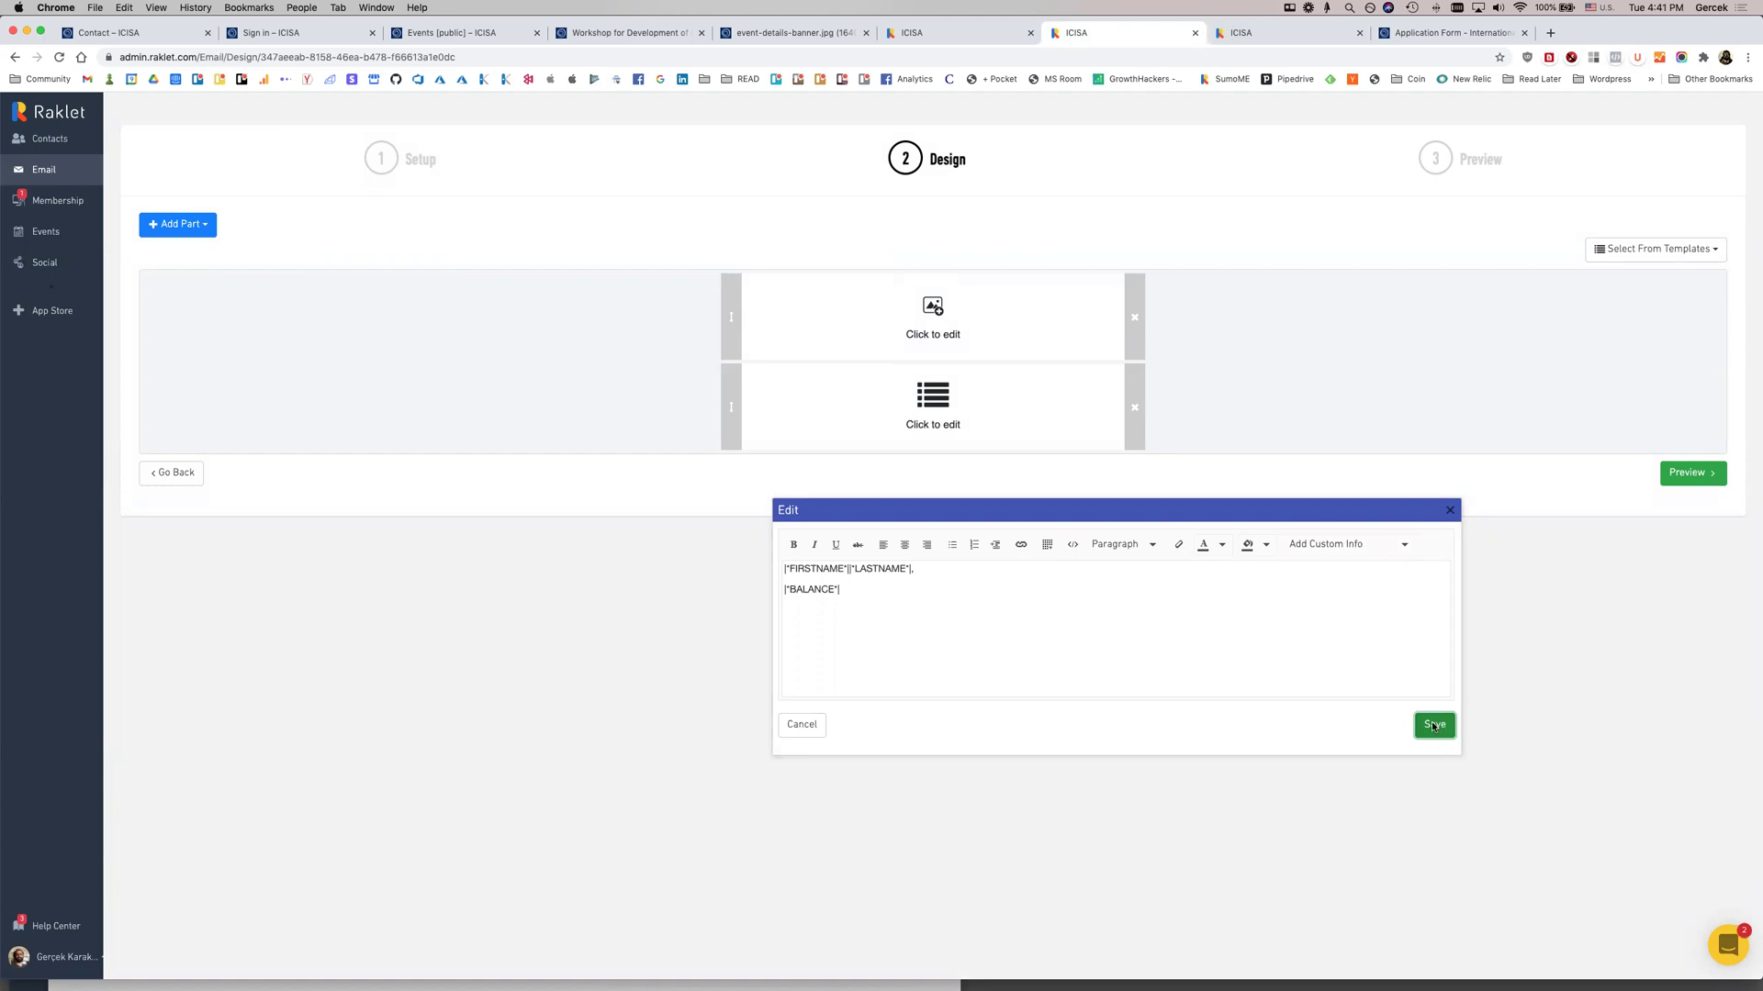
# Add a Make Payment block below the text, then delete it again
pyautogui.click(189, 225)
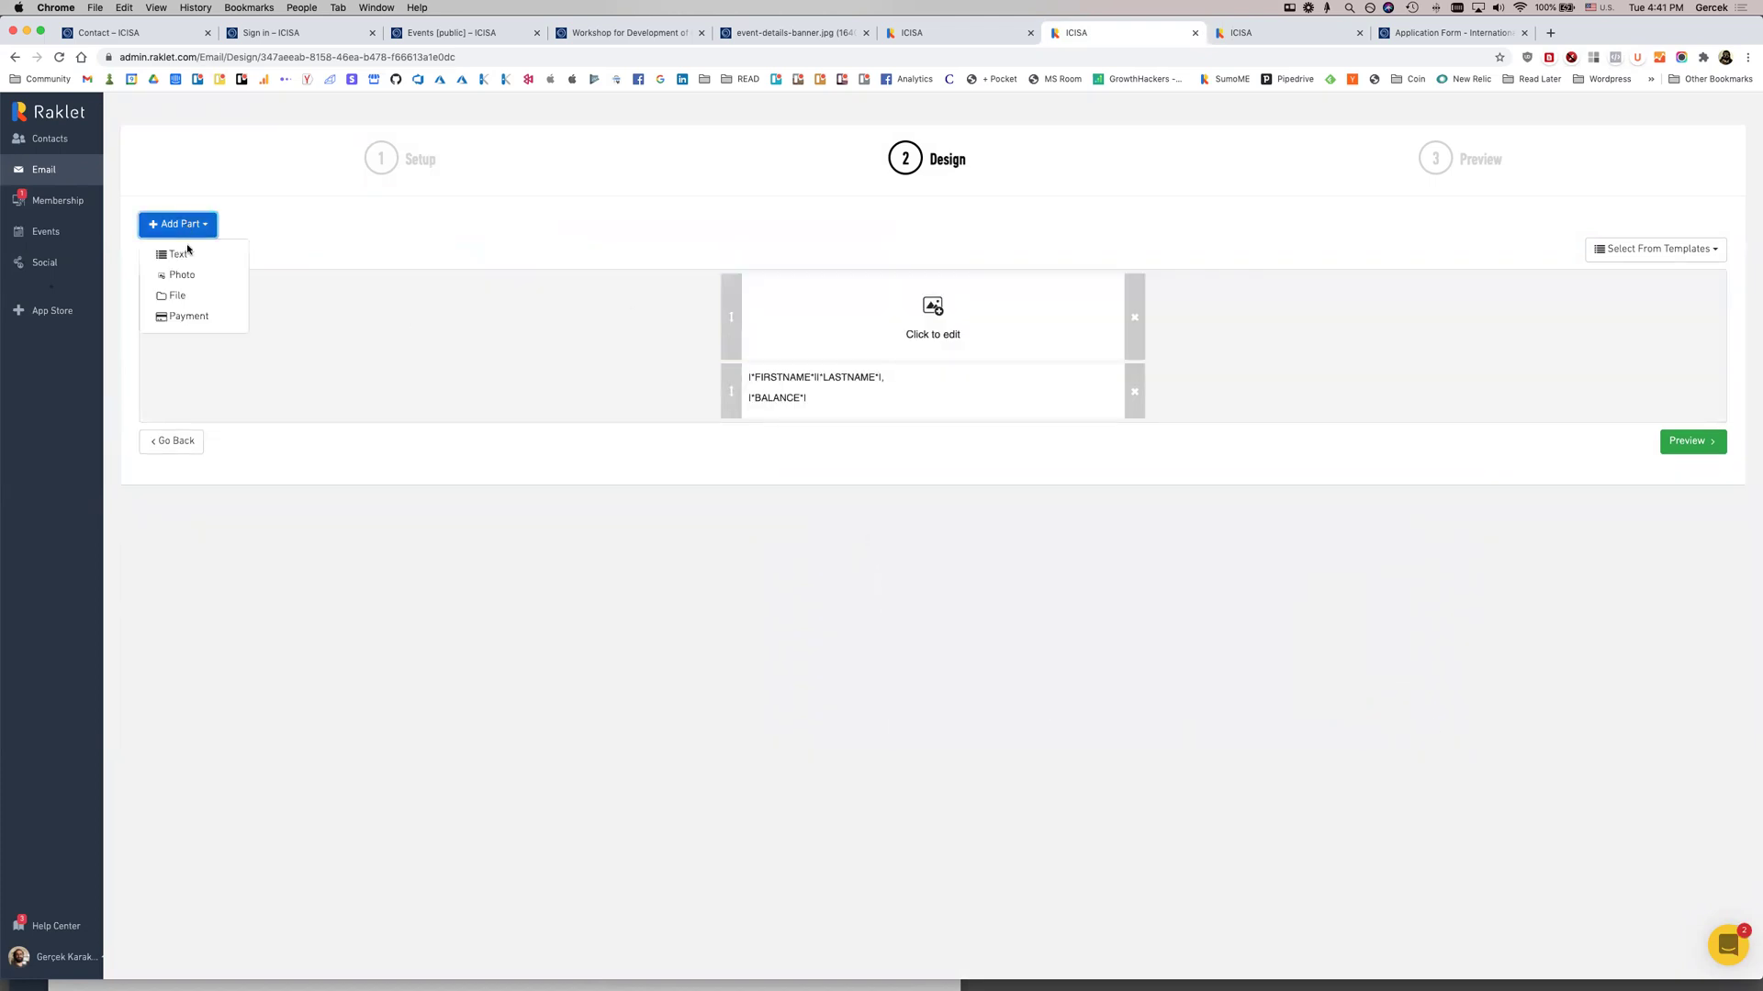
pyautogui.click(193, 317)
pyautogui.moveTo(737, 285); pyautogui.dragTo(787, 451)
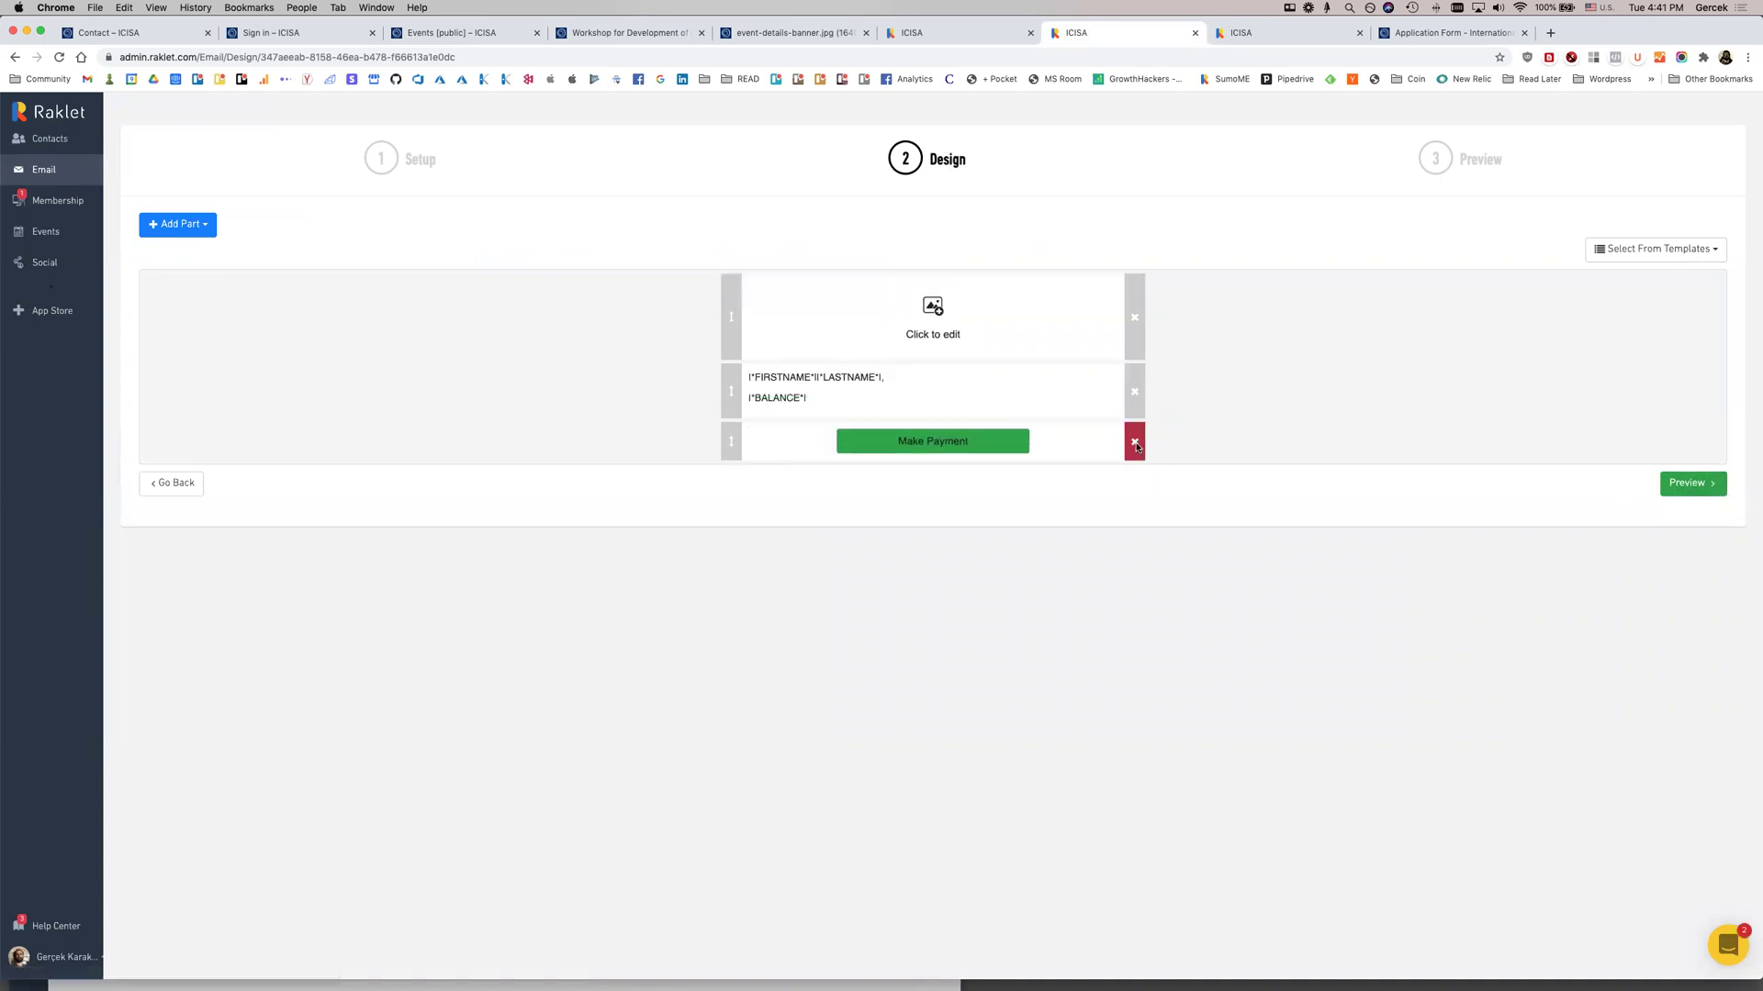
pyautogui.click(1135, 442)
pyautogui.click(992, 136)
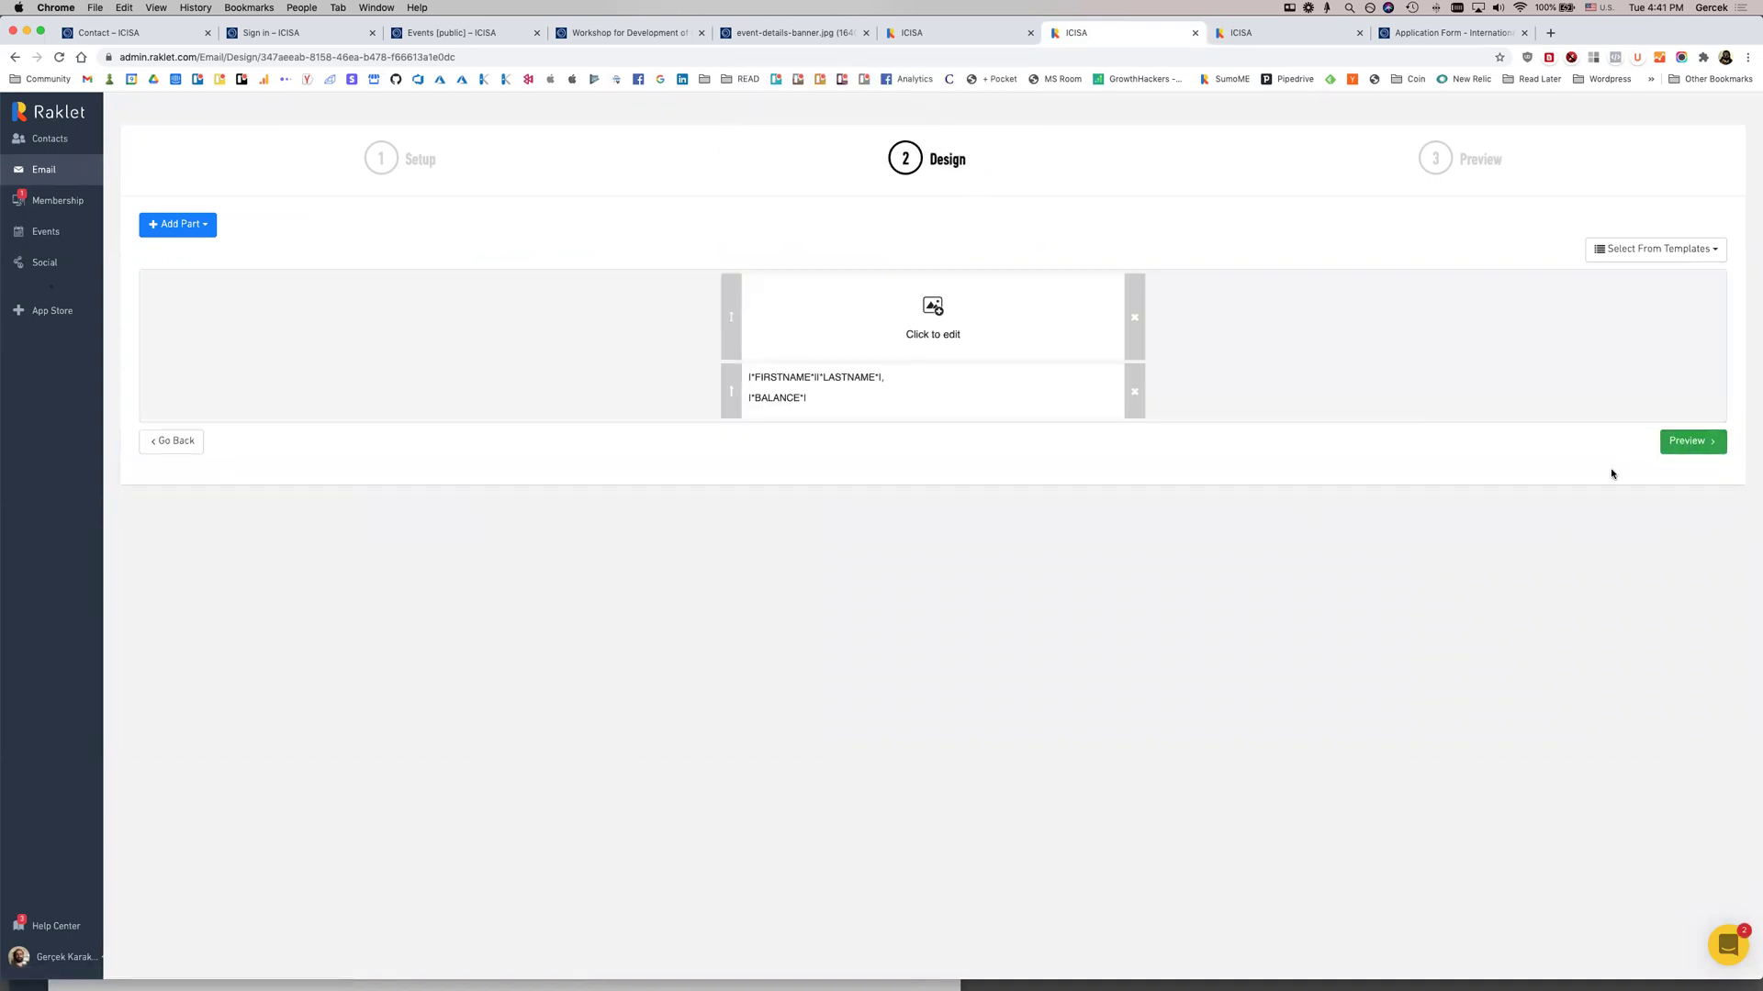
pyautogui.click(1705, 439)
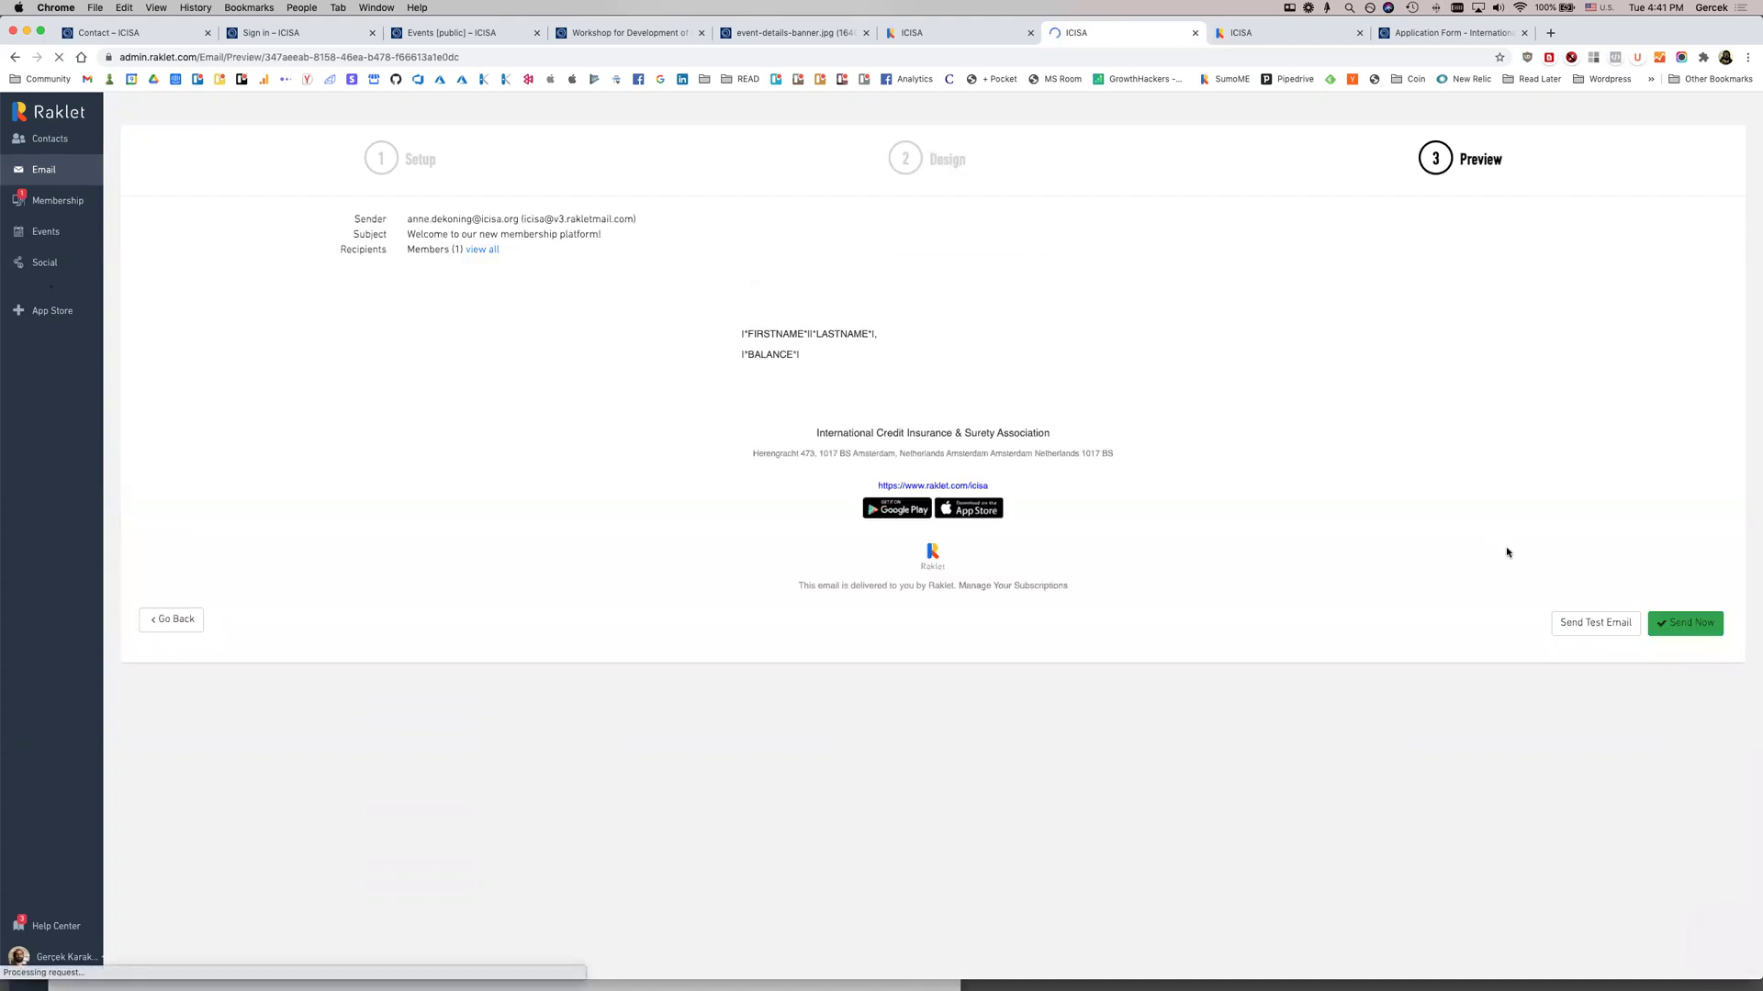
# Dismiss the test email and payment details prompts without sending, then go to the Membership dashboard
pyautogui.click(1585, 622)
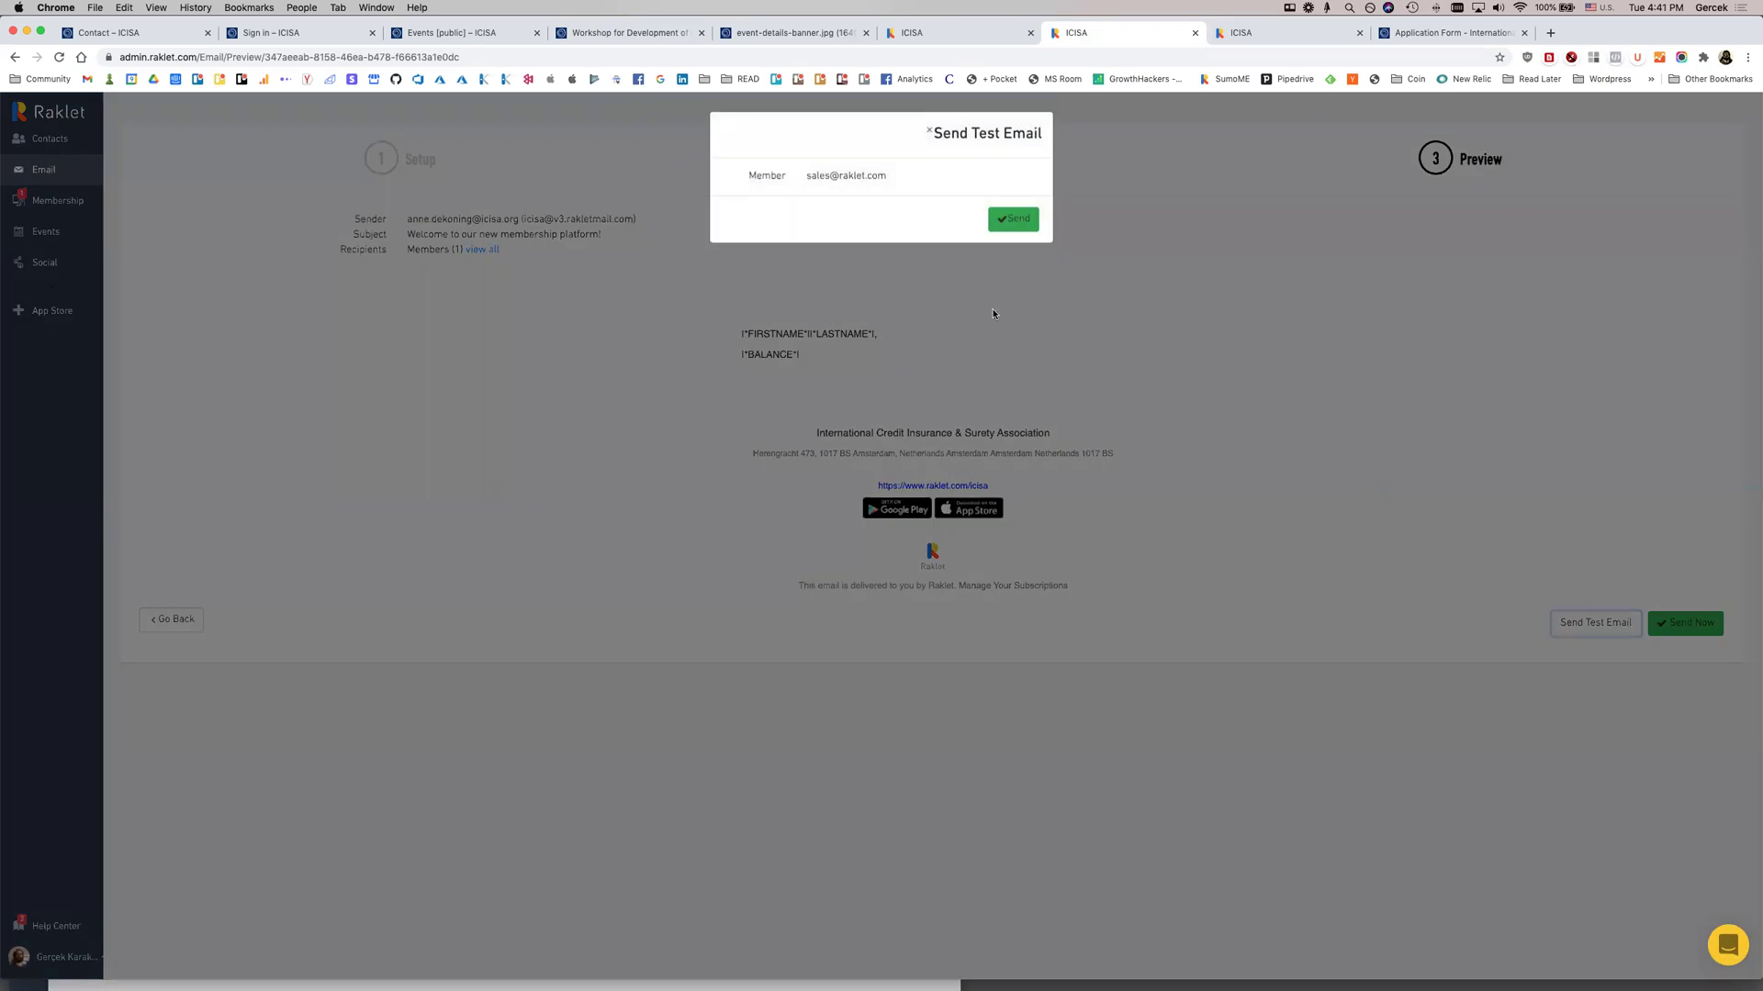
pyautogui.click(1310, 345)
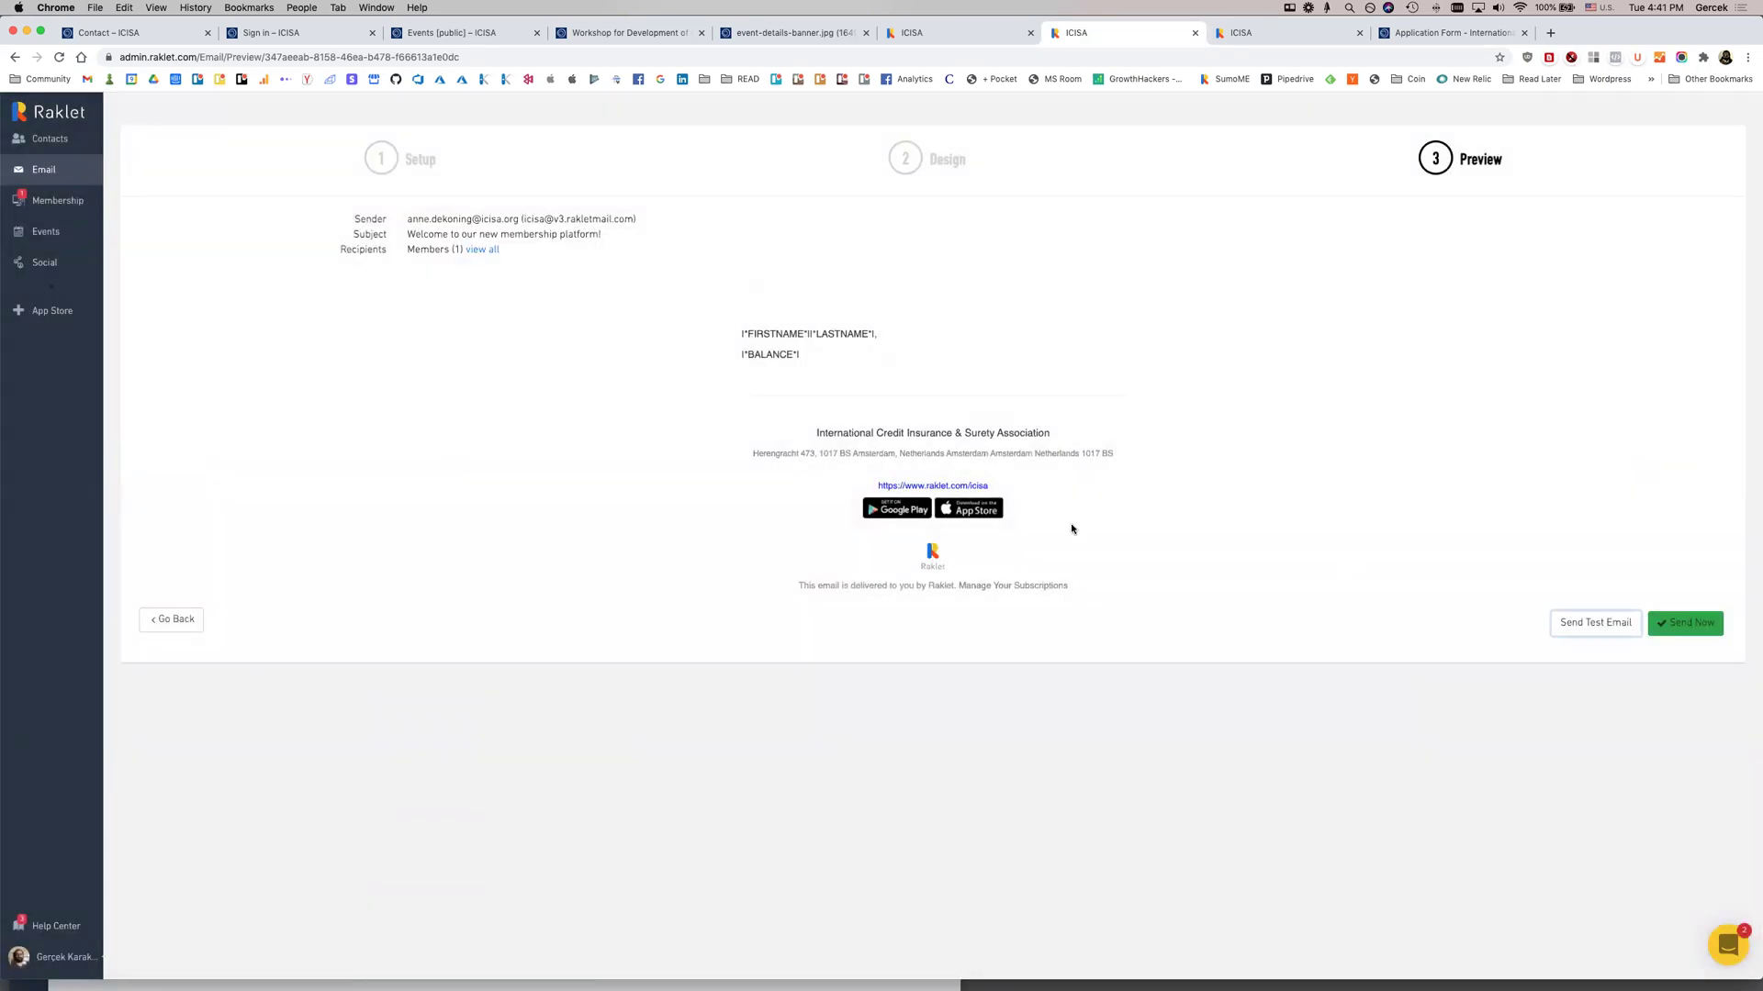
pyautogui.click(1685, 624)
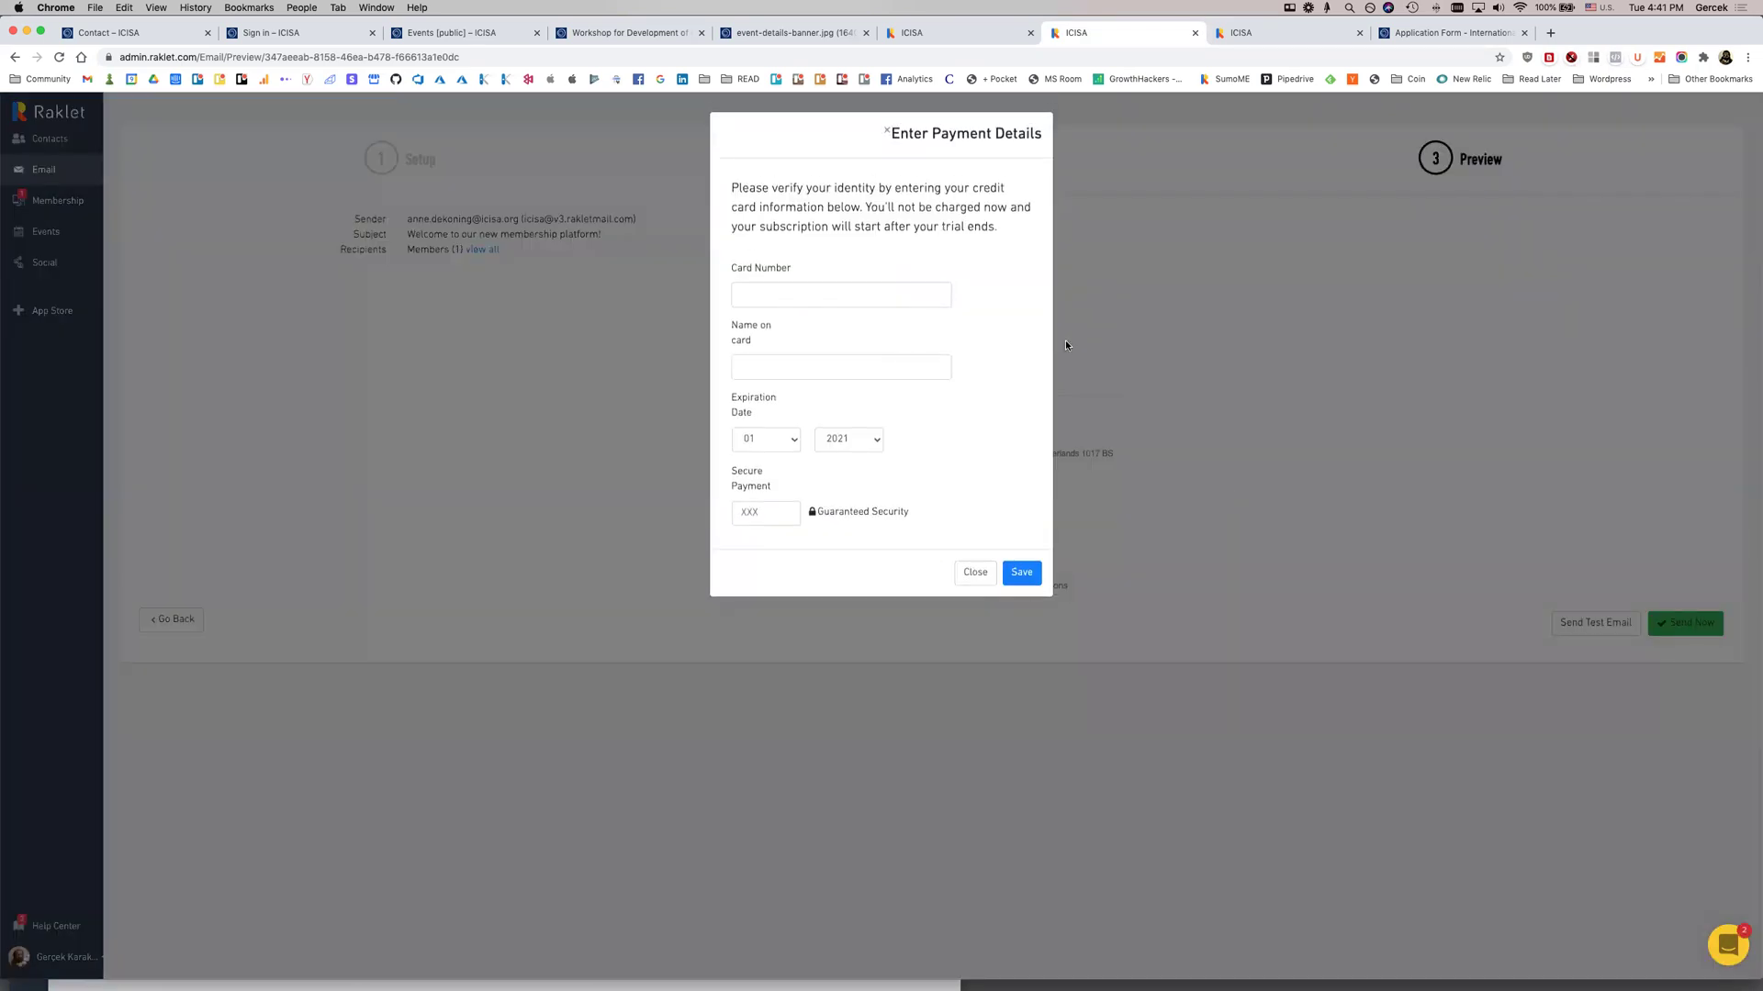
pyautogui.click(1344, 476)
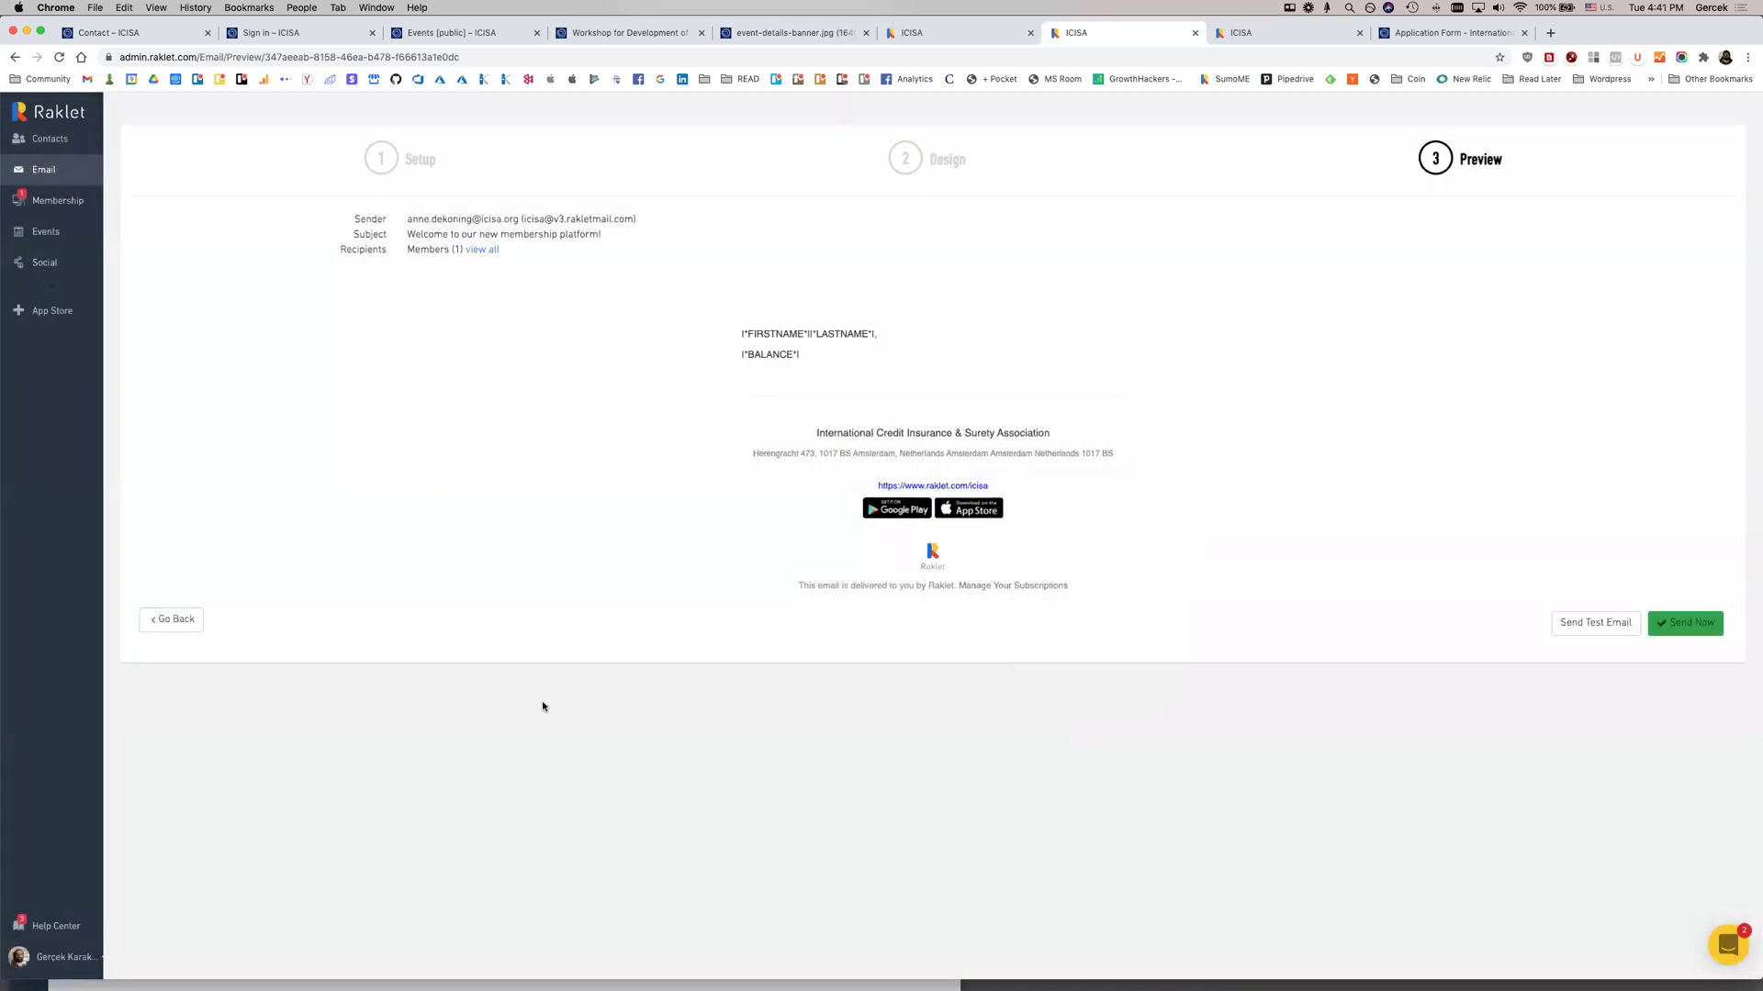
pyautogui.click(46, 200)
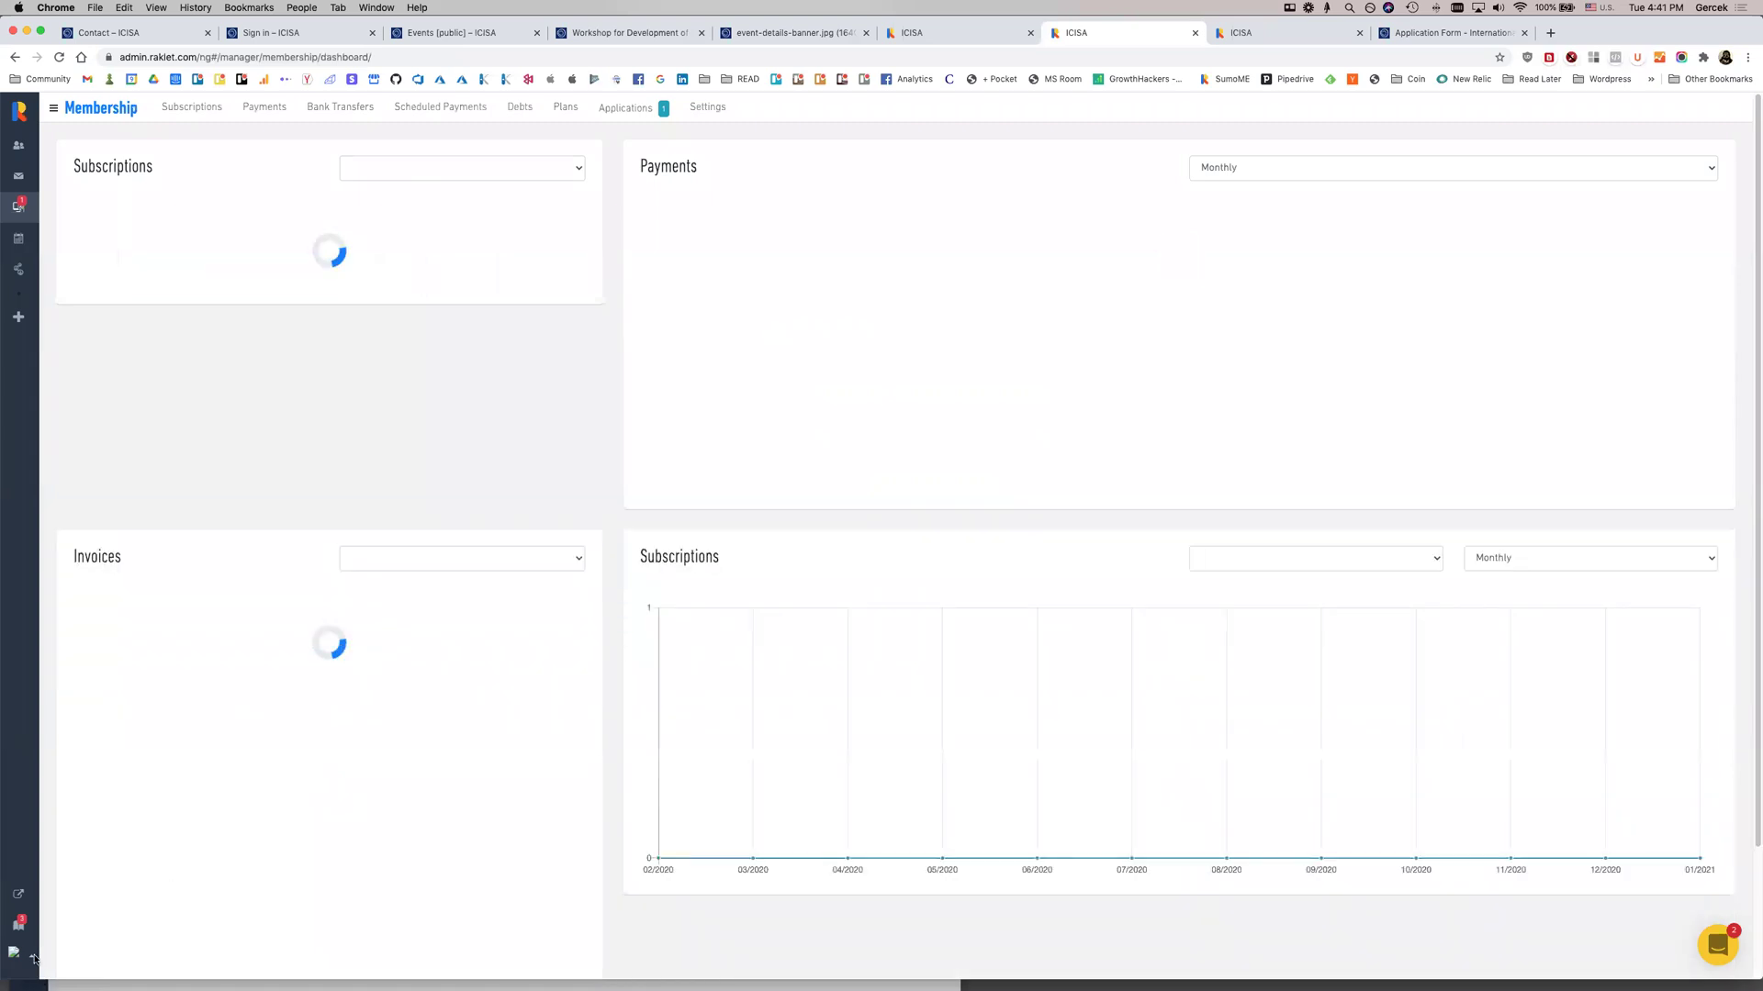
# Review the sender profile in Email Settings, then start a new email from the empty overview
pyautogui.click(19, 177)
pyautogui.click(382, 108)
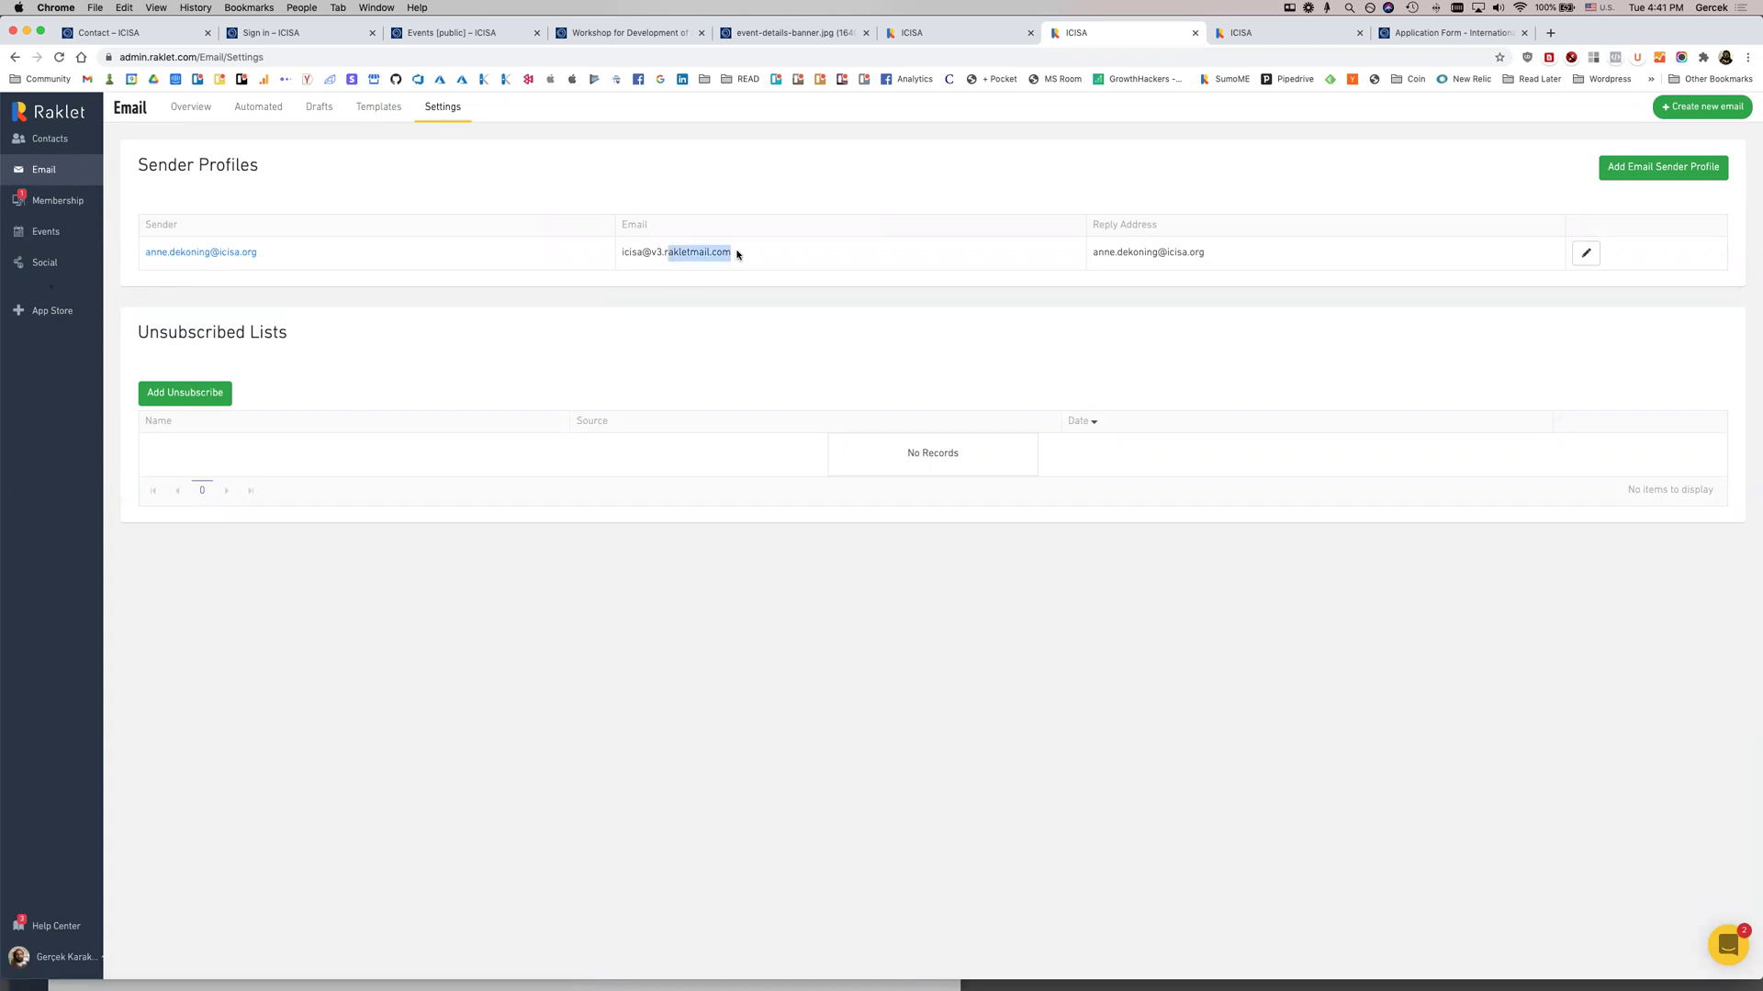
pyautogui.click(1588, 254)
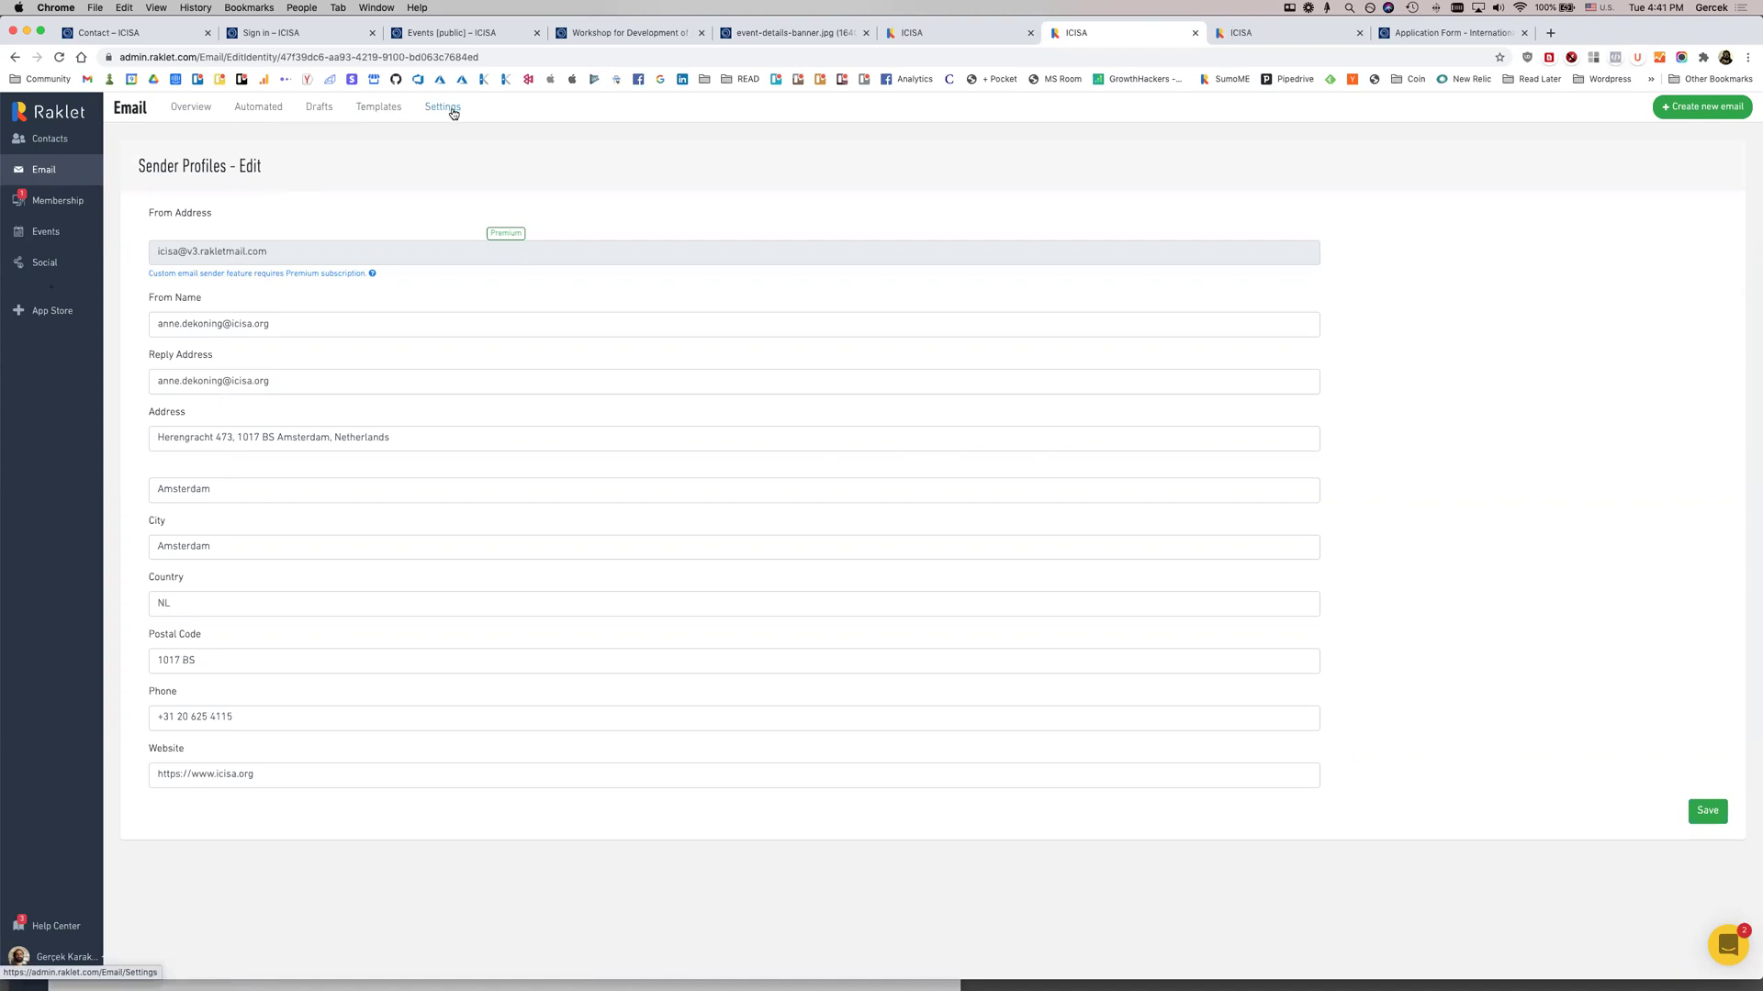
pyautogui.click(56, 177)
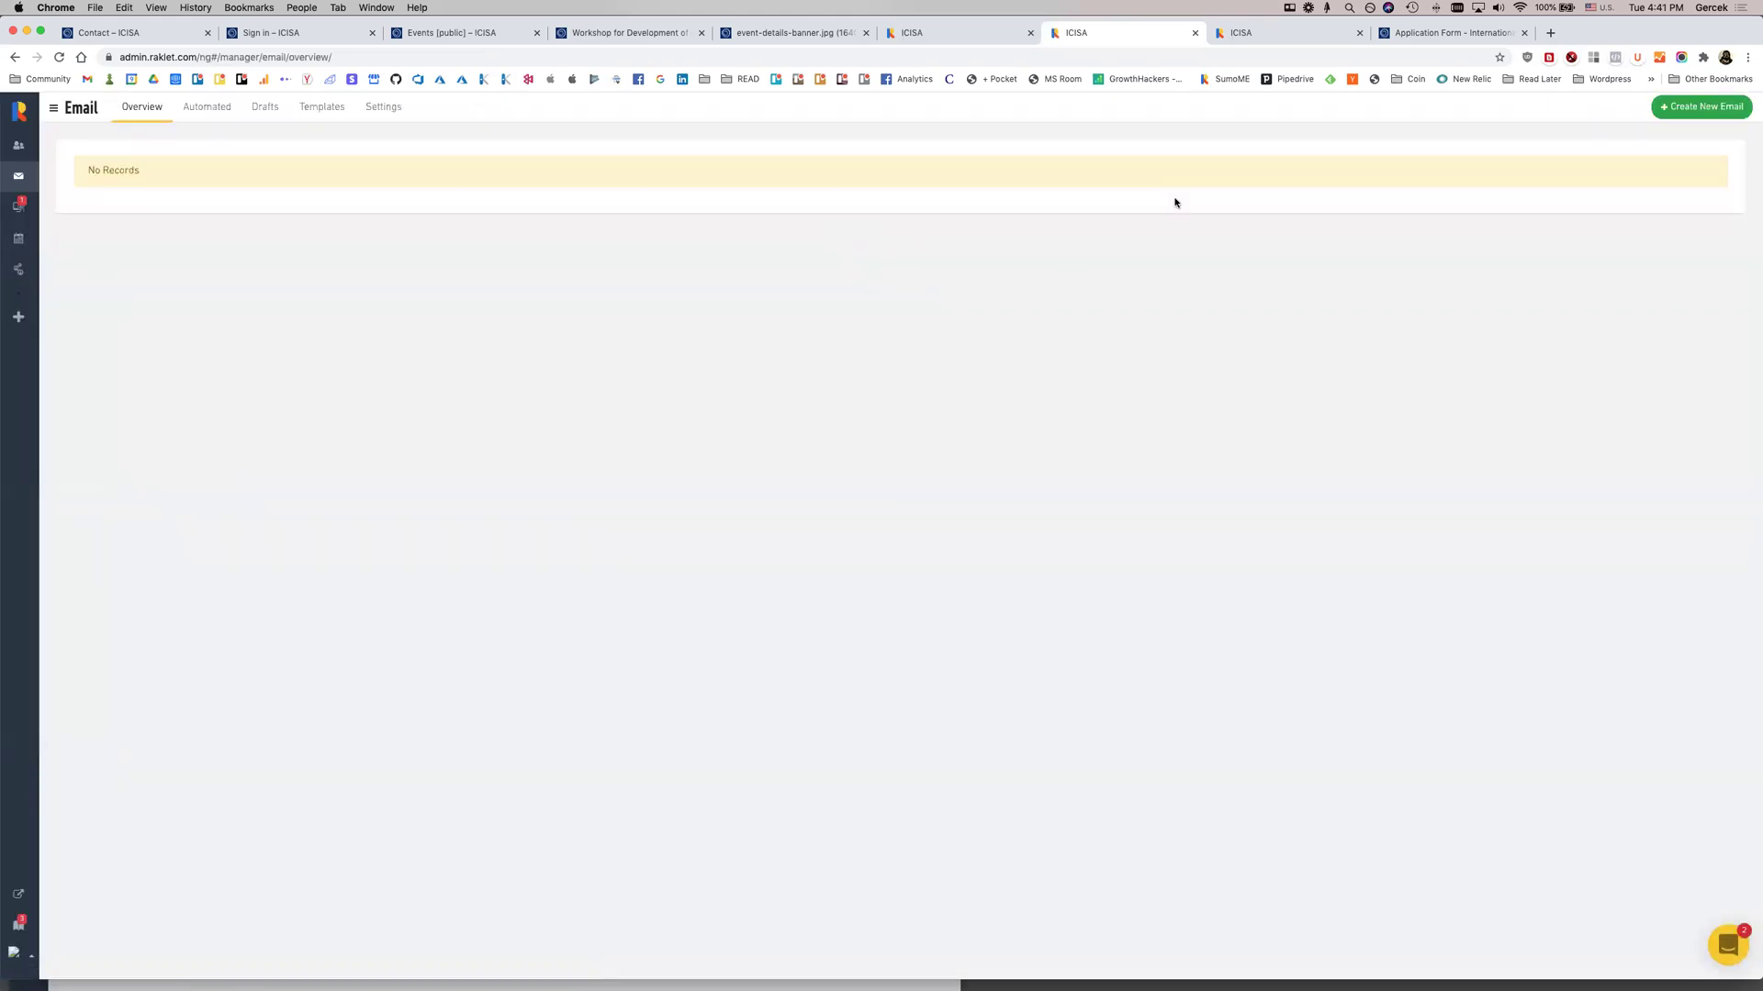
pyautogui.click(1669, 112)
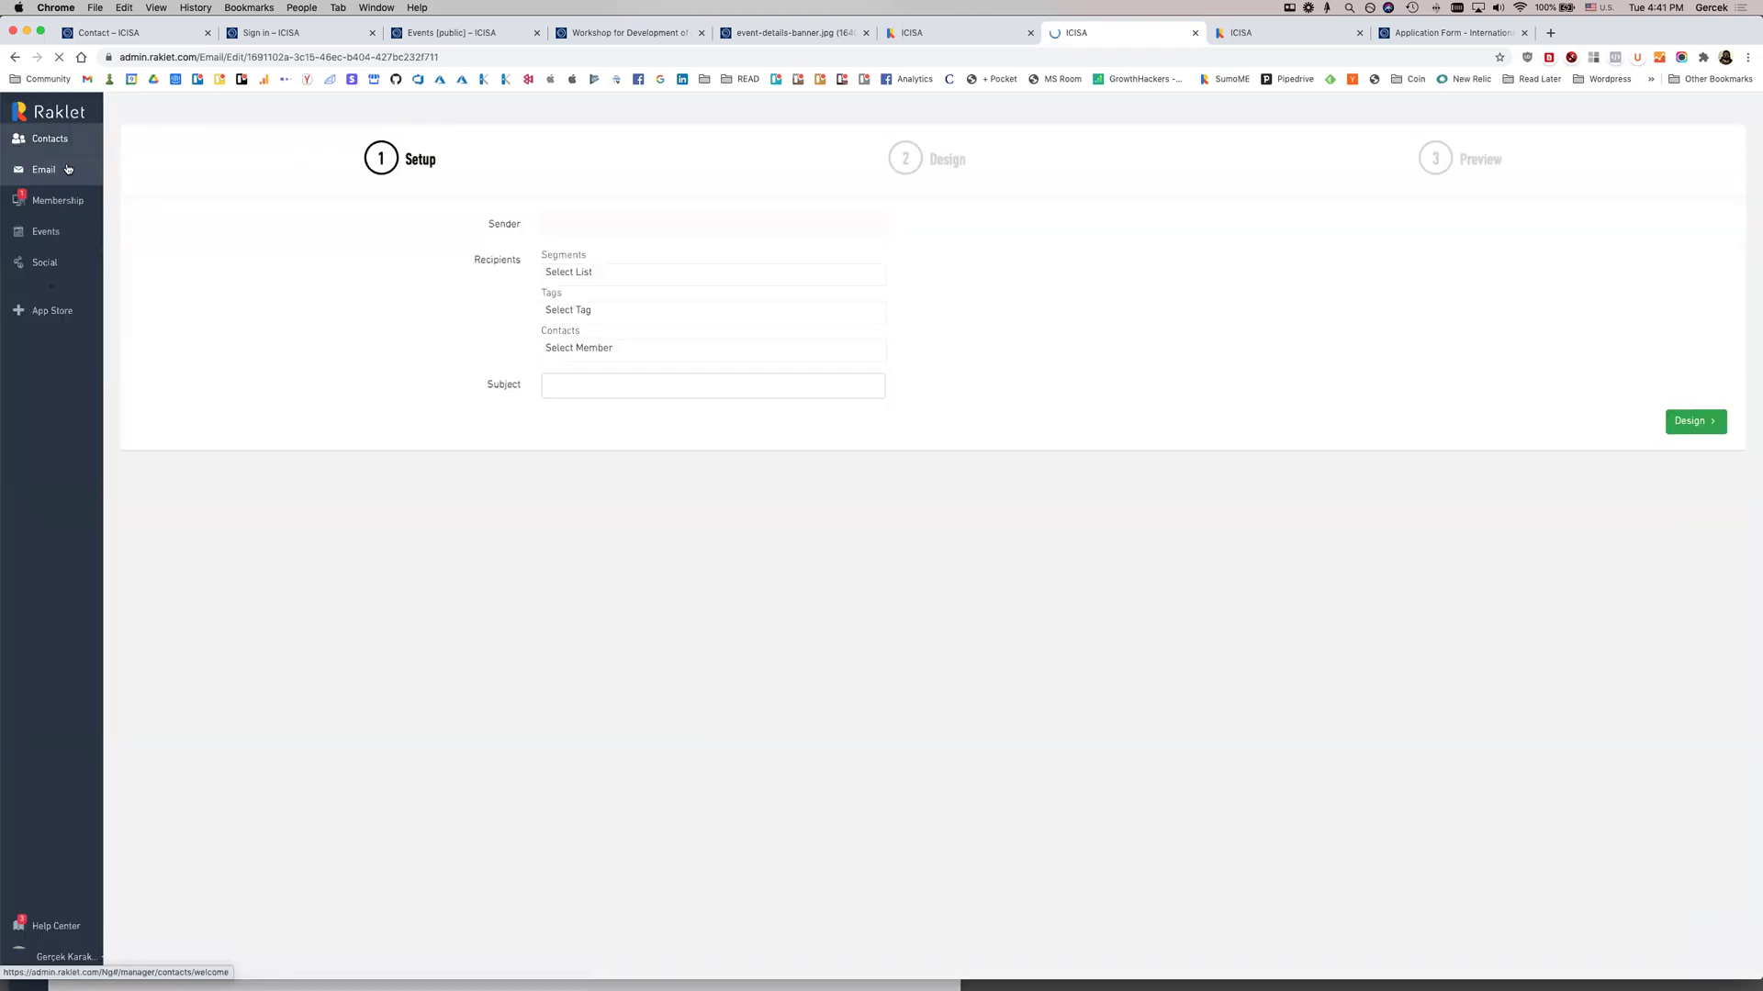
# Add a Commitee column to the 3-contact All Contacts table
pyautogui.click(59, 138)
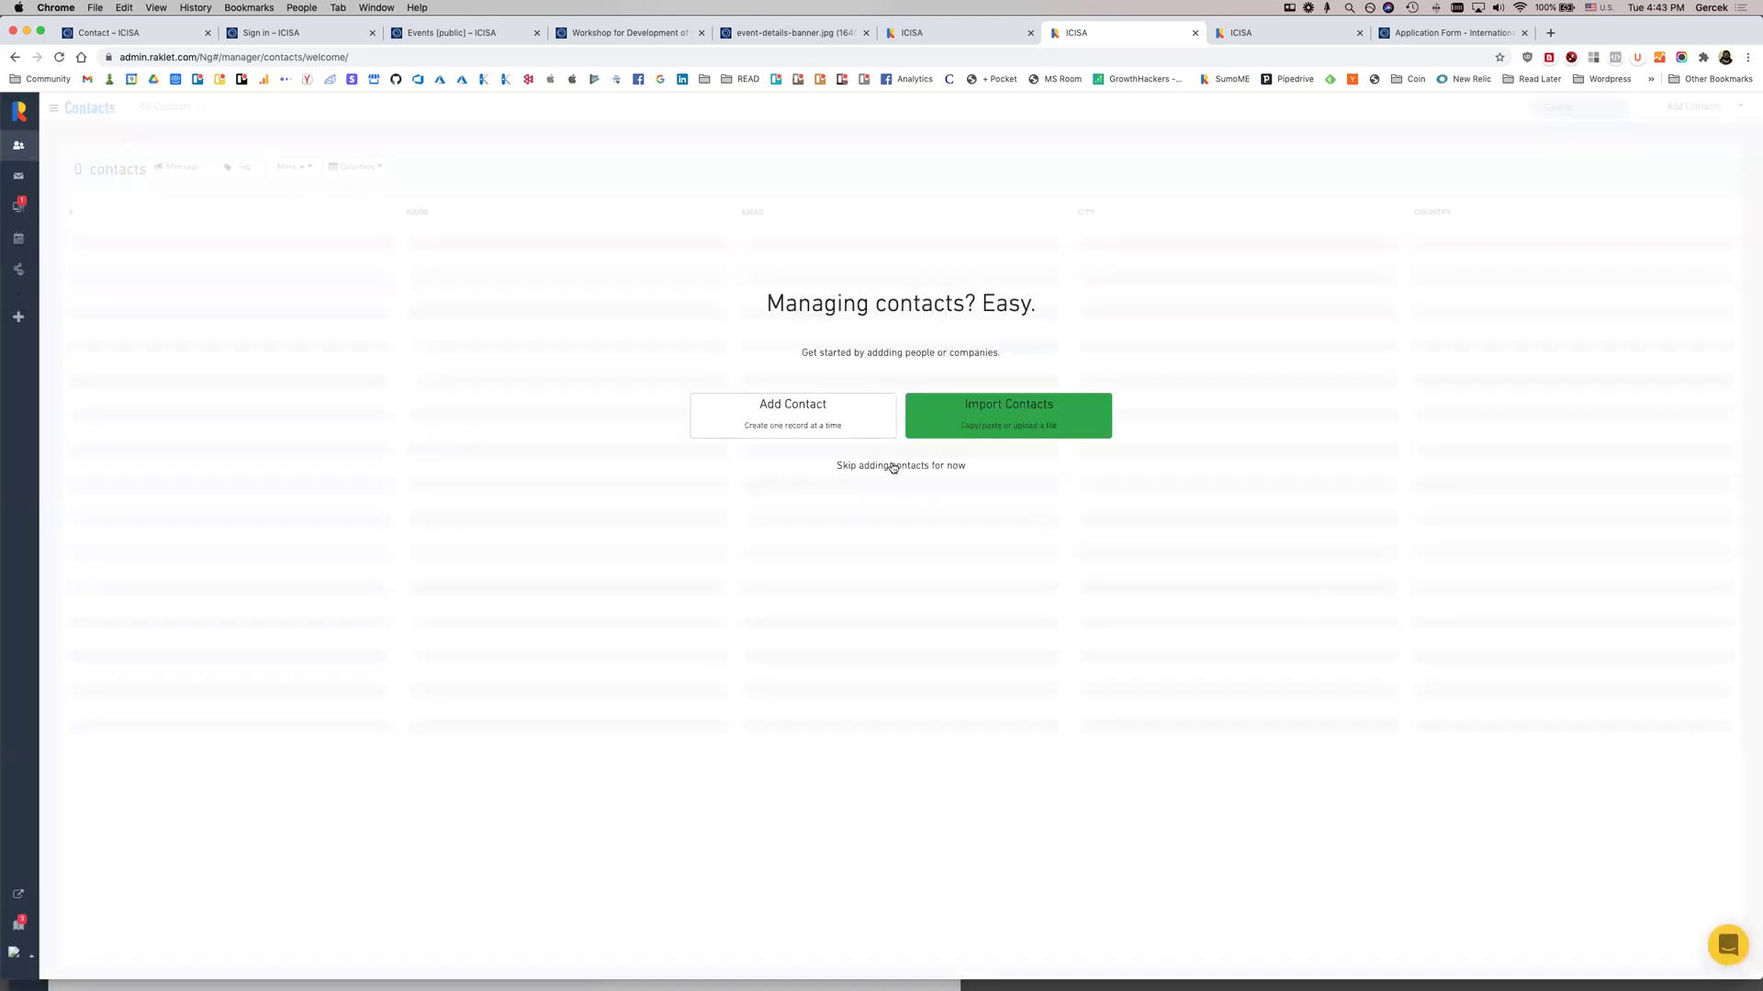
pyautogui.click(820, 470)
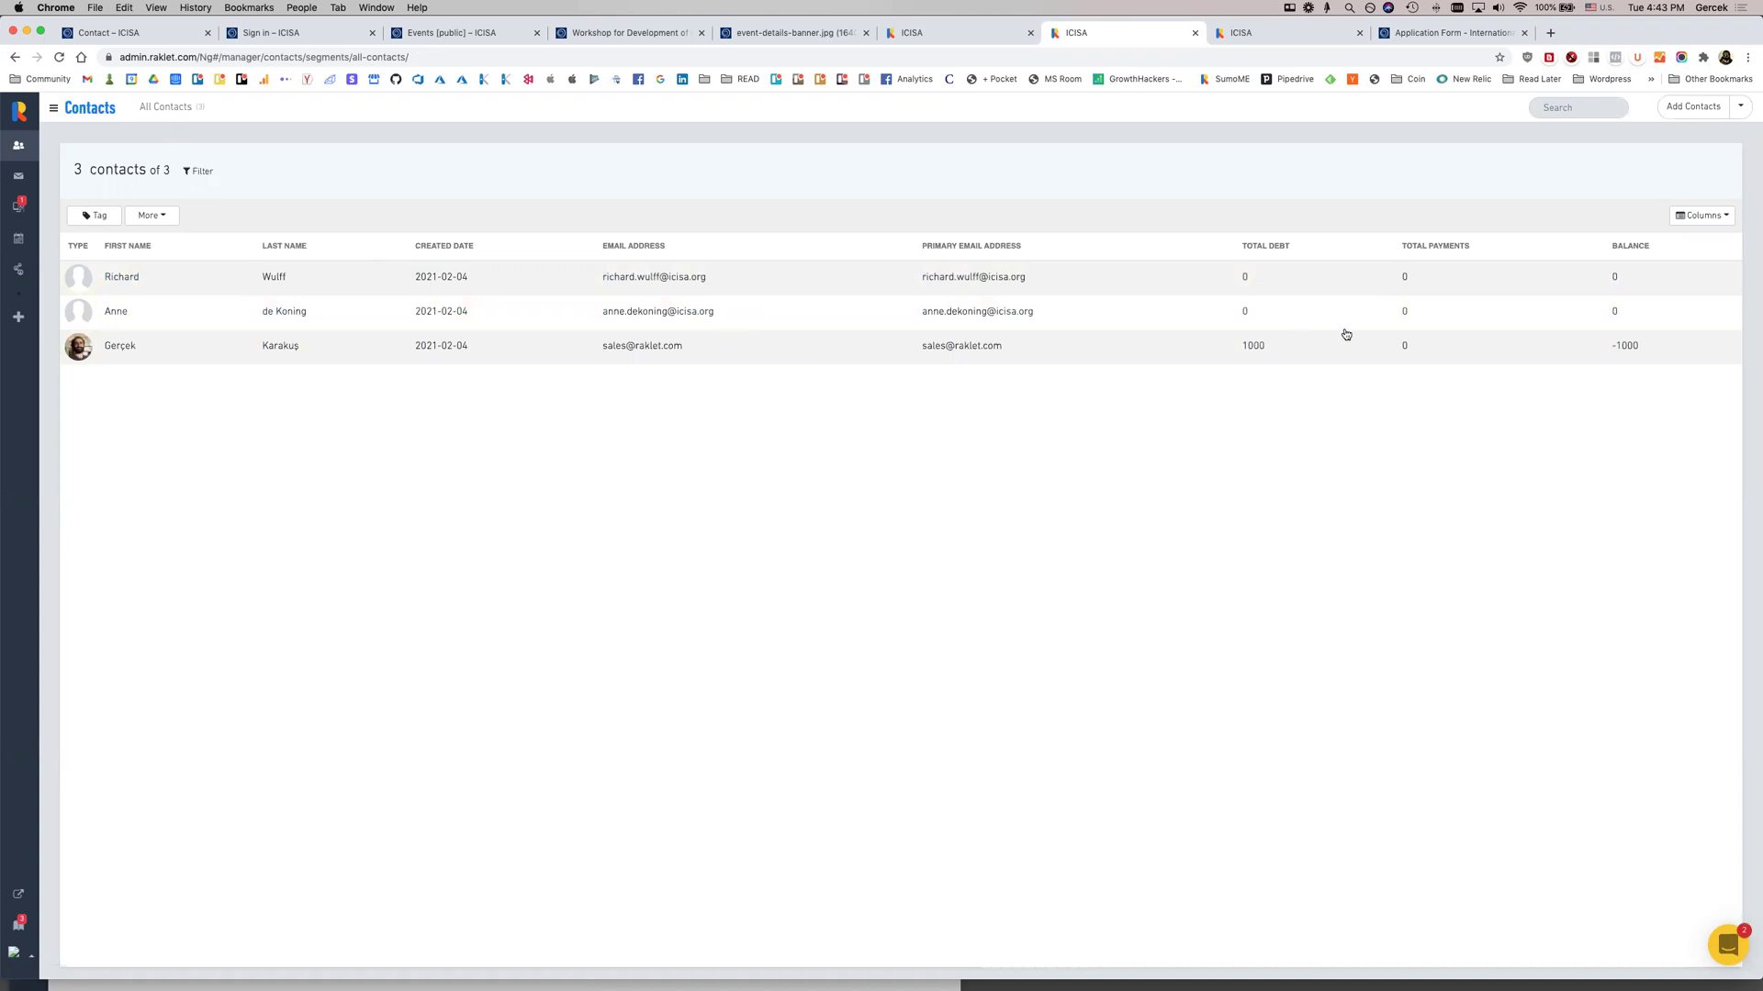
pyautogui.click(1720, 224)
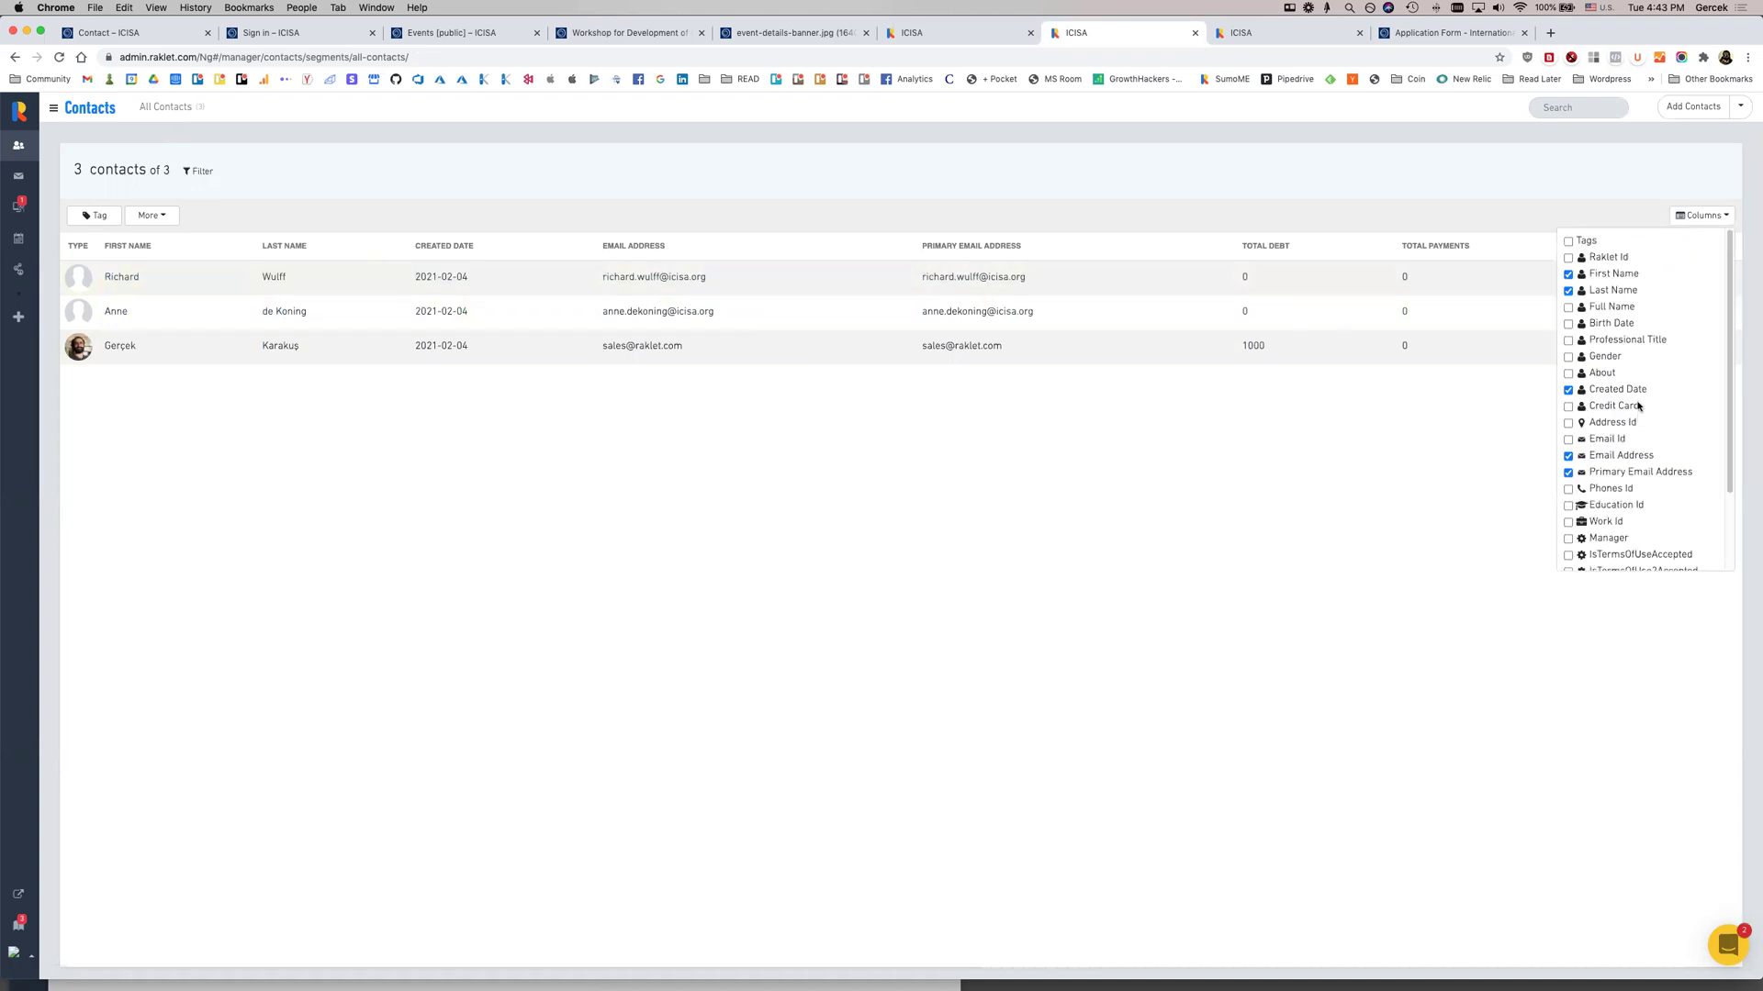
pyautogui.scroll(-2, 1648, 505)
pyautogui.click(1602, 556)
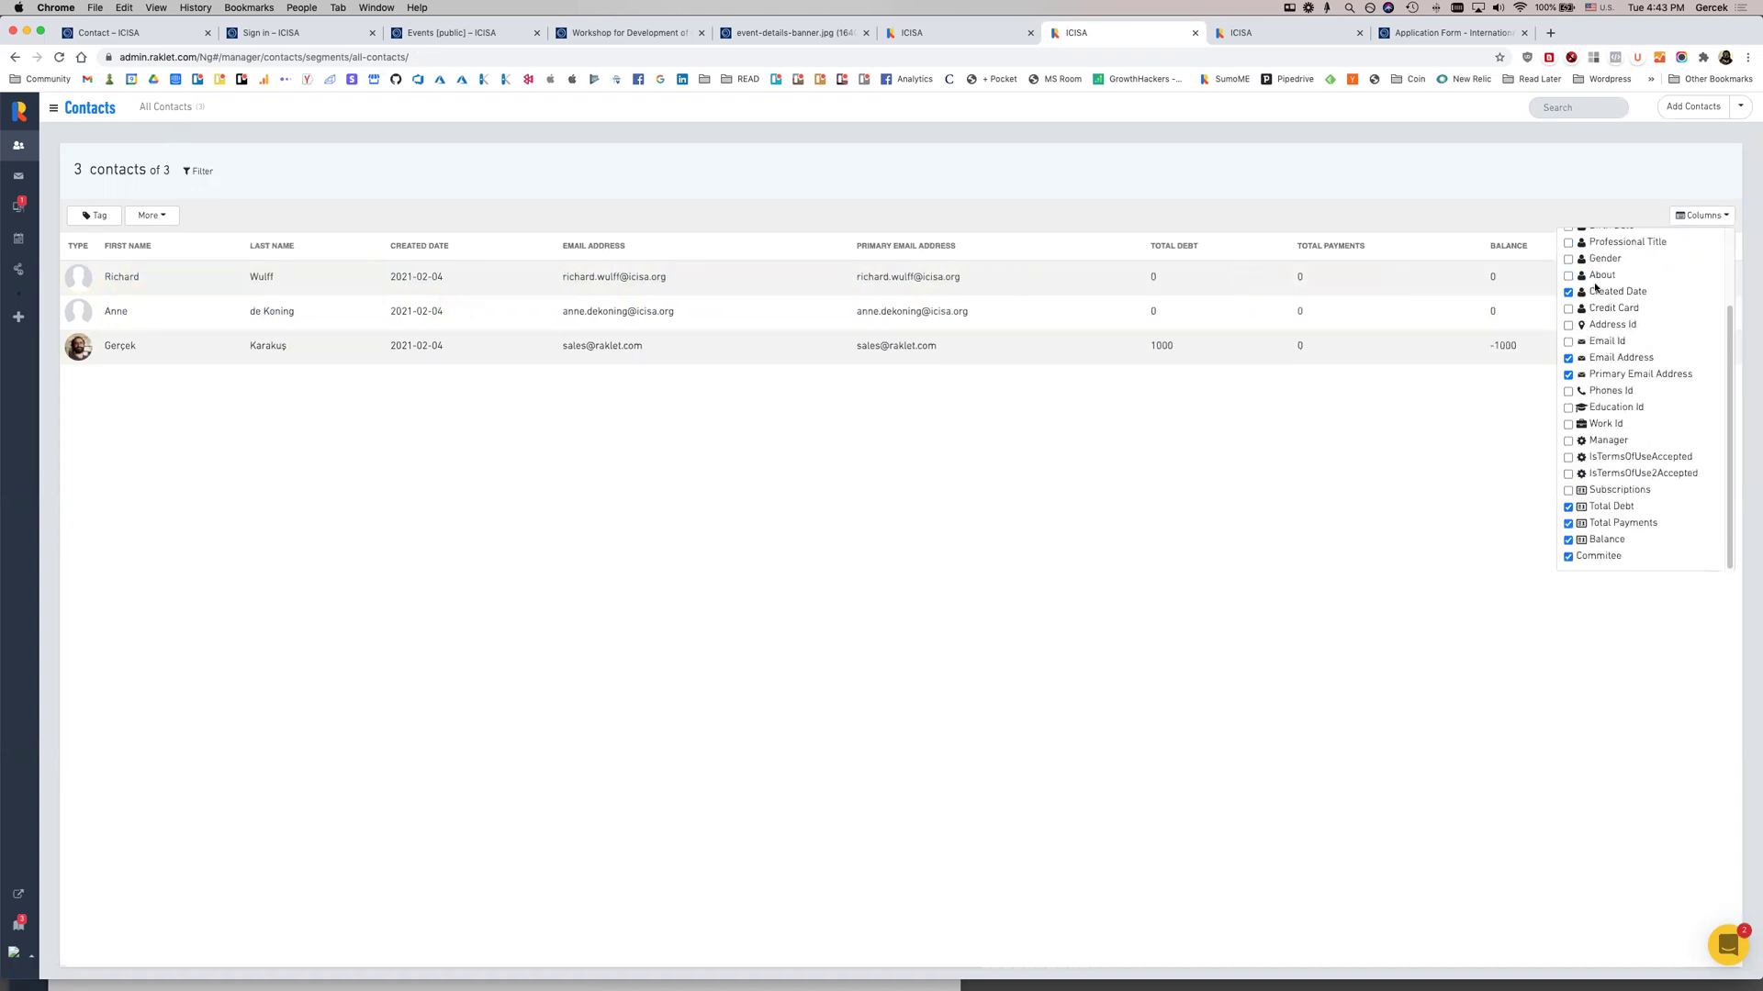
pyautogui.click(1586, 208)
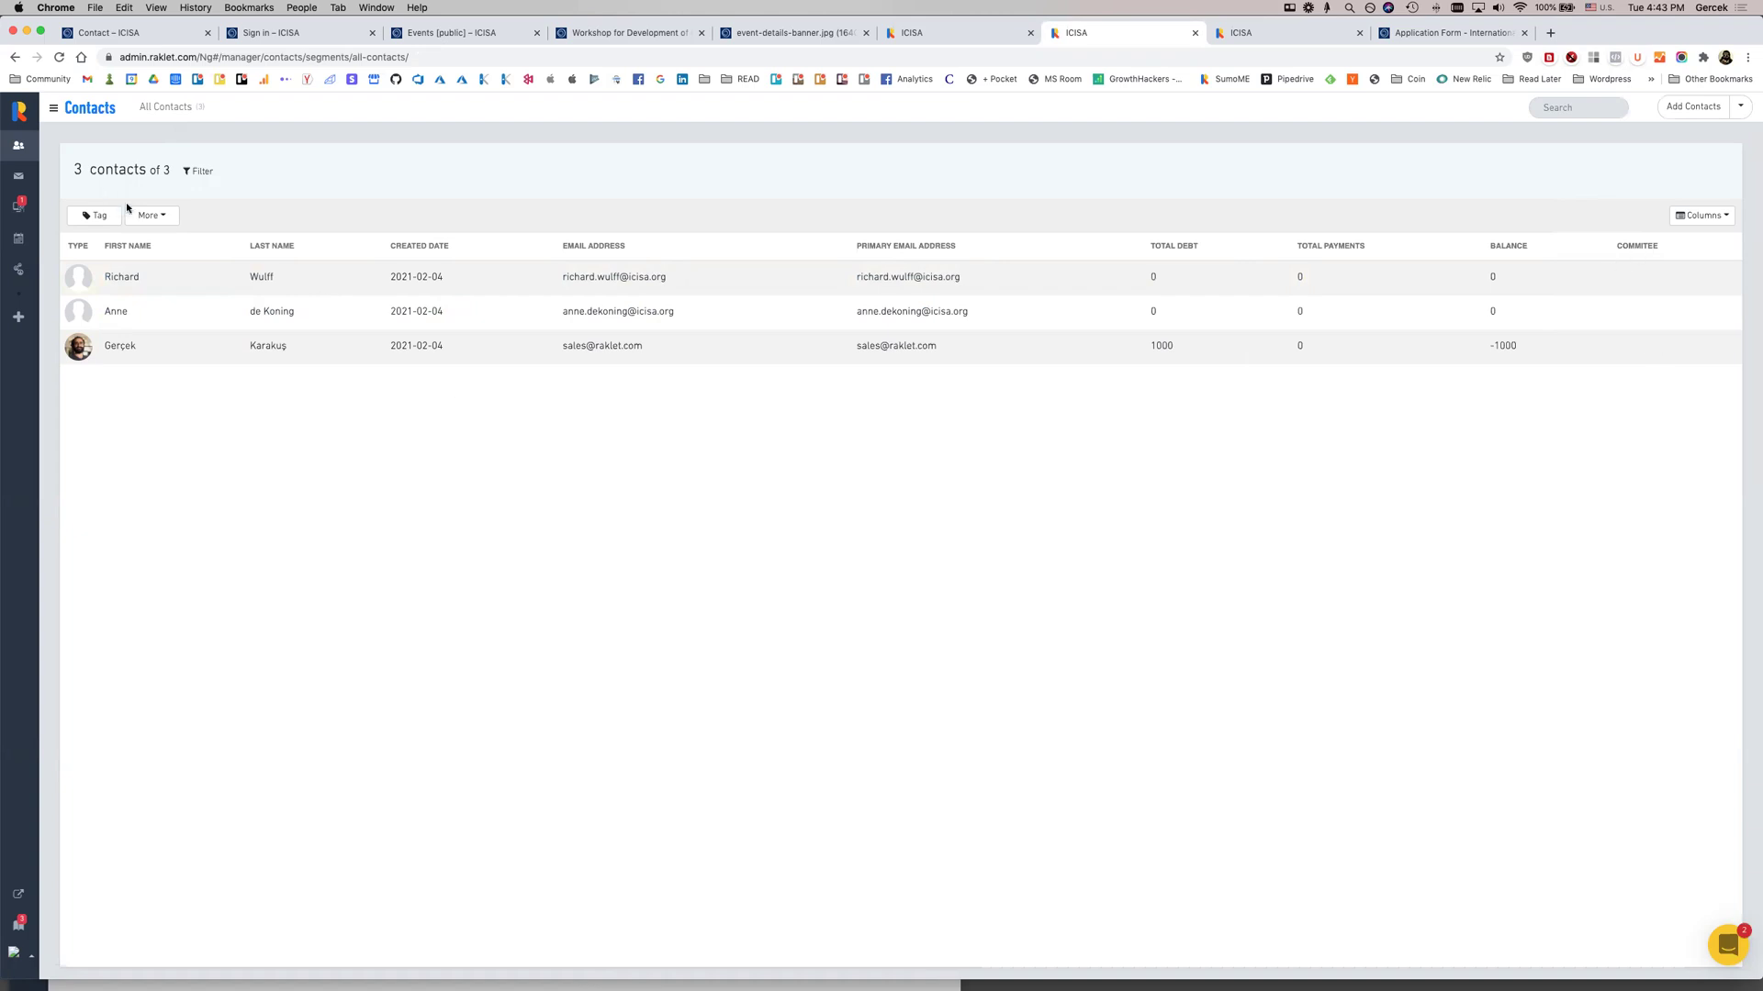
pyautogui.click(194, 173)
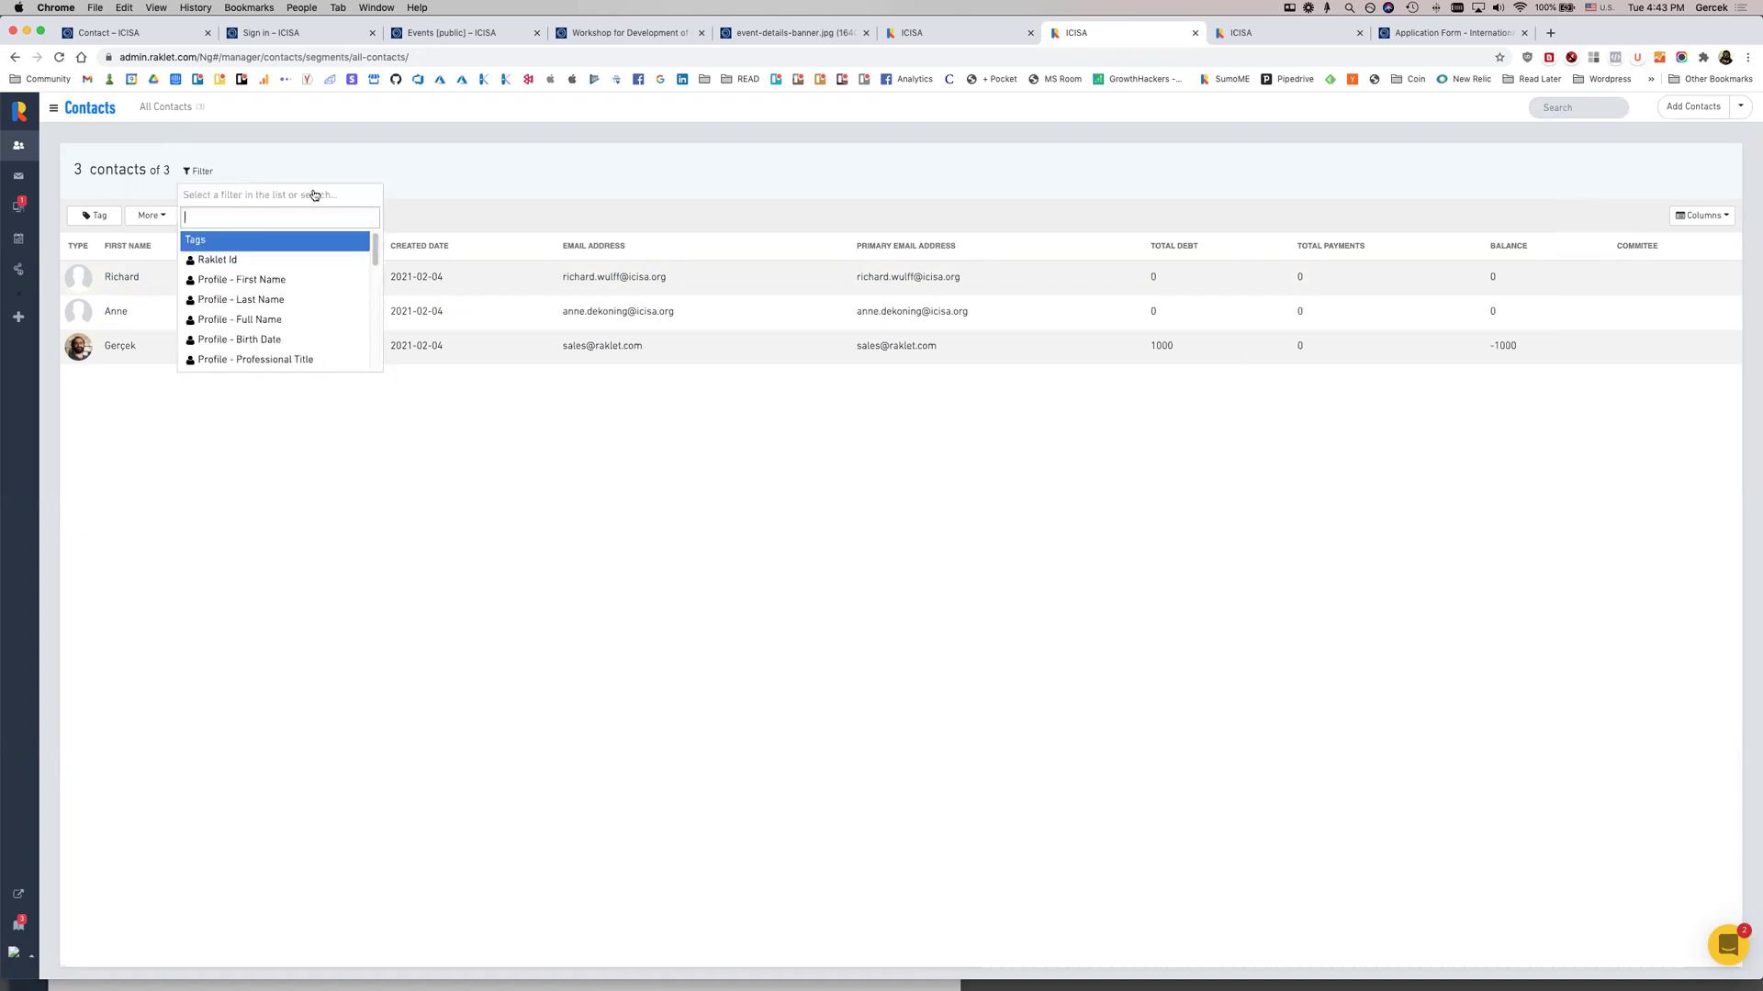
# Filter the contacts to those whose Commitee is 1
pyautogui.click(1285, 37)
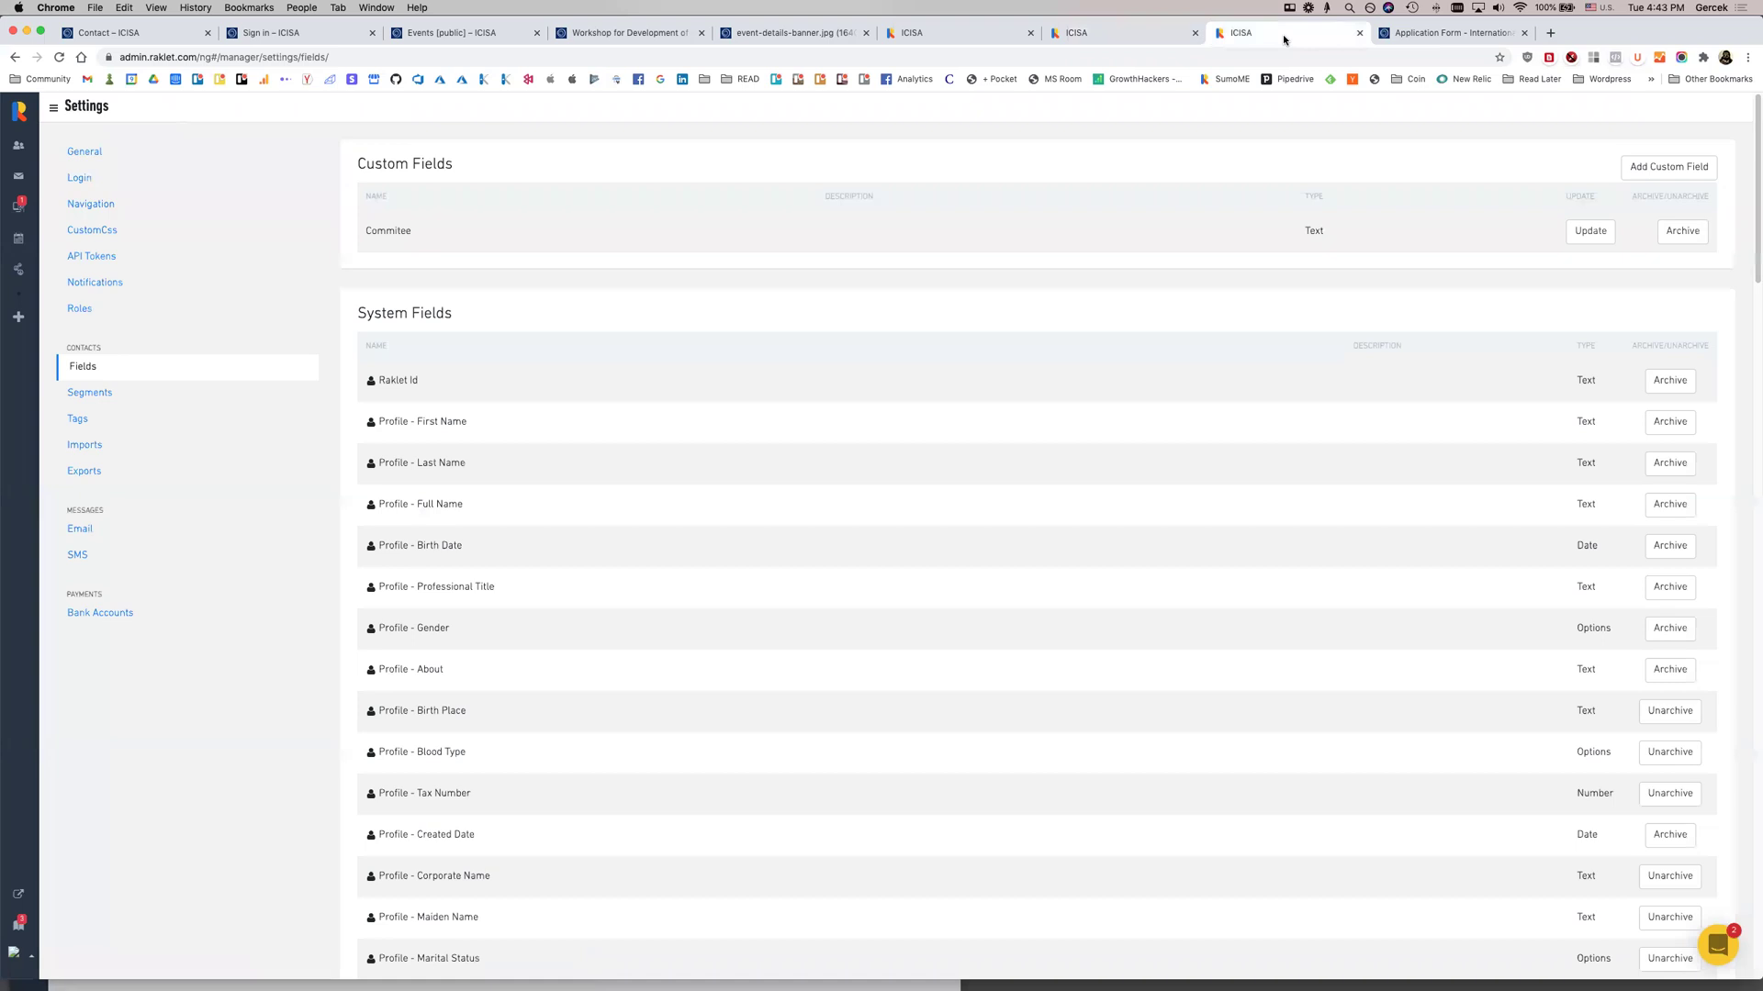
pyautogui.click(18, 145)
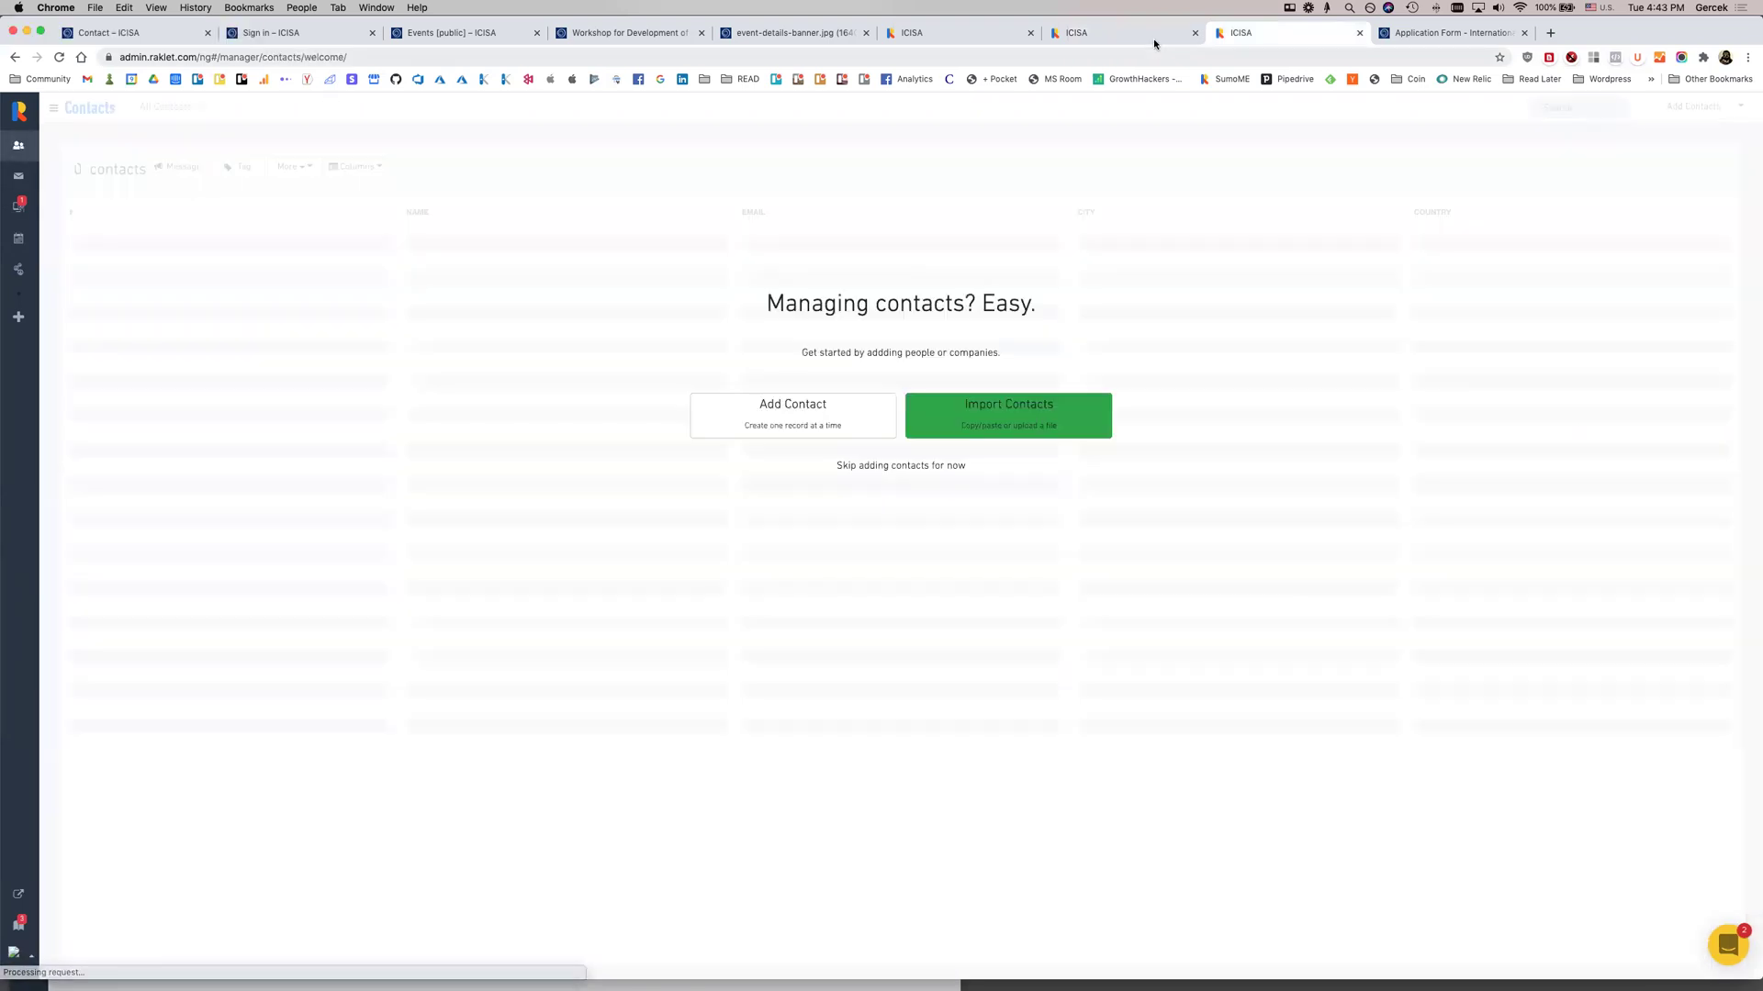
pyautogui.click(932, 467)
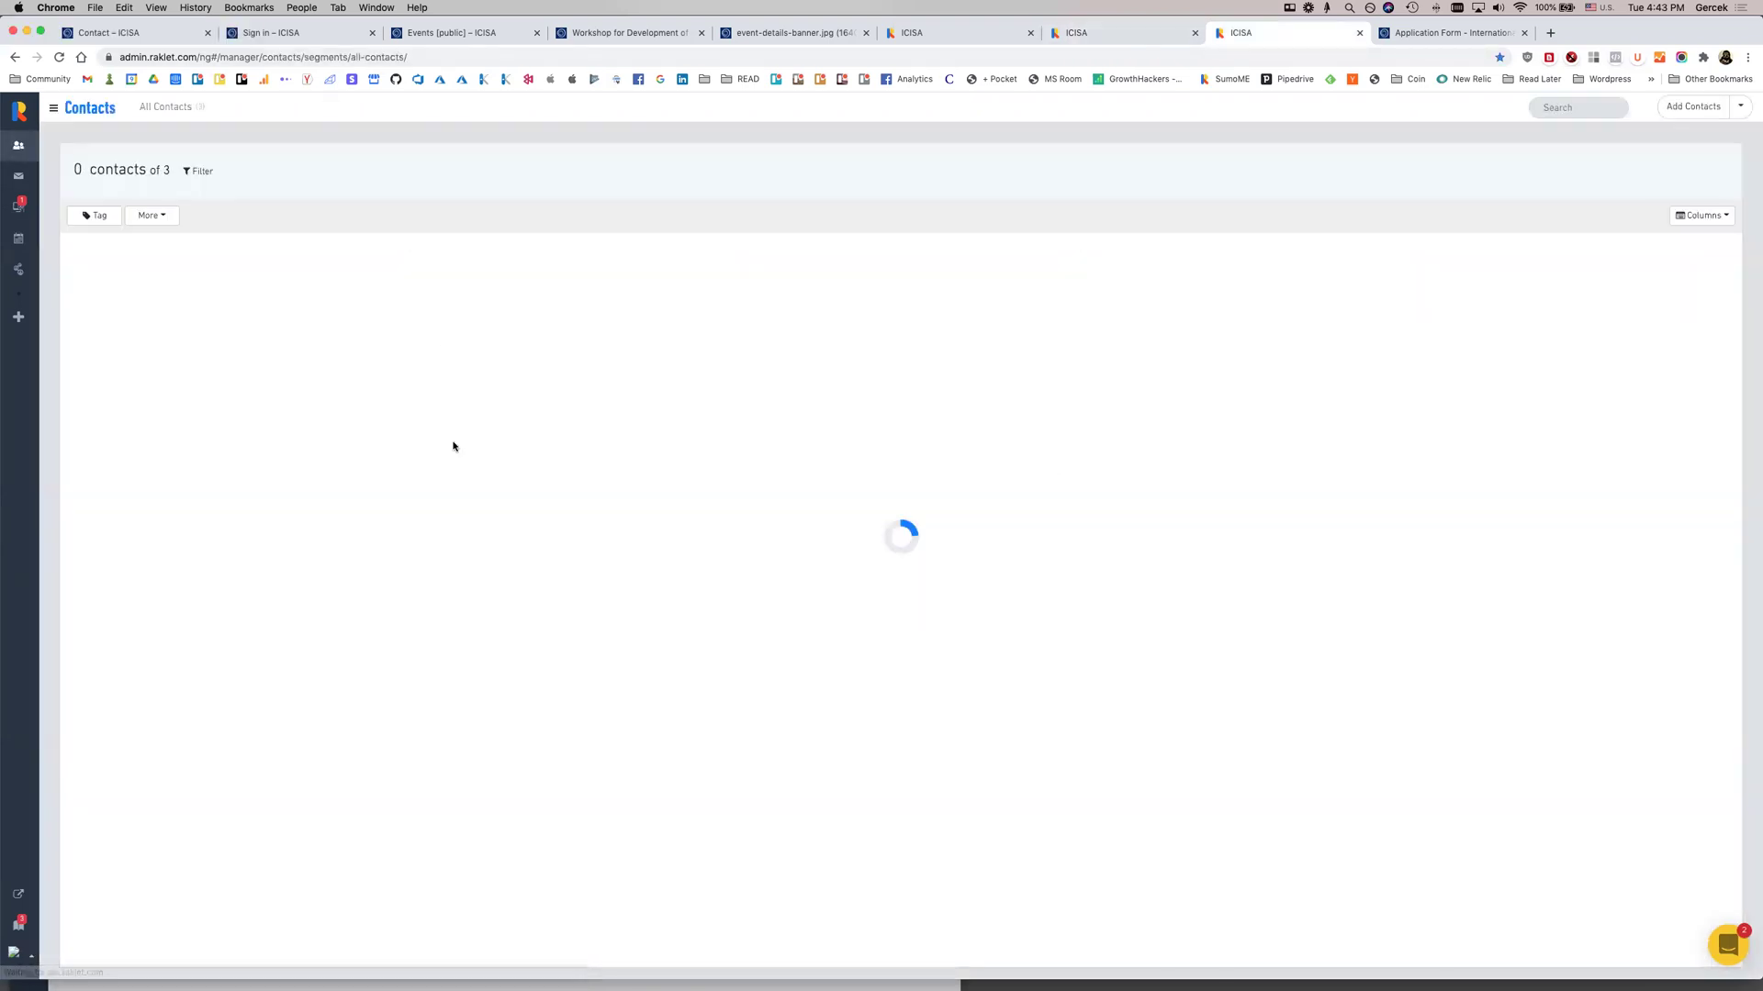
pyautogui.click(1104, 34)
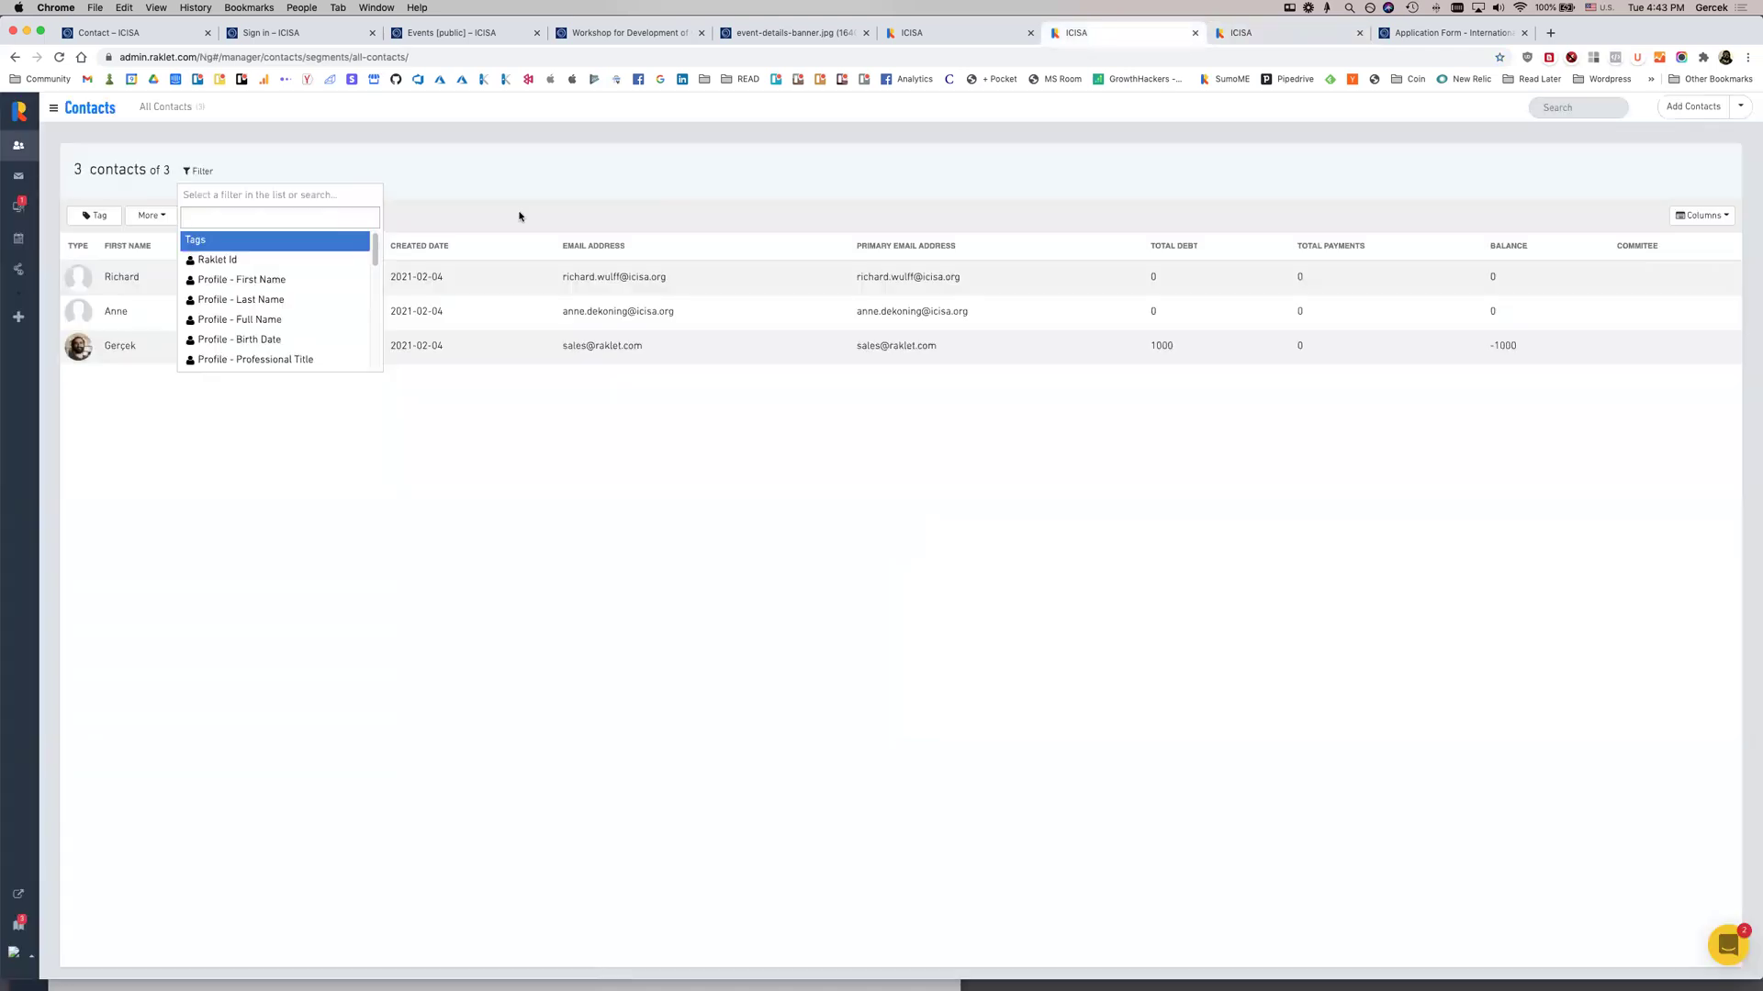
pyautogui.scroll(-10, 248, 312)
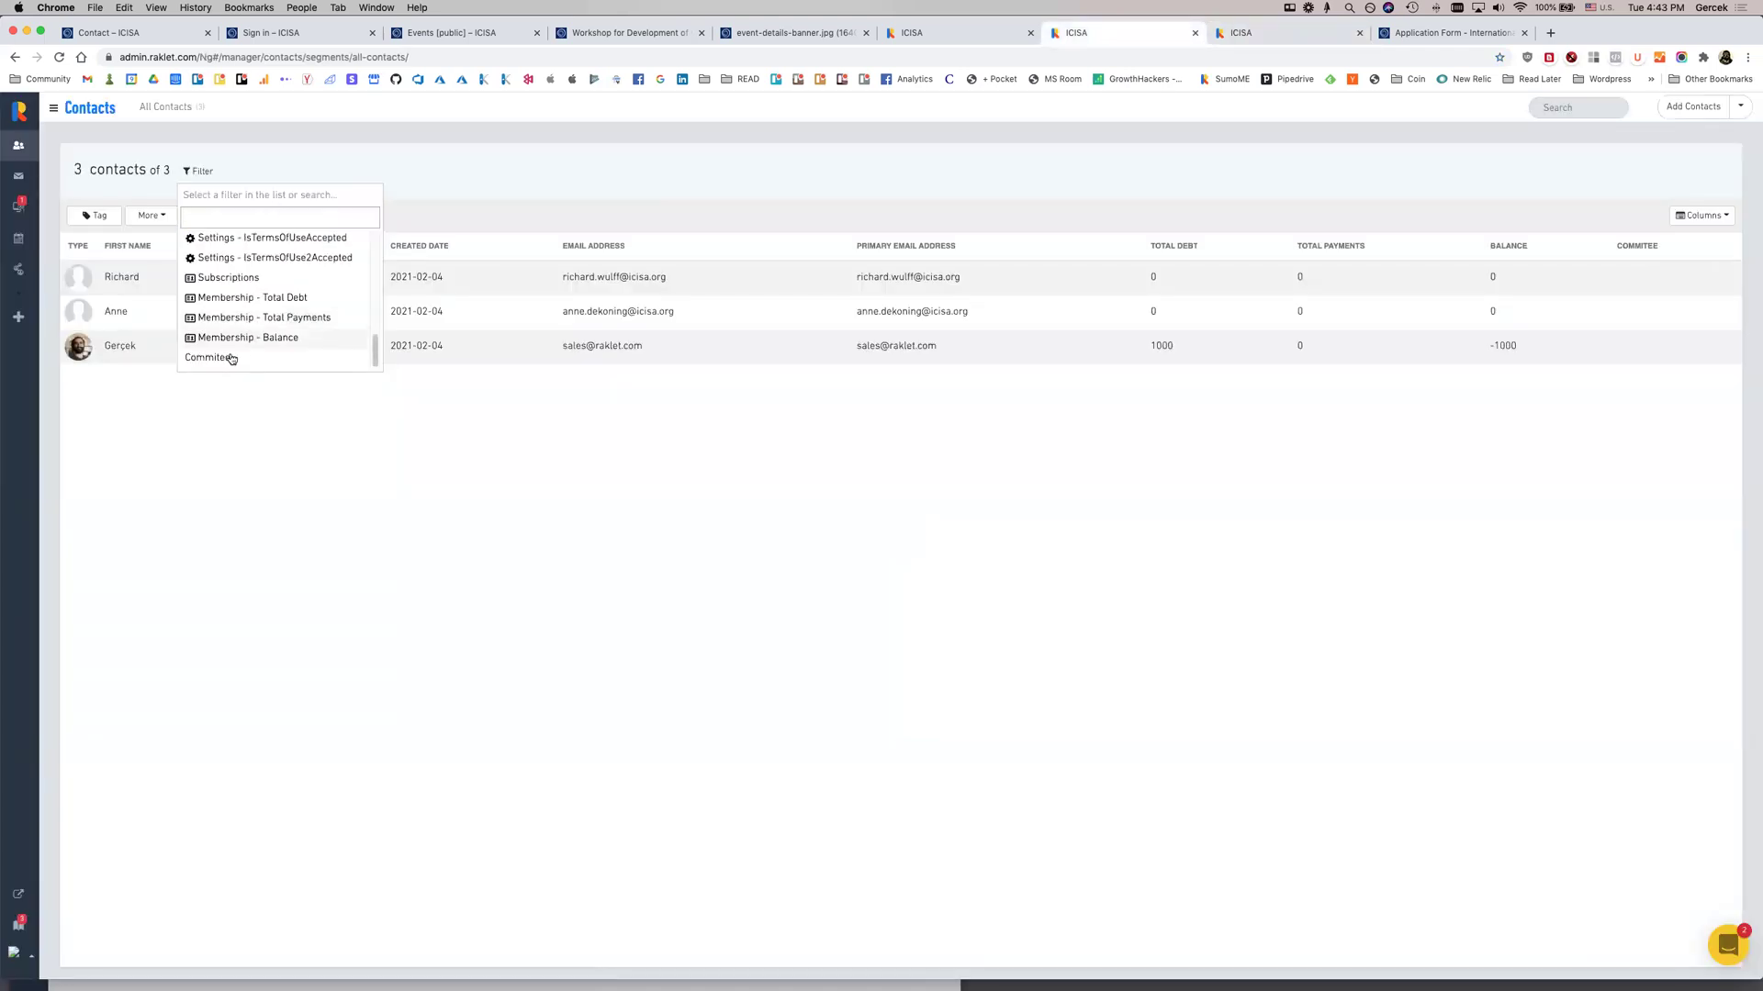
pyautogui.click(237, 338)
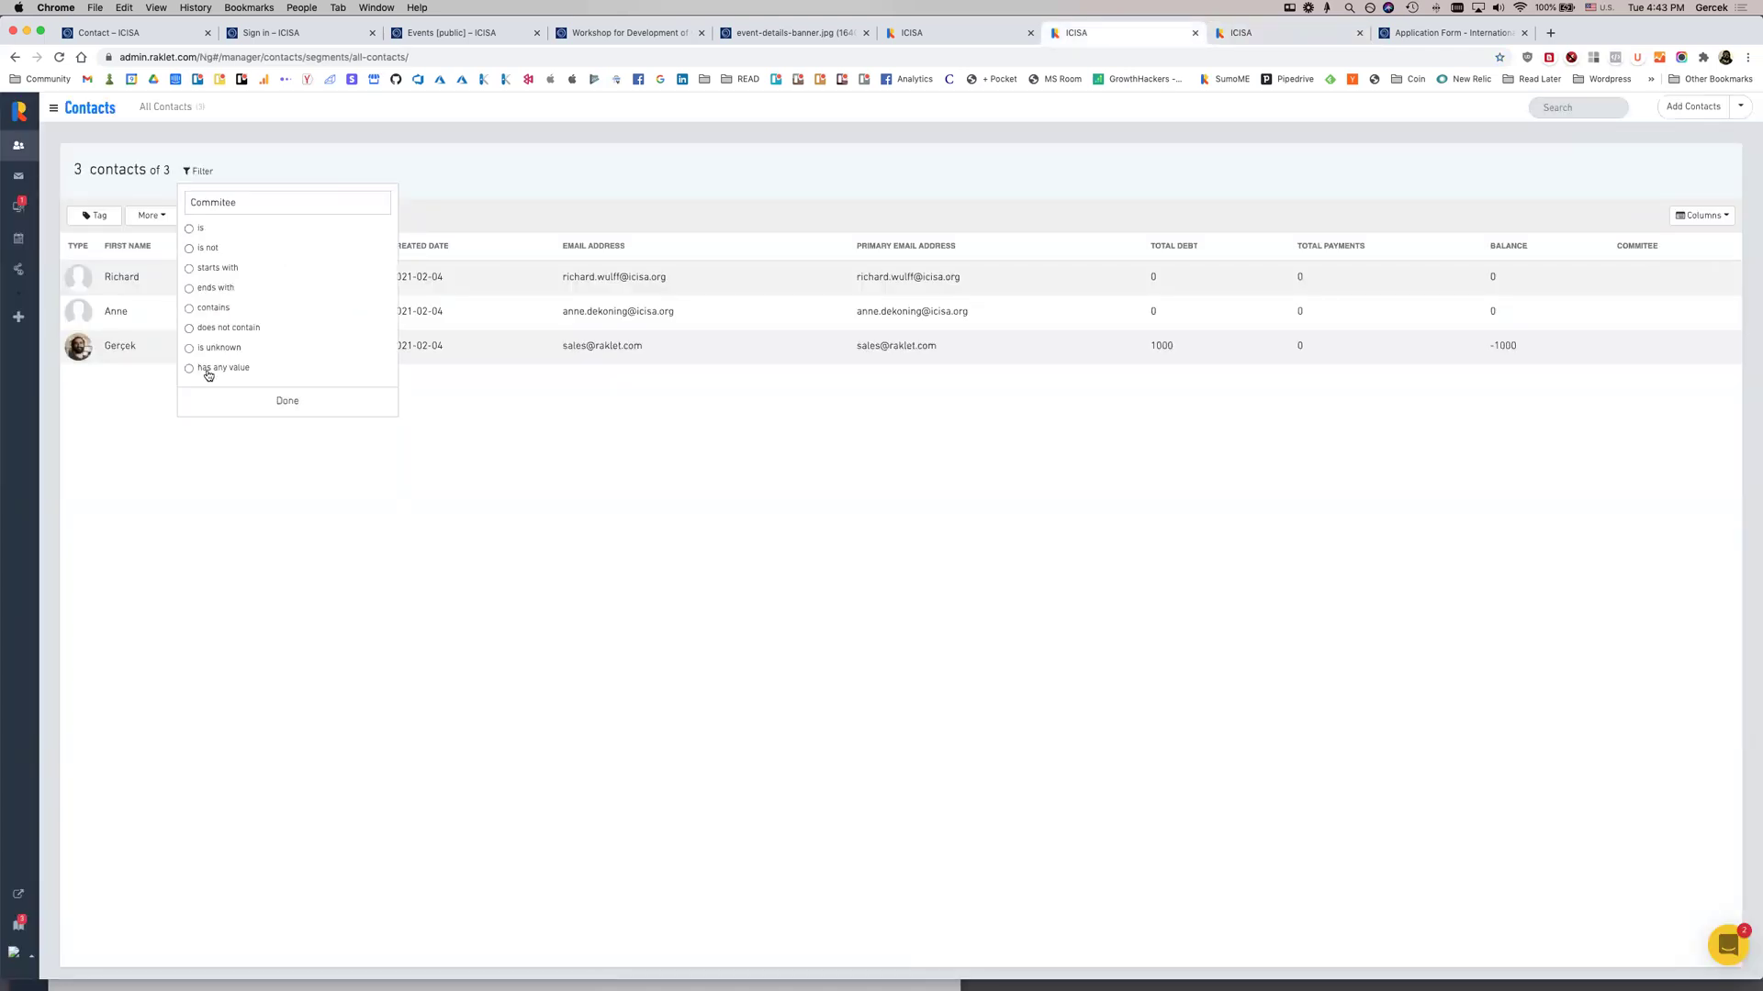
pyautogui.click(224, 232)
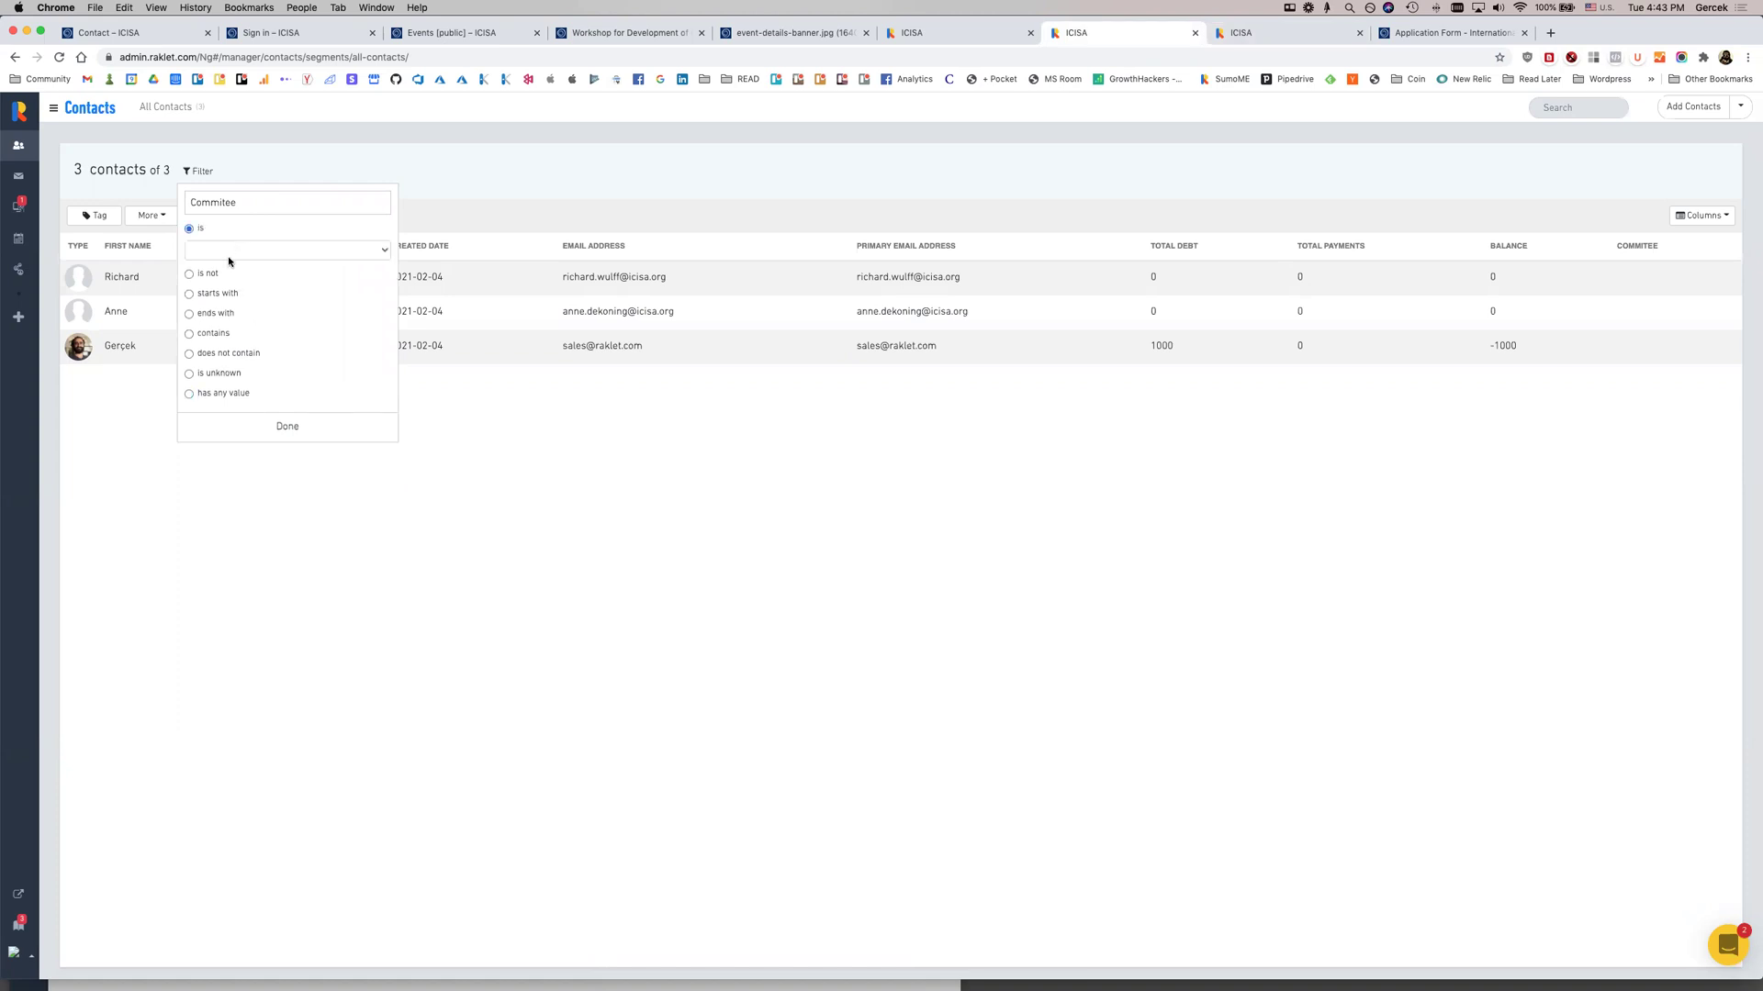
pyautogui.click(229, 257)
pyautogui.click(229, 263)
pyautogui.click(286, 428)
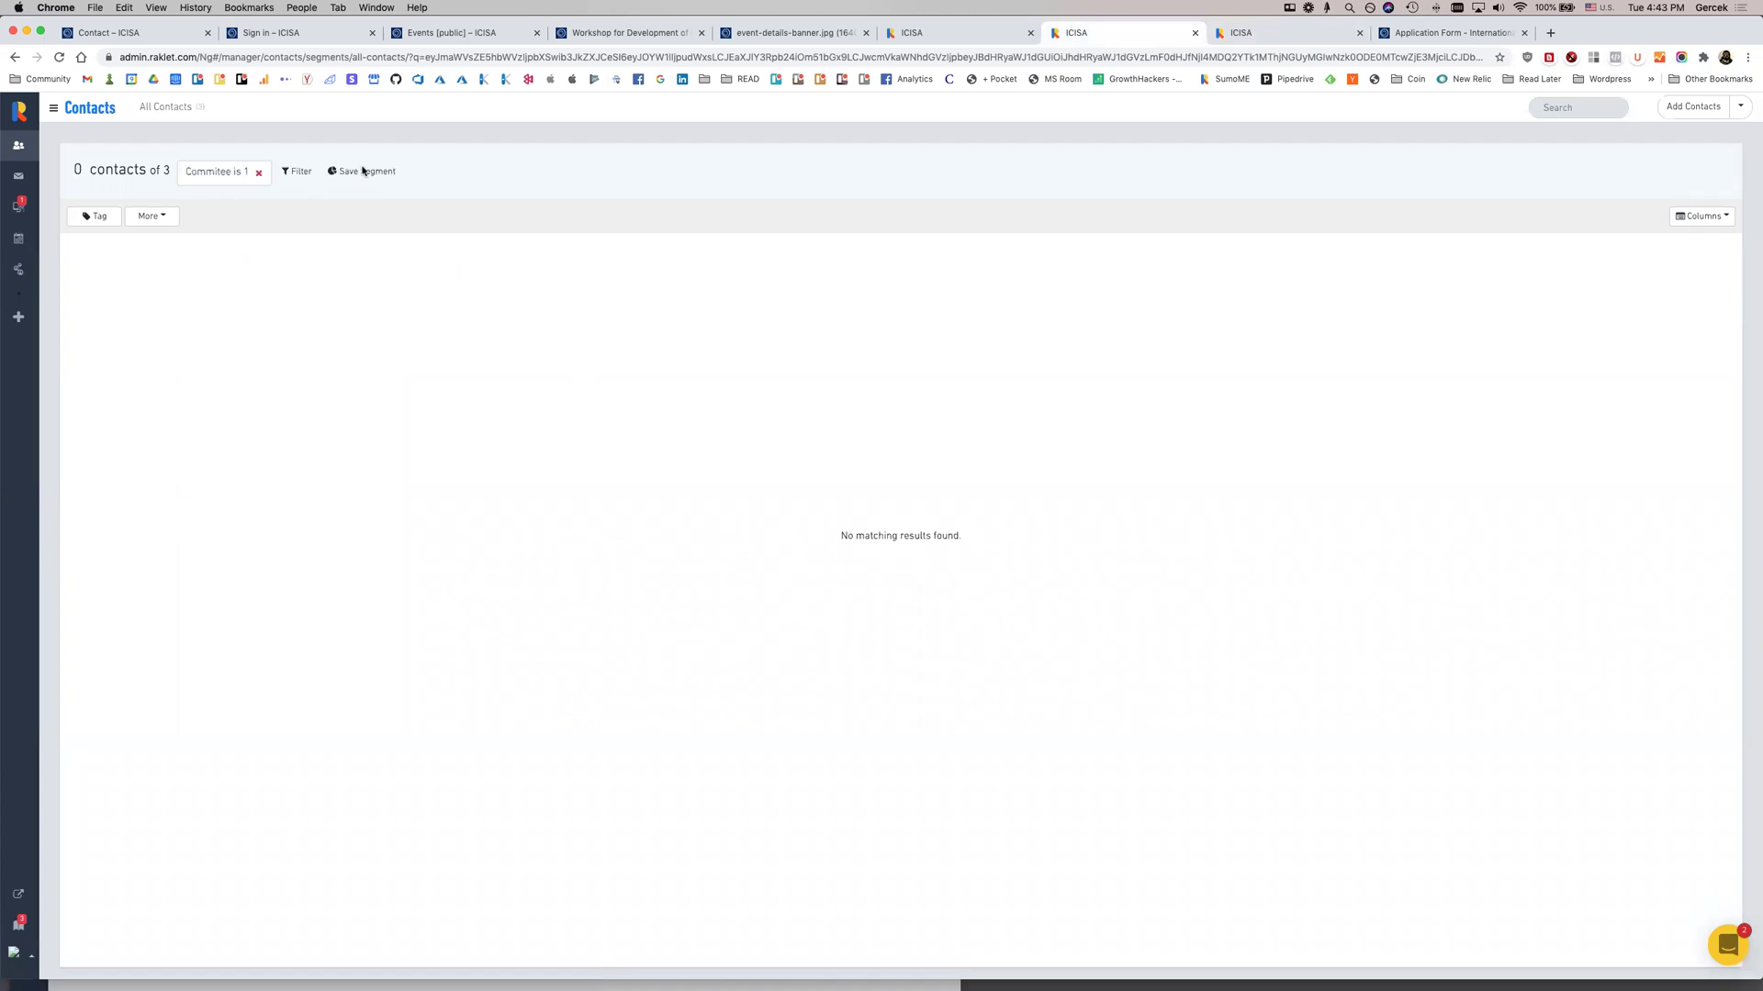
# Save the filter as a new segment named 'Commitee 1'
pyautogui.click(363, 171)
pyautogui.click(915, 228)
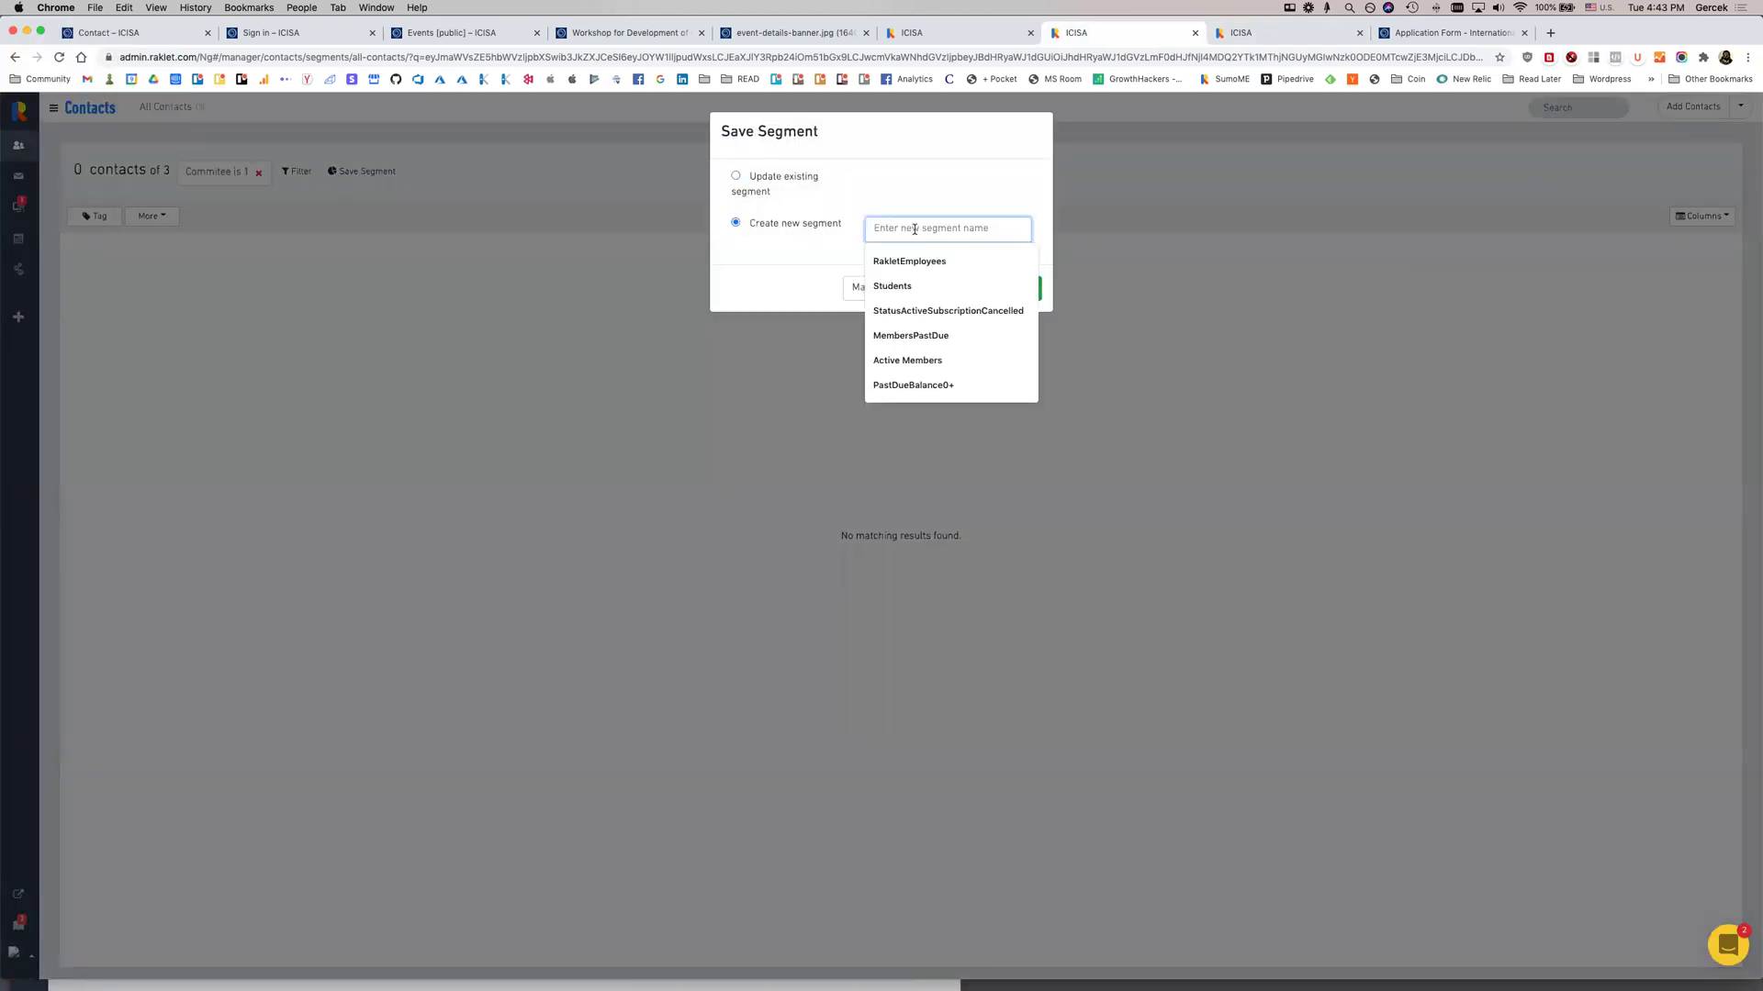
pyautogui.write('Commit')
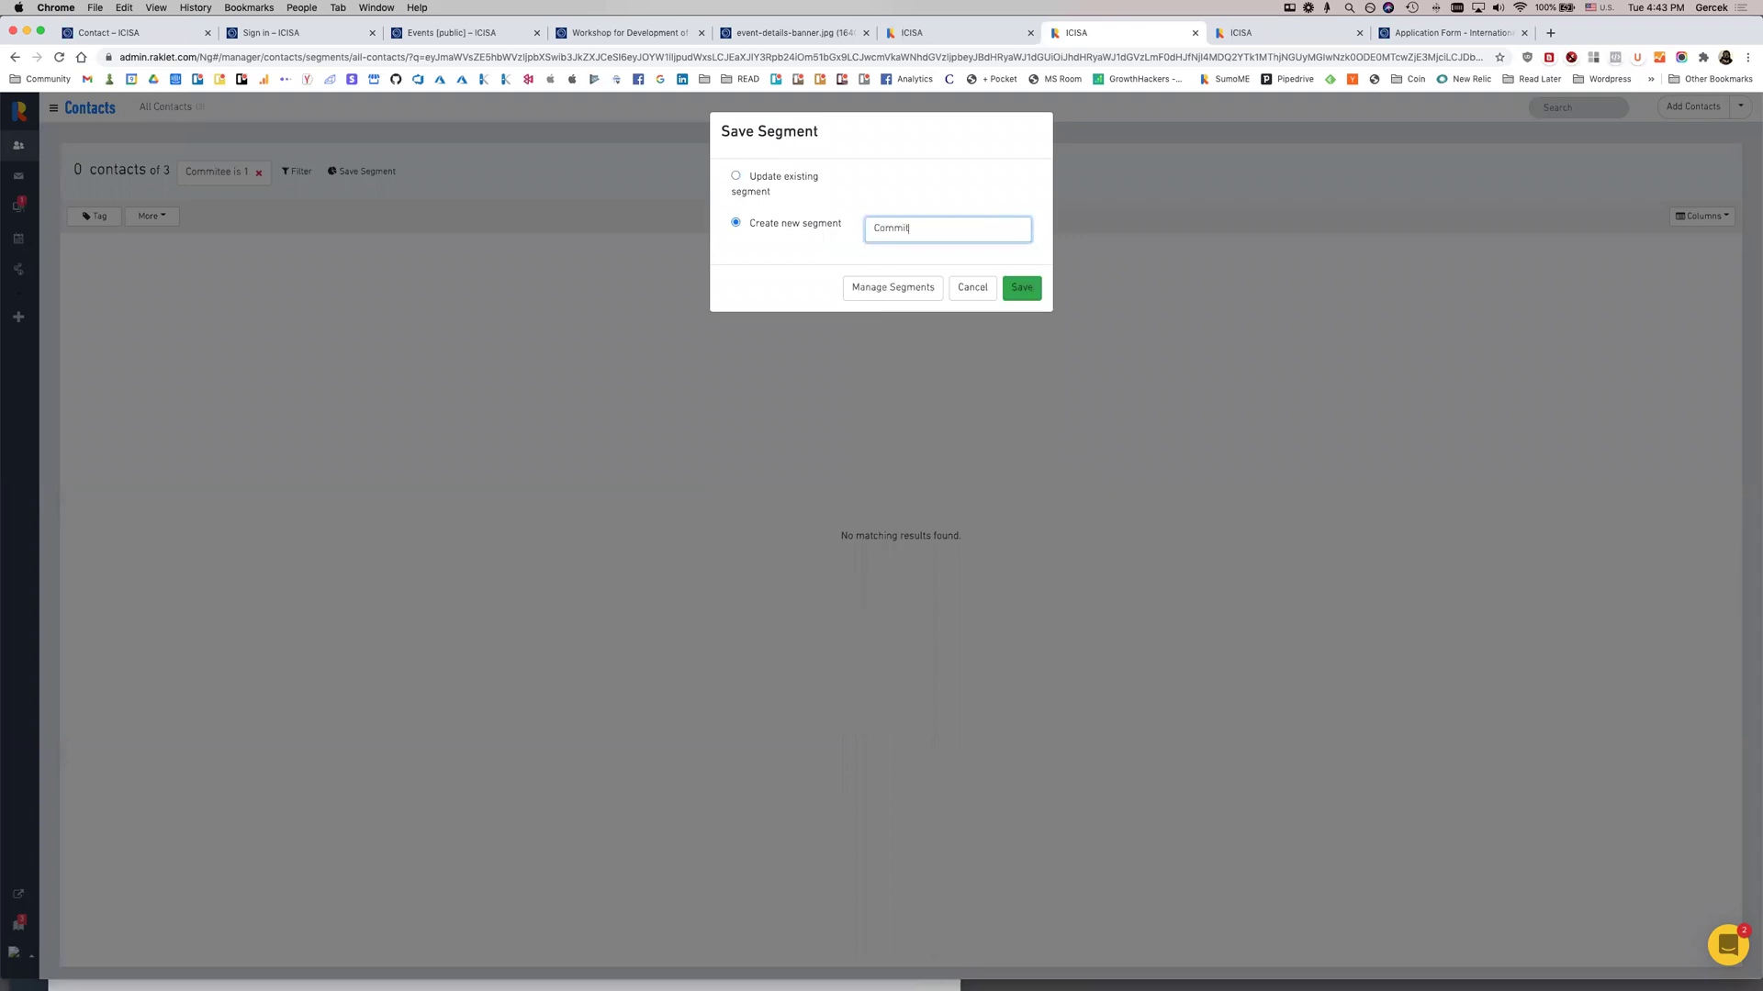
pyautogui.write('ee 1')
pyautogui.click(1021, 289)
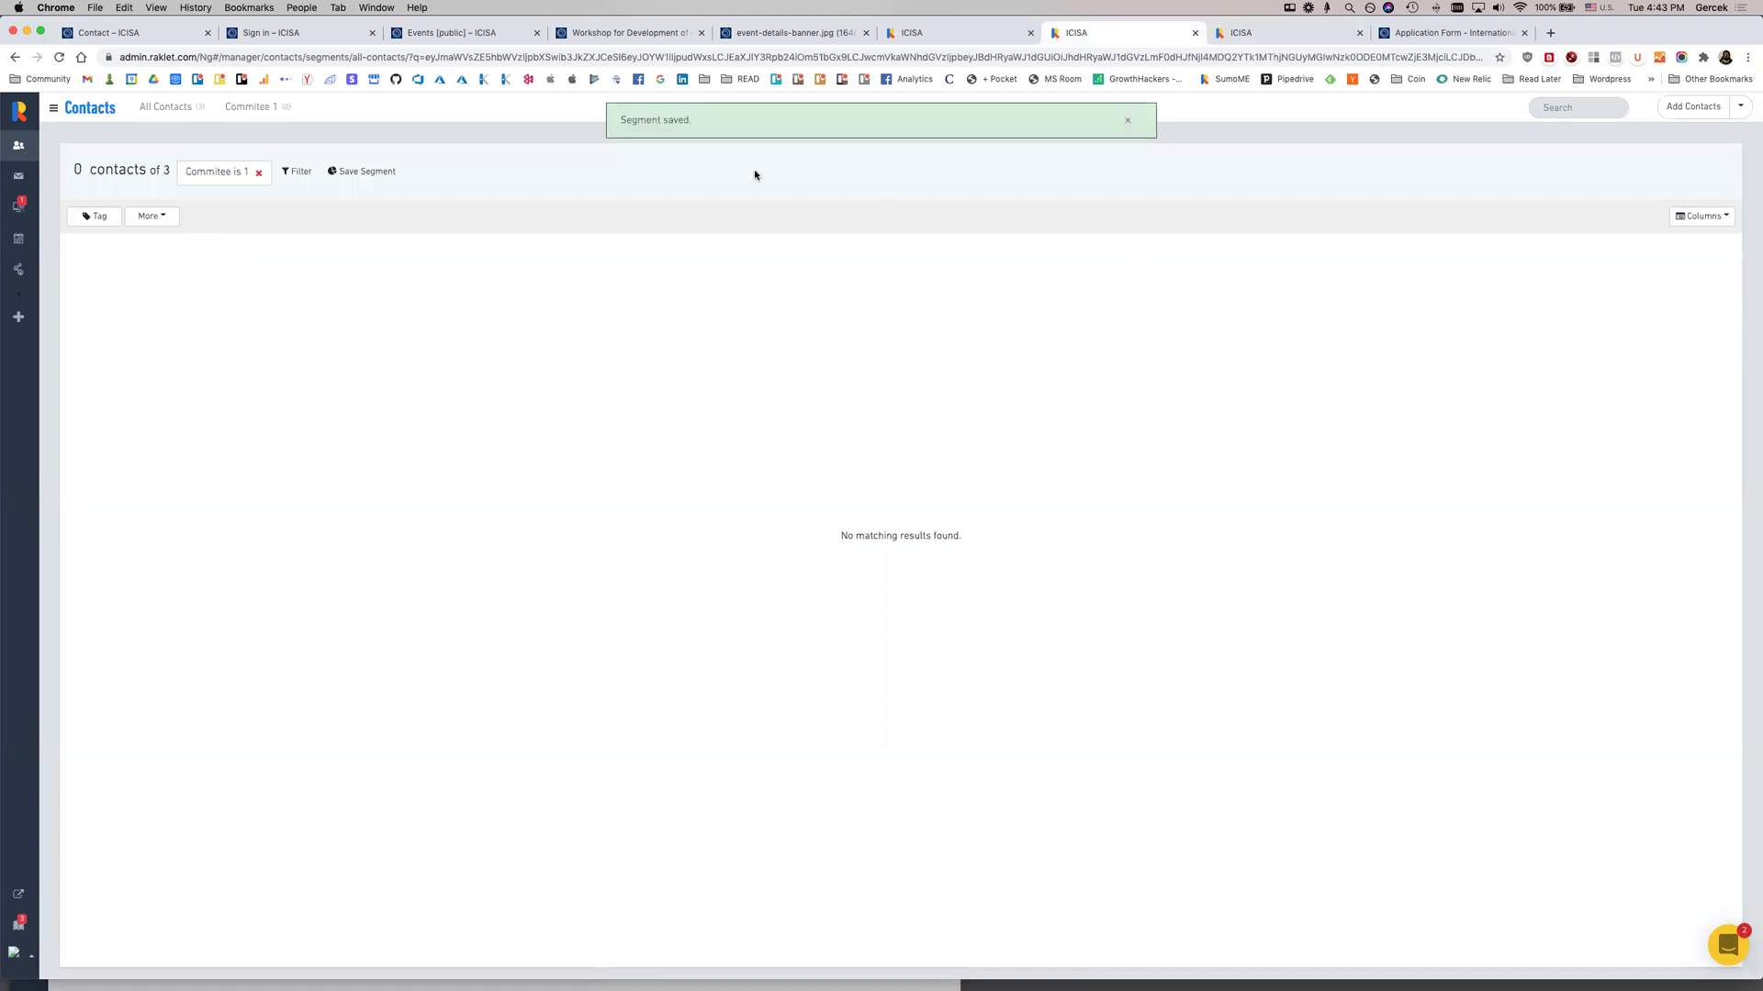
pyautogui.click(1127, 120)
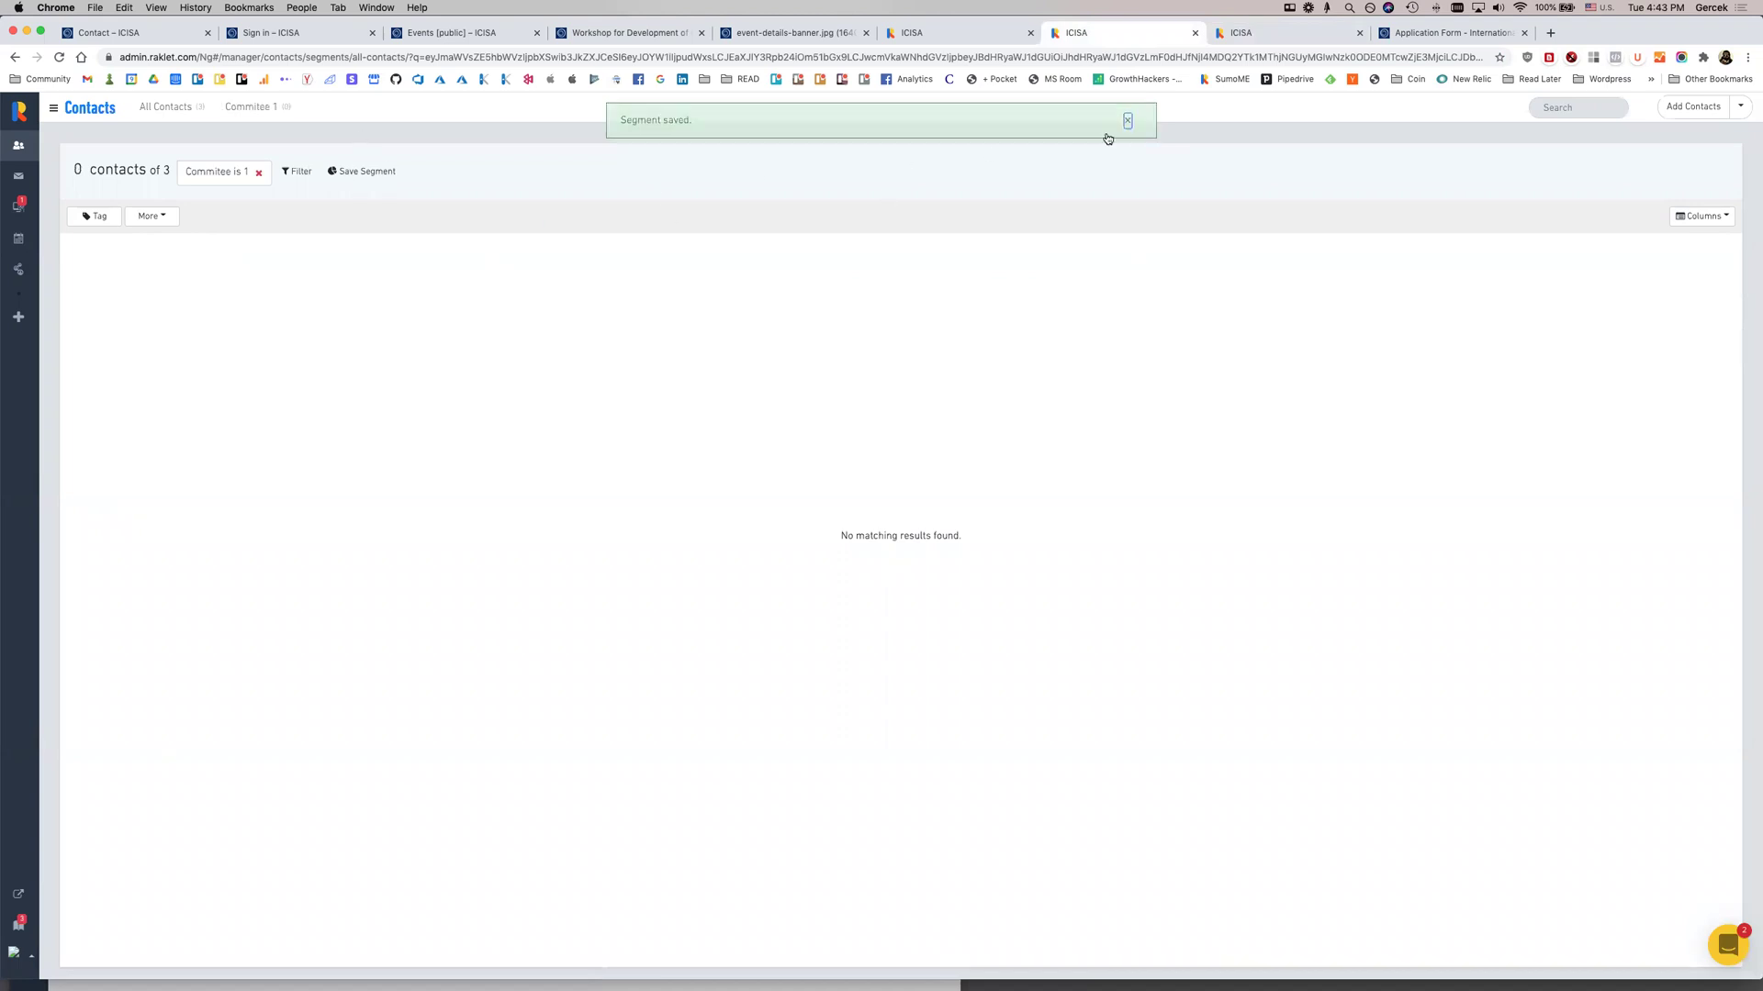
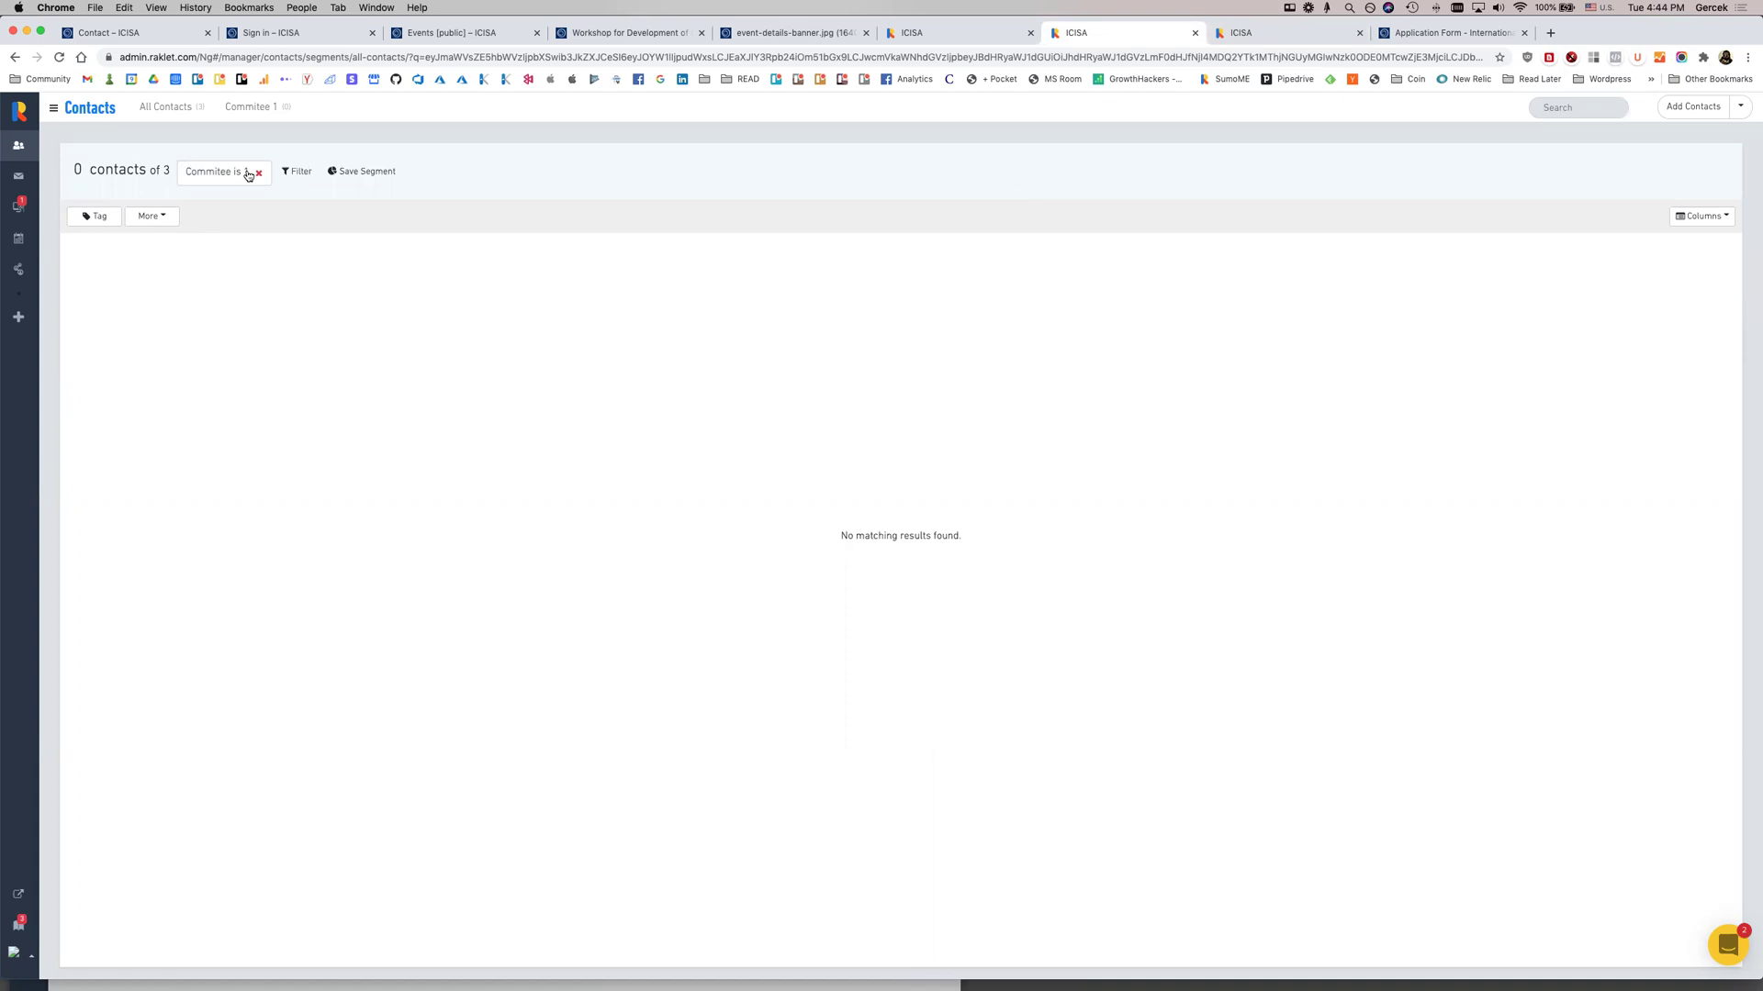
# Add a 'Membership - Total Payments greater than 0' filter alongside 'Commitee is 1'
pyautogui.click(296, 171)
pyautogui.write('st')
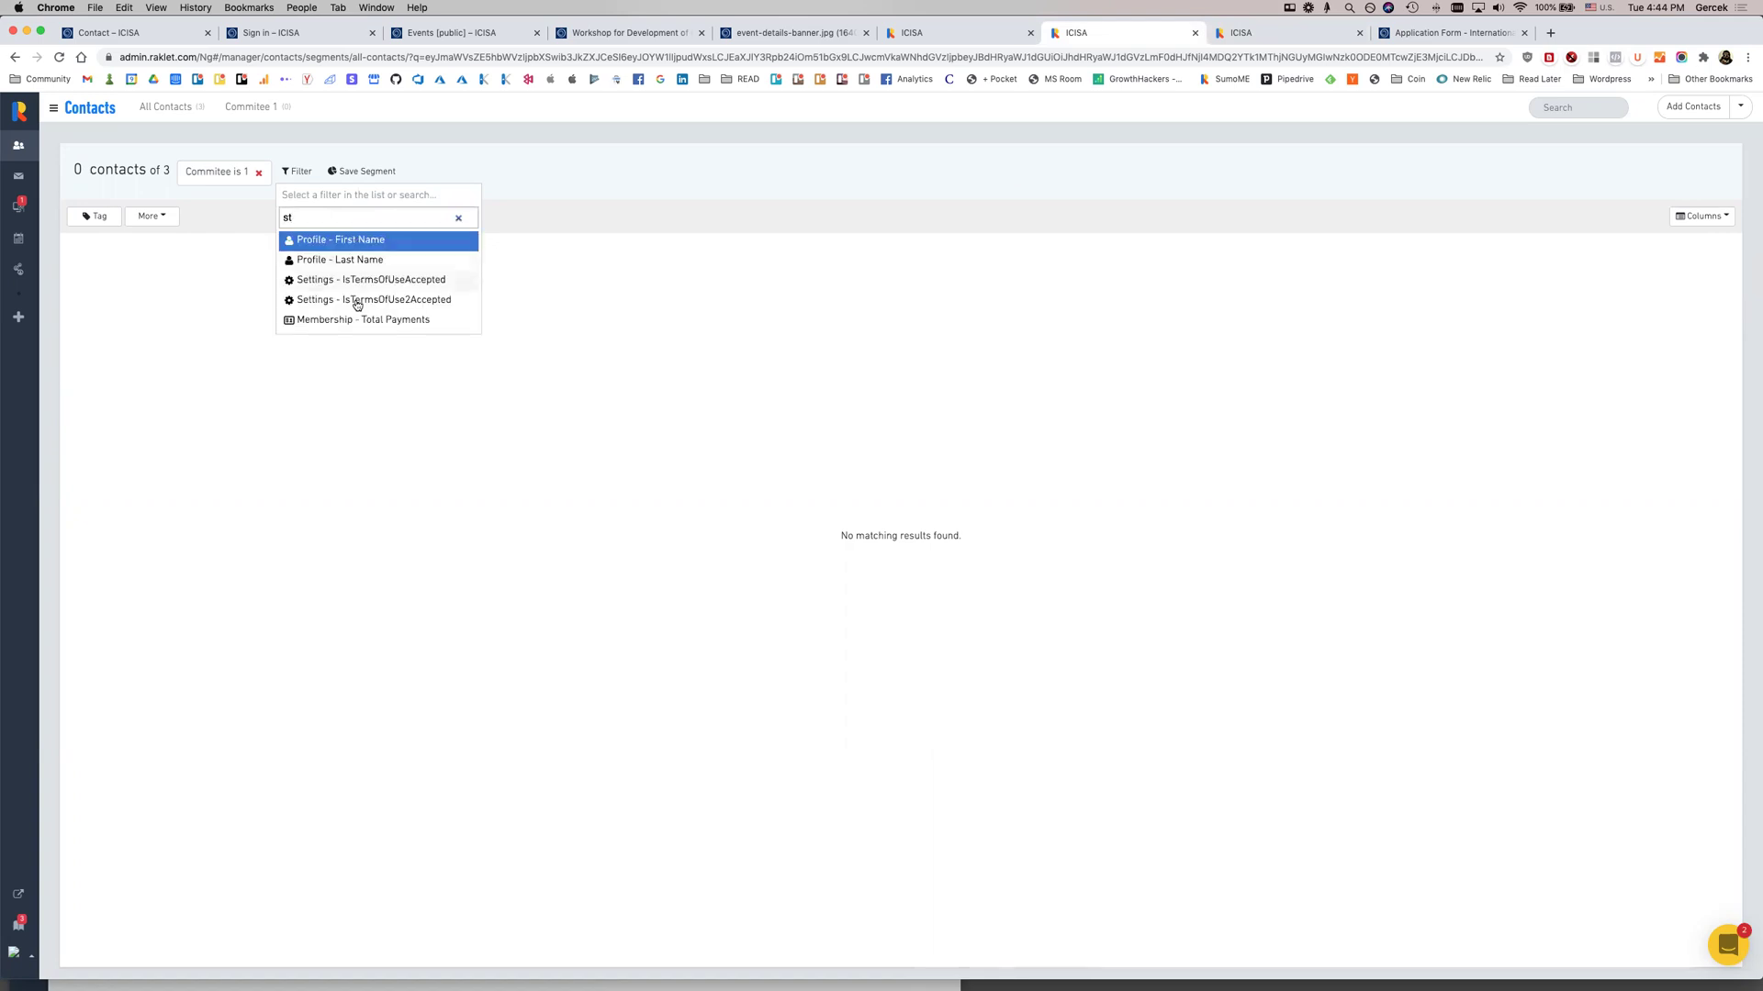
pyautogui.click(358, 319)
pyautogui.click(291, 229)
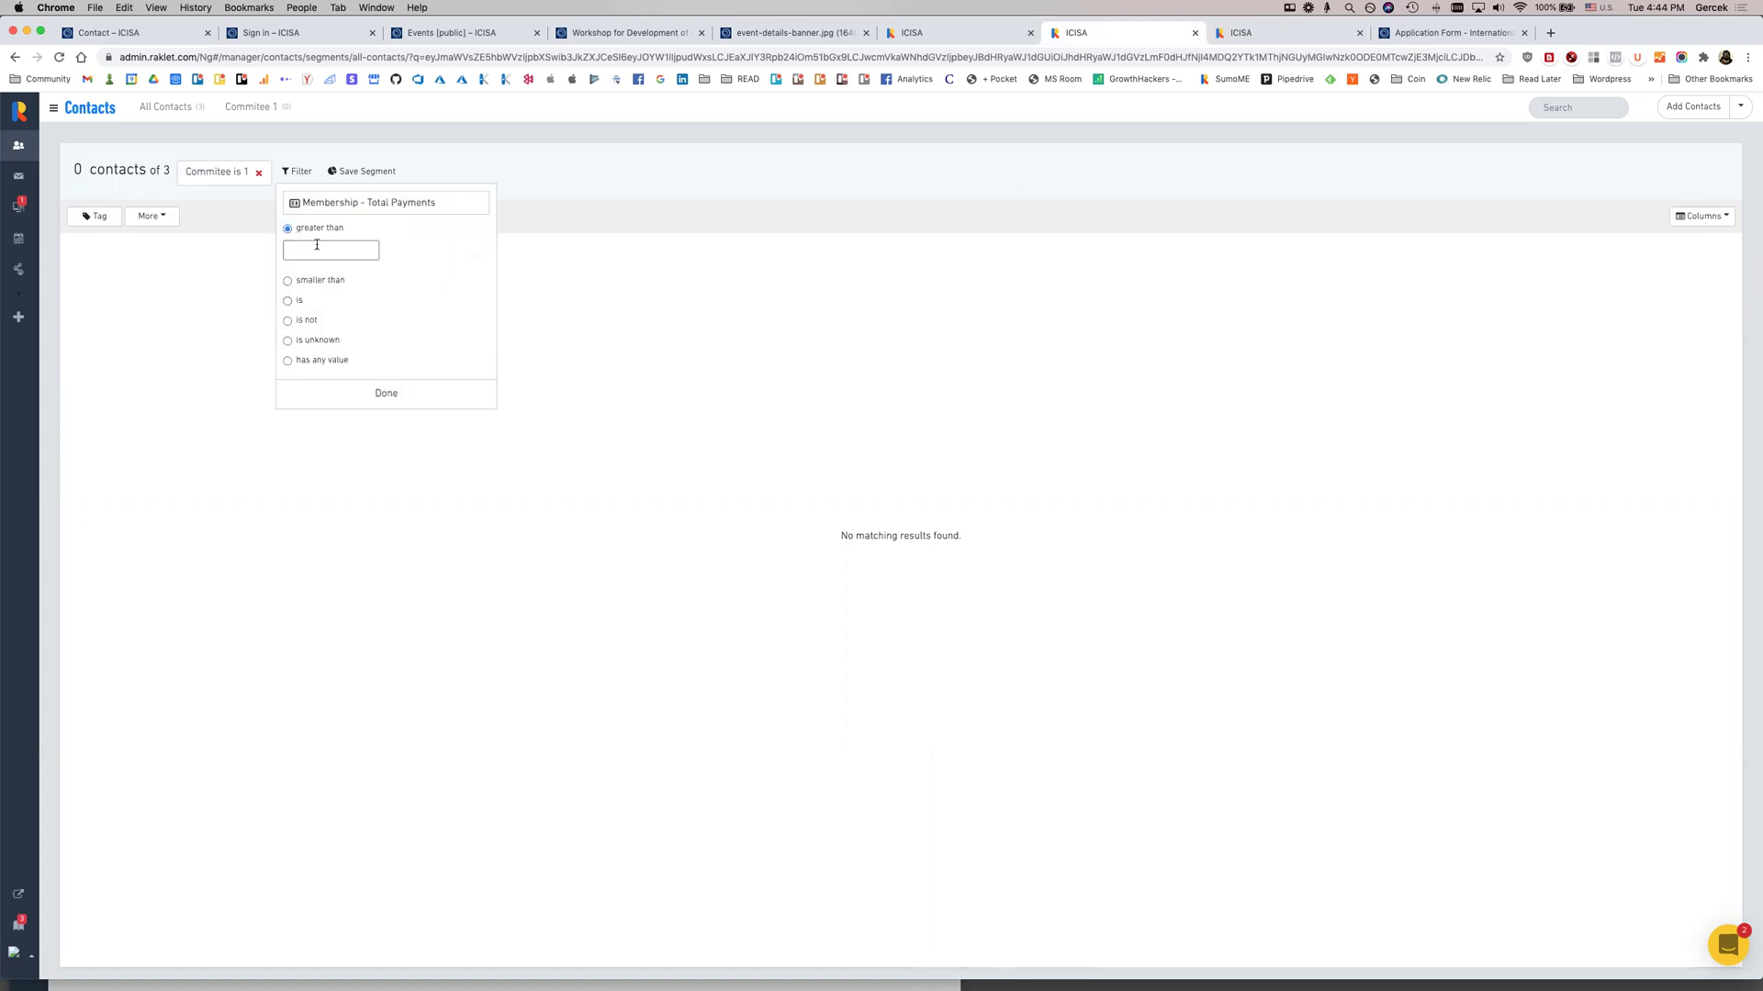
pyautogui.write('0')
pyautogui.click(392, 392)
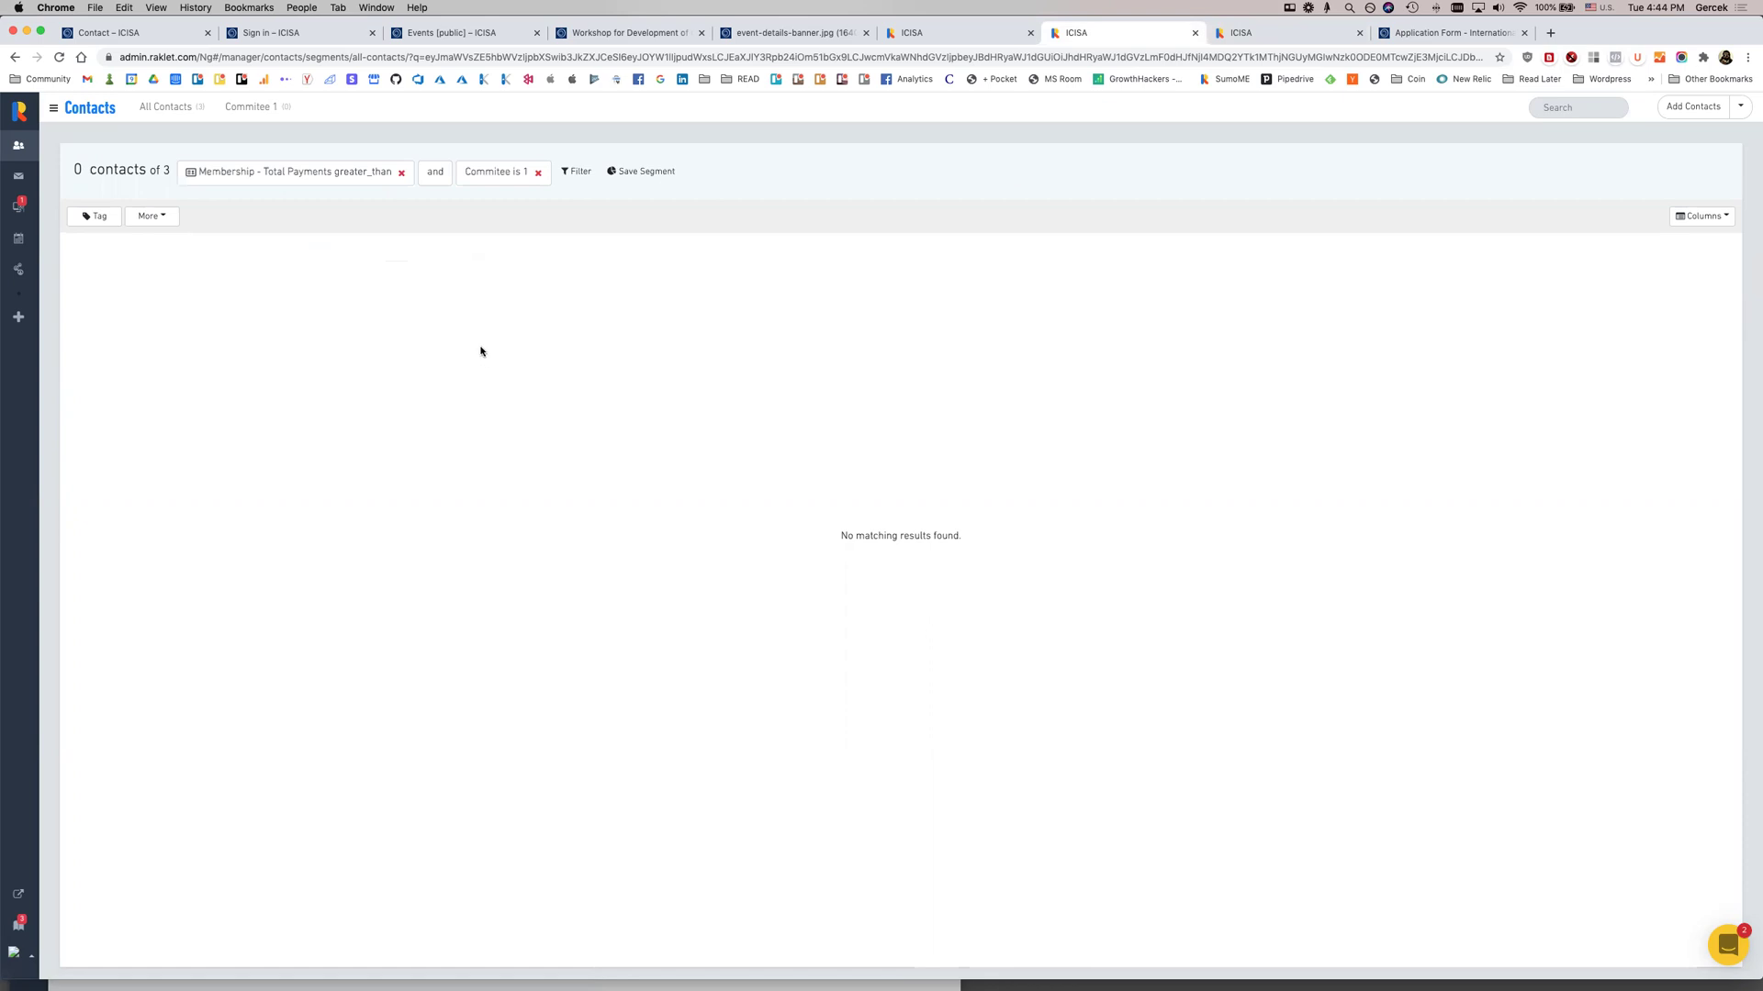
pyautogui.click(32, 181)
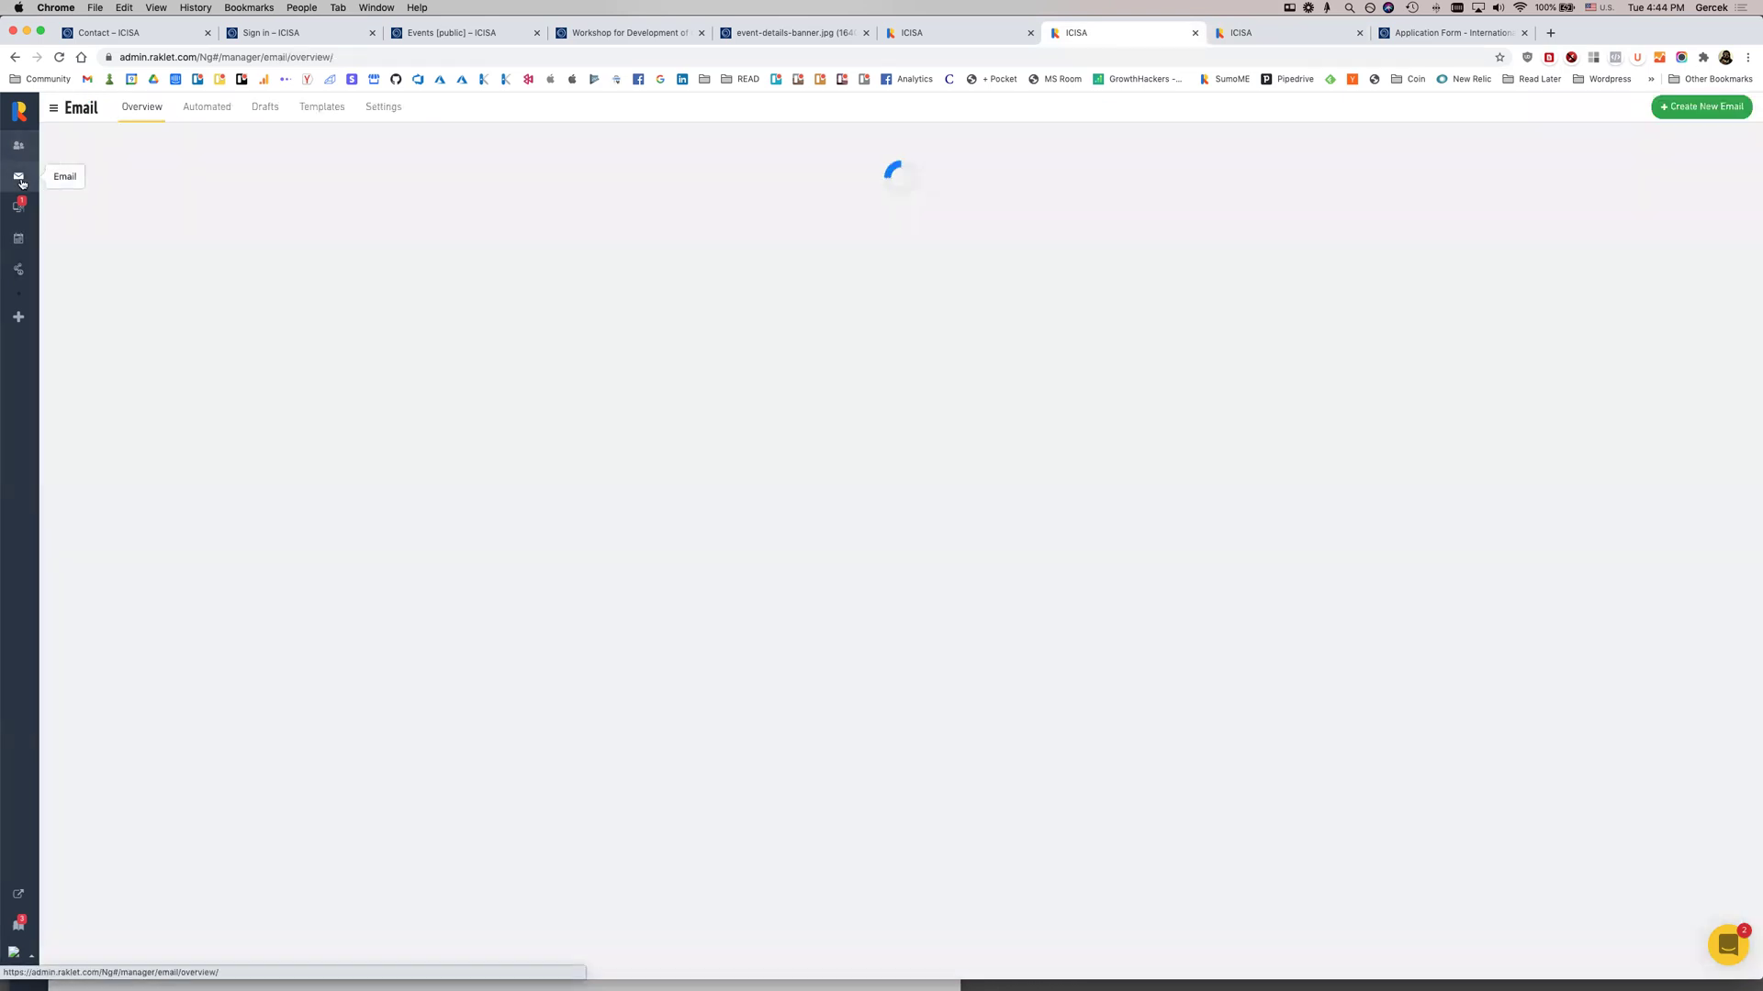
# Start a new email draft addressed to the All Contacts segment
pyautogui.click(1698, 112)
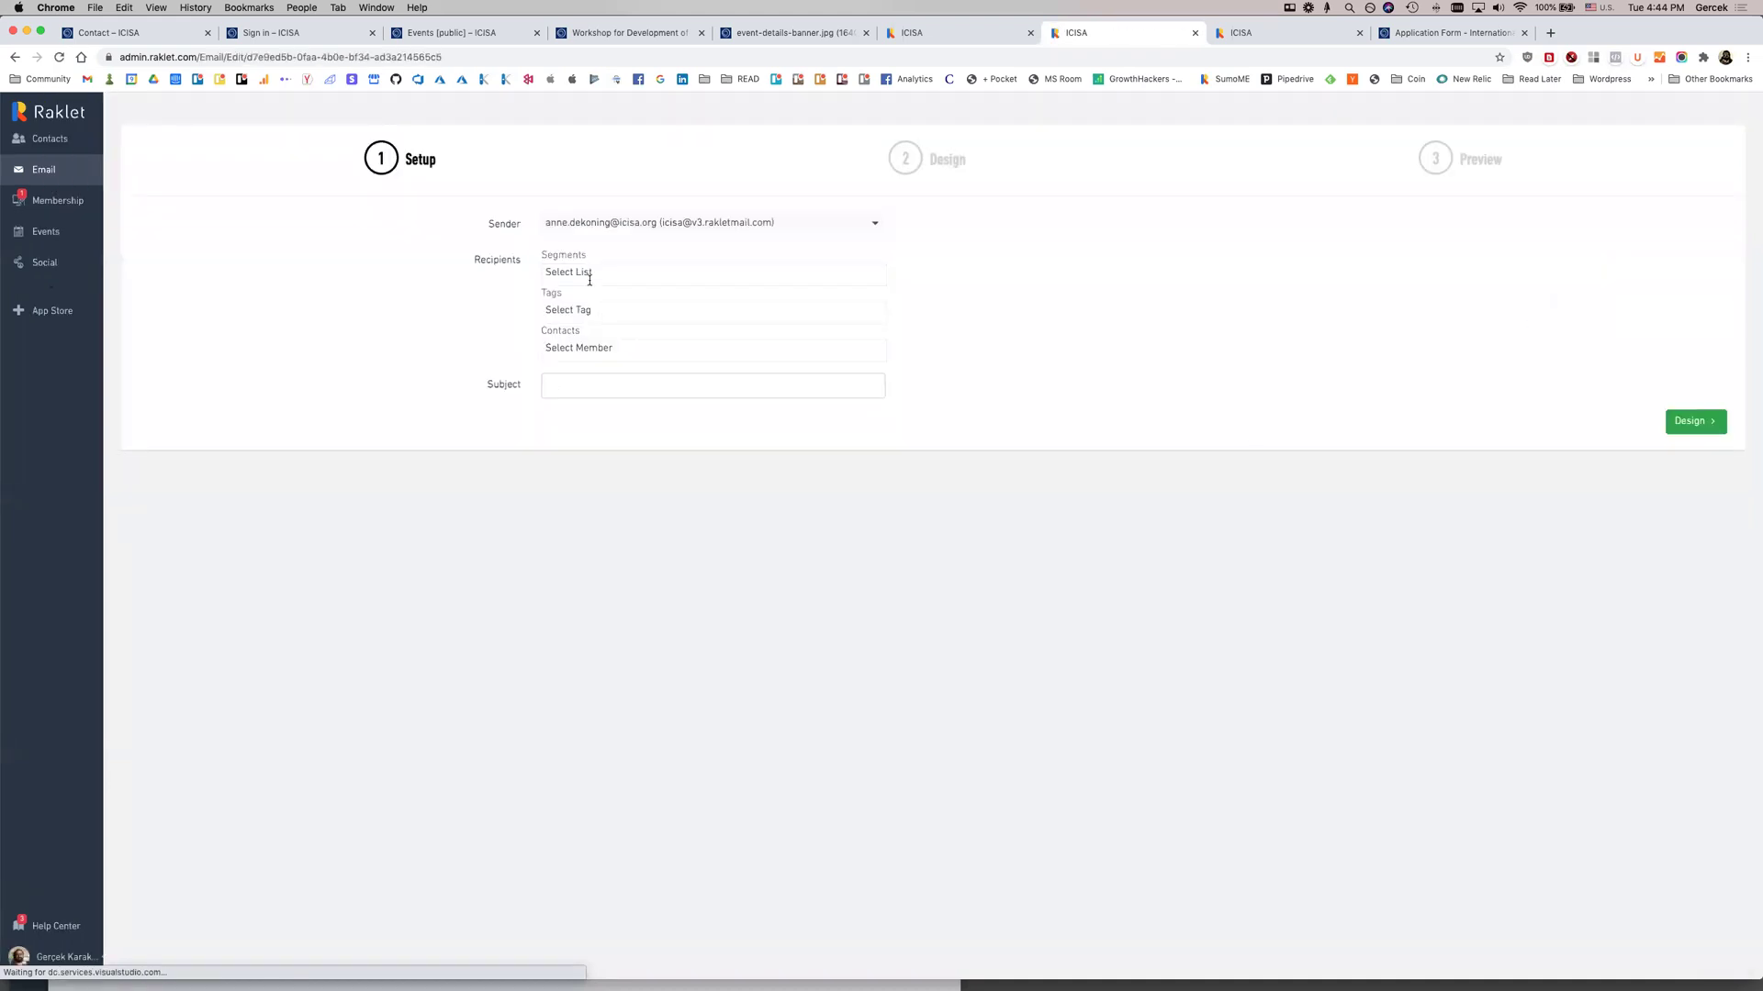
pyautogui.click(596, 312)
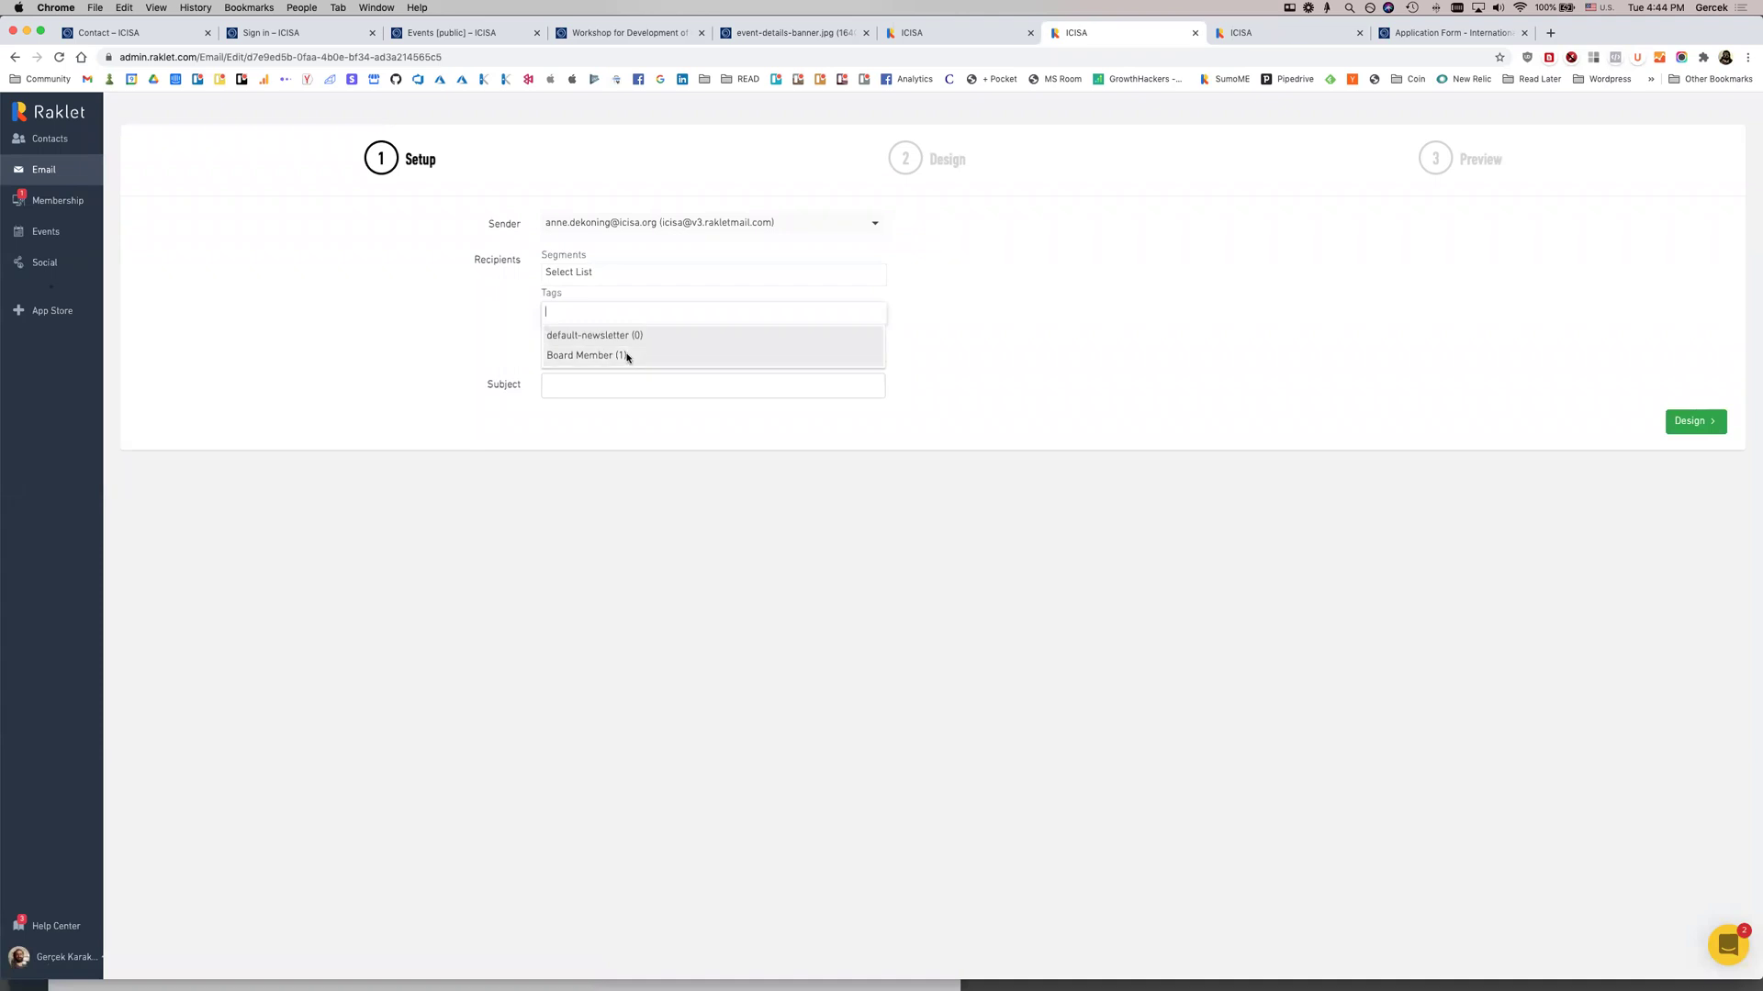
pyautogui.click(606, 275)
pyautogui.click(602, 298)
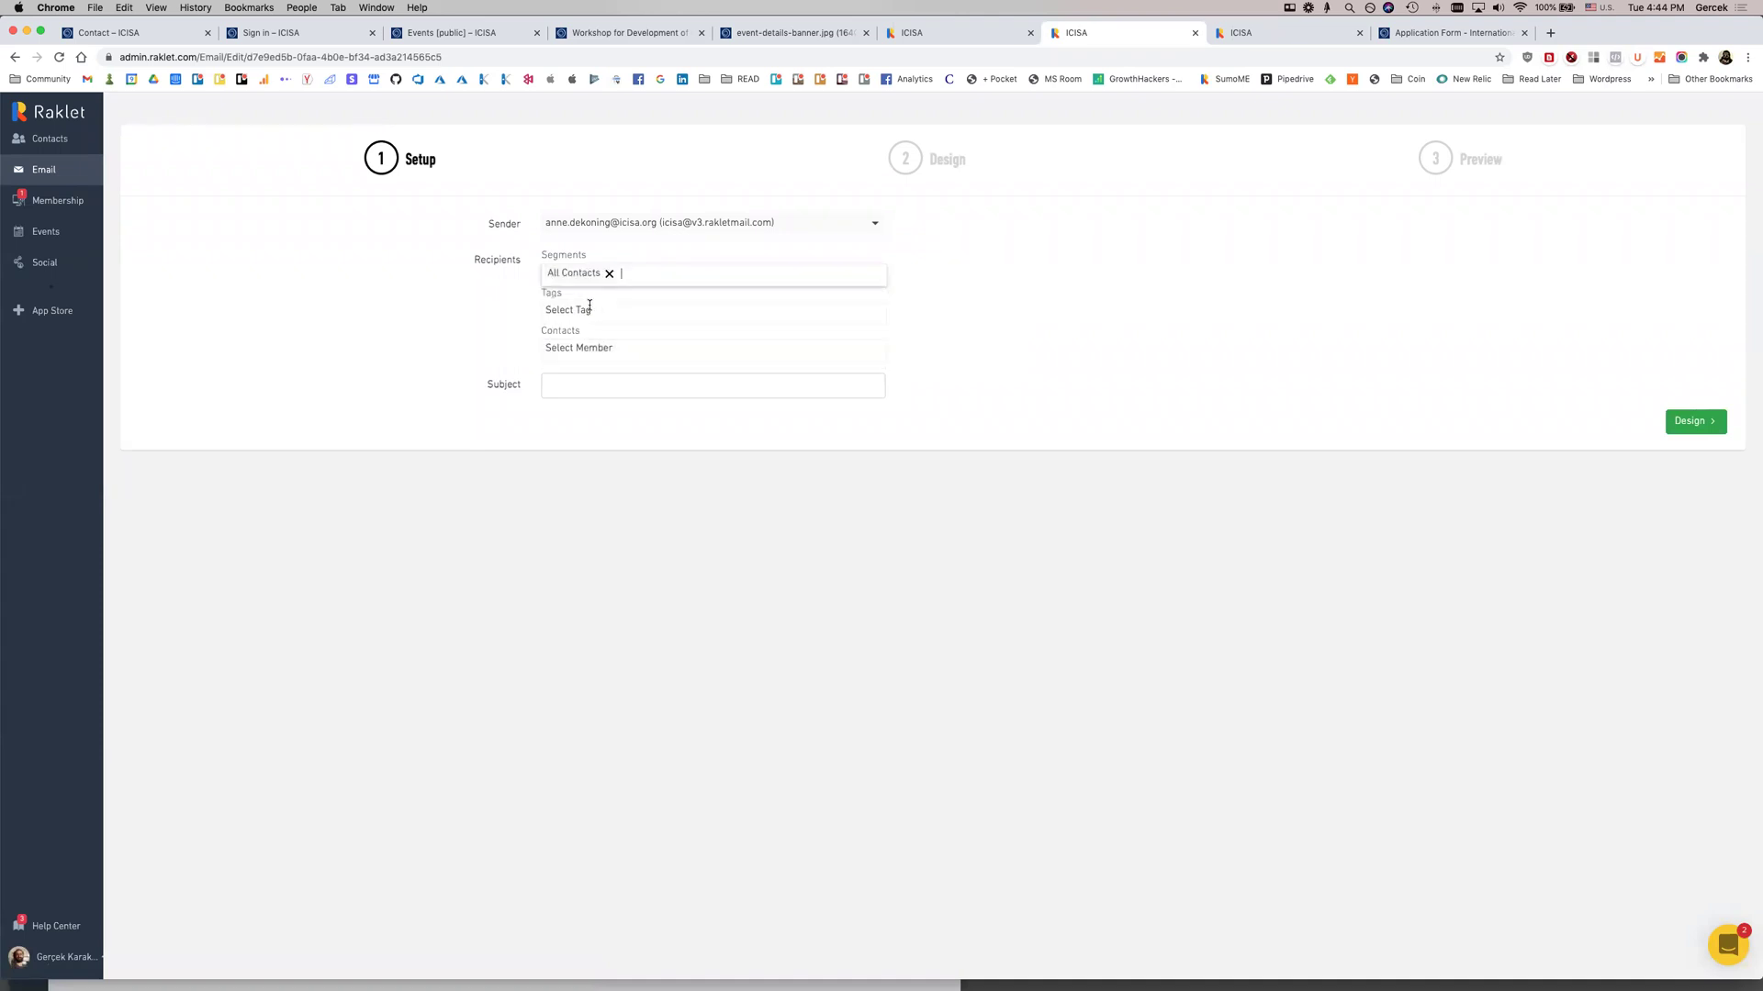
pyautogui.click(50, 138)
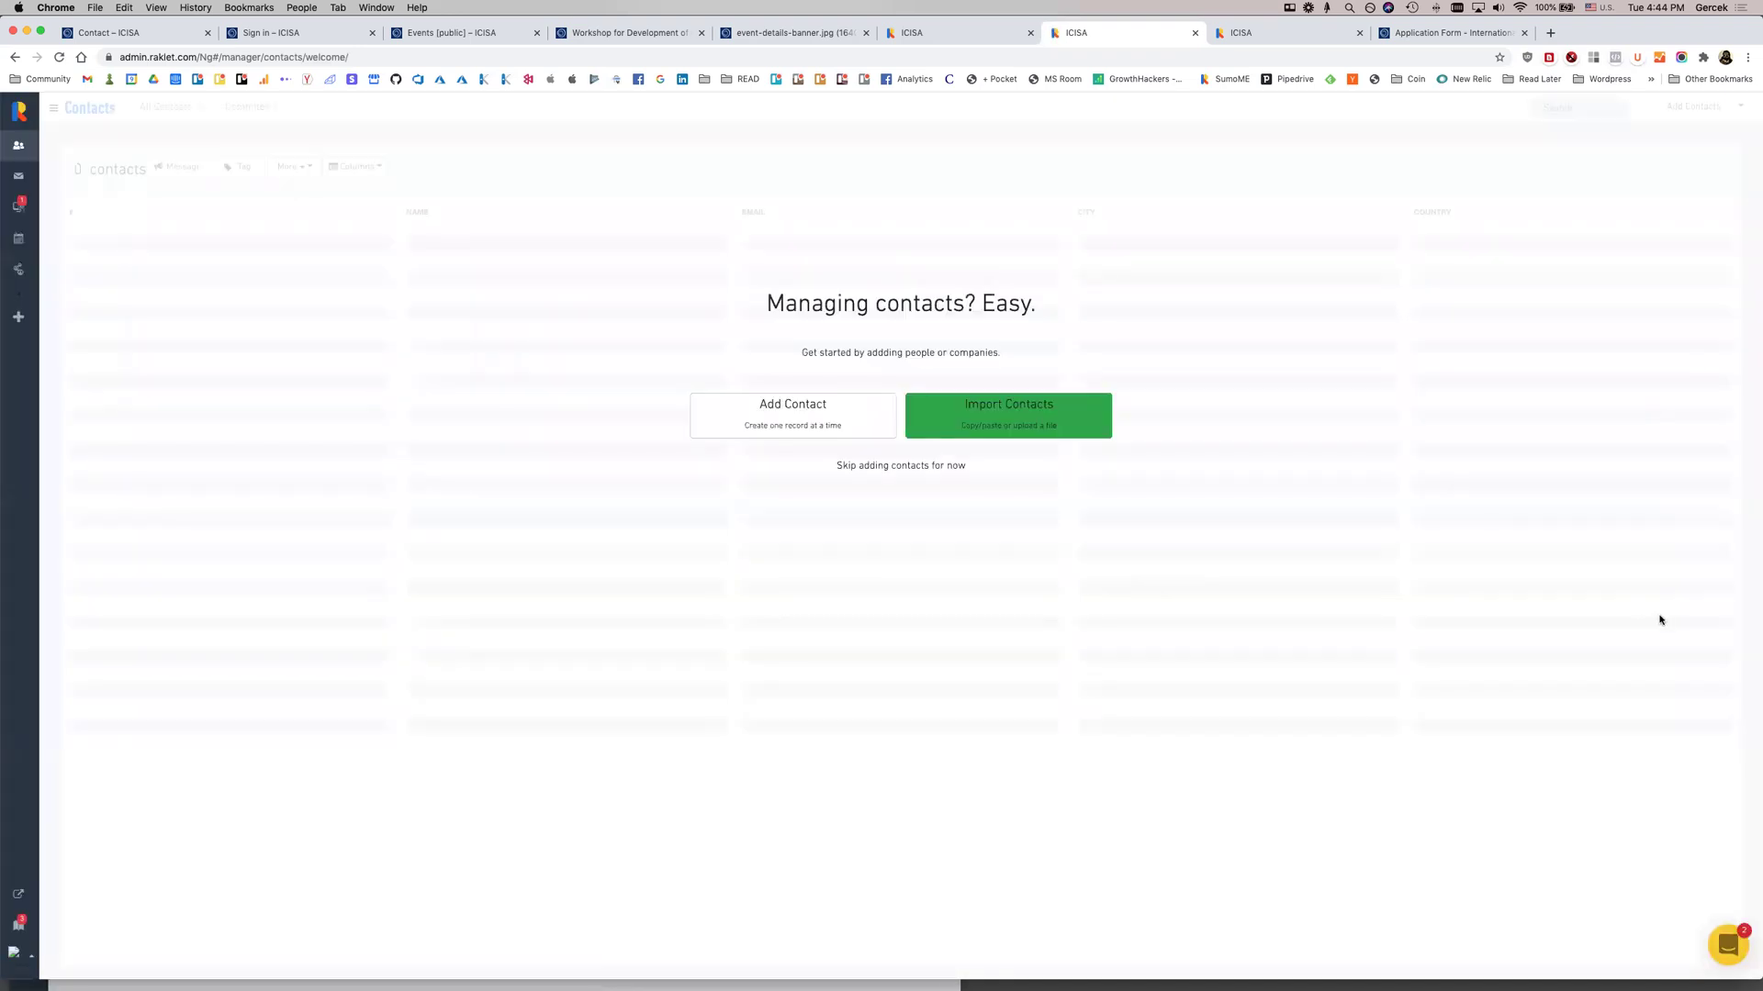
# Start a Copy/Paste contact import
pyautogui.rightClick(1607, 575)
pyautogui.click(1598, 488)
pyautogui.click(950, 424)
pyautogui.click(740, 336)
pyautogui.click(900, 399)
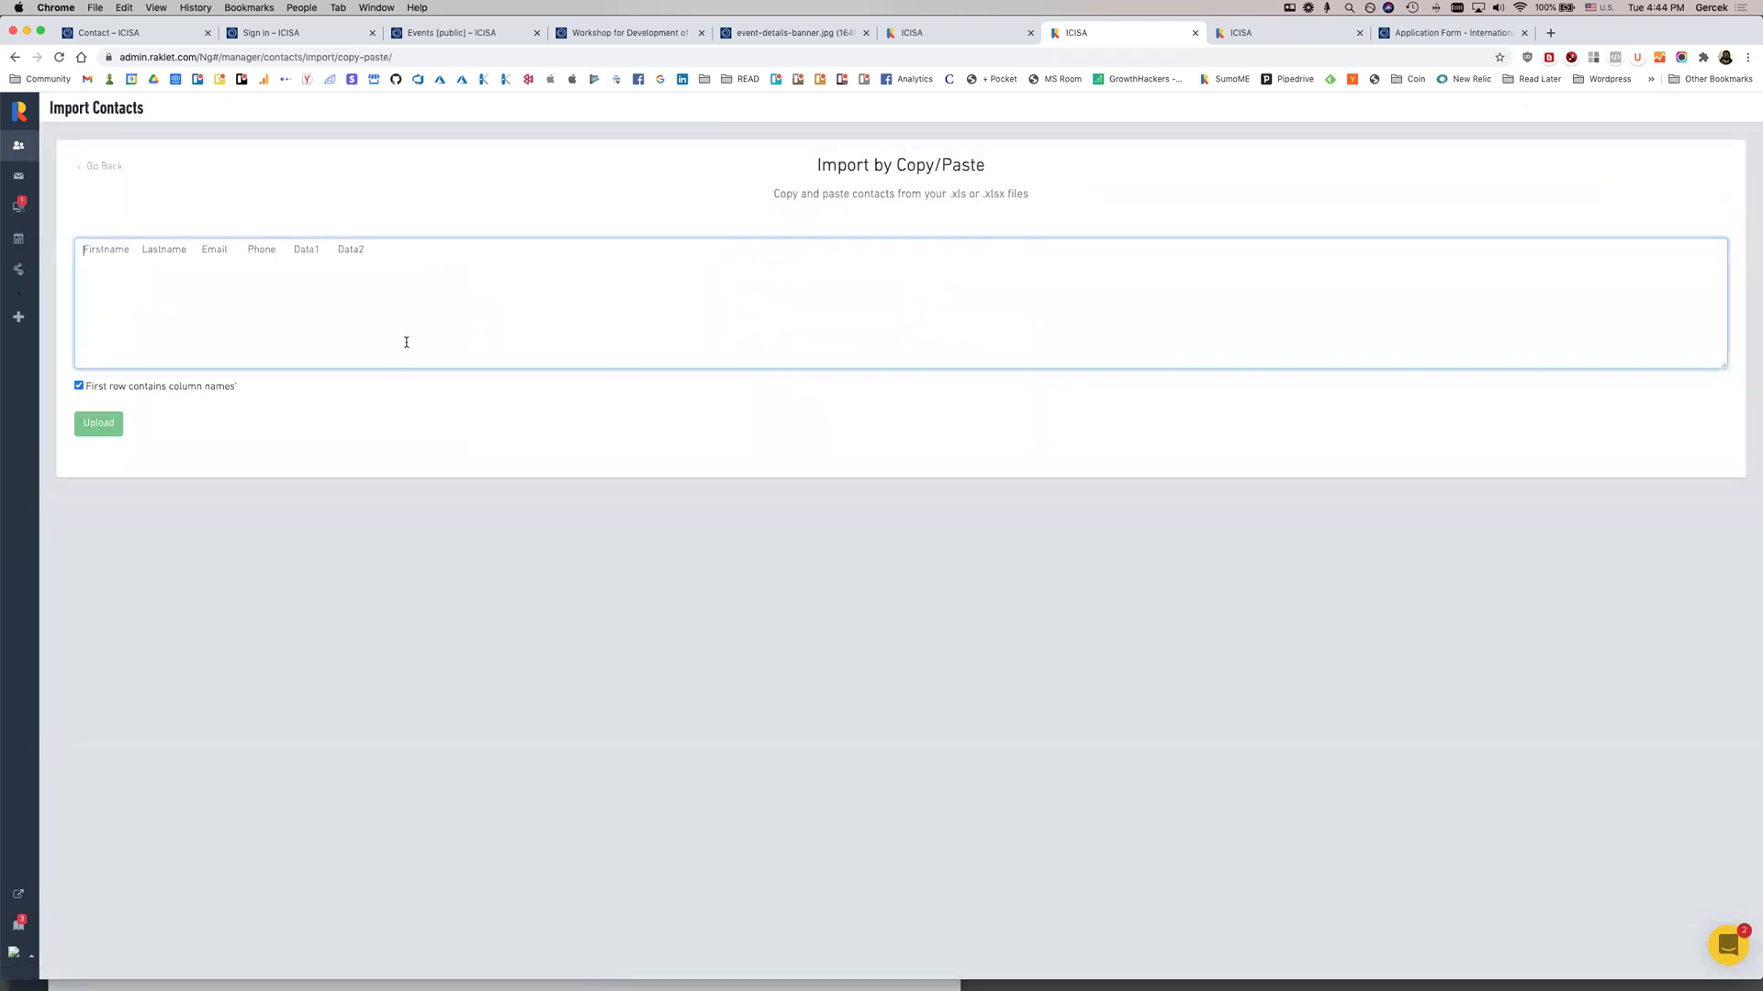
# Enter header 'firstname, lastname, member no' plus one sample contact row, and upload
pyautogui.write('firstname')
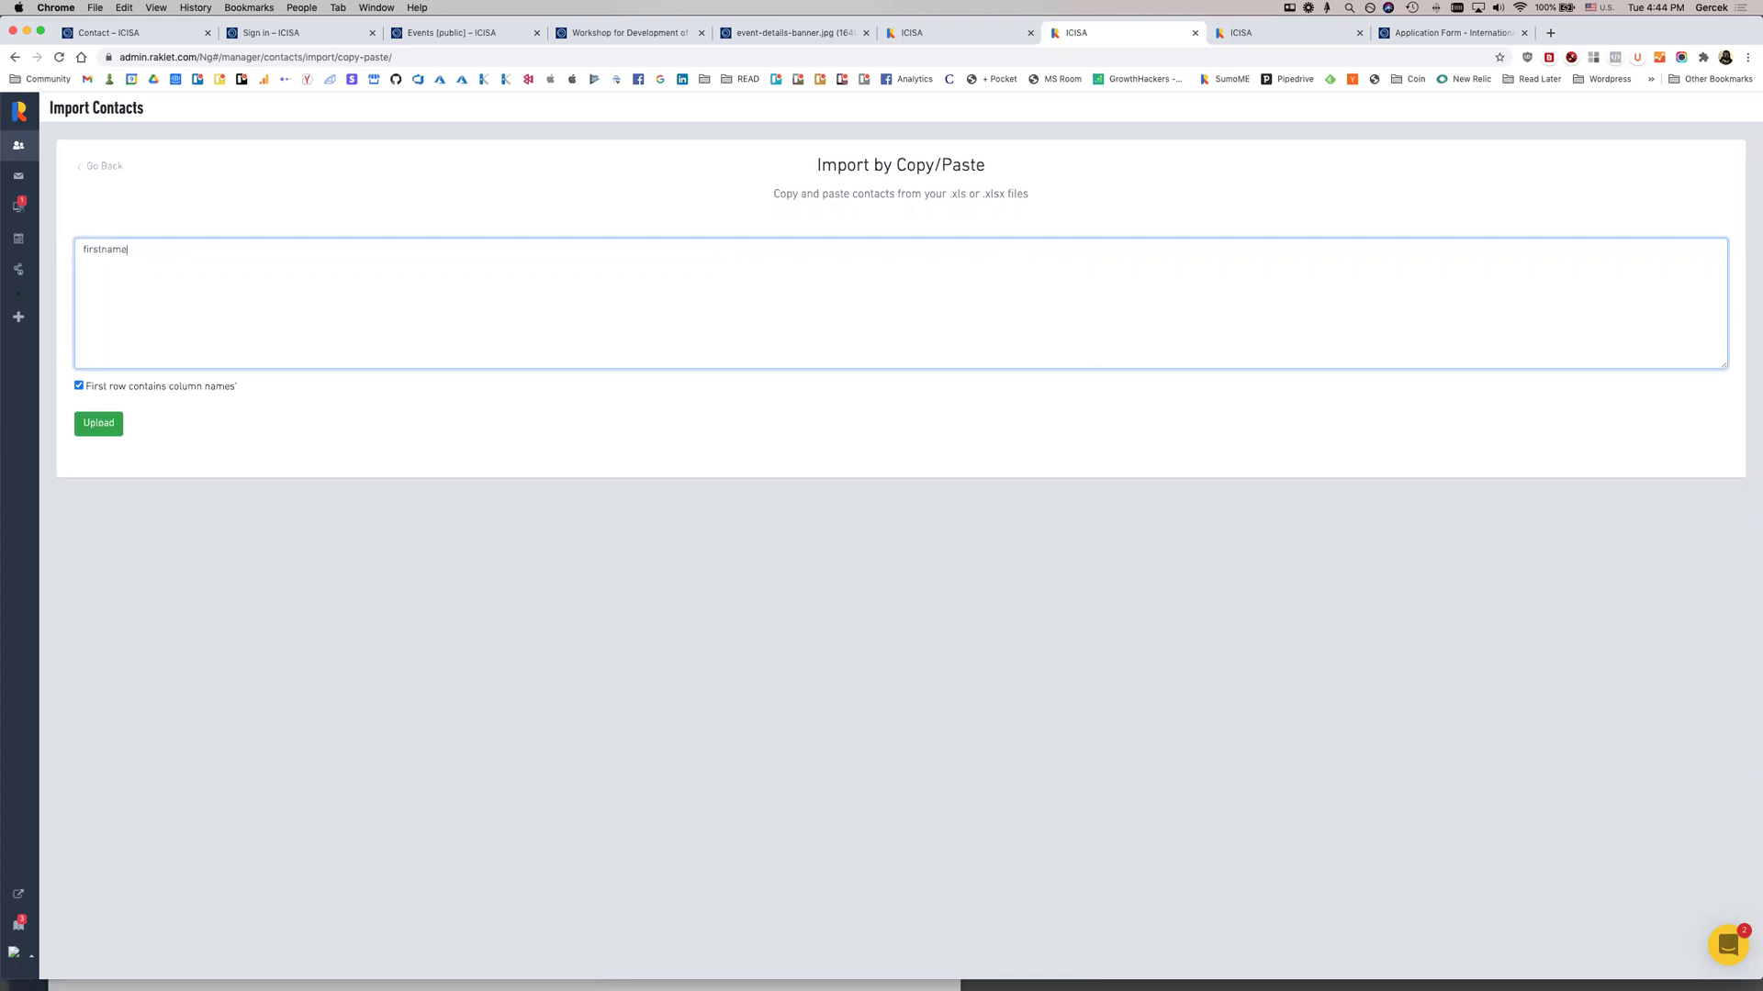
pyautogui.write(', lastname, member')
pyautogui.press('Tab')
pyautogui.click(357, 302)
pyautogui.click(121, 424)
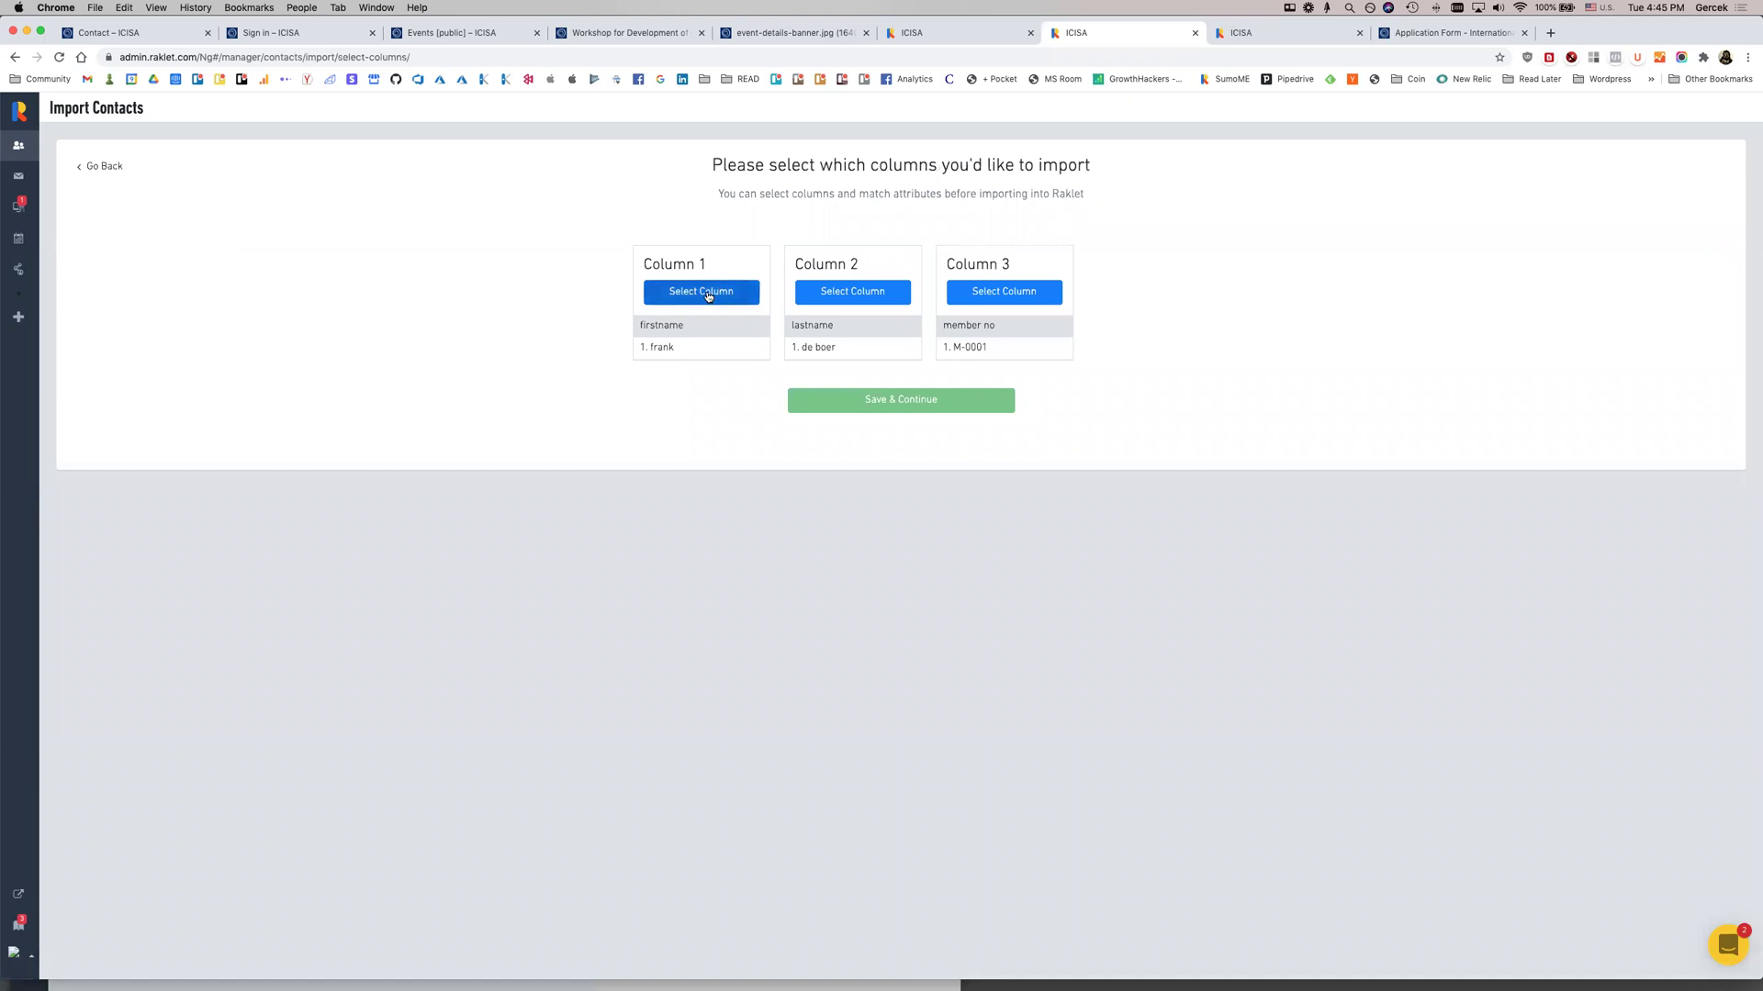
# Map import columns 1 and 2 to First Name and Last Name
pyautogui.click(703, 291)
pyautogui.click(937, 165)
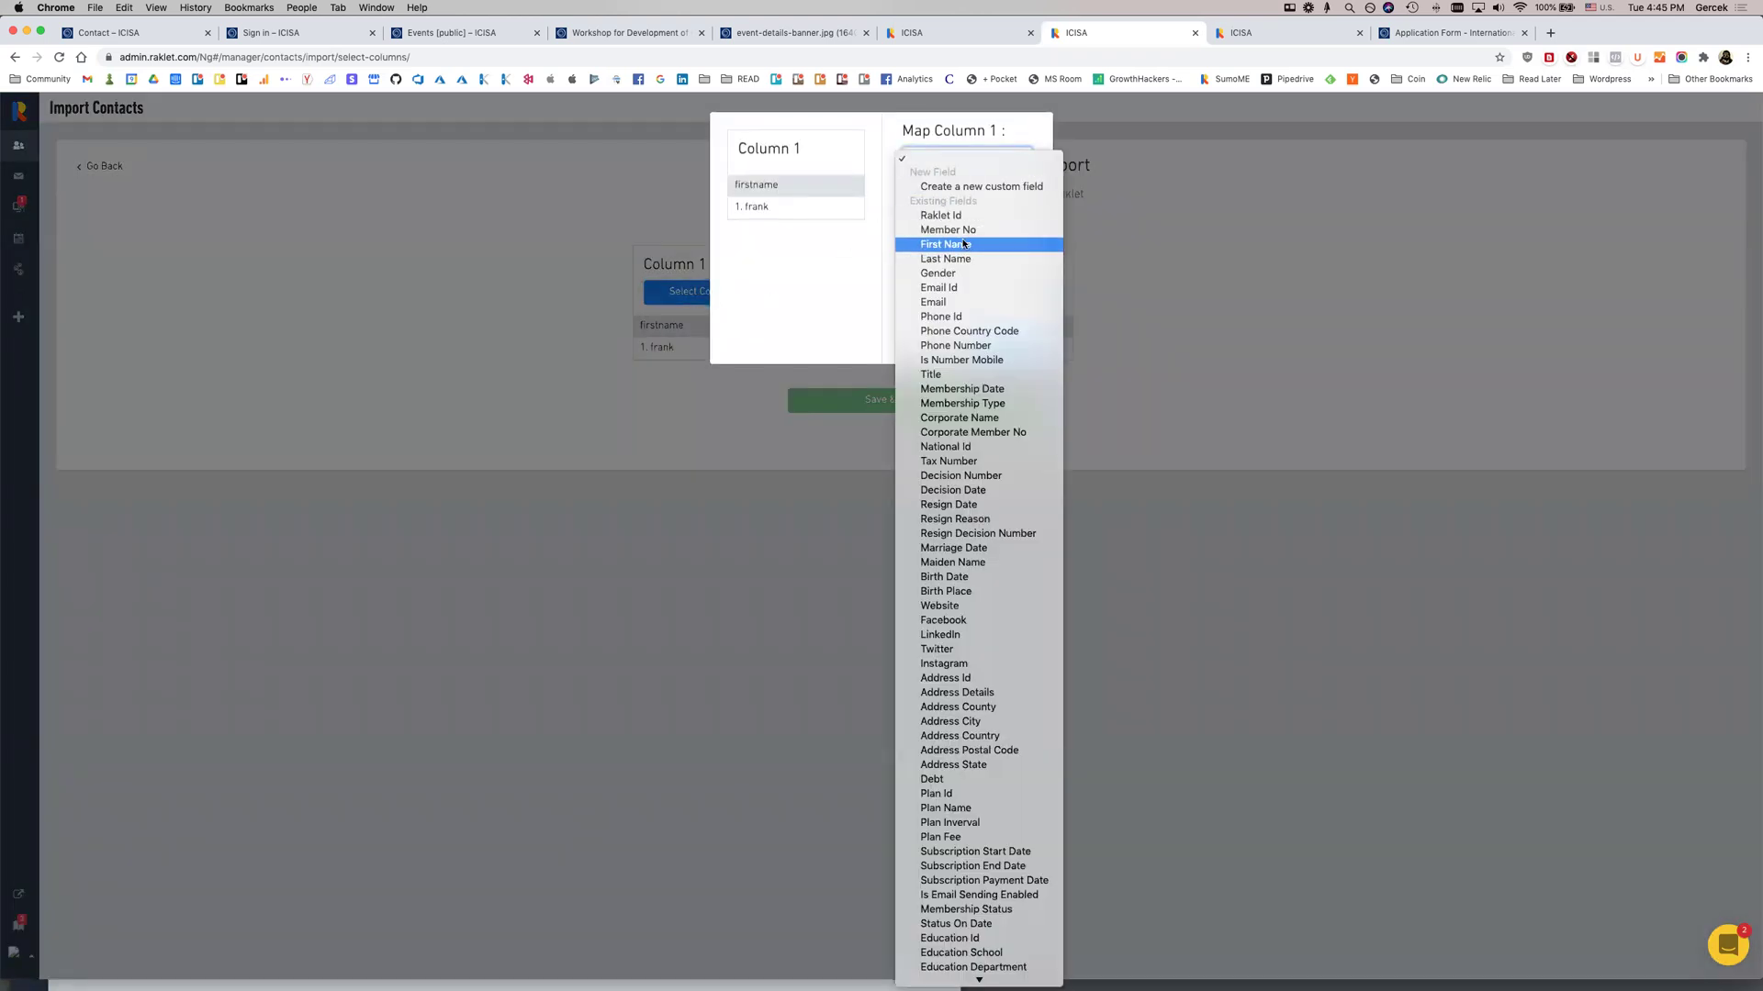
pyautogui.click(951, 245)
pyautogui.click(1004, 341)
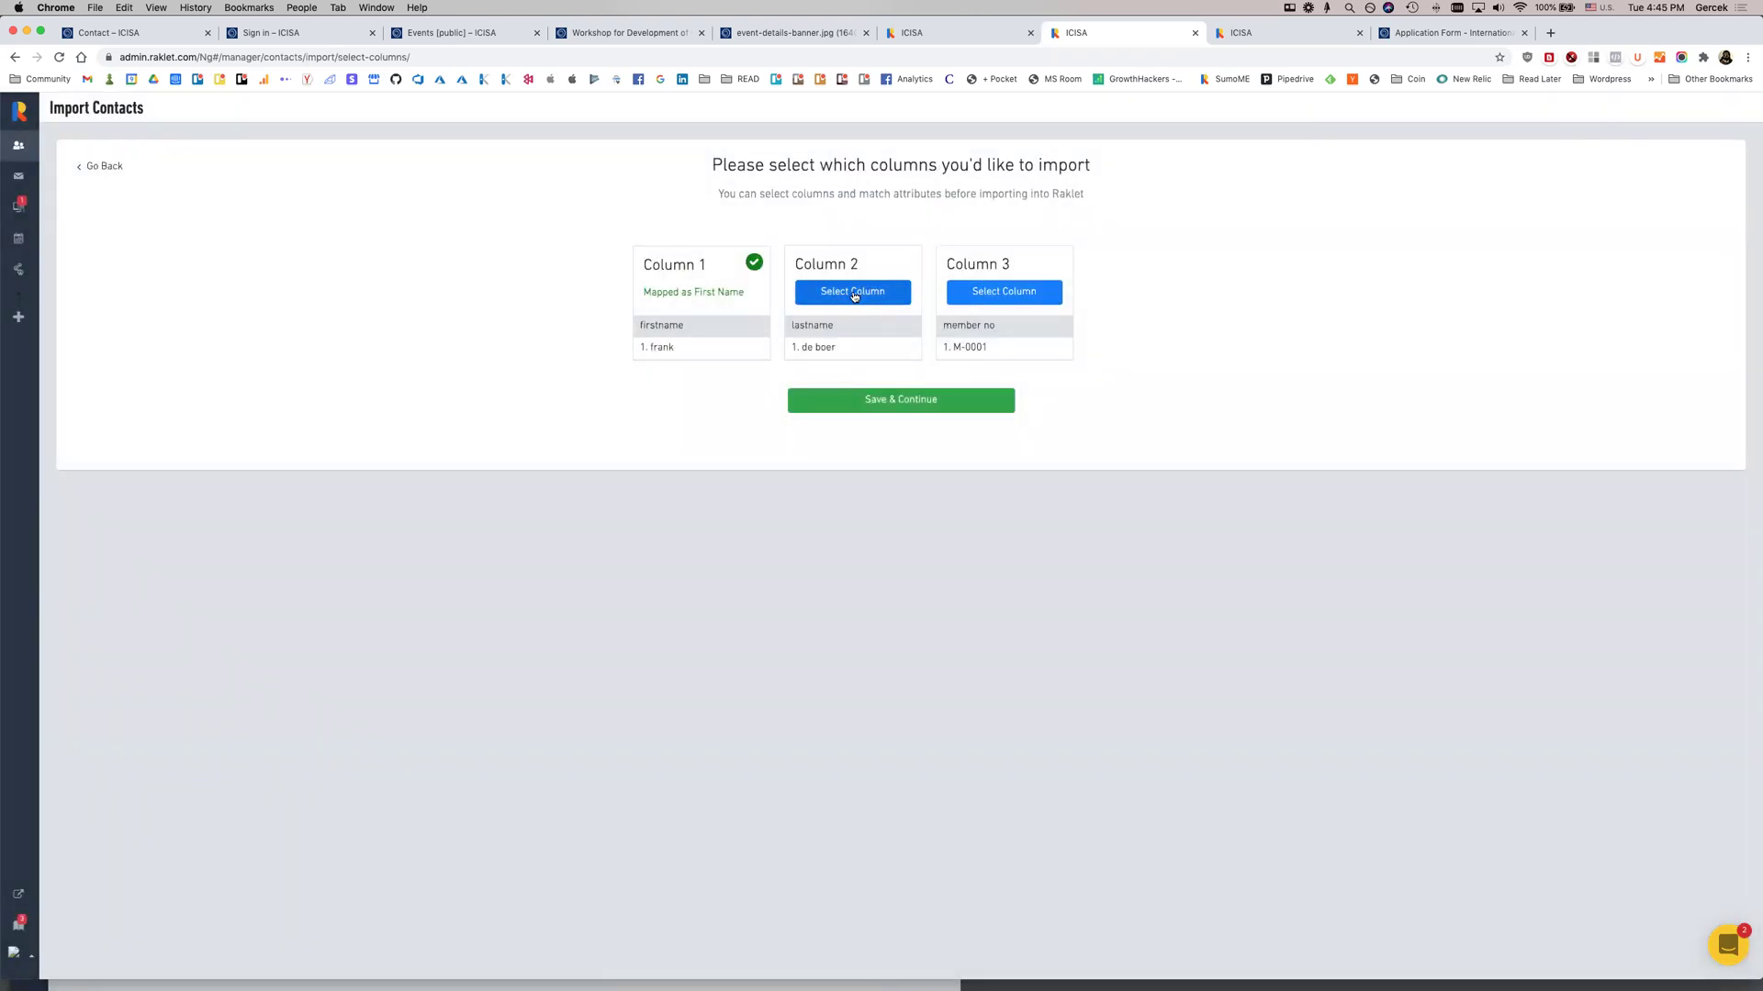
pyautogui.click(854, 292)
pyautogui.click(932, 164)
pyautogui.click(945, 240)
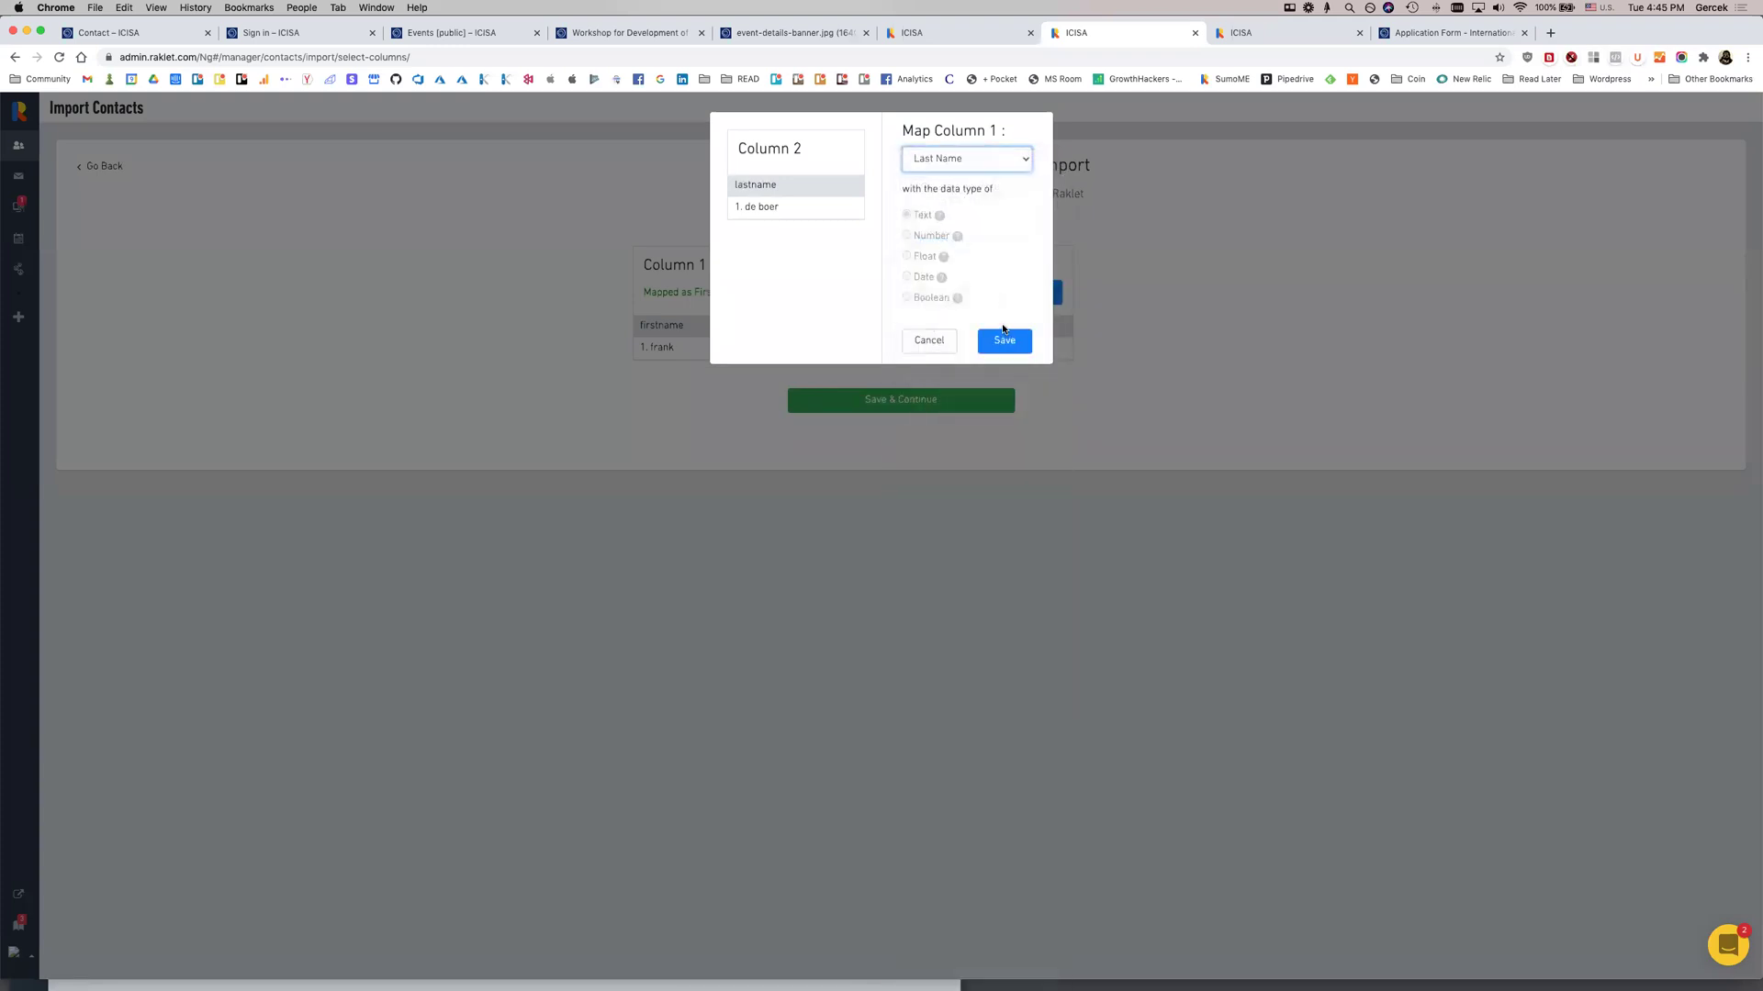
pyautogui.click(1000, 341)
# Map column 3 to Member No and start the contact import
pyautogui.click(1003, 292)
pyautogui.click(969, 158)
pyautogui.click(960, 229)
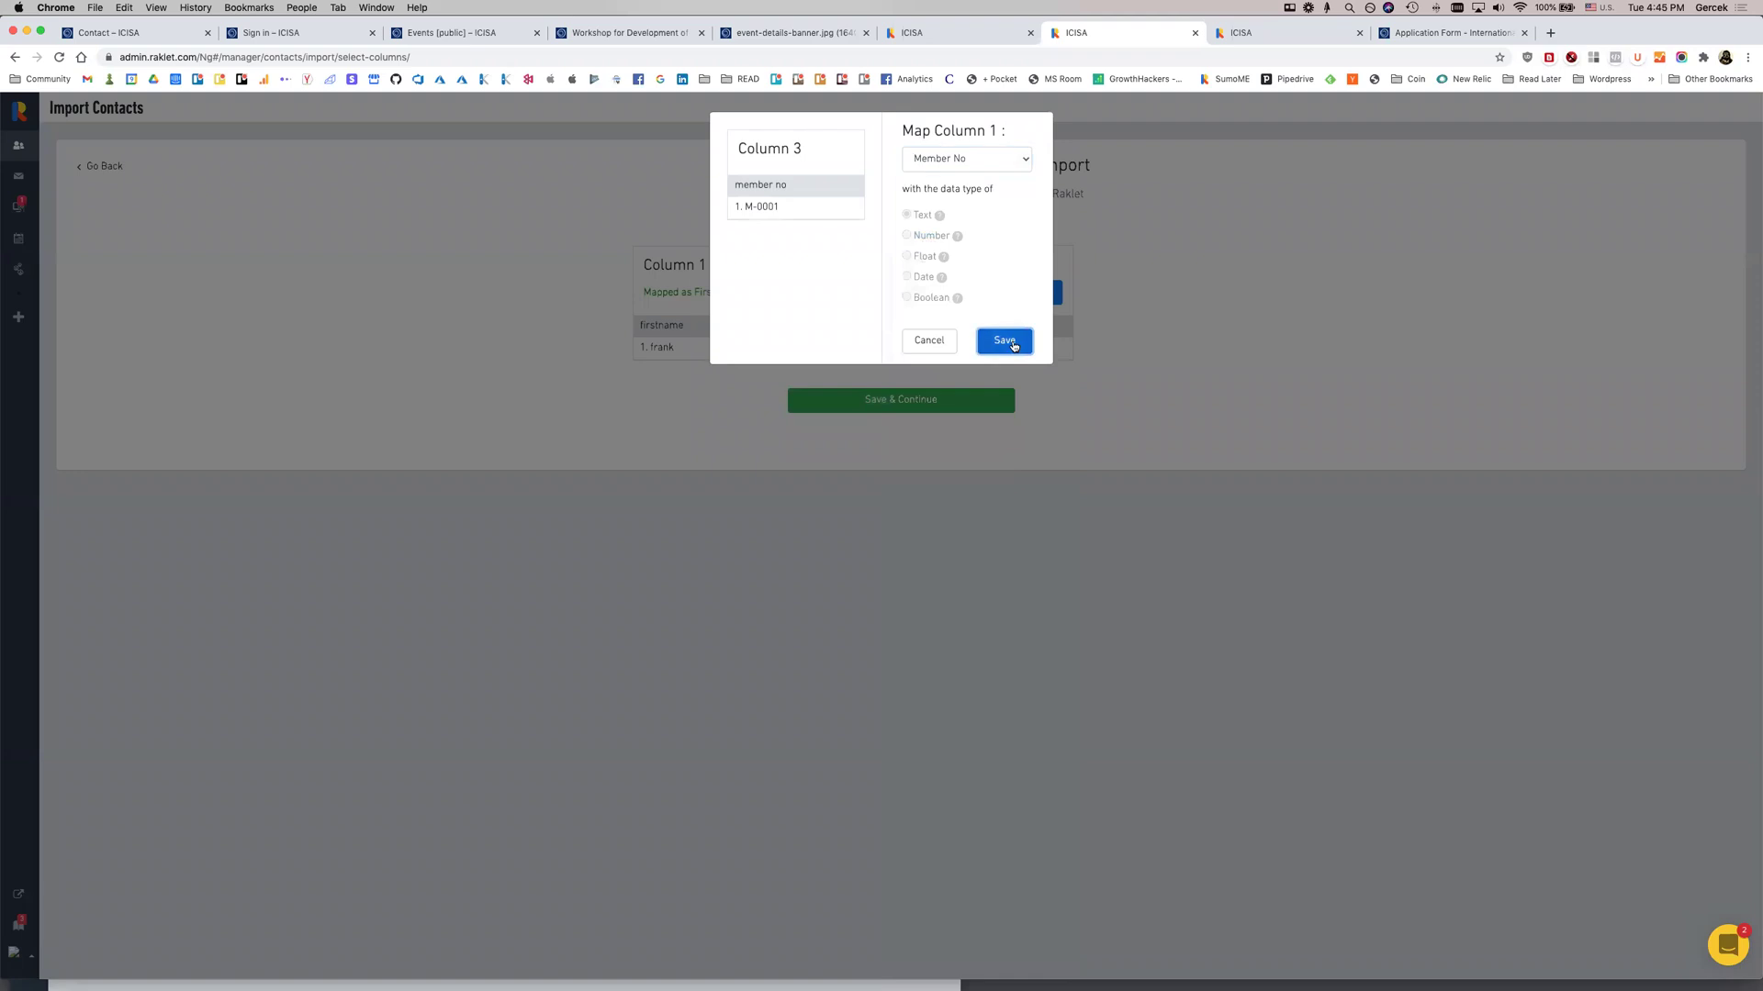
pyautogui.click(1011, 344)
pyautogui.click(953, 398)
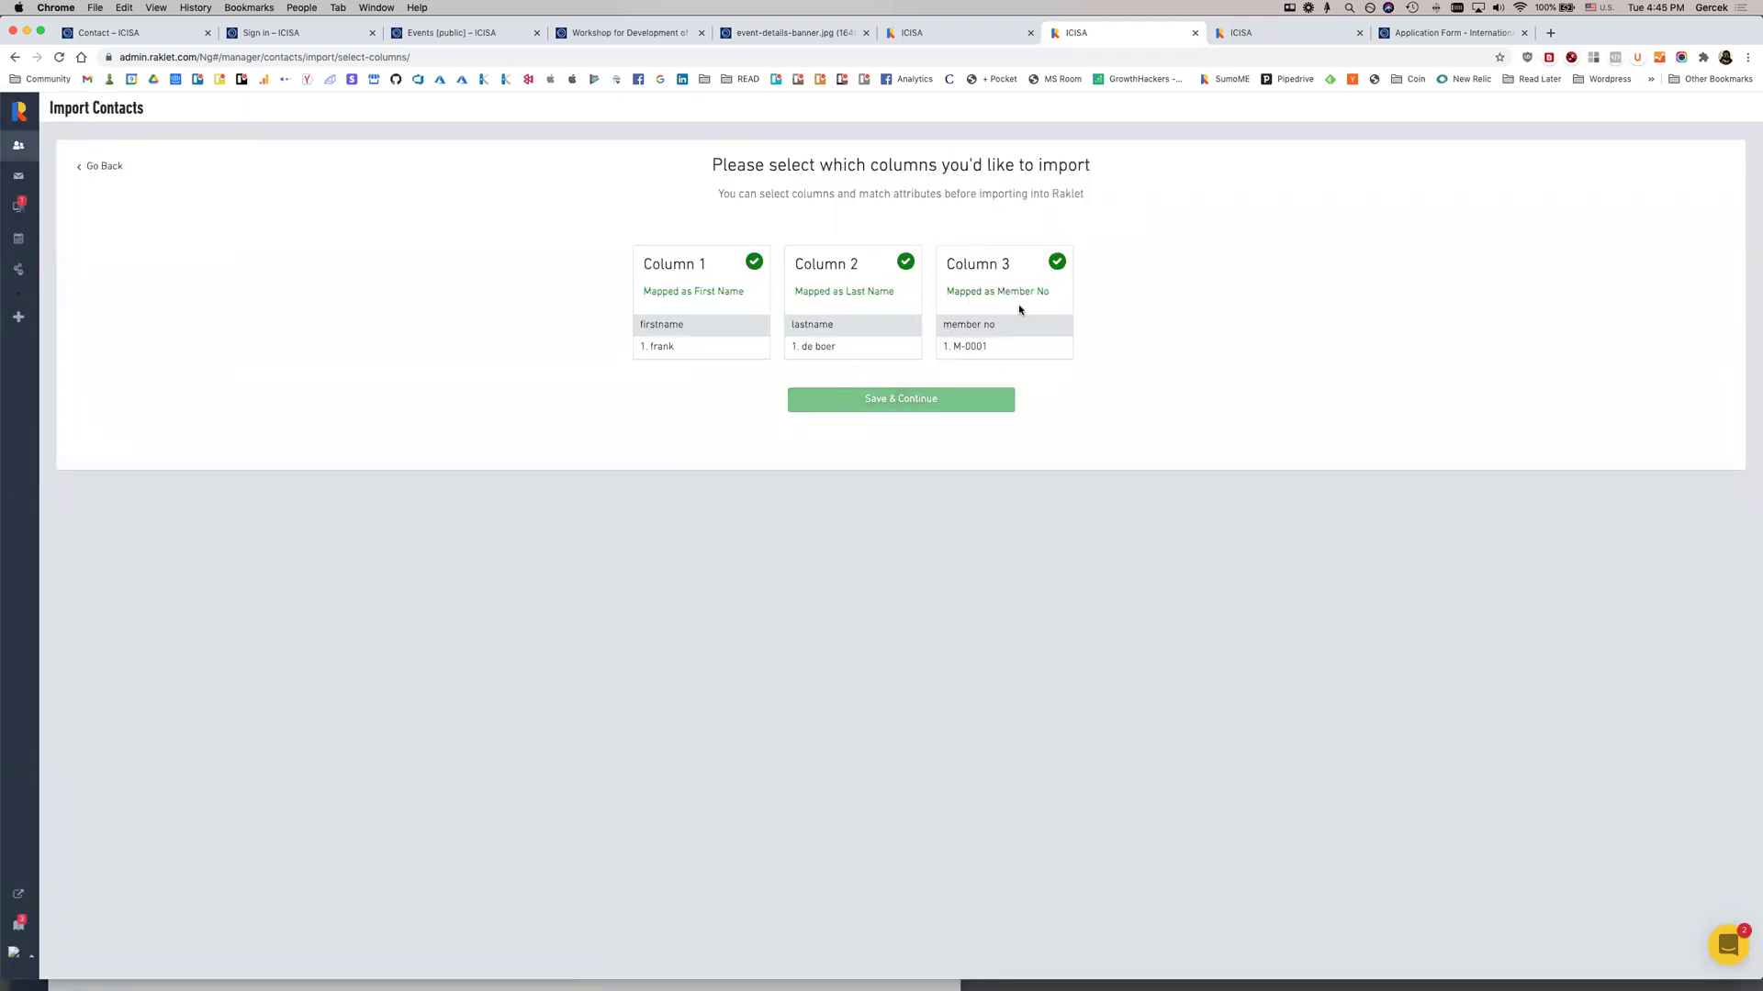
pyautogui.click(967, 399)
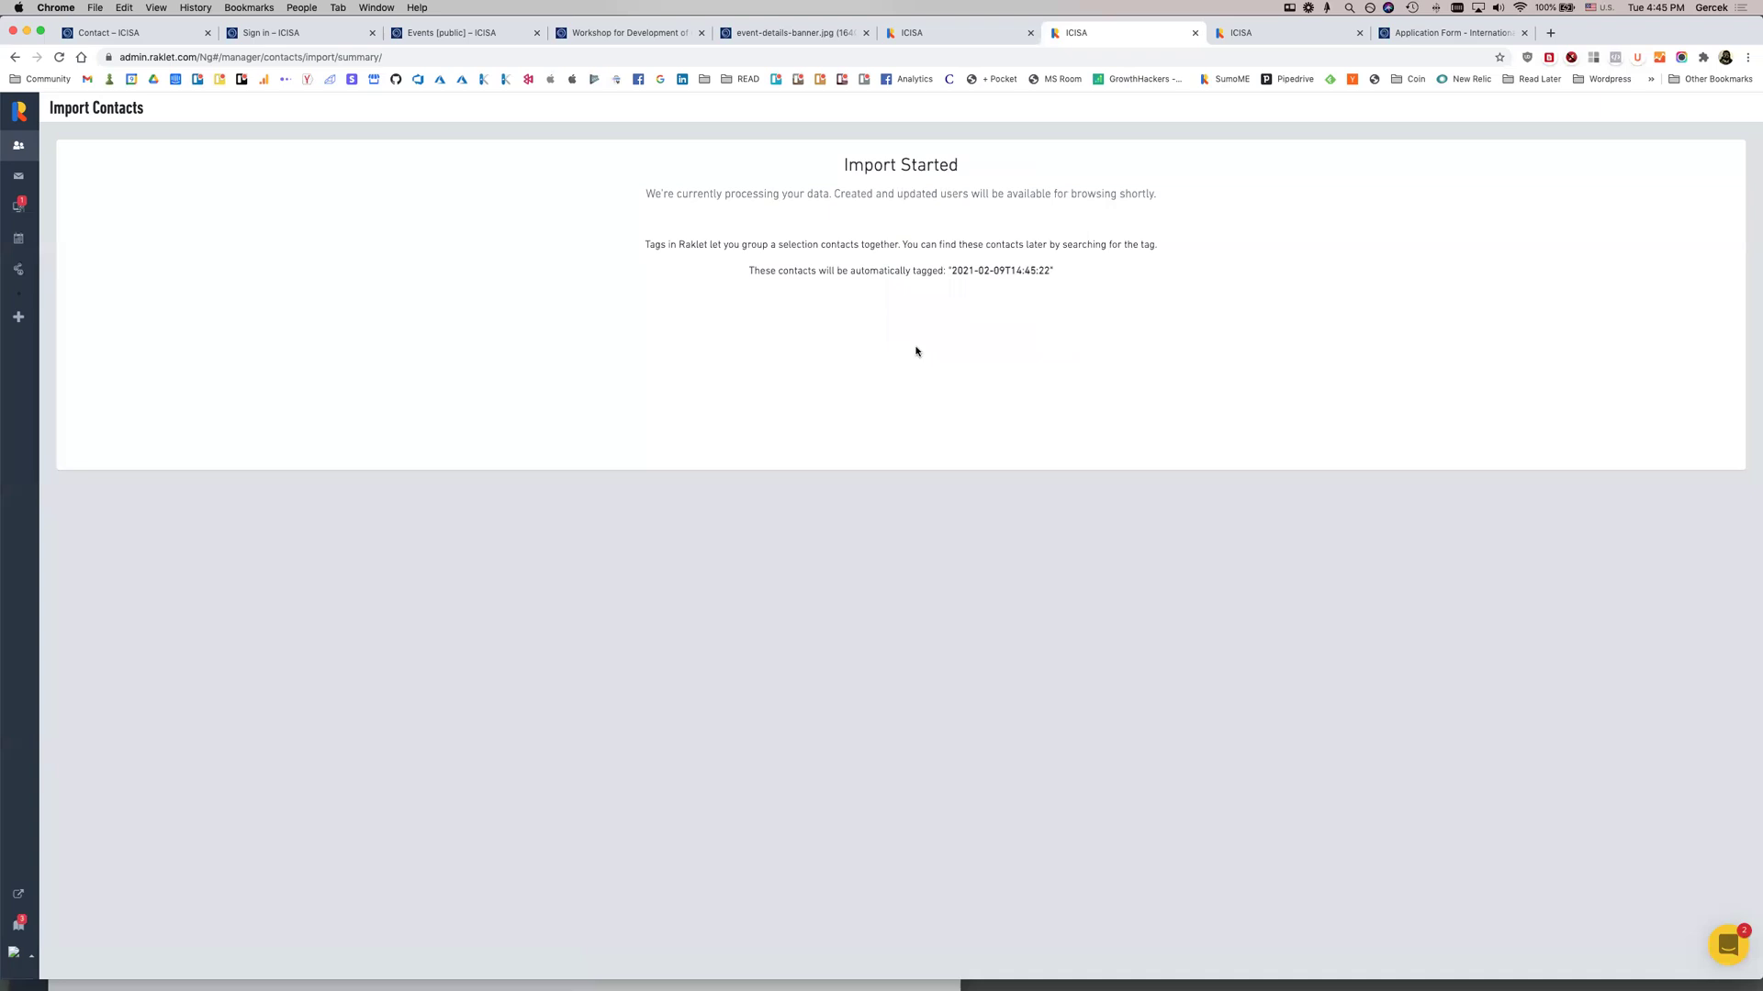
# Check in Settings > Imports that the new import is Queued with 0 contacts
pyautogui.click(12, 158)
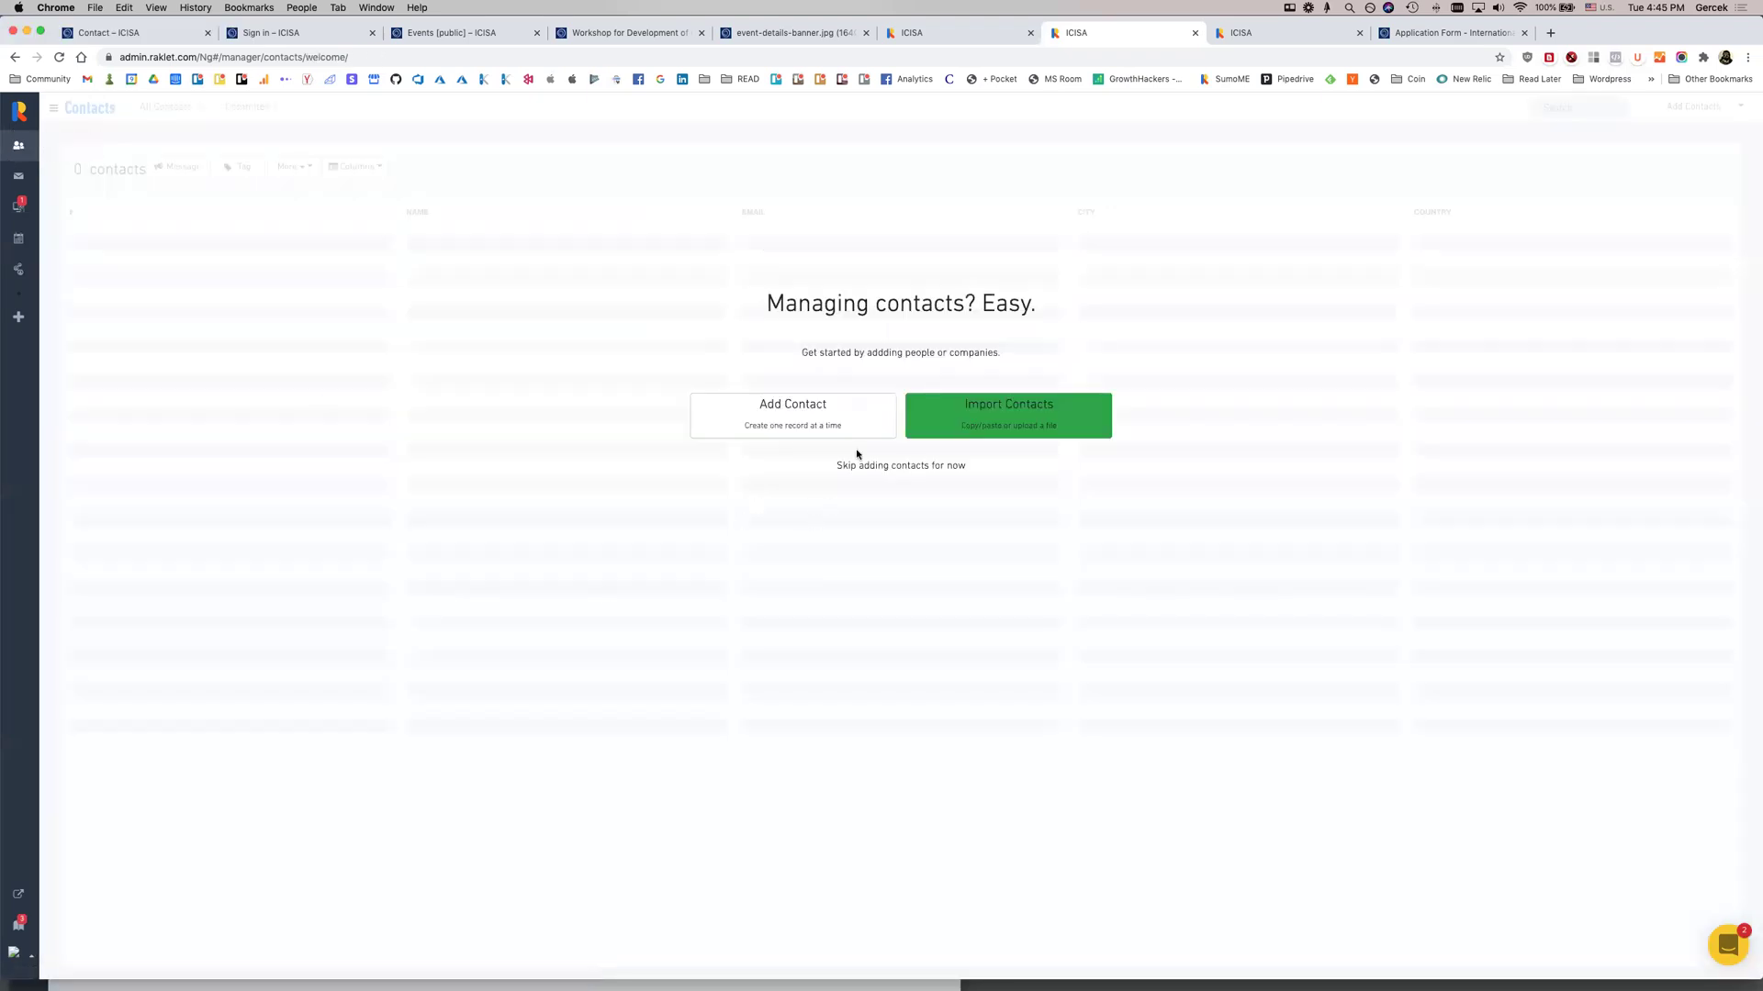
pyautogui.click(19, 111)
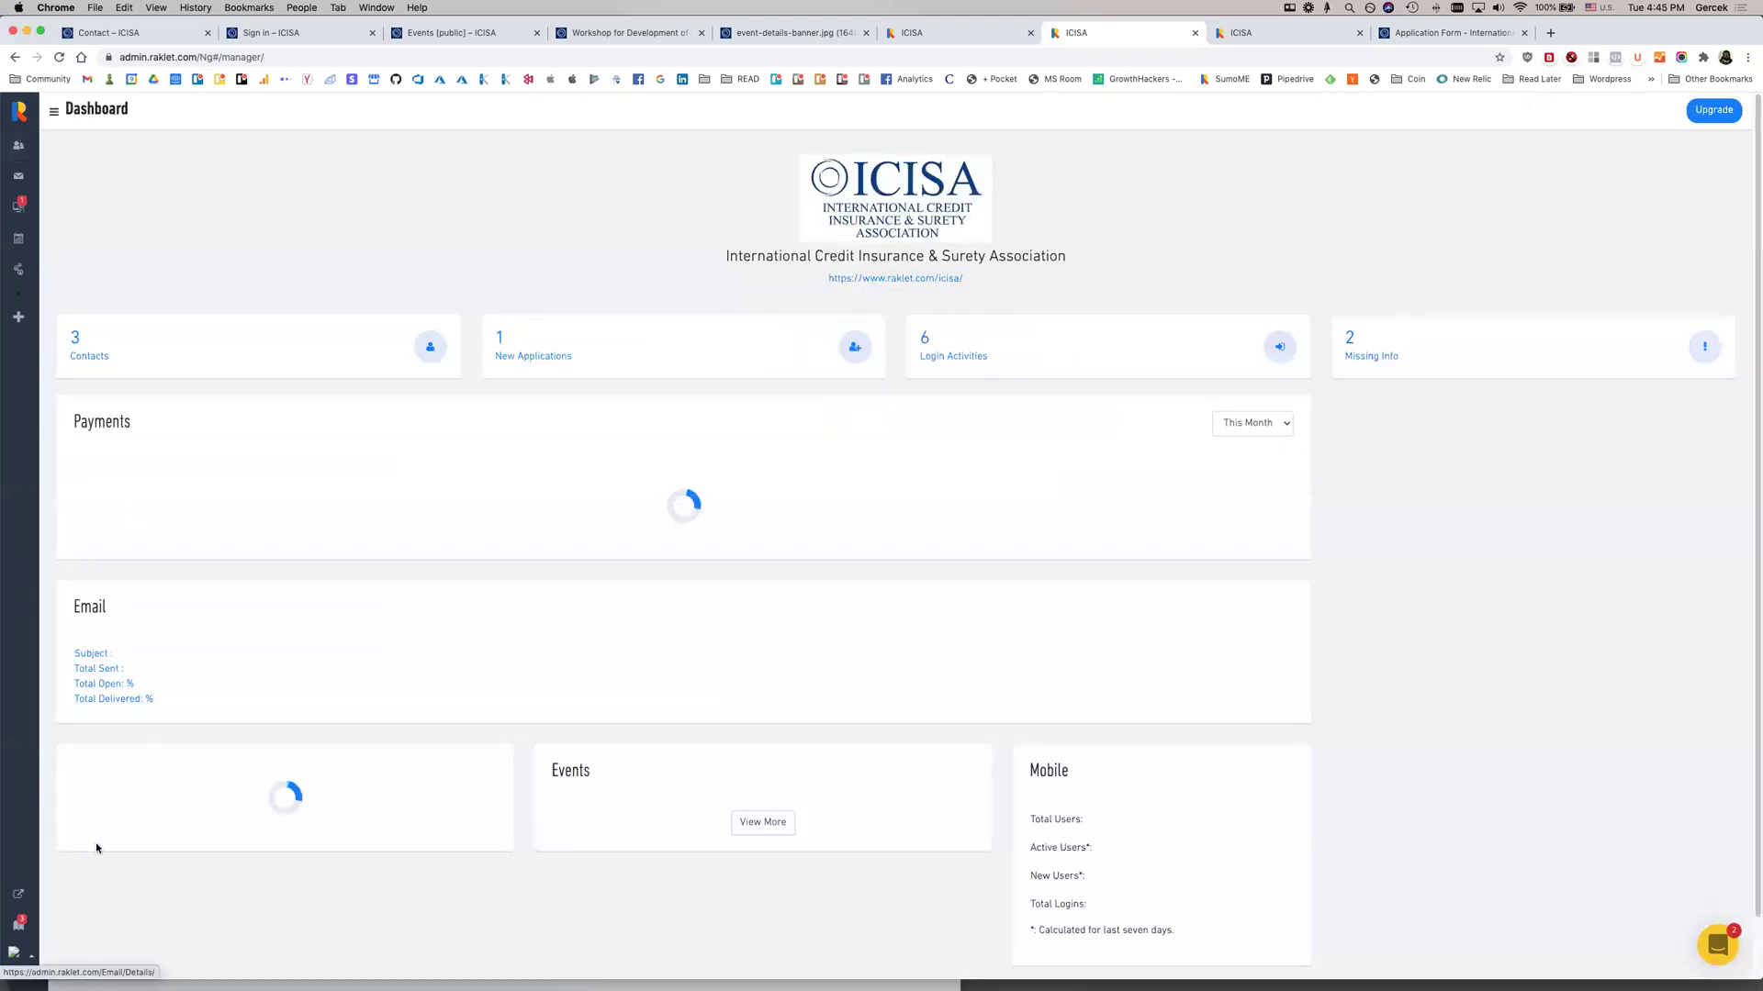
pyautogui.click(28, 961)
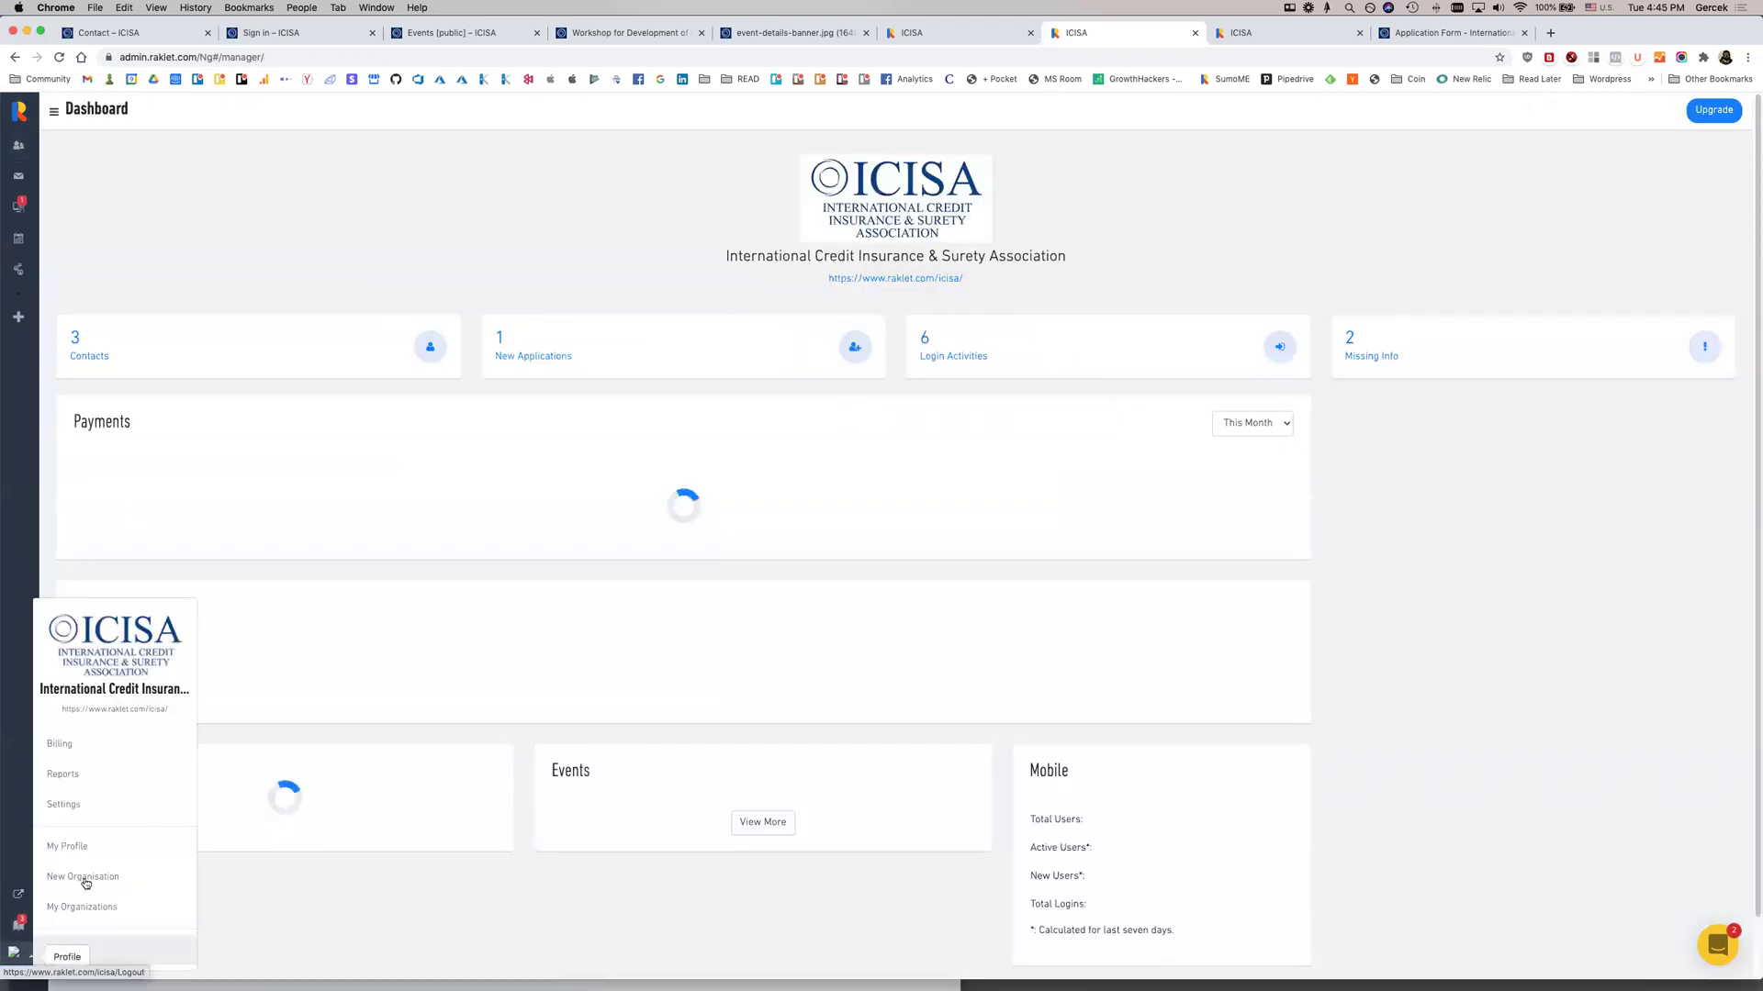
pyautogui.click(87, 817)
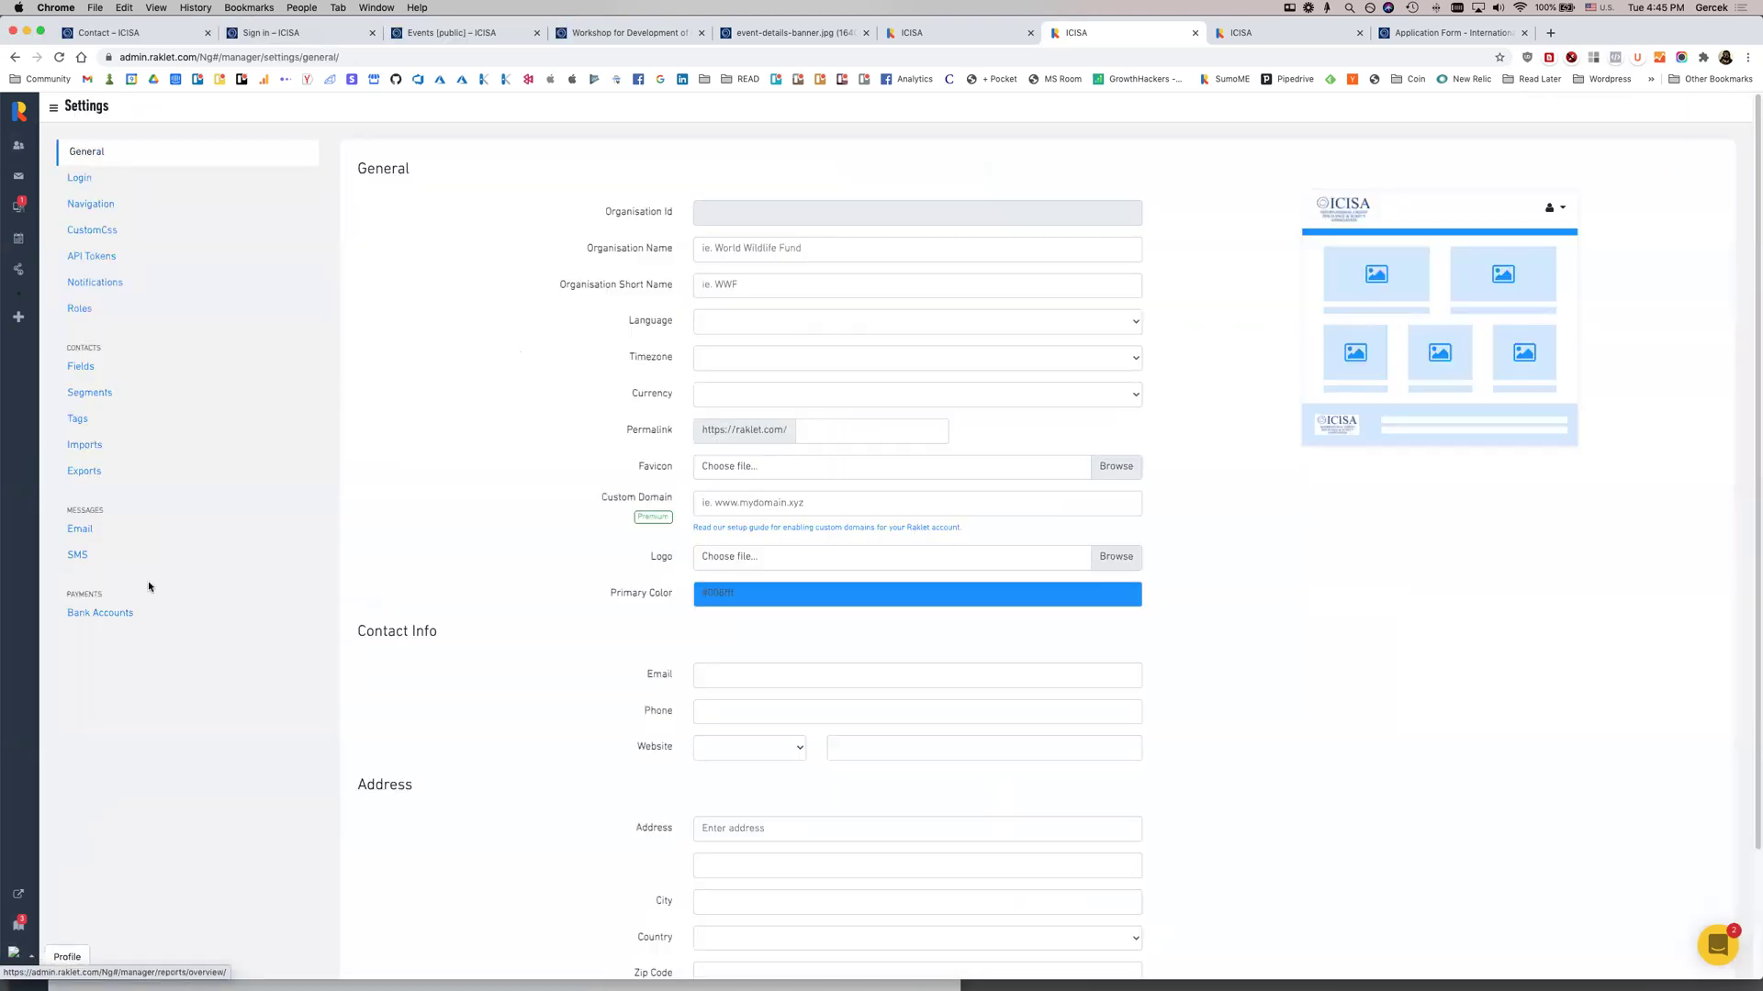
pyautogui.click(108, 444)
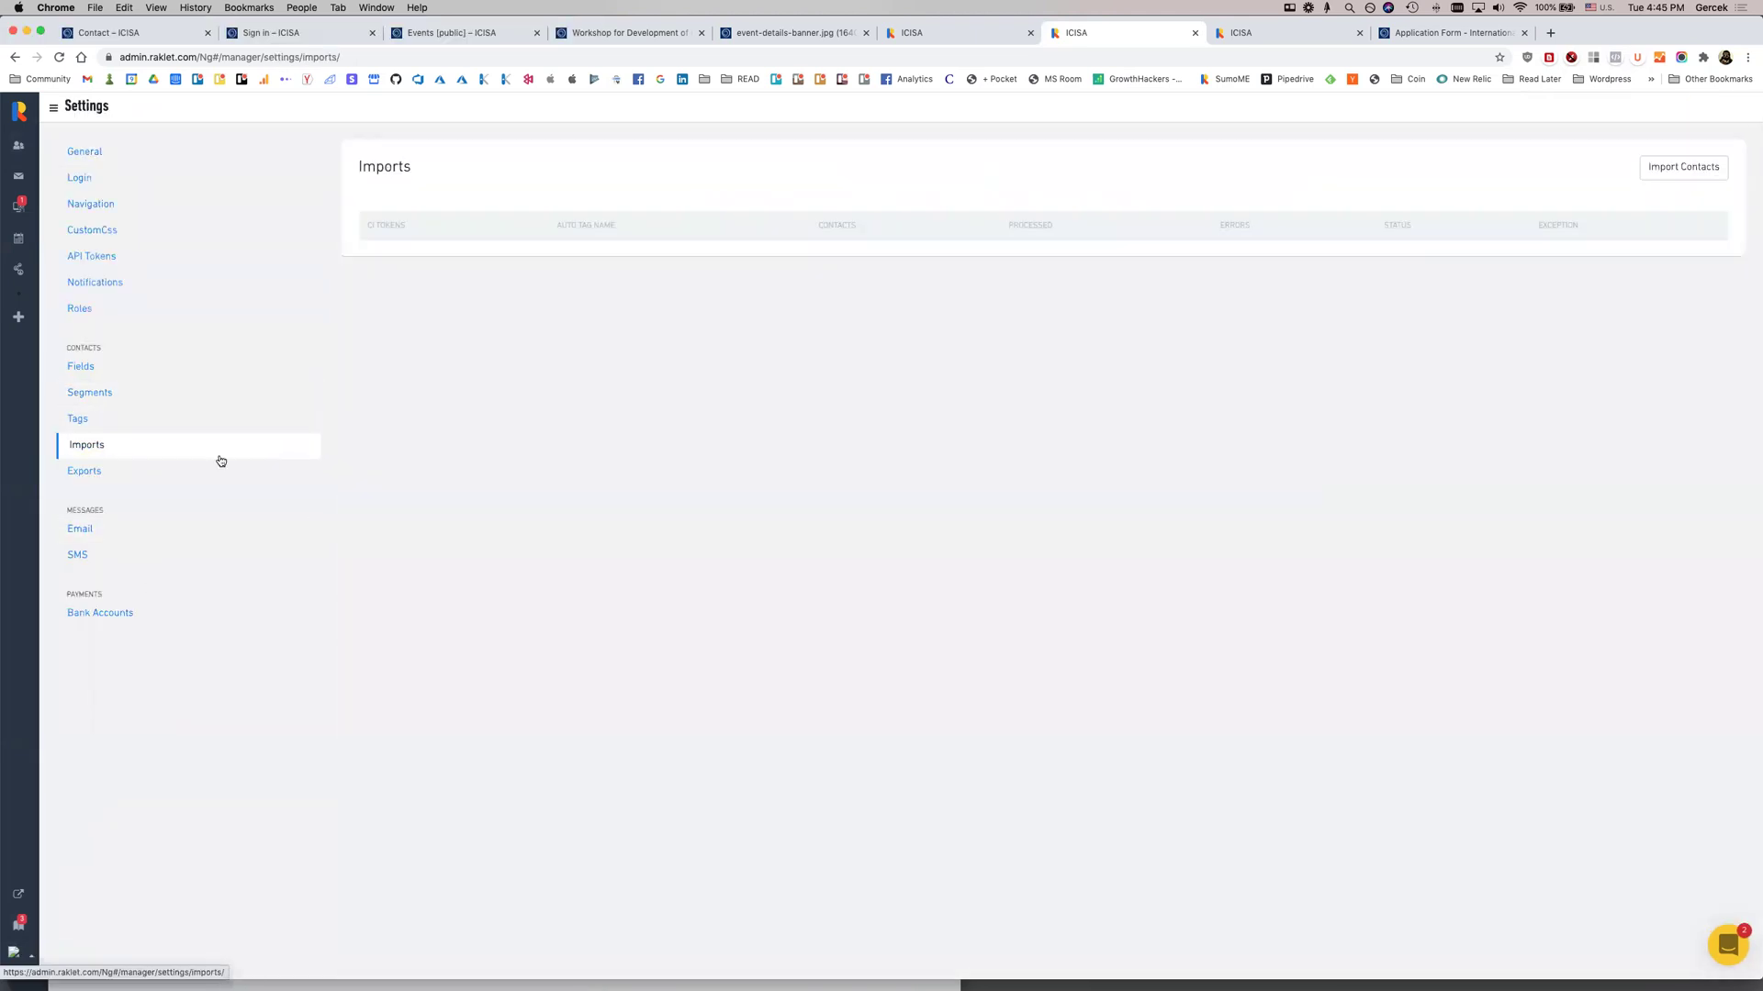
pyautogui.doubleClick(1460, 257)
pyautogui.click(1591, 416)
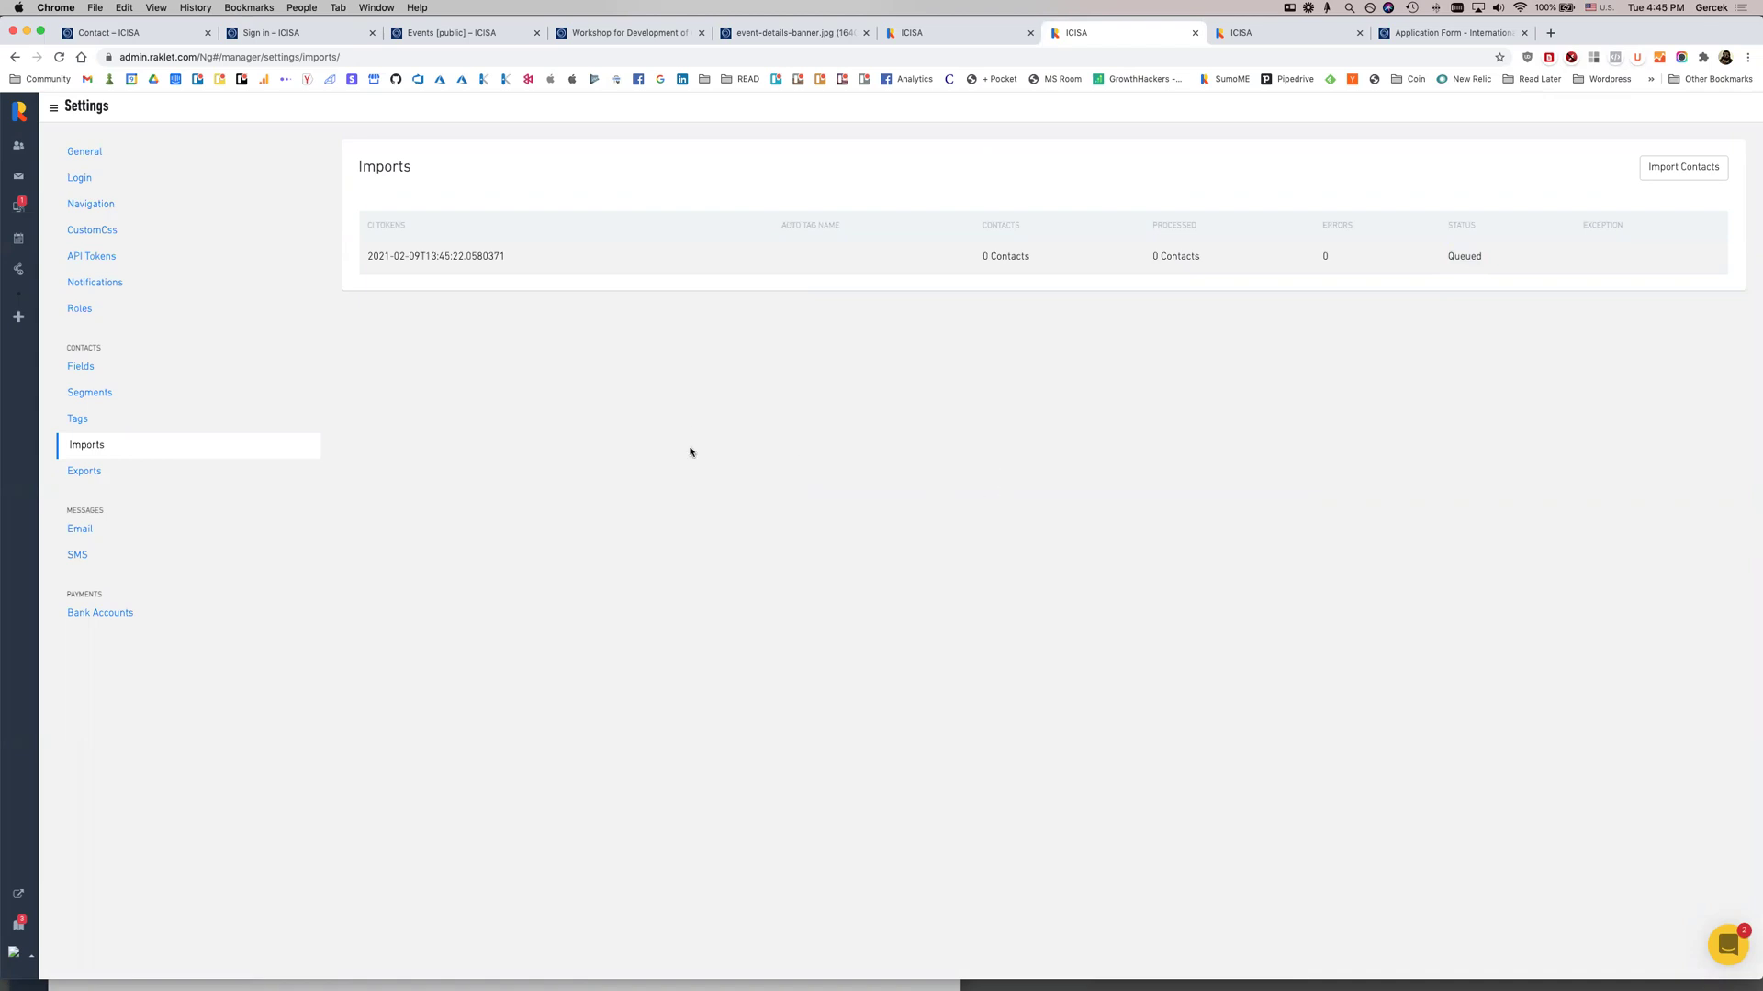
pyautogui.click(18, 146)
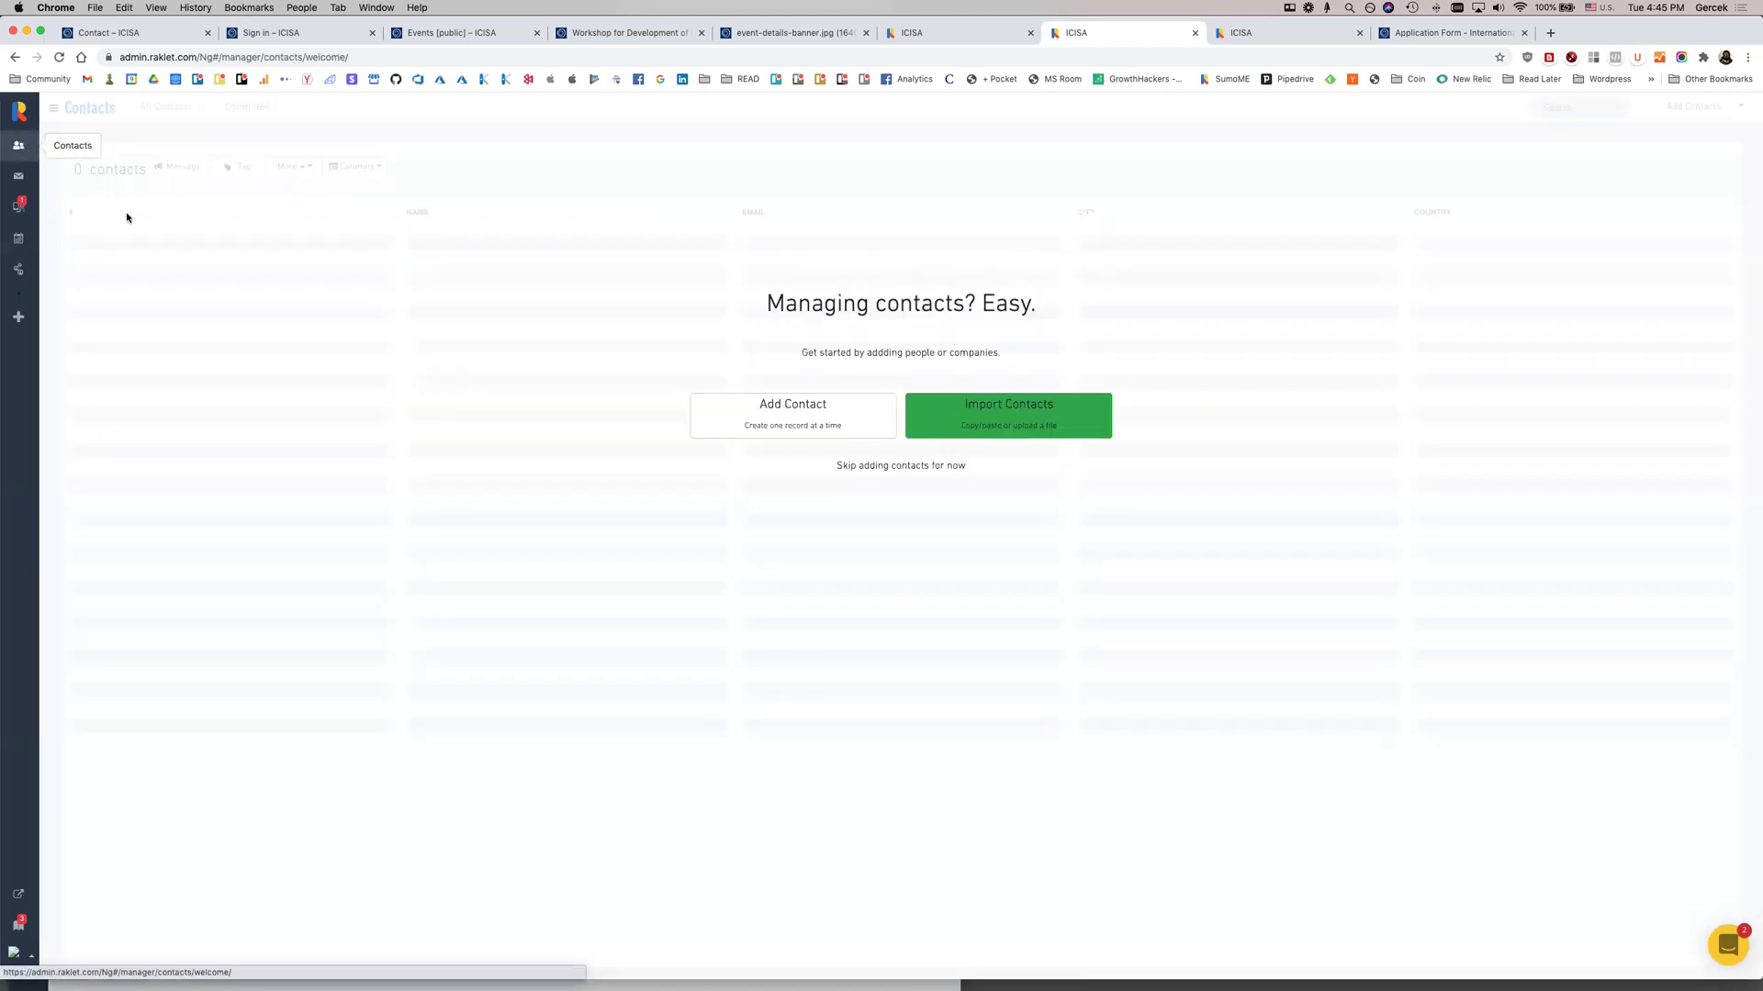
# Open the second listed contact and review its Timeline
pyautogui.click(905, 467)
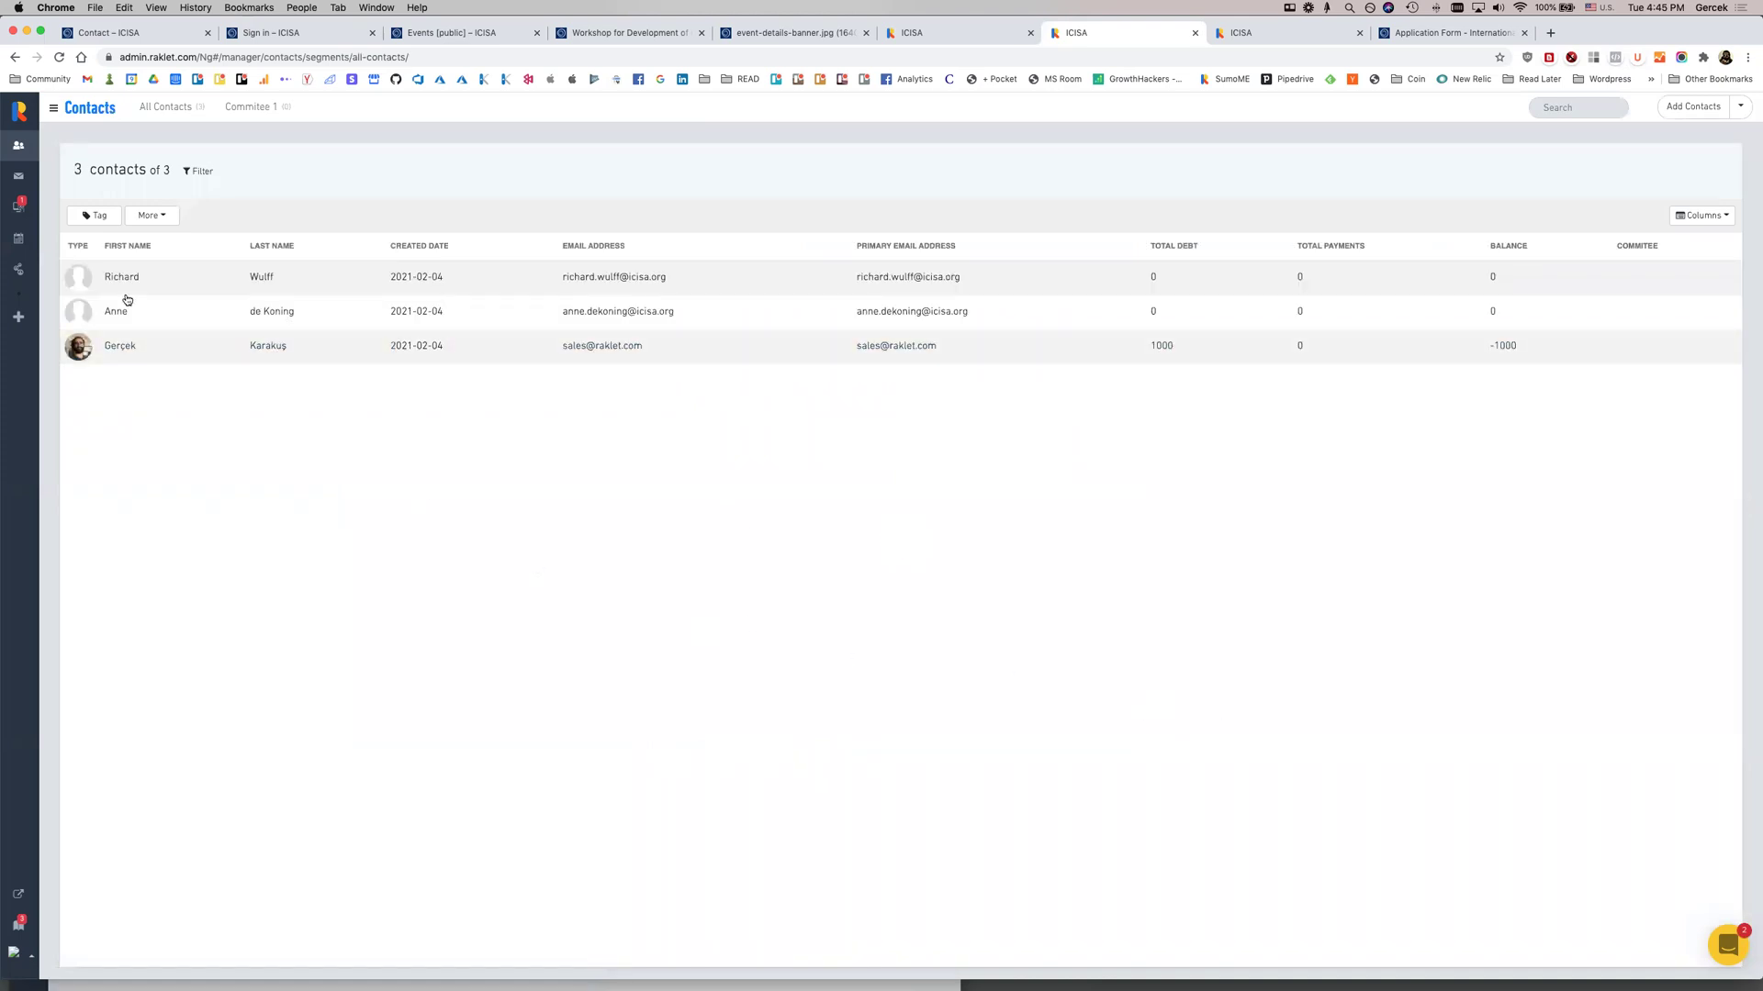
pyautogui.moveTo(140, 346); pyautogui.dragTo(124, 314)
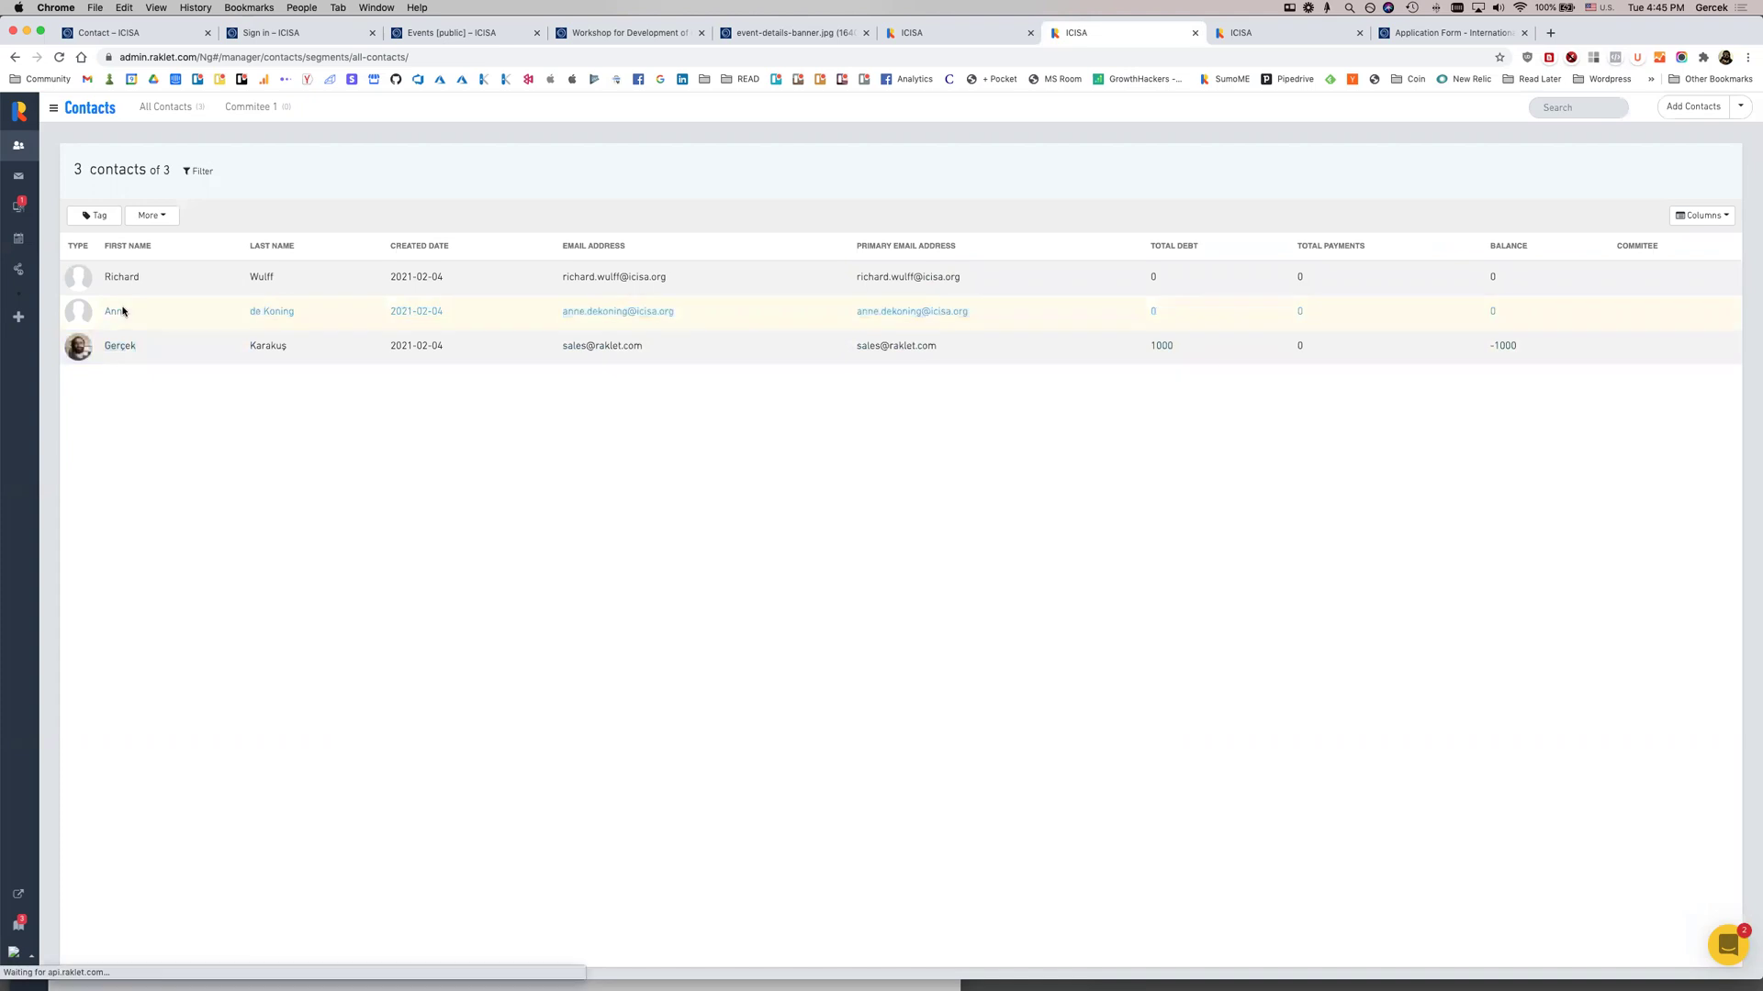
pyautogui.click(124, 313)
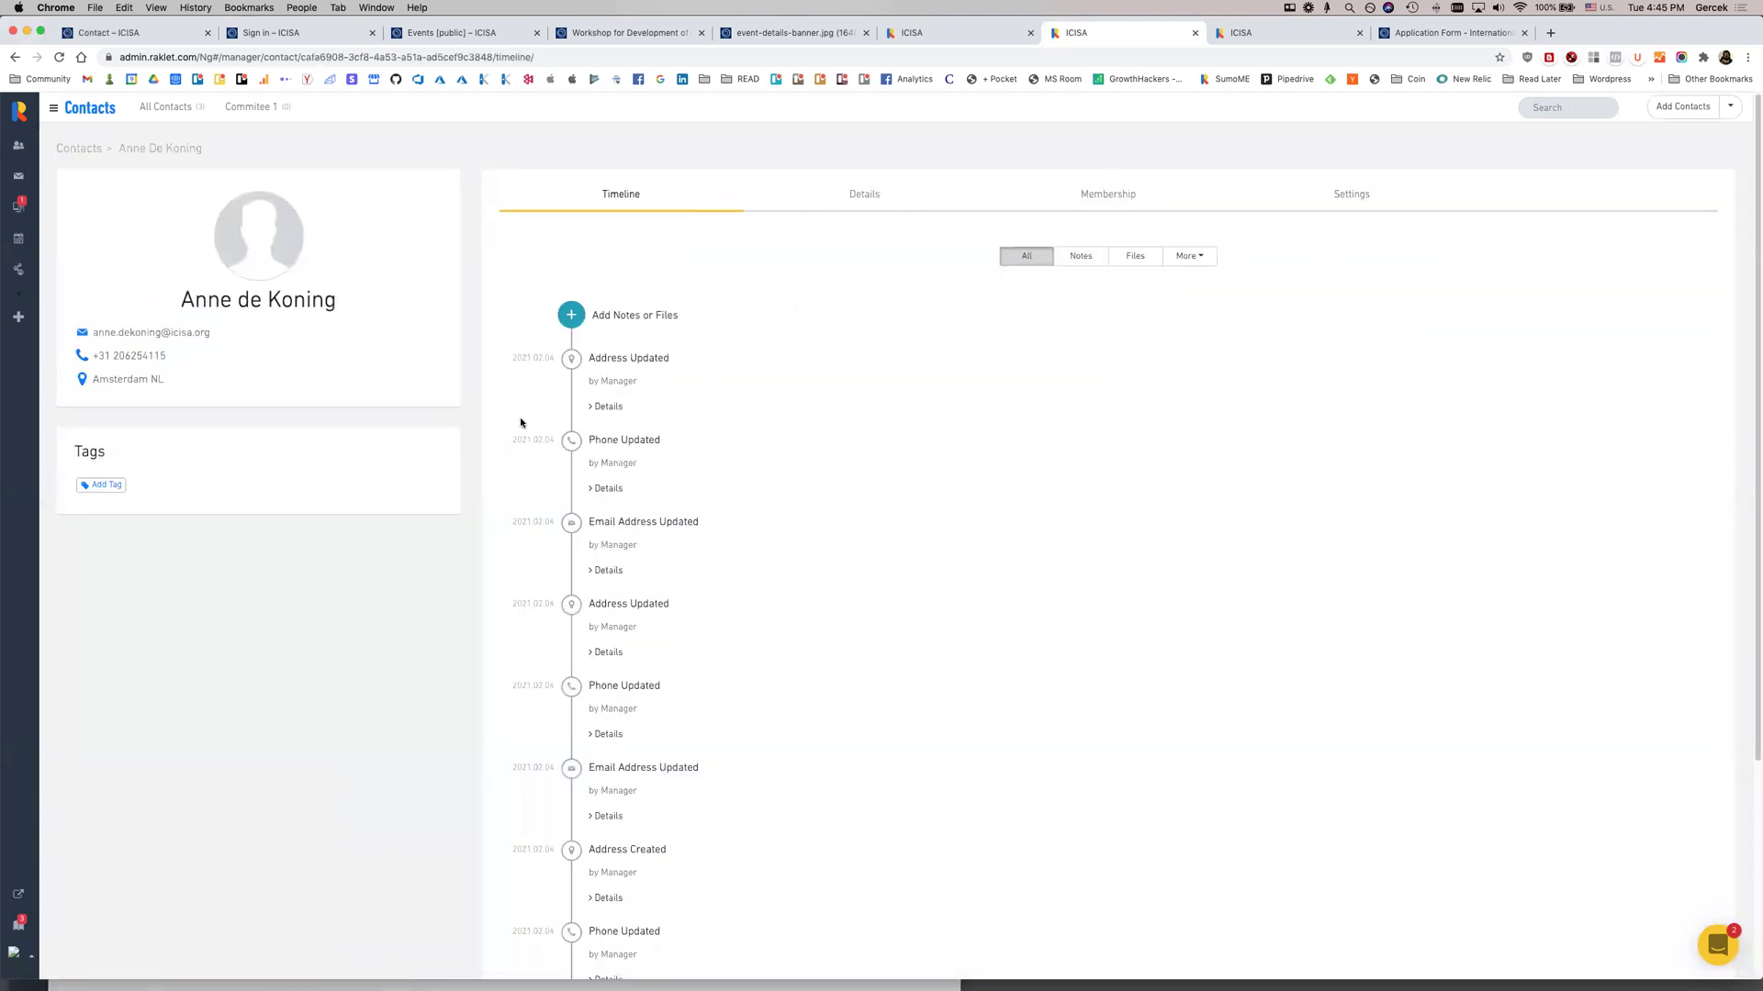
pyautogui.scroll(-3, 636, 396)
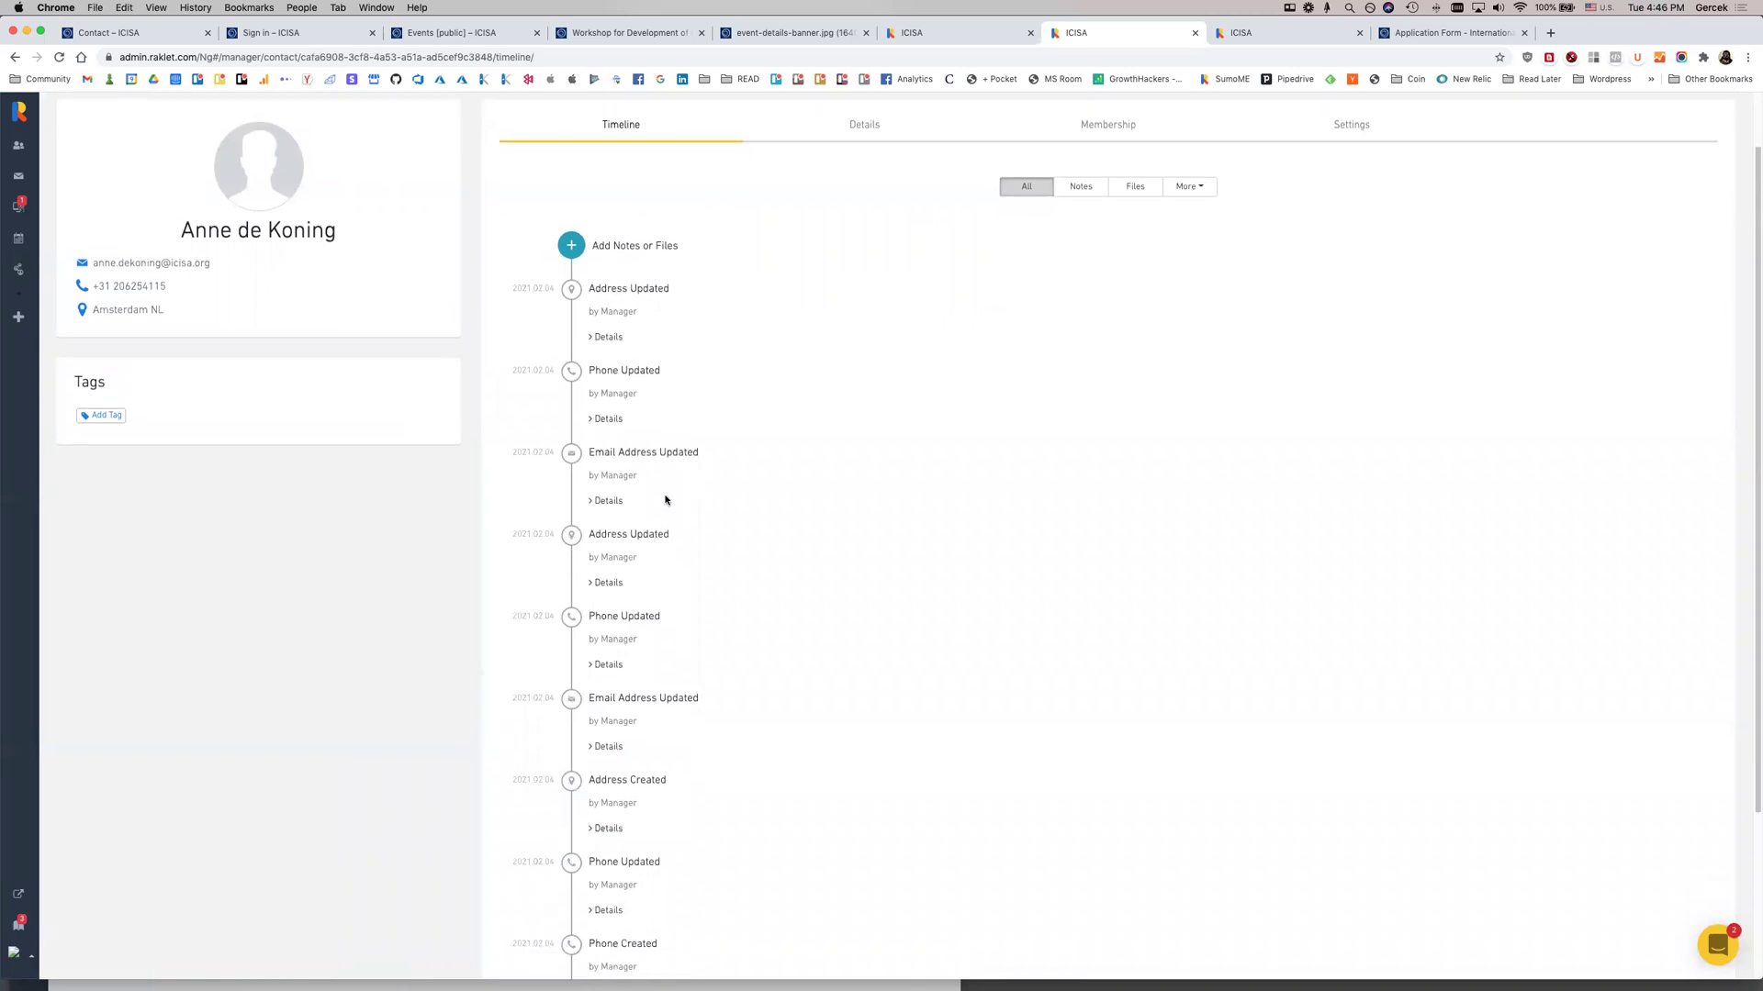
pyautogui.scroll(-5, 785, 718)
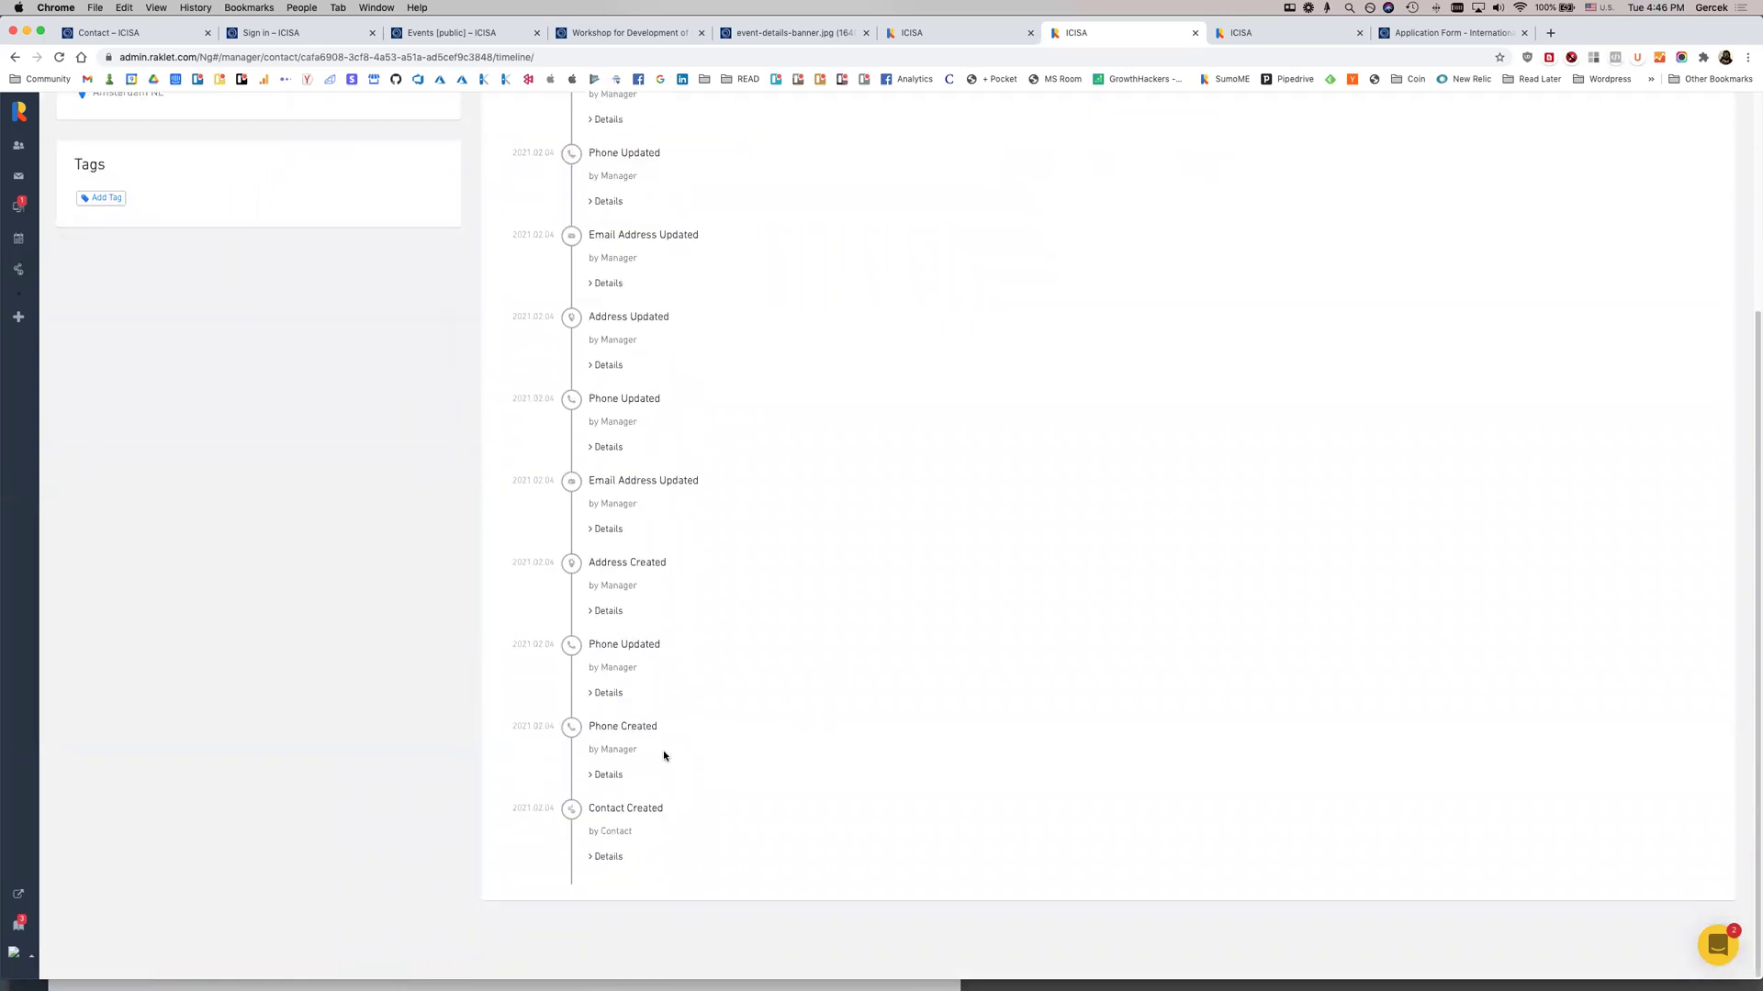
pyautogui.scroll(8, 638, 751)
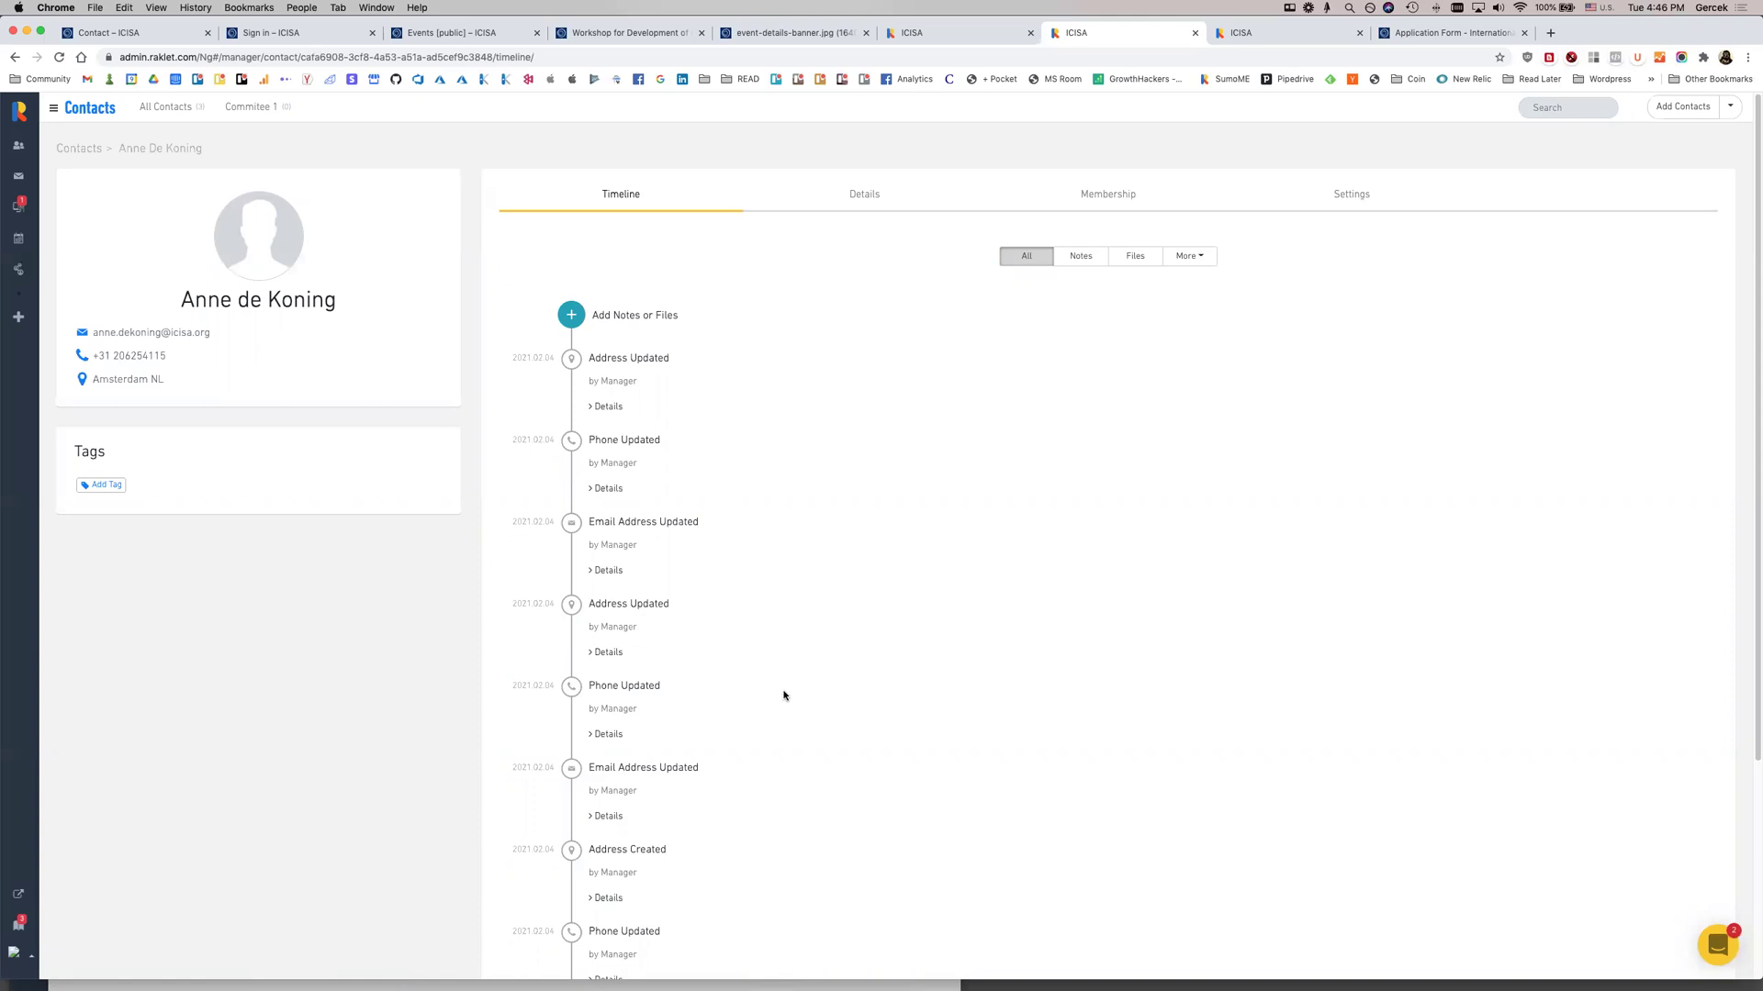
# View the contact's Details with name fields, primary email and phone
pyautogui.click(889, 200)
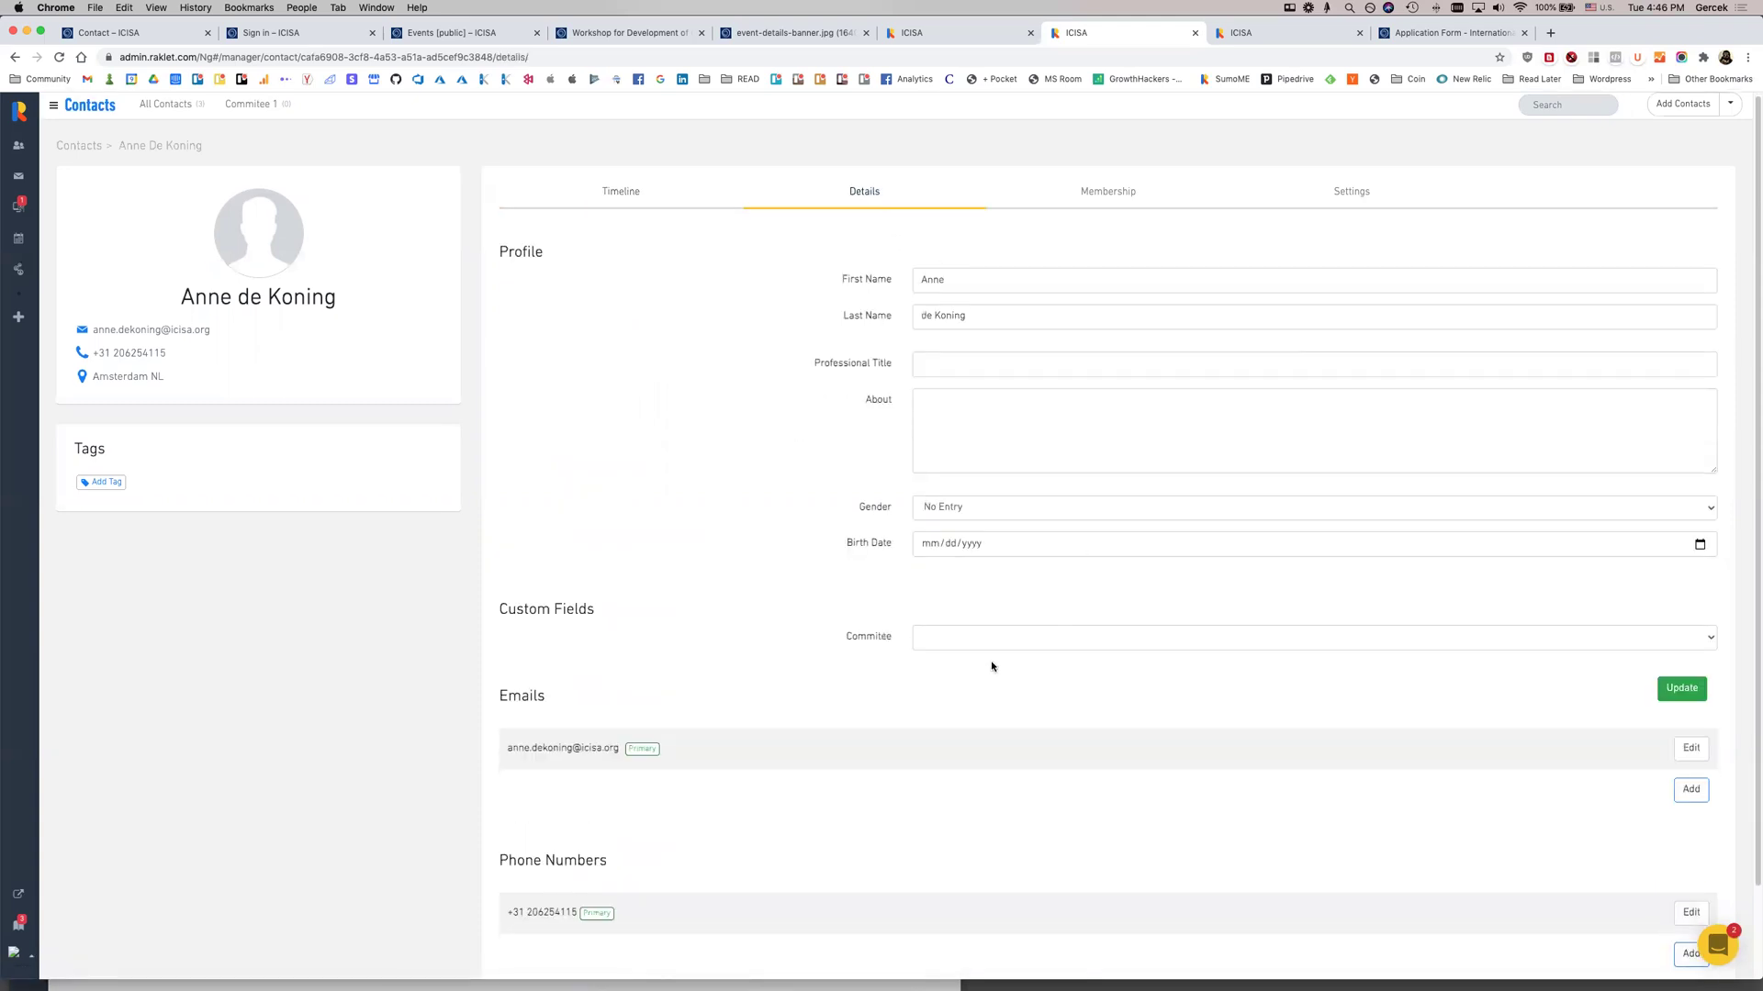
pyautogui.scroll(-2, 991, 665)
pyautogui.scroll(2, 1016, 476)
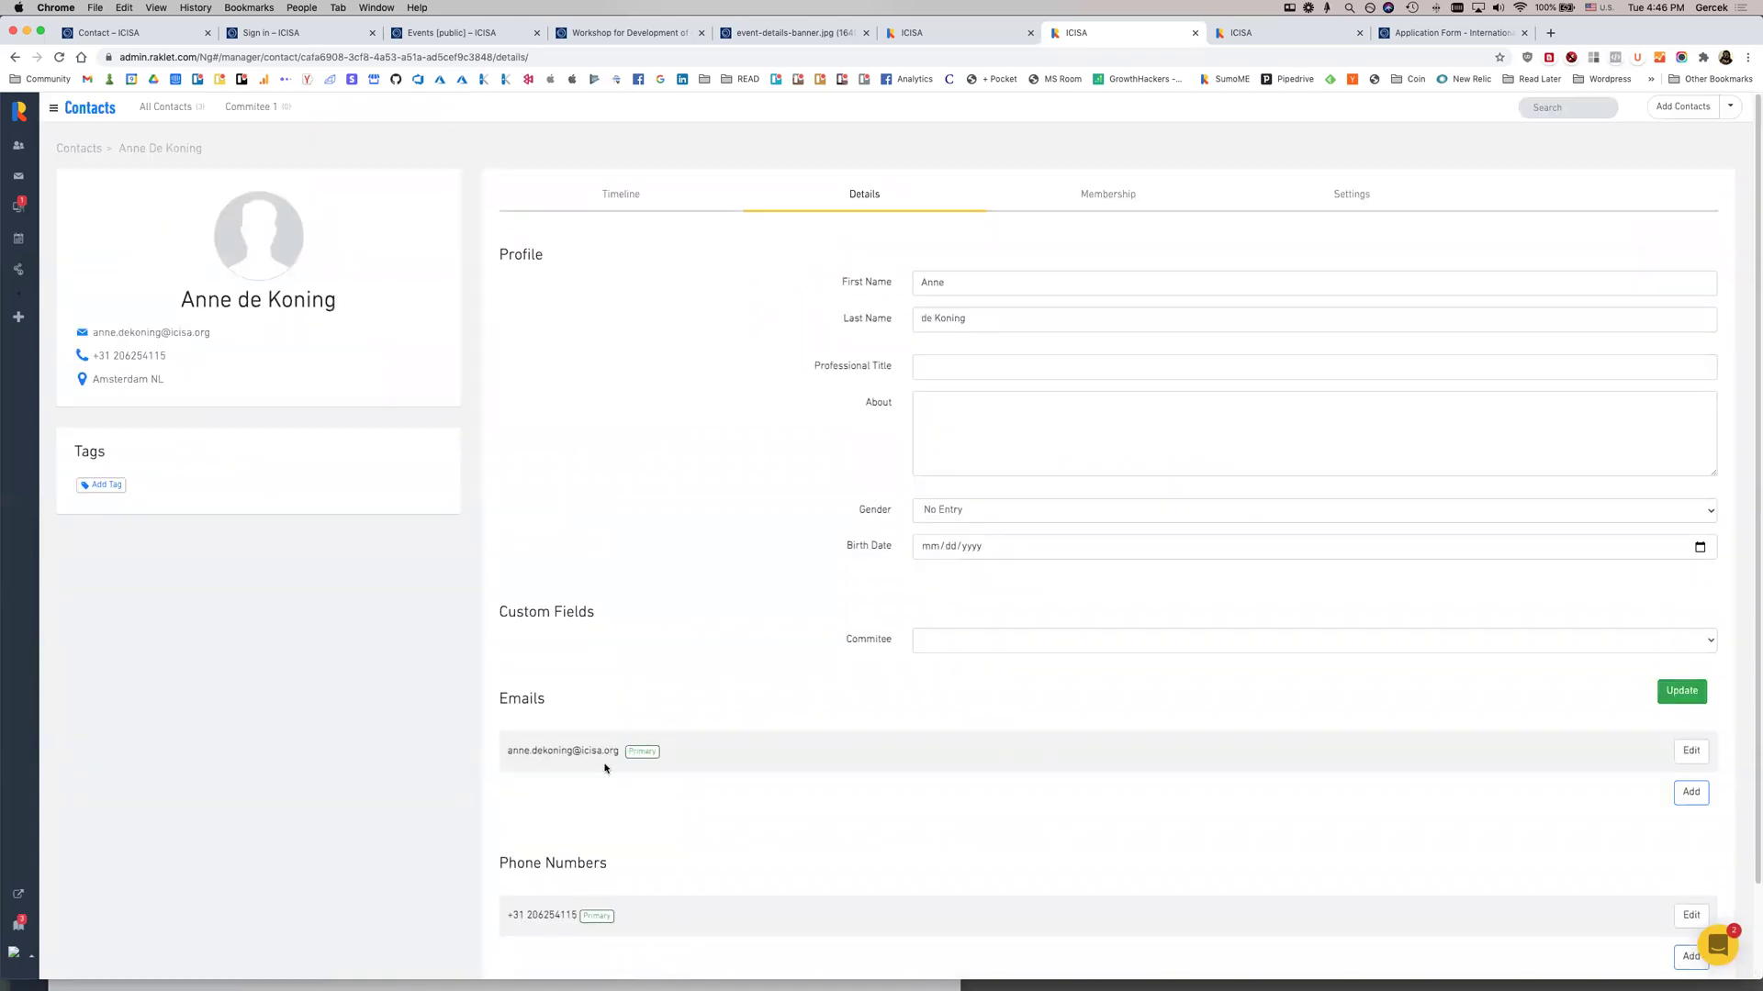
pyautogui.scroll(-2, 569, 615)
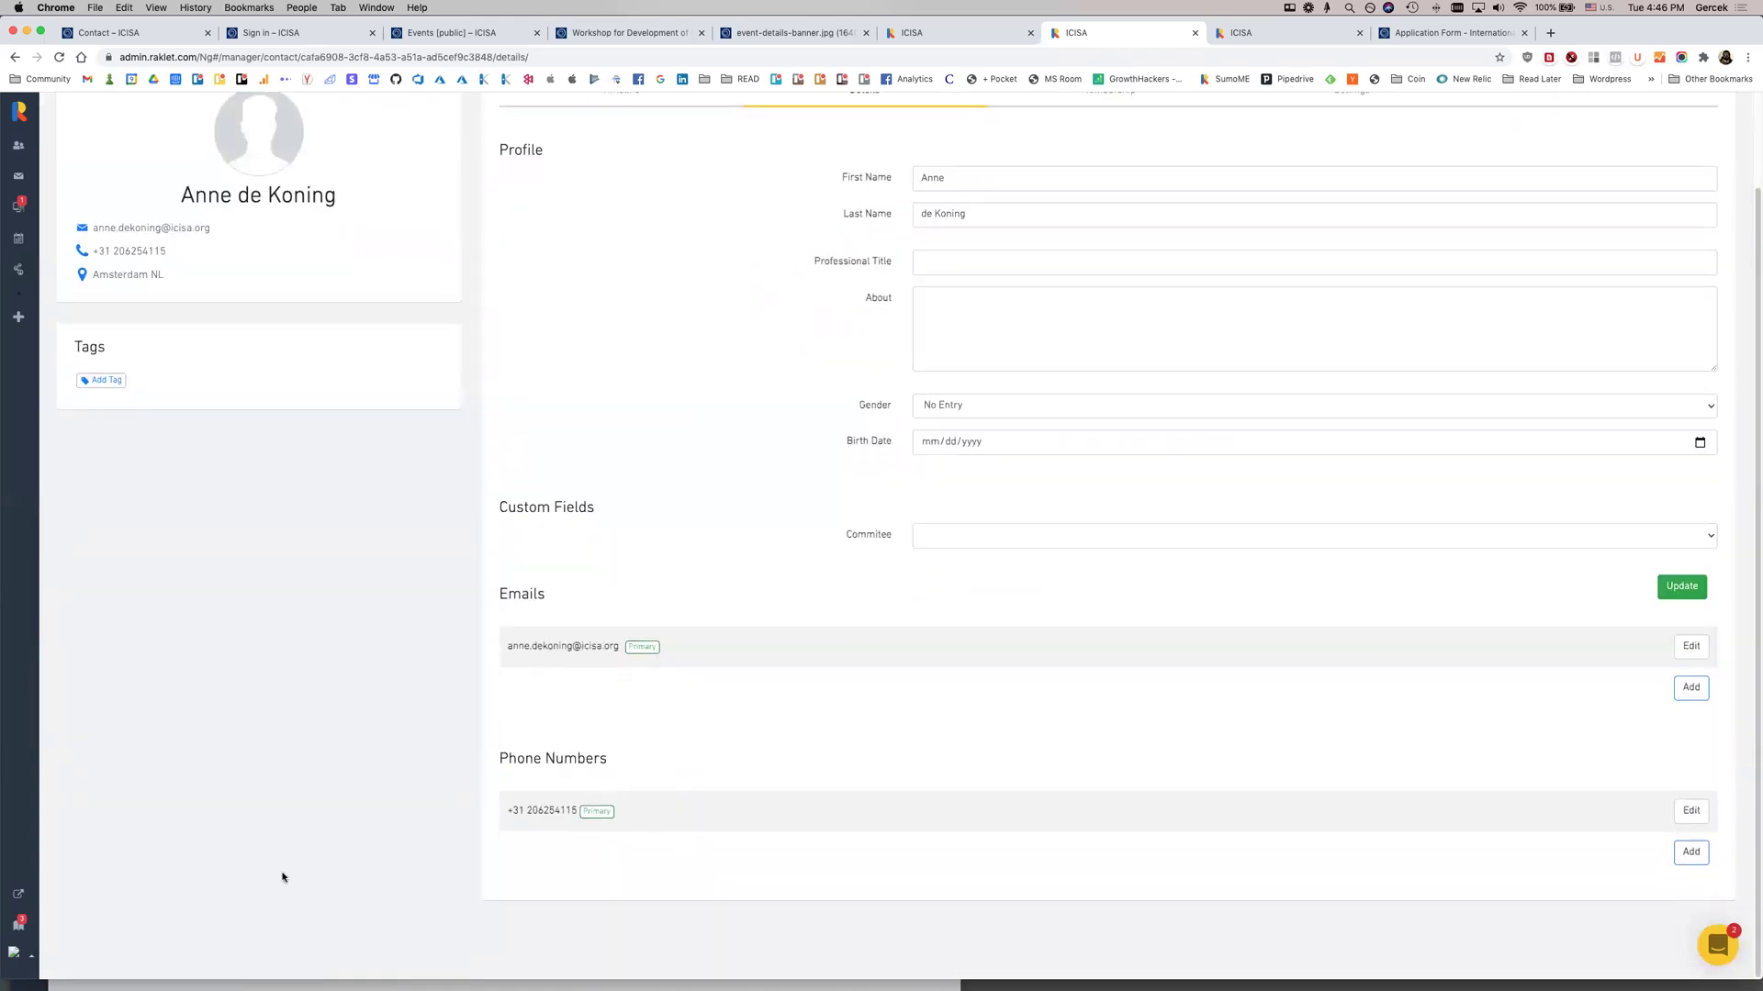
# Review the contact Fields in the organisation settings
pyautogui.click(14, 952)
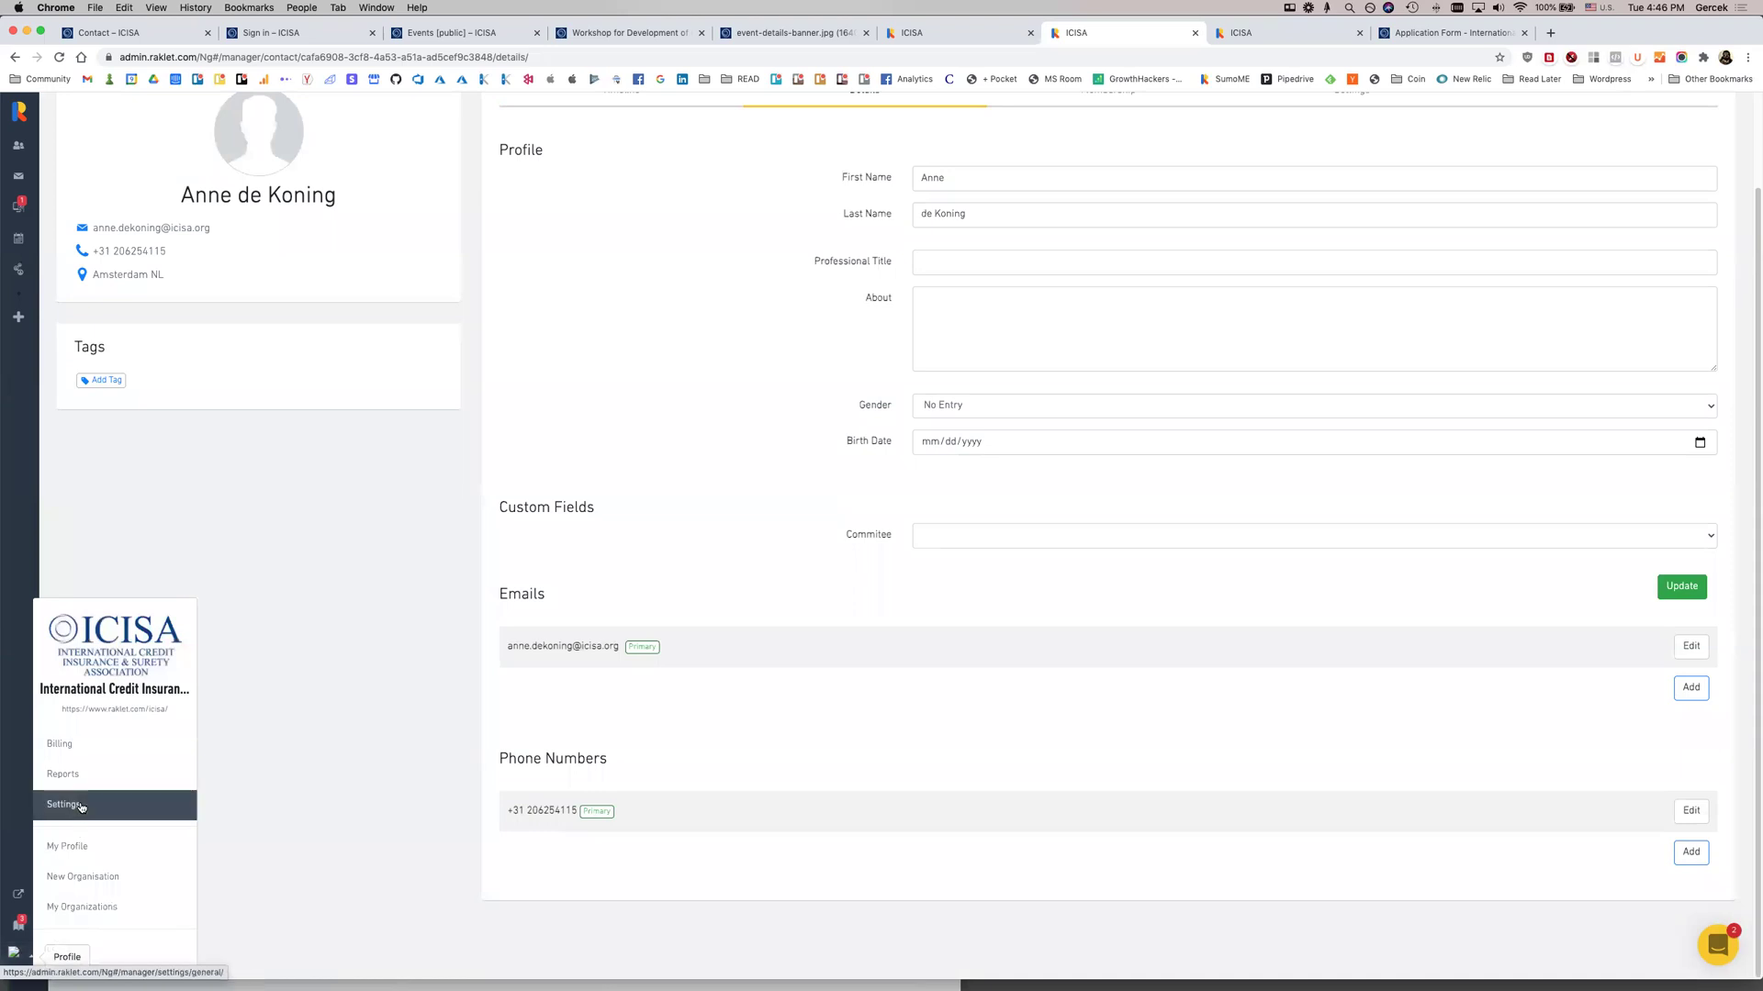
pyautogui.click(63, 805)
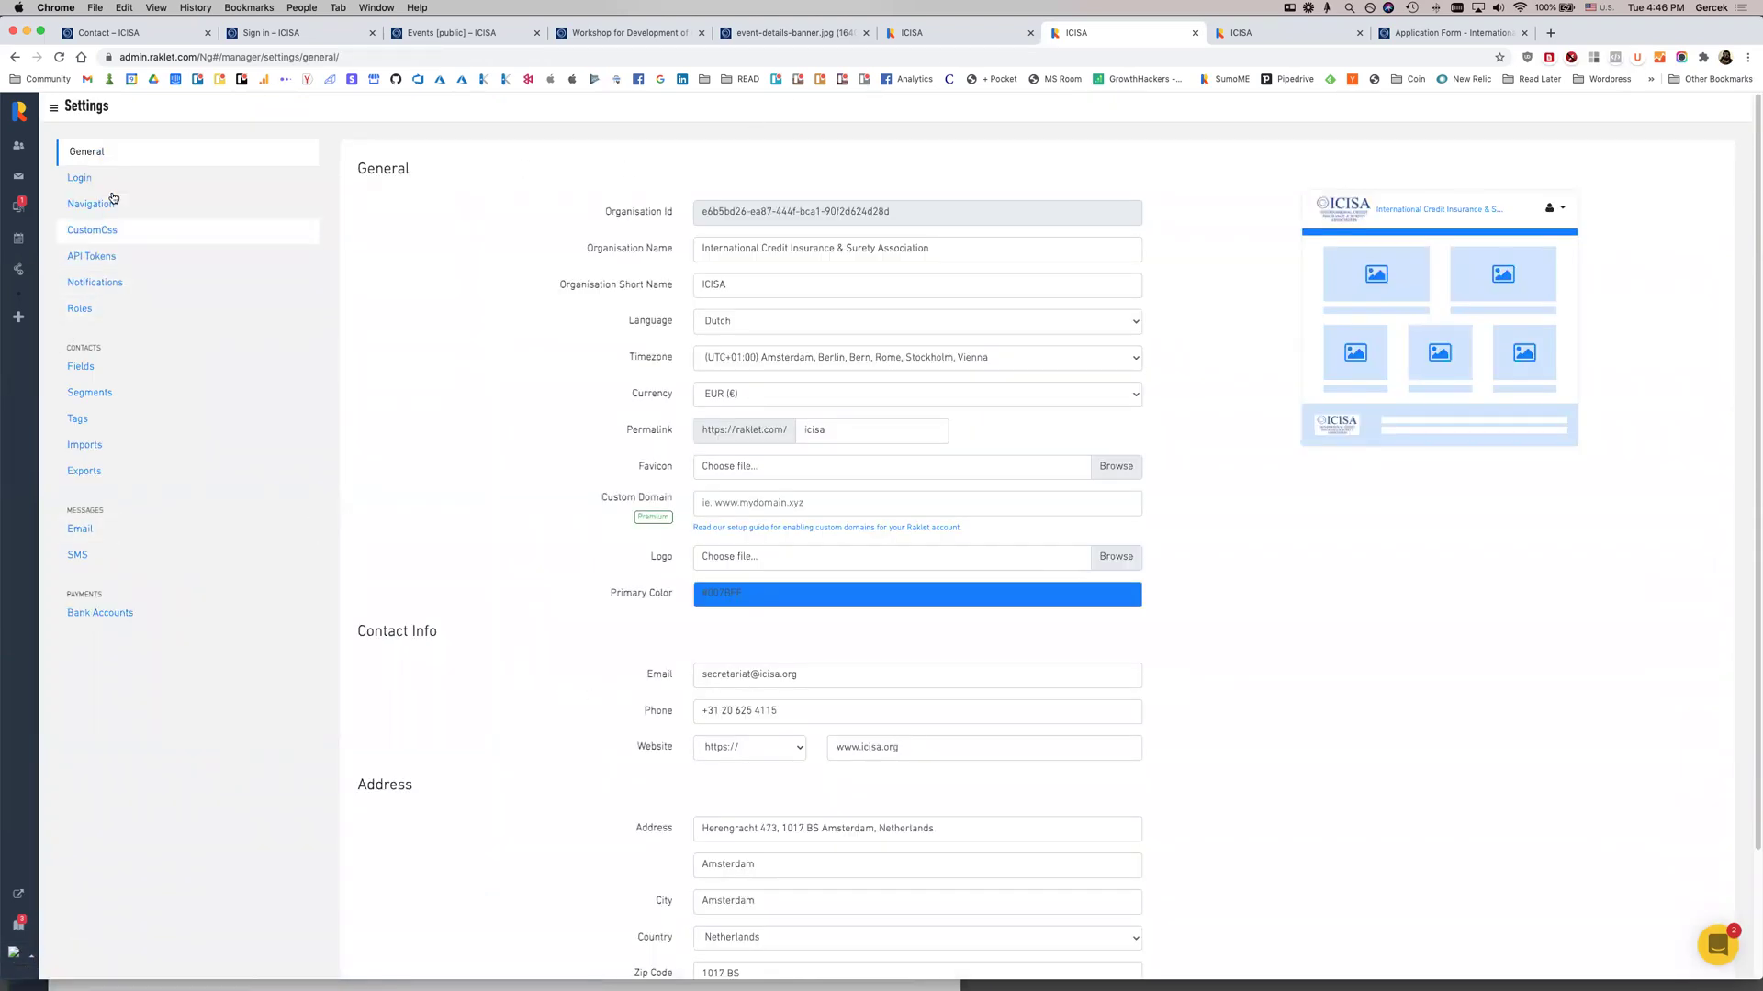
pyautogui.click(114, 371)
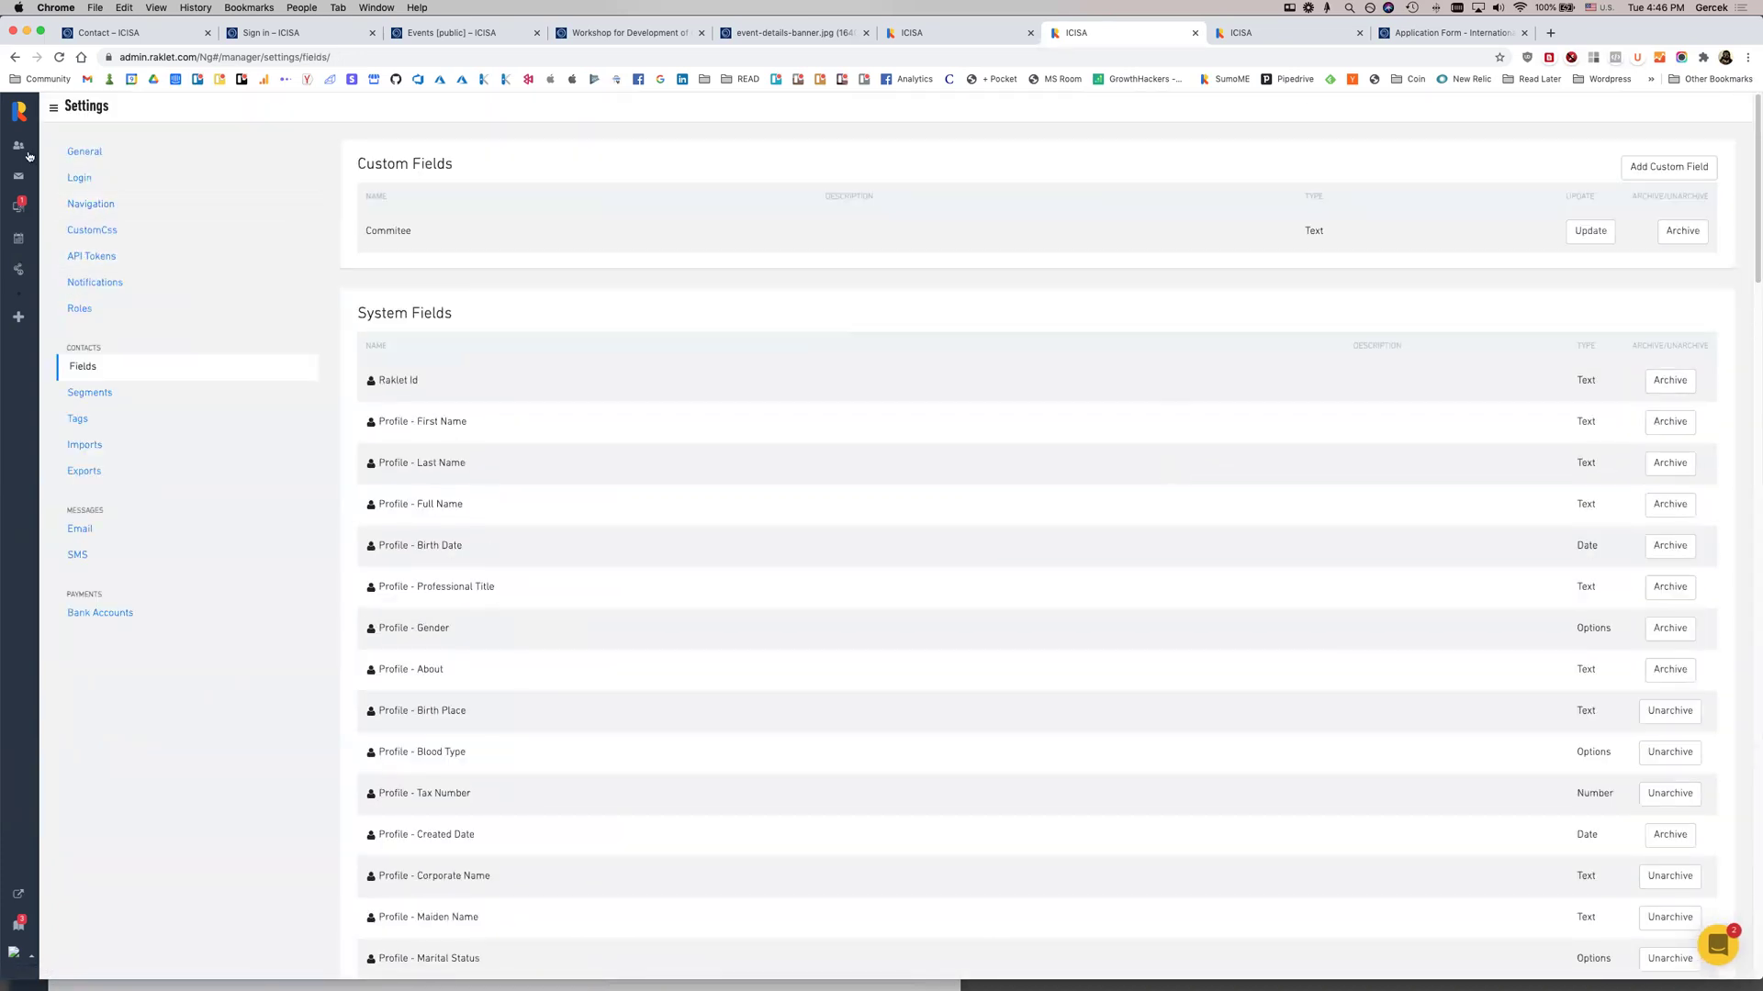
# Start a new company contact in Add Contacts, then move to the ICISA Events tab
pyautogui.click(19, 145)
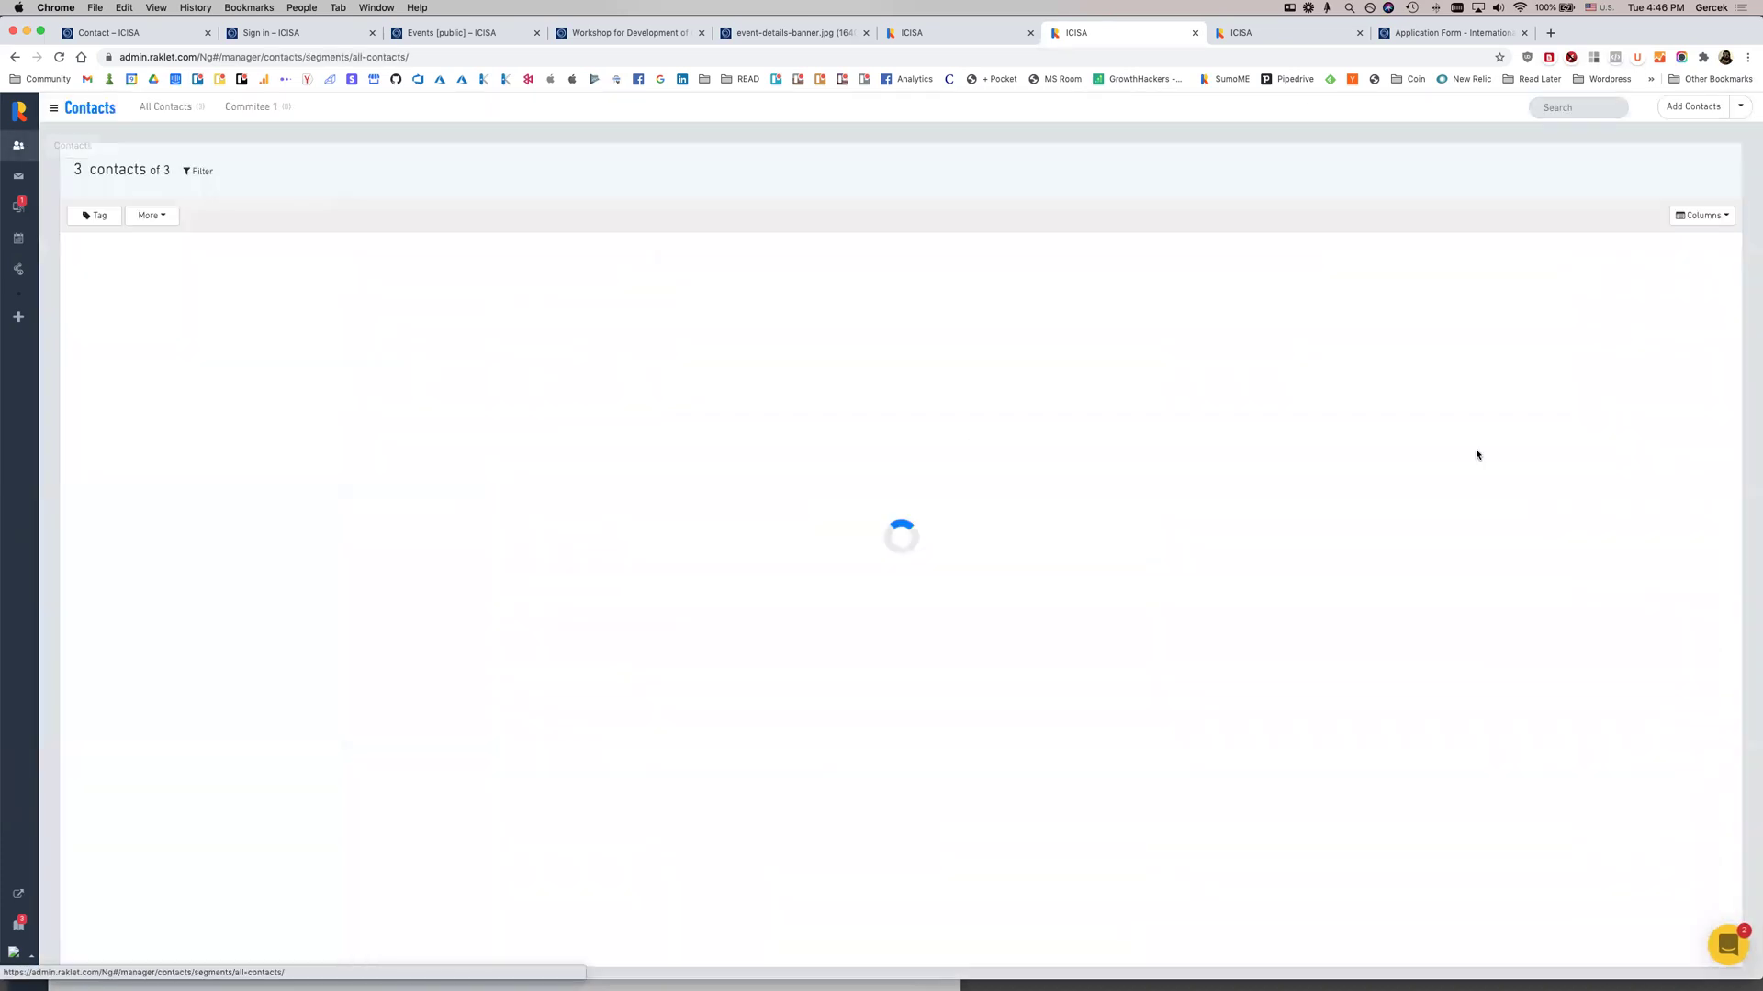
pyautogui.click(1670, 110)
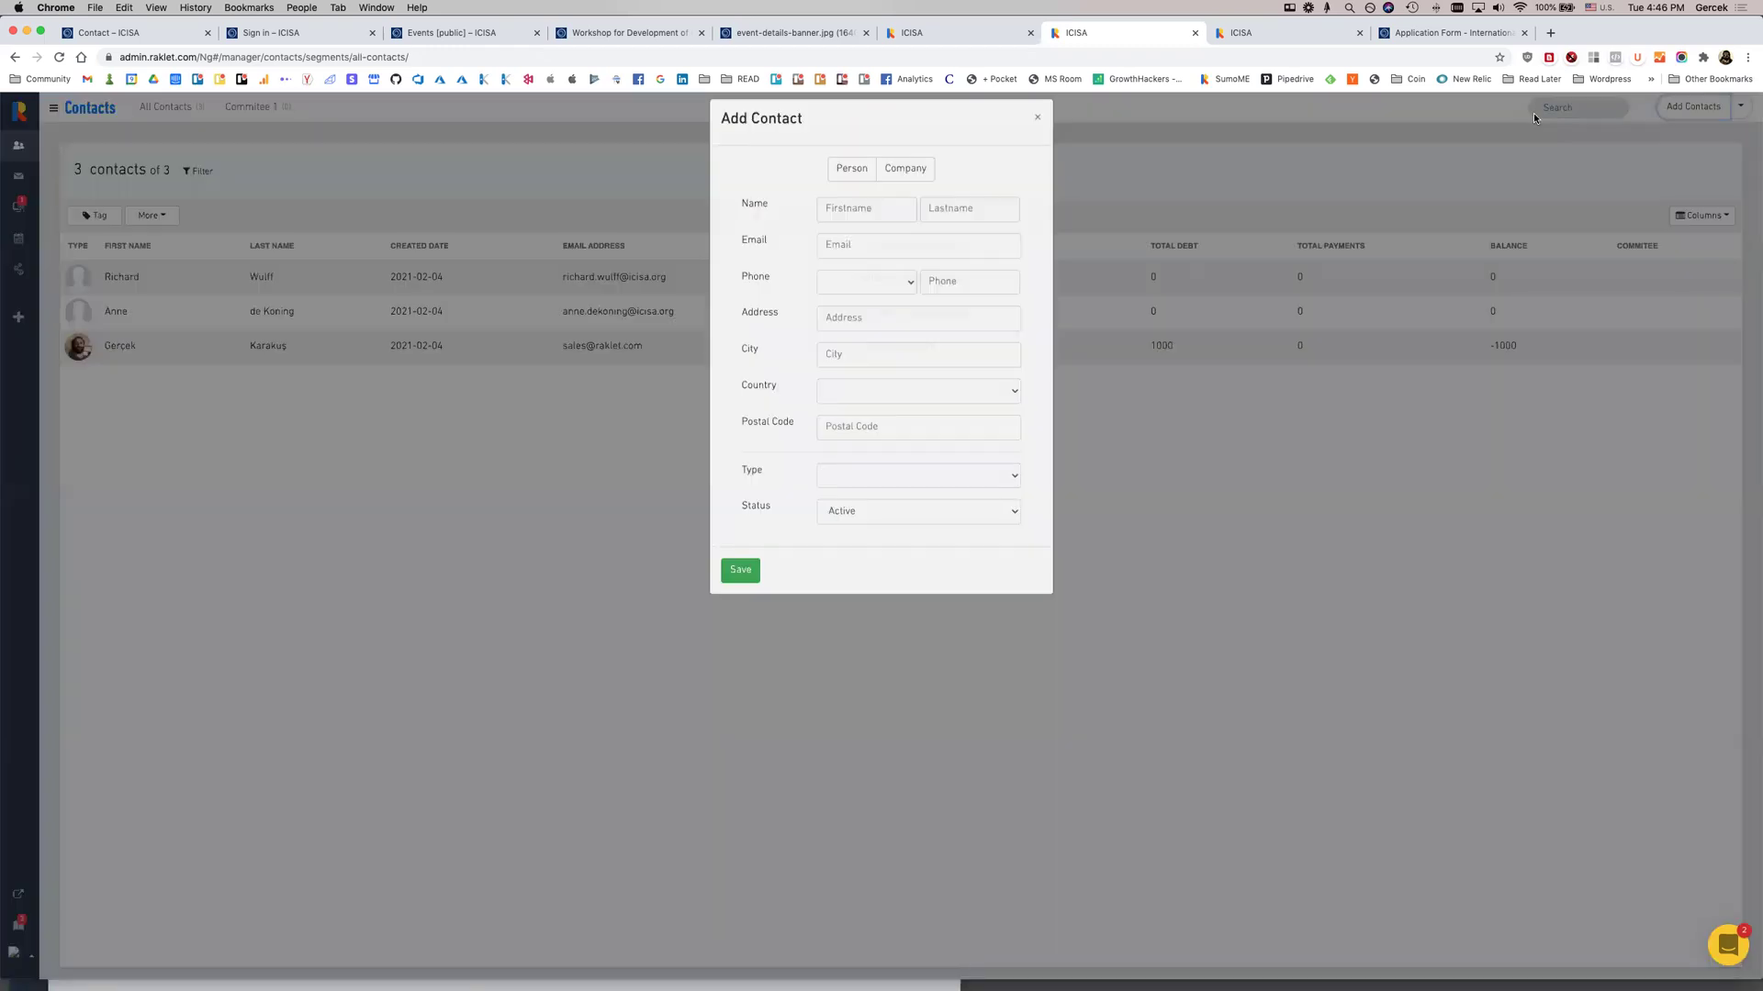
pyautogui.click(909, 187)
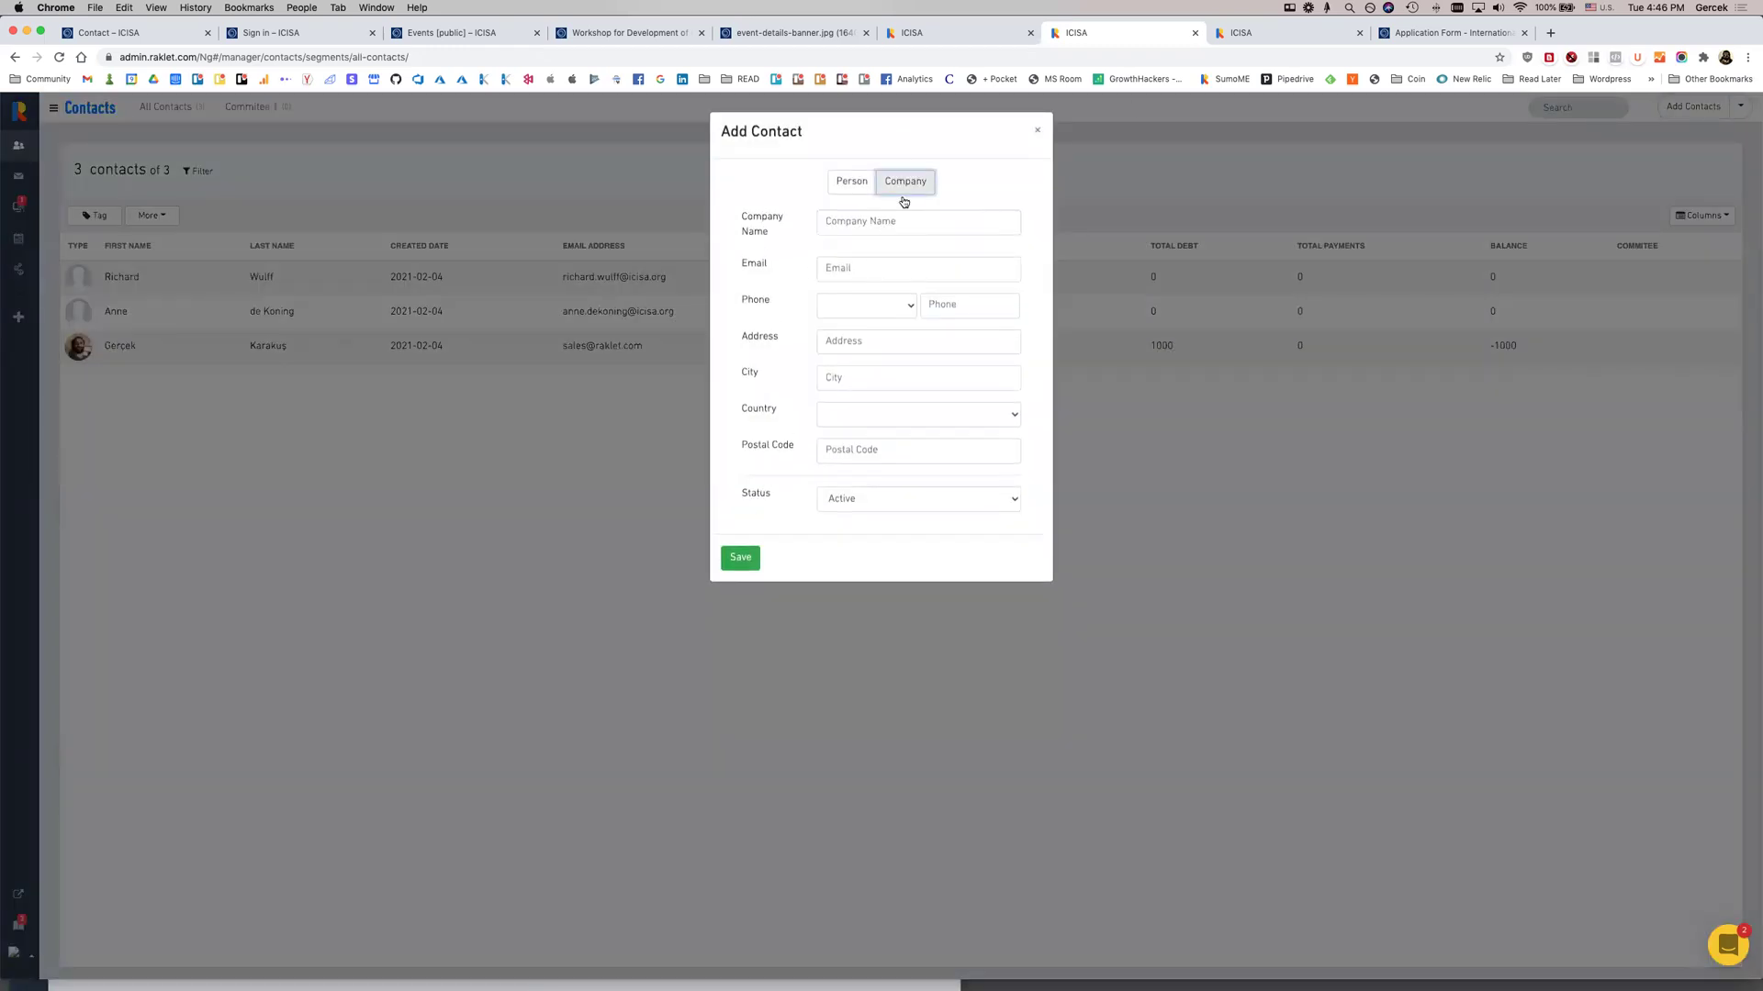
pyautogui.click(580, 35)
pyautogui.click(483, 37)
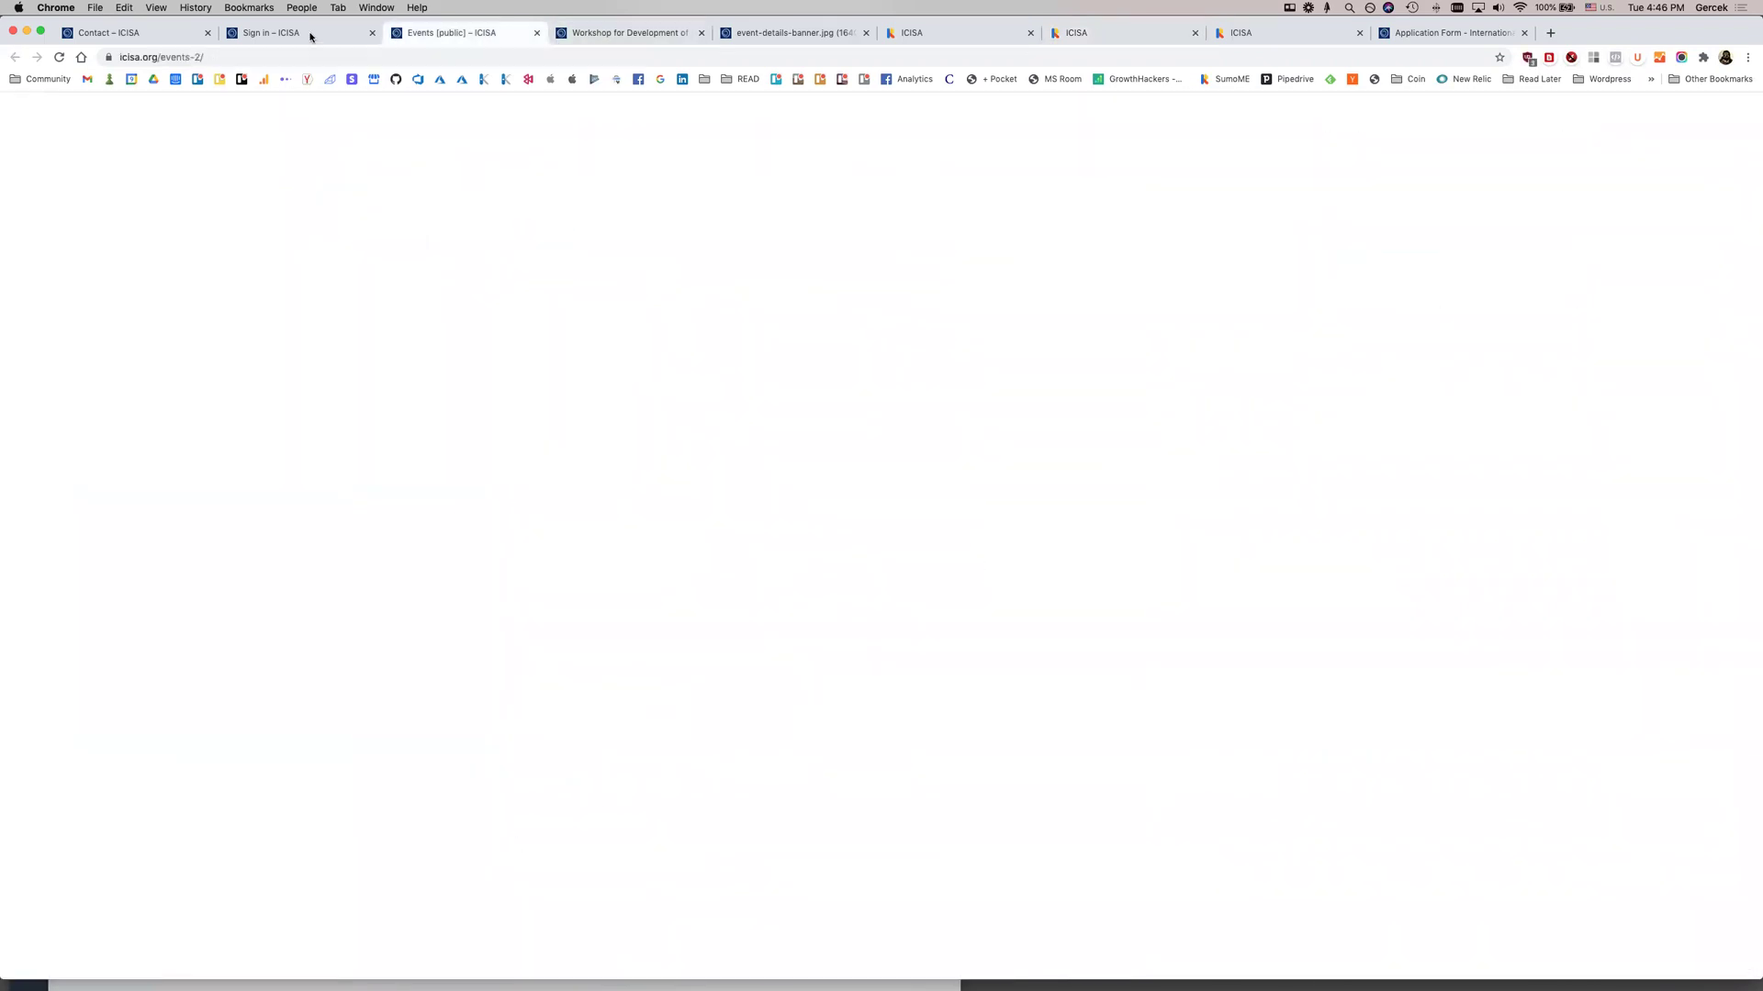
# Save the Abarca logo from ICISA's Members page as Abarca (1).jpg
pyautogui.click(311, 37)
pyautogui.click(144, 37)
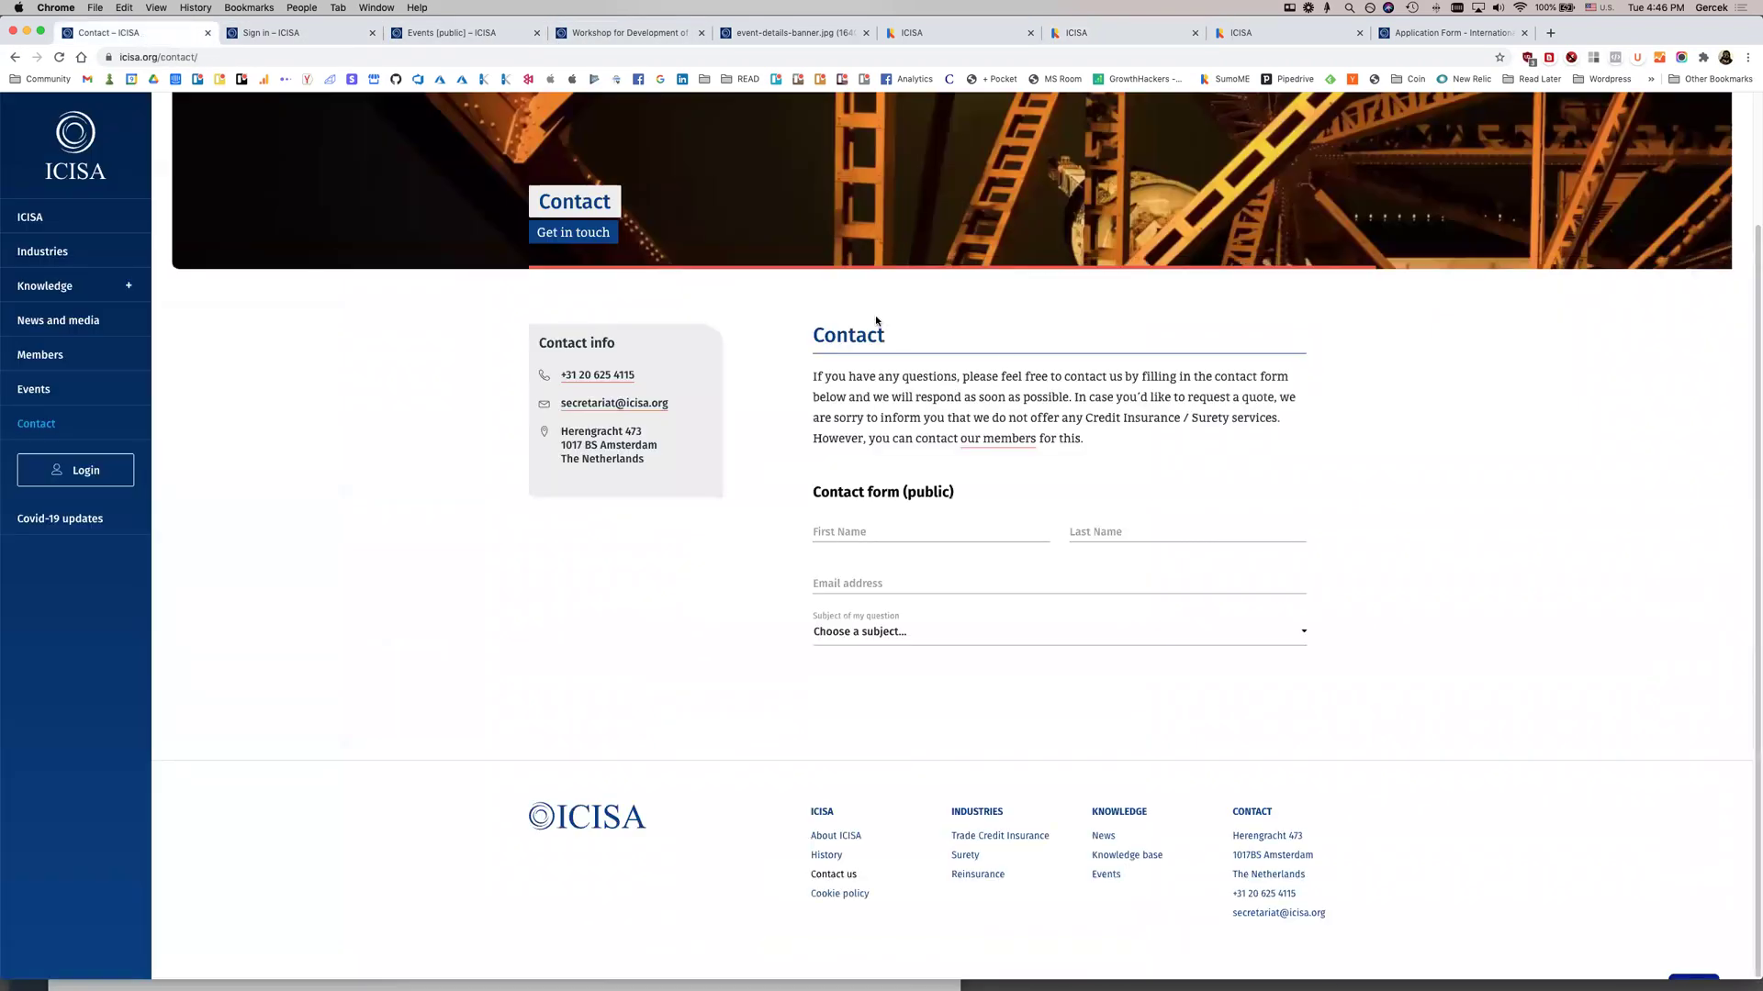
pyautogui.click(41, 356)
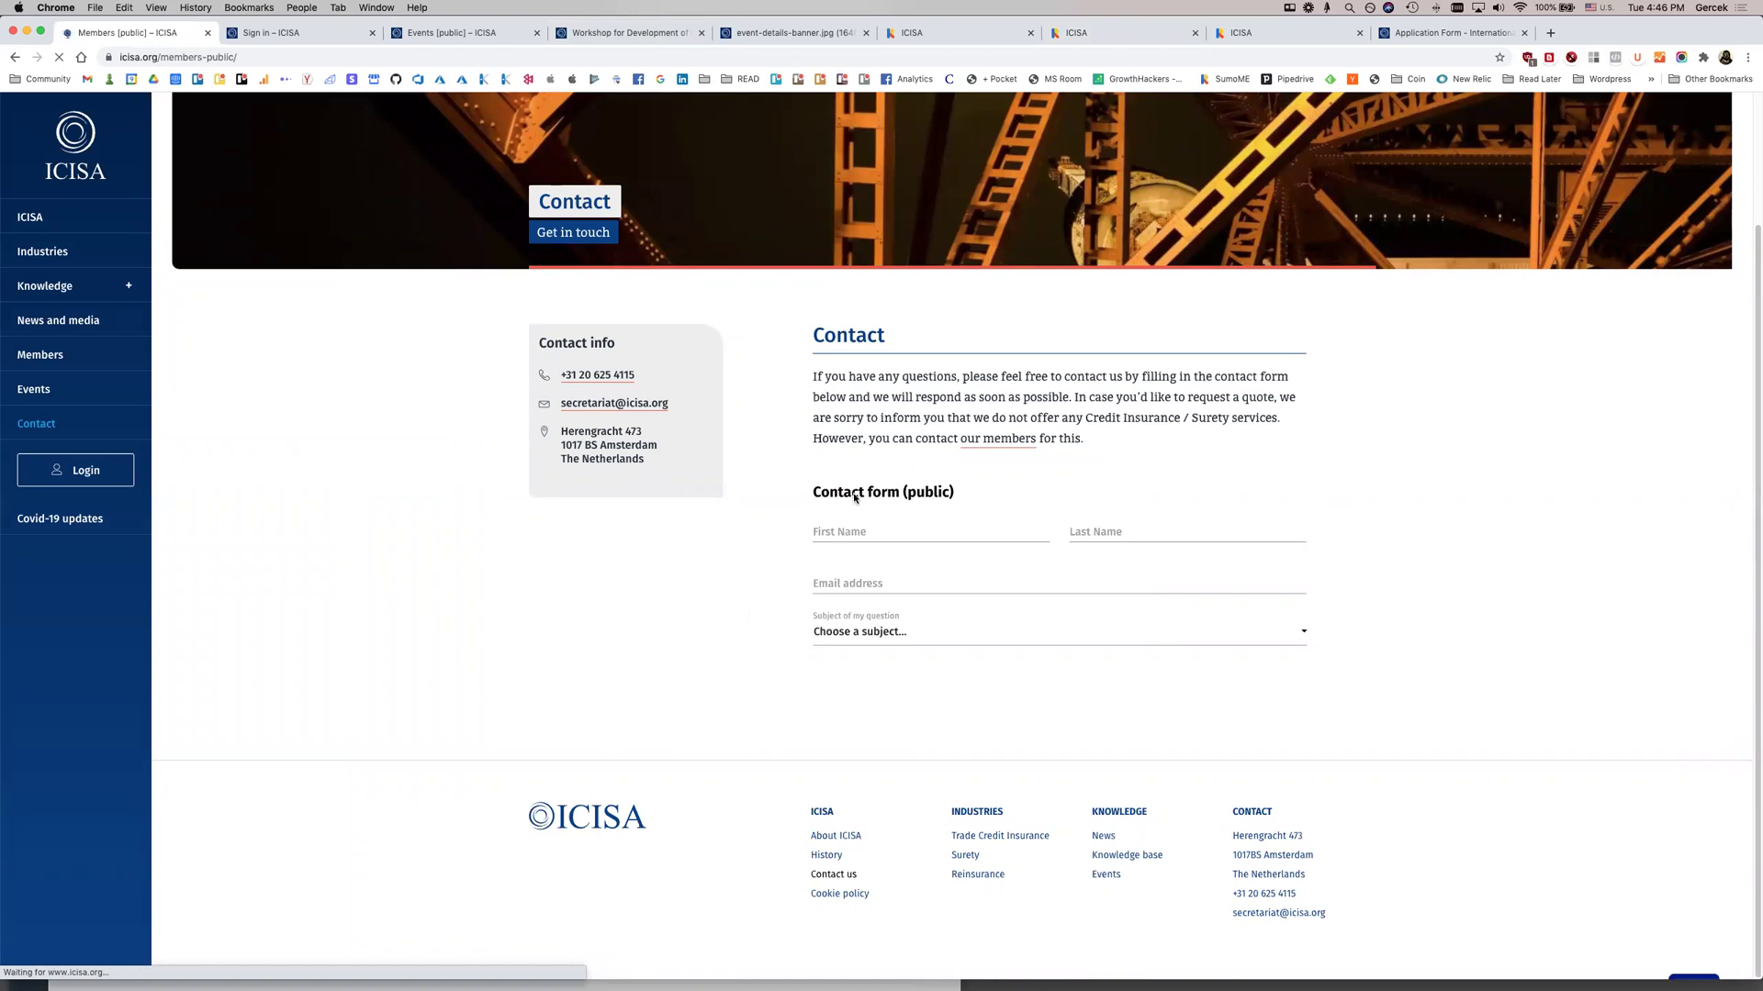
pyautogui.click(879, 597)
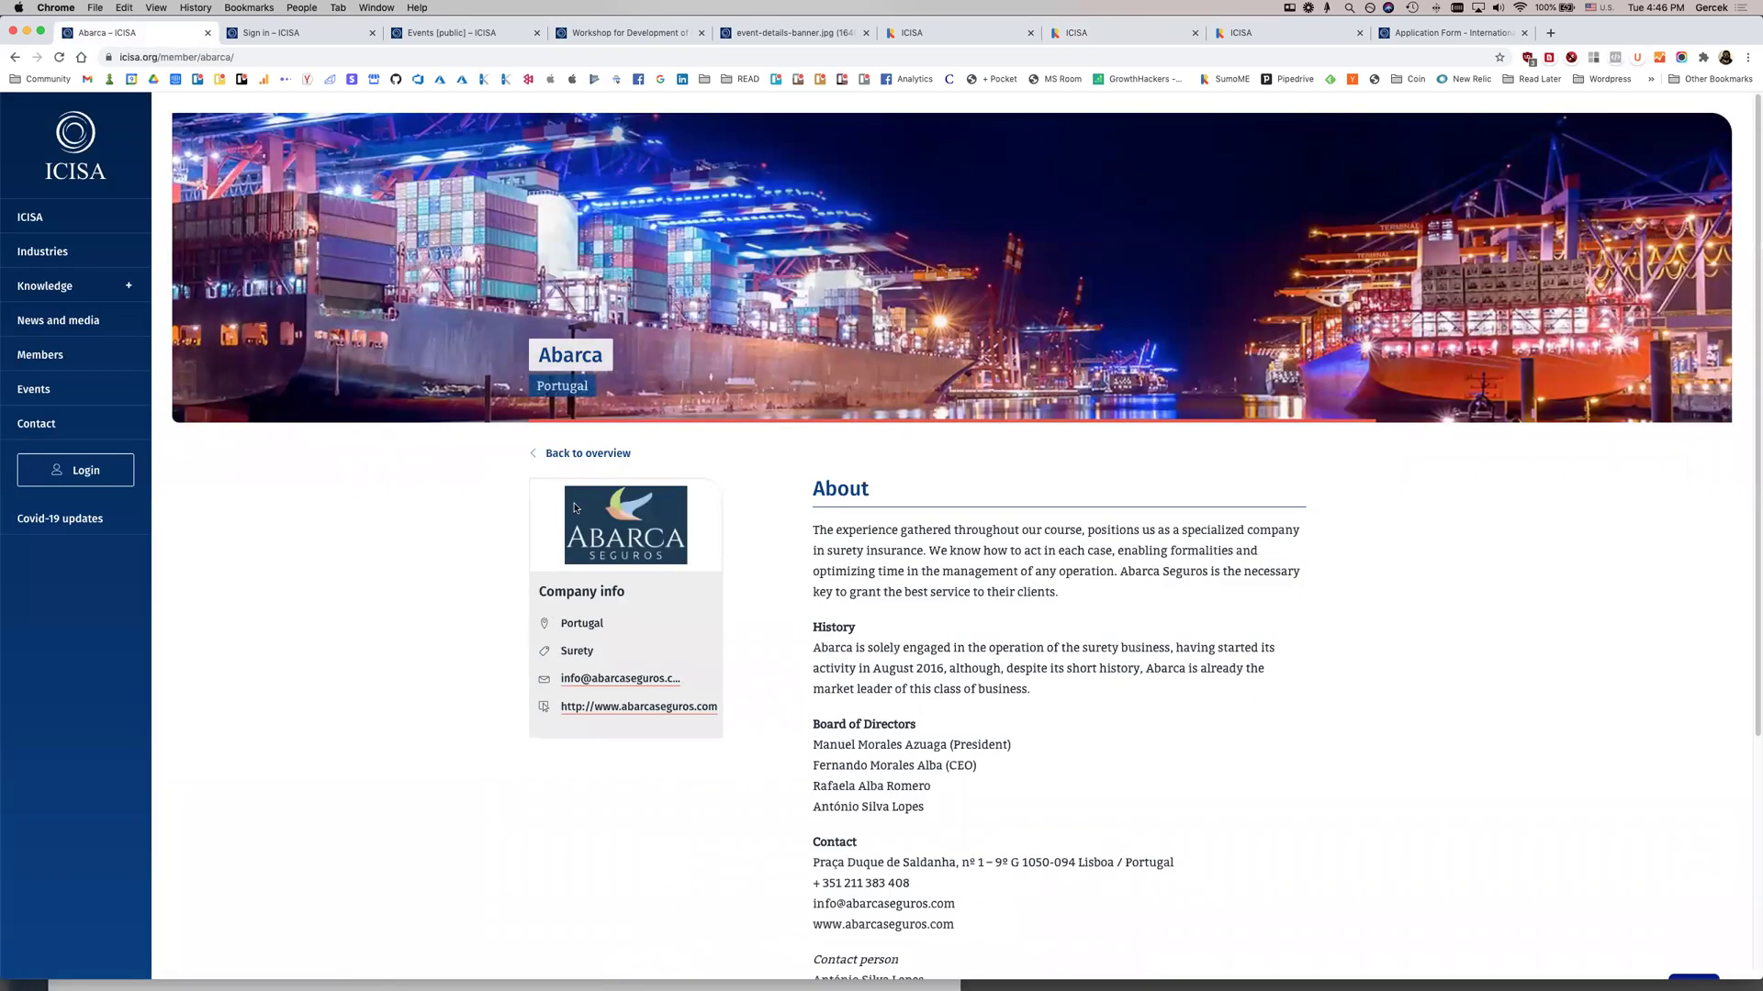
pyautogui.rightClick(599, 513)
pyautogui.click(621, 523)
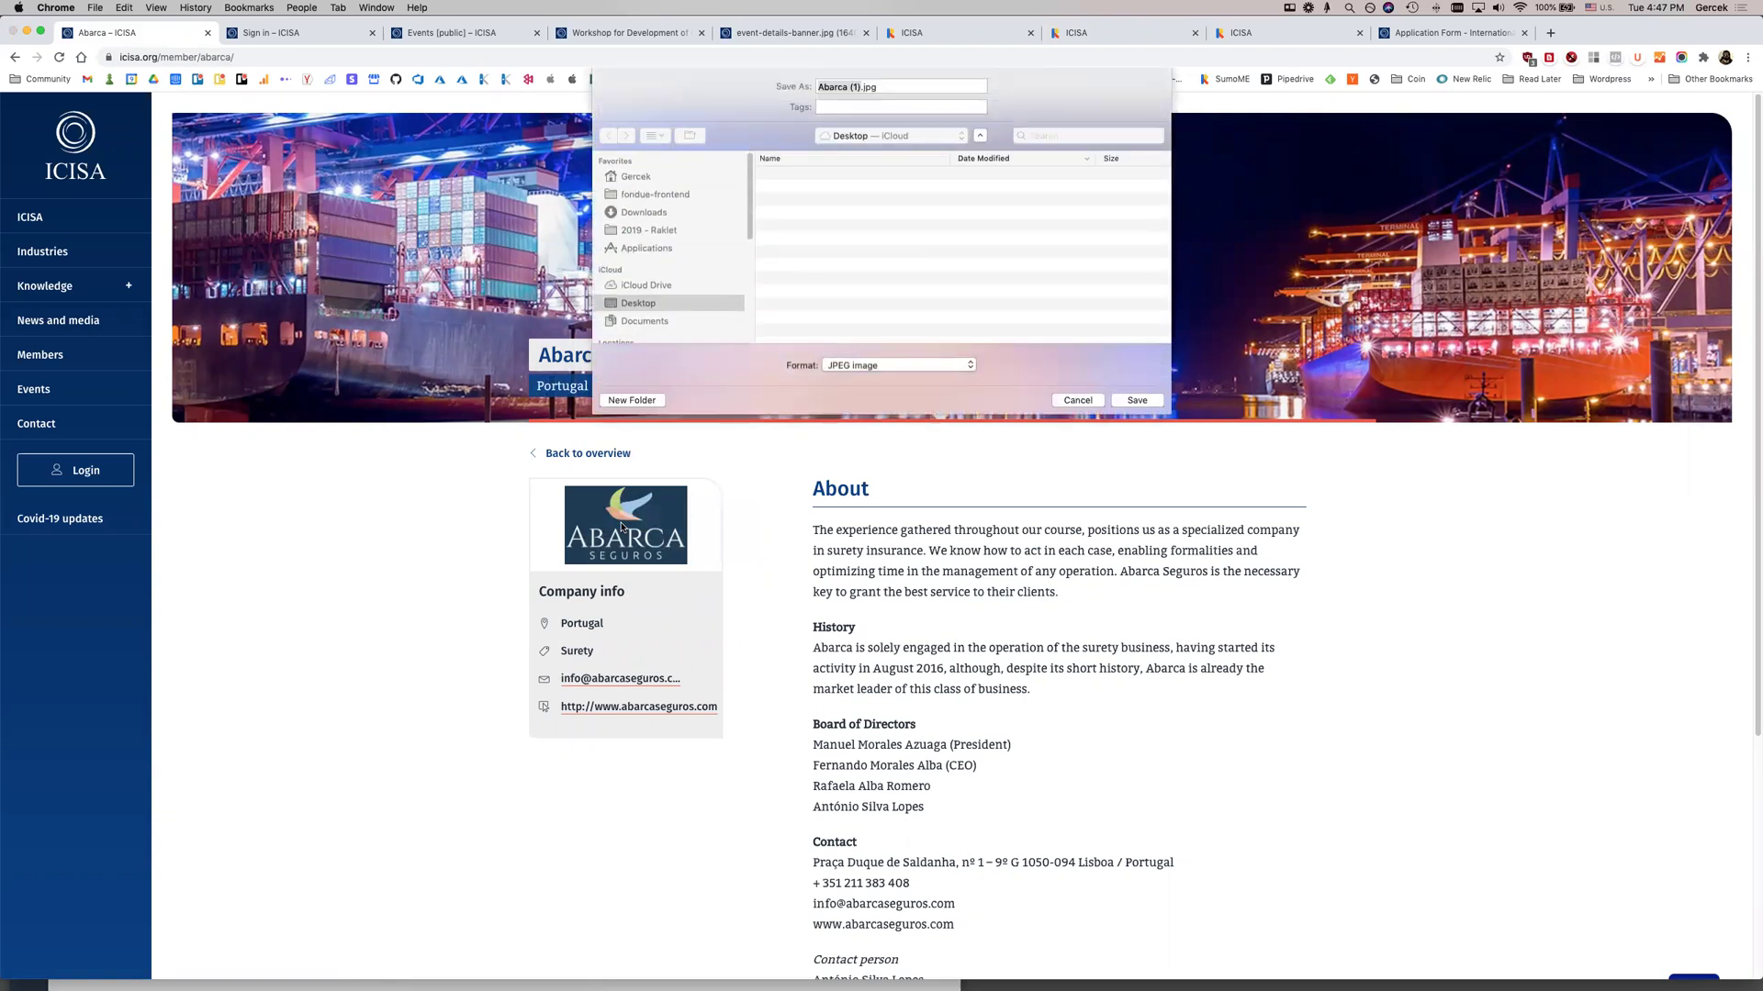
pyautogui.press('Return')
# Copy Abarca's About text and return to Raklet's Add Contact form
pyautogui.moveTo(1024, 530); pyautogui.dragTo(1023, 550)
pyautogui.click(882, 548)
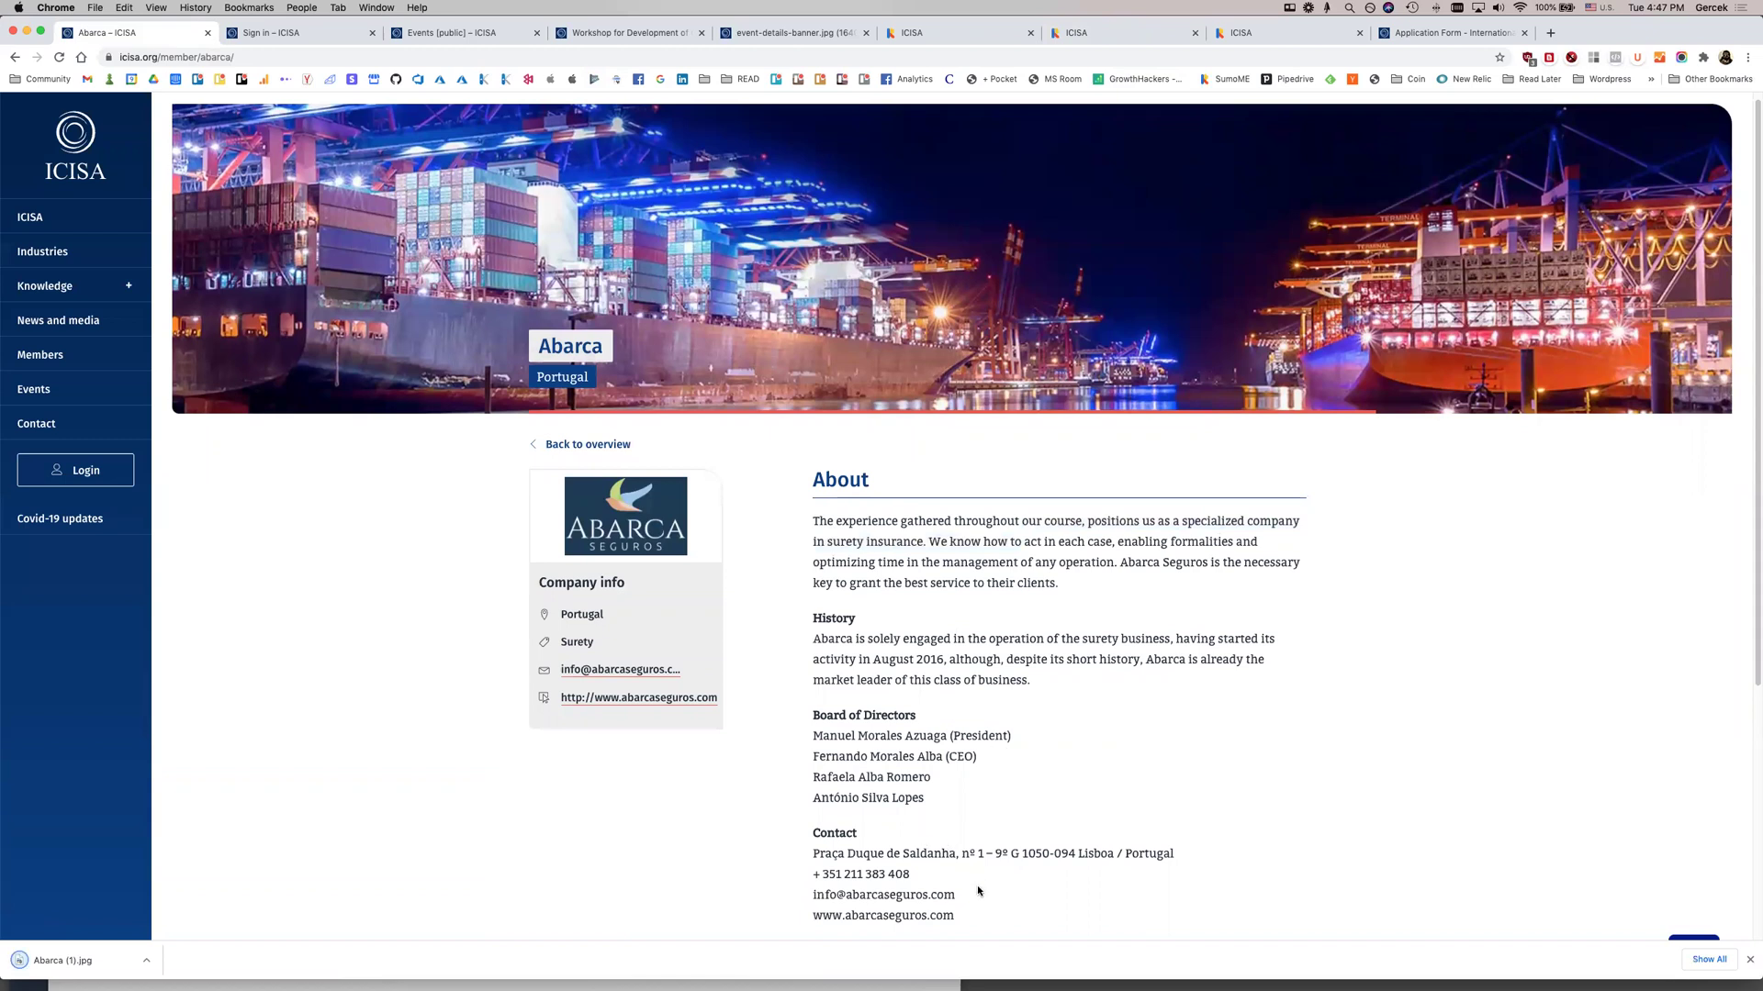
pyautogui.moveTo(968, 914); pyautogui.dragTo(813, 519)
pyautogui.press('super+c')
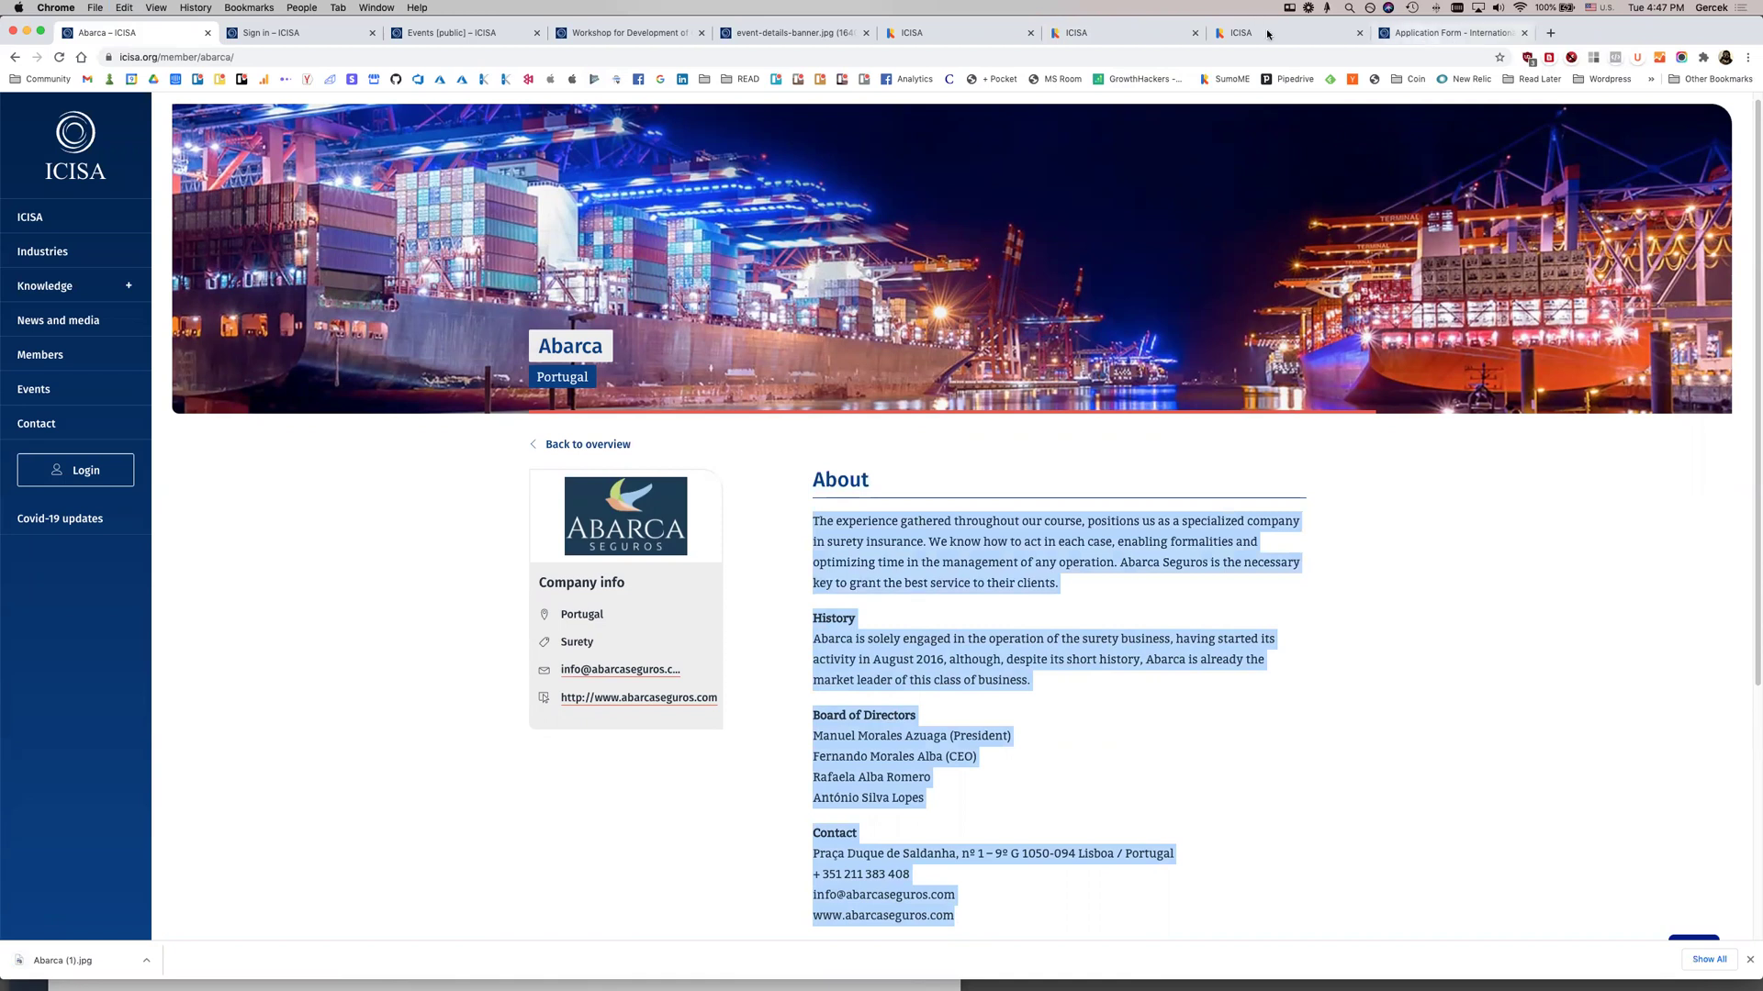
pyautogui.click(1268, 33)
pyautogui.click(1689, 106)
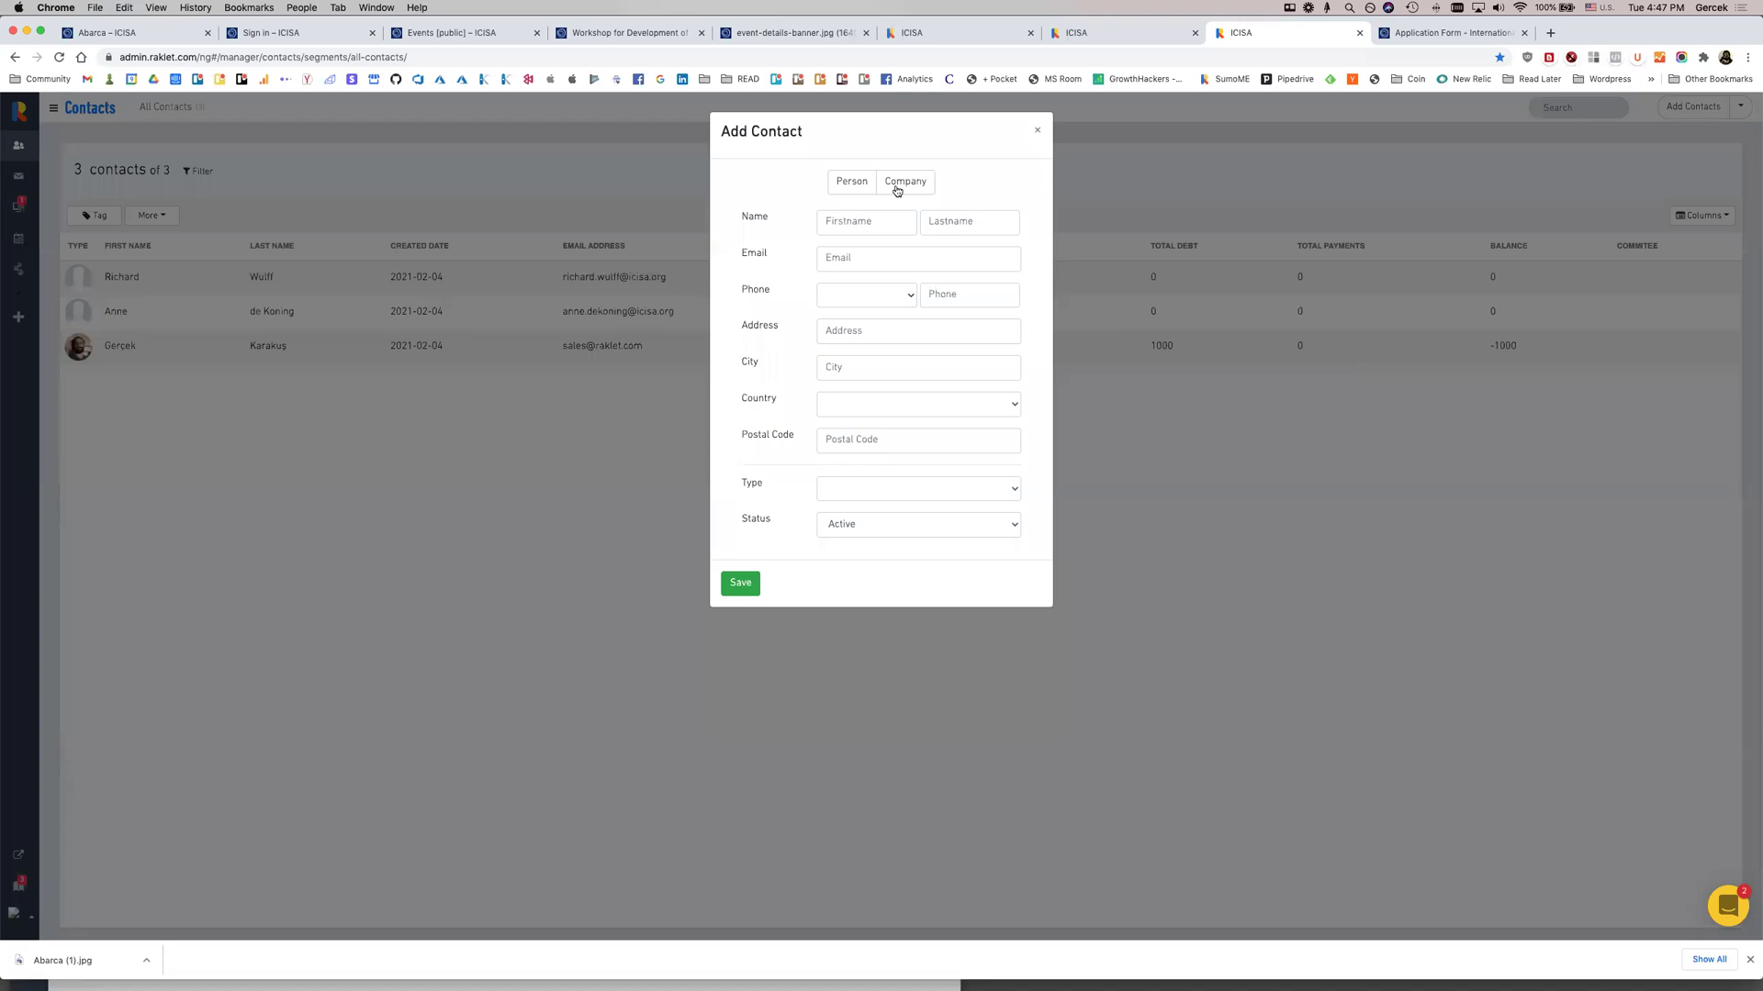
# Create the Abarca company contact with its info email address and open its record
pyautogui.click(897, 190)
pyautogui.click(849, 225)
pyautogui.write('Abarca')
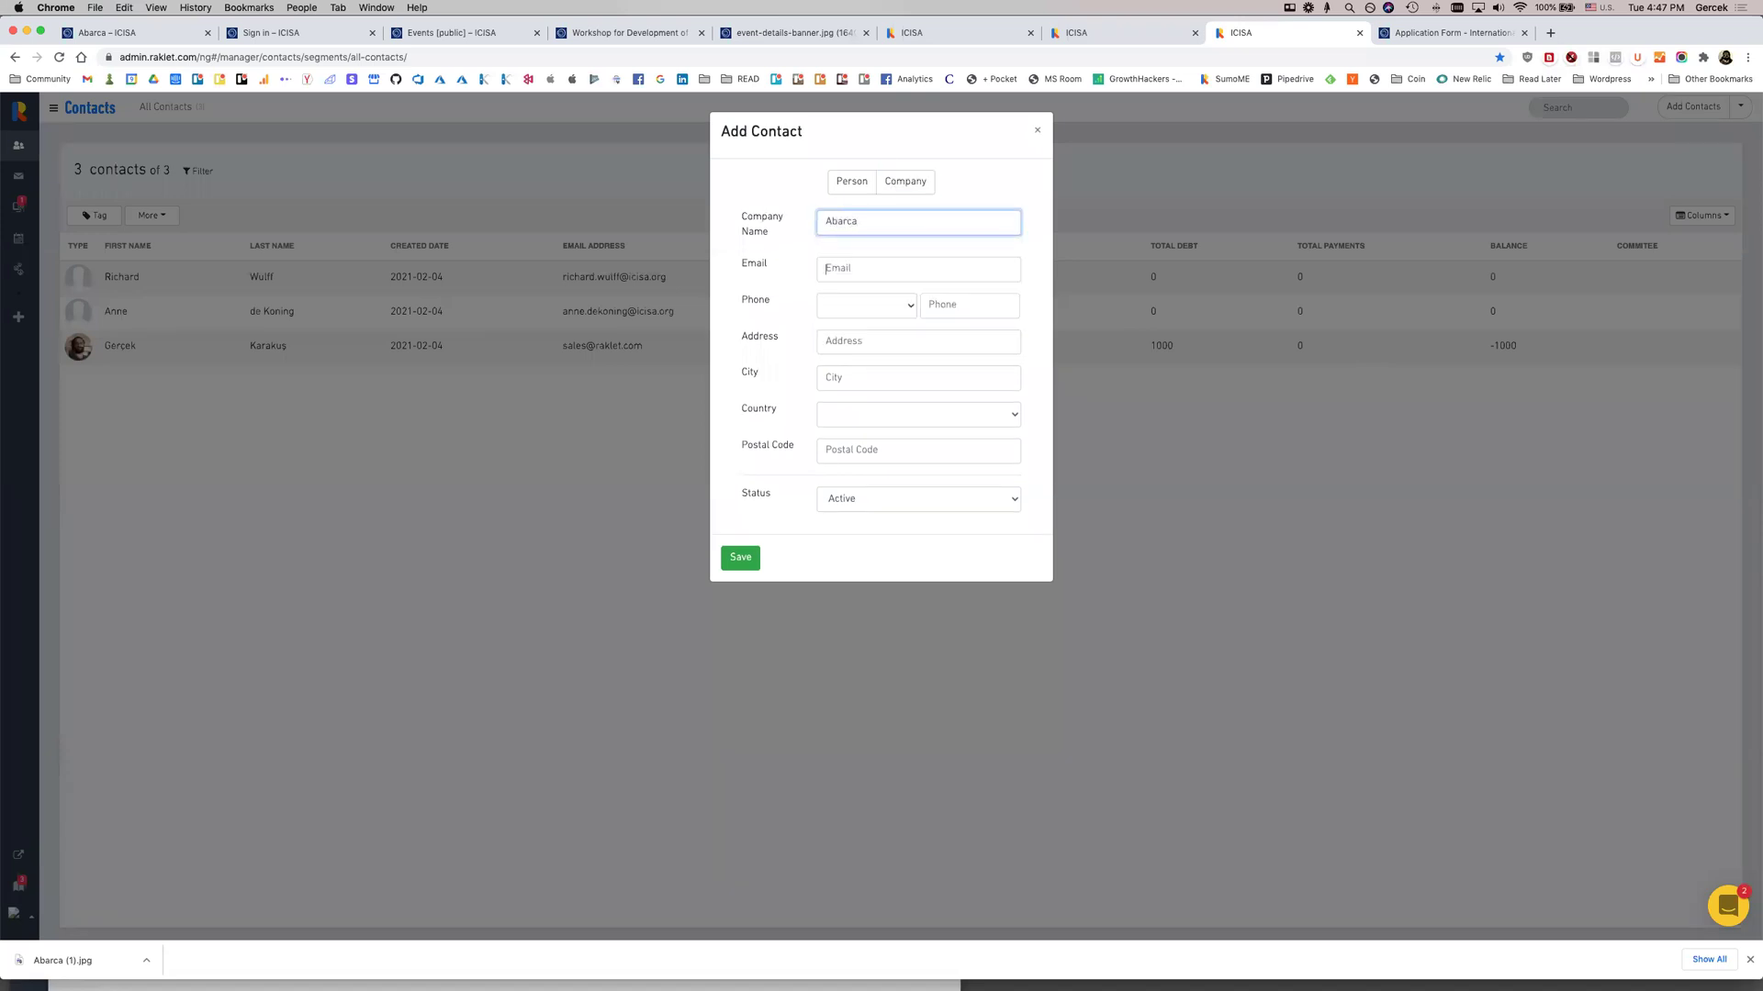
pyautogui.click(825, 268)
pyautogui.write('ab')
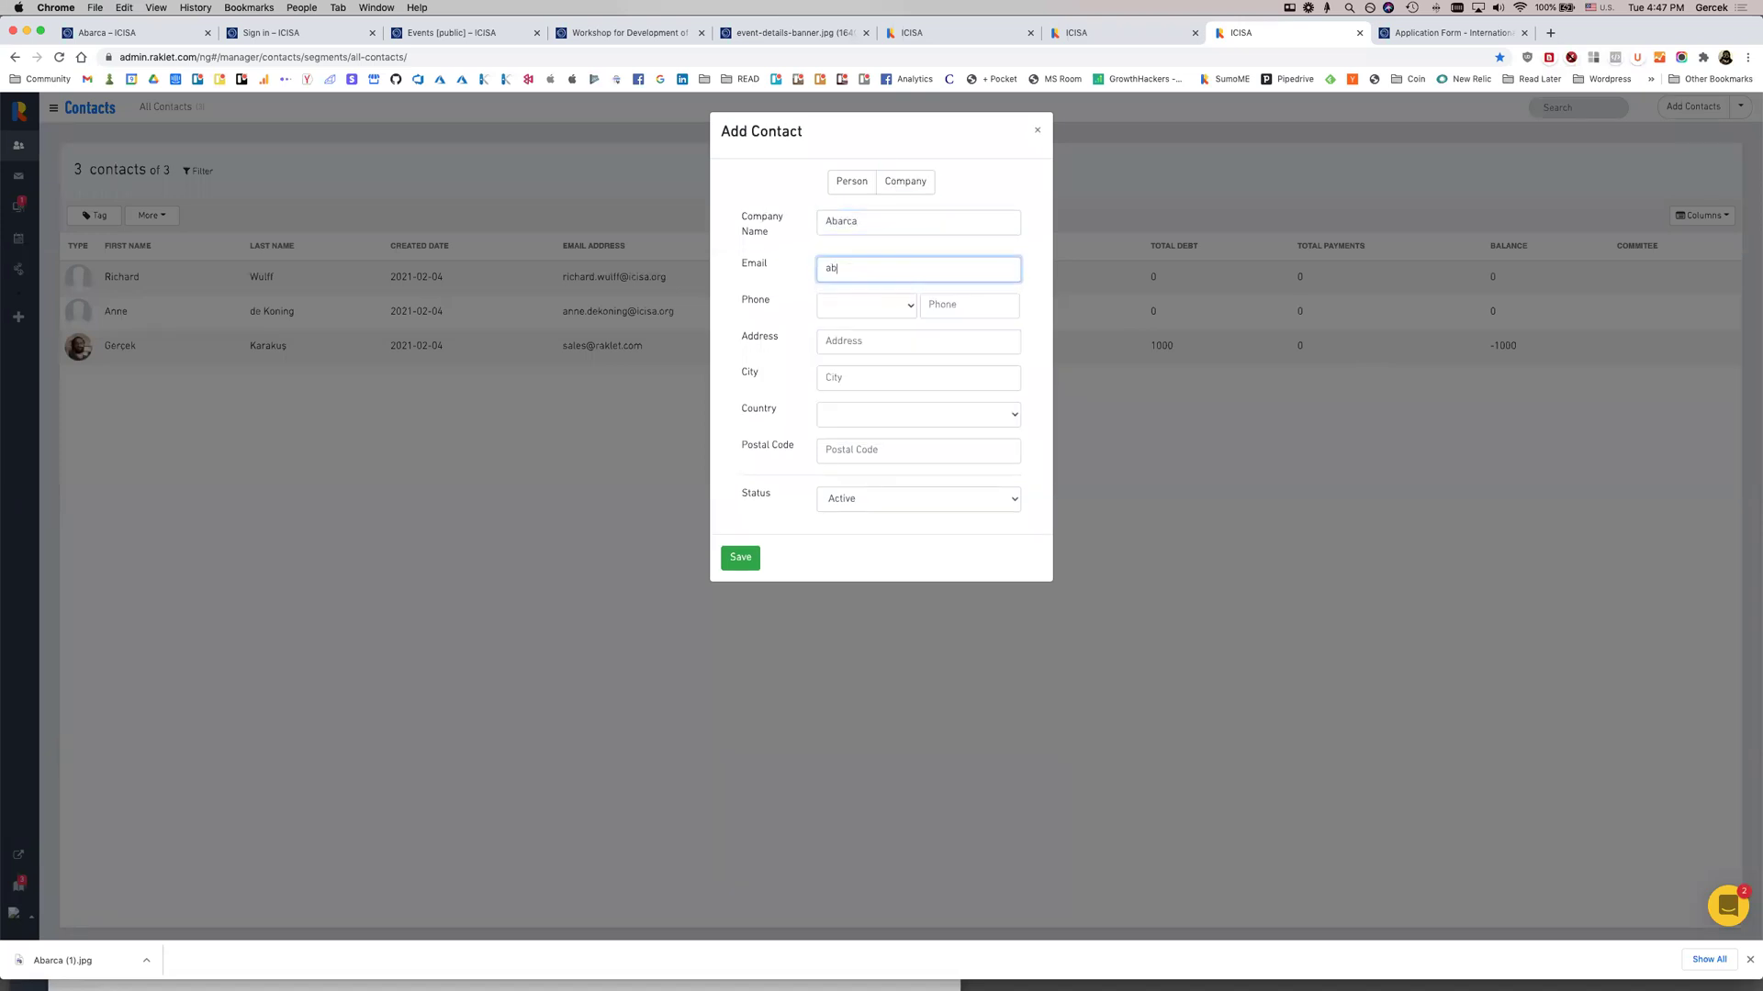
pyautogui.press('Tab')
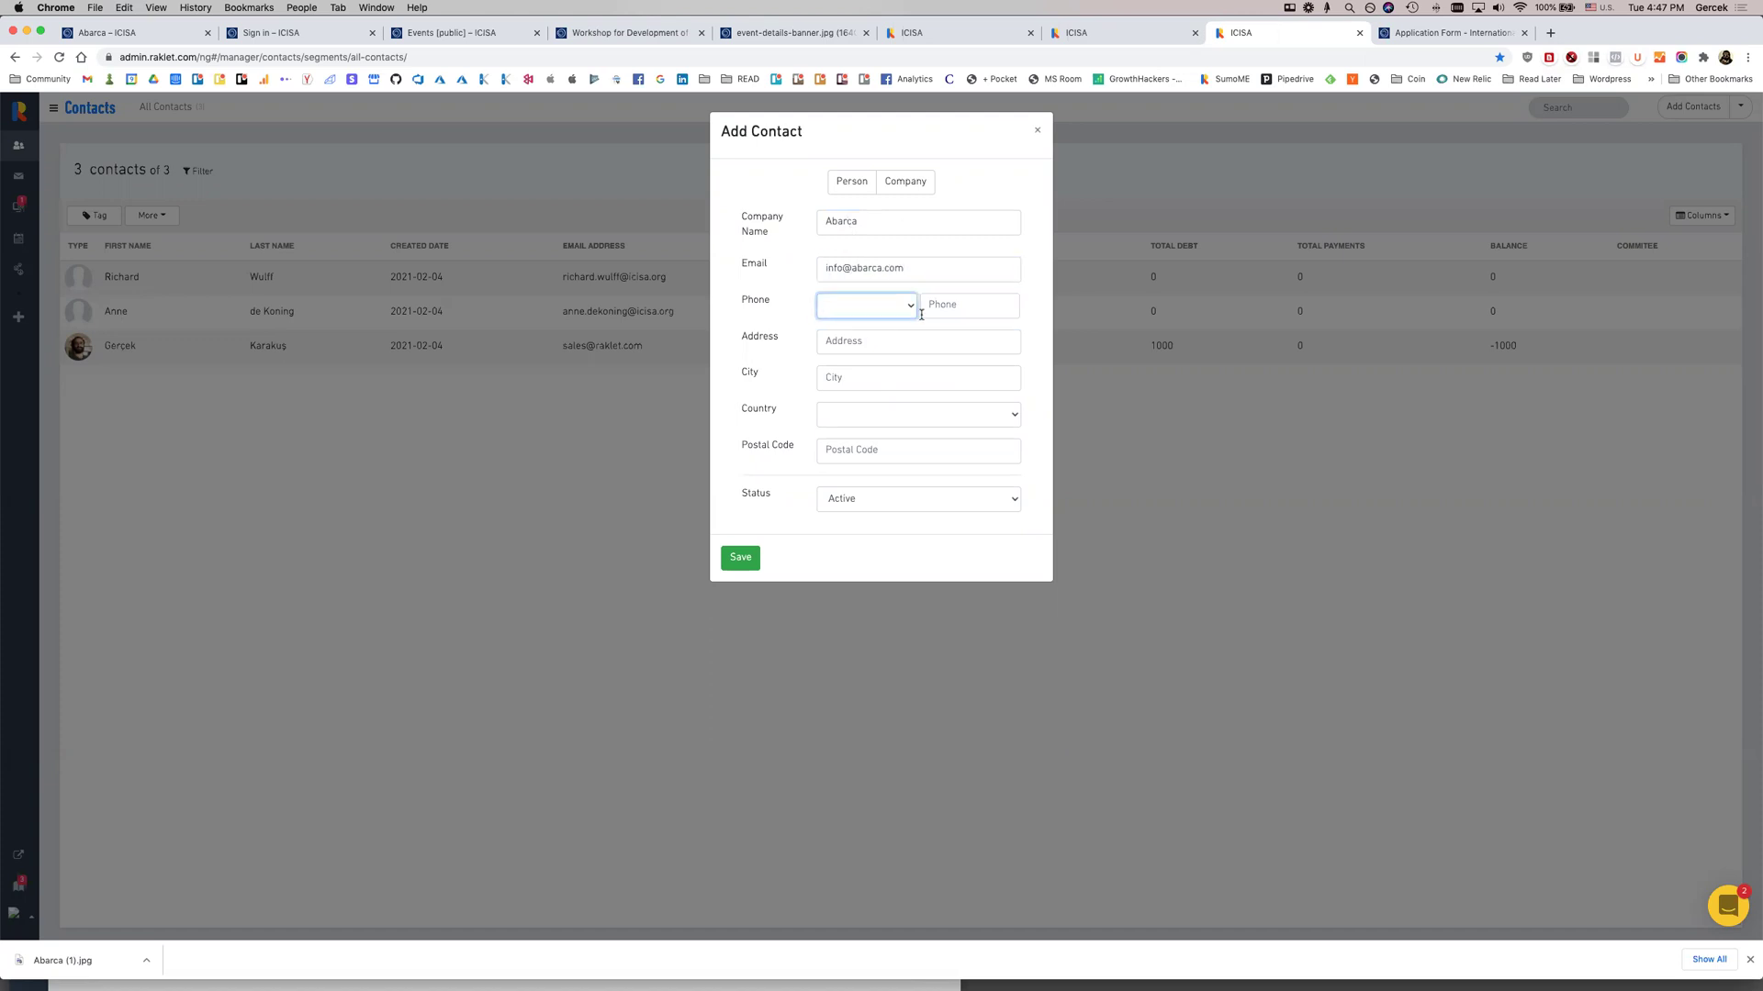
pyautogui.click(750, 556)
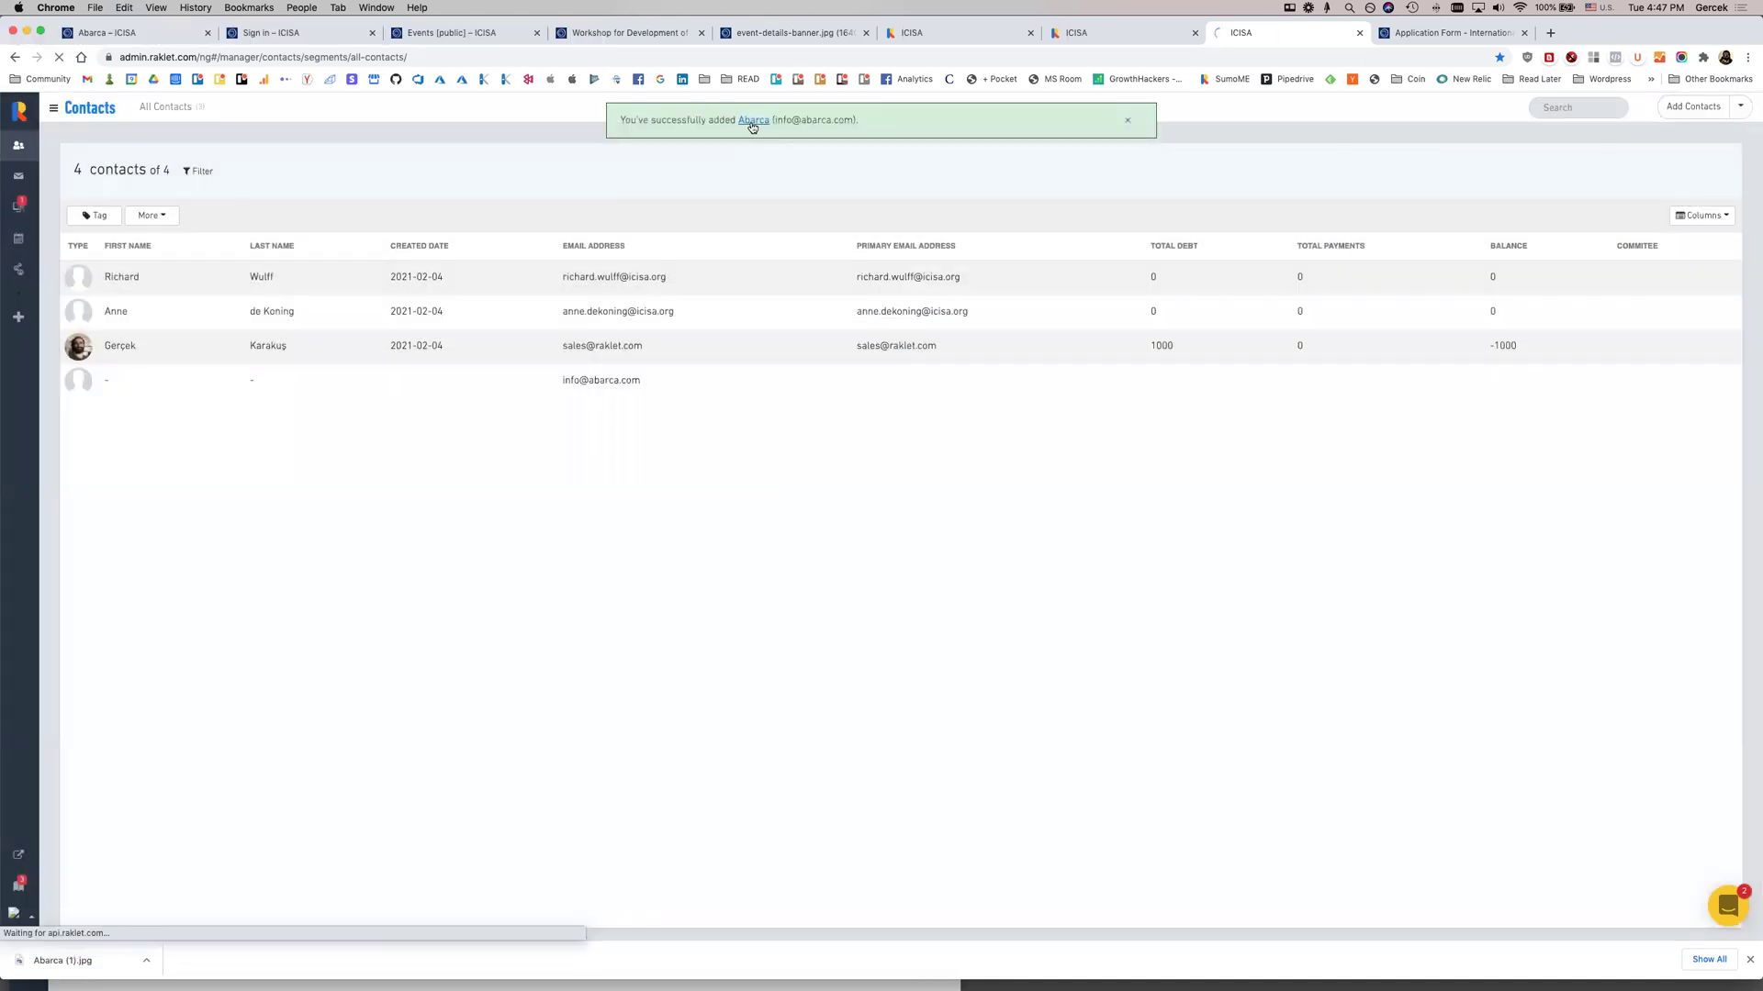
pyautogui.click(752, 123)
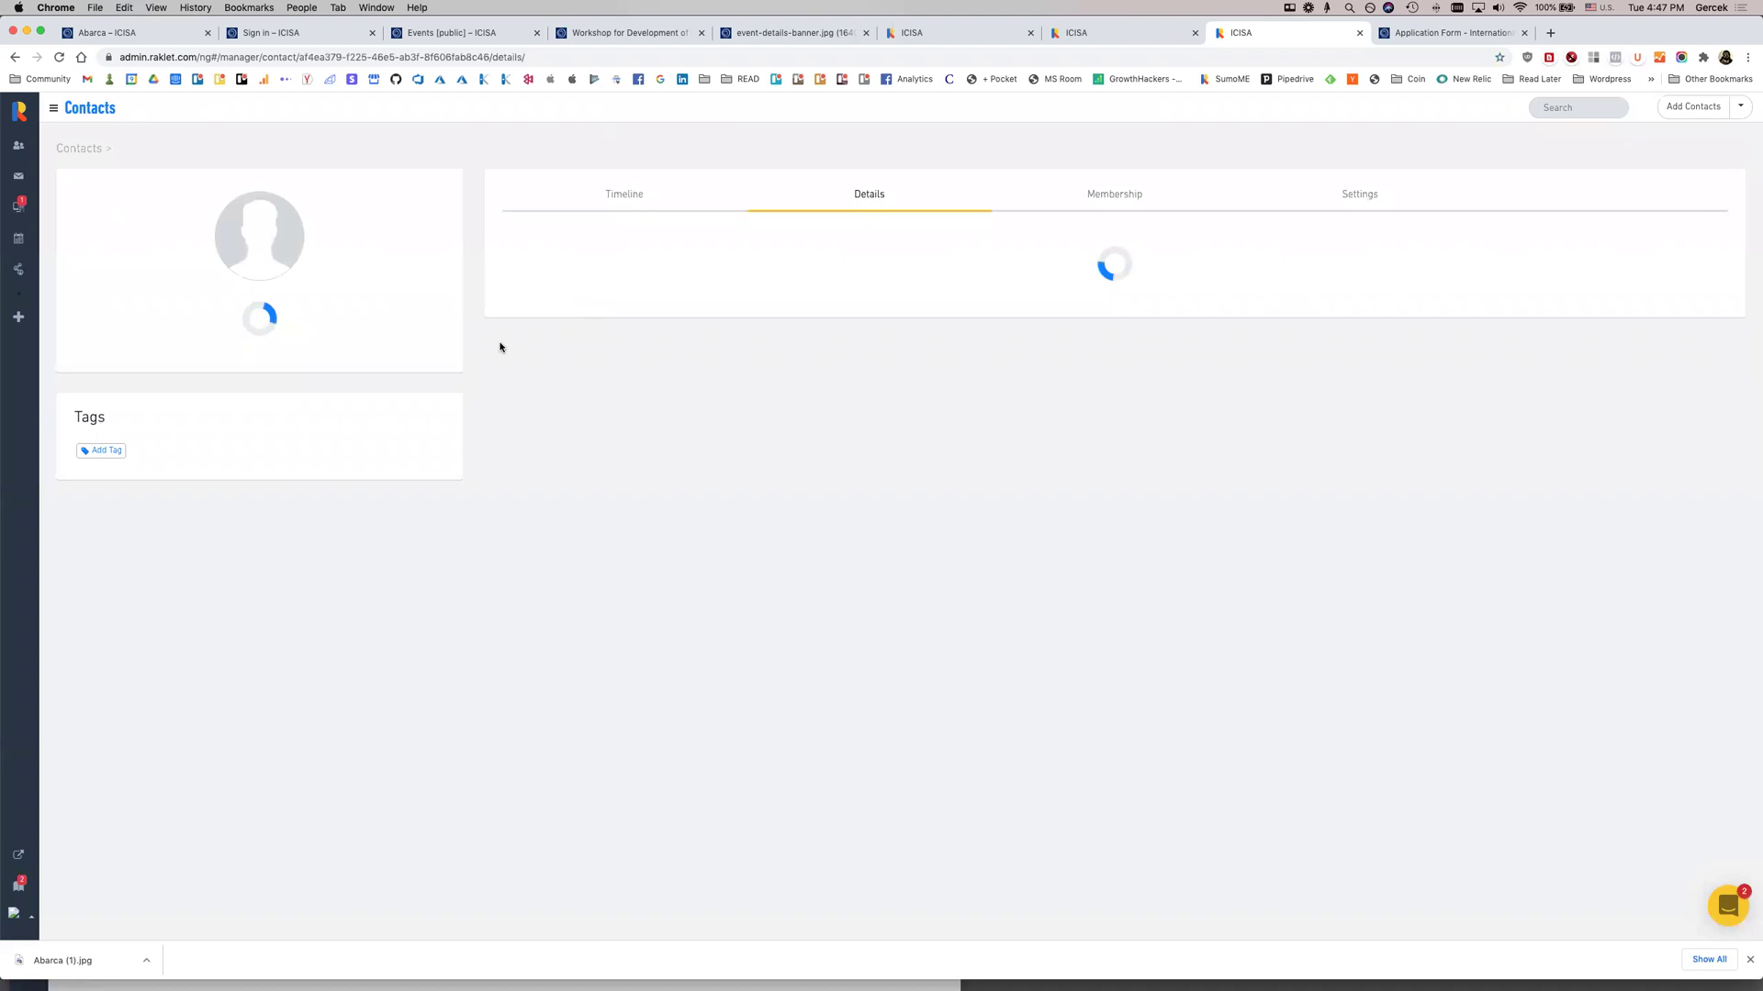
# Start adding a person sub member to Abarca and copy the president's name from ICISA's board list
pyautogui.click(185, 452)
pyautogui.click(847, 185)
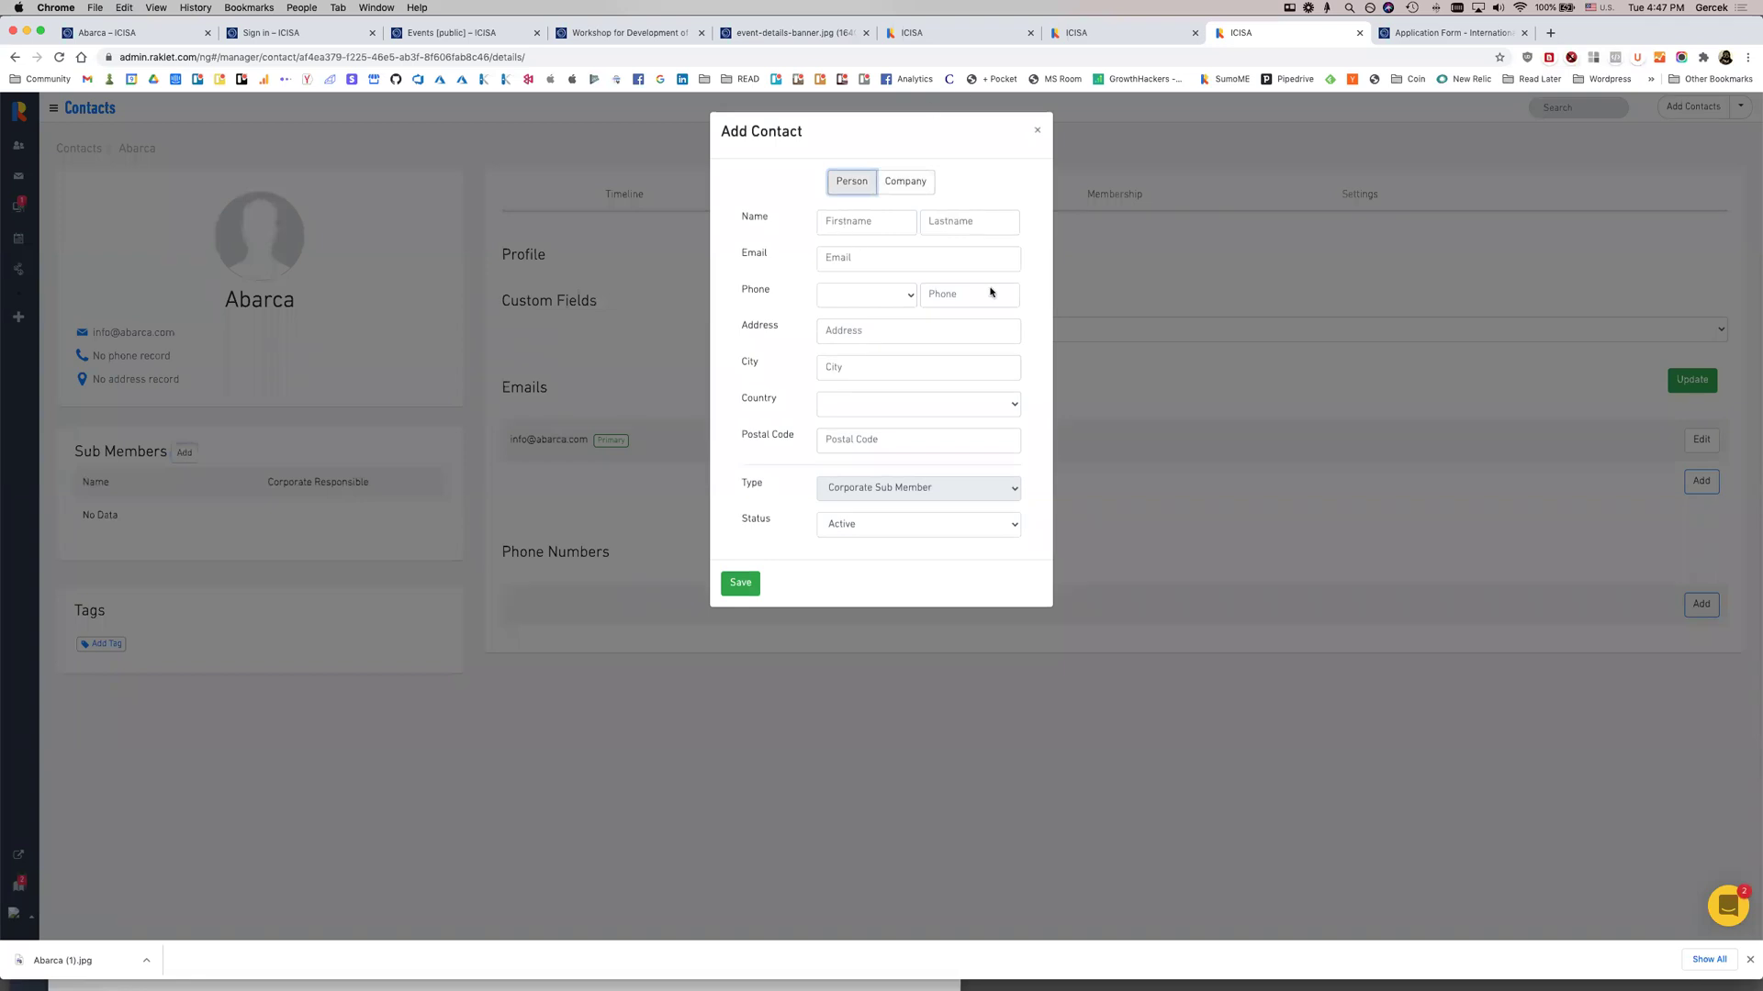
pyautogui.hotkey('ctrl', 'Up')
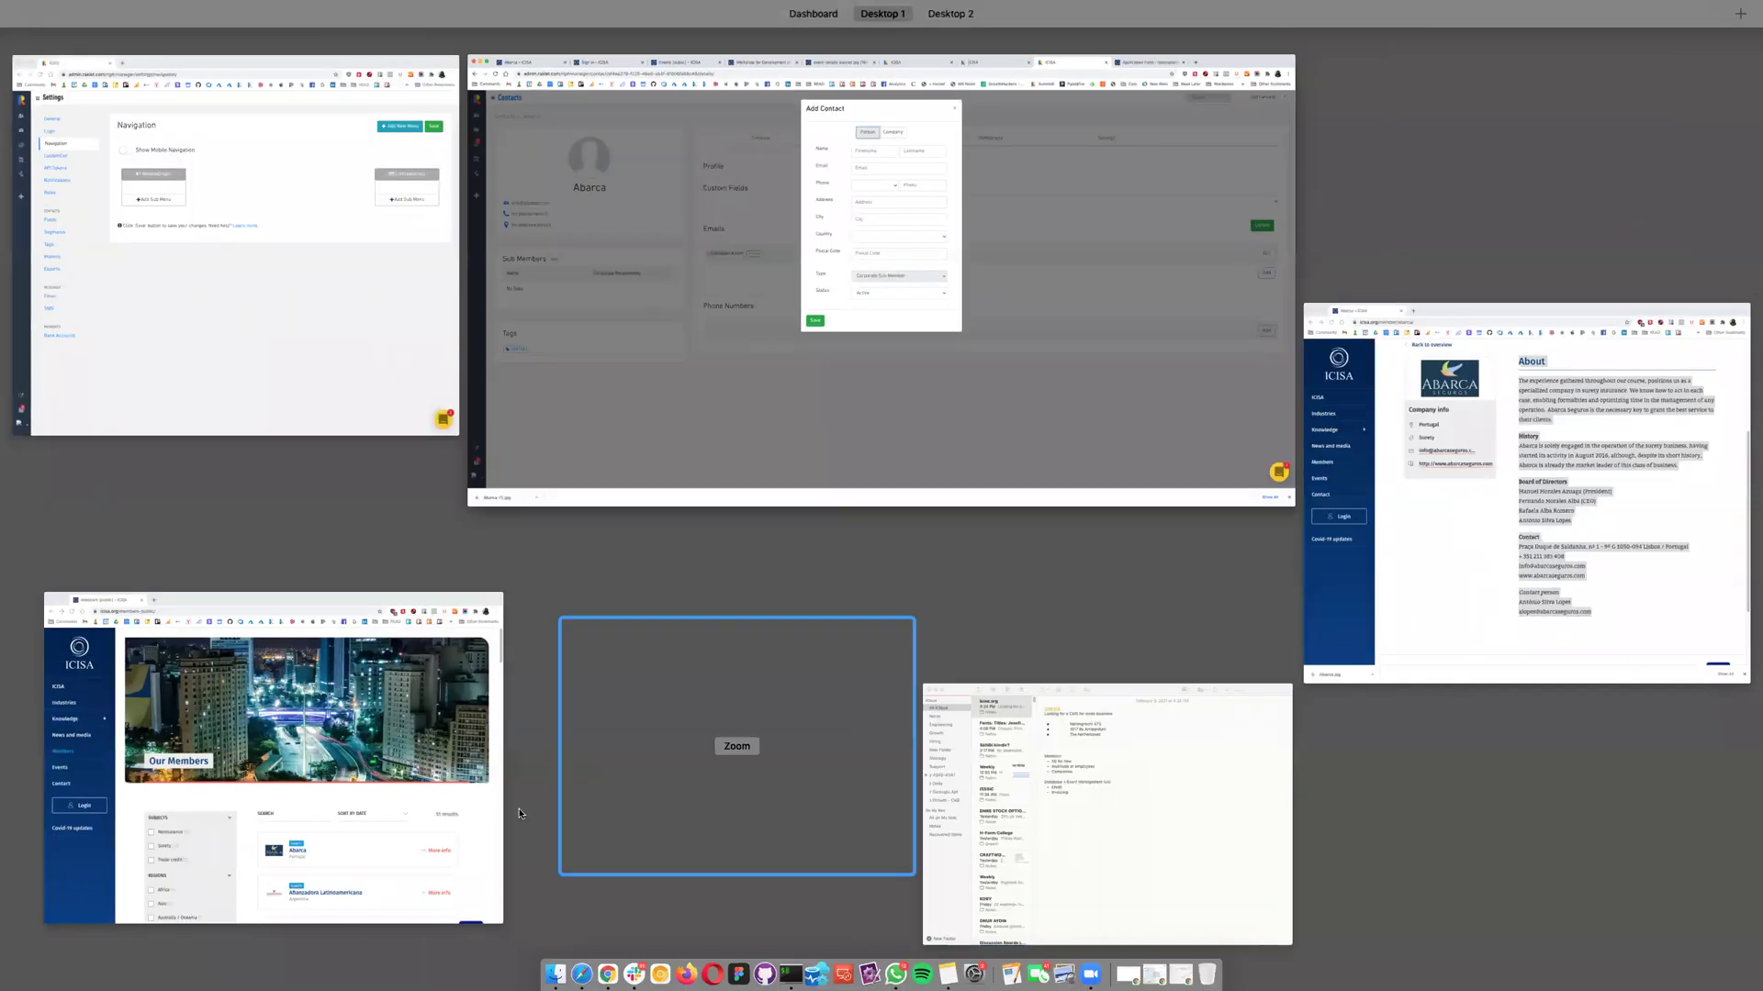
pyautogui.click(352, 787)
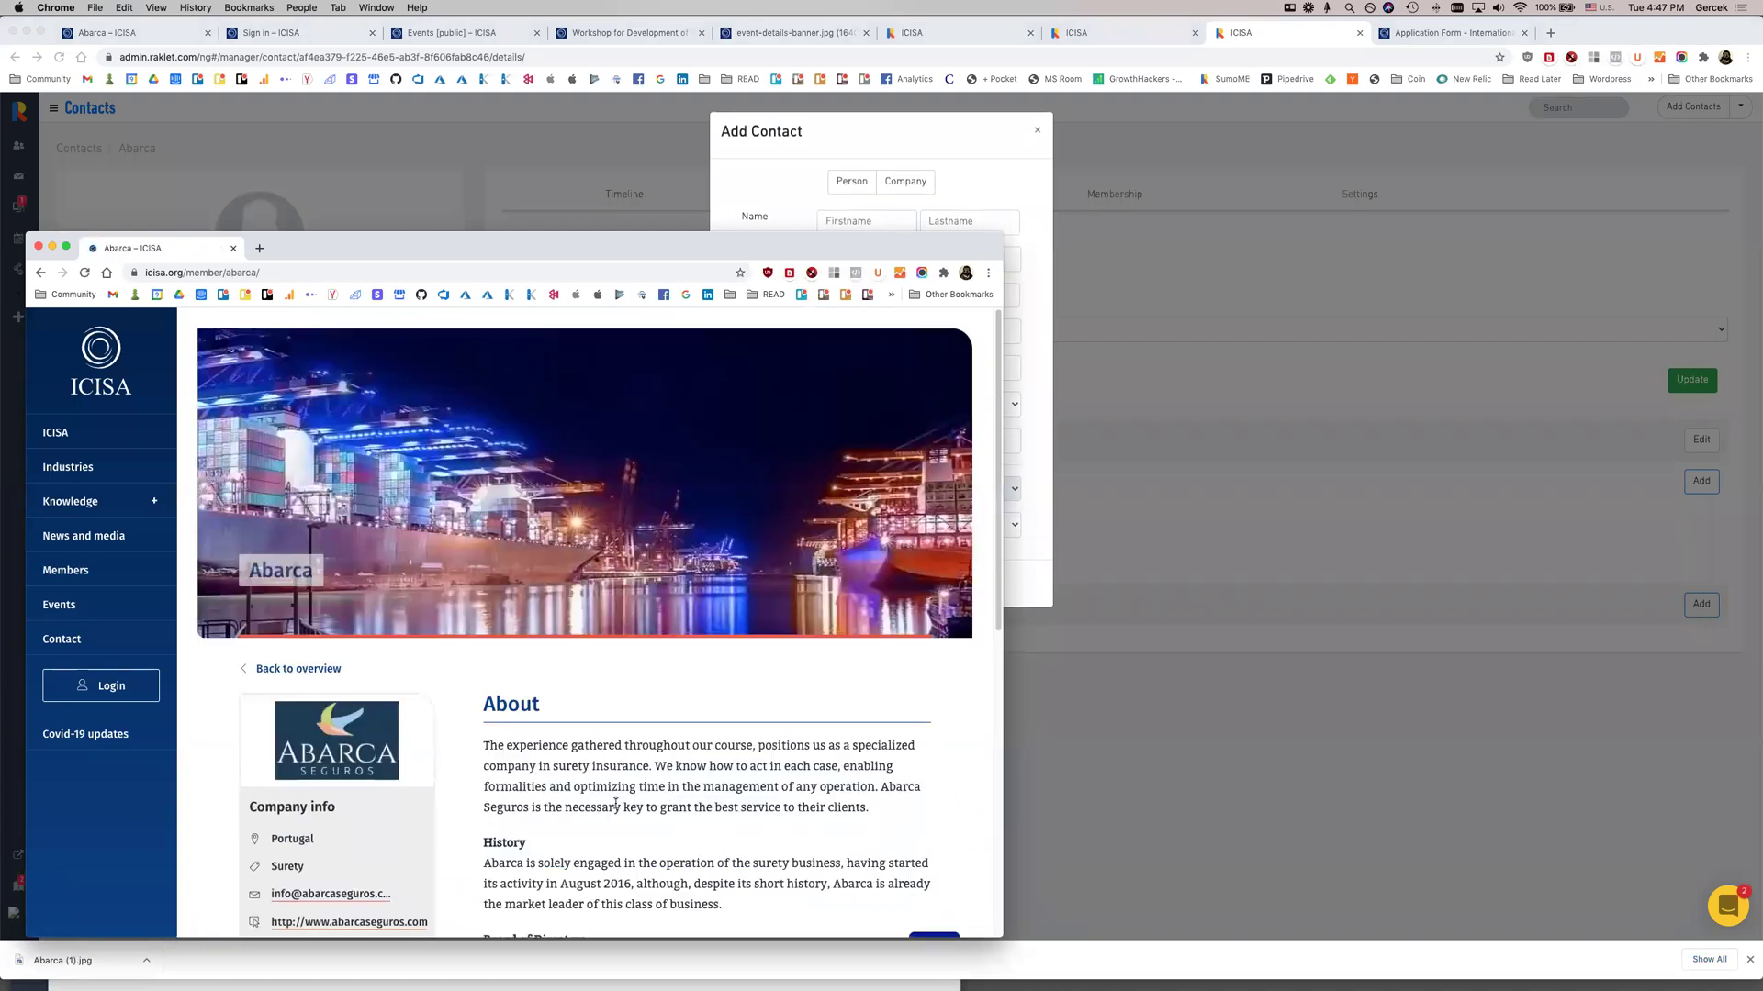
pyautogui.scroll(-10, 593, 774)
pyautogui.tripleClick(547, 371)
pyautogui.press('super+c')
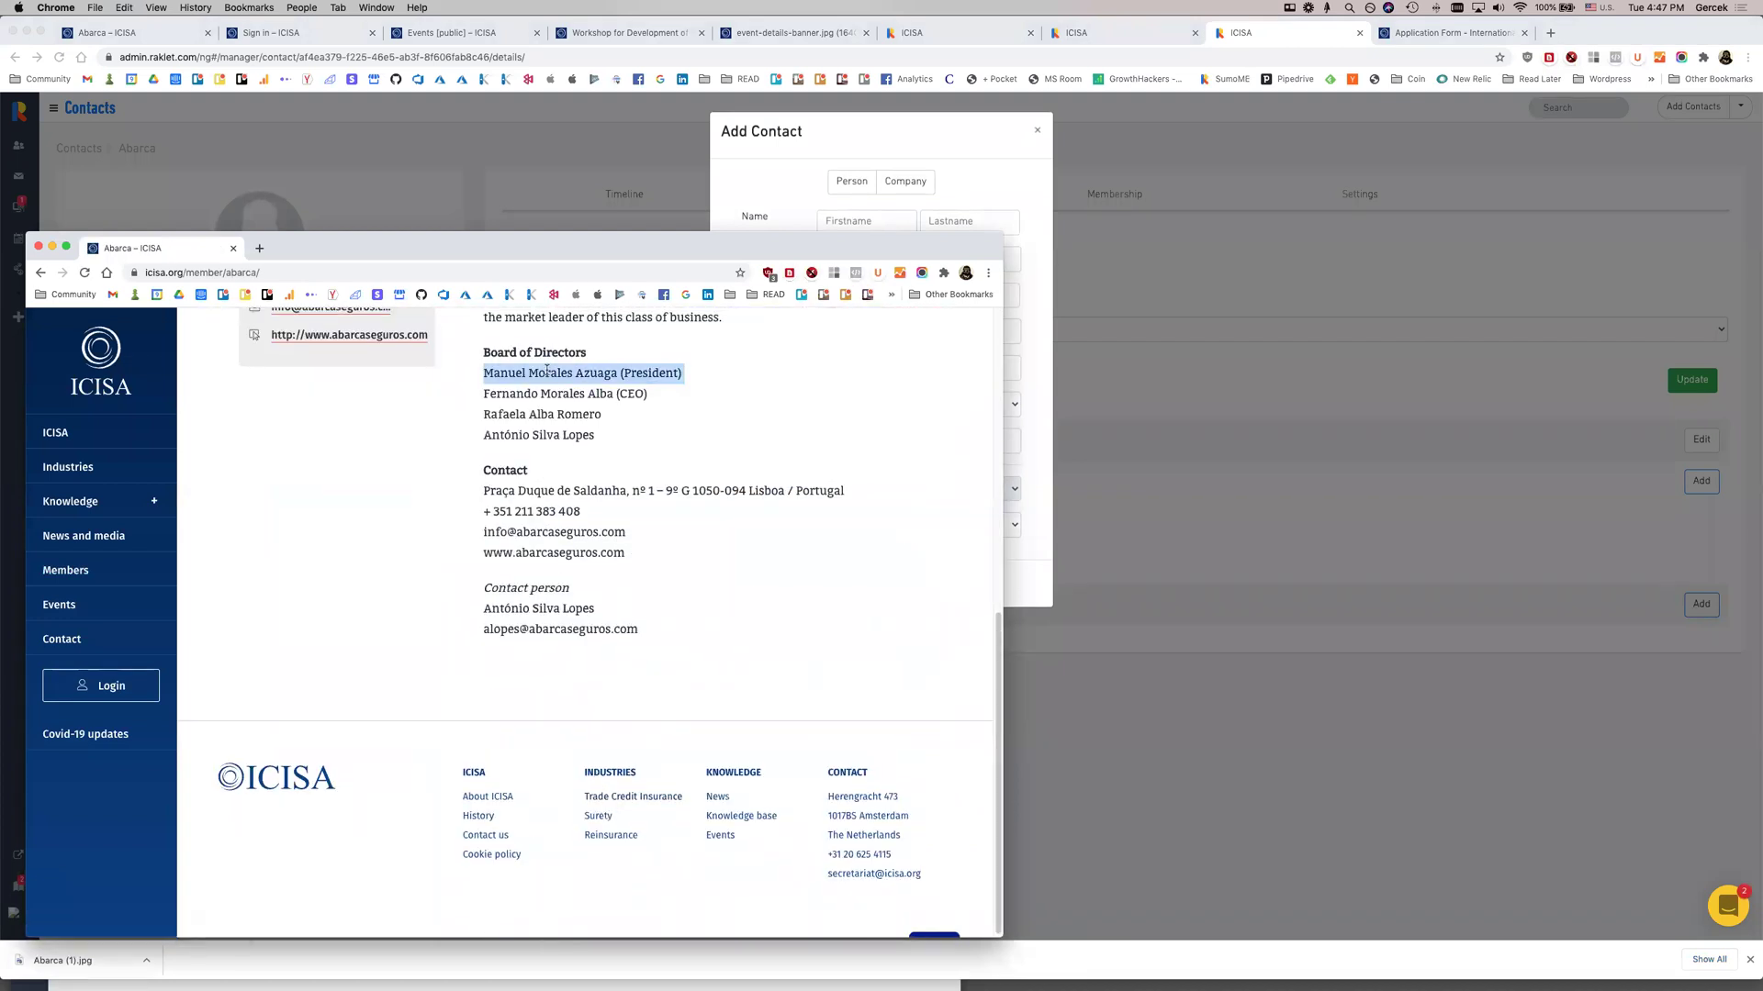
# Split the pasted president's name into first and last name, removing the title
pyautogui.click(884, 223)
pyautogui.press('super+v')
pyautogui.moveTo(862, 223); pyautogui.dragTo(1073, 237)
pyautogui.hotkey('shift', 'alt', 'Left')
pyautogui.press('super+x')
pyautogui.press('Tab')
pyautogui.press('super+v')
pyautogui.hotkey('shift', 'alt', 'Left')
pyautogui.press('BackSpace')
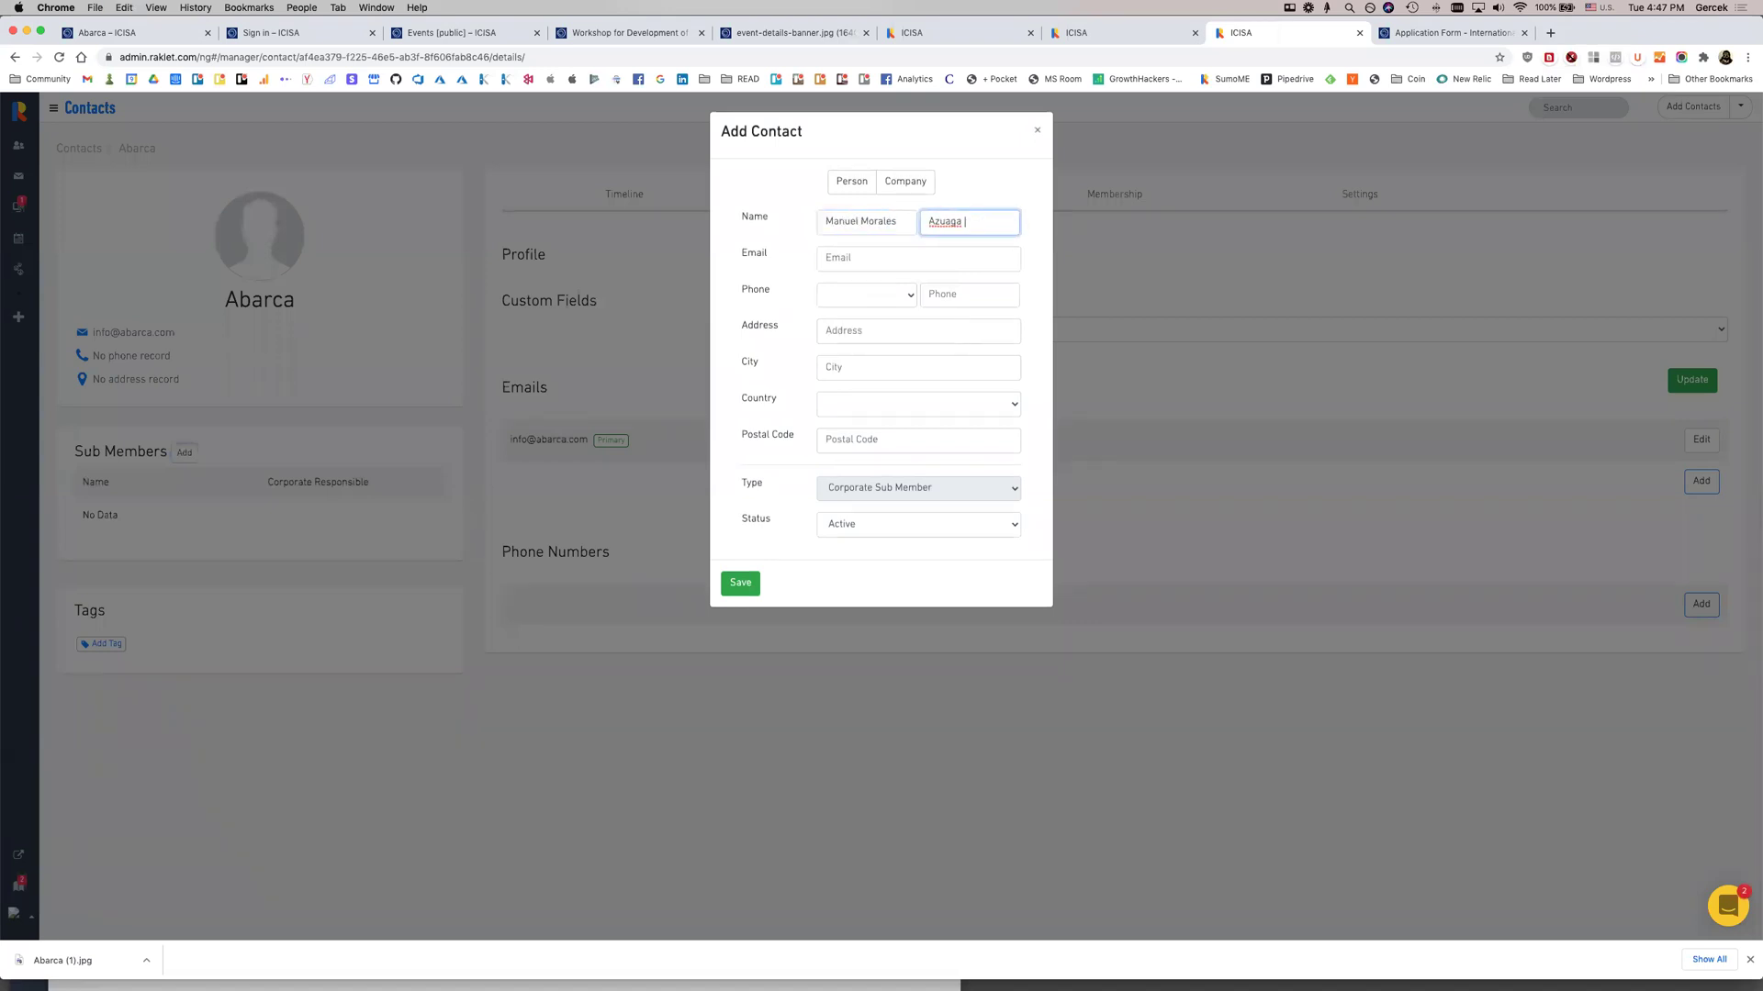
# Save the president as a Corporate Sub Member and reopen the Abarca contact
pyautogui.click(757, 578)
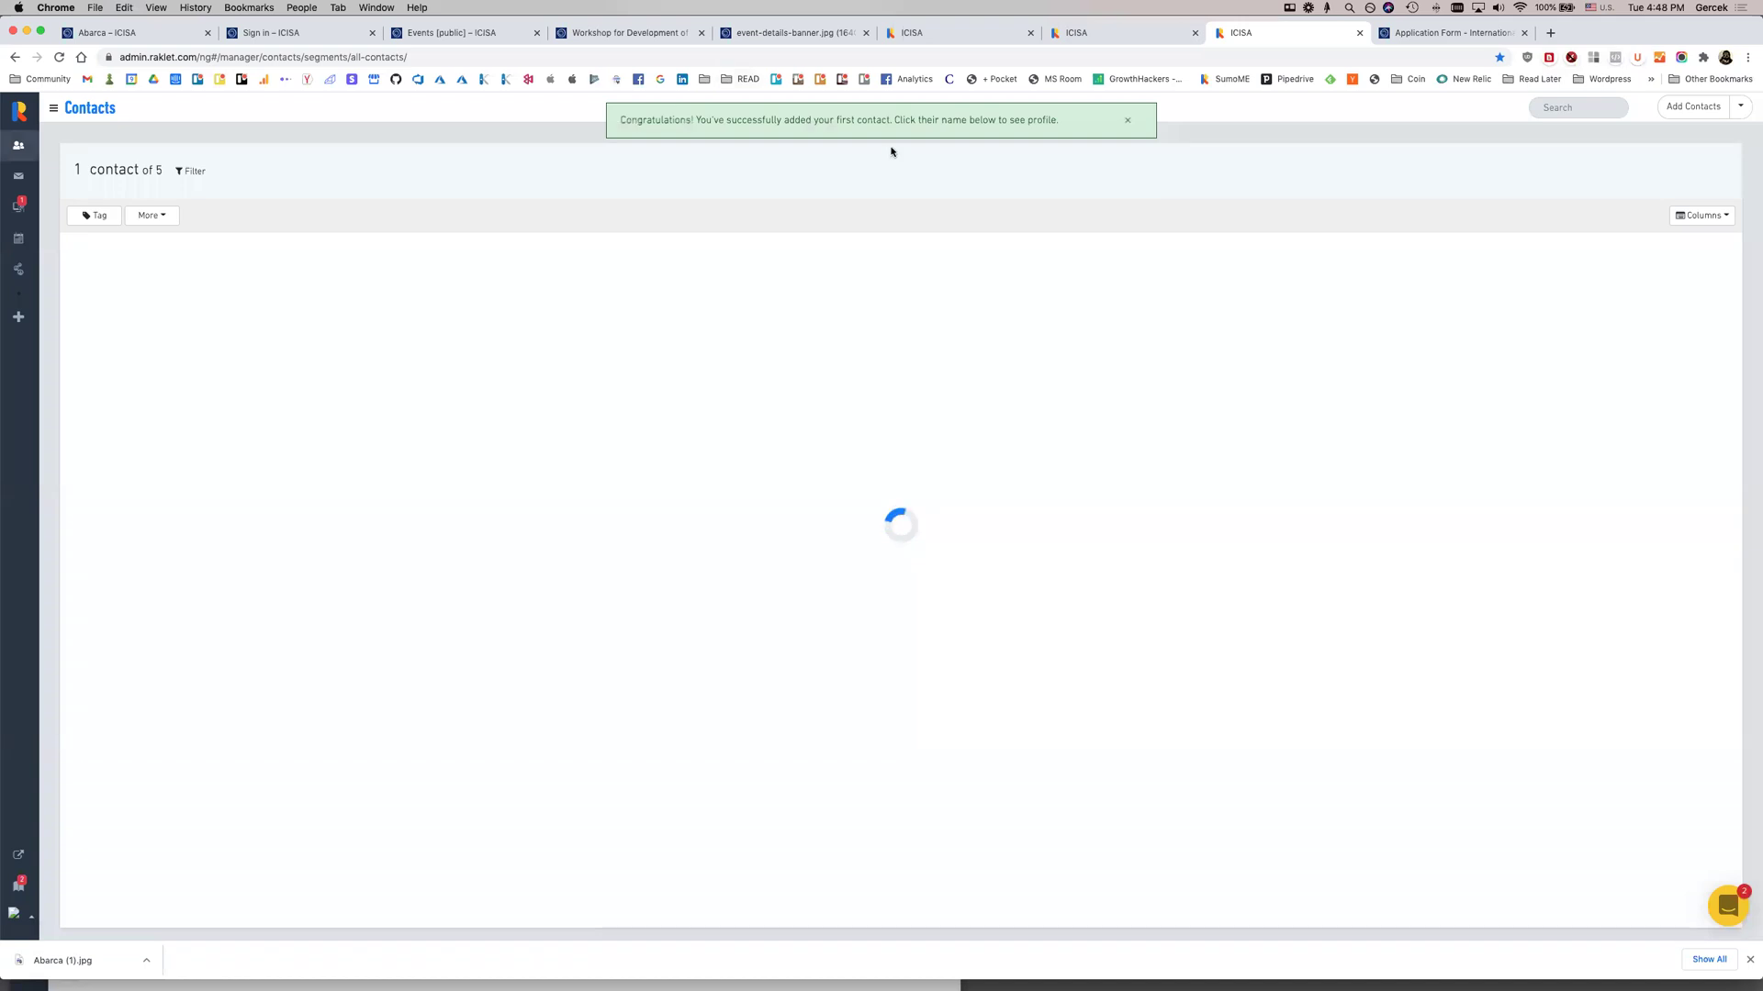
pyautogui.click(1128, 120)
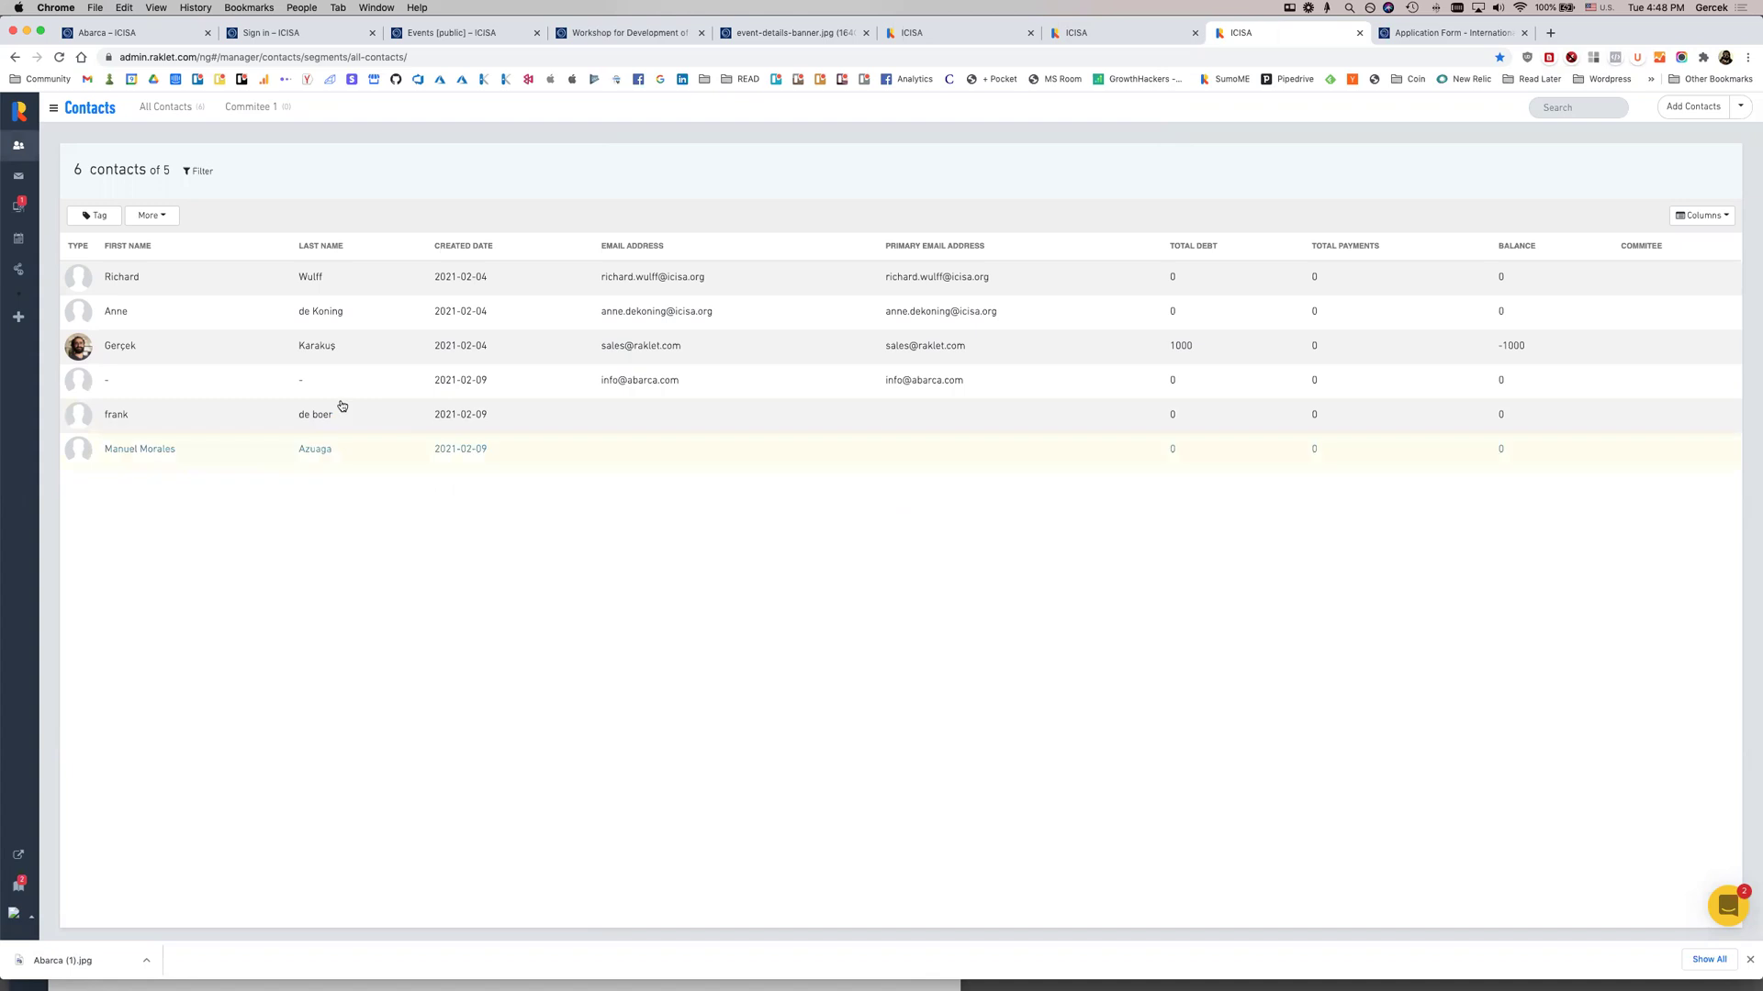
pyautogui.click(610, 381)
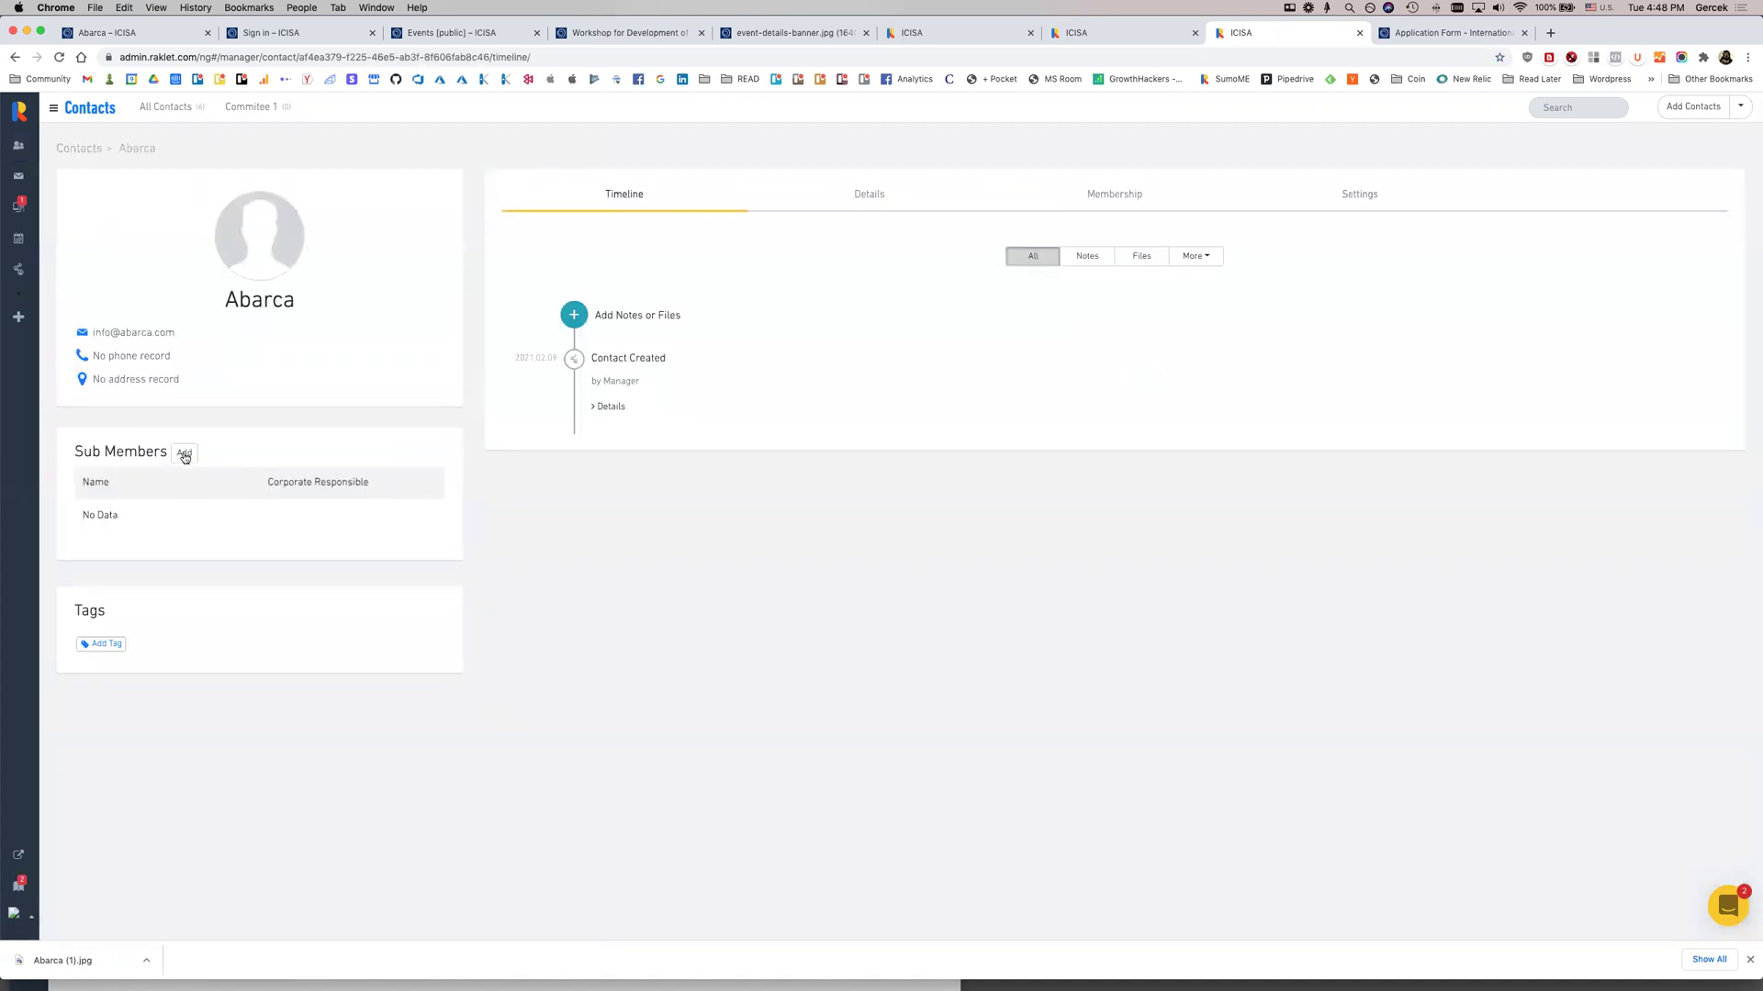
# Start another Abarca sub member and copy the CEO's name from the ICISA Abarca board list
pyautogui.click(184, 455)
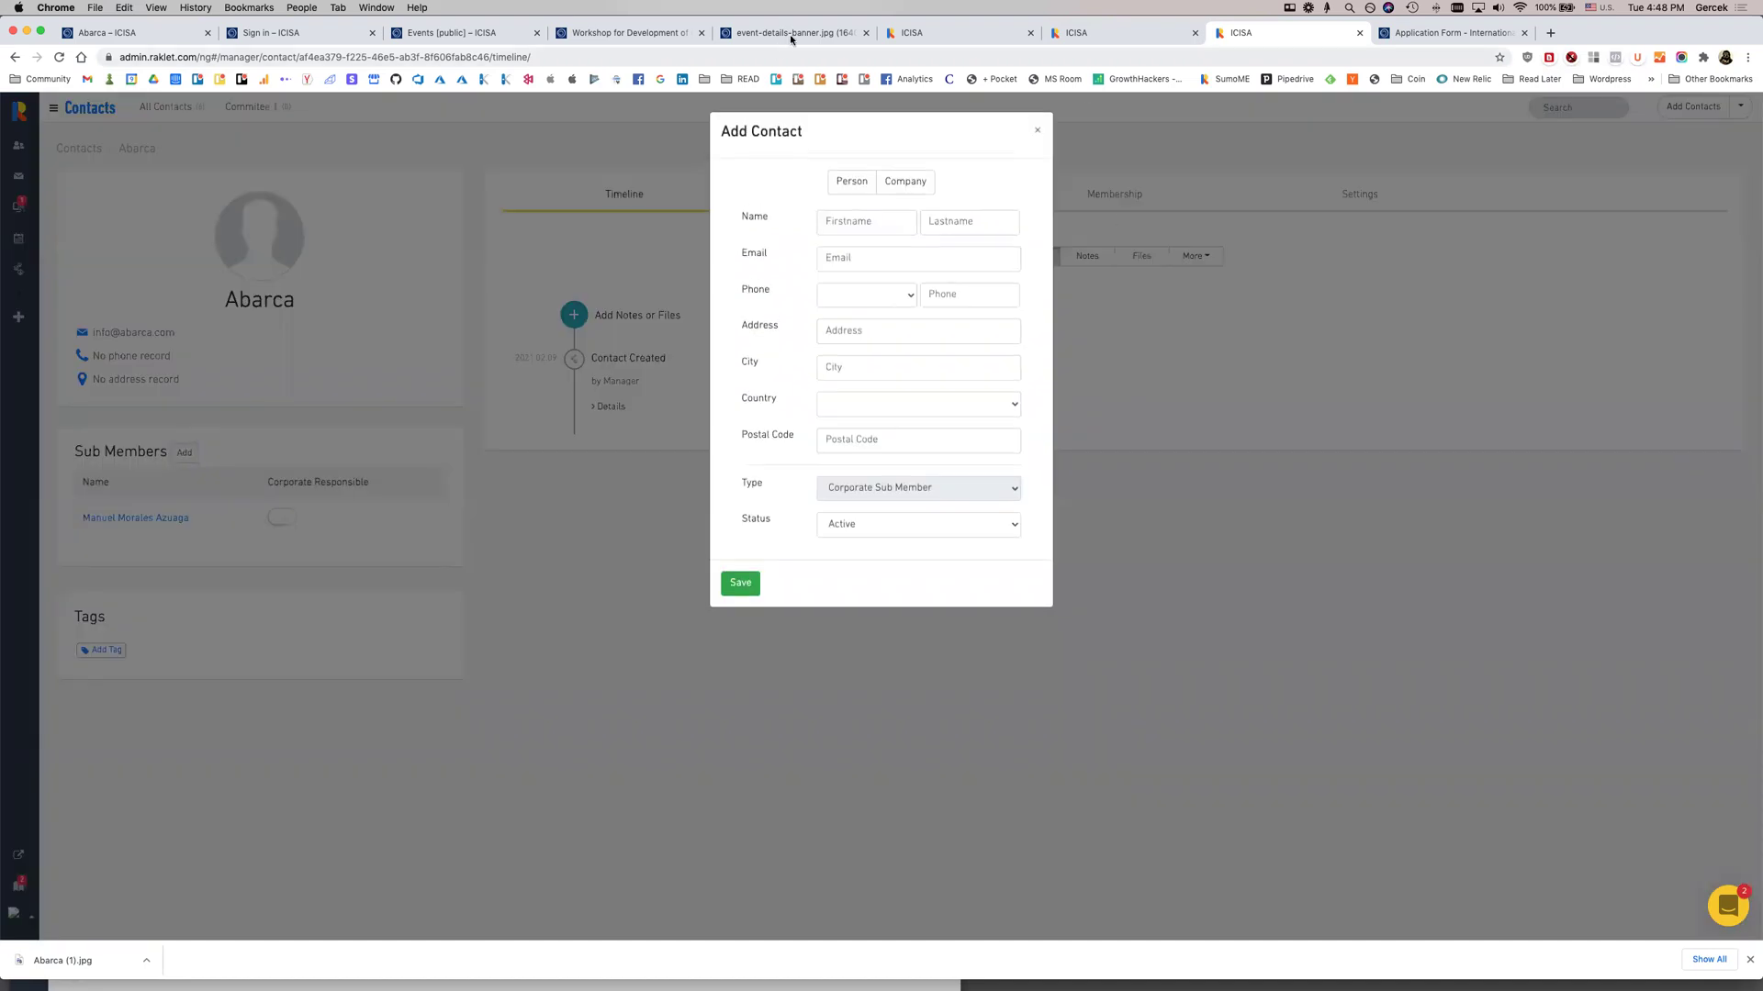
pyautogui.click(469, 40)
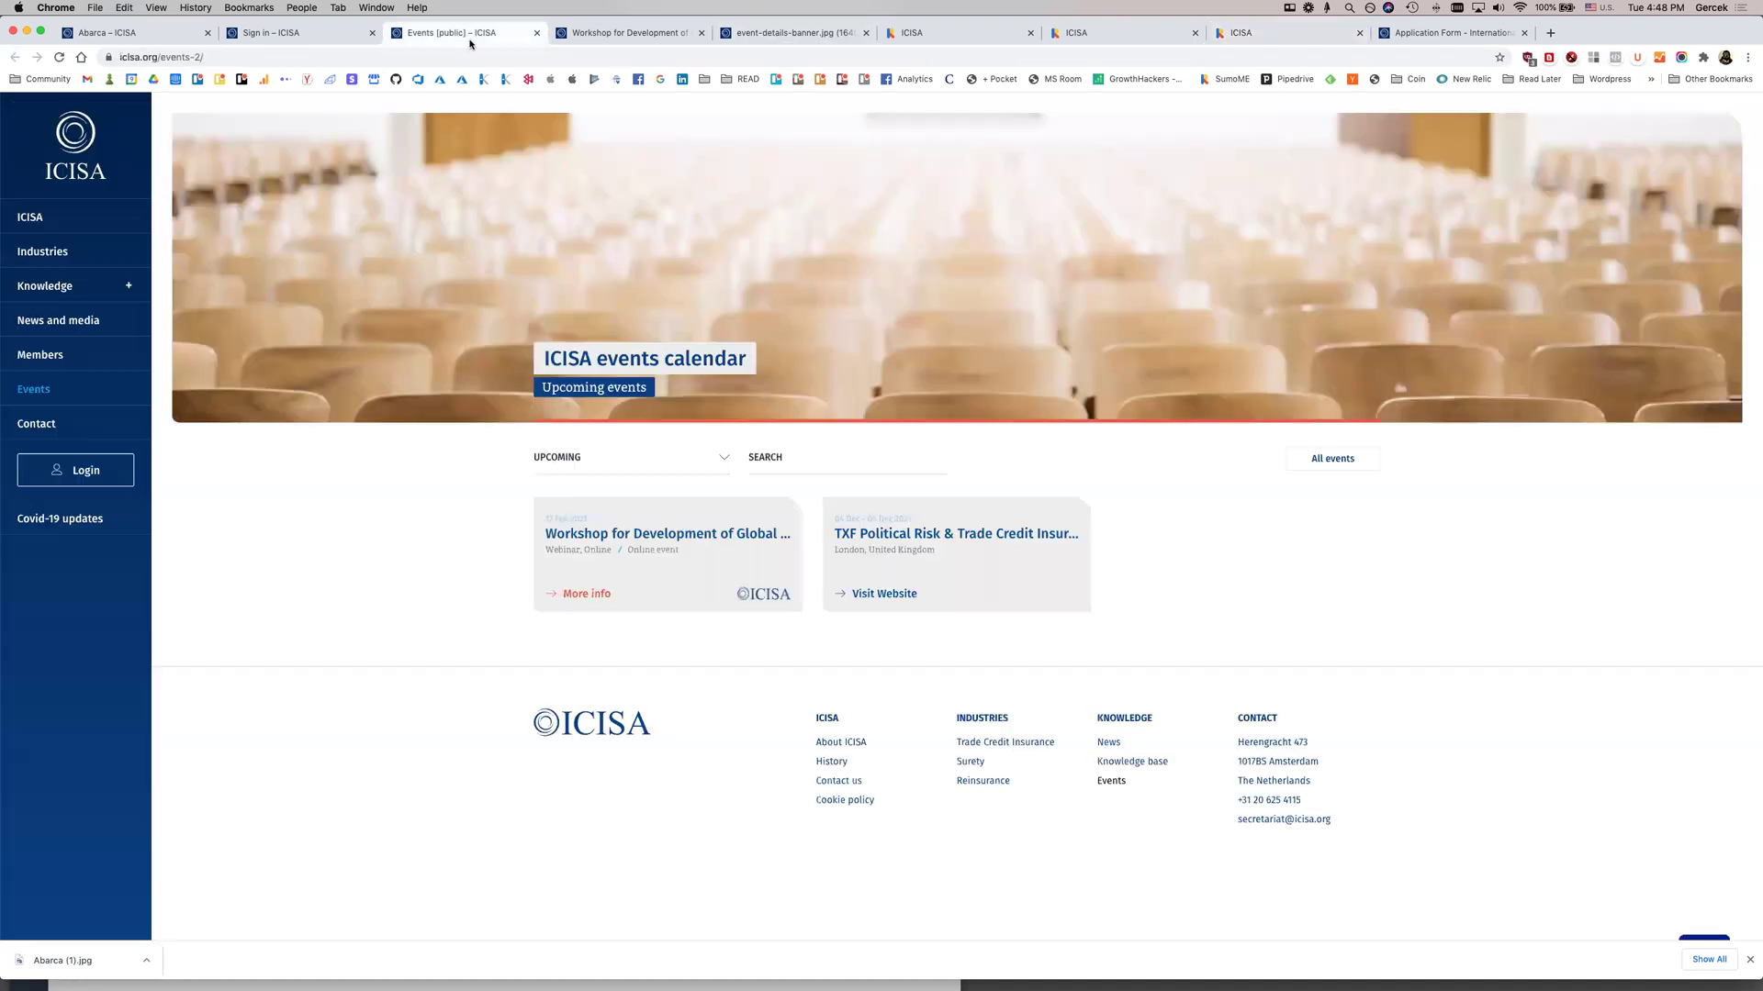
pyautogui.click(616, 40)
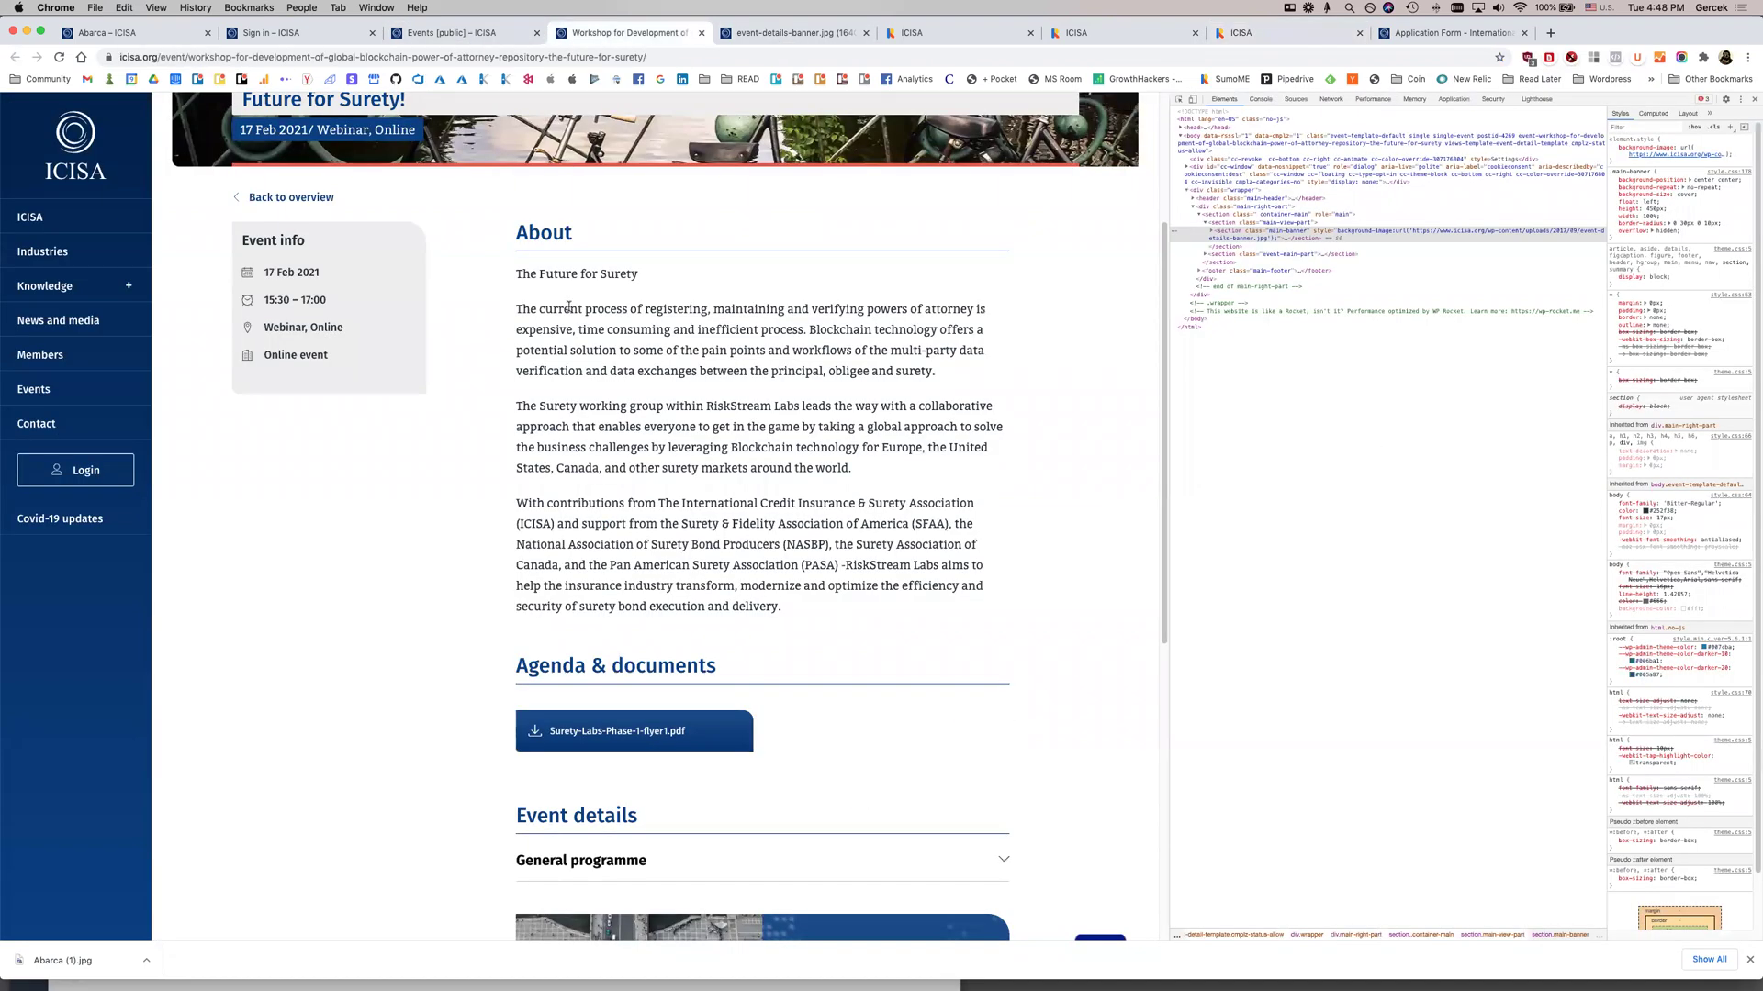
pyautogui.moveTo(808, 611); pyautogui.dragTo(536, 274)
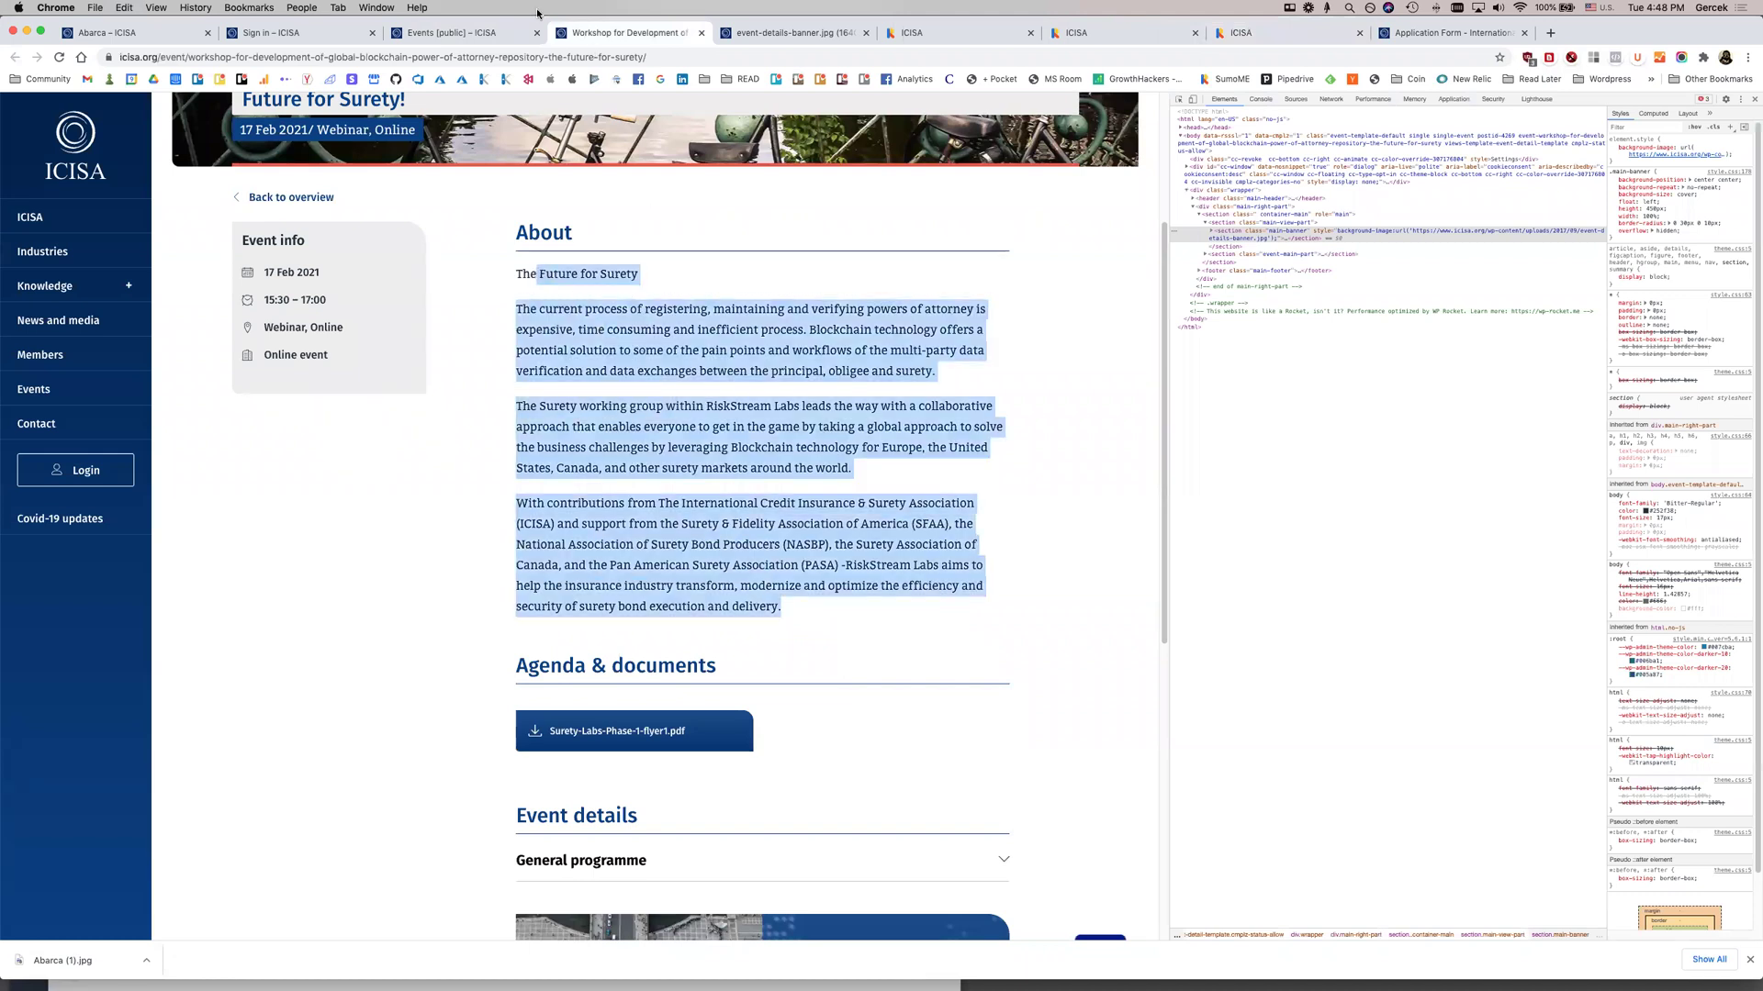
pyautogui.click(300, 34)
pyautogui.click(137, 35)
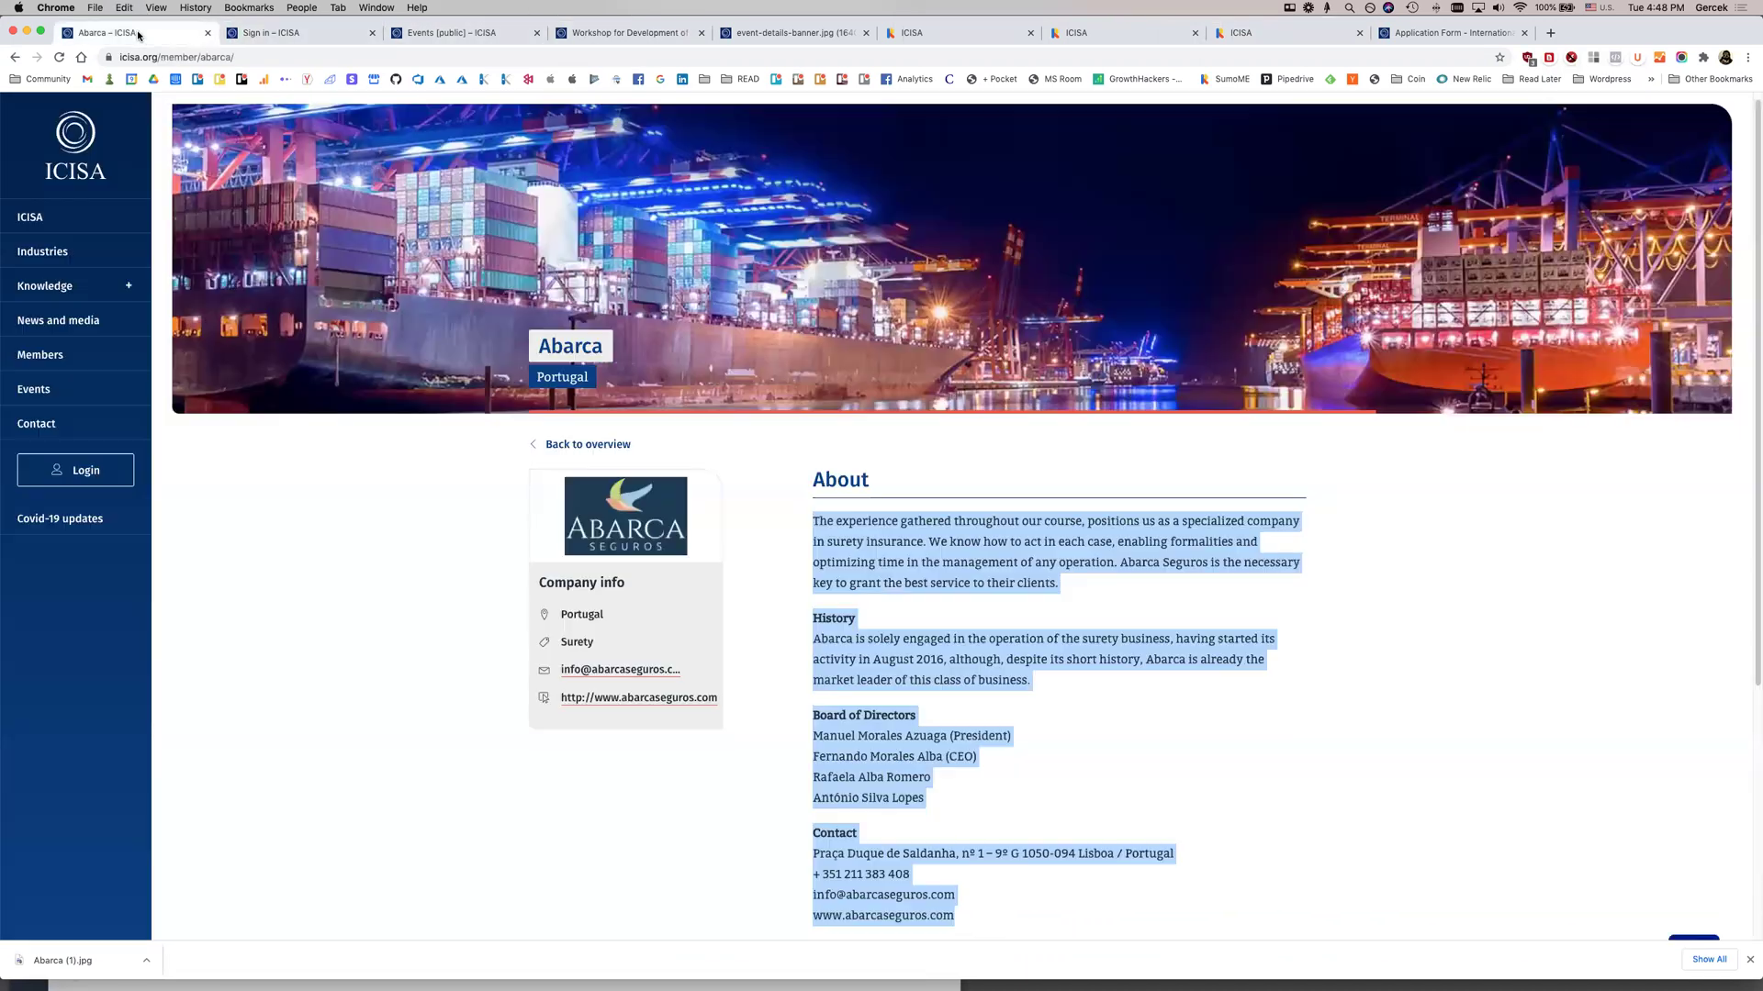
pyautogui.click(1064, 608)
pyautogui.moveTo(942, 756); pyautogui.dragTo(812, 756)
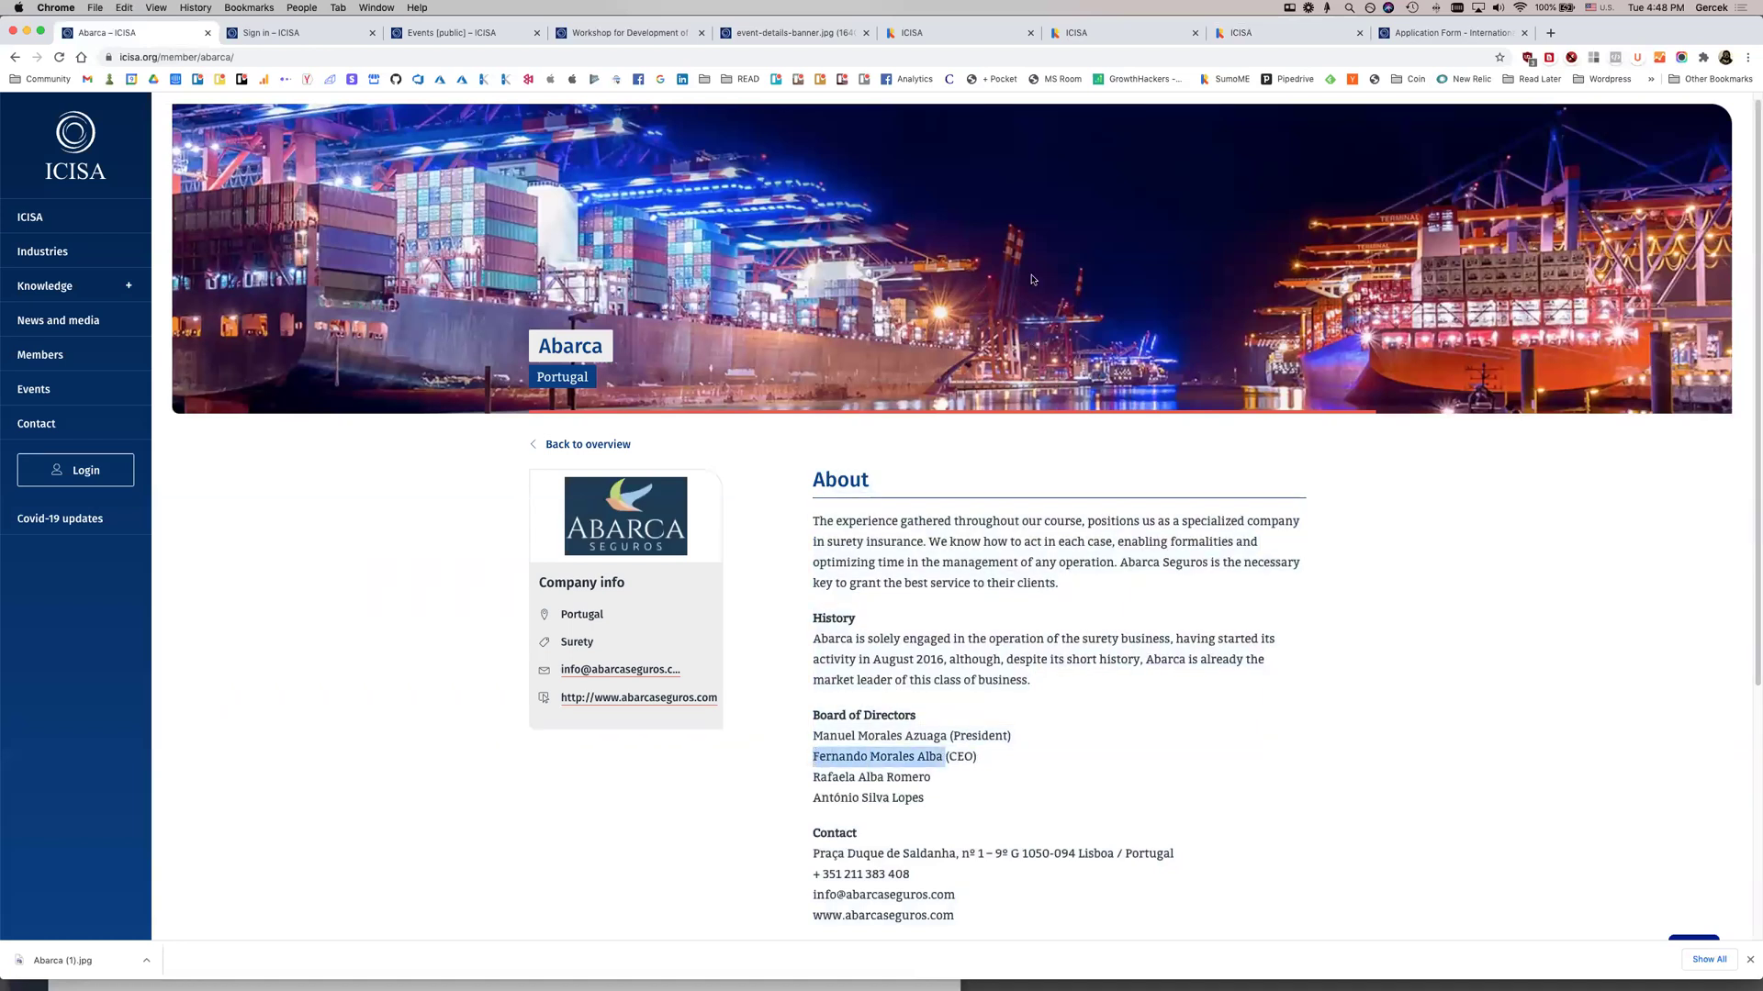
pyautogui.click(1232, 34)
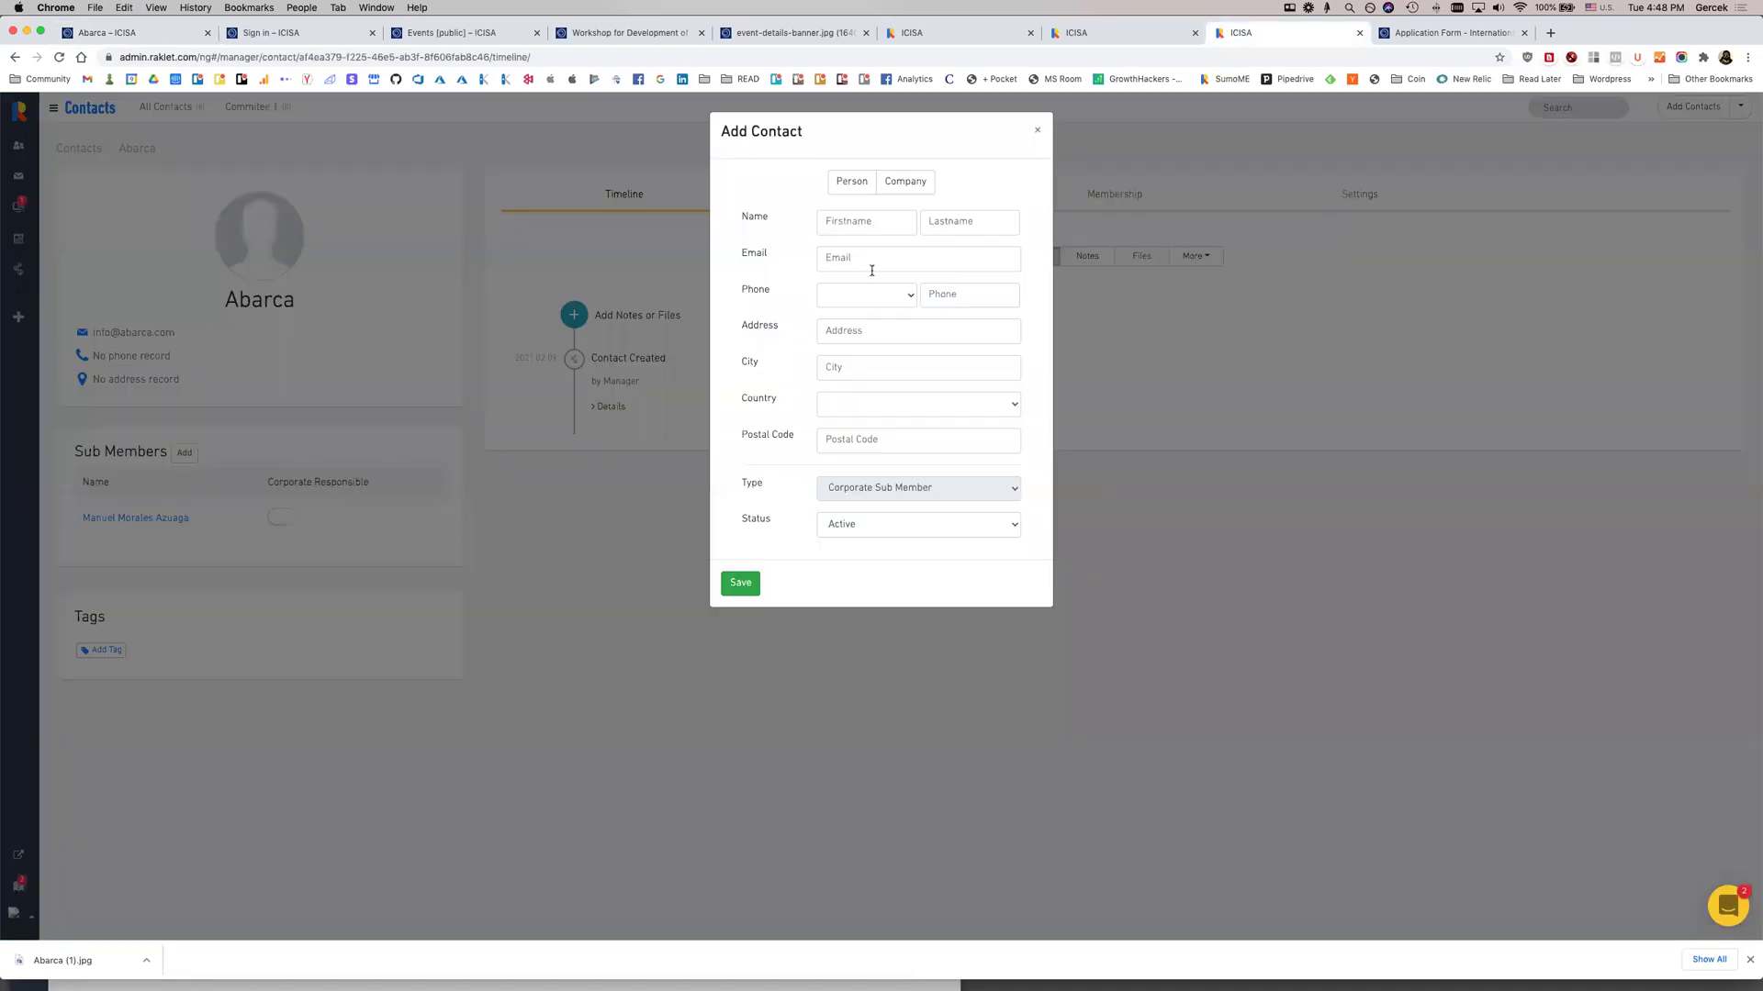
# Enter the CEO's name split into first and last name, save, and open the new contact
pyautogui.click(858, 223)
pyautogui.press('super+v')
pyautogui.moveTo(883, 224); pyautogui.dragTo(929, 225)
pyautogui.press('super+x')
pyautogui.click(966, 223)
pyautogui.press('super+v')
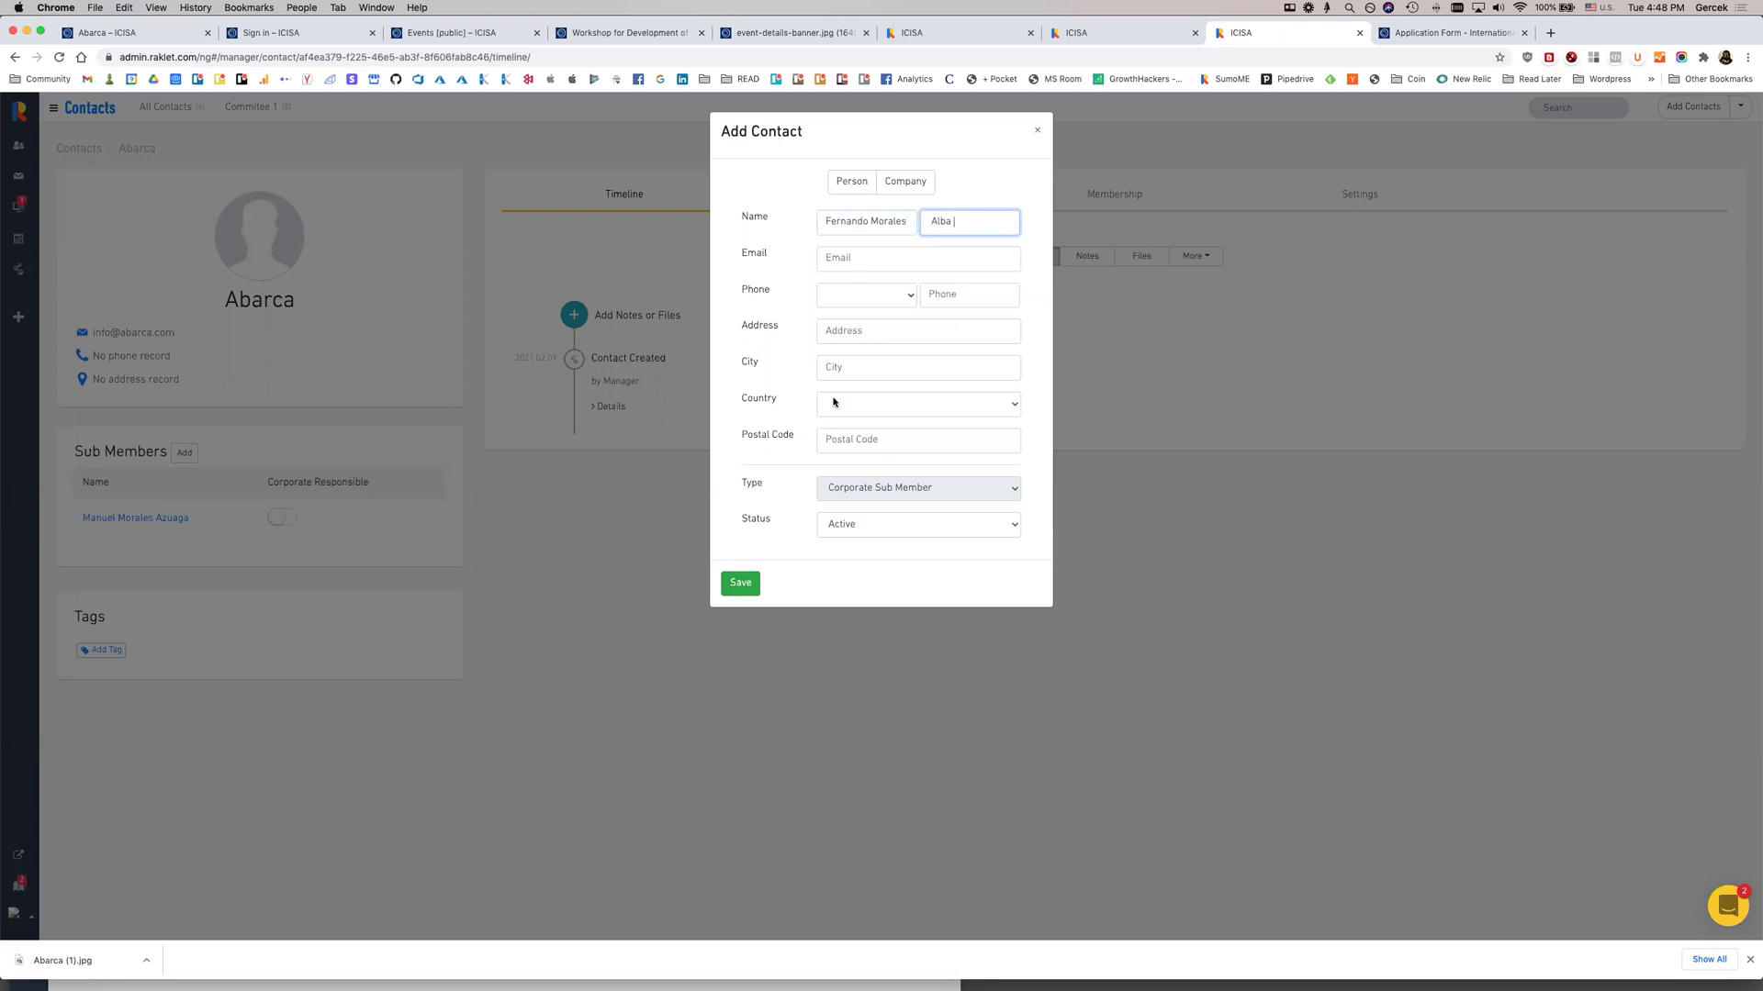
pyautogui.click(751, 584)
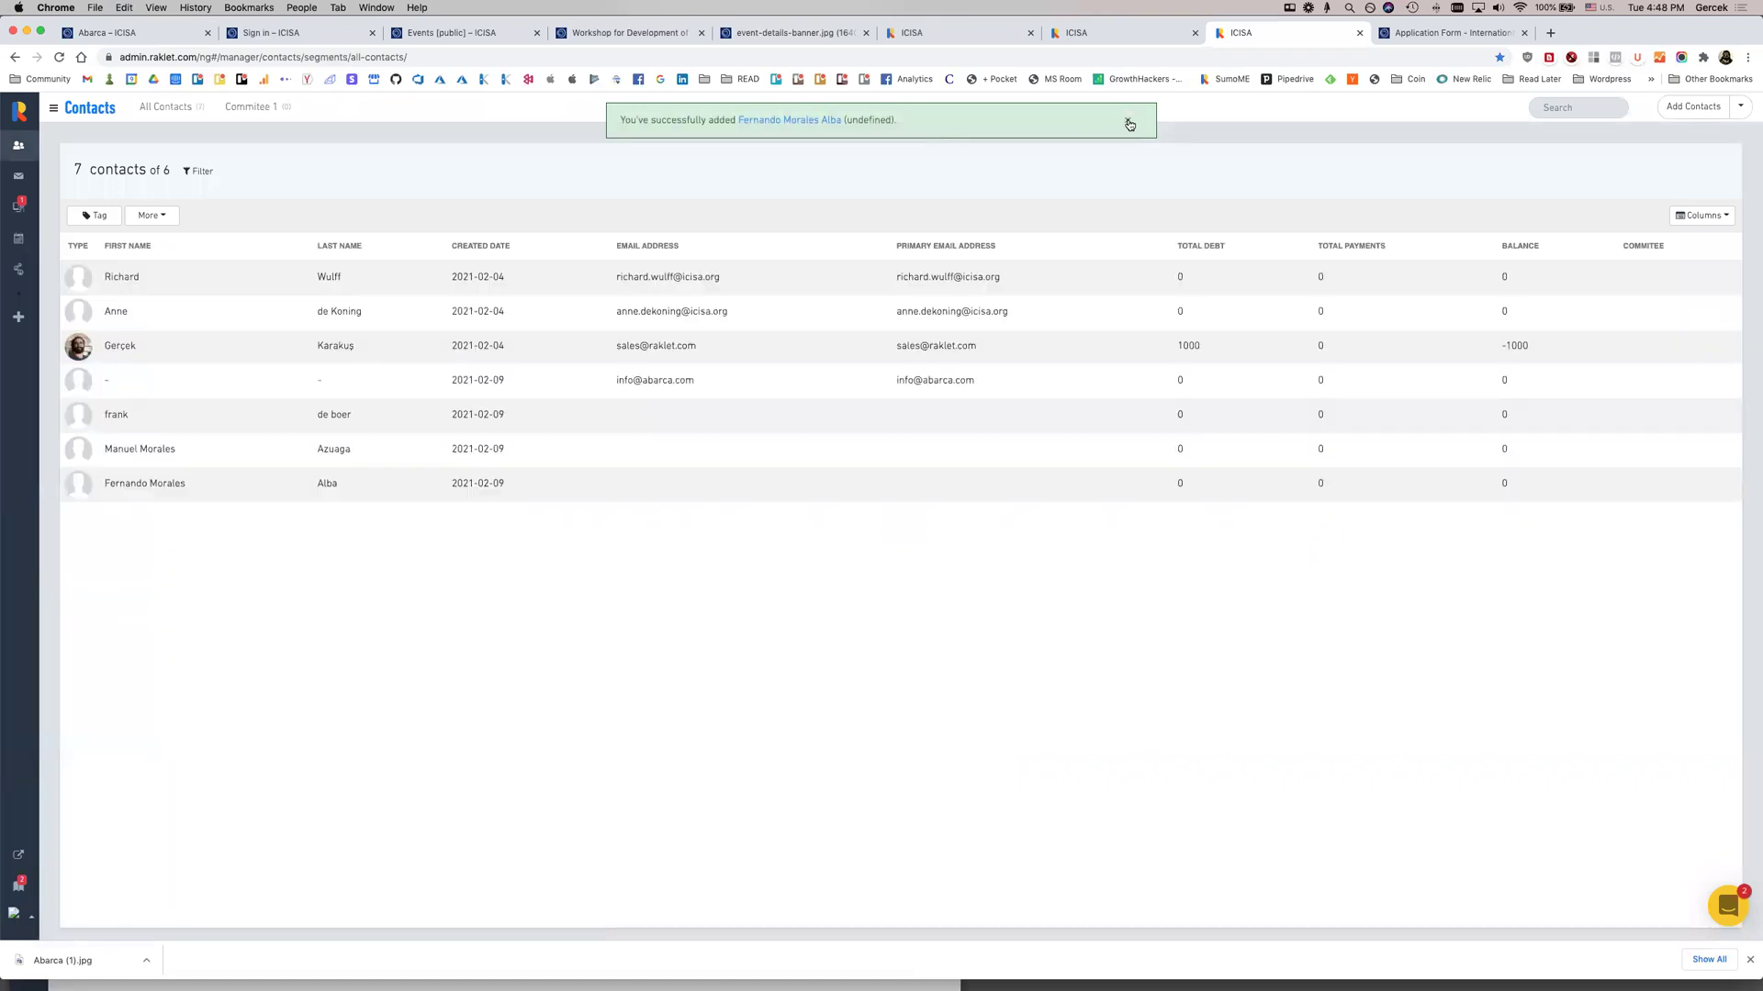
pyautogui.click(143, 484)
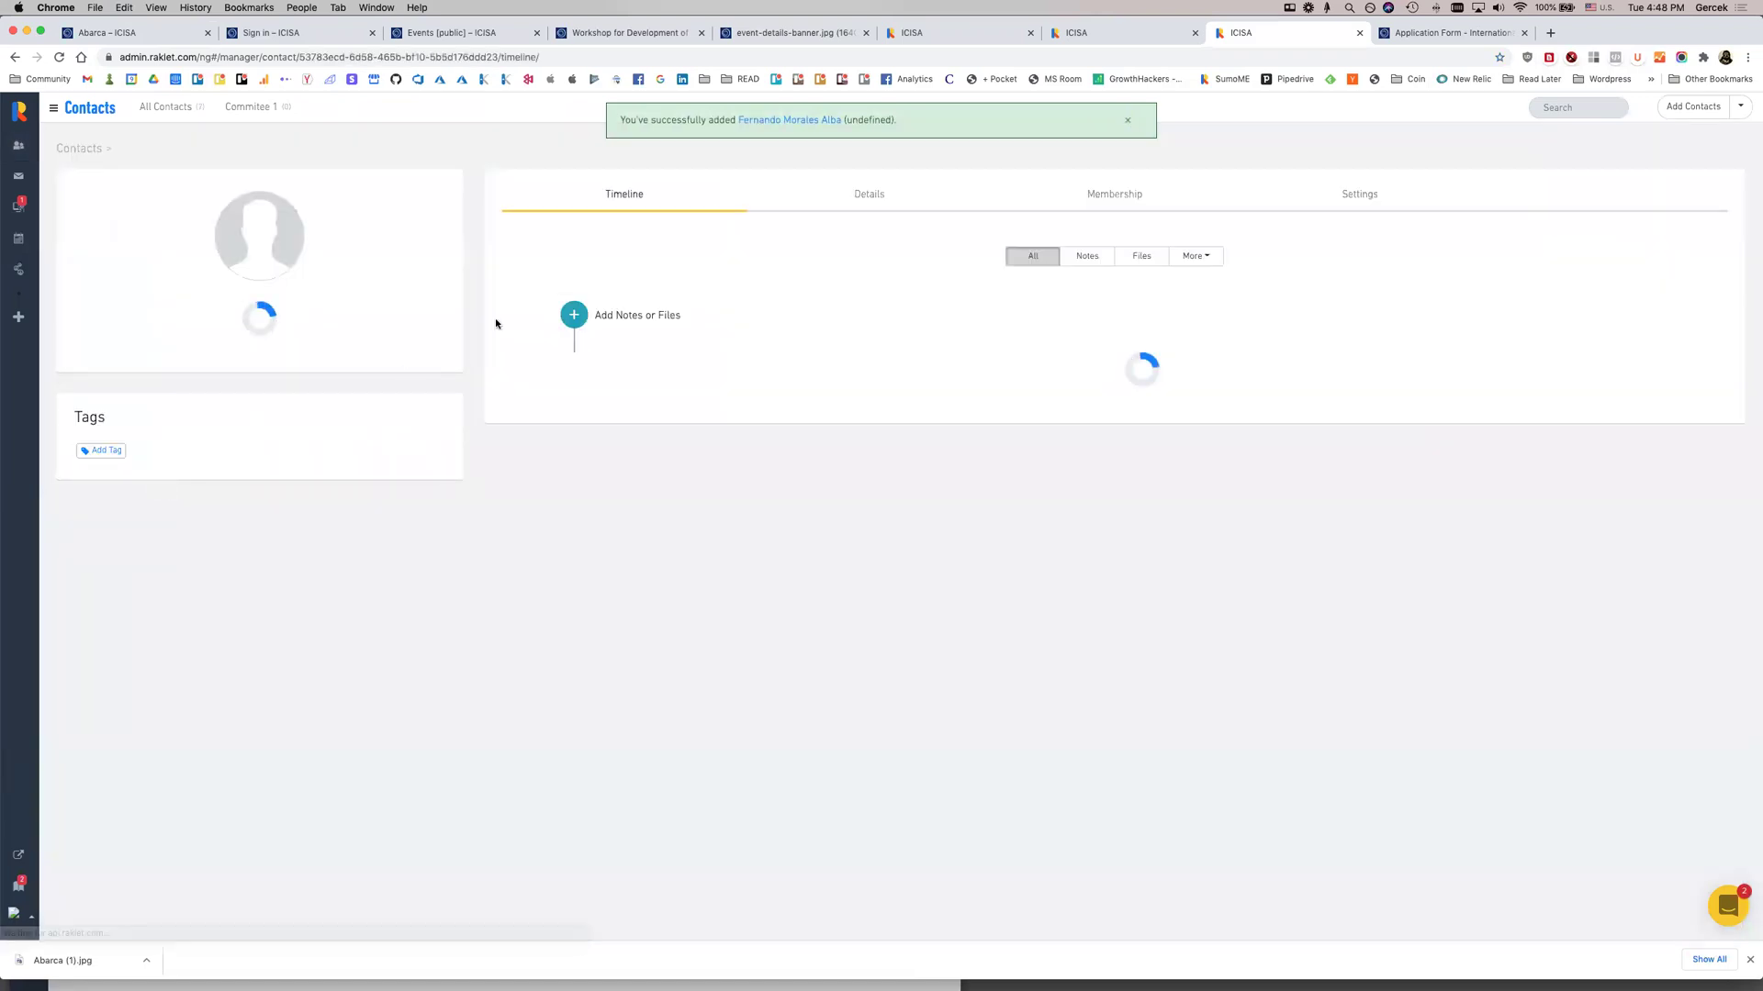
# On the CEO's Details tab, set Professional Title to CEO and Commitee to 2, then update
pyautogui.click(869, 195)
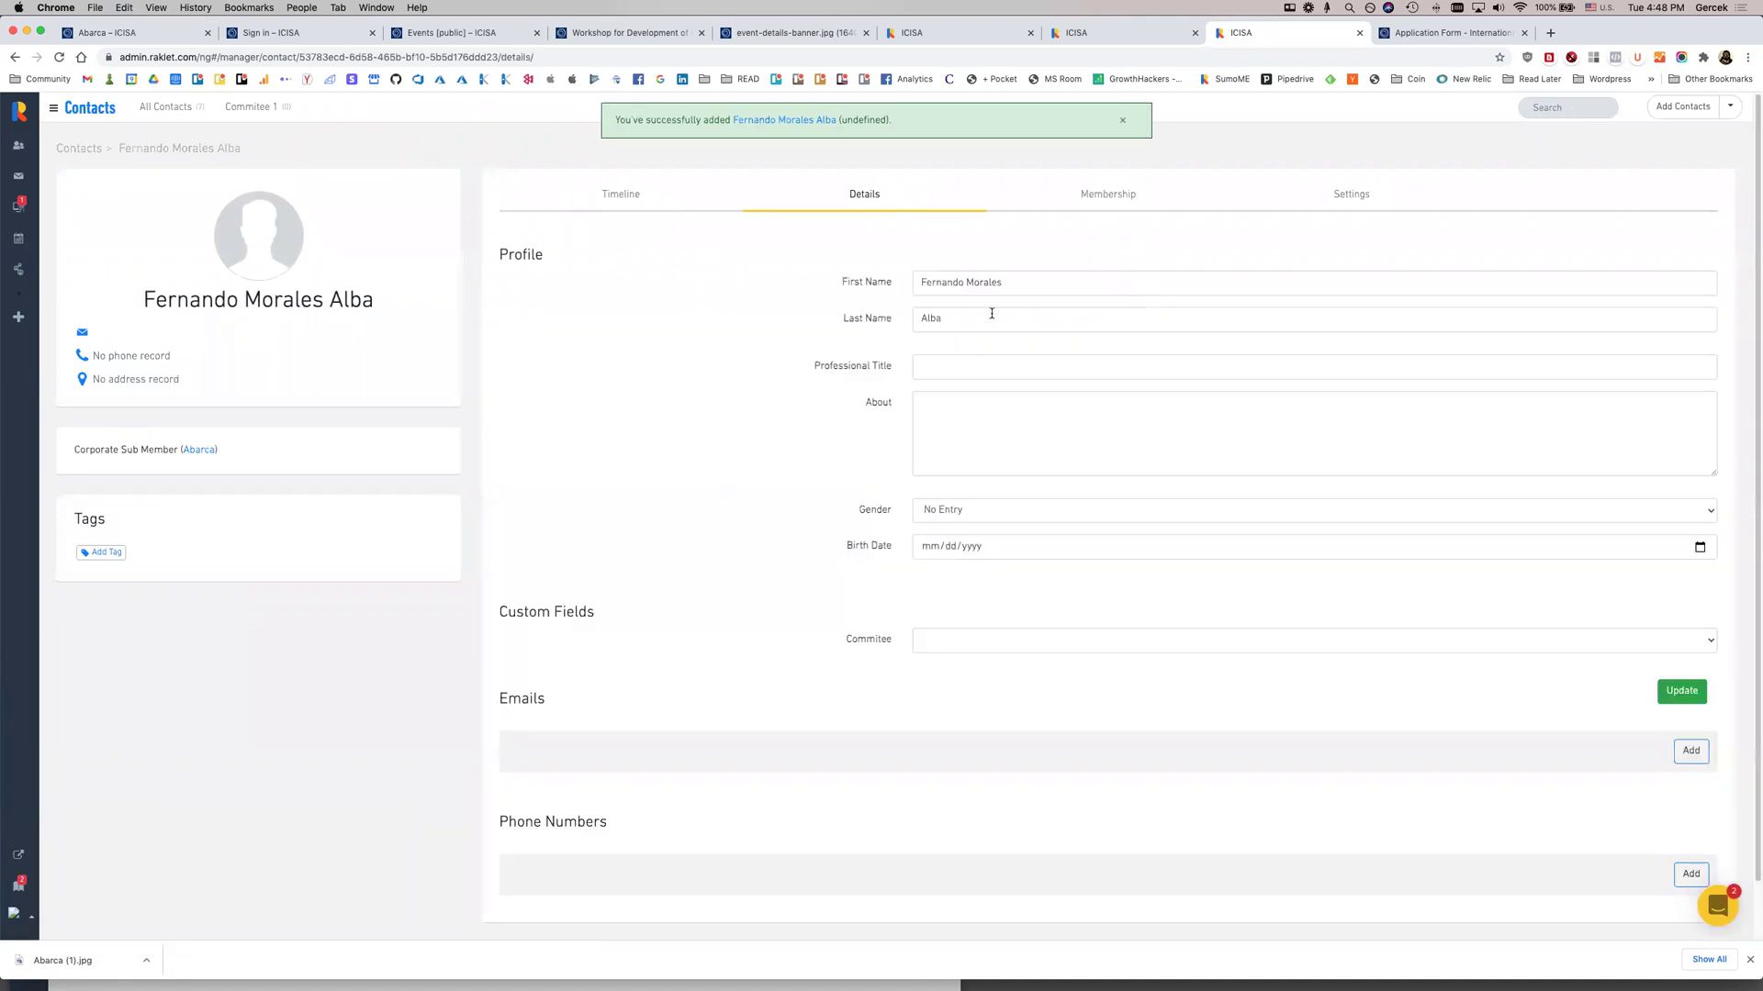
pyautogui.click(945, 371)
pyautogui.write('CEO')
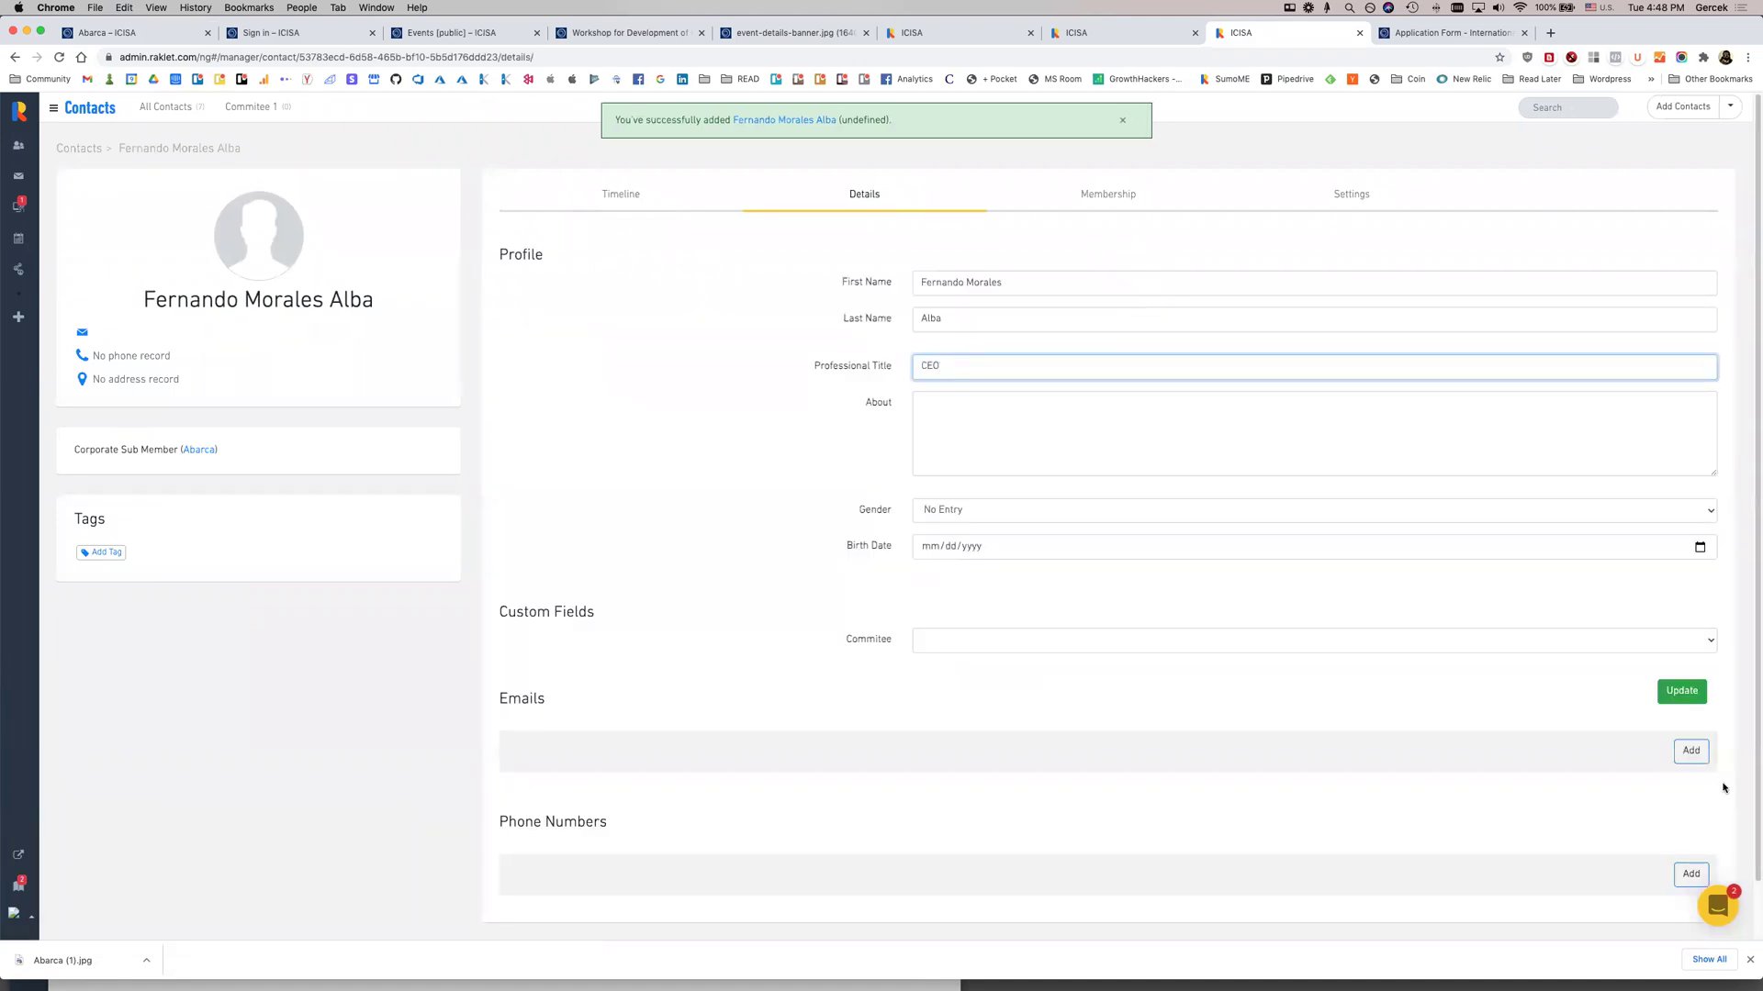
pyautogui.click(1668, 641)
pyautogui.click(1371, 669)
pyautogui.click(1680, 692)
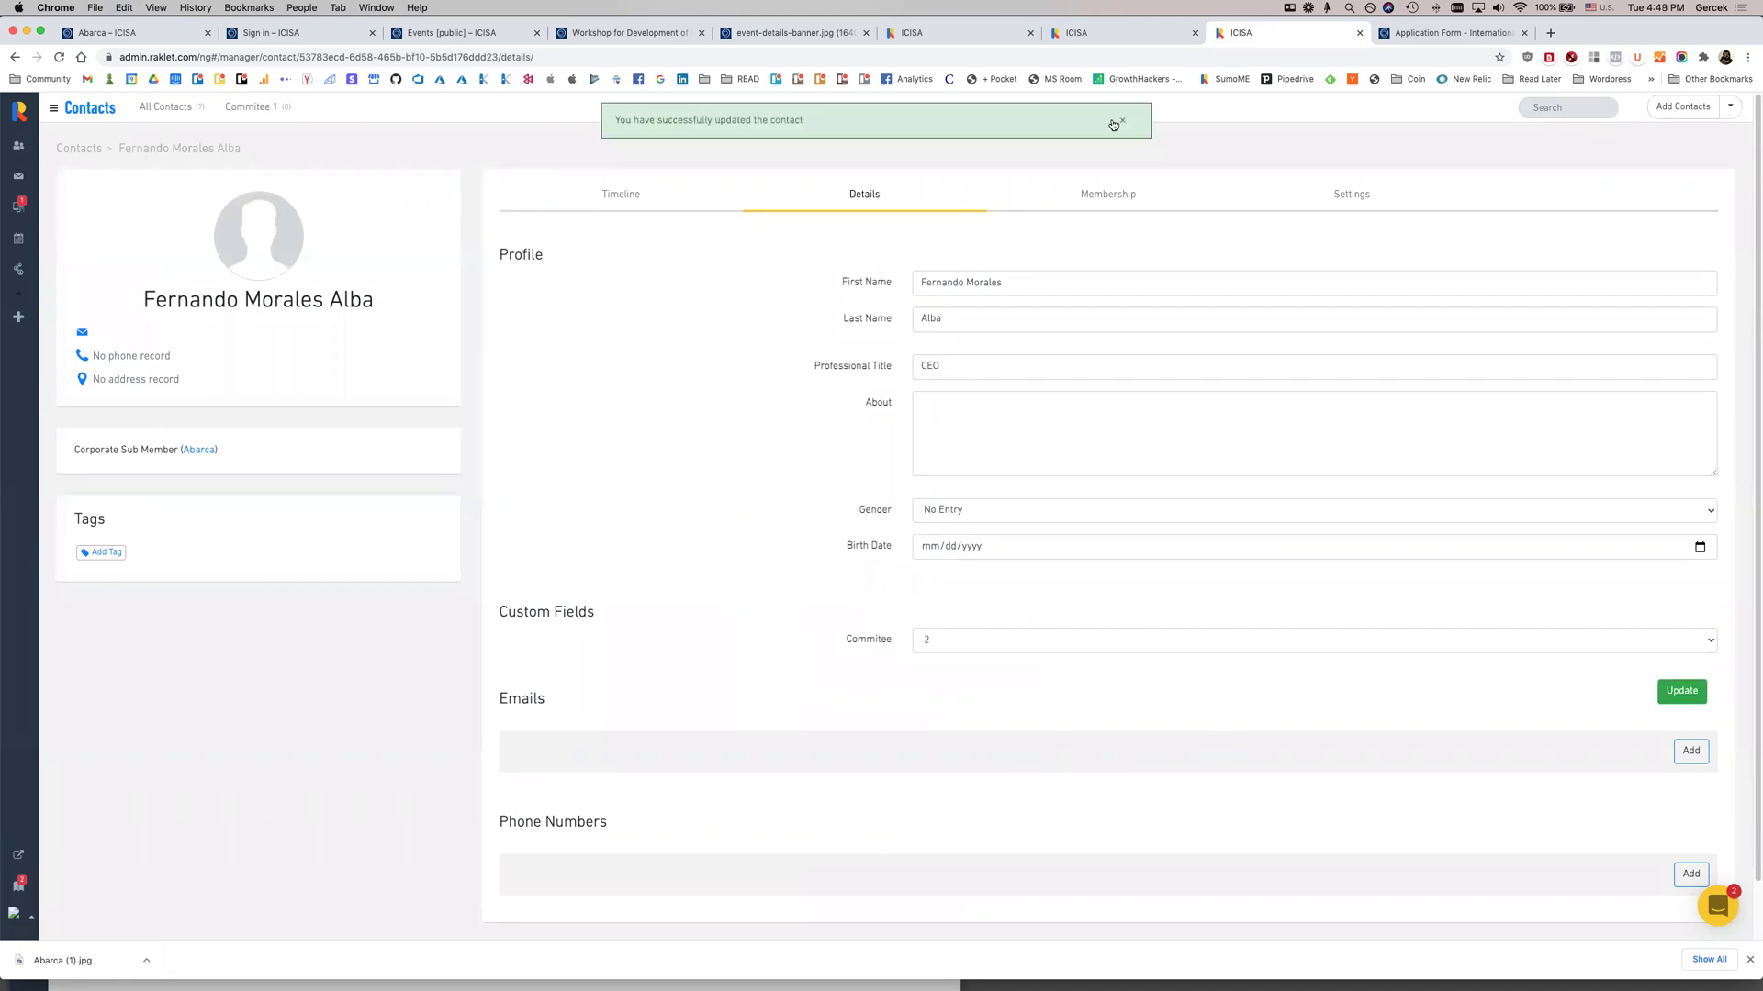
pyautogui.click(1122, 120)
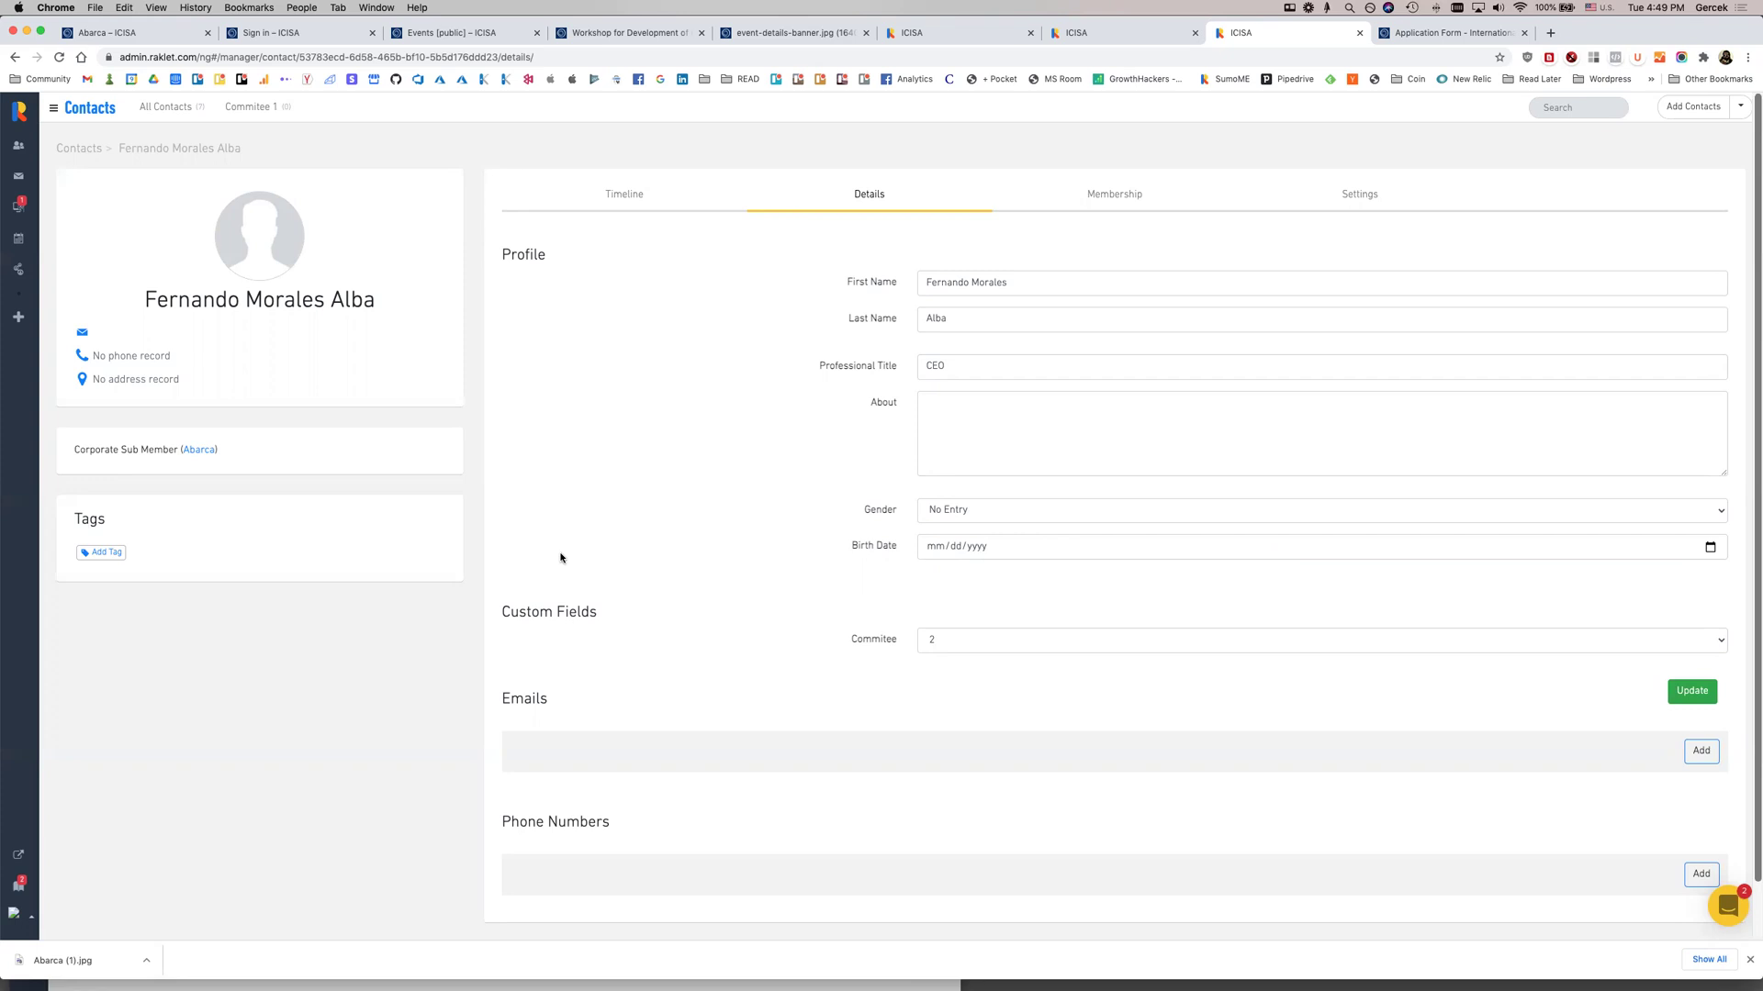
pyautogui.scroll(-1, 563, 559)
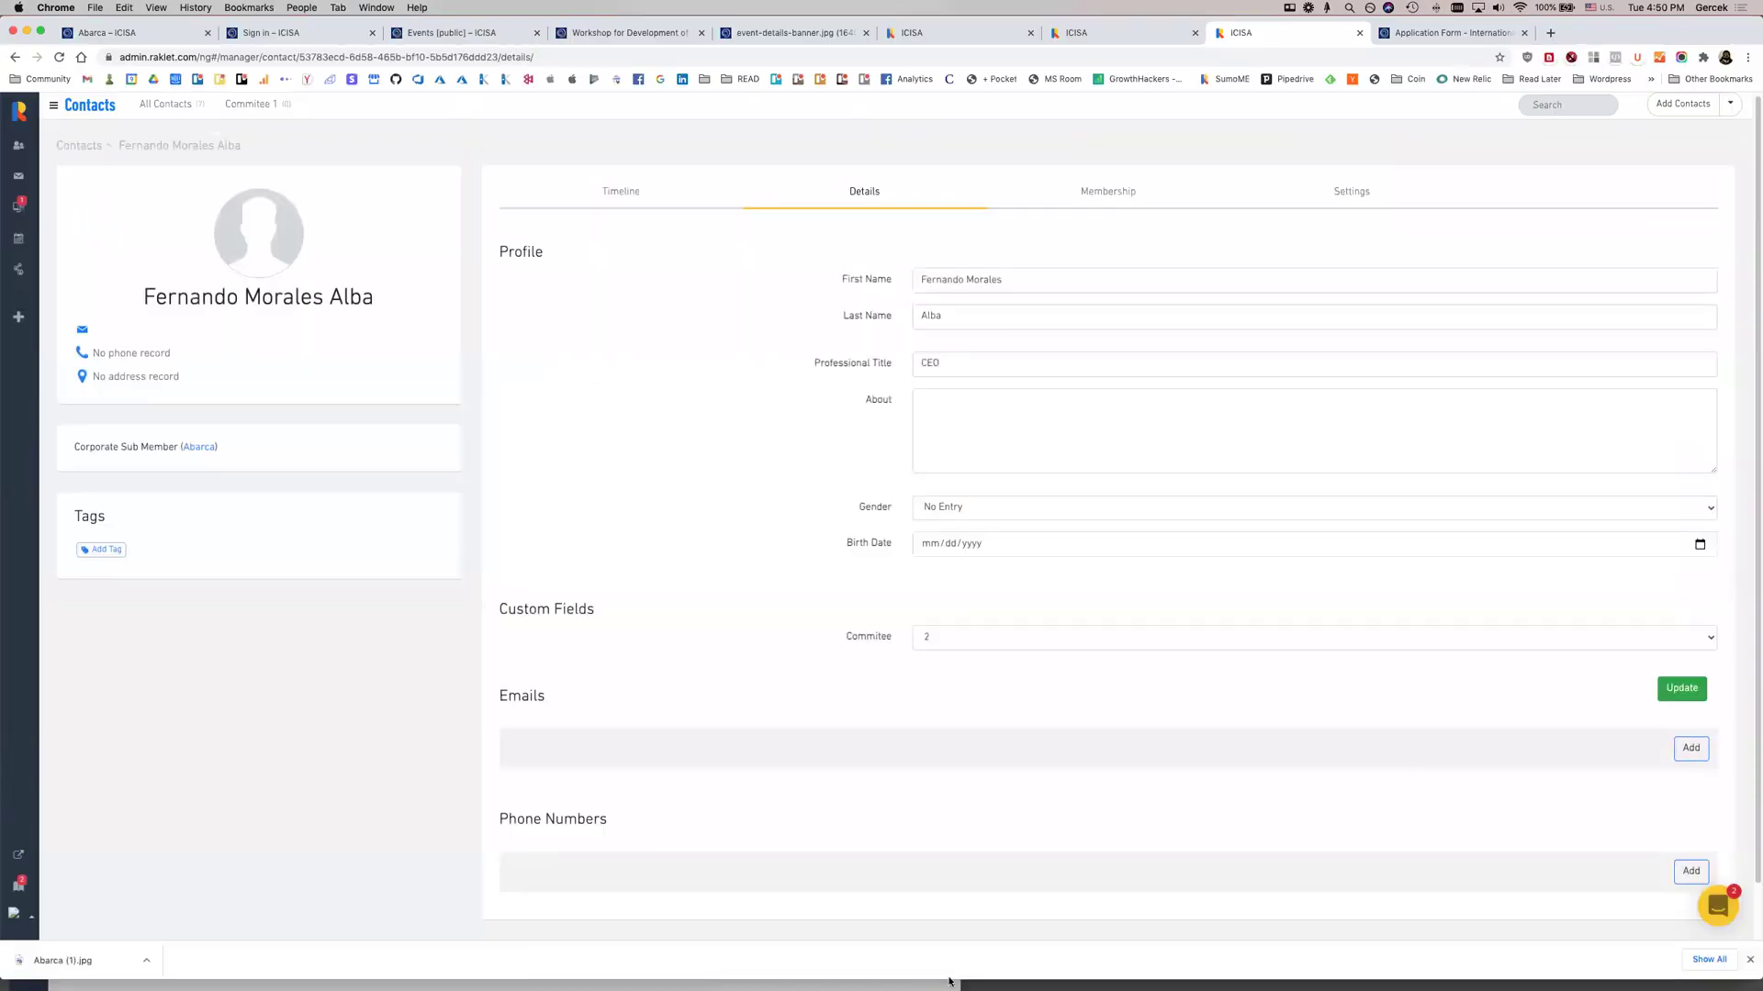
# Close Chrome's download bar, keeping the CEO sub member's details page in view
pyautogui.scroll(1, 713, 908)
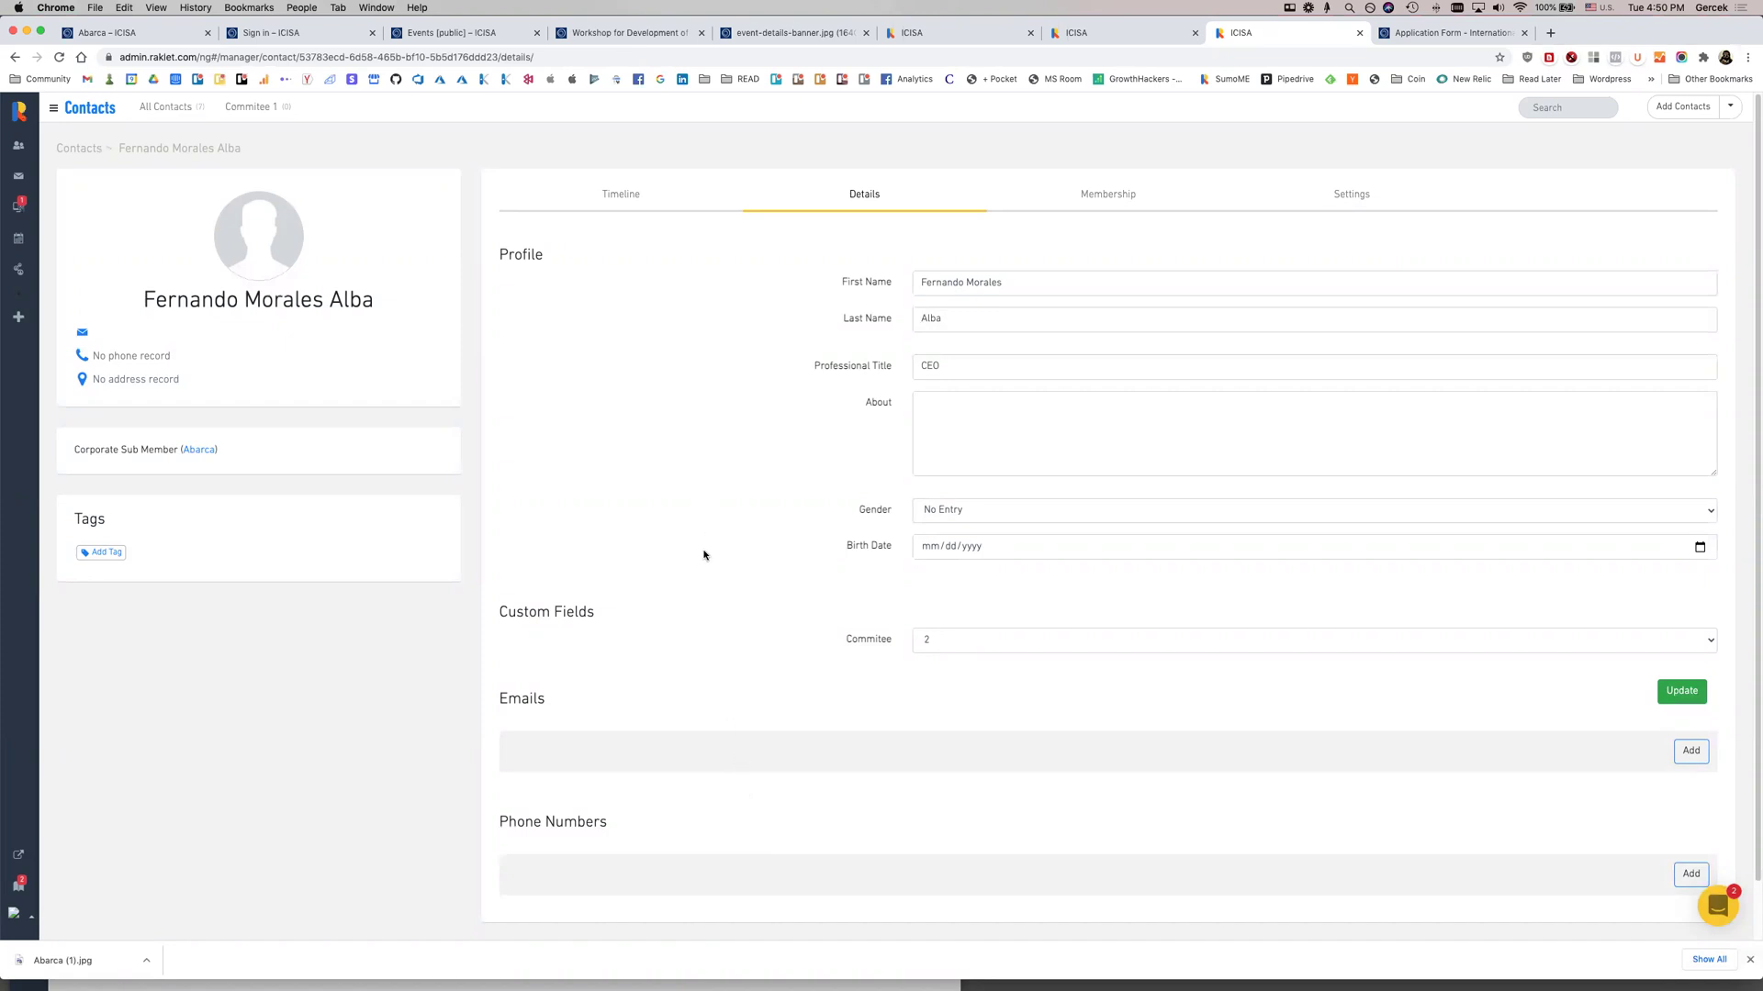
pyautogui.click(1749, 959)
pyautogui.scroll(-1, 1753, 963)
pyautogui.scroll(-1, 1753, 963)
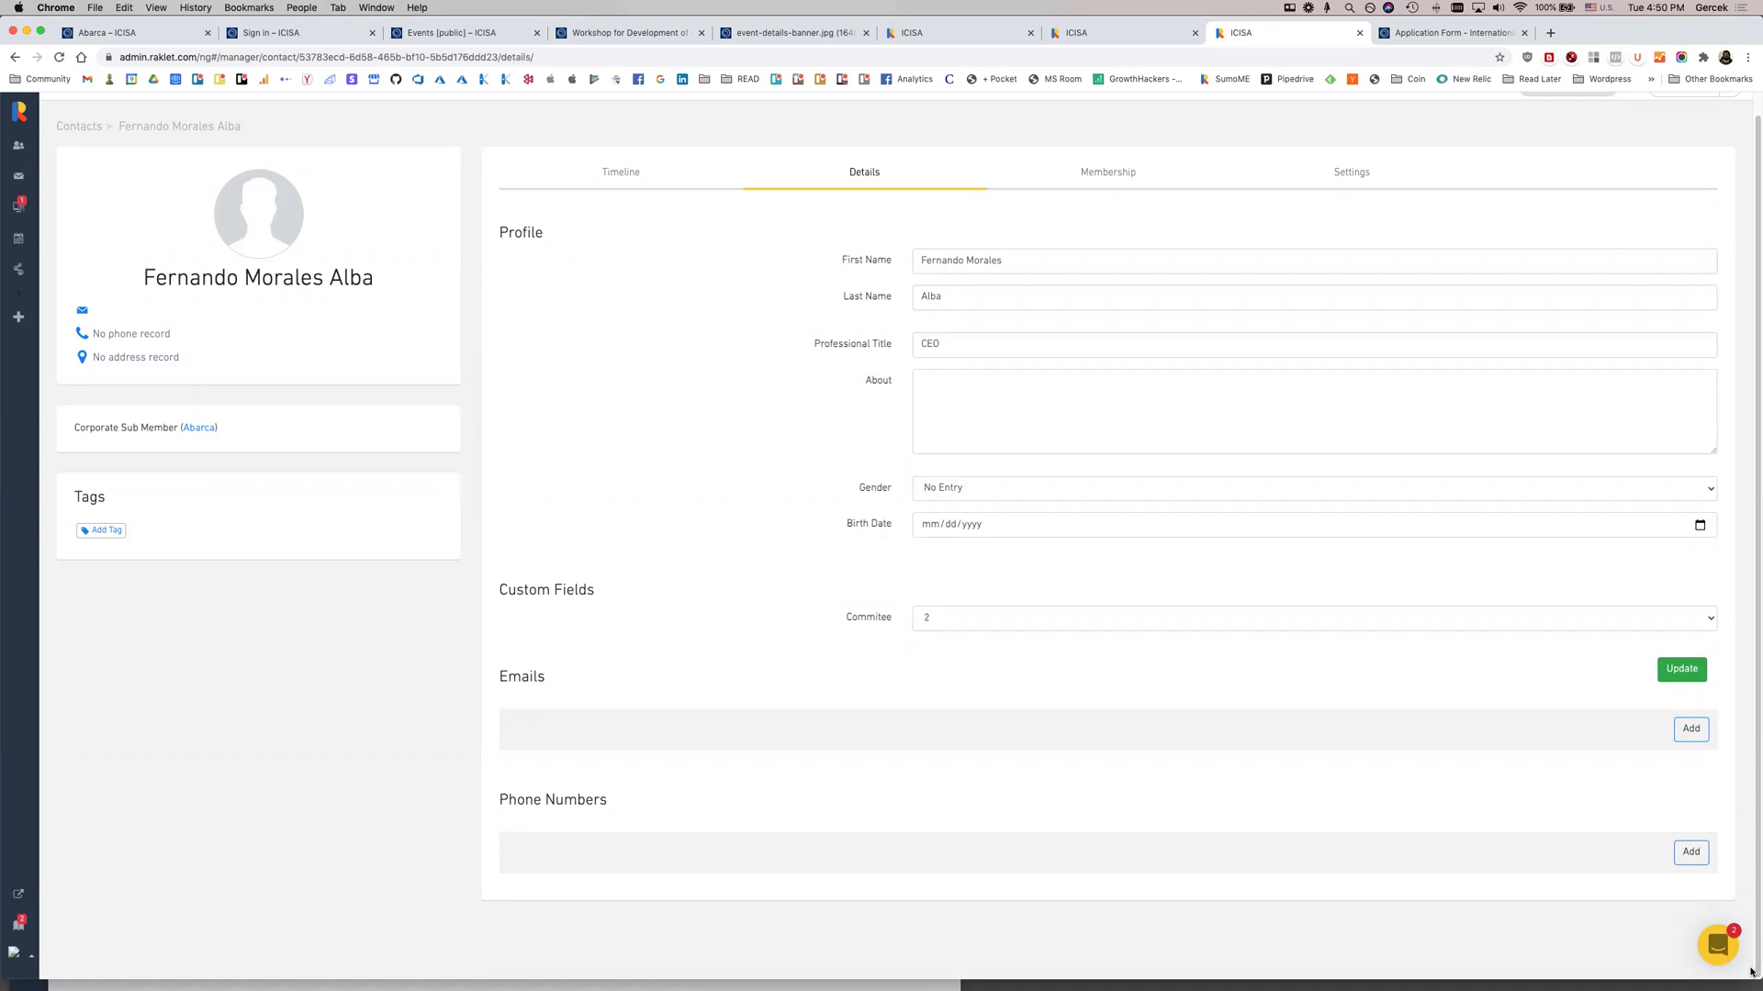
pyautogui.press('super+t')
pyautogui.write('outlook ')
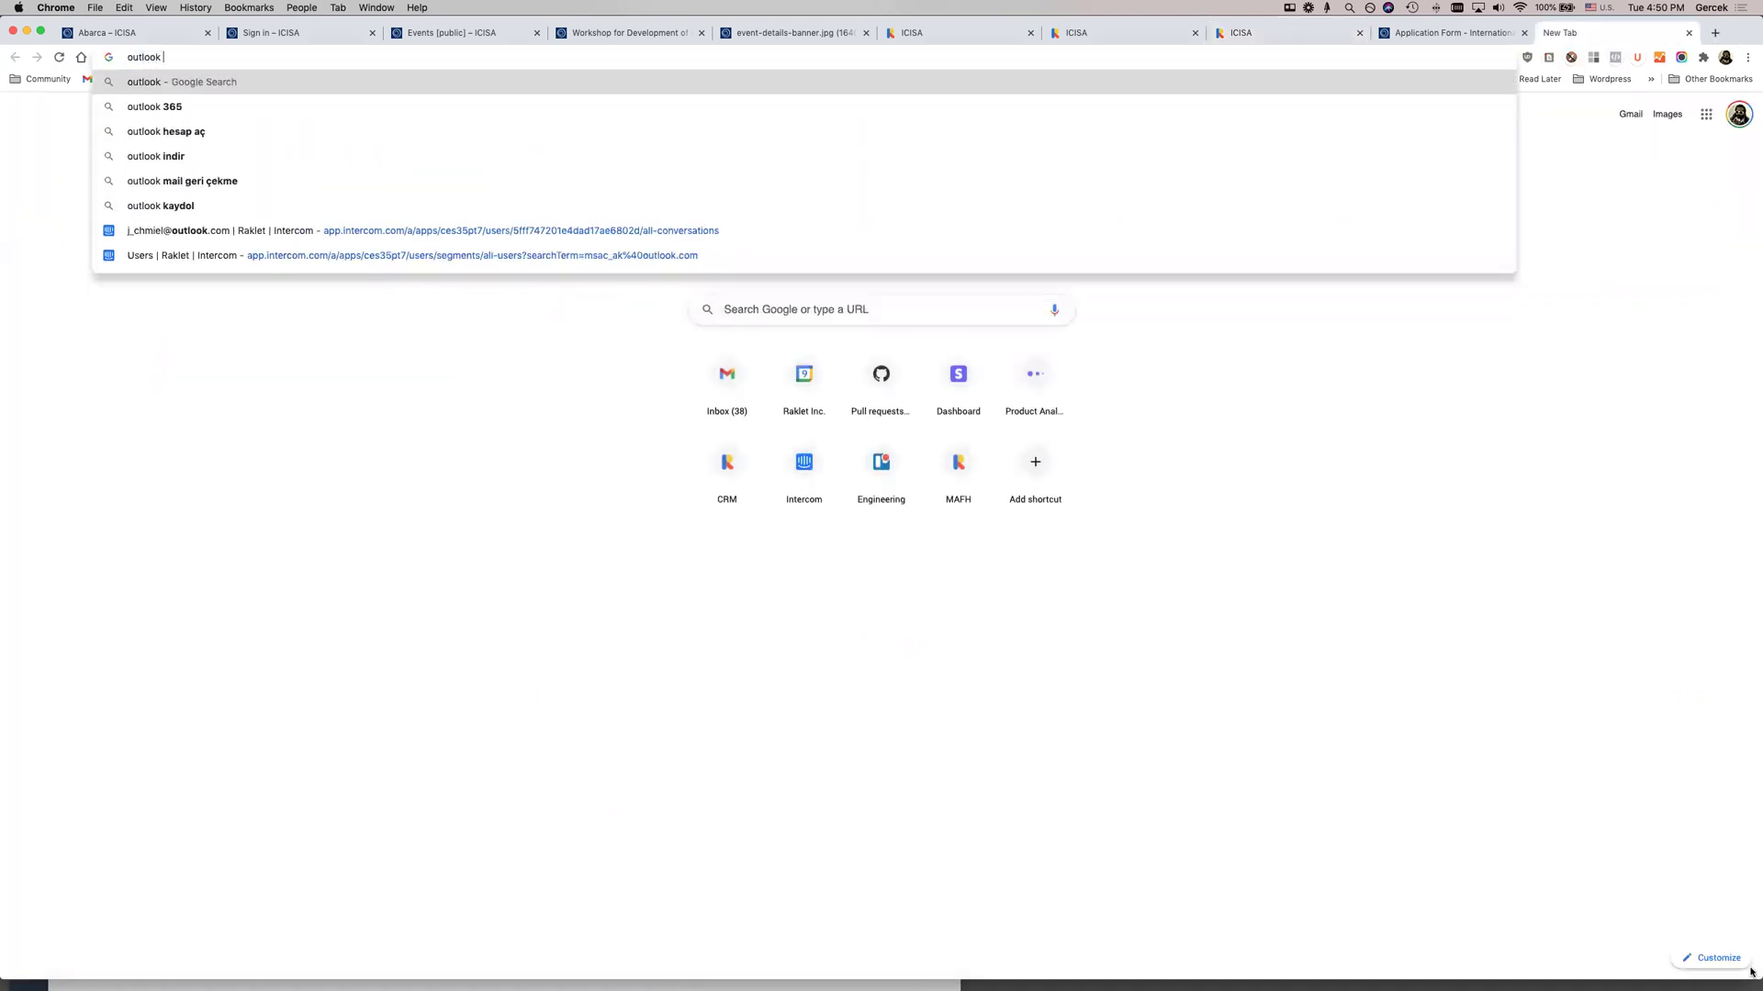
pyautogui.write('contact export')
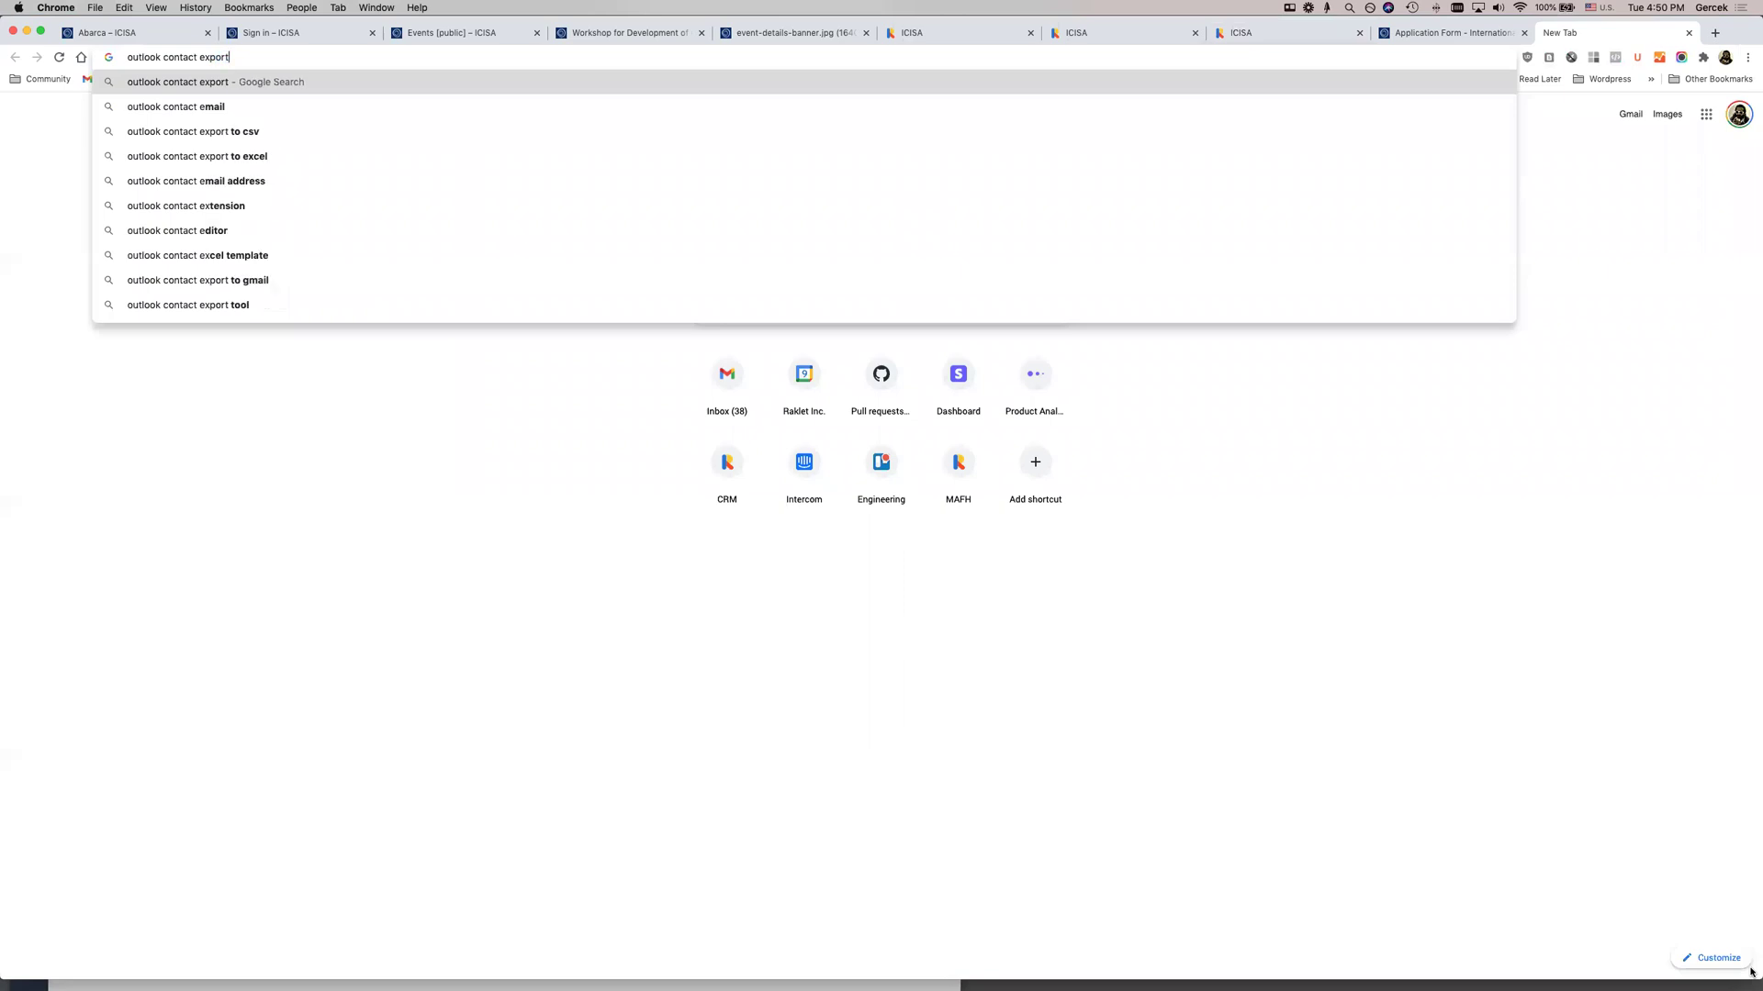
pyautogui.press('Return')
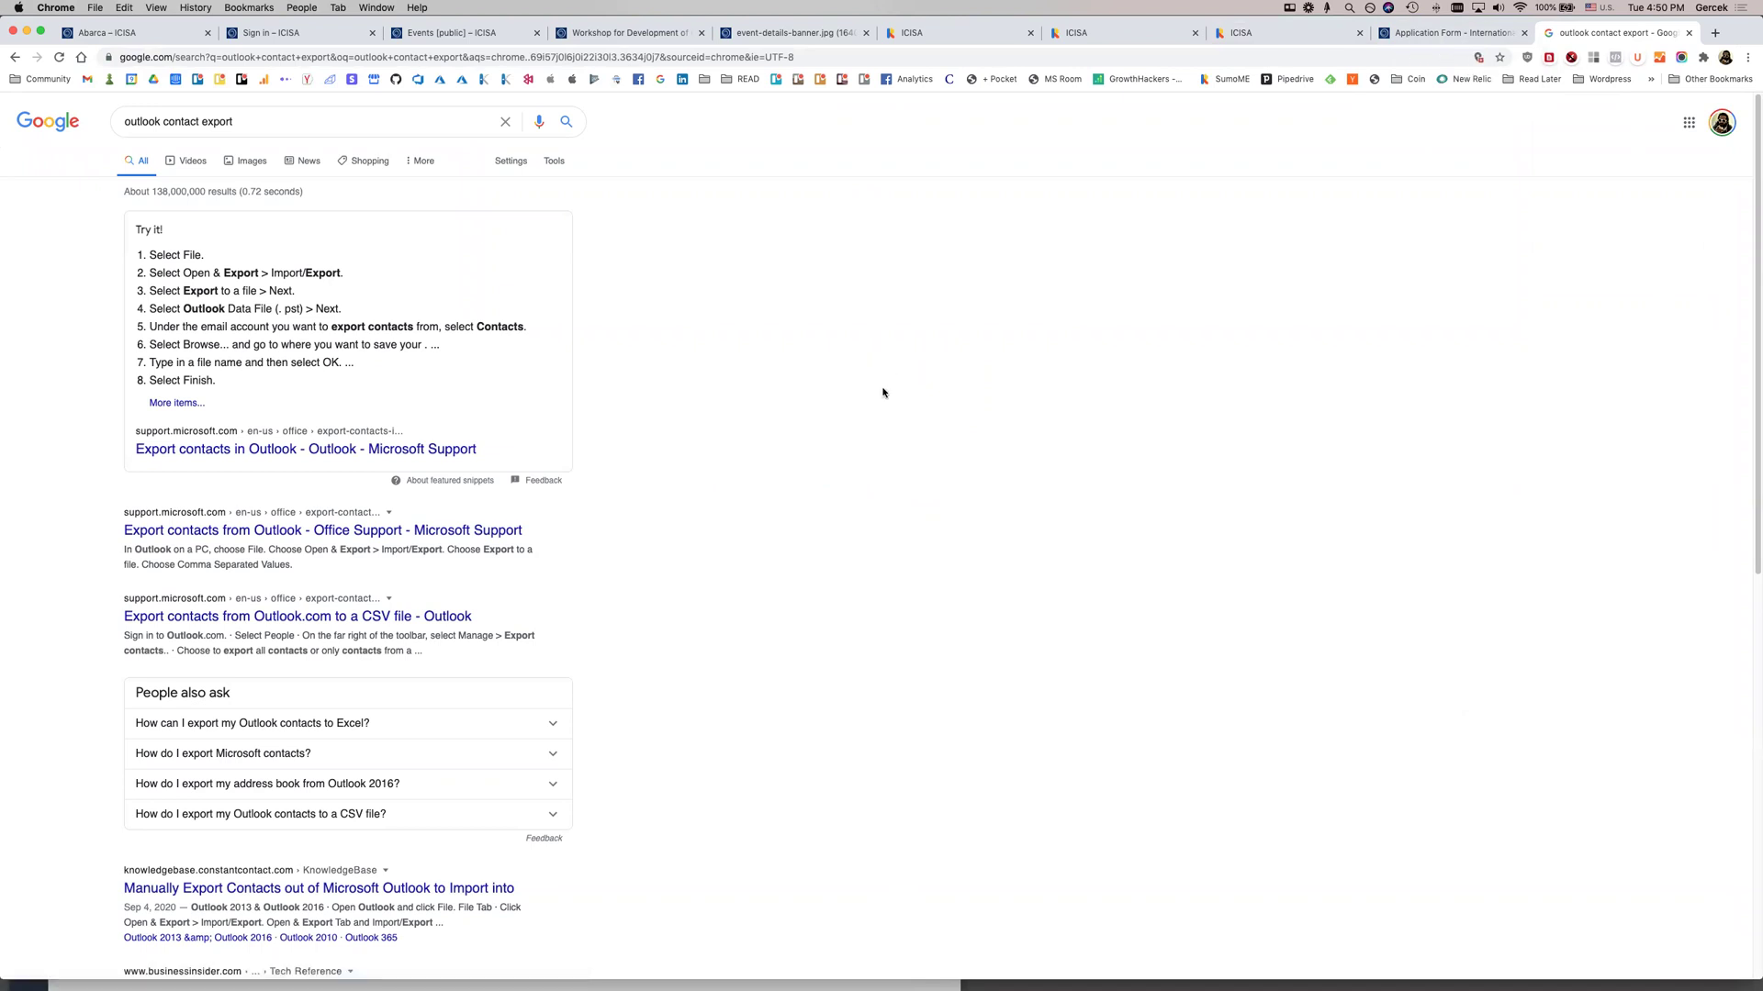
pyautogui.press('super+w')
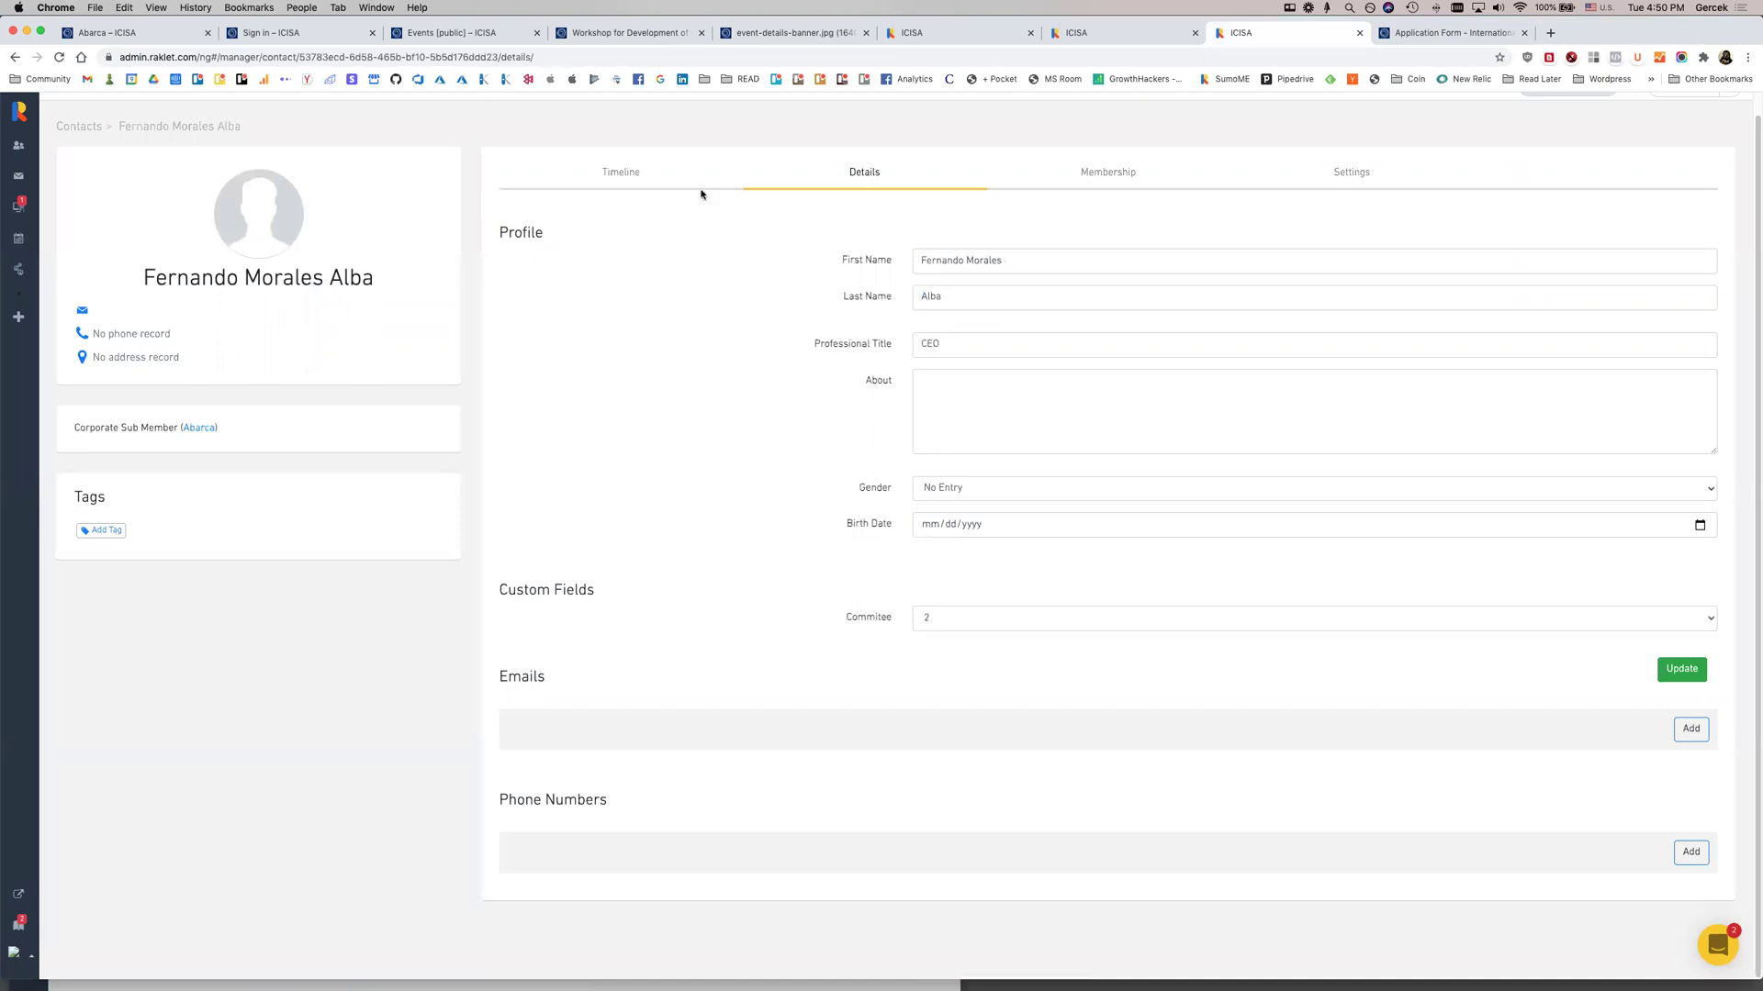
# Open the Abarca company contact and mark one sub member as Corporate Responsible
pyautogui.click(622, 175)
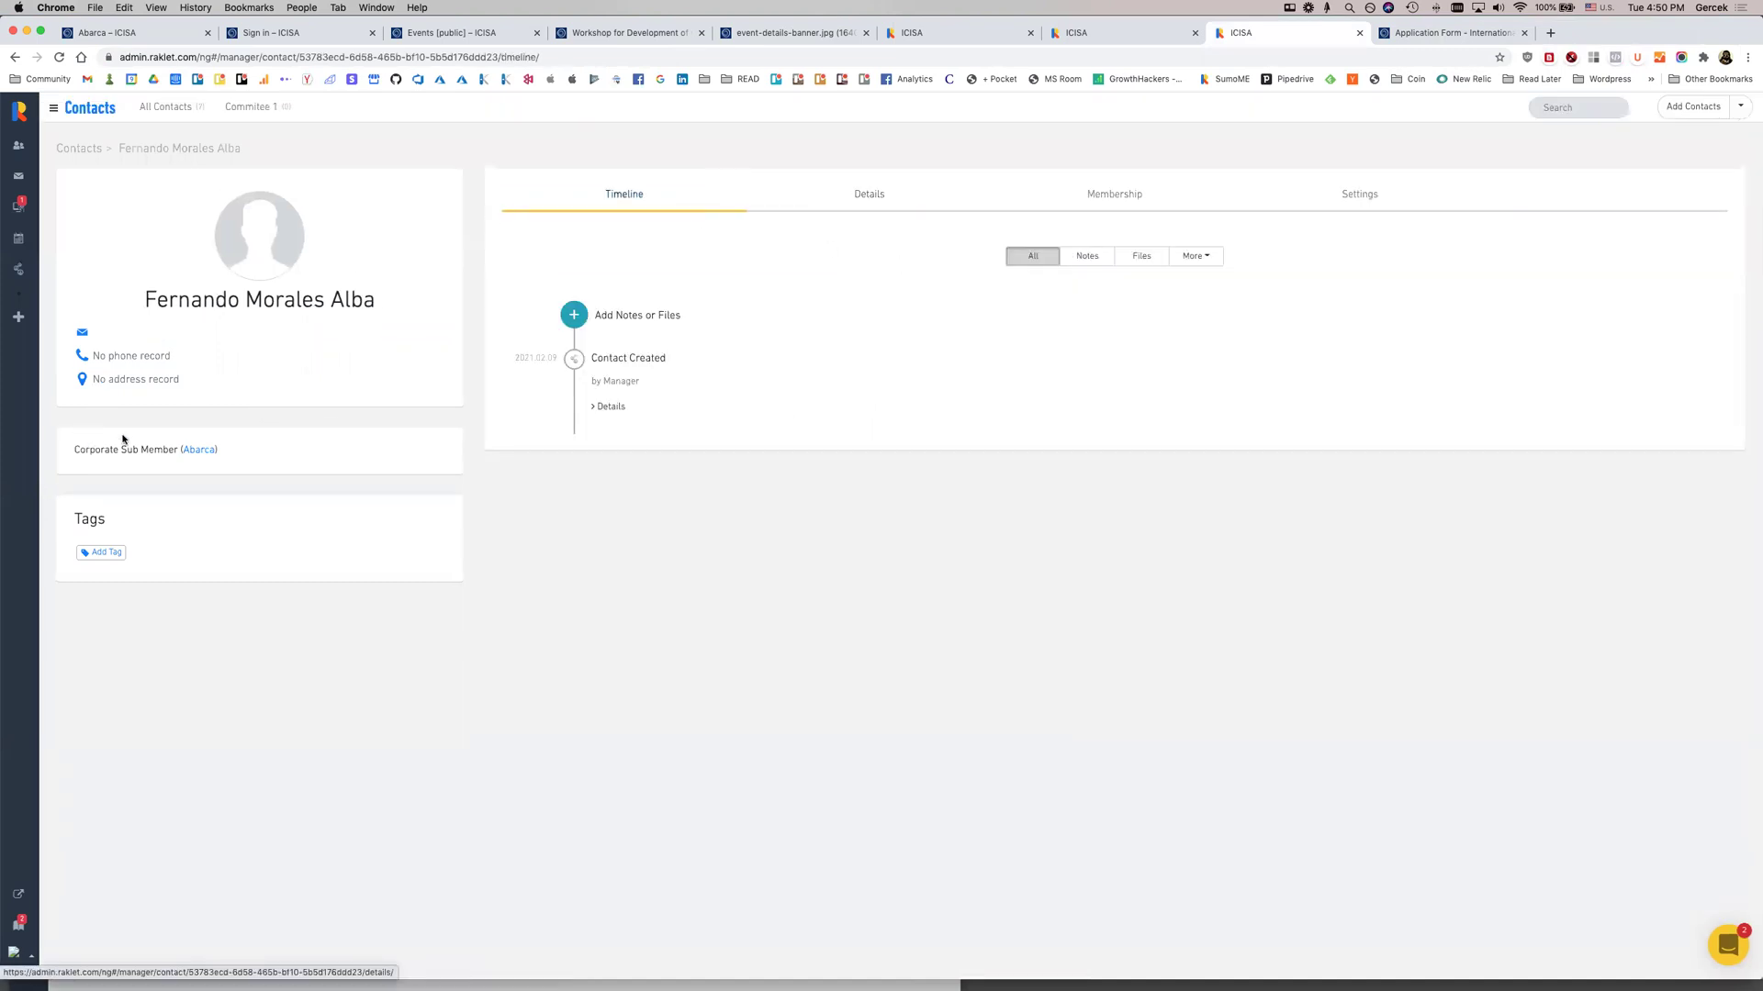
pyautogui.click(201, 450)
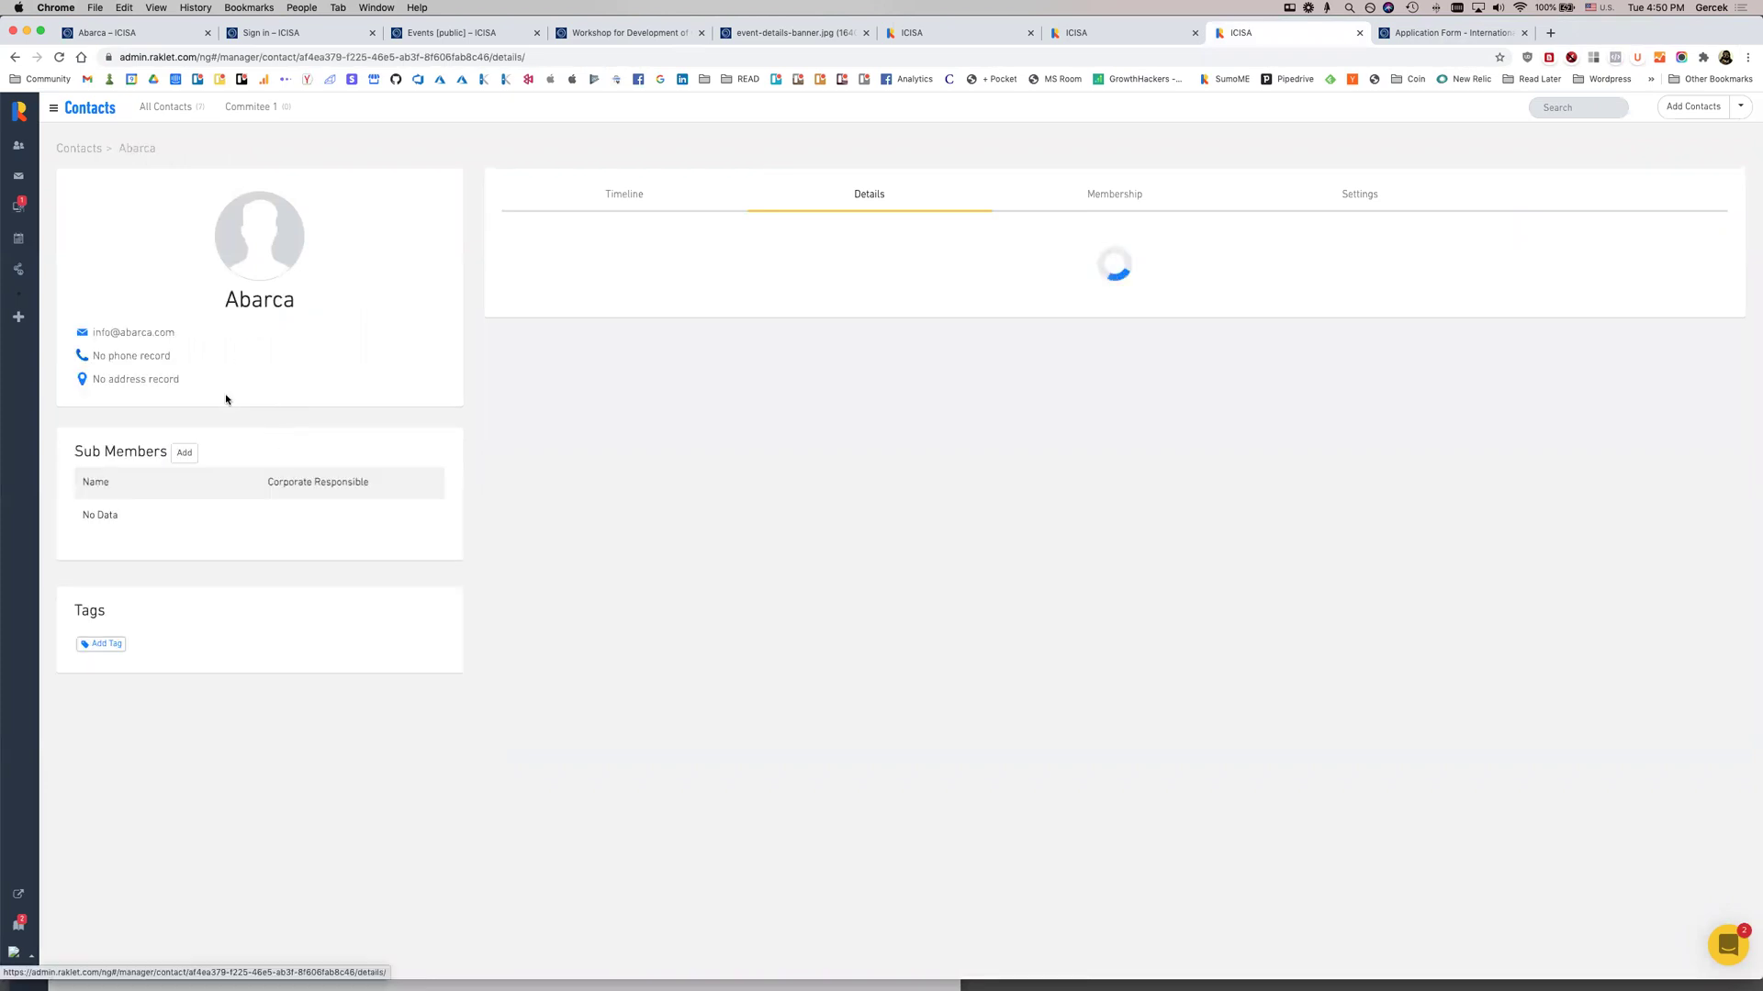
pyautogui.click(290, 522)
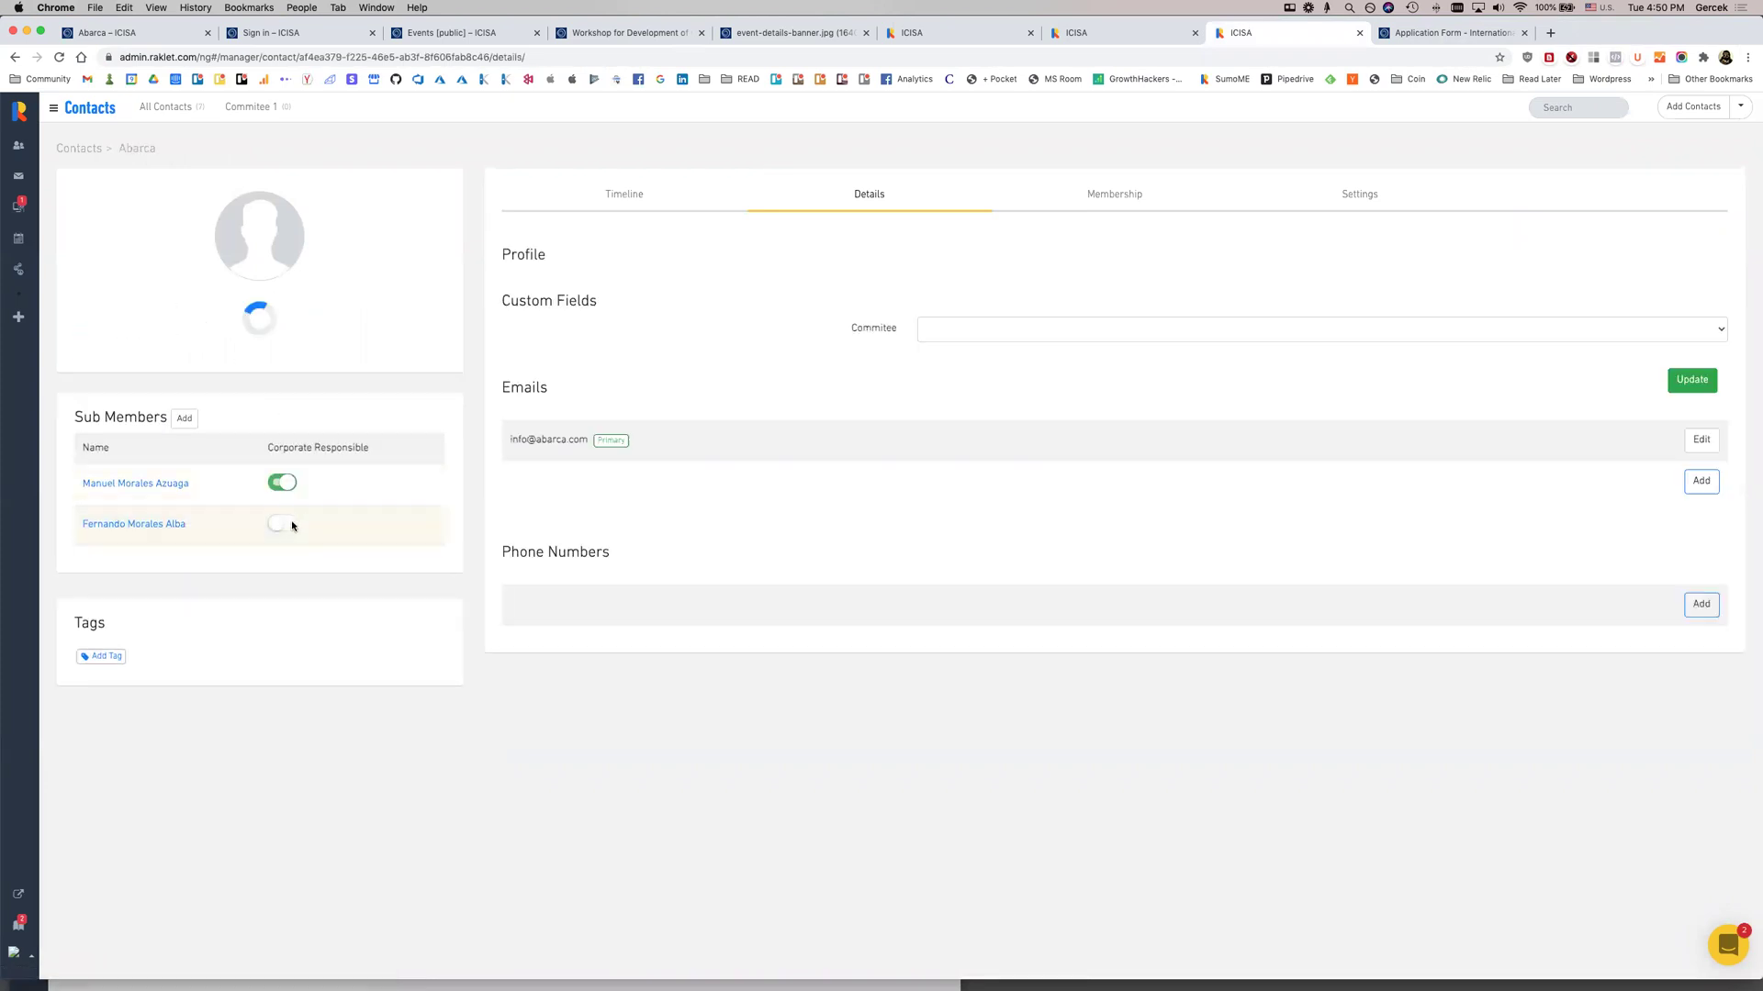
pyautogui.click(273, 254)
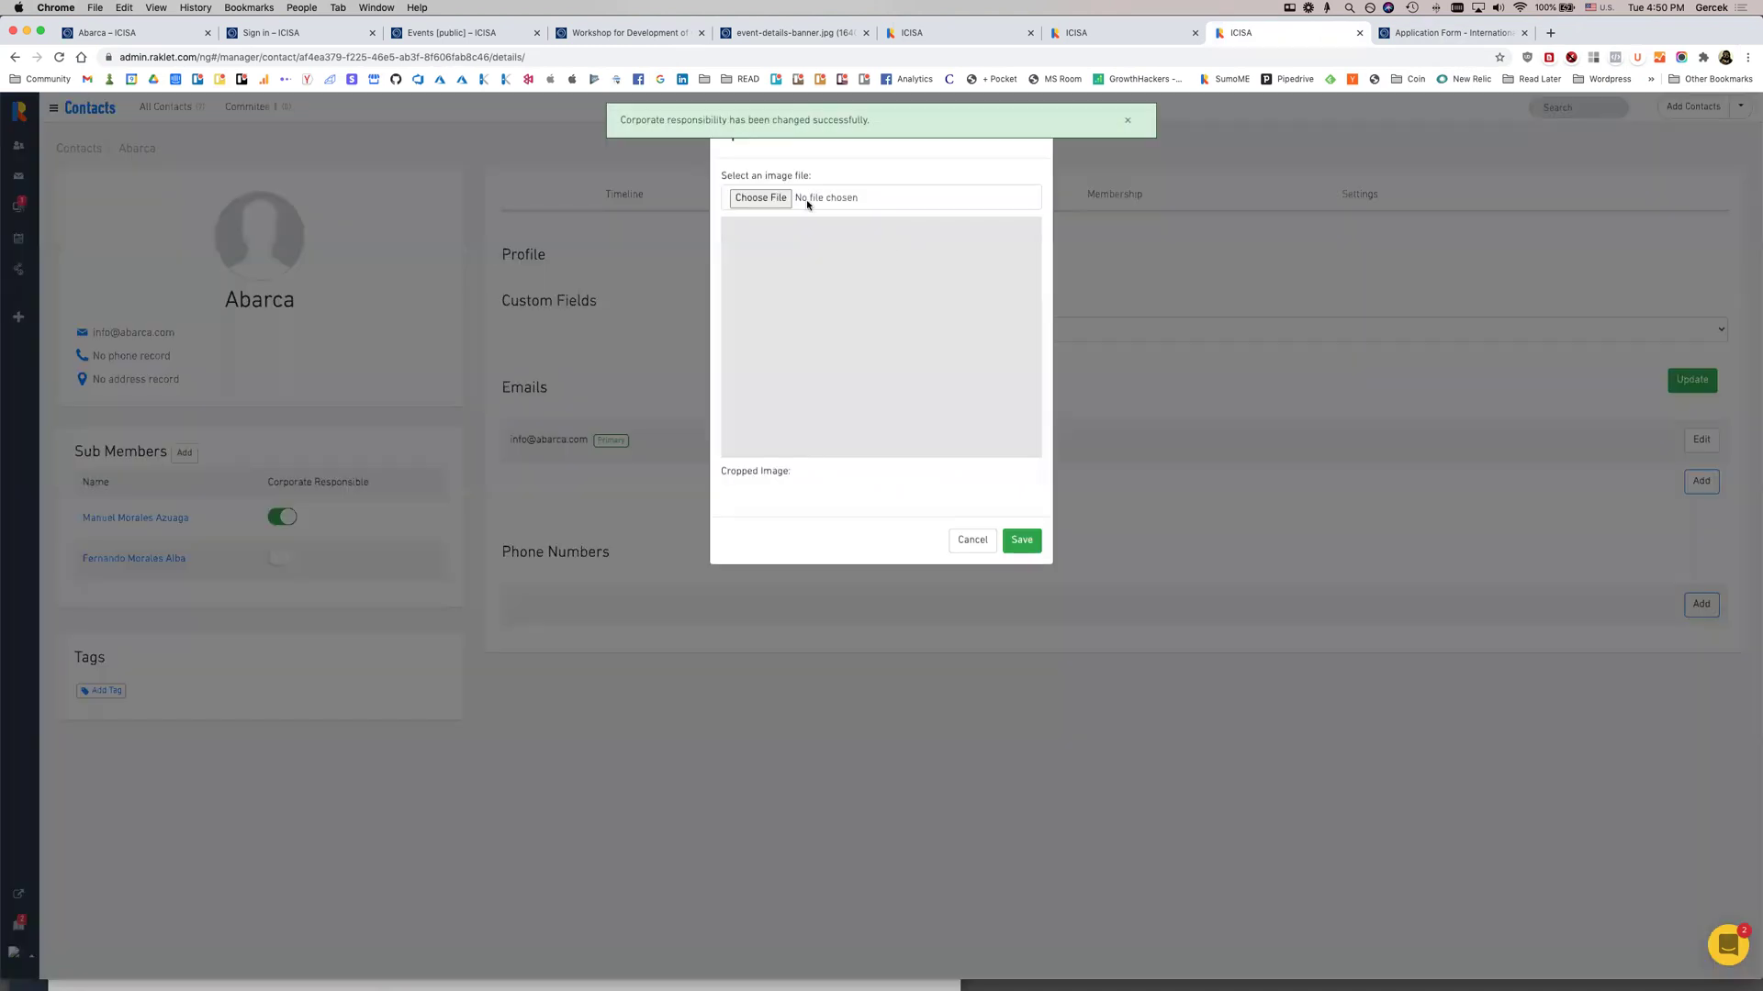
pyautogui.click(760, 198)
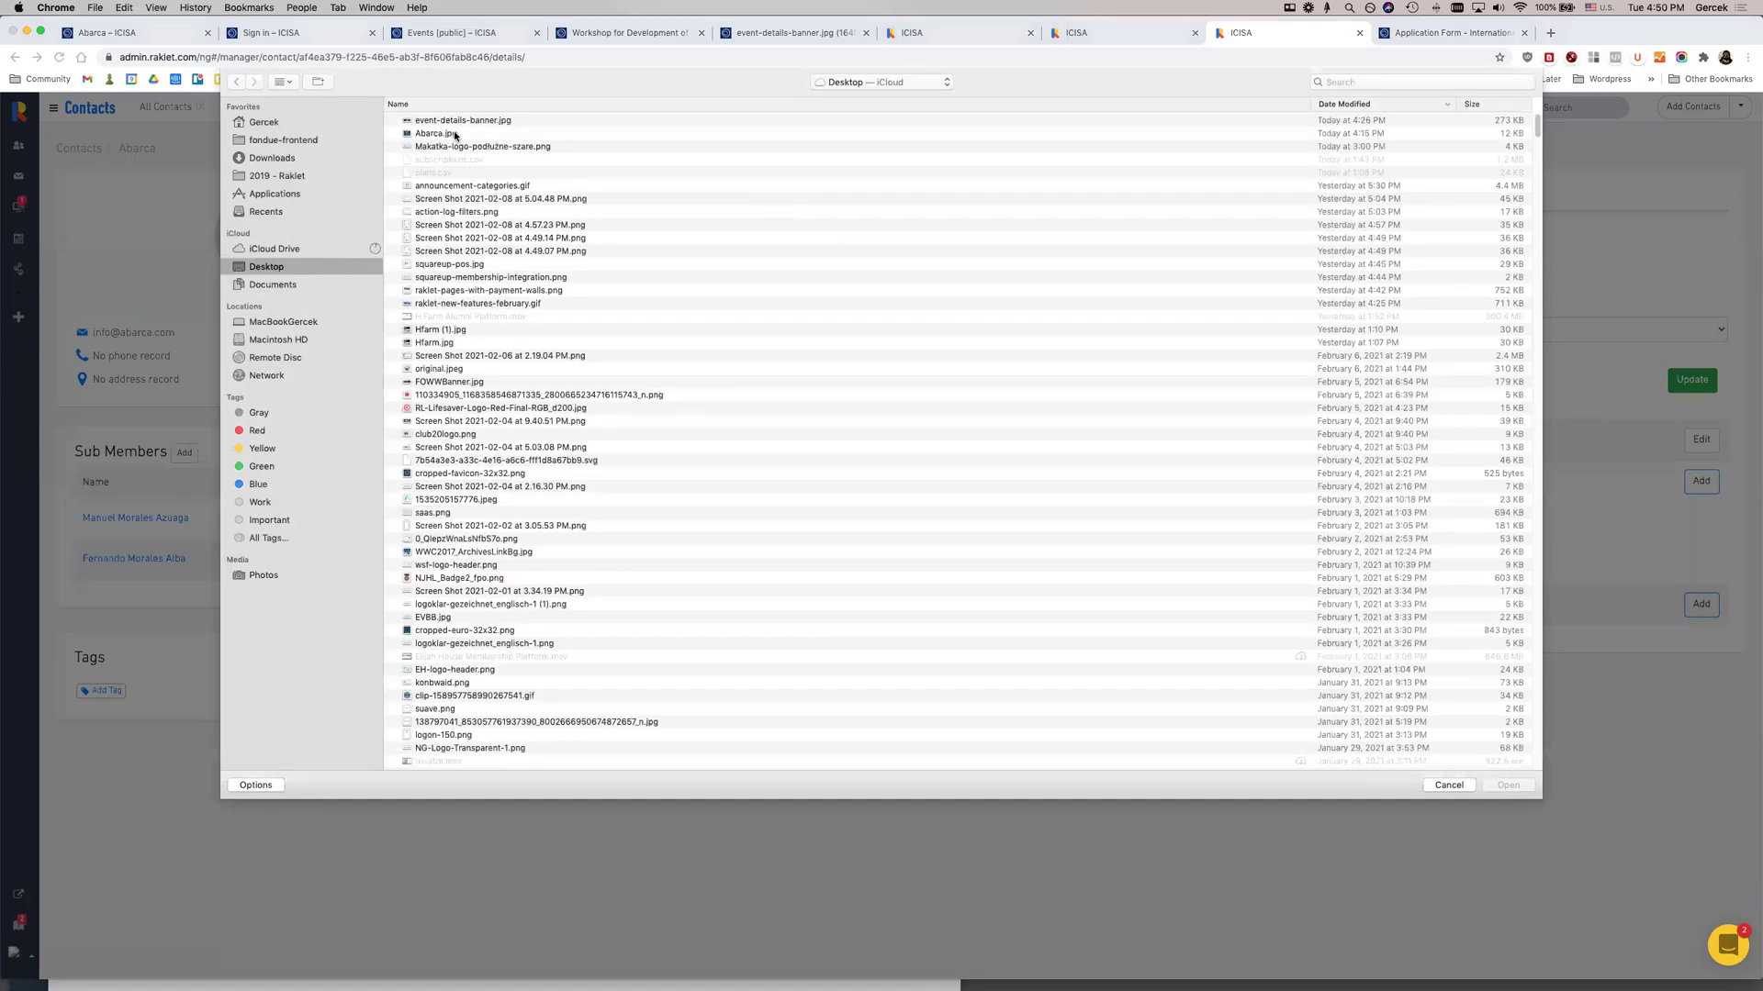
pyautogui.click(453, 133)
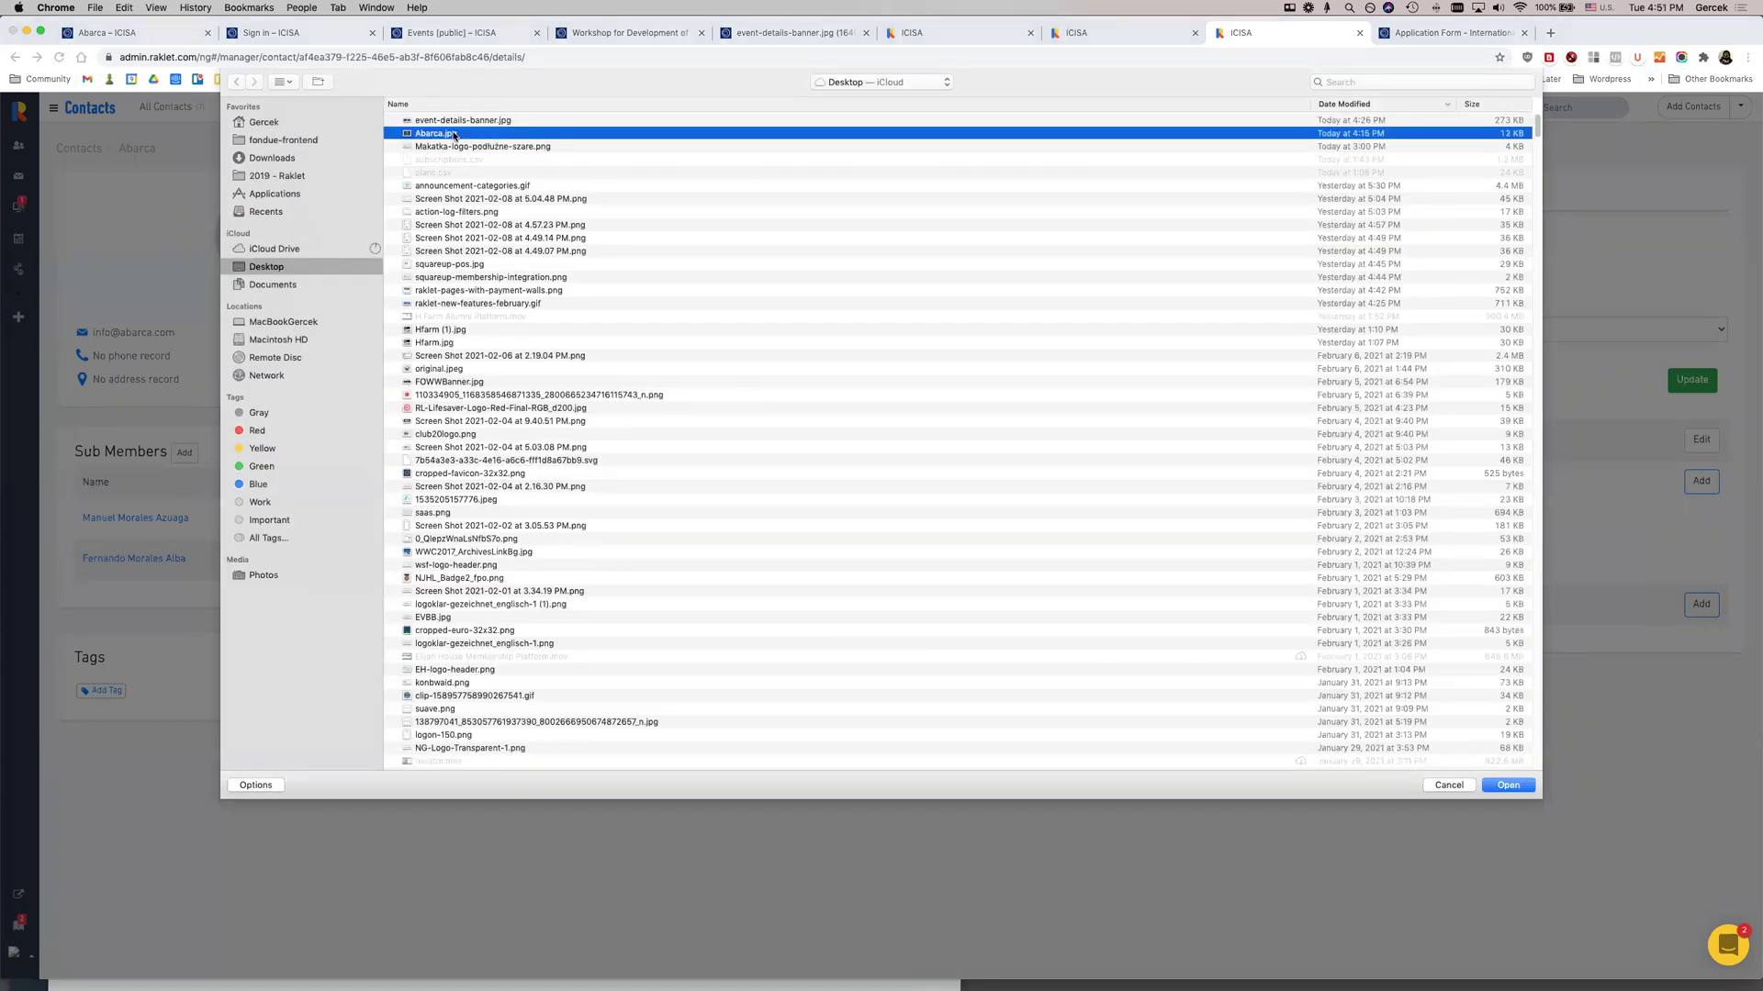
pyautogui.doubleClick(454, 136)
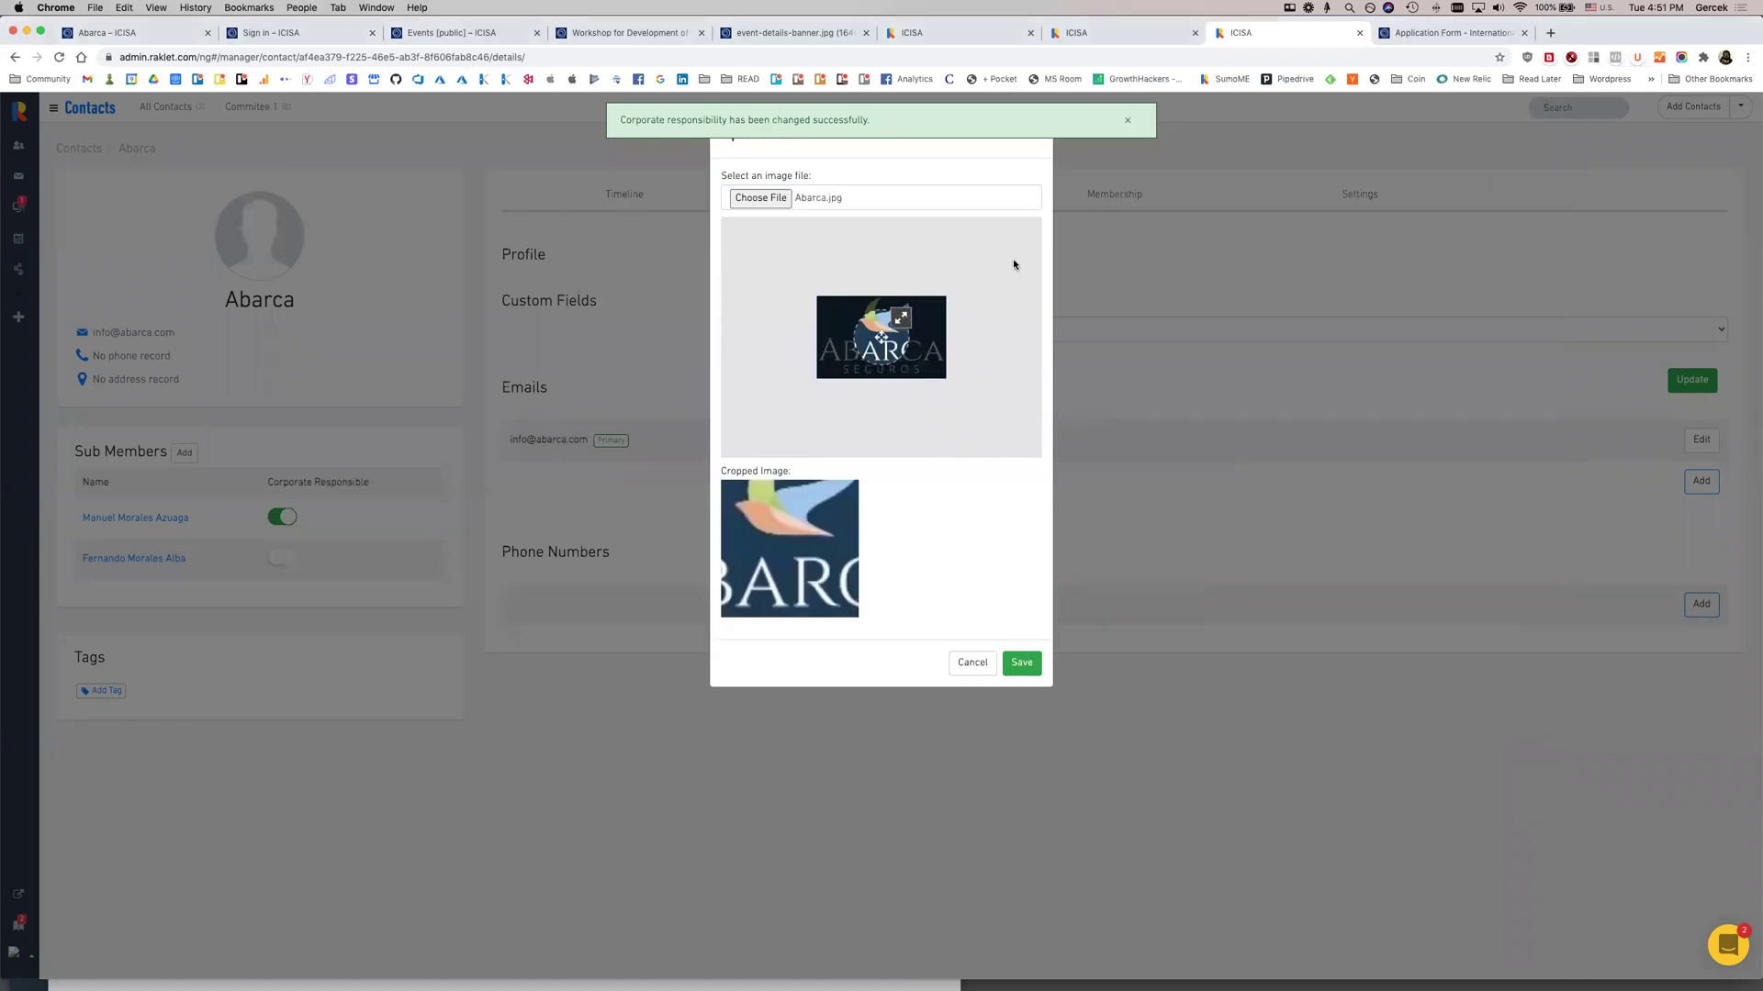
pyautogui.moveTo(856, 342)
pyautogui.mouseDown()
pyautogui.moveTo(881, 342)
pyautogui.moveTo(858, 341)
pyautogui.mouseUp()
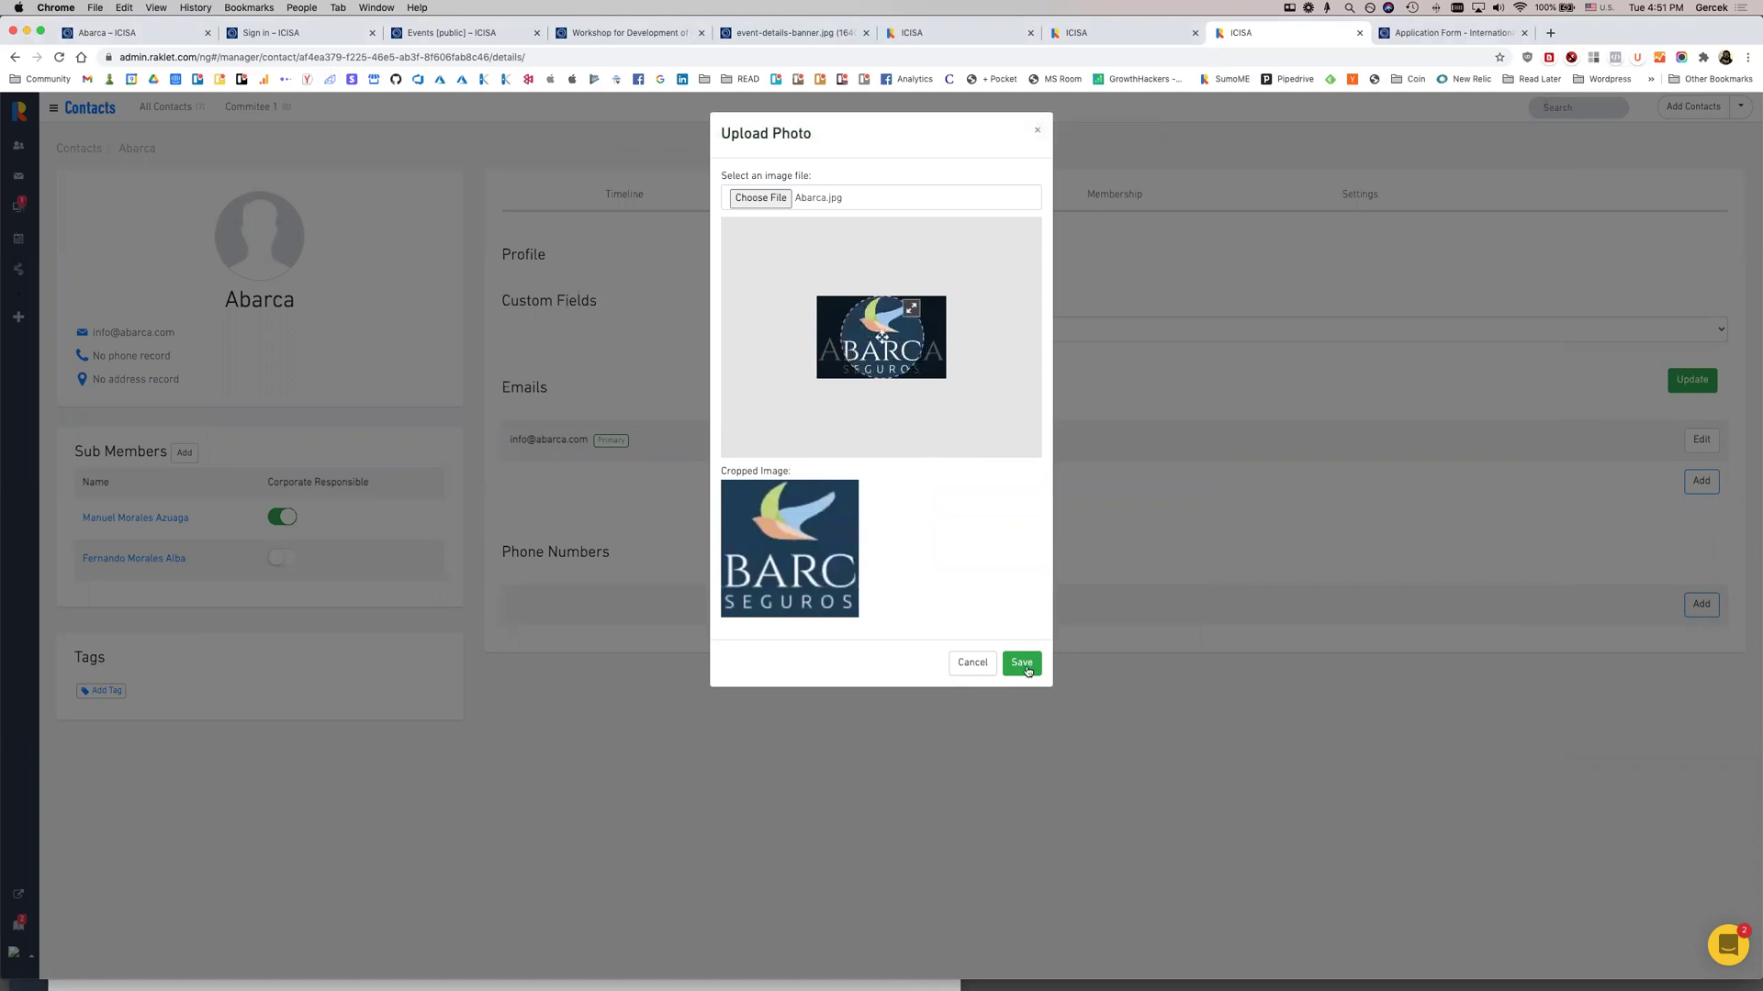
pyautogui.click(1024, 664)
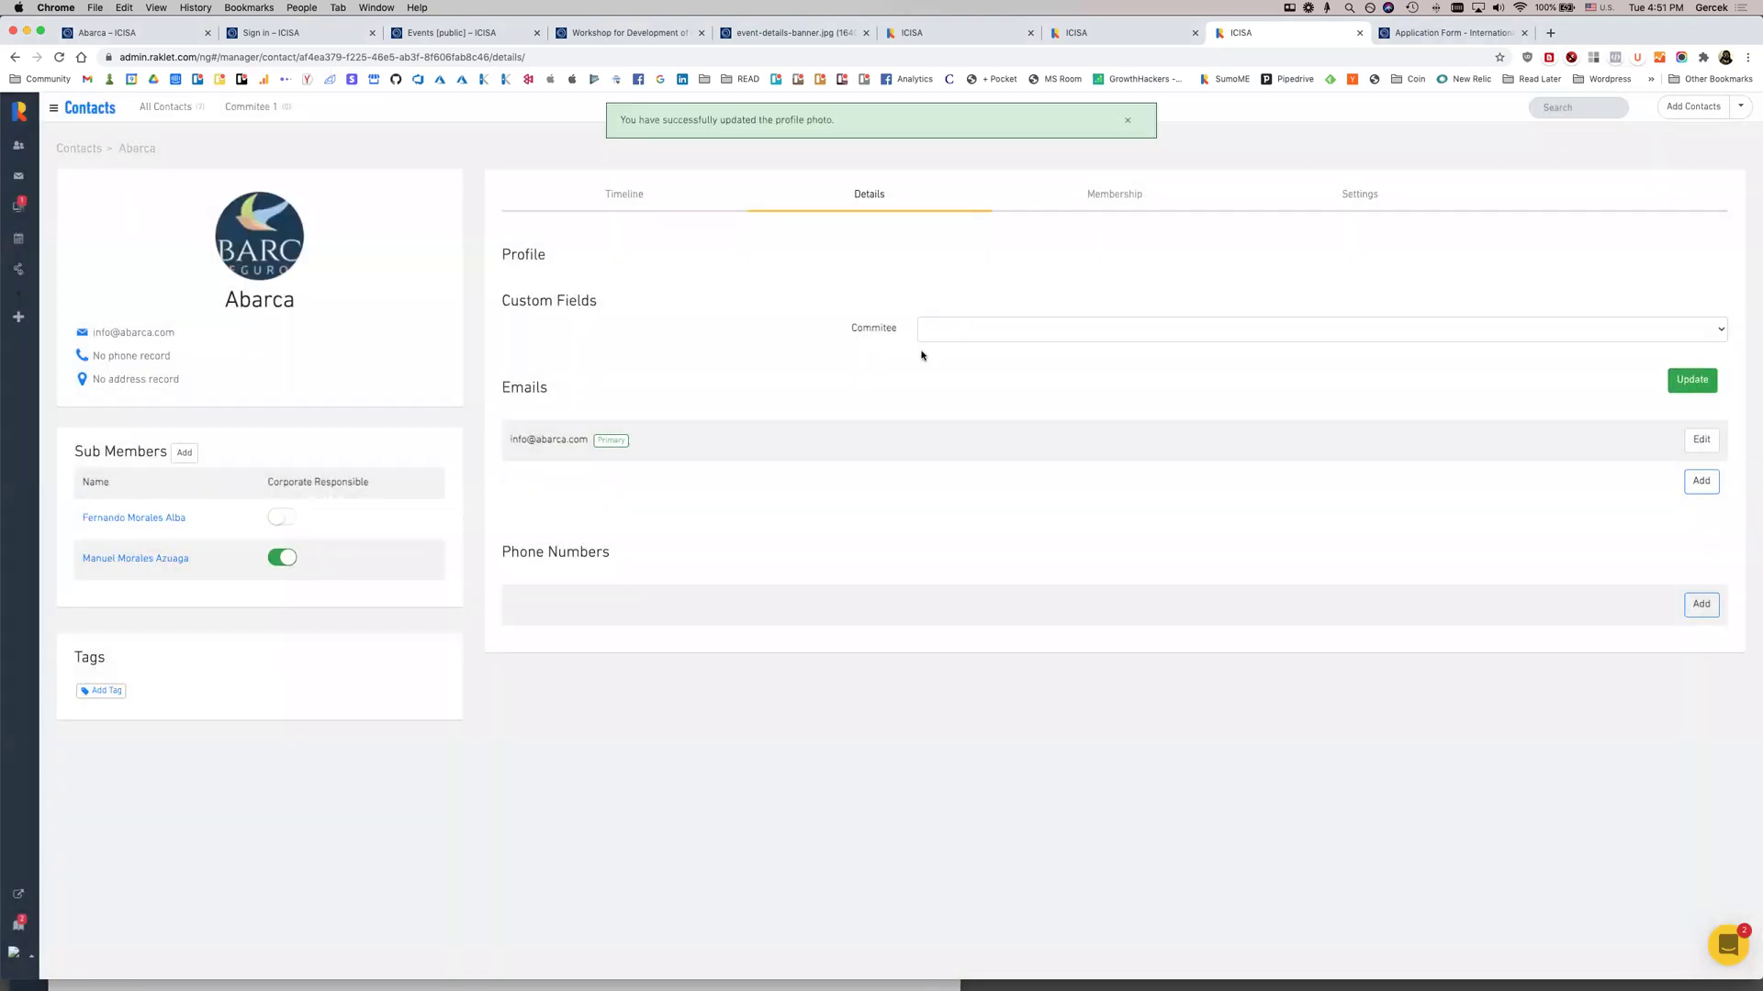
pyautogui.click(40, 949)
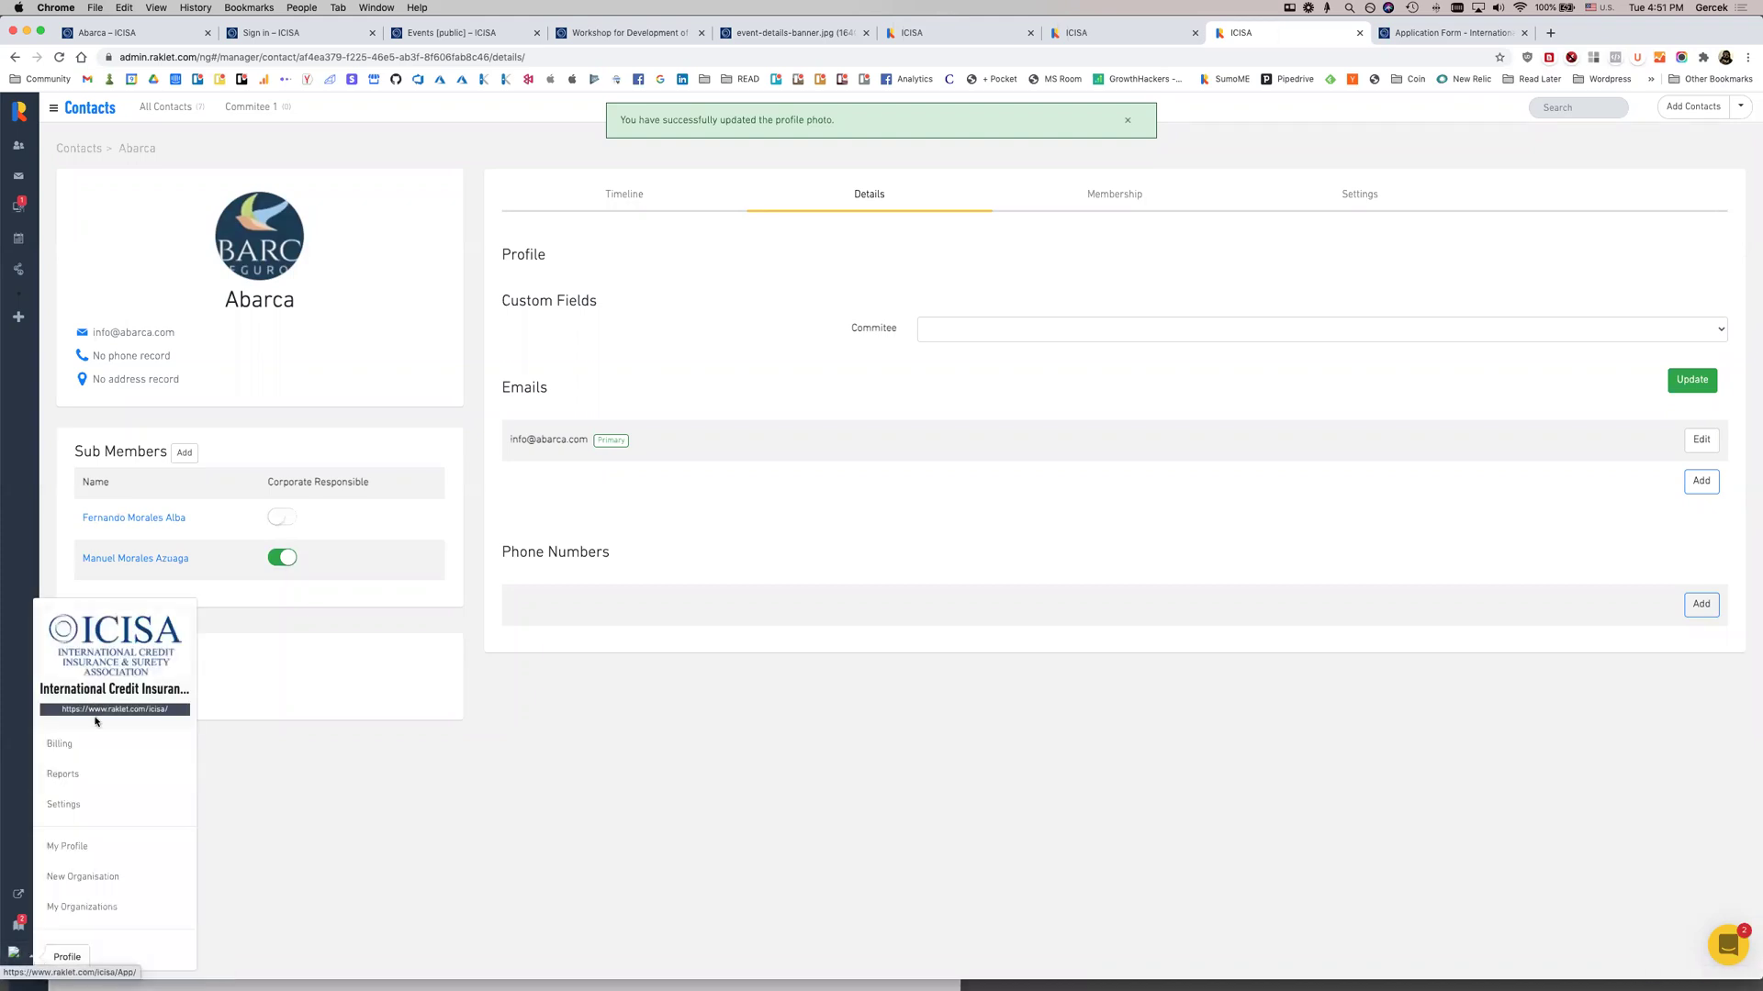
# Open Billing and compare custom field limits: Essentials 5, Professional 10, Premium-5k 20
pyautogui.click(178, 752)
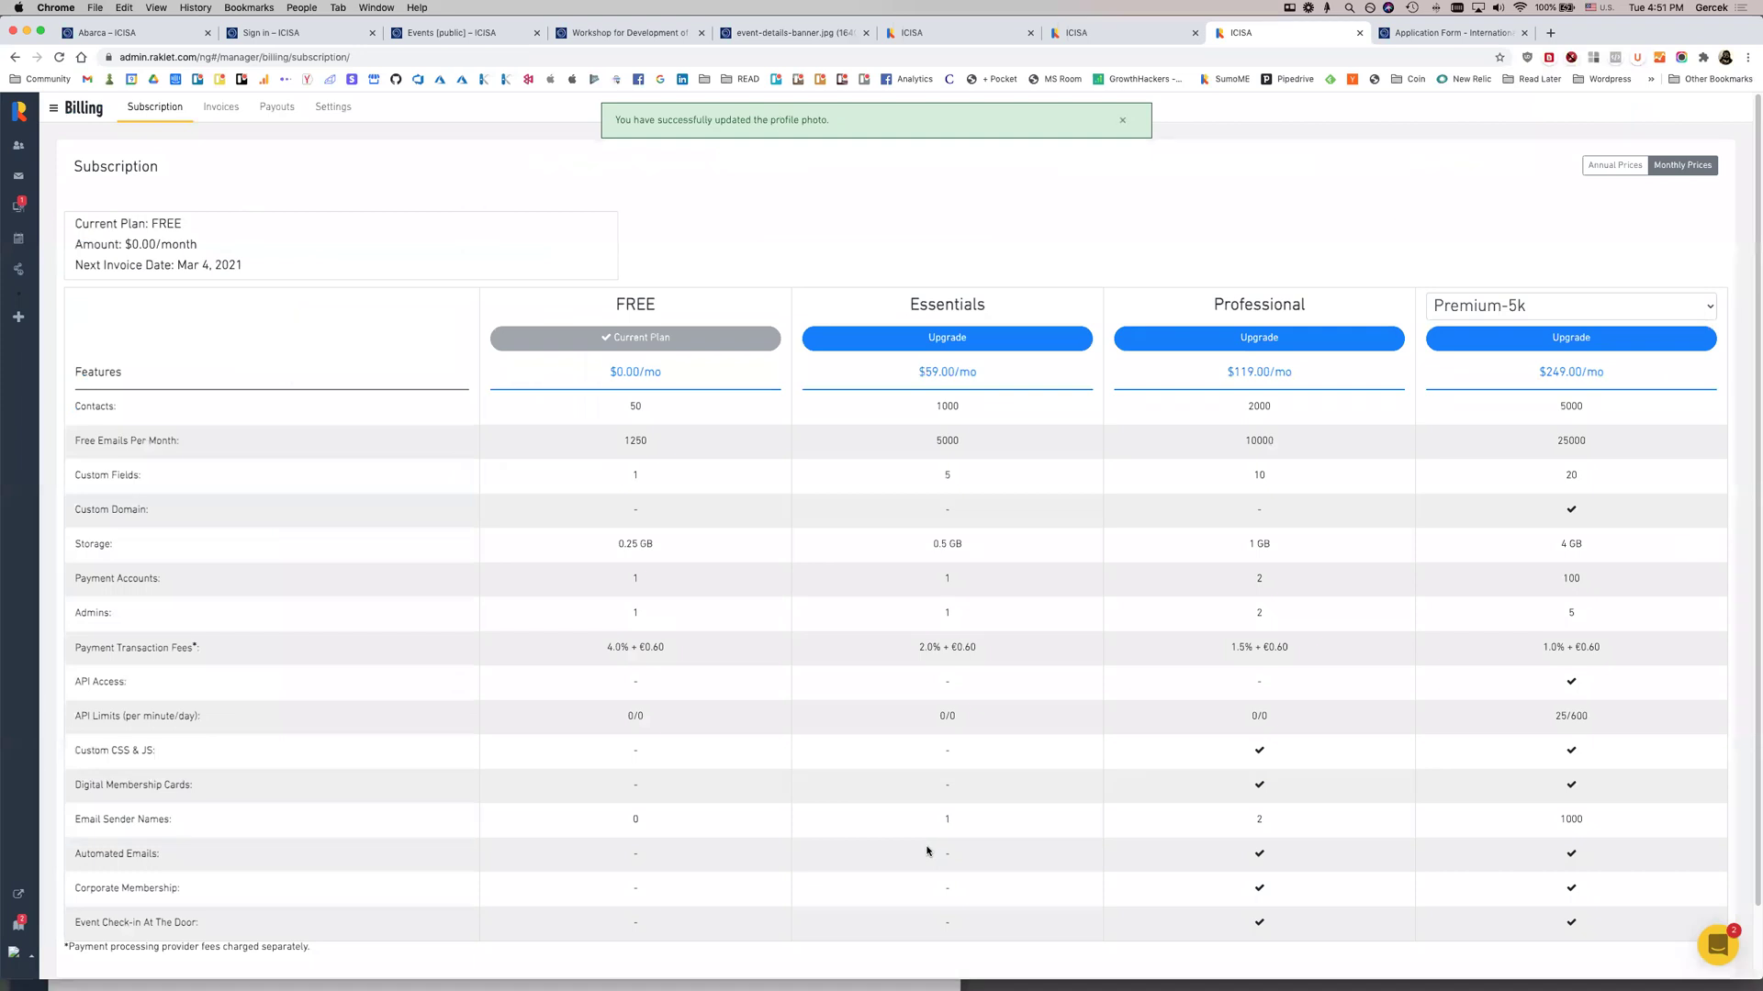
pyautogui.moveTo(30, 978); pyautogui.dragTo(14, 934)
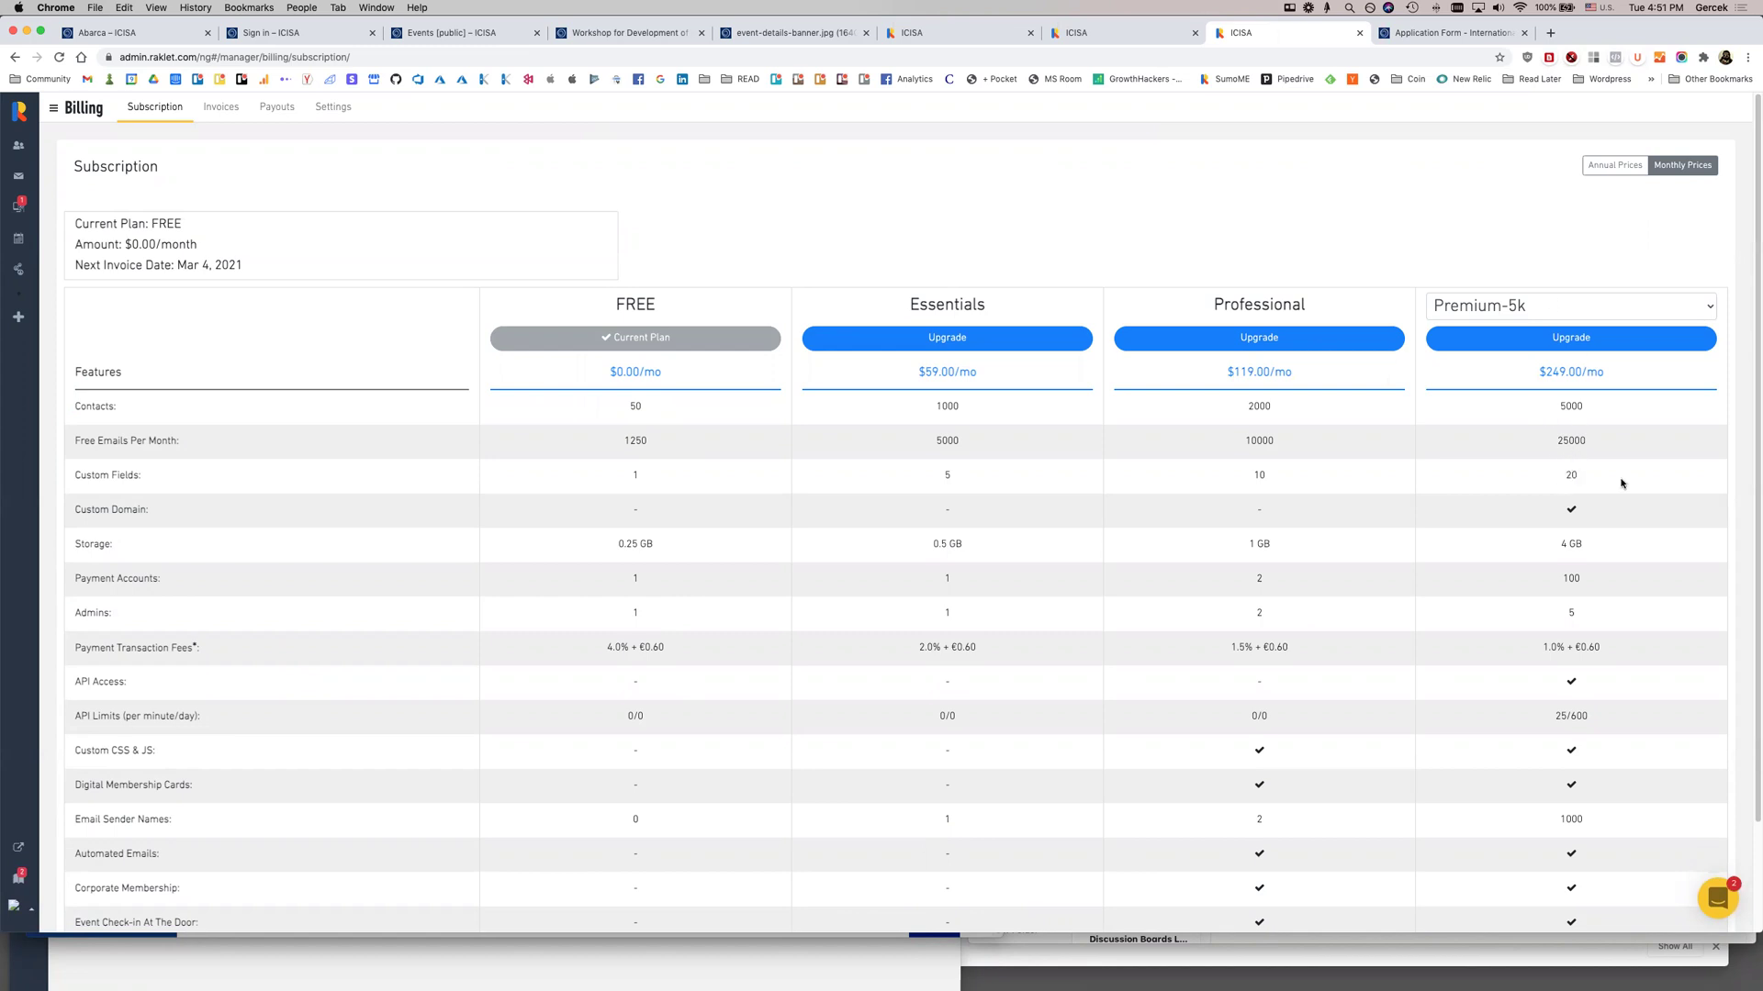
pyautogui.doubleClick(1572, 475)
pyautogui.doubleClick(1256, 476)
pyautogui.doubleClick(947, 478)
pyautogui.click(1007, 480)
# Compare Professional's 2 admins and contact limits of 1000, 2000 and 5000 across plans
pyautogui.doubleClick(1259, 613)
pyautogui.click(1330, 674)
pyautogui.moveTo(928, 405); pyautogui.dragTo(972, 411)
pyautogui.click(972, 412)
pyautogui.moveTo(1241, 406); pyautogui.dragTo(1276, 406)
pyautogui.moveTo(1598, 412); pyautogui.dragTo(1528, 415)
pyautogui.scroll(-2, 1170, 514)
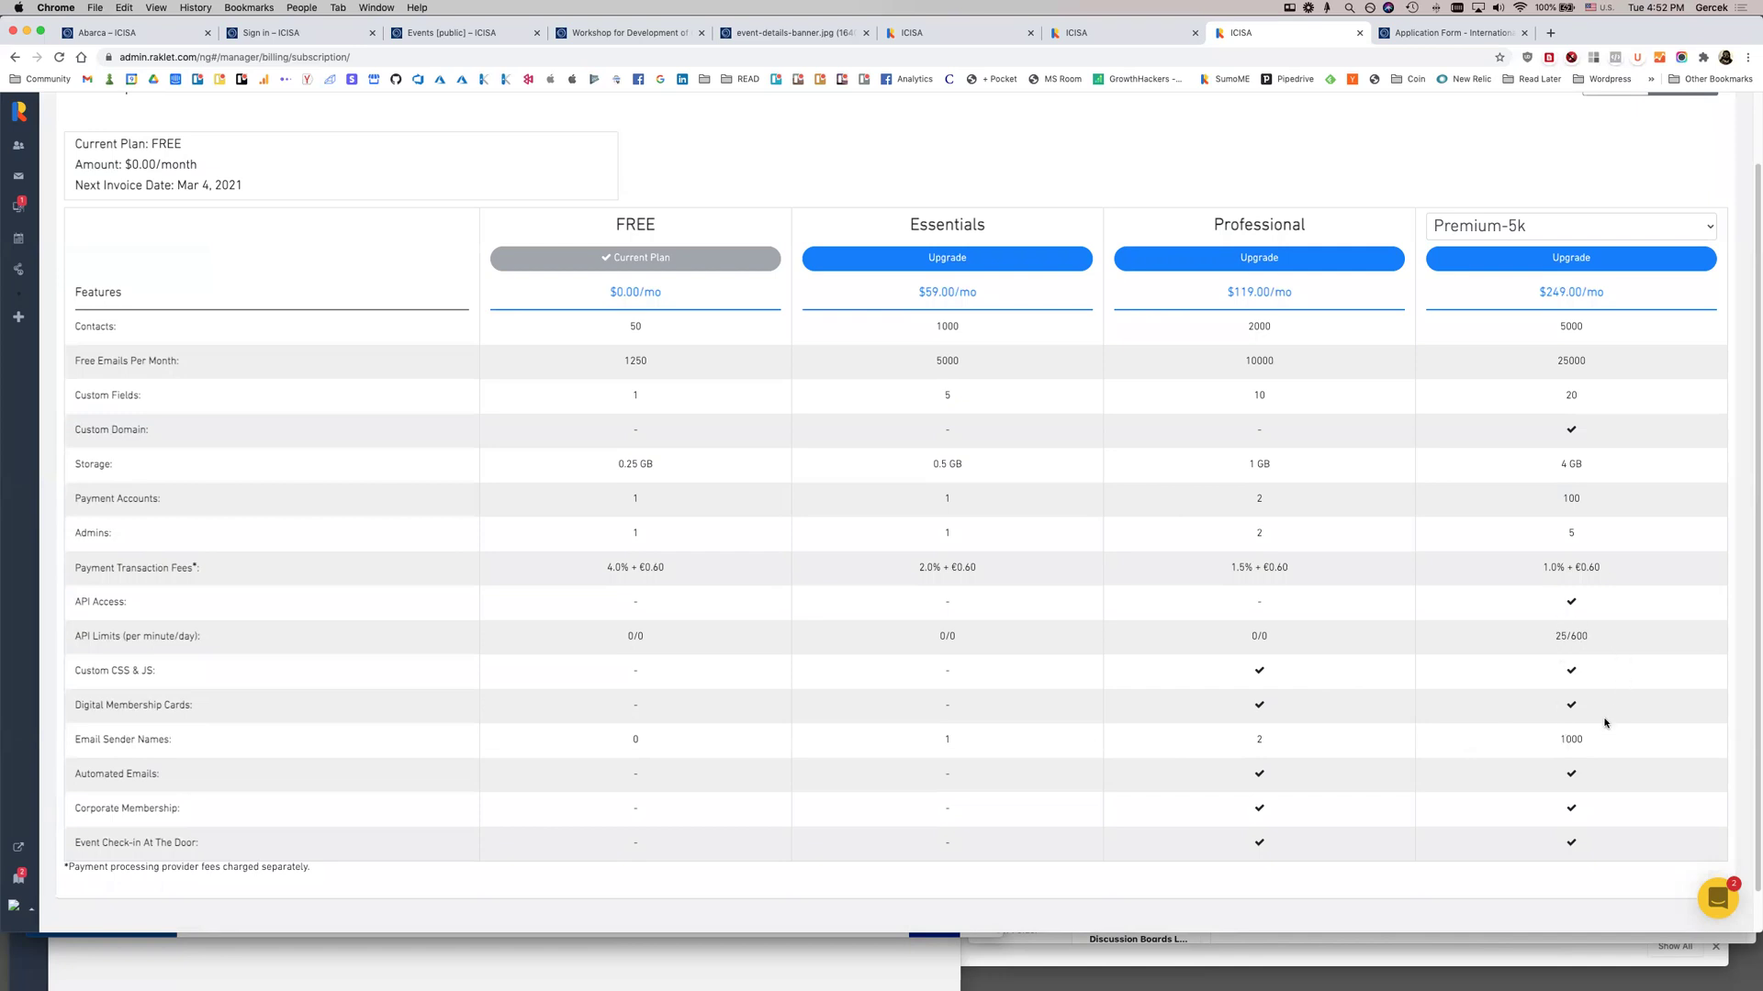
pyautogui.scroll(2, 1608, 725)
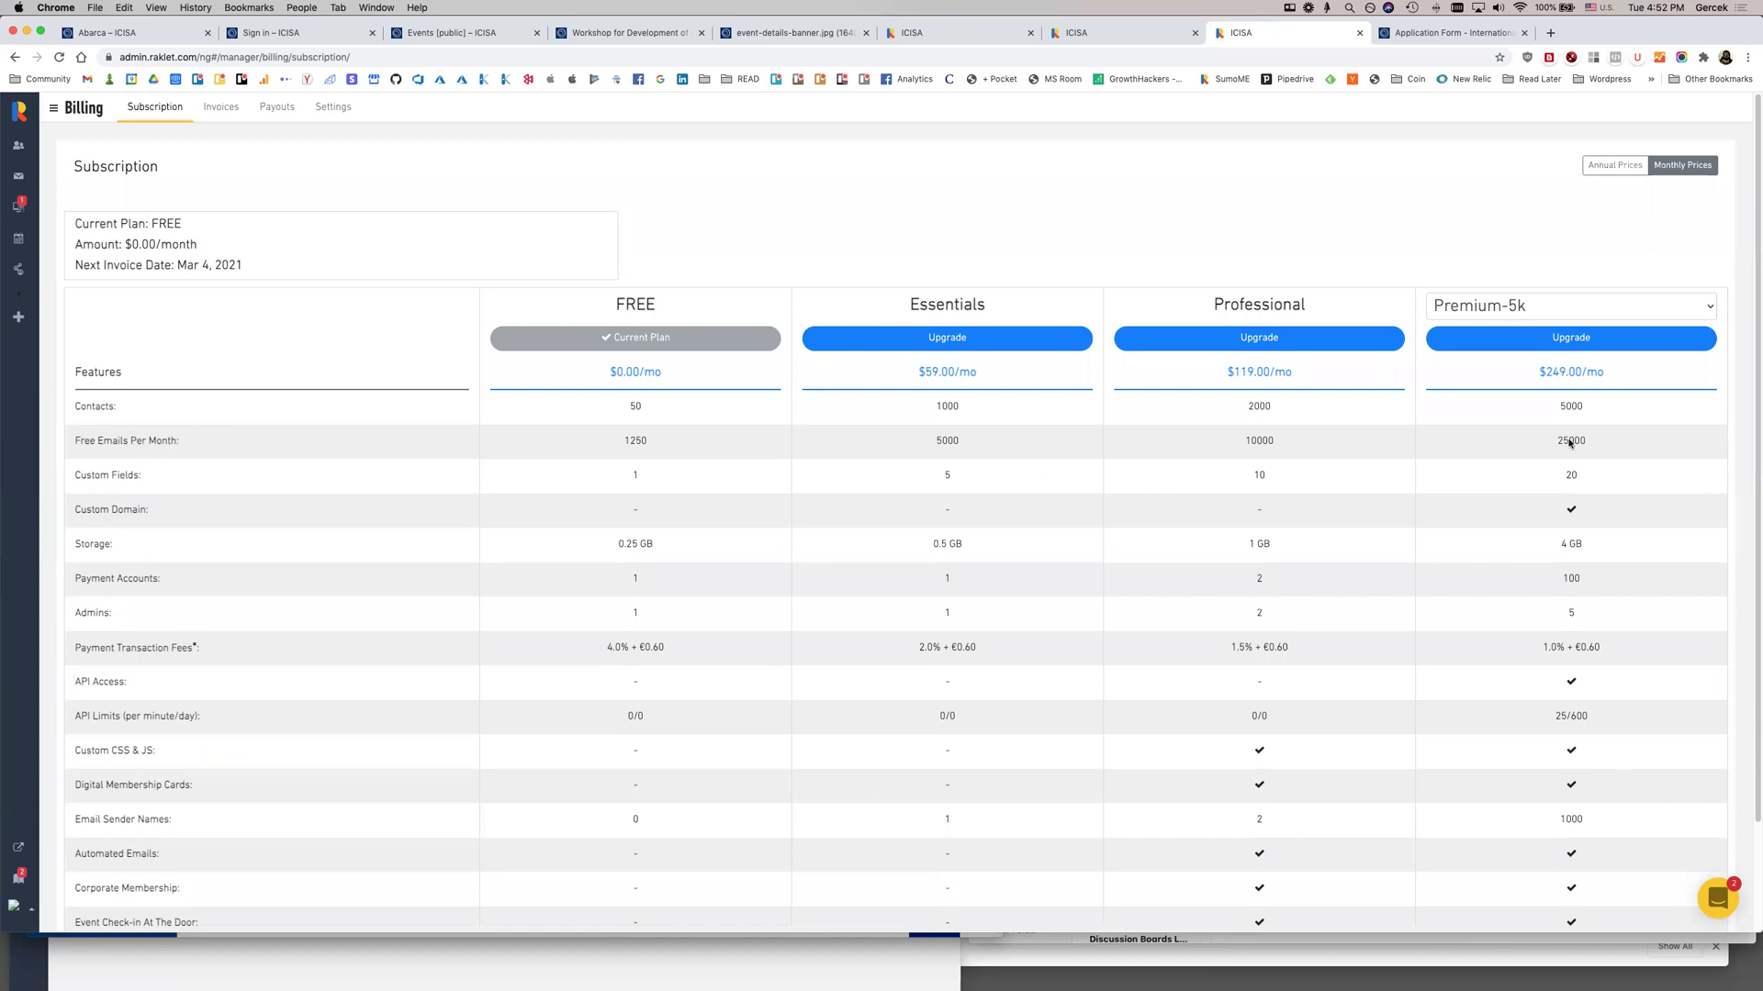
# Switch plans to annual pricing: Essentials $48.97, Professional $98.77, Premium-5k $224.10 per month
pyautogui.click(1592, 164)
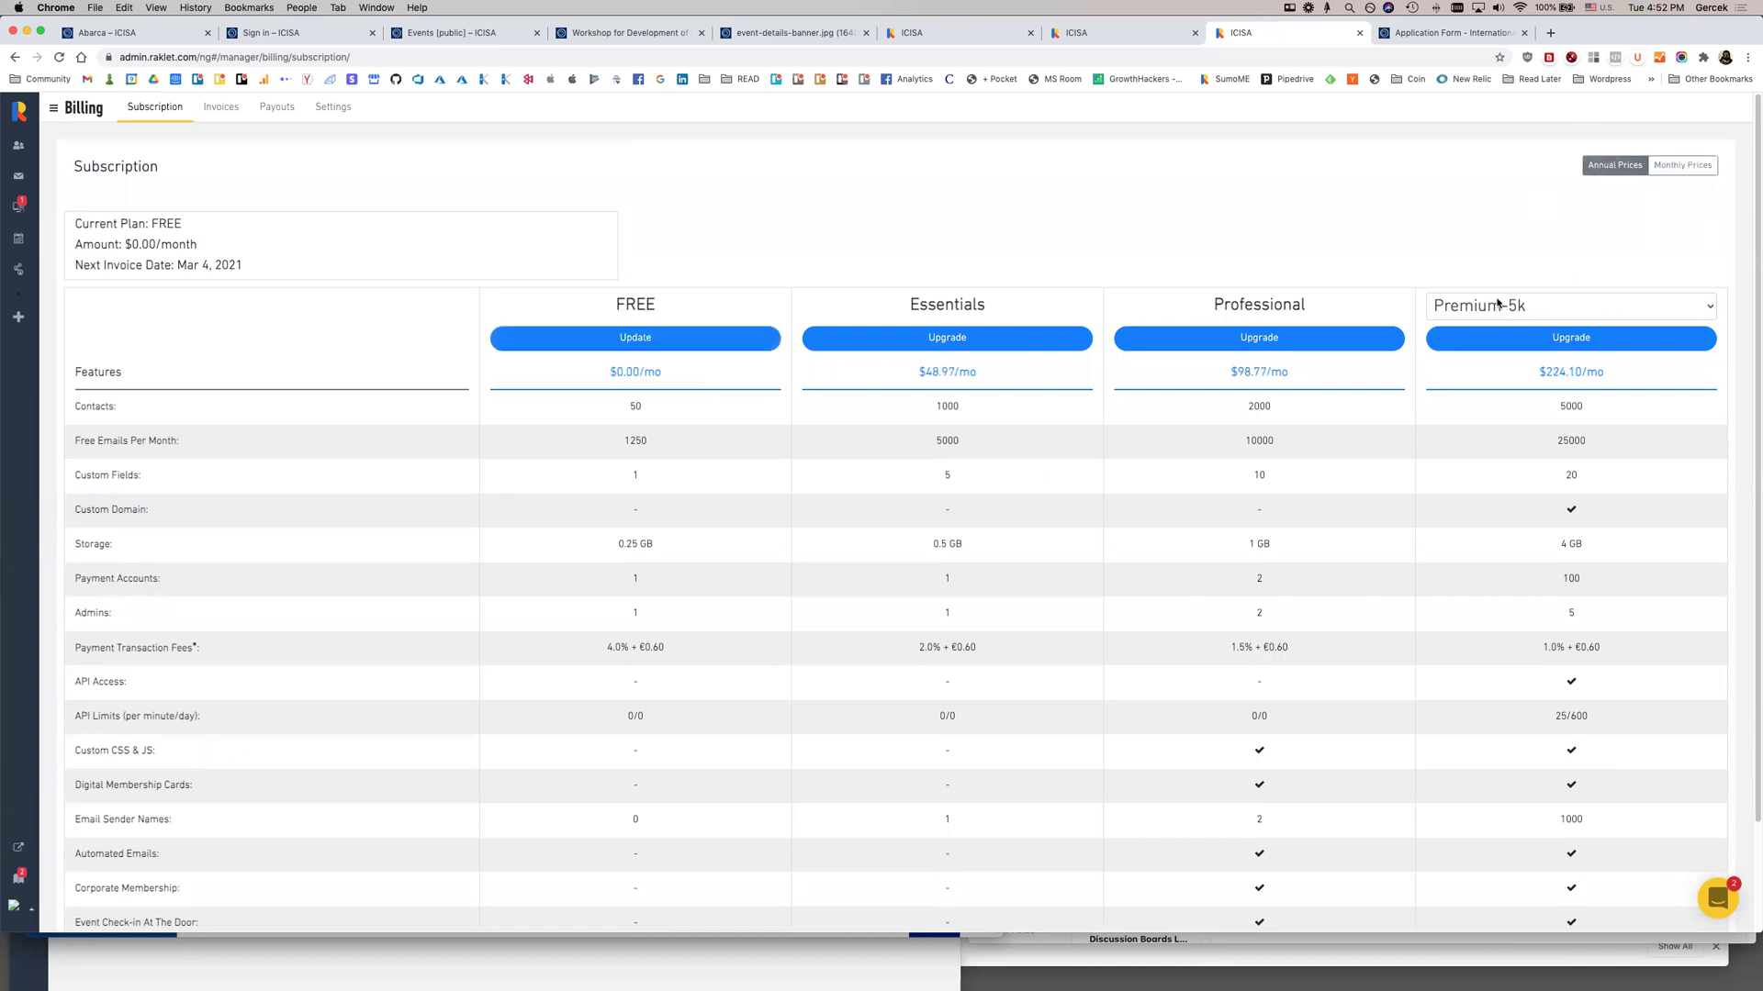
pyautogui.moveTo(1545, 374); pyautogui.dragTo(1607, 376)
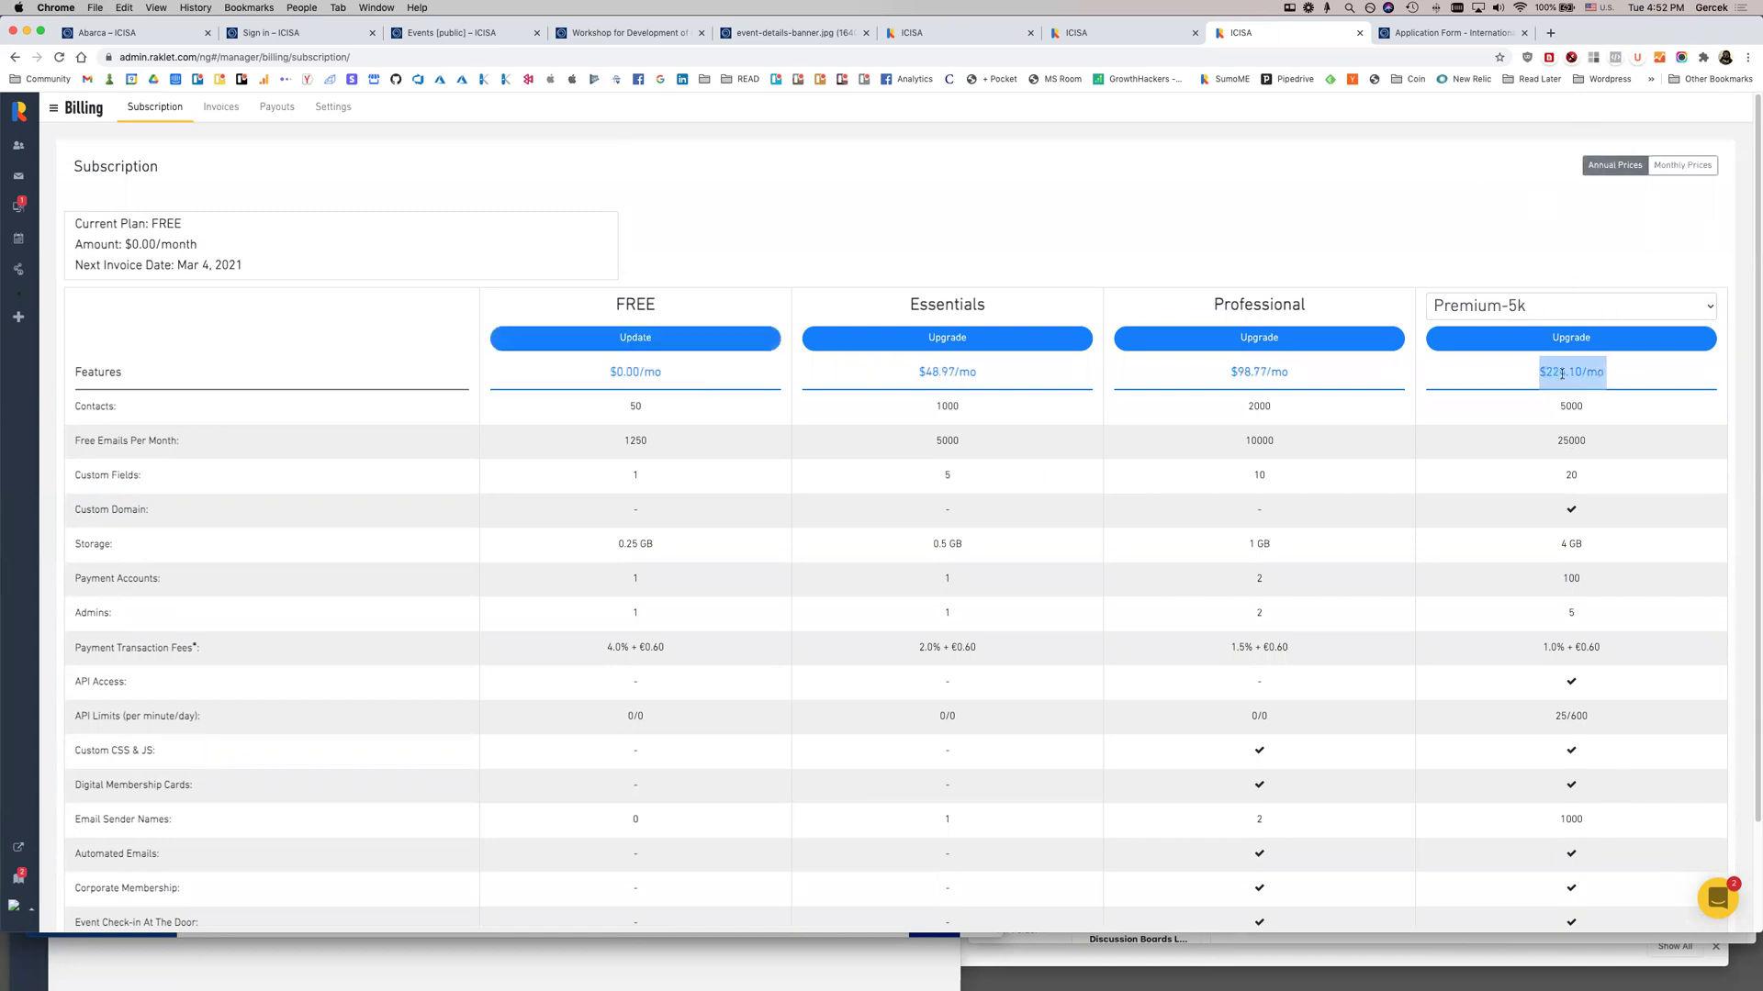
pyautogui.click(1588, 401)
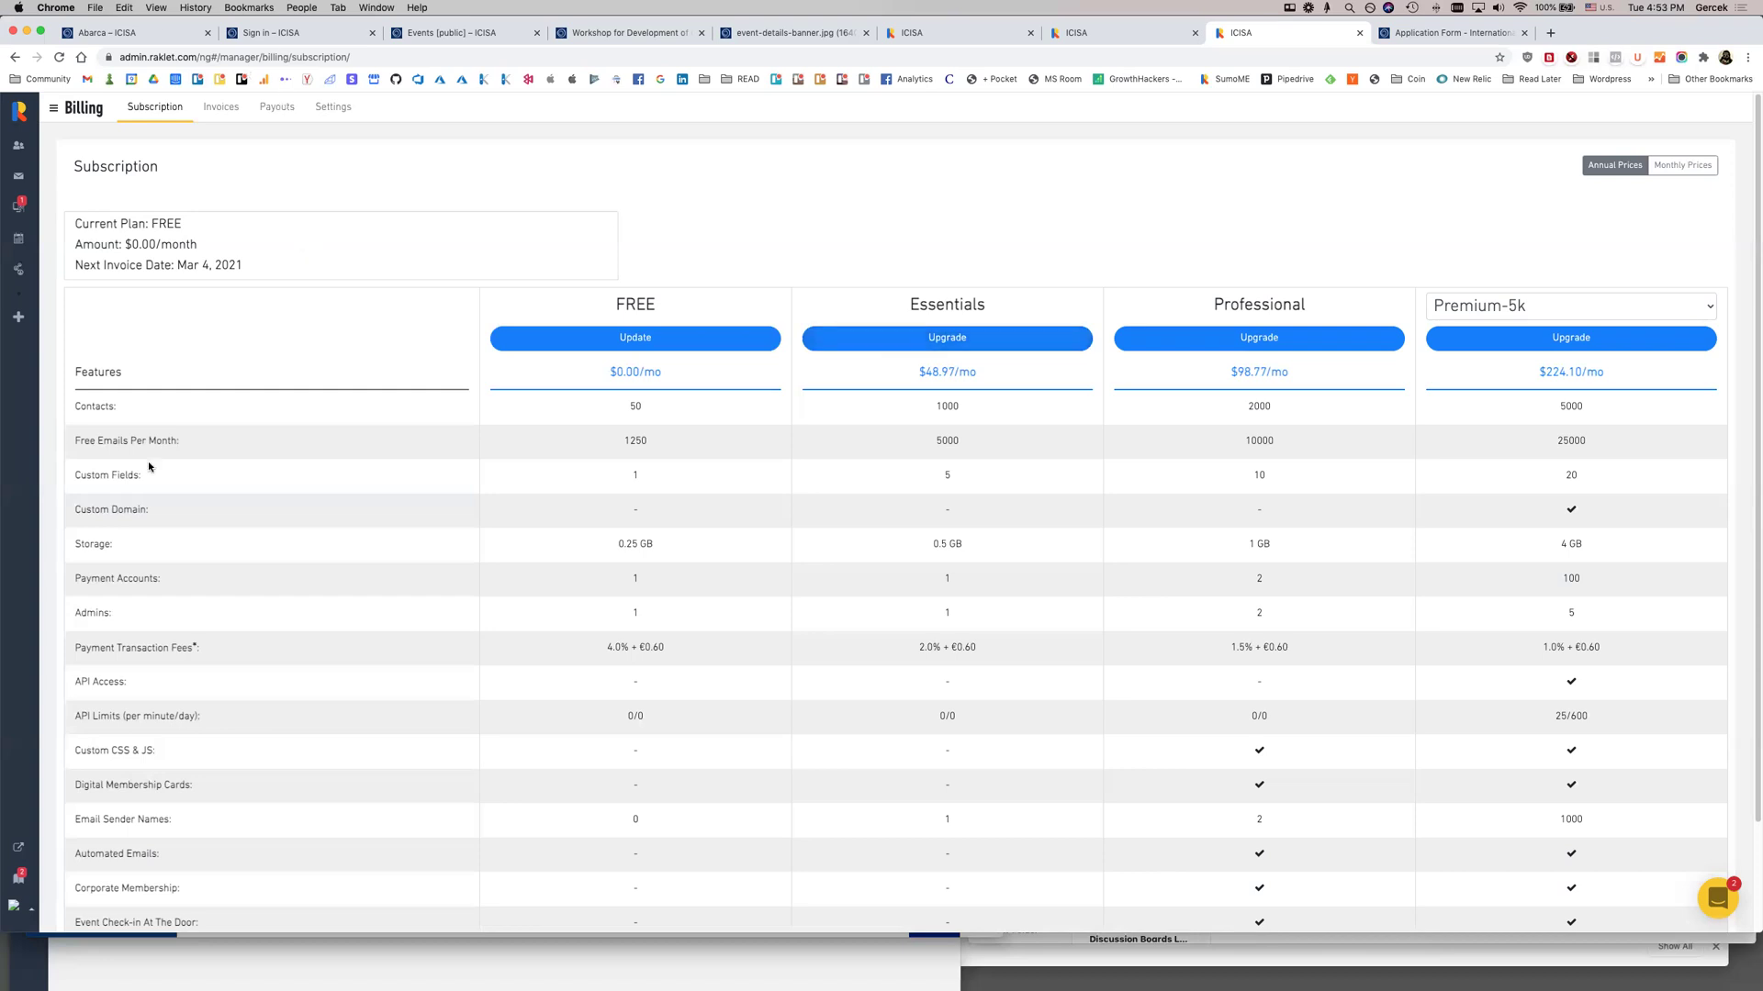
pyautogui.click(13, 906)
# Open ICISA's General settings and scroll through name, language, timezone, currency, contact and address fields
pyautogui.click(64, 759)
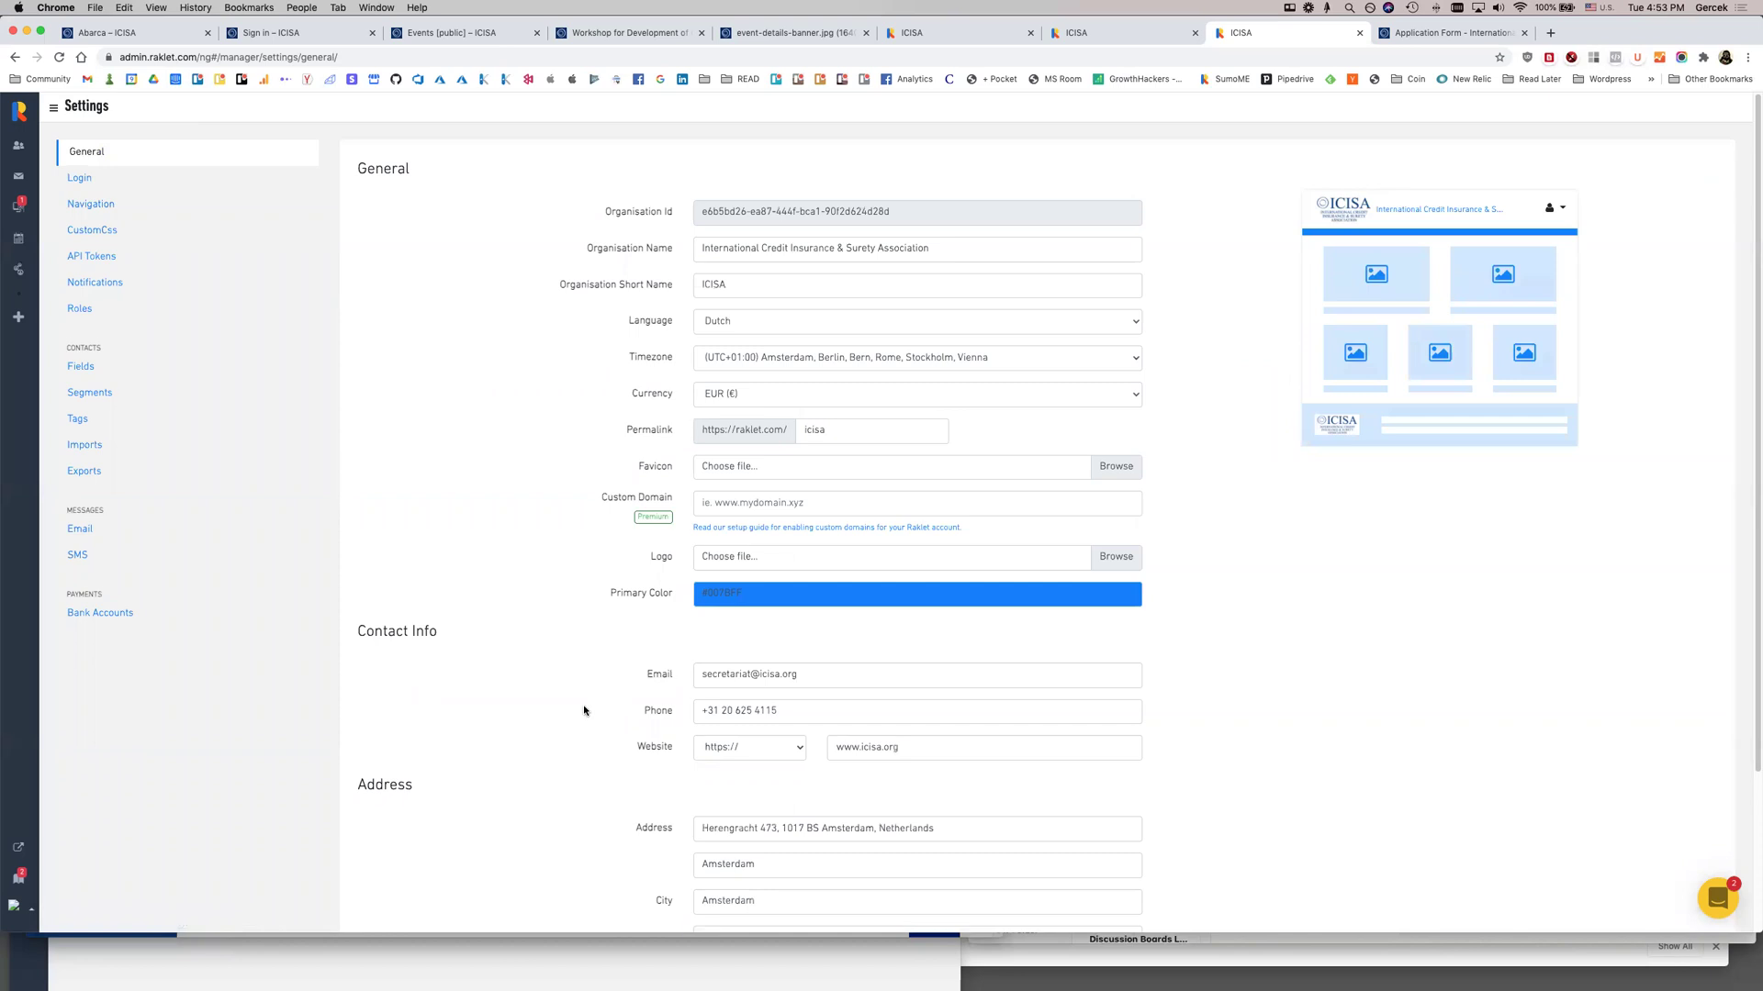
pyautogui.scroll(-1, 588, 711)
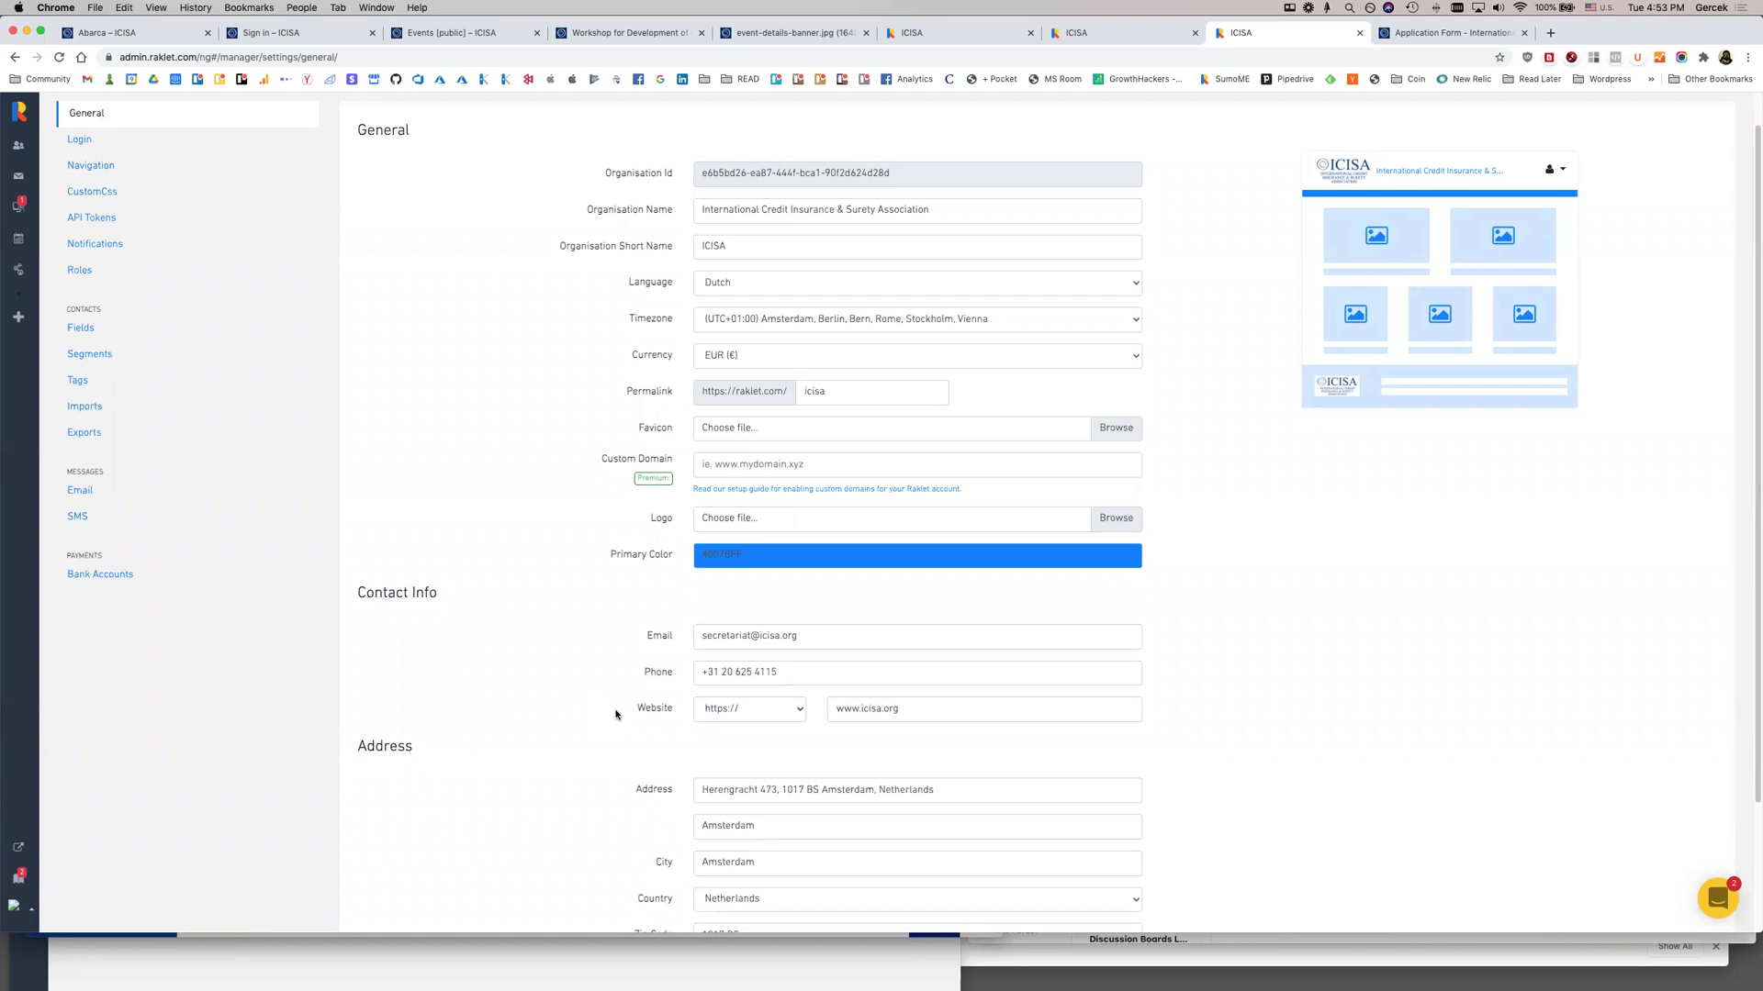
pyautogui.scroll(-4, 615, 714)
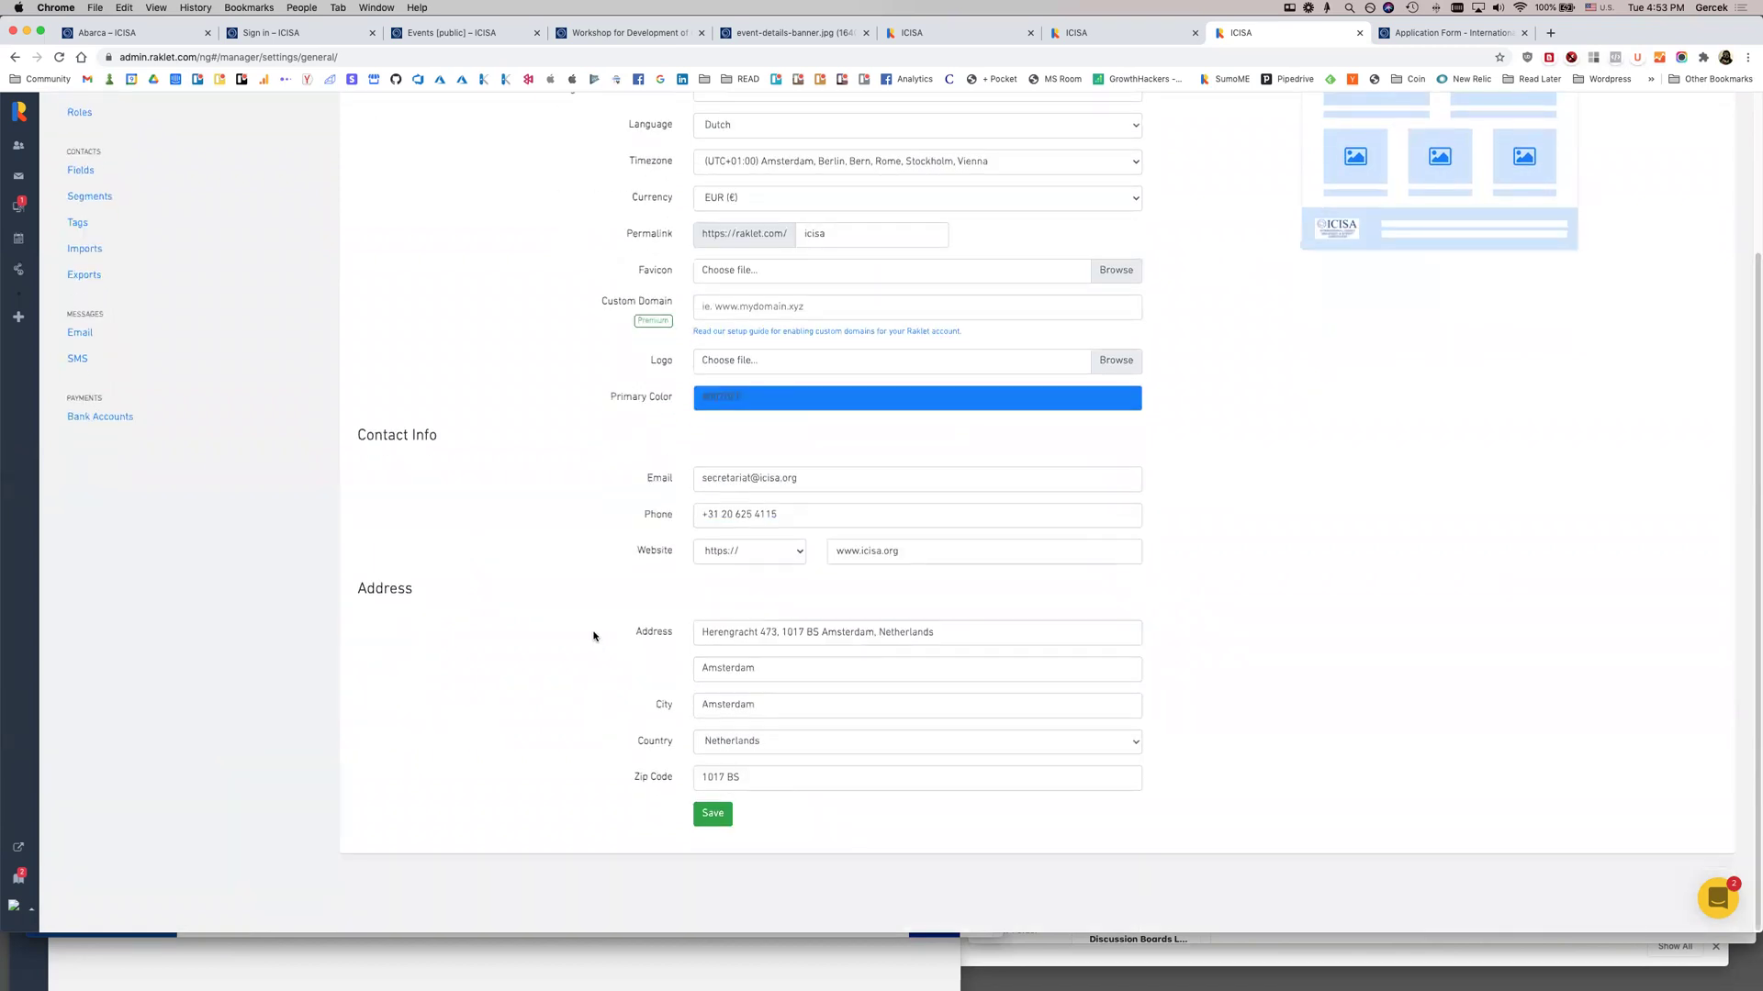